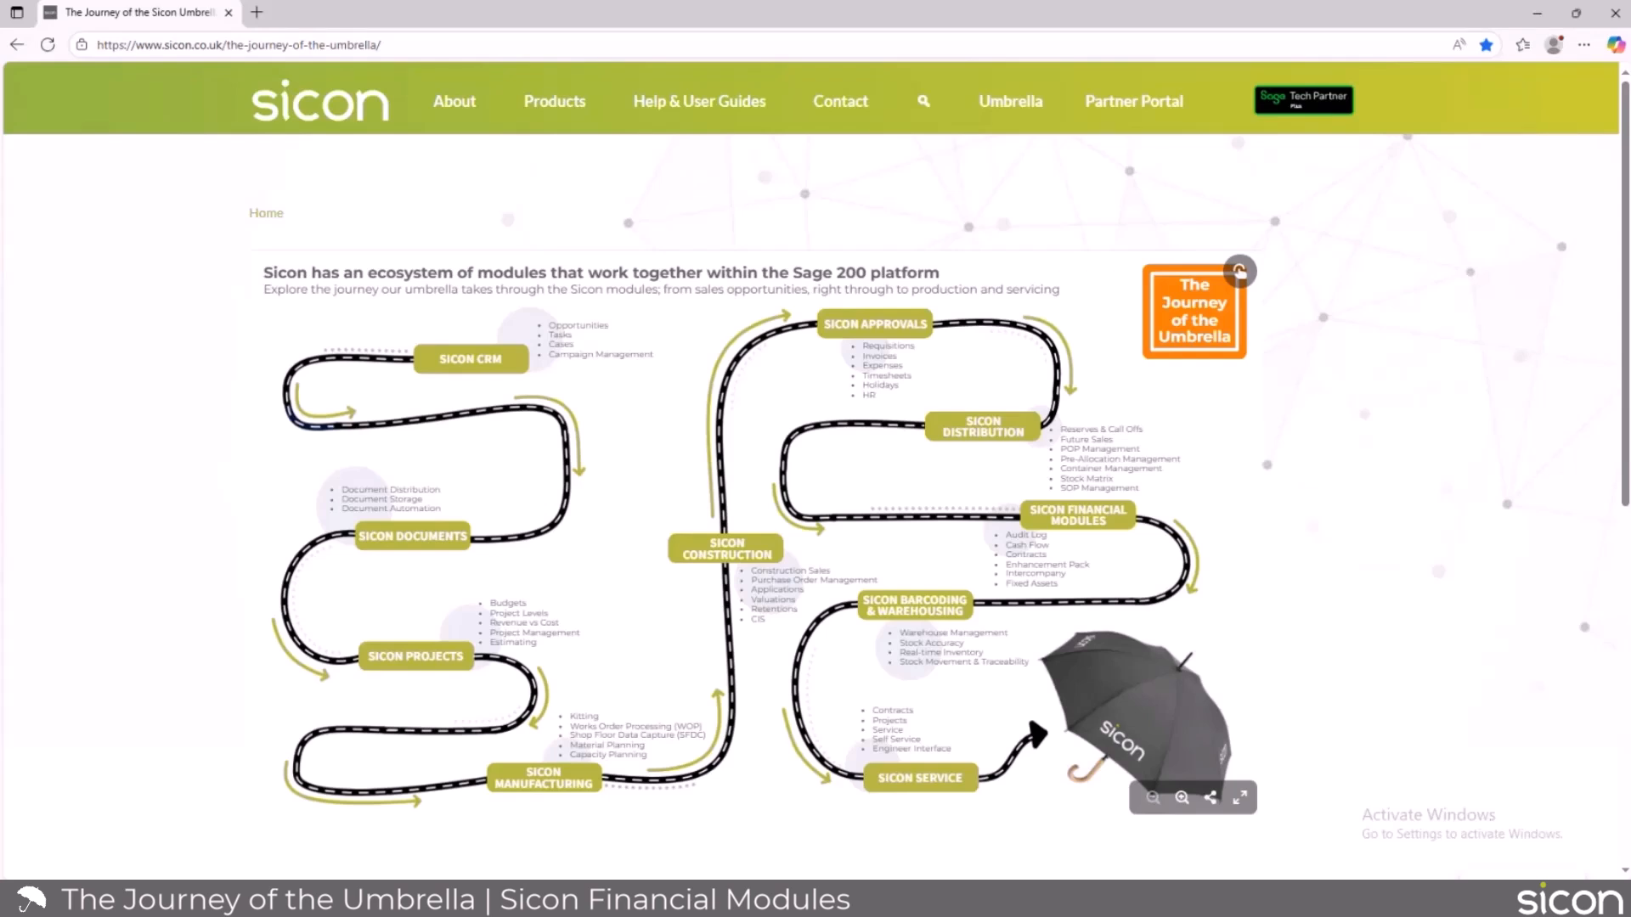
Open the Sicon Financial Modules overview on the journey map and read the module summaries, including Enhancement Pack.
left_click(1087, 513)
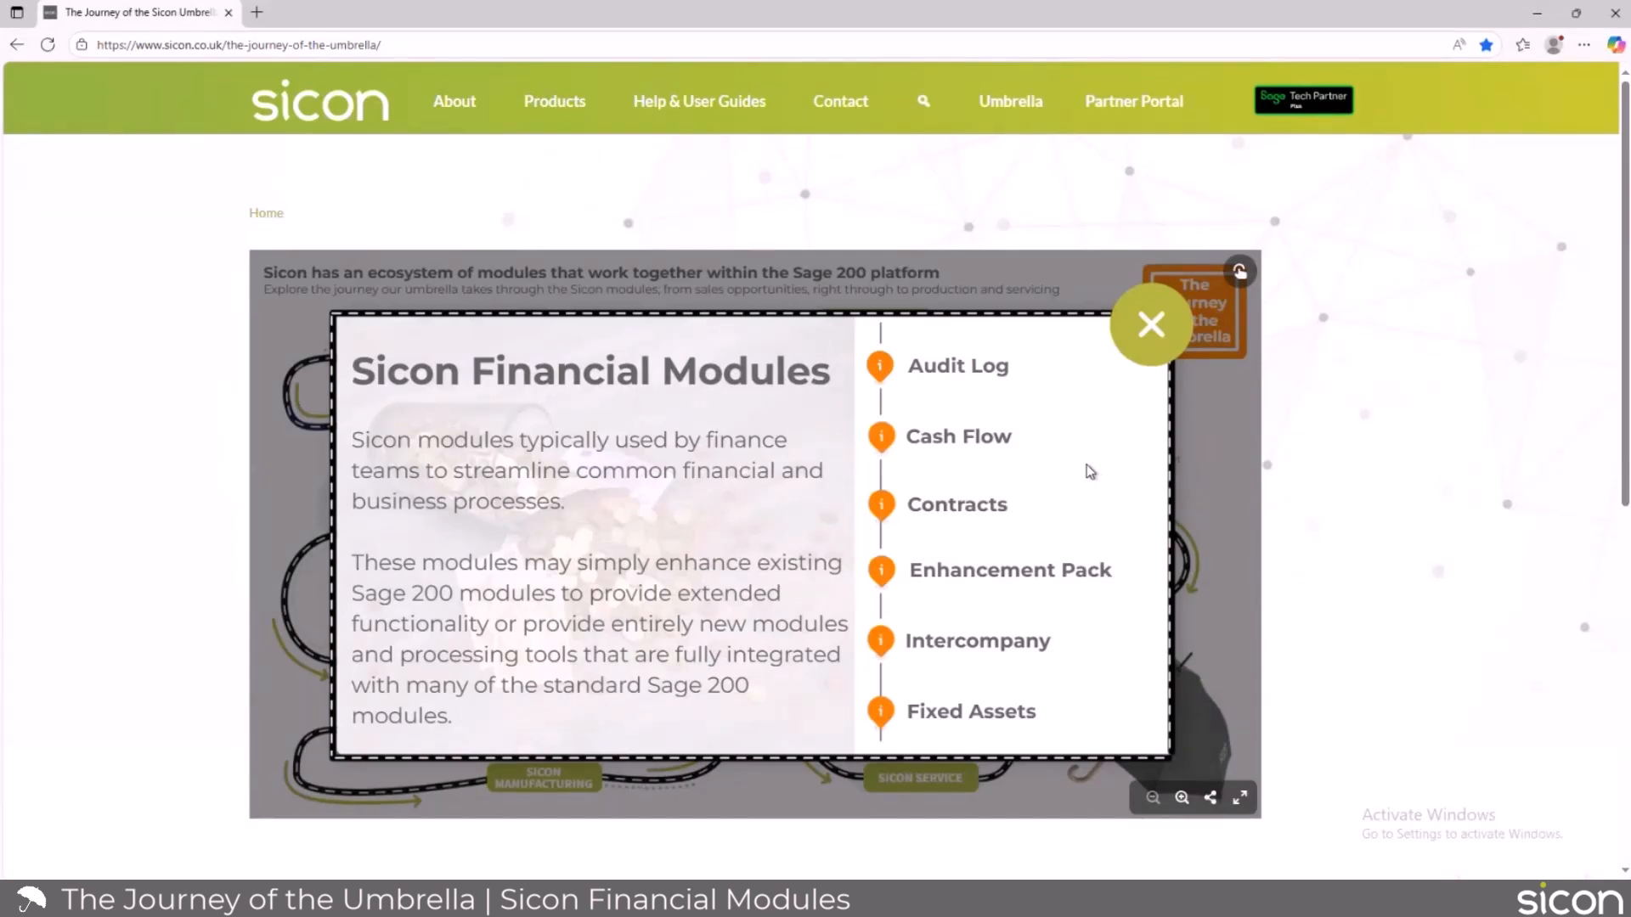
mouse_move(1008, 379)
mouse_move(1037, 650)
mouse_move(1033, 562)
mouse_move(1098, 582)
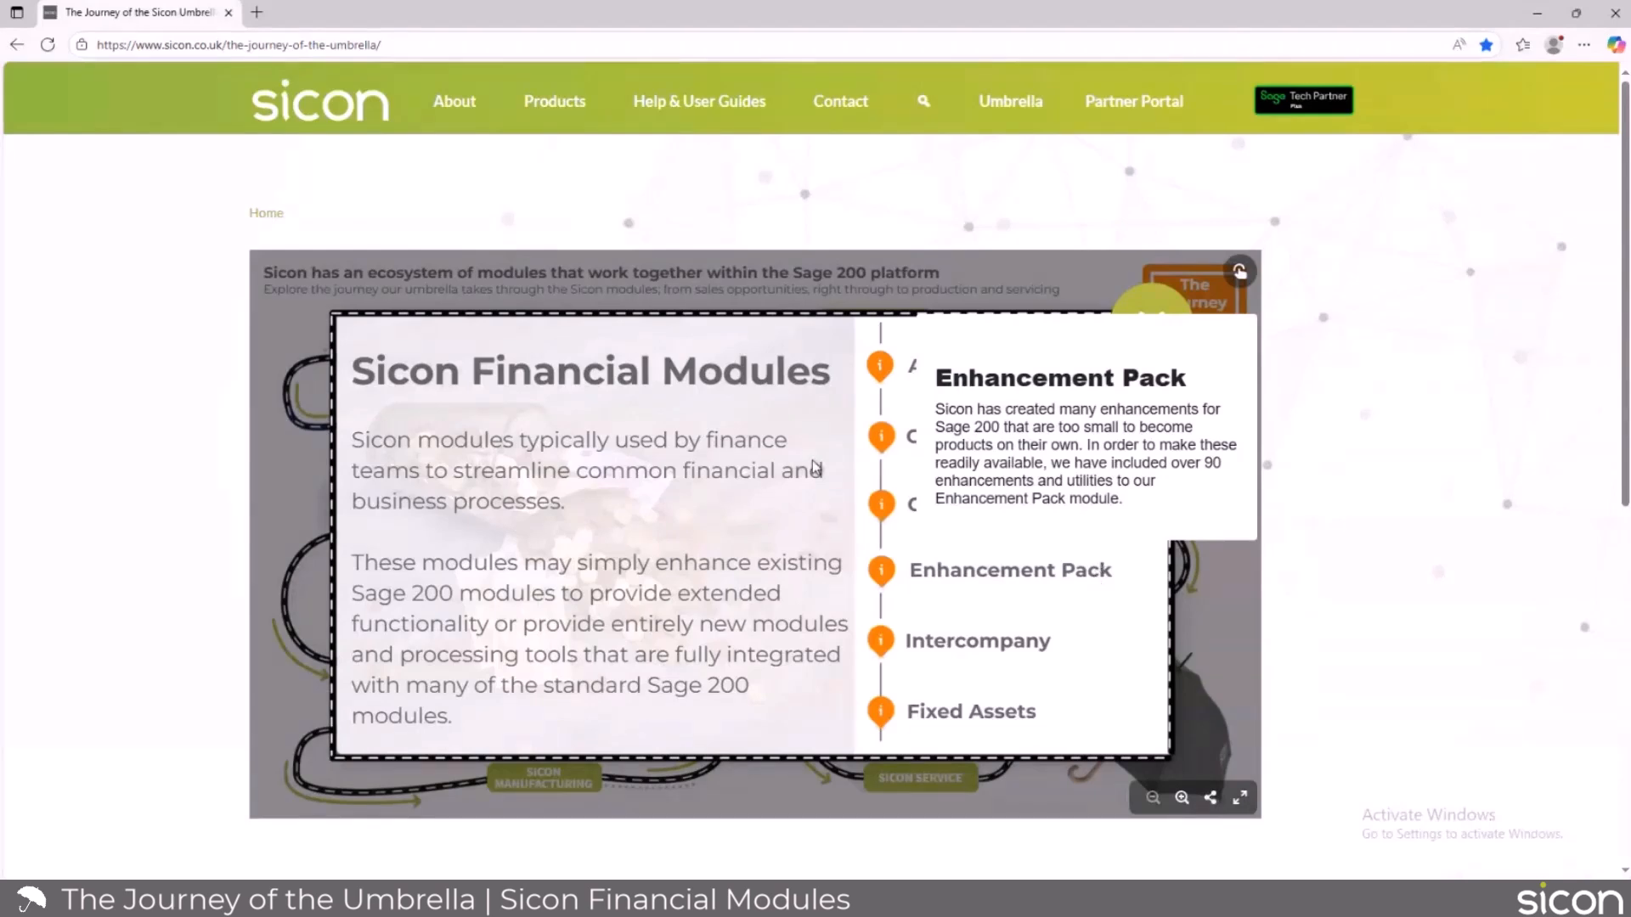
Open the Enhancement Pack help guide and go to the Sales Ledger topic SL004: Direct Debit Integration, dismissing the pop-up.
mouse_move(721, 123)
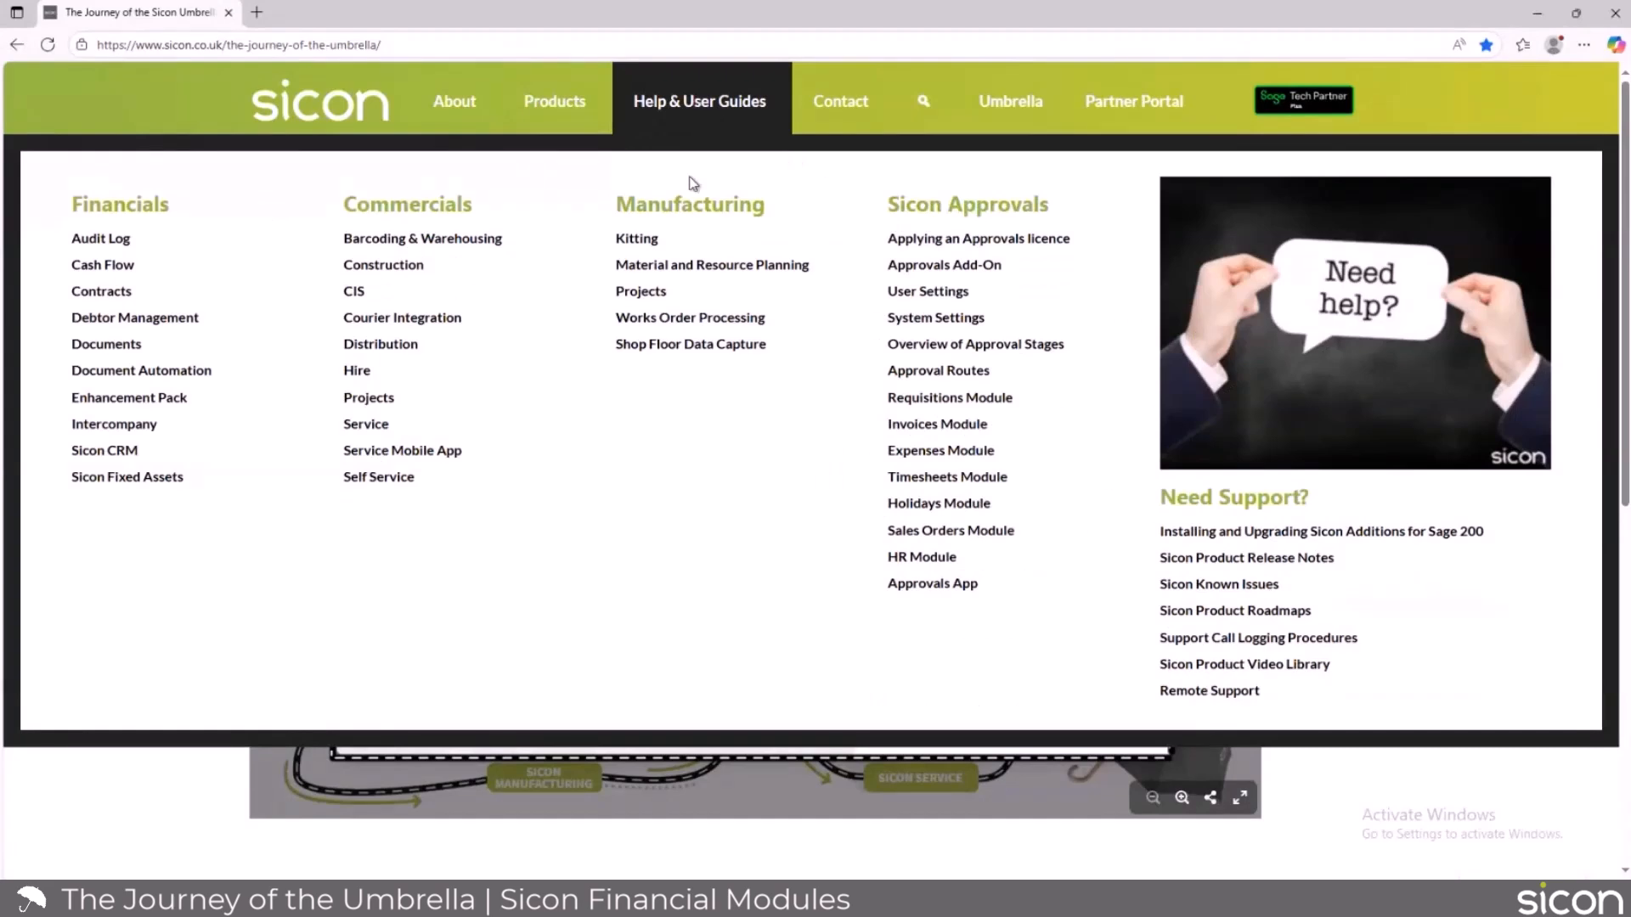
left_click(156, 397)
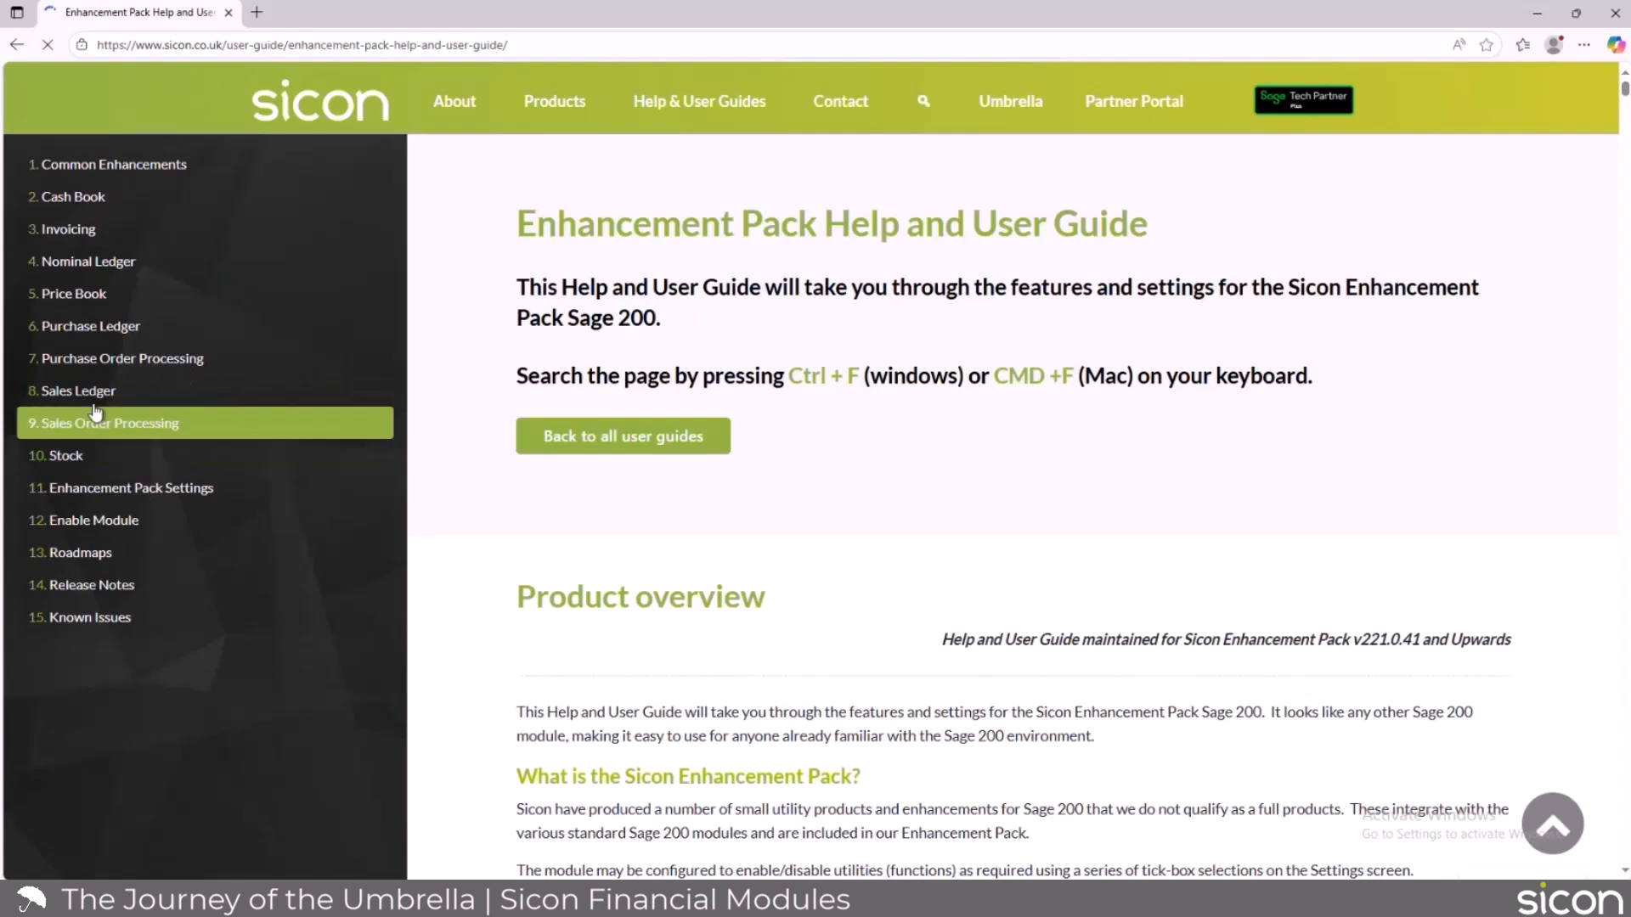
left_click(101, 392)
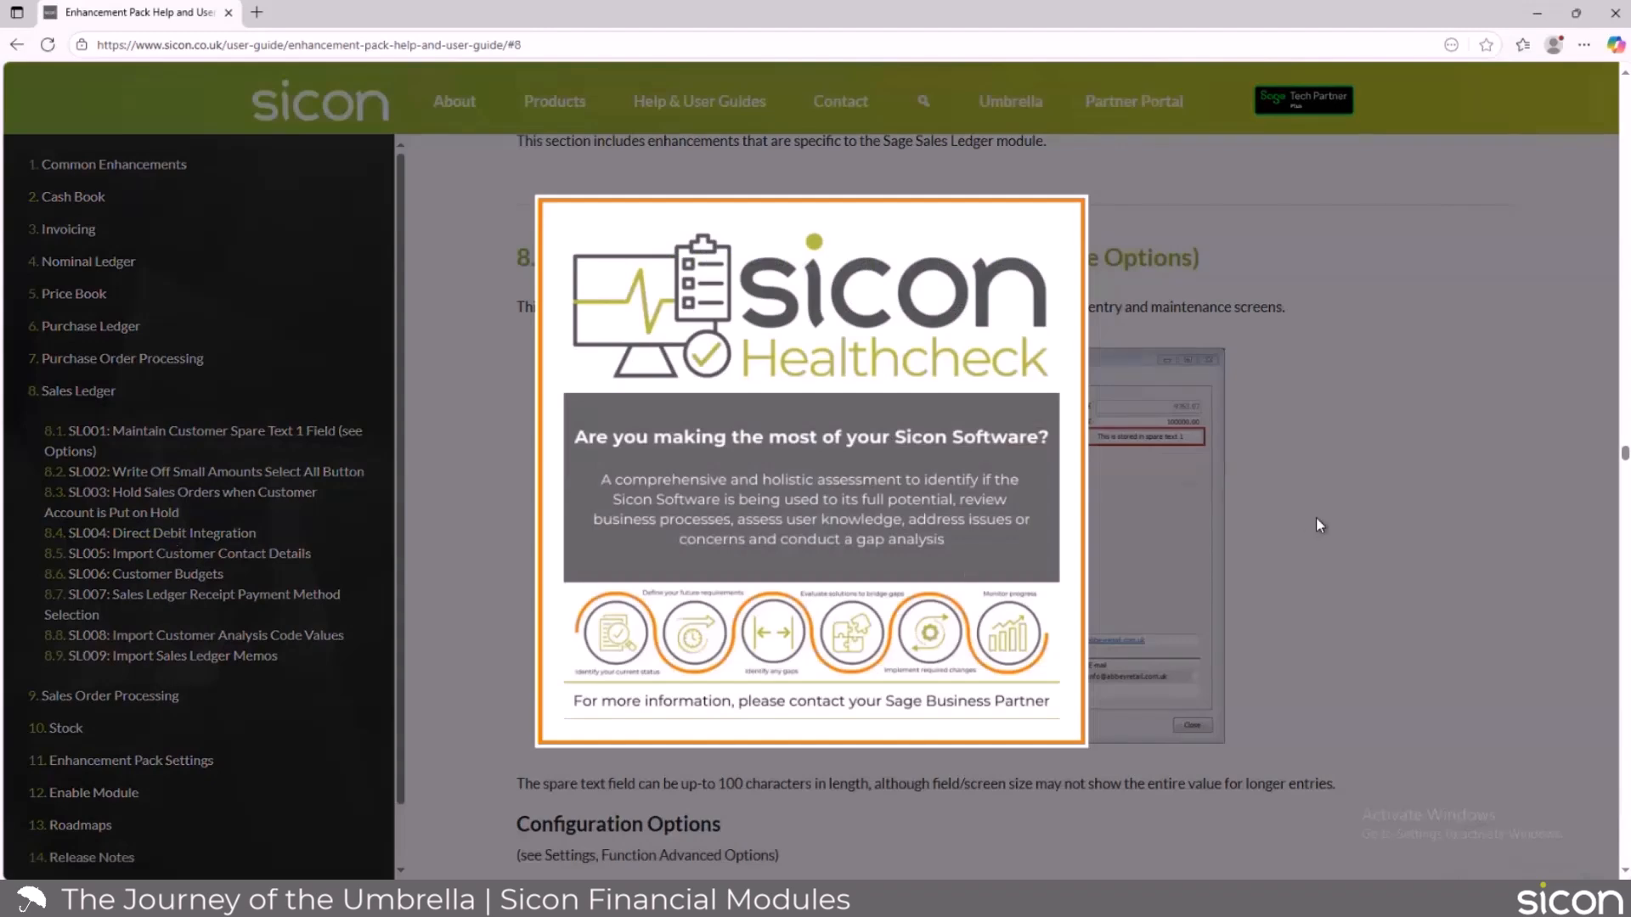
left_click(1317, 517)
left_click(202, 533)
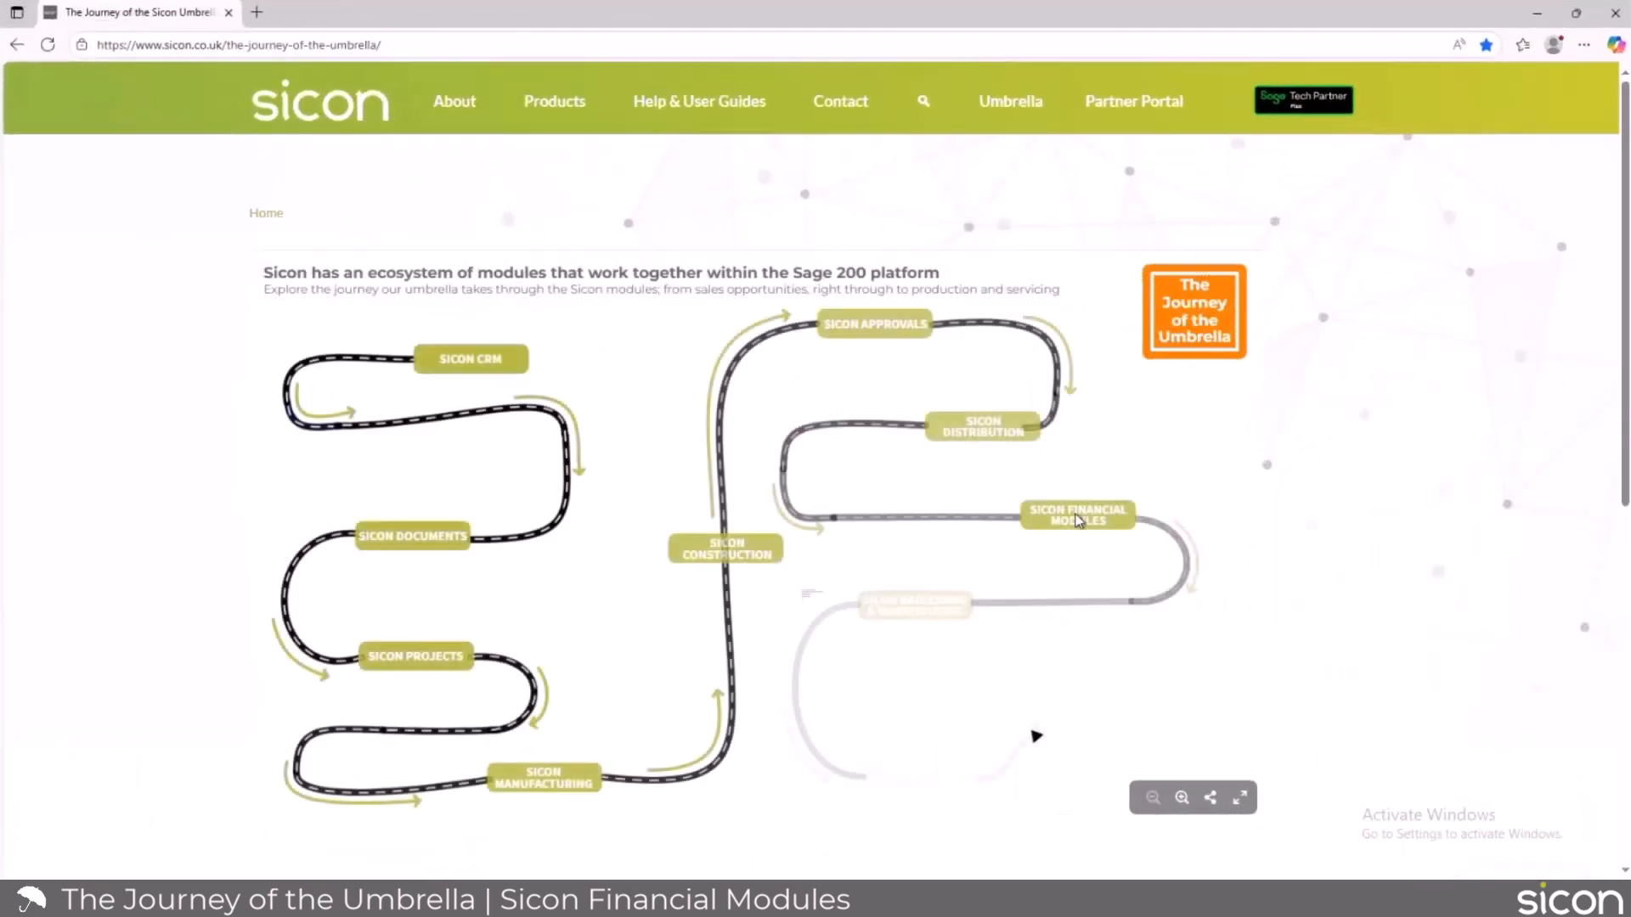
Reopen the Sicon Financial Modules overview on the journey map and read the Contracts and Fixed Assets summaries.
left_click(1077, 520)
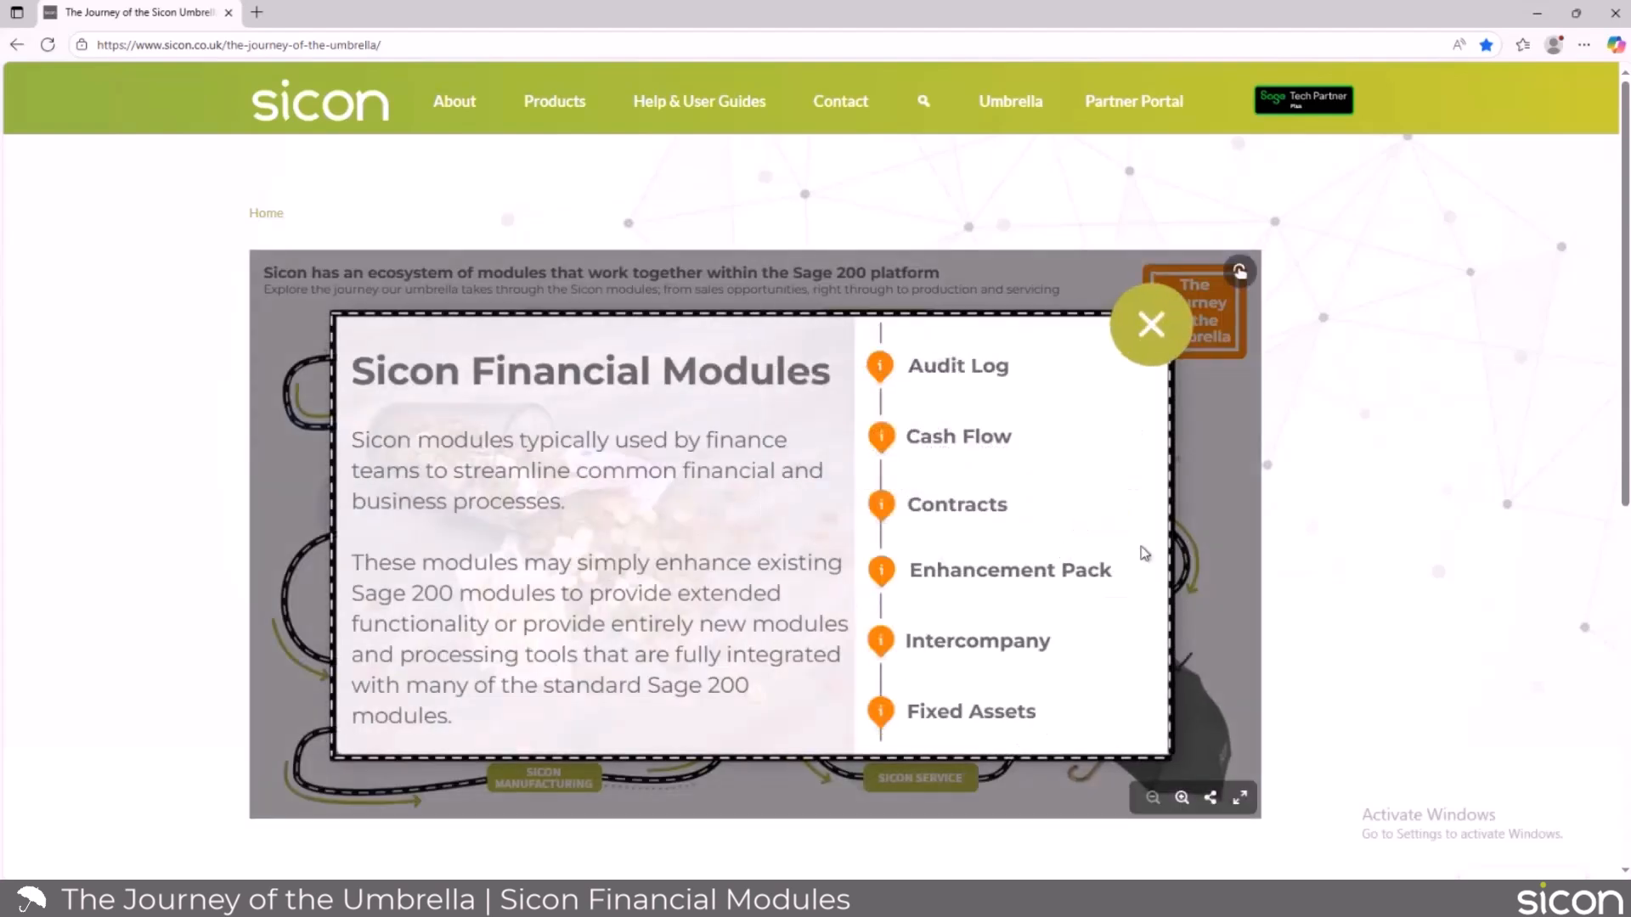
mouse_move(949, 508)
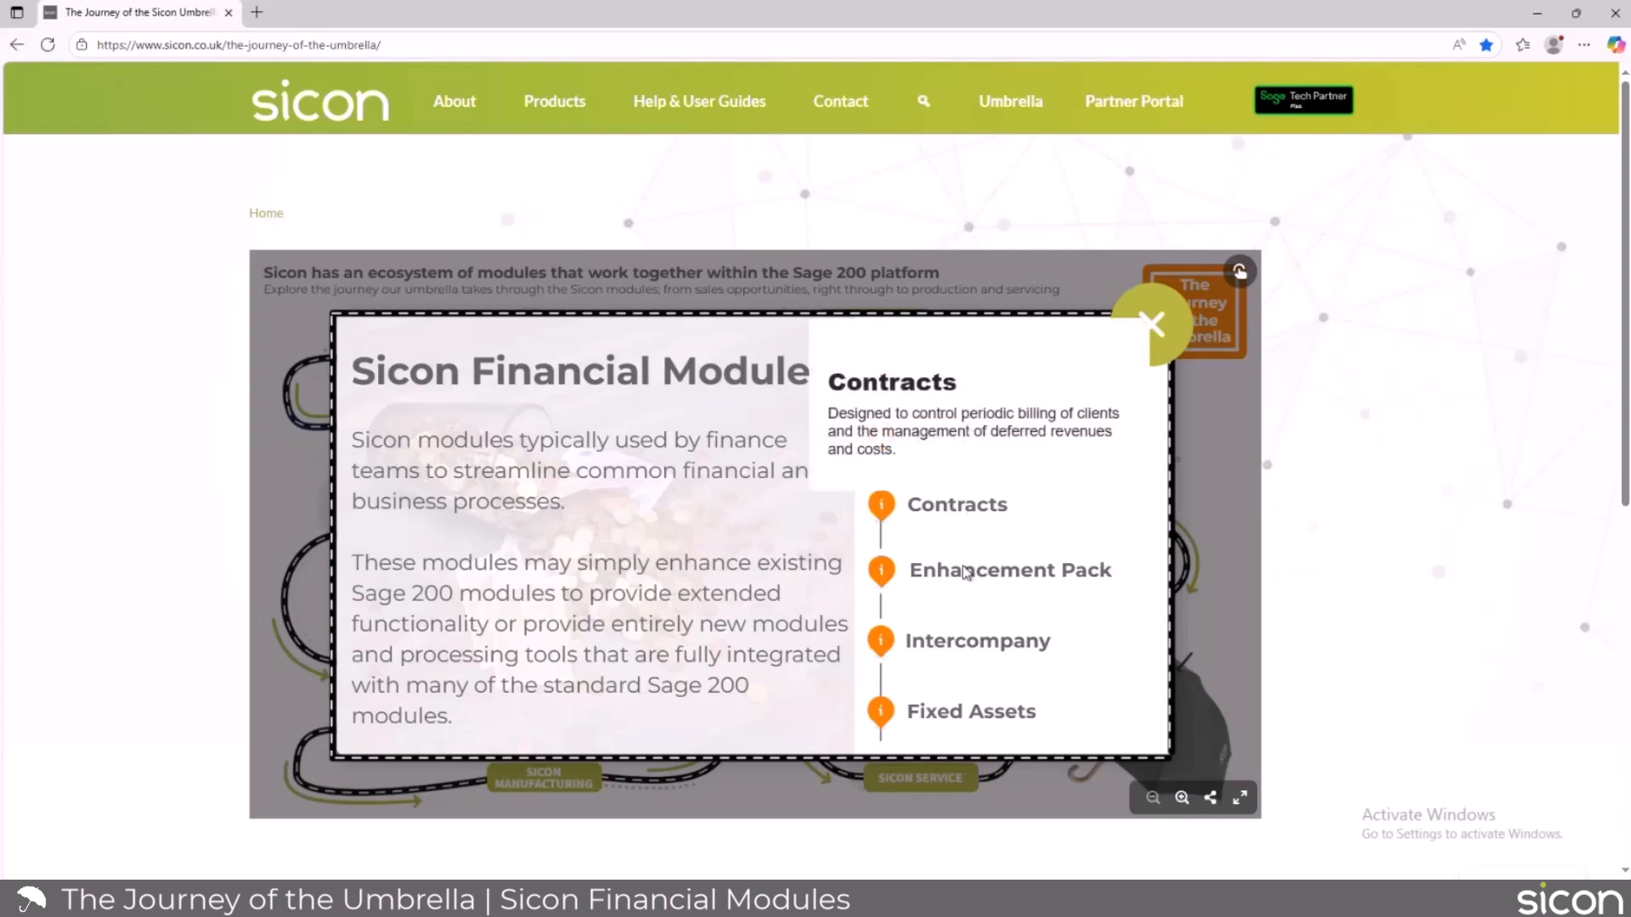
mouse_move(972, 713)
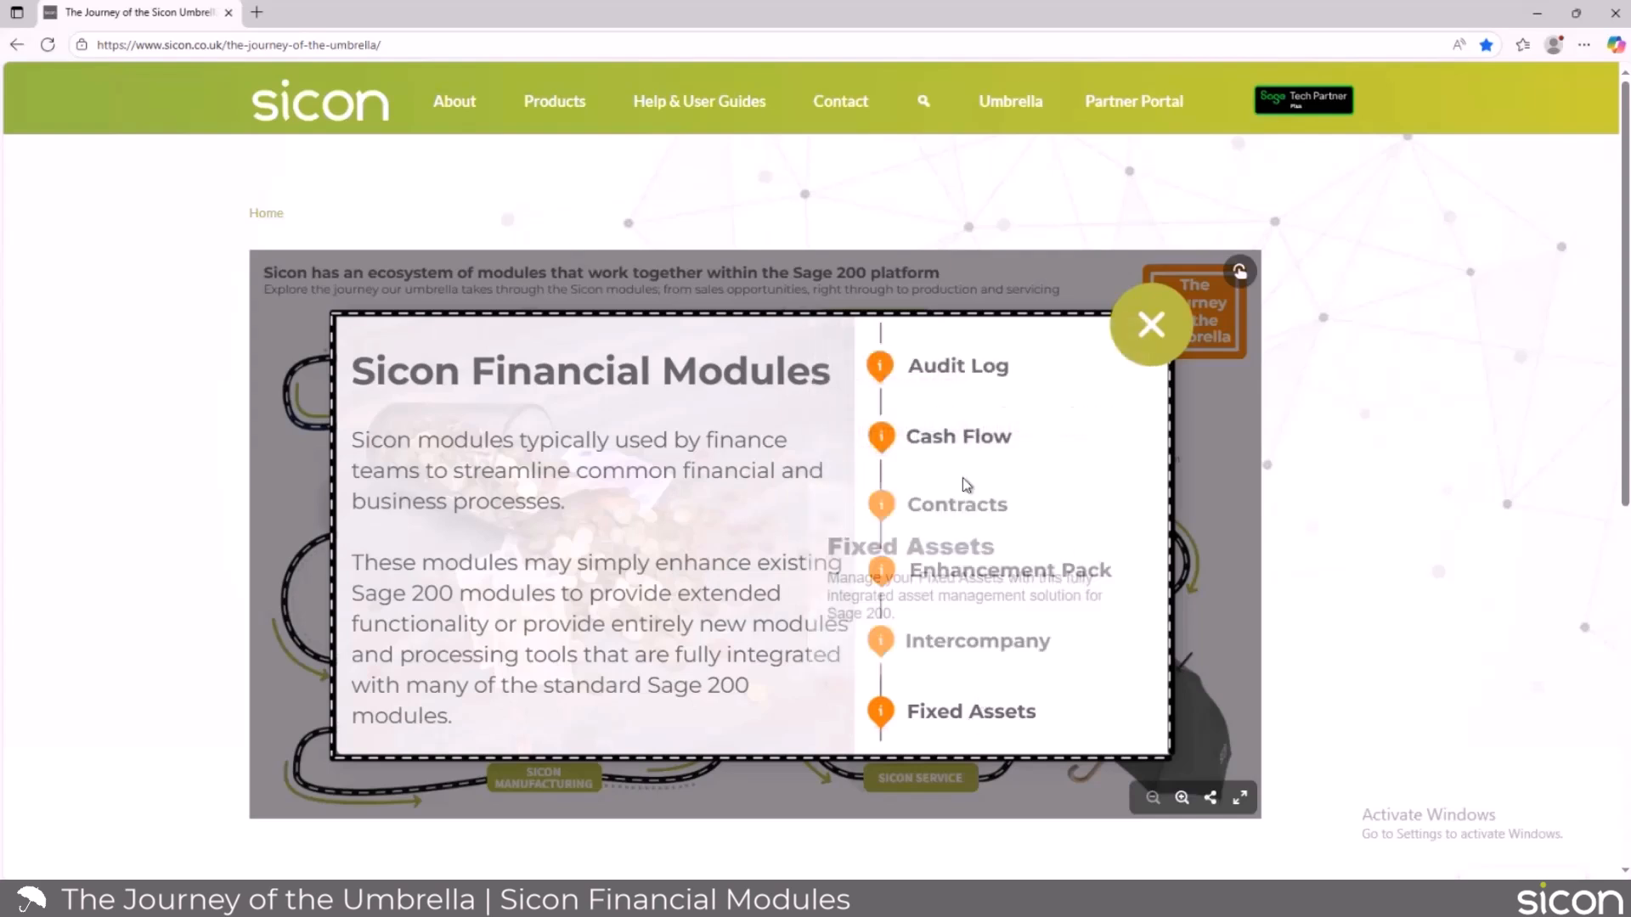
mouse_move(961, 712)
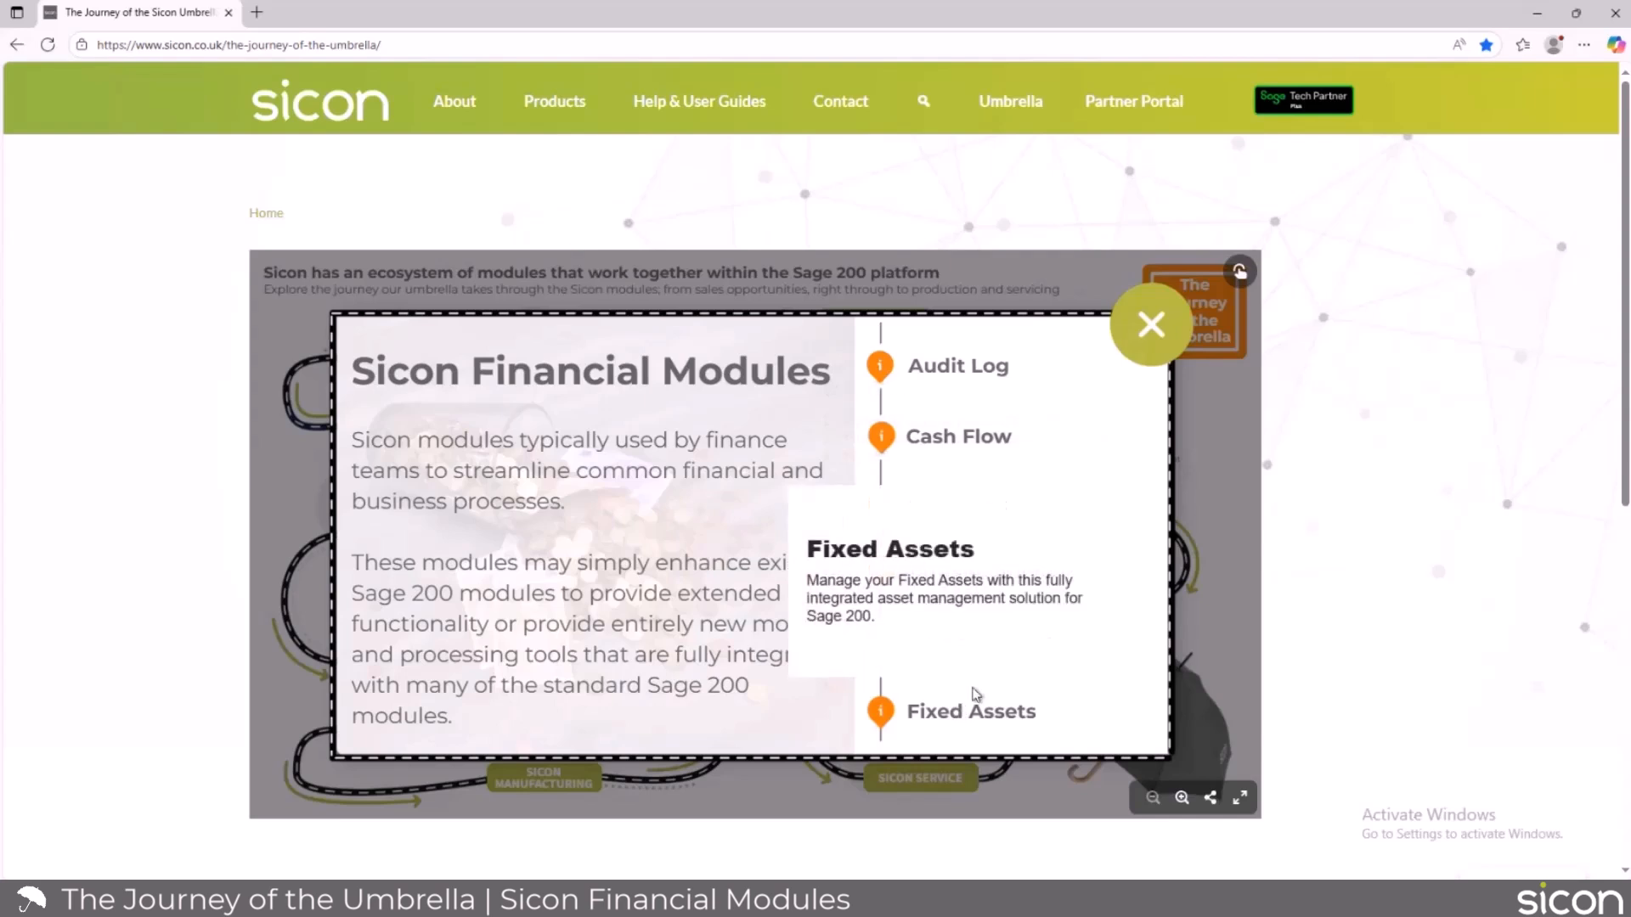
mouse_move(1094, 449)
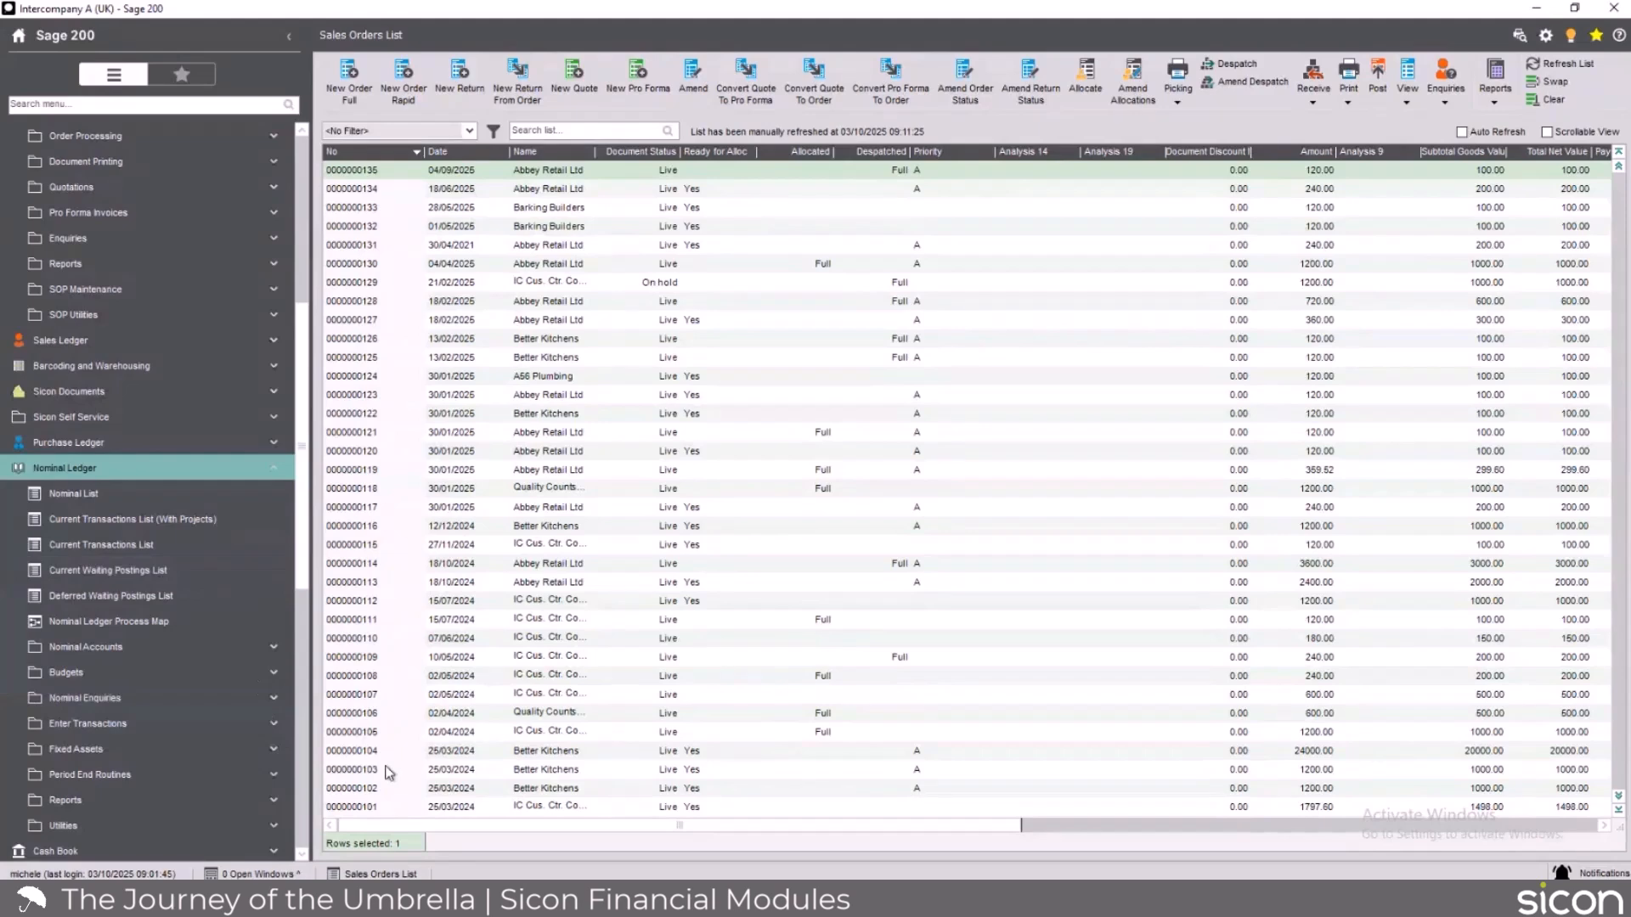
Switch to Sage 200, open the Stock List under Stock Control and search it for "sicon".
scroll(186, 769, "down", 5)
left_click(64, 494)
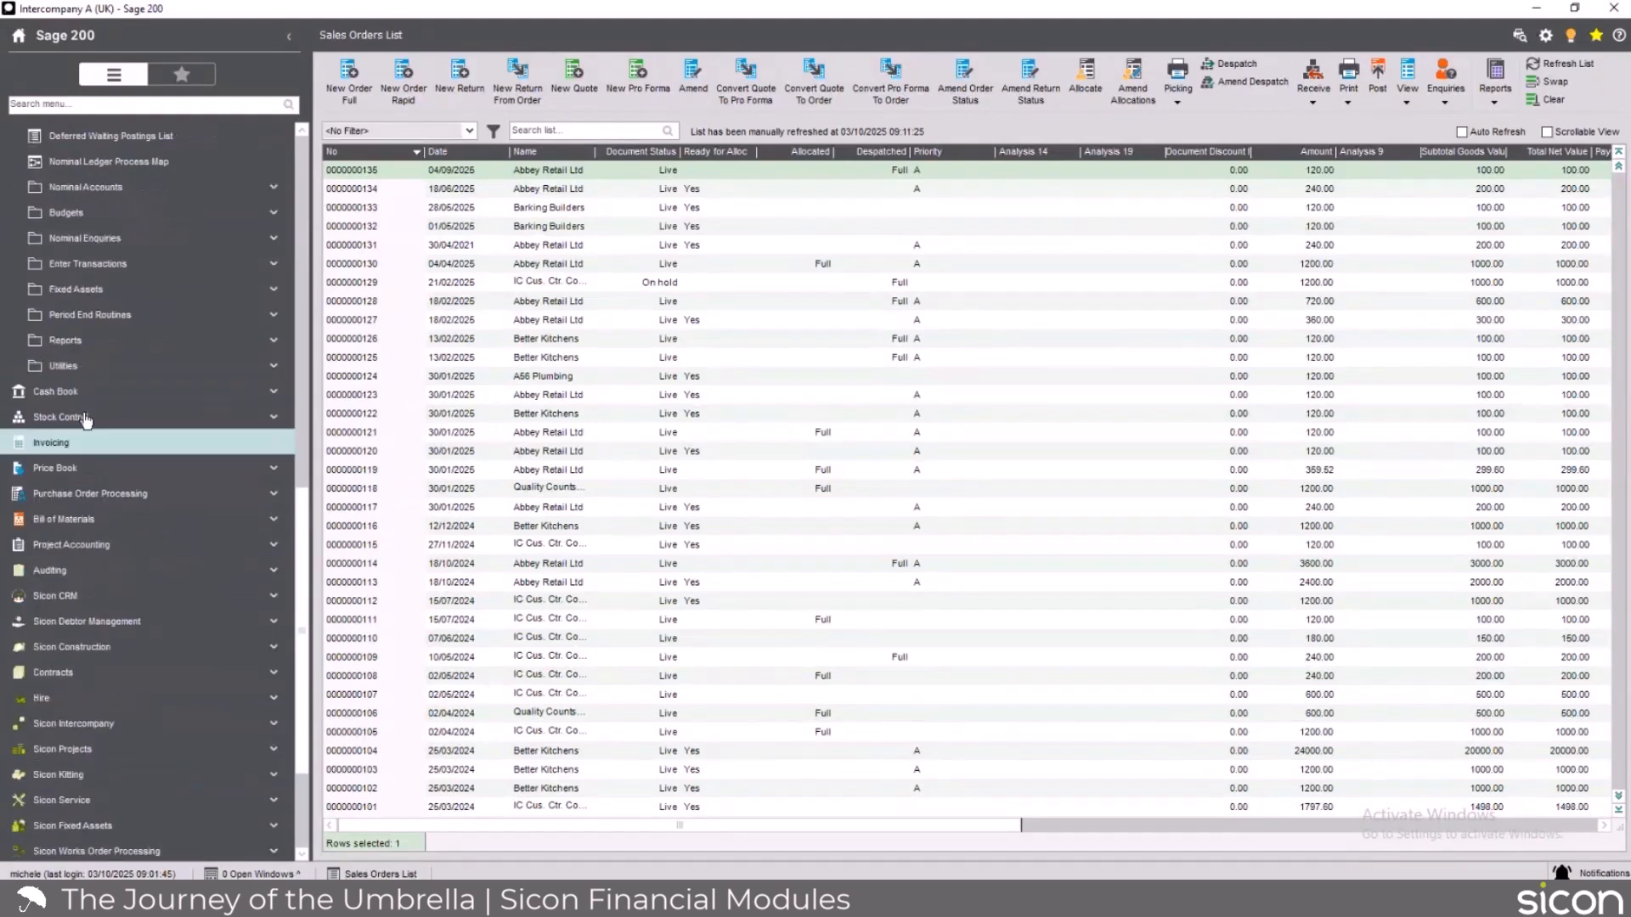
left_click(86, 447)
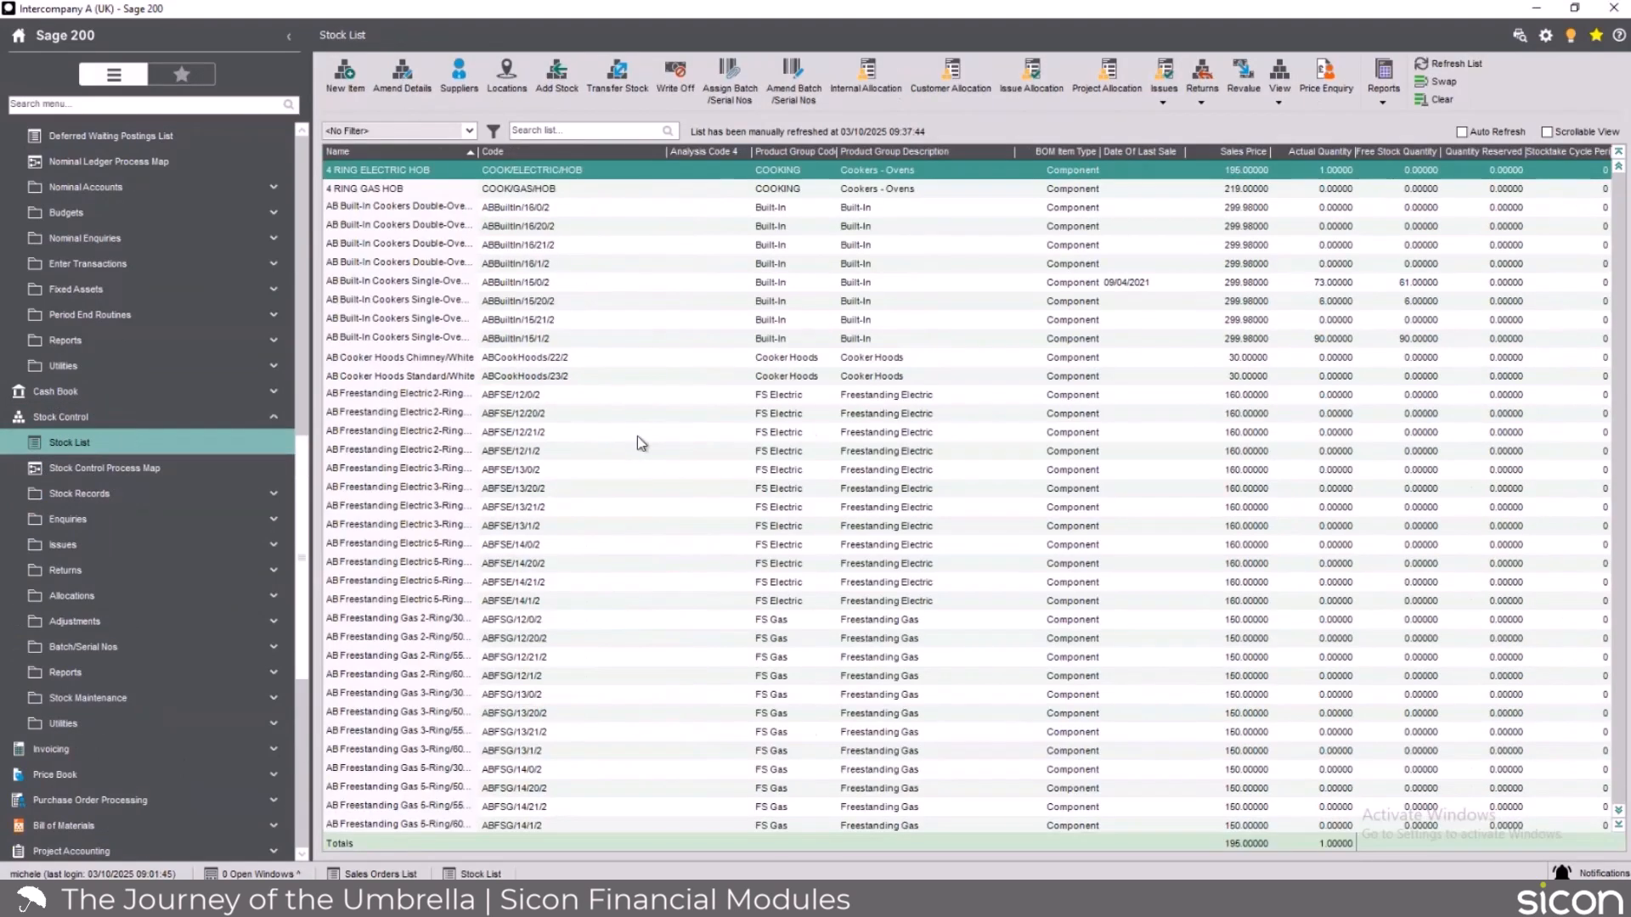
left_click(534, 133)
type("sicon")
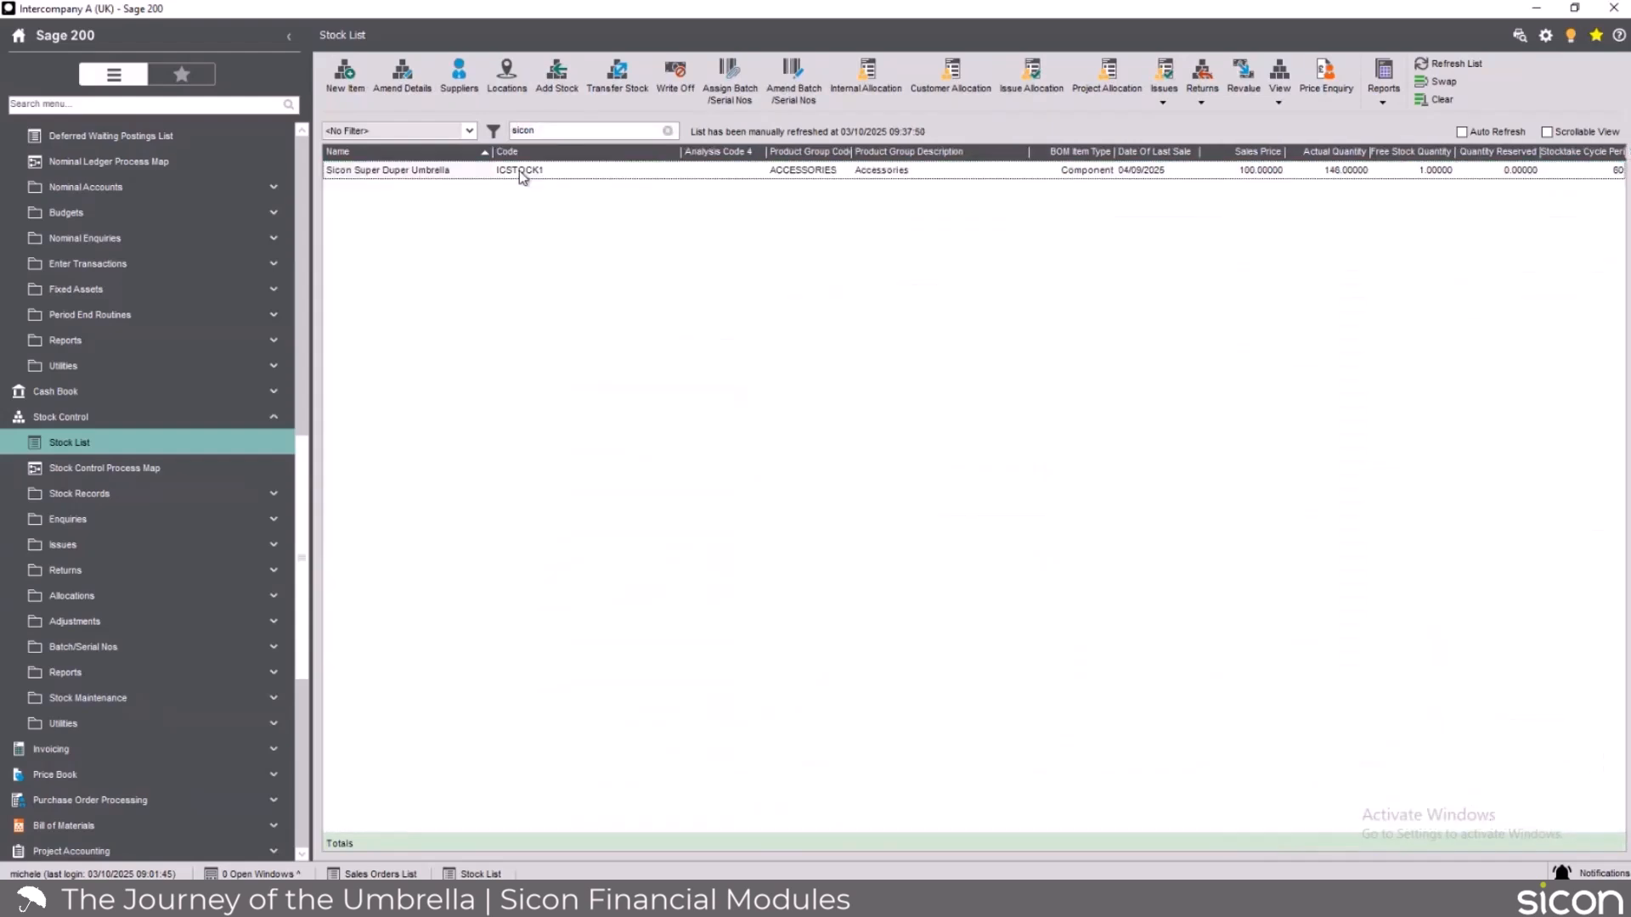
Check the suppliers set up for the Sicon Super Duper Umbrella stock item and close the supplier window.
left_click(521, 173)
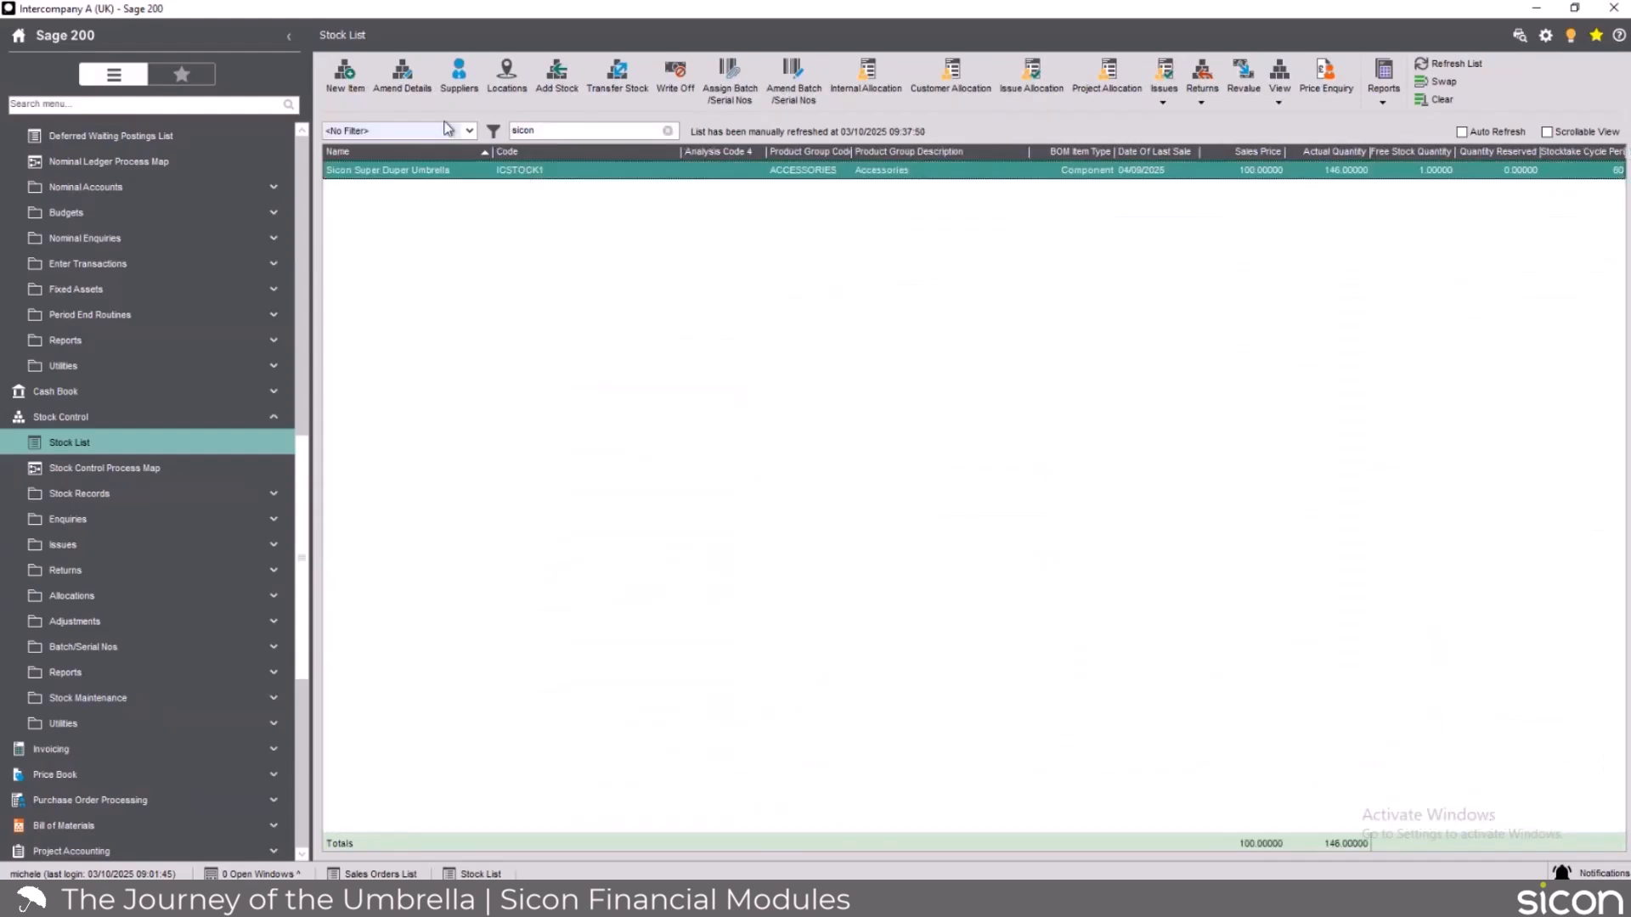
left_click(457, 88)
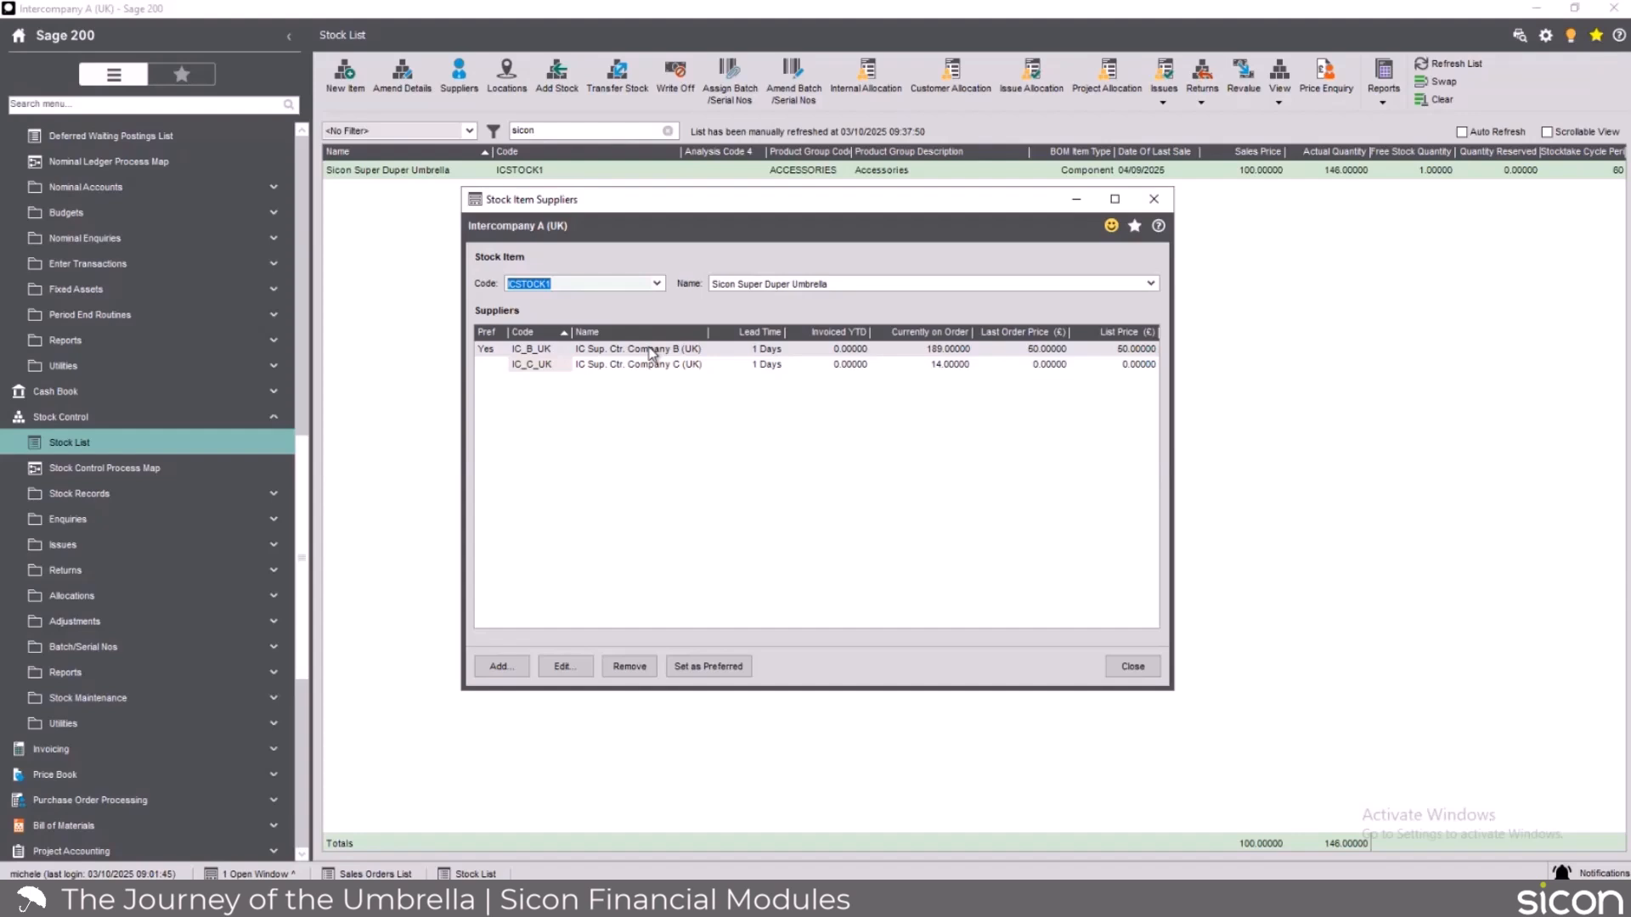
left_click(1154, 198)
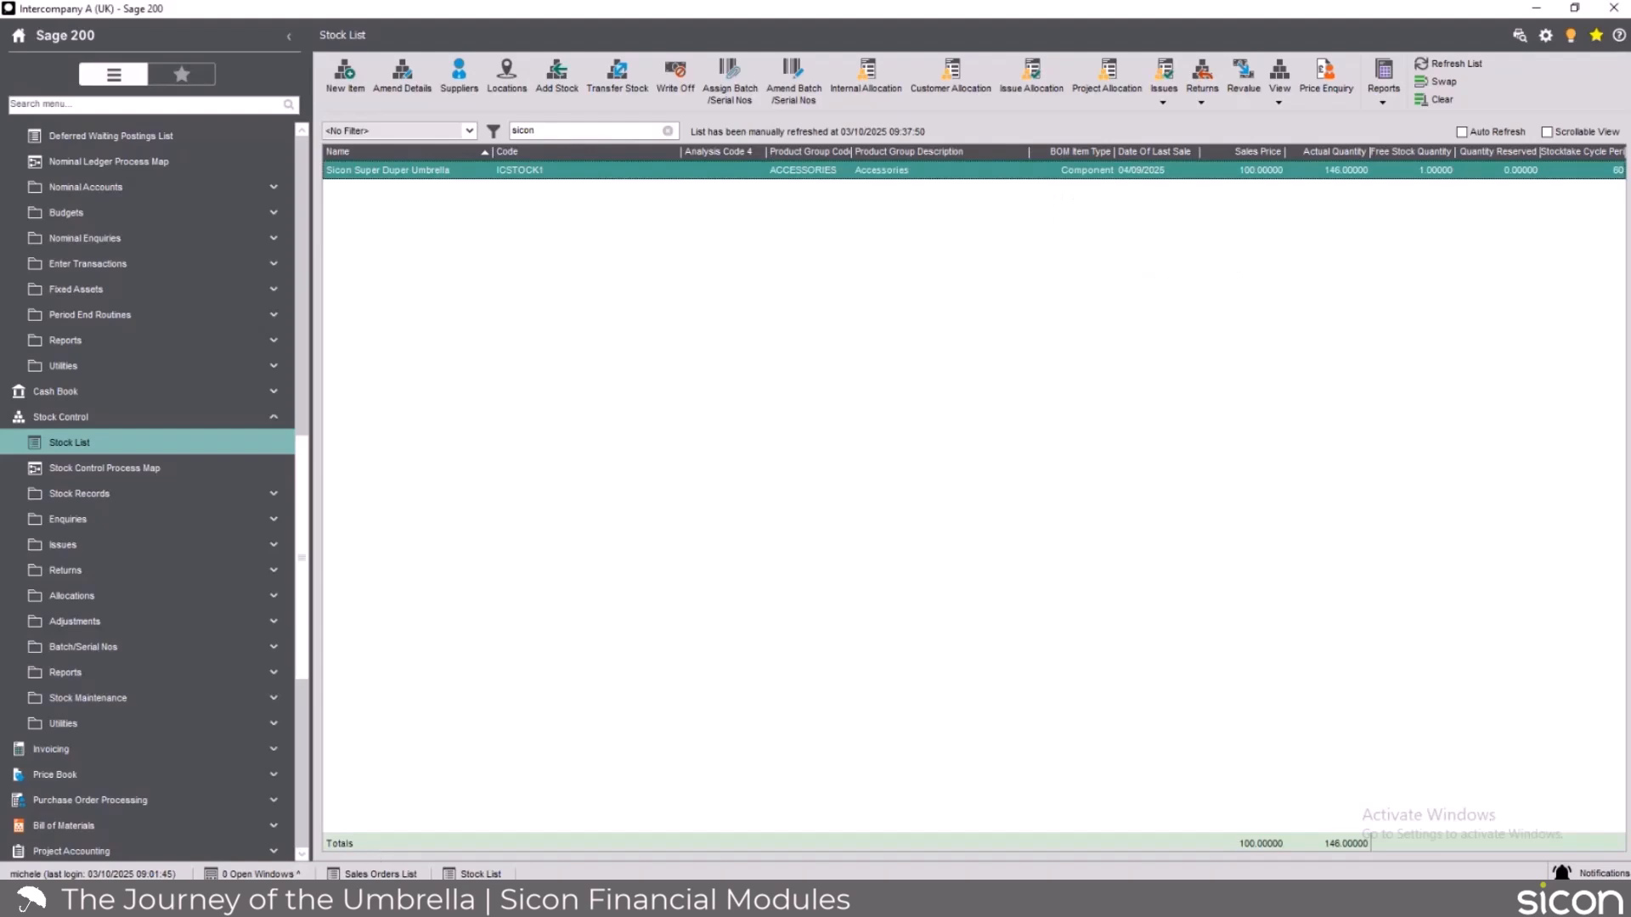
Start a new full sales order for customer Abbey Retail Ltd and accept the price book warning.
left_click(400, 877)
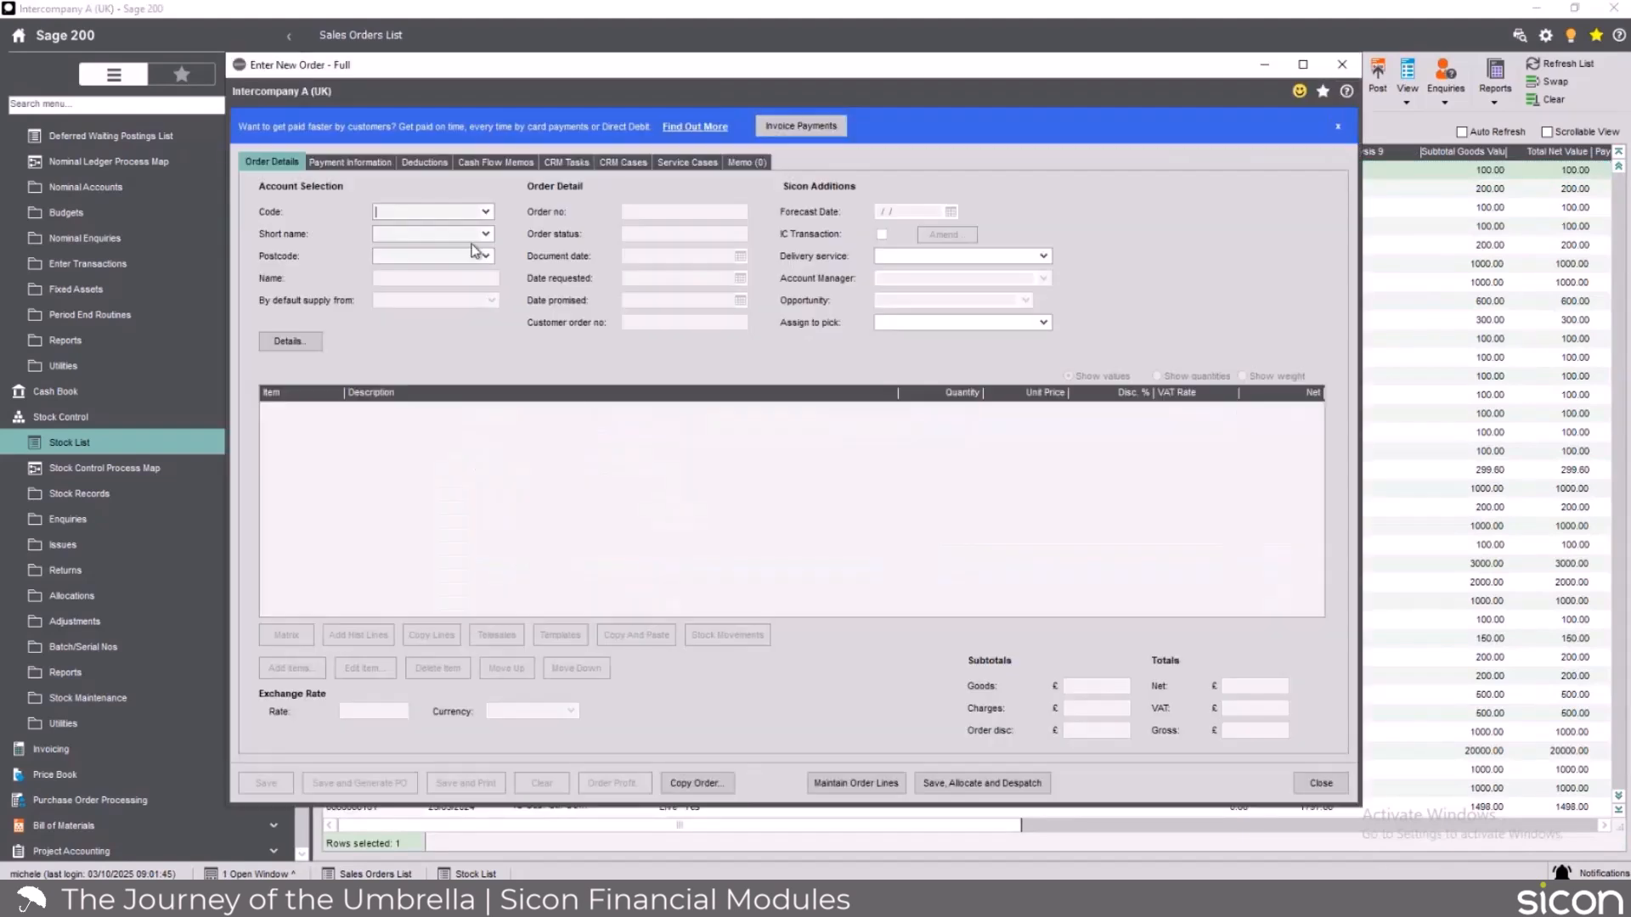
left_click(485, 211)
left_click(472, 285)
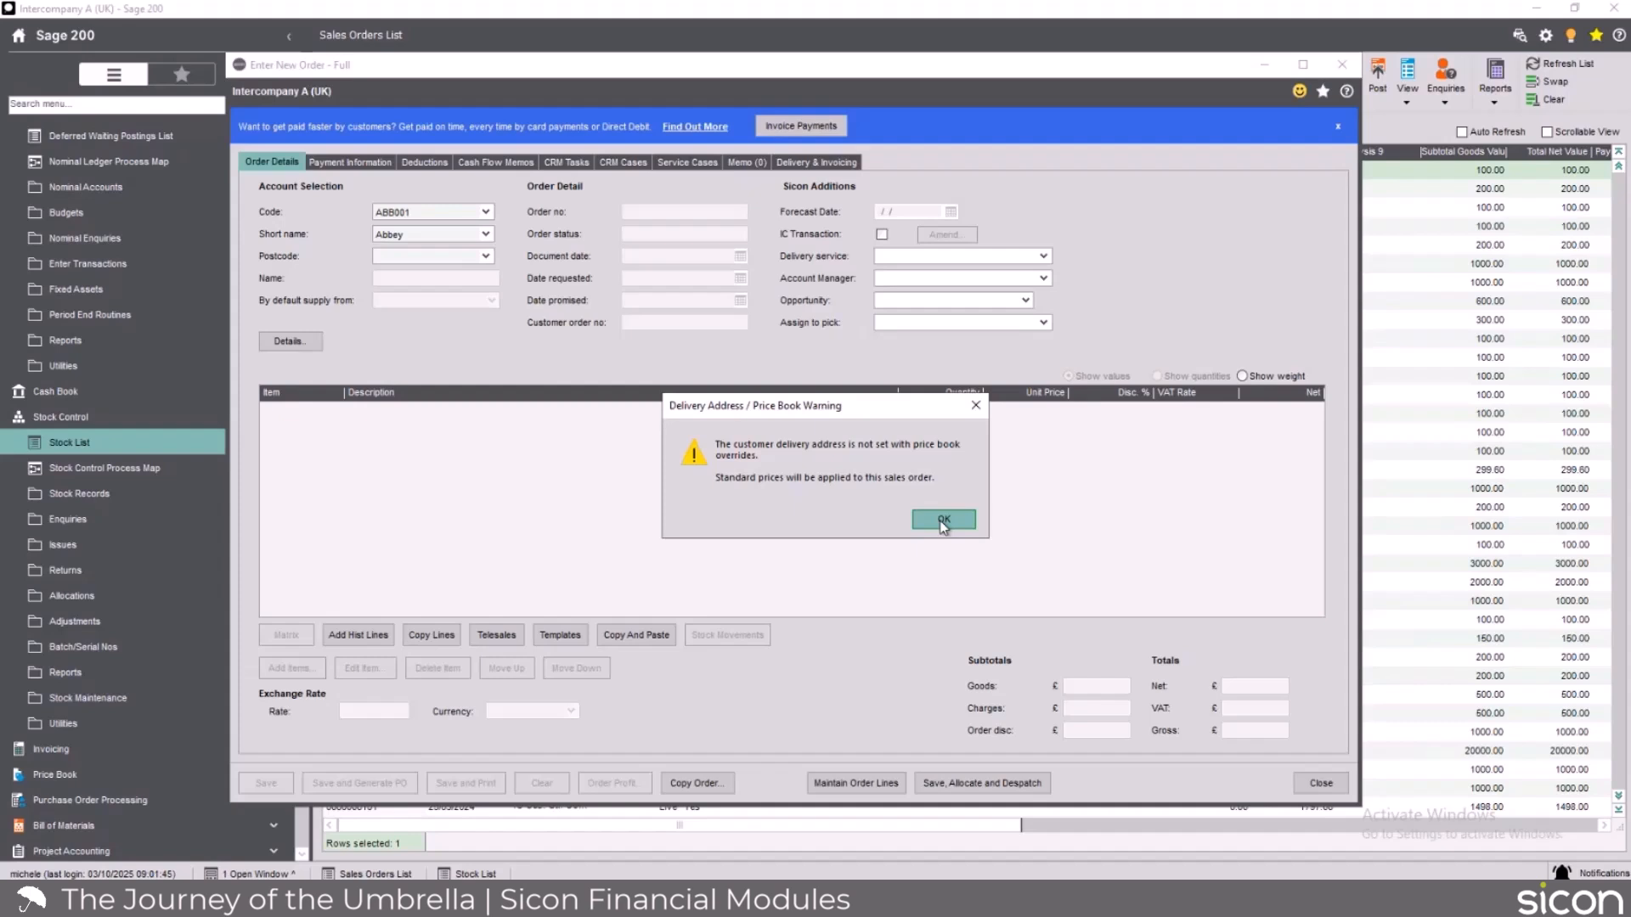
left_click(942, 521)
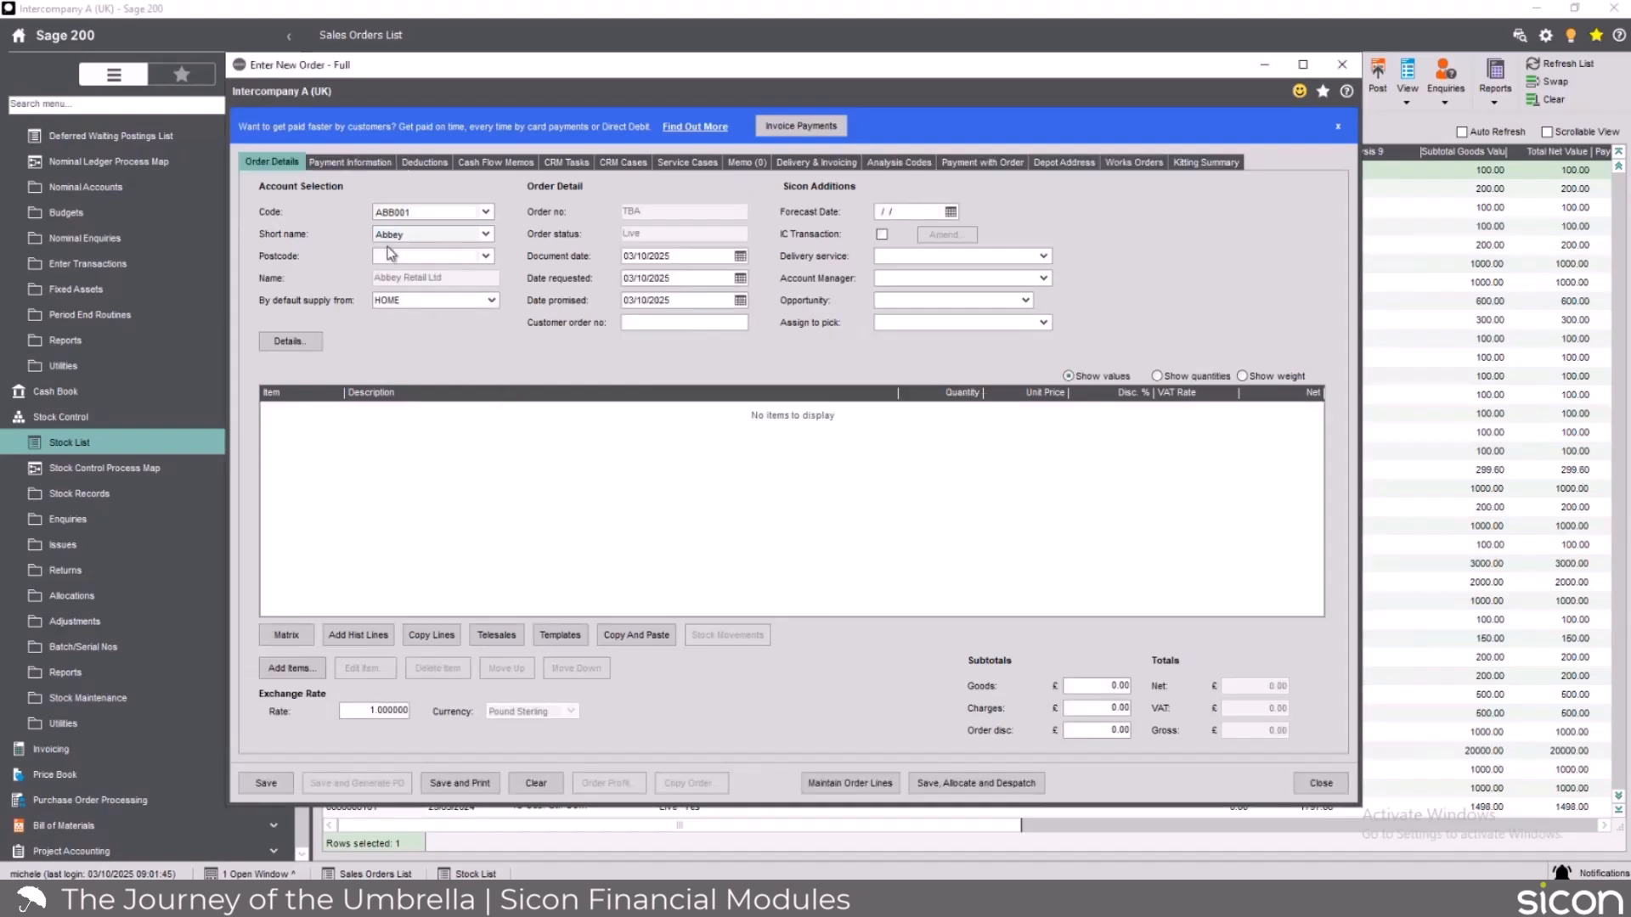
Add a standard item line for Sicon Super Duper Umbrella with quantity 1, accepting standard prices.
left_click(291, 668)
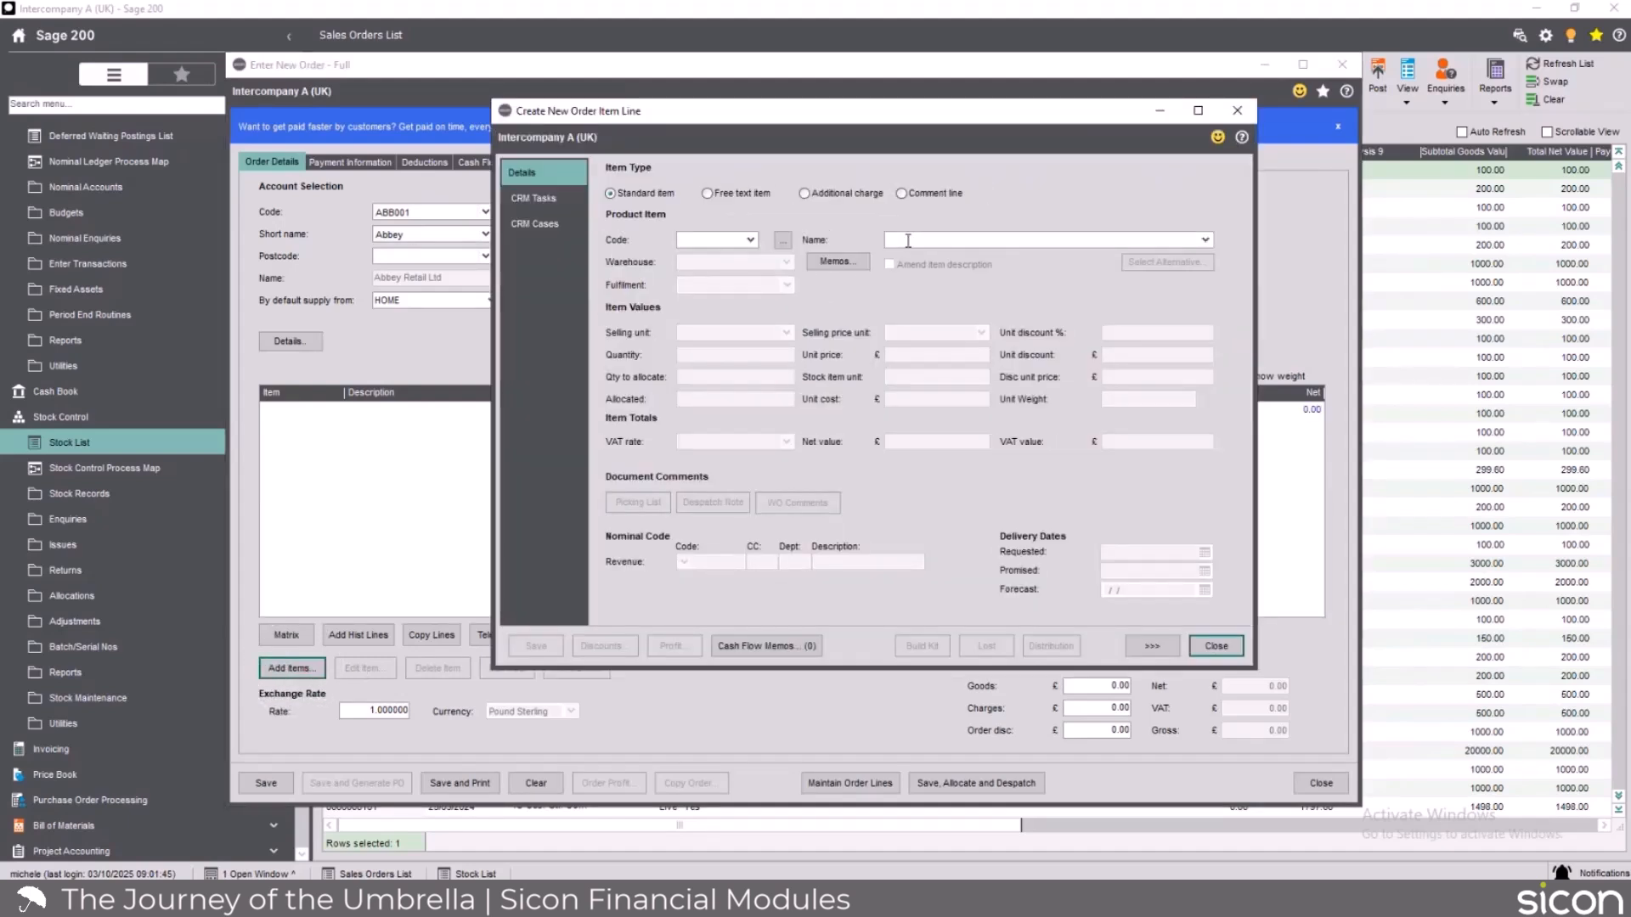
left_click(908, 241)
type("Sicon Super Duper Umbrella")
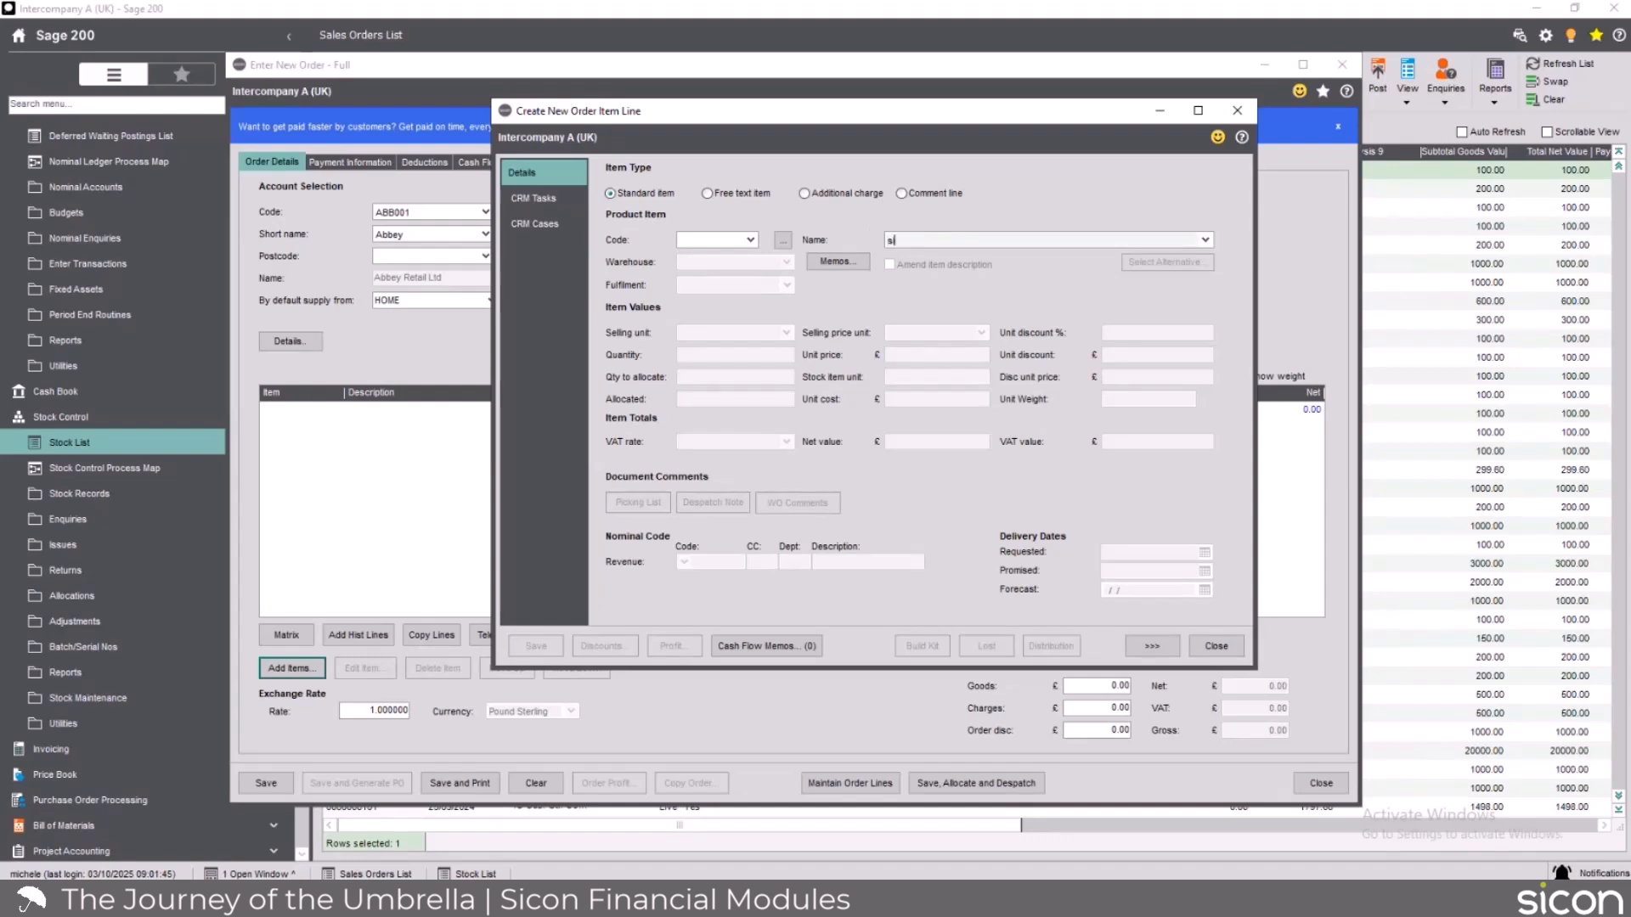
key("Tab")
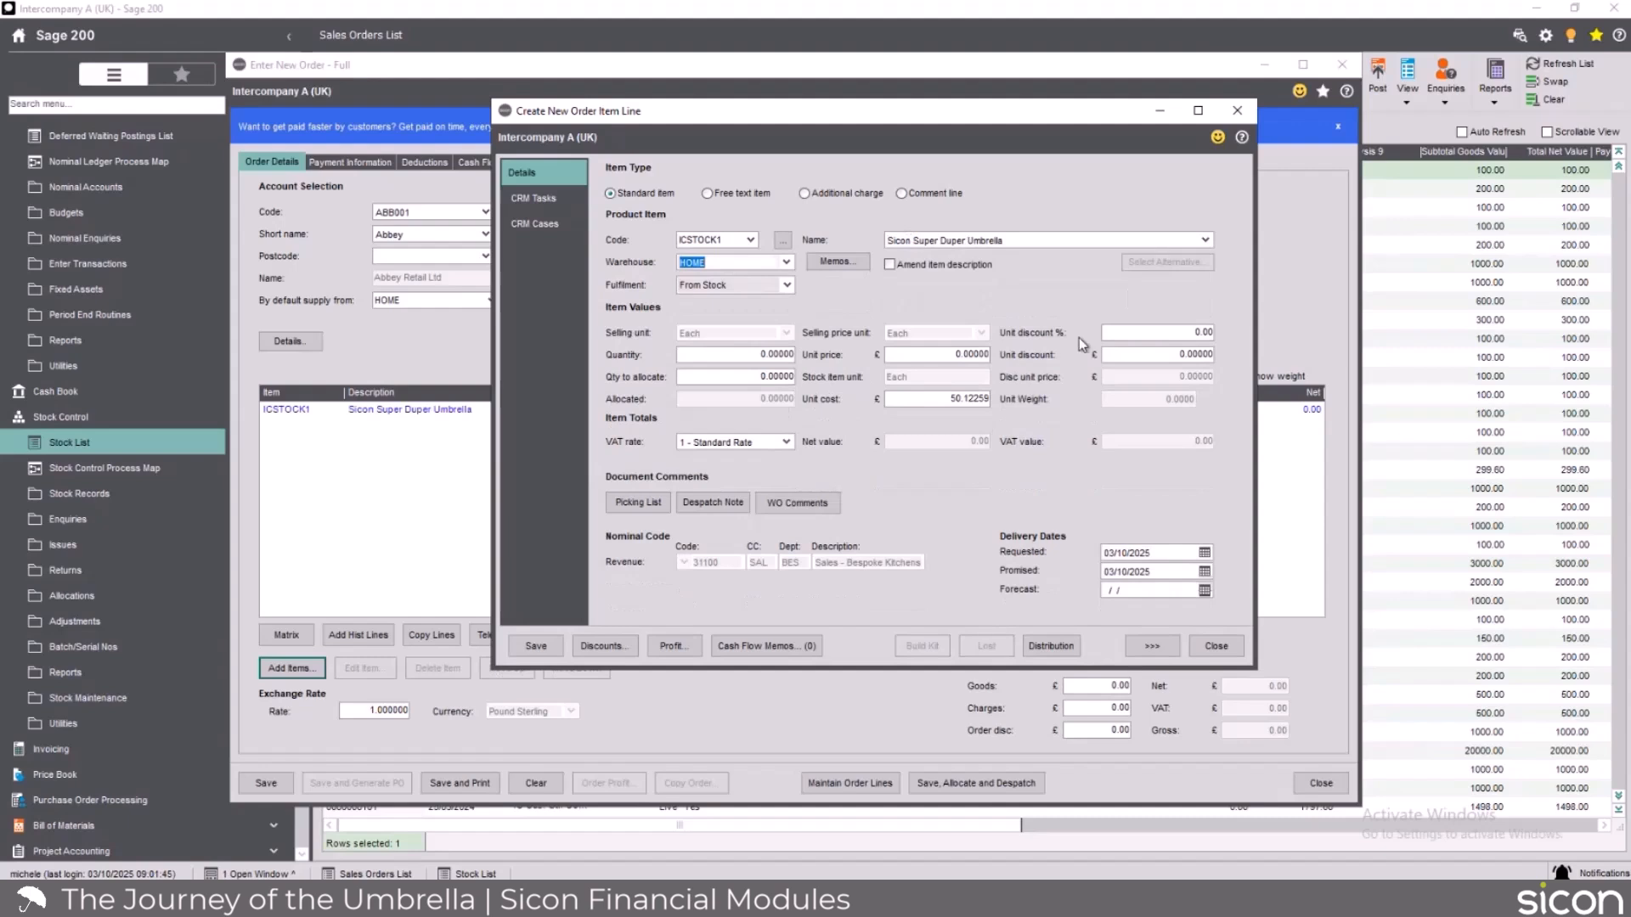
left_click(766, 356)
double_click(765, 356)
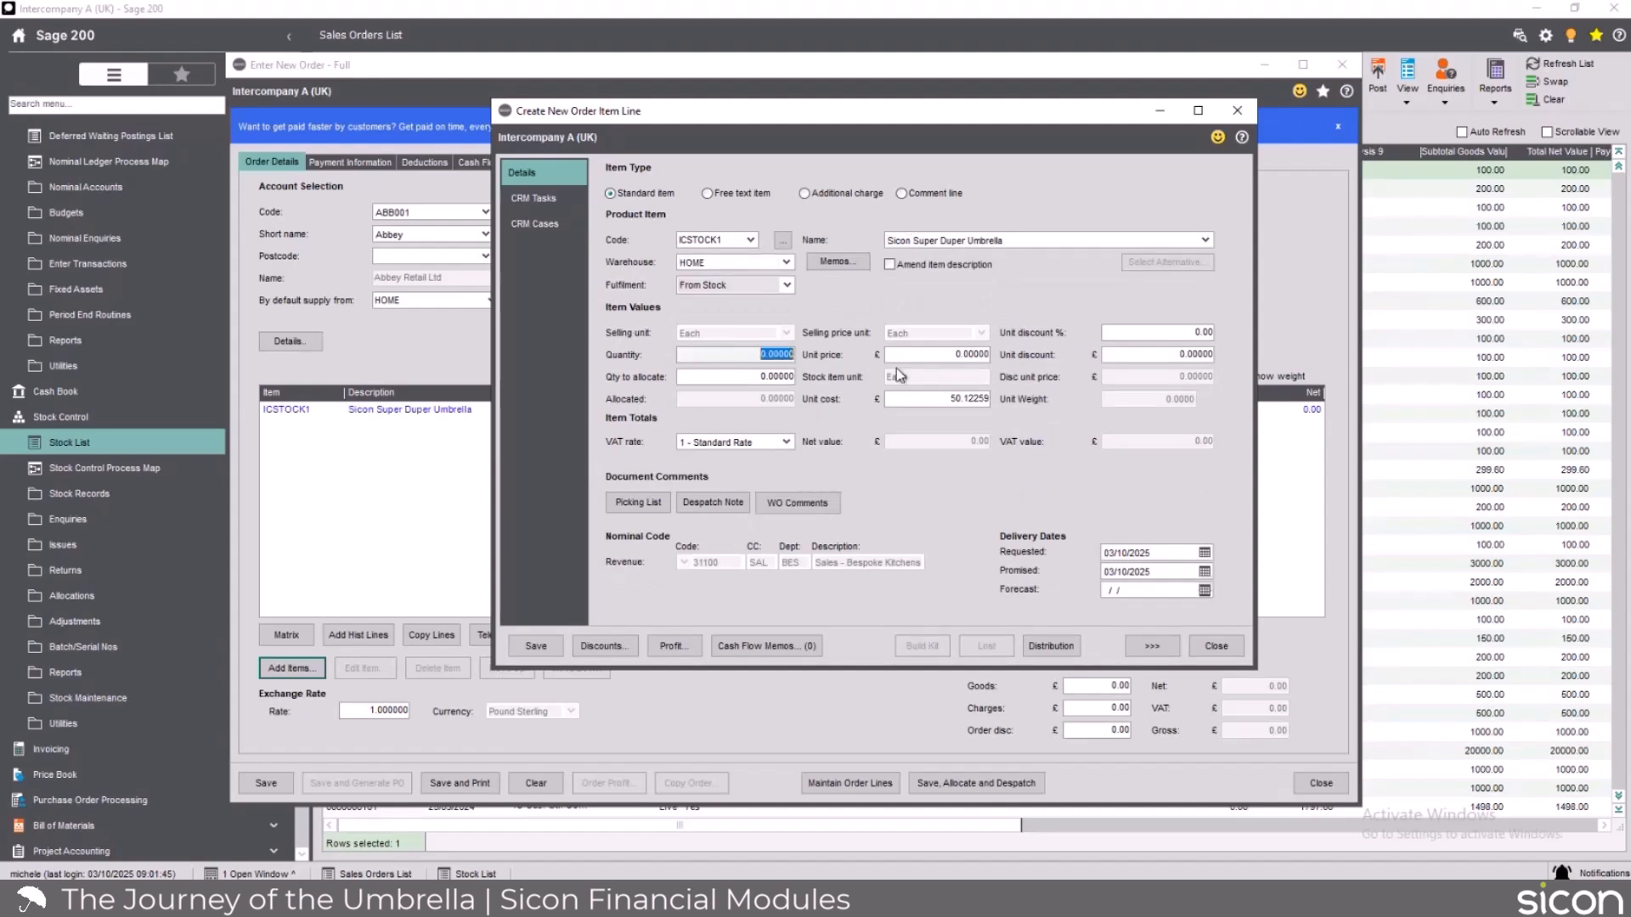
type("1")
key("Tab")
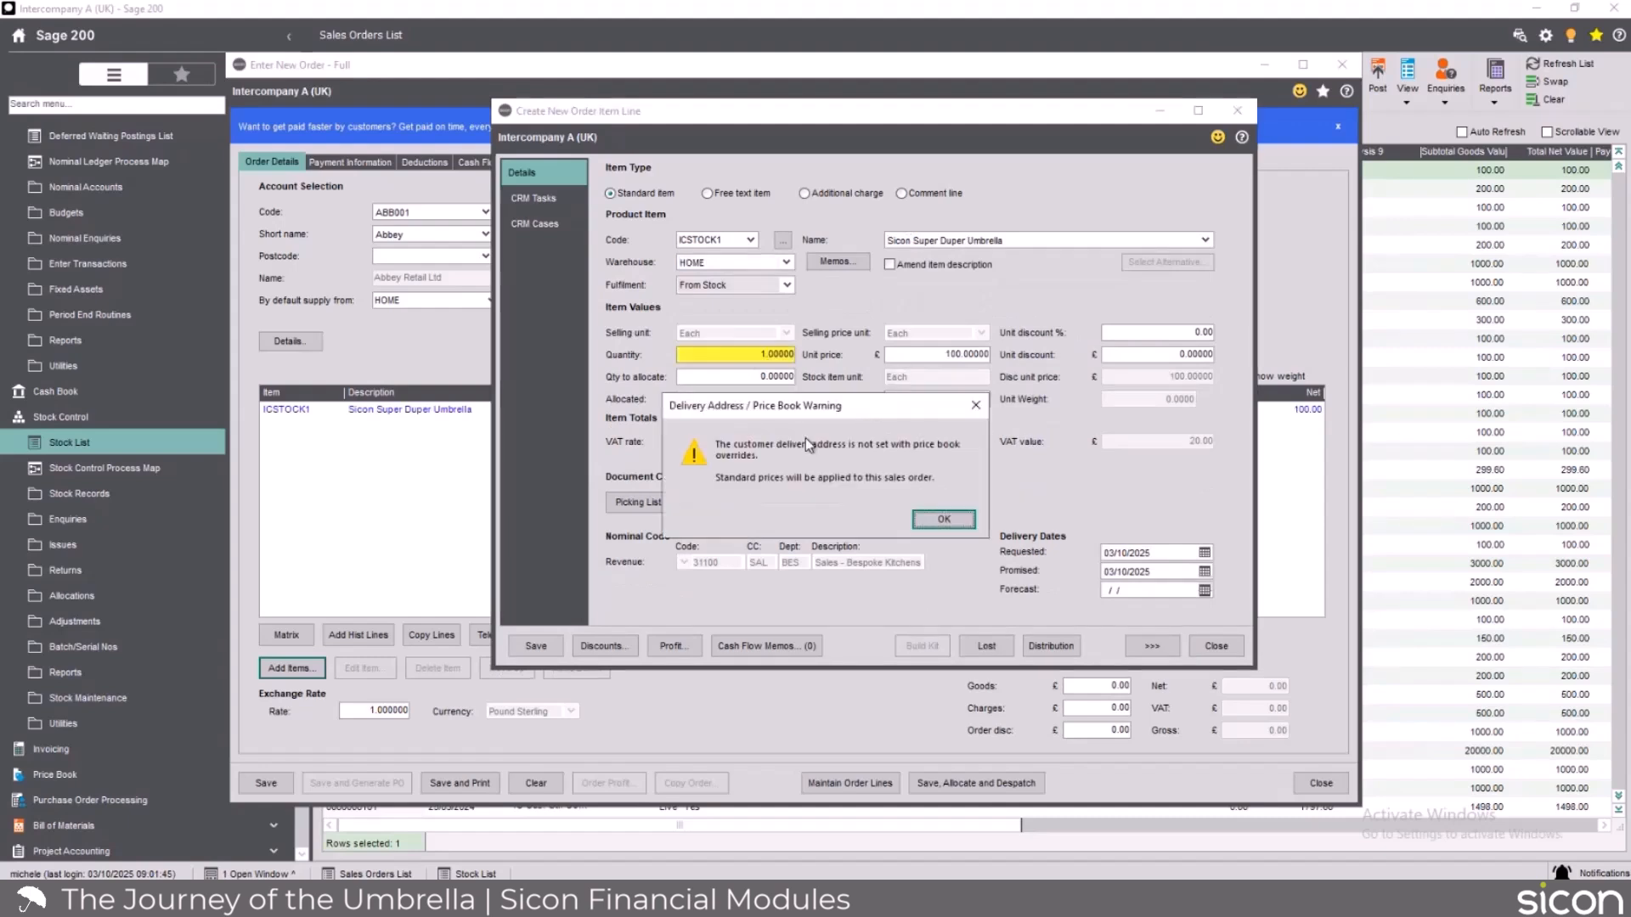
left_click(935, 519)
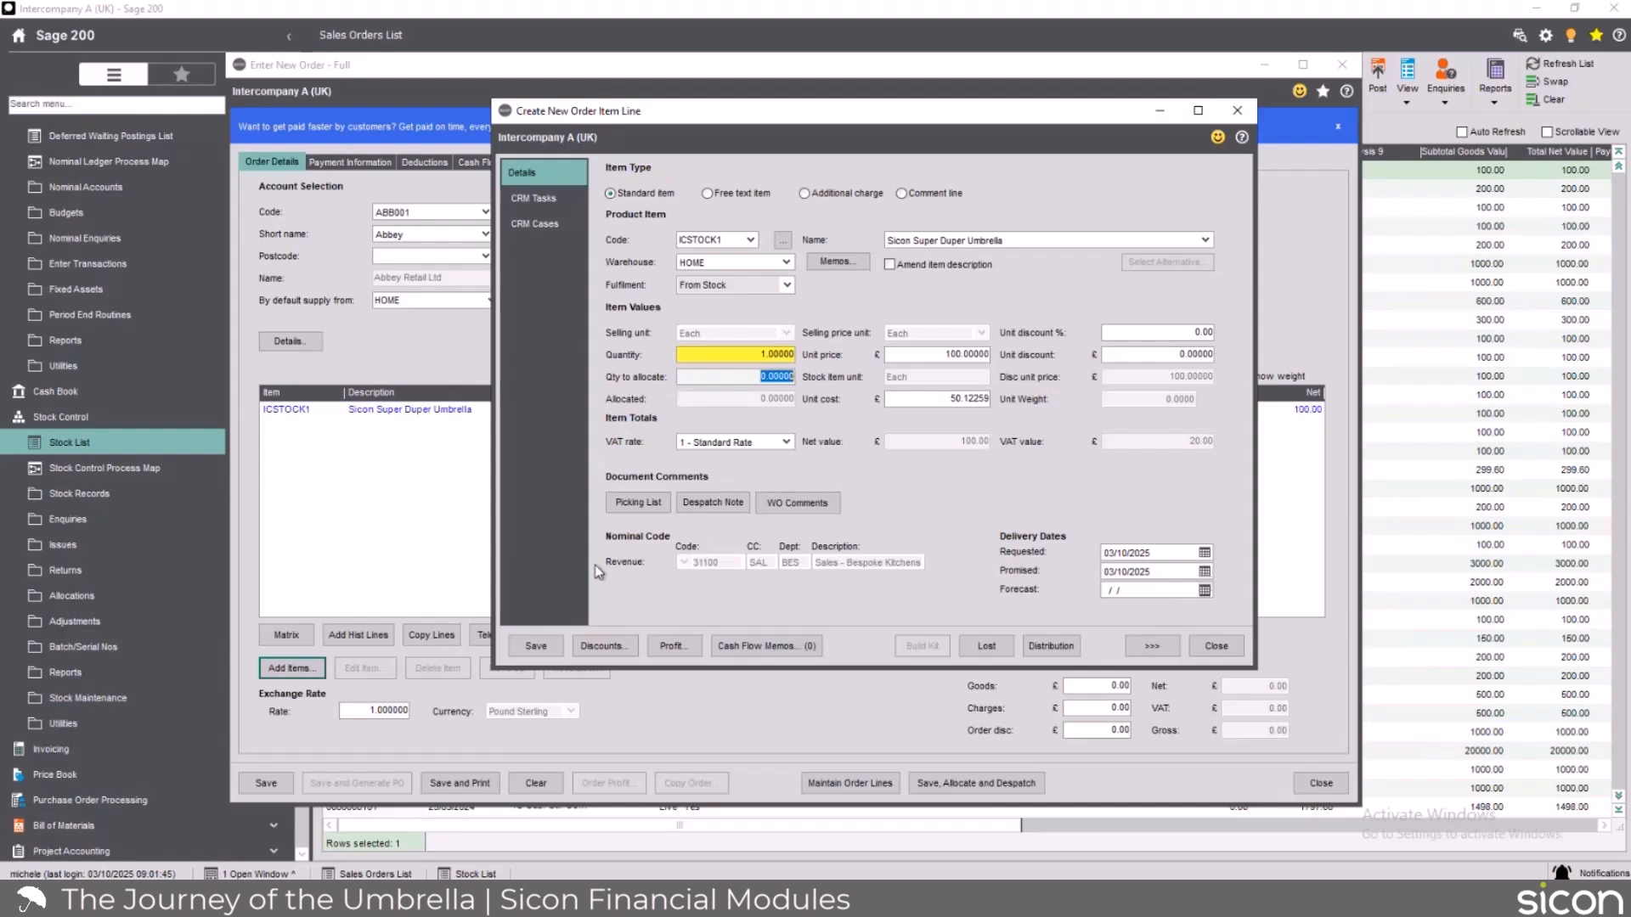
Set the umbrella line's fulfilment to Direct To Customer, save the line and close the item line window.
left_click(787, 286)
left_click(745, 313)
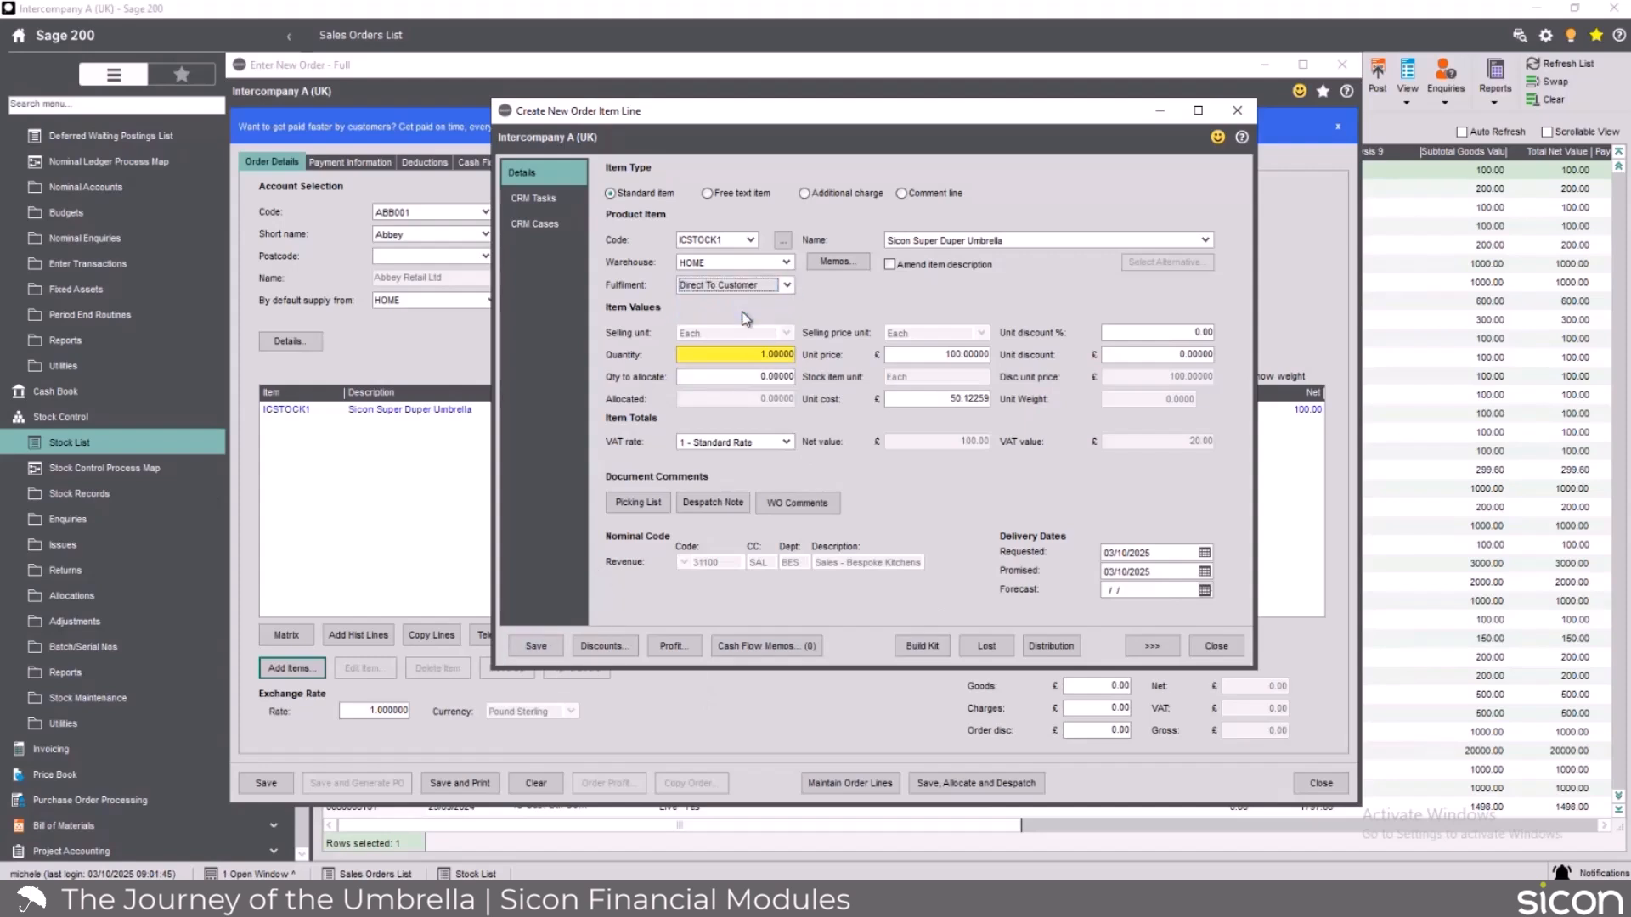
left_click(536, 645)
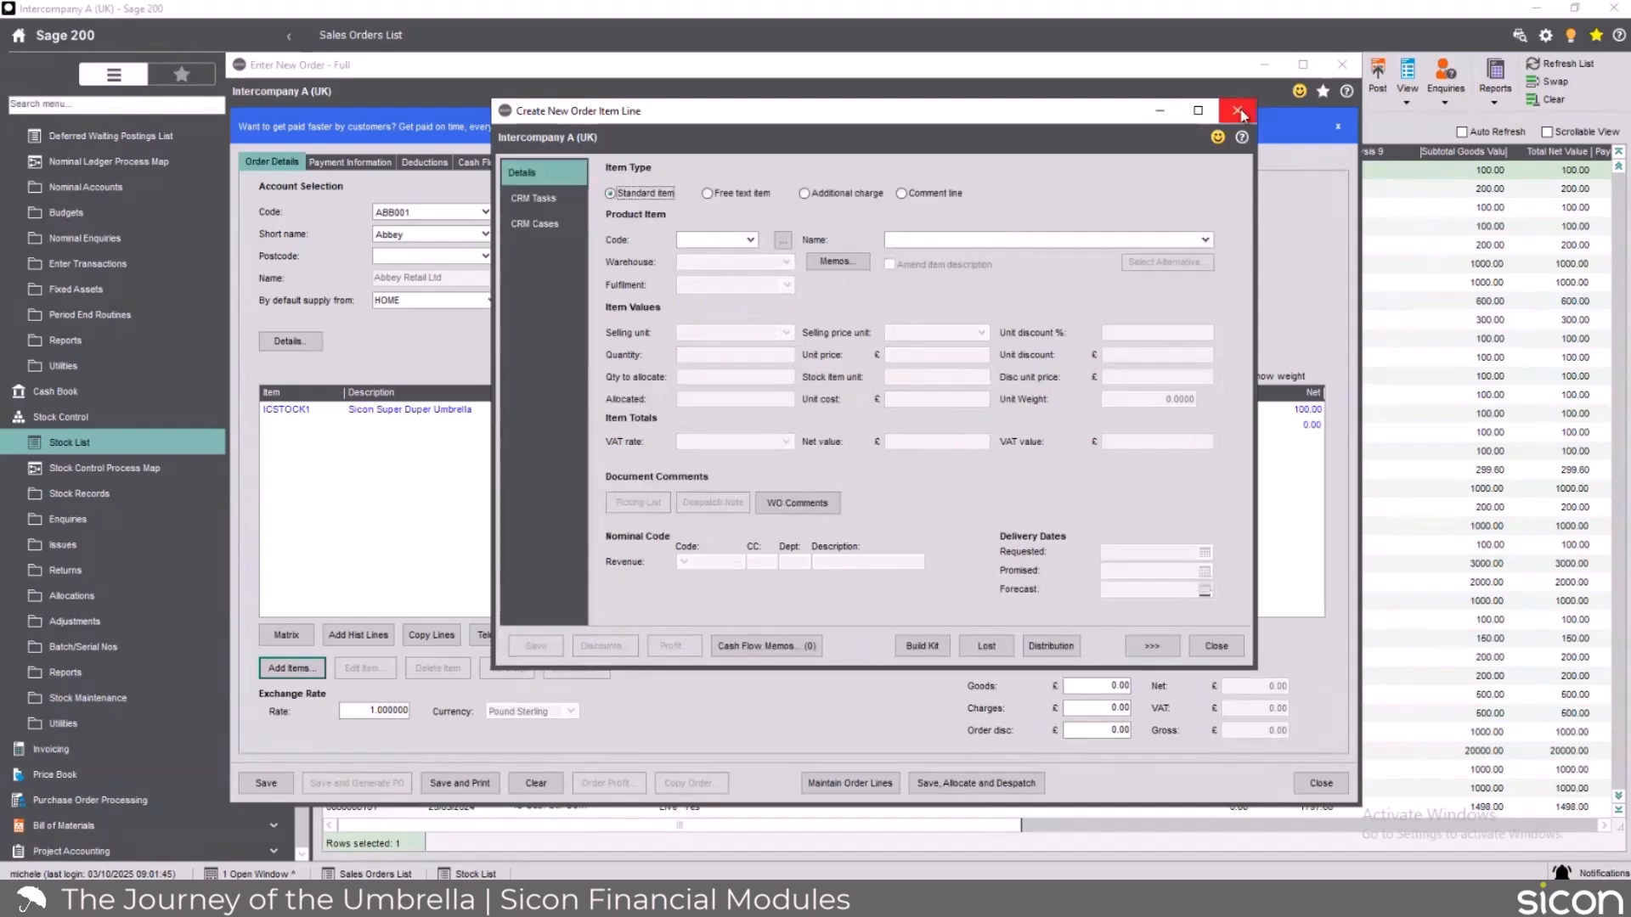
left_click(1240, 114)
Enter the customer order number on the sales order and save the order.
left_click(672, 324)
type("18446")
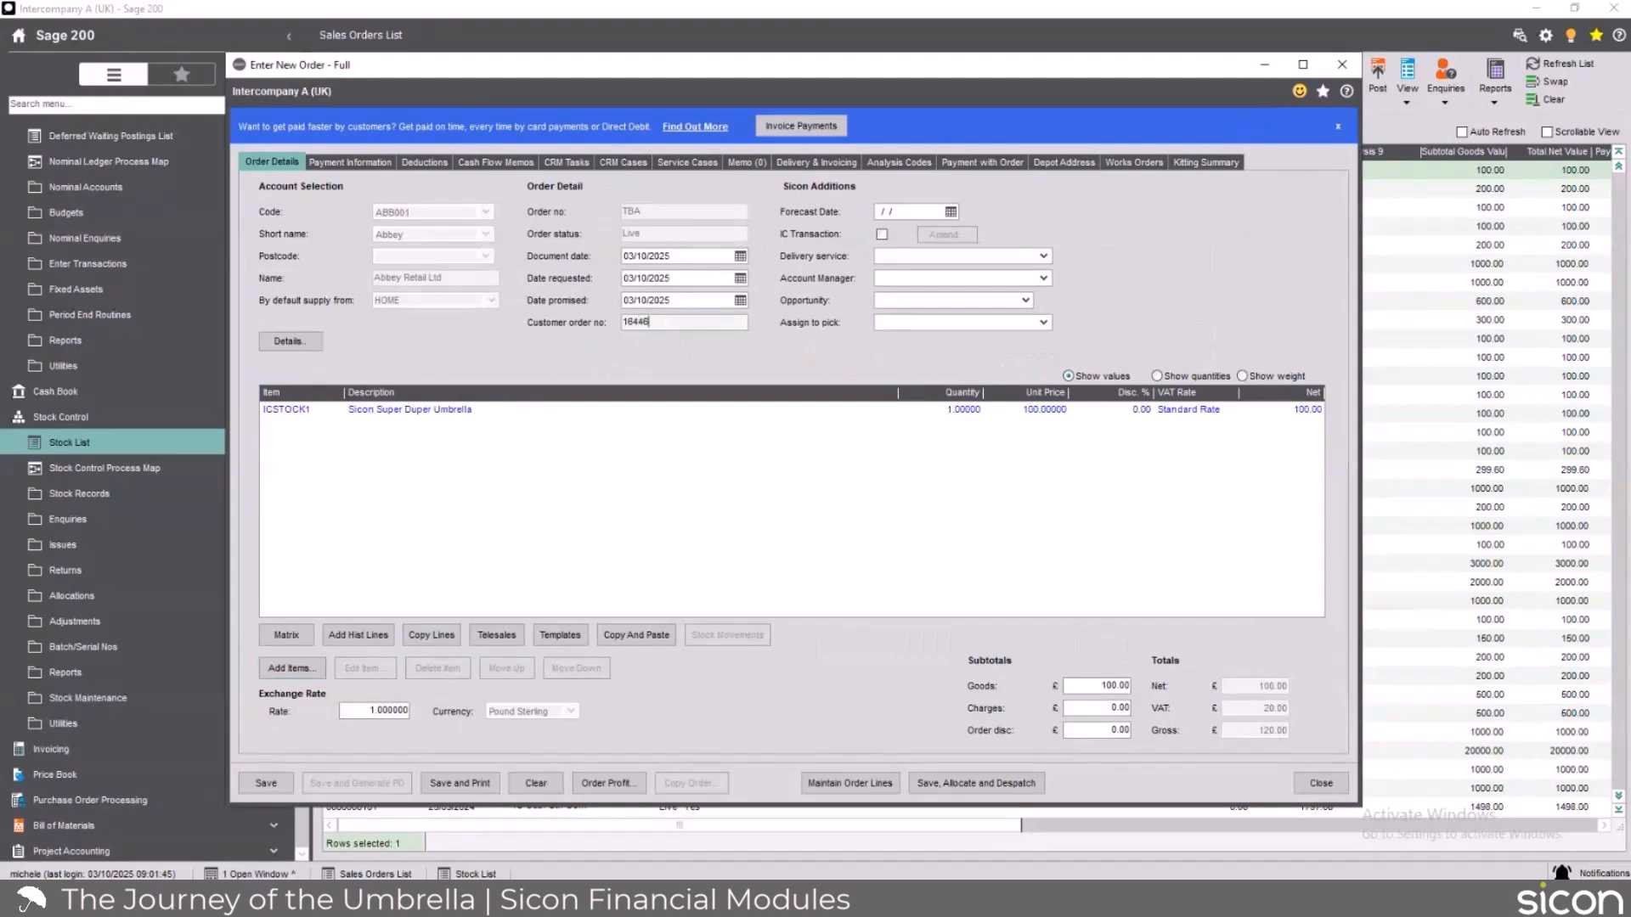
left_click(282, 790)
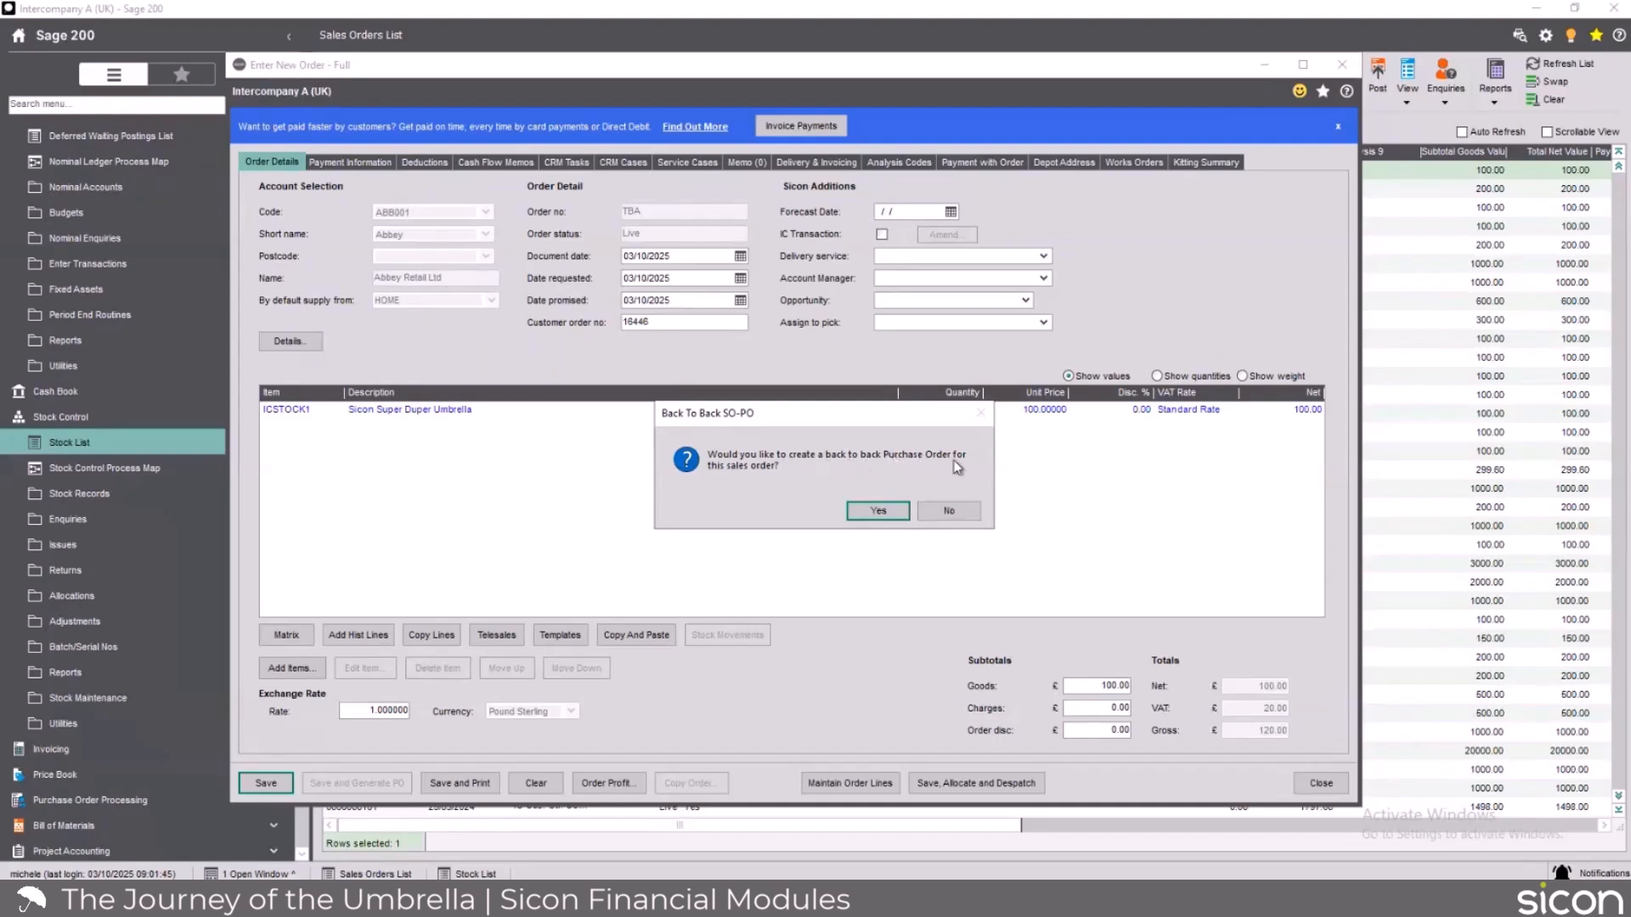
Create the back-to-back purchase order for the umbrella, with the matching intercompany sales order in Intercompany B (UK).
left_click(878, 511)
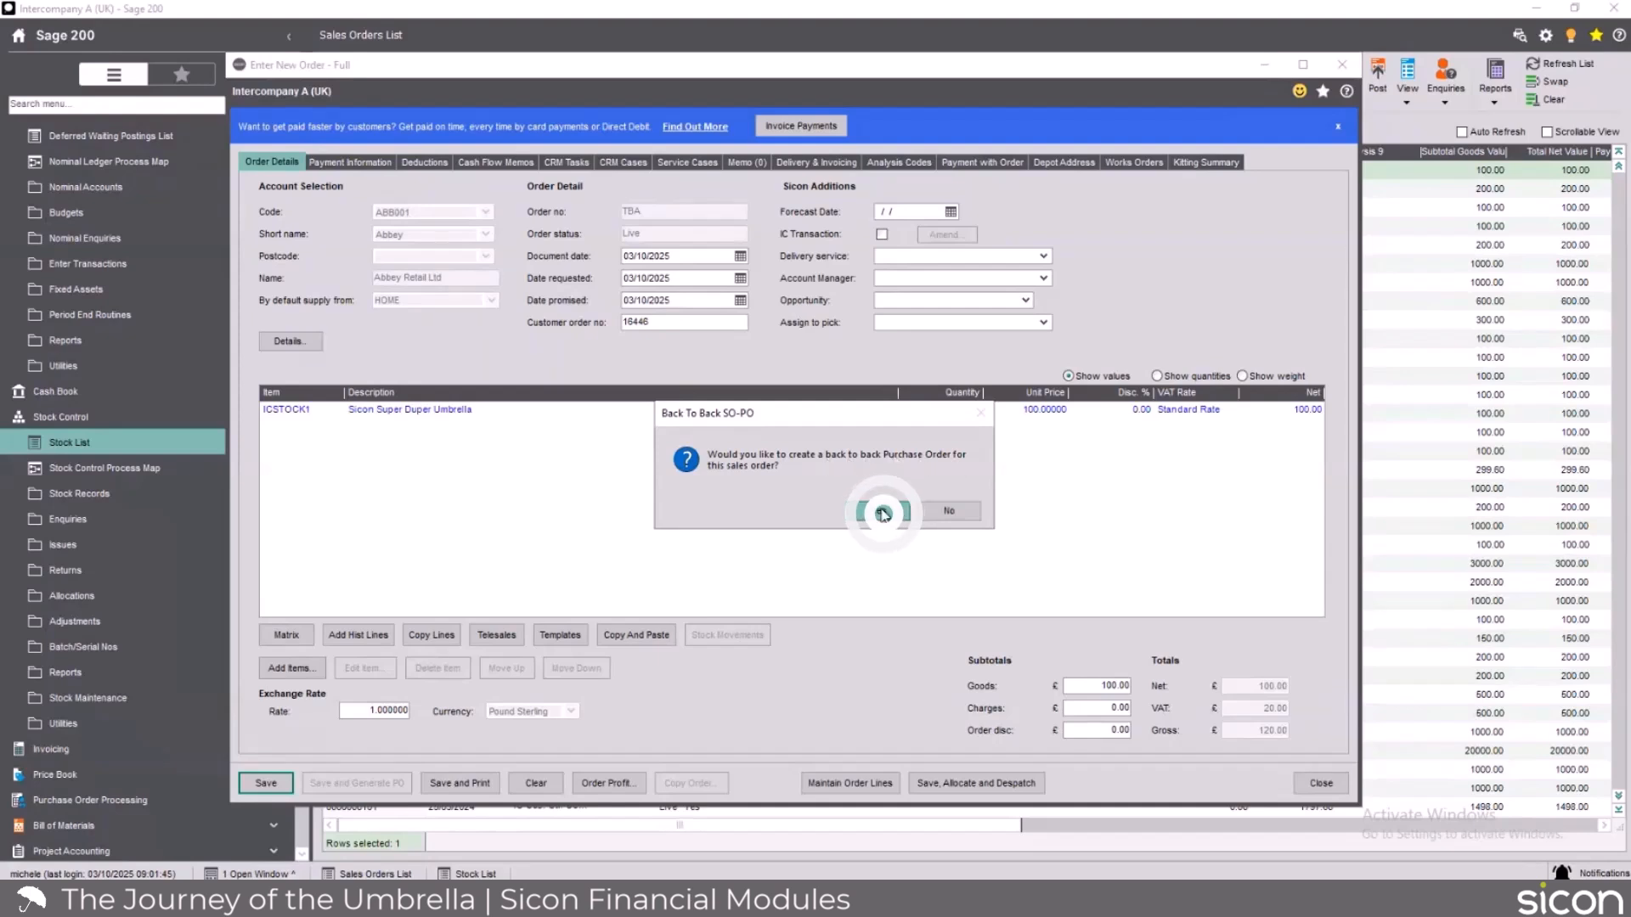
left_click(711, 561)
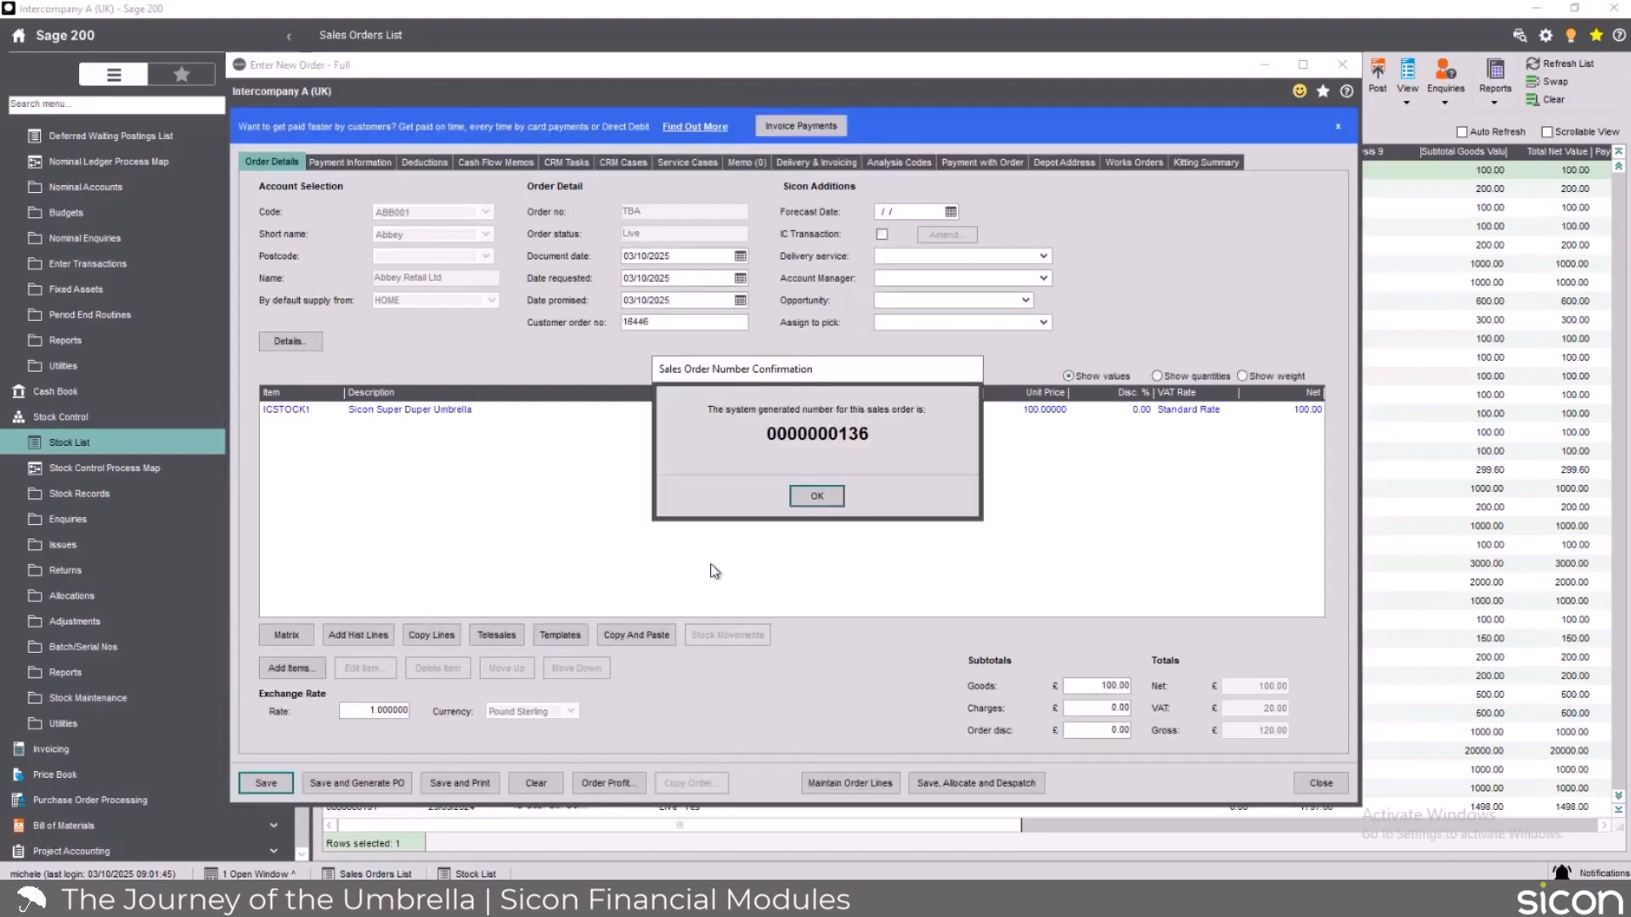
left_click(813, 500)
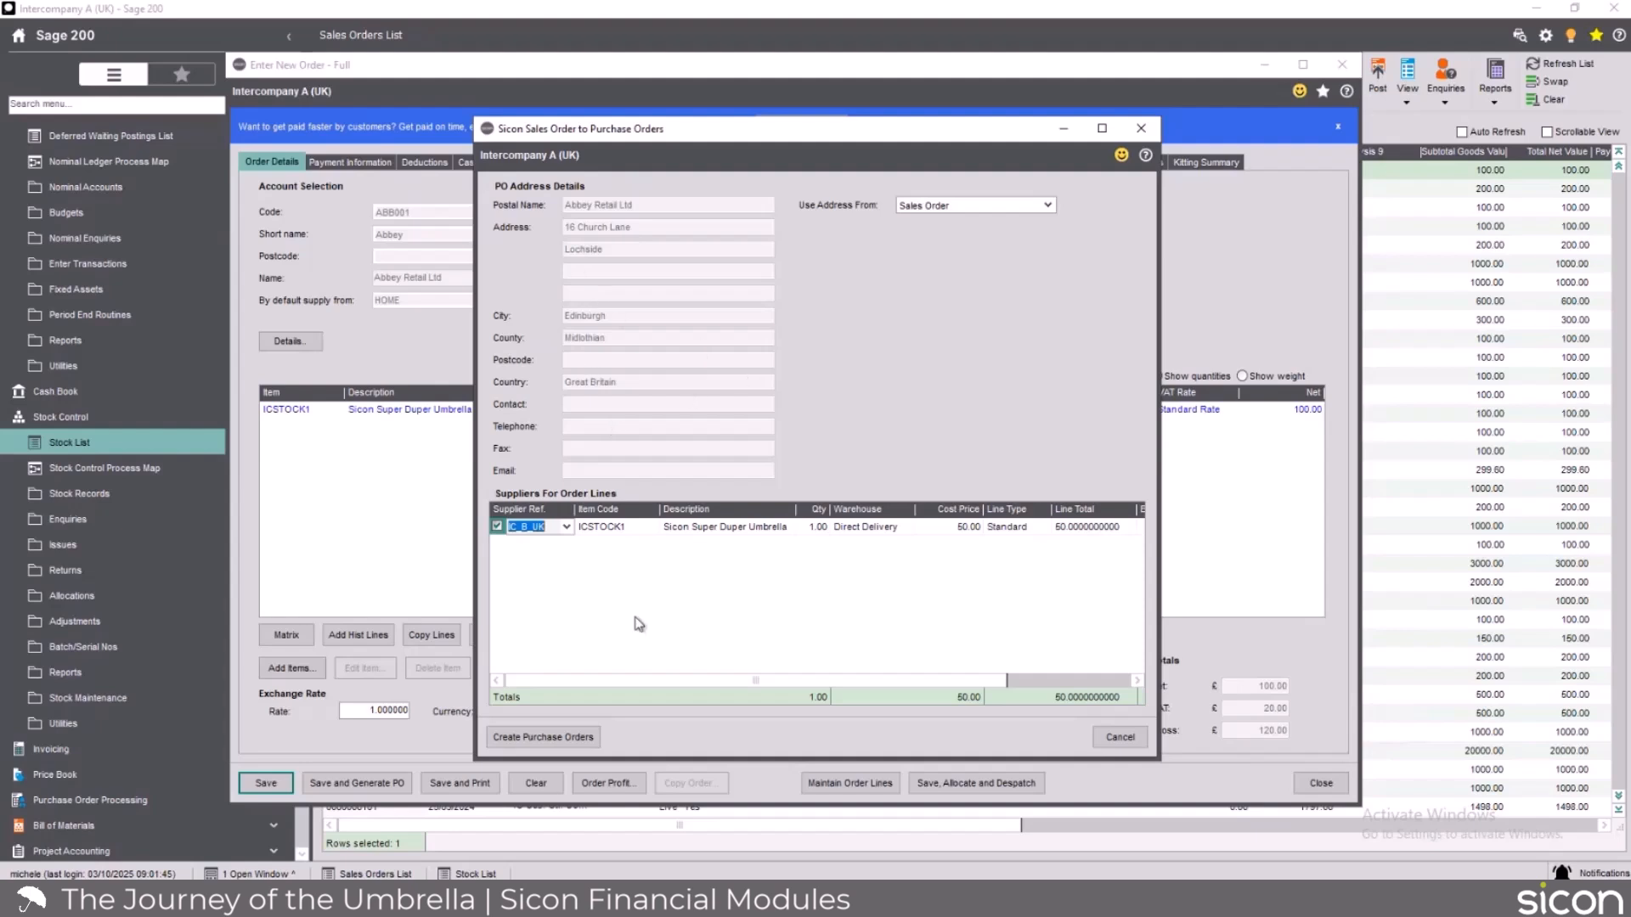
left_click(545, 746)
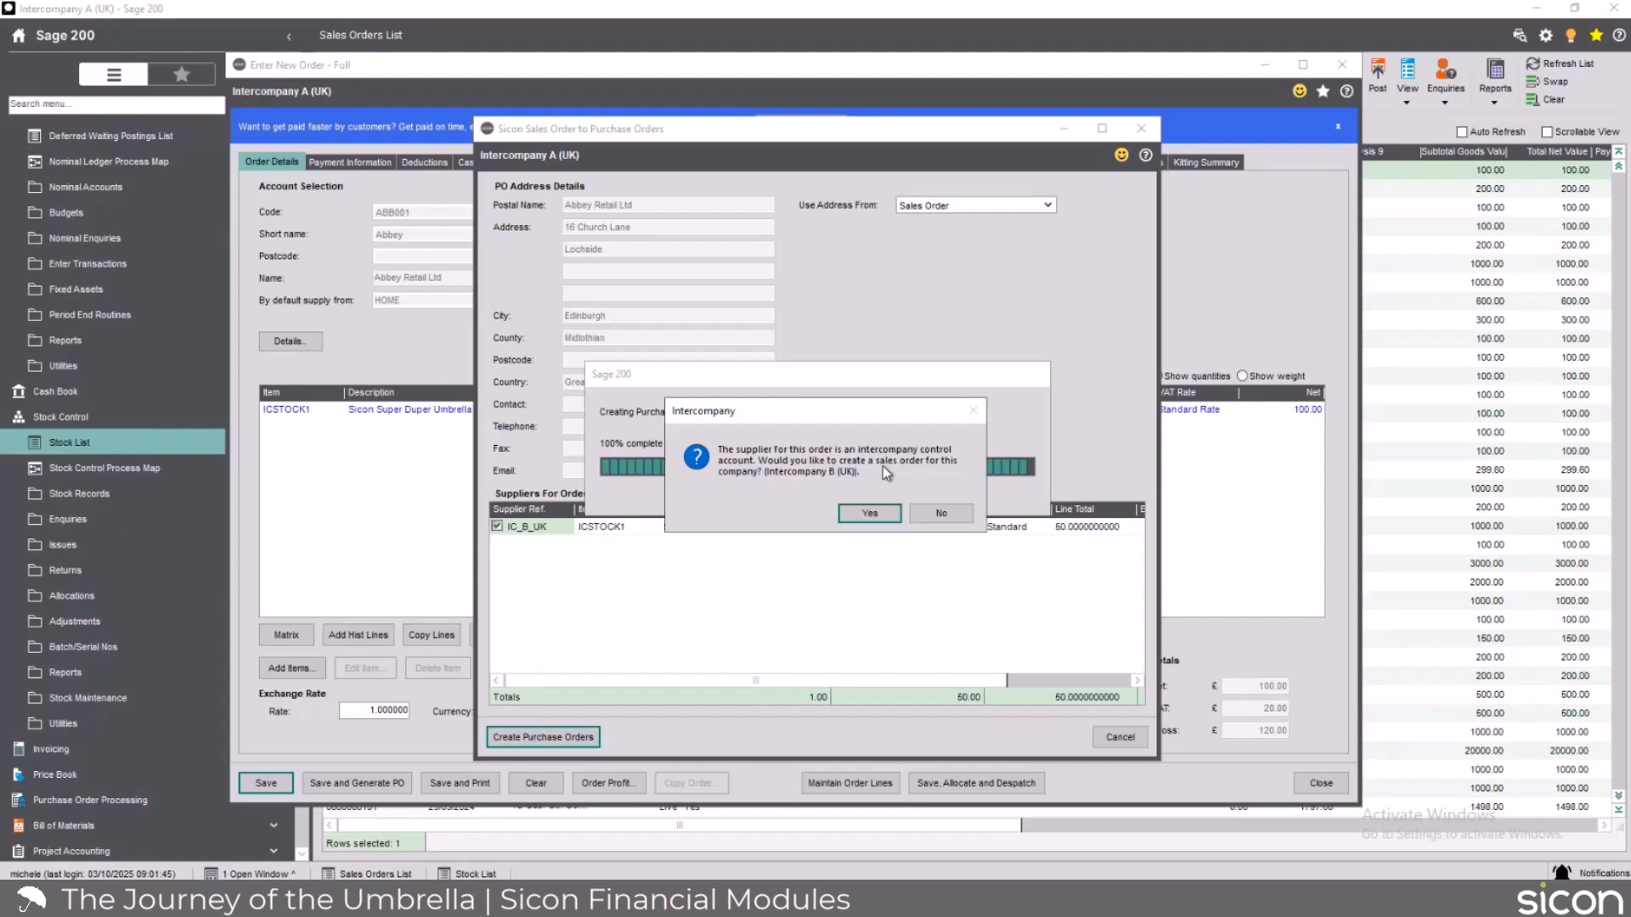
left_click(871, 515)
left_click(972, 623)
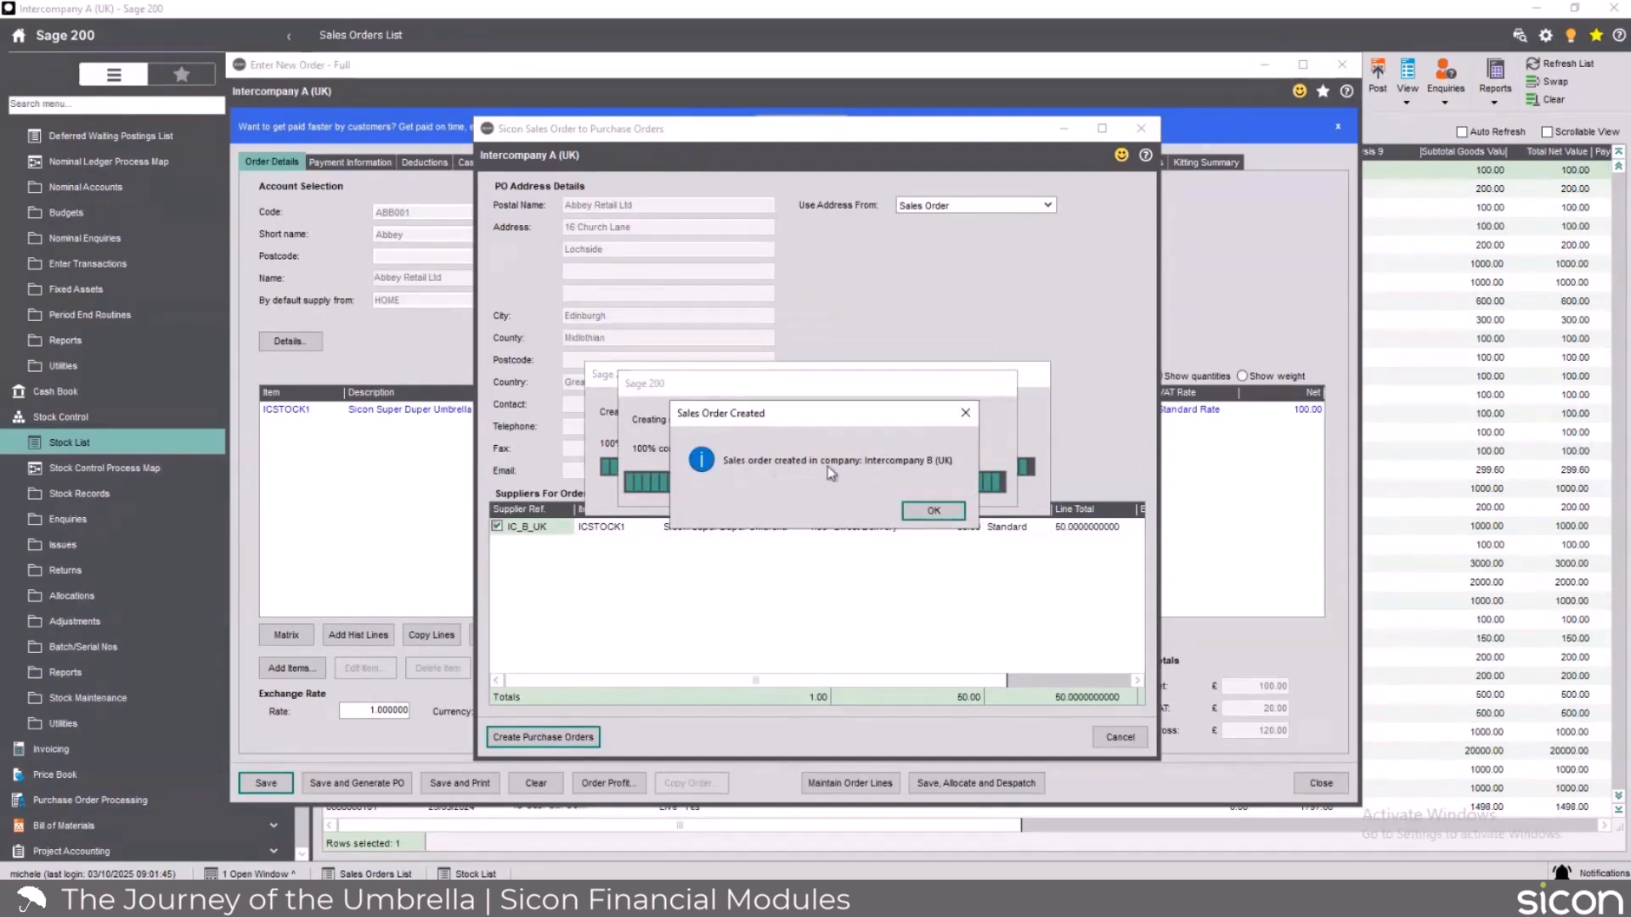
Acknowledge the intercompany sales and purchase order creation, close the new order window and refresh the sales orders list.
left_click(933, 512)
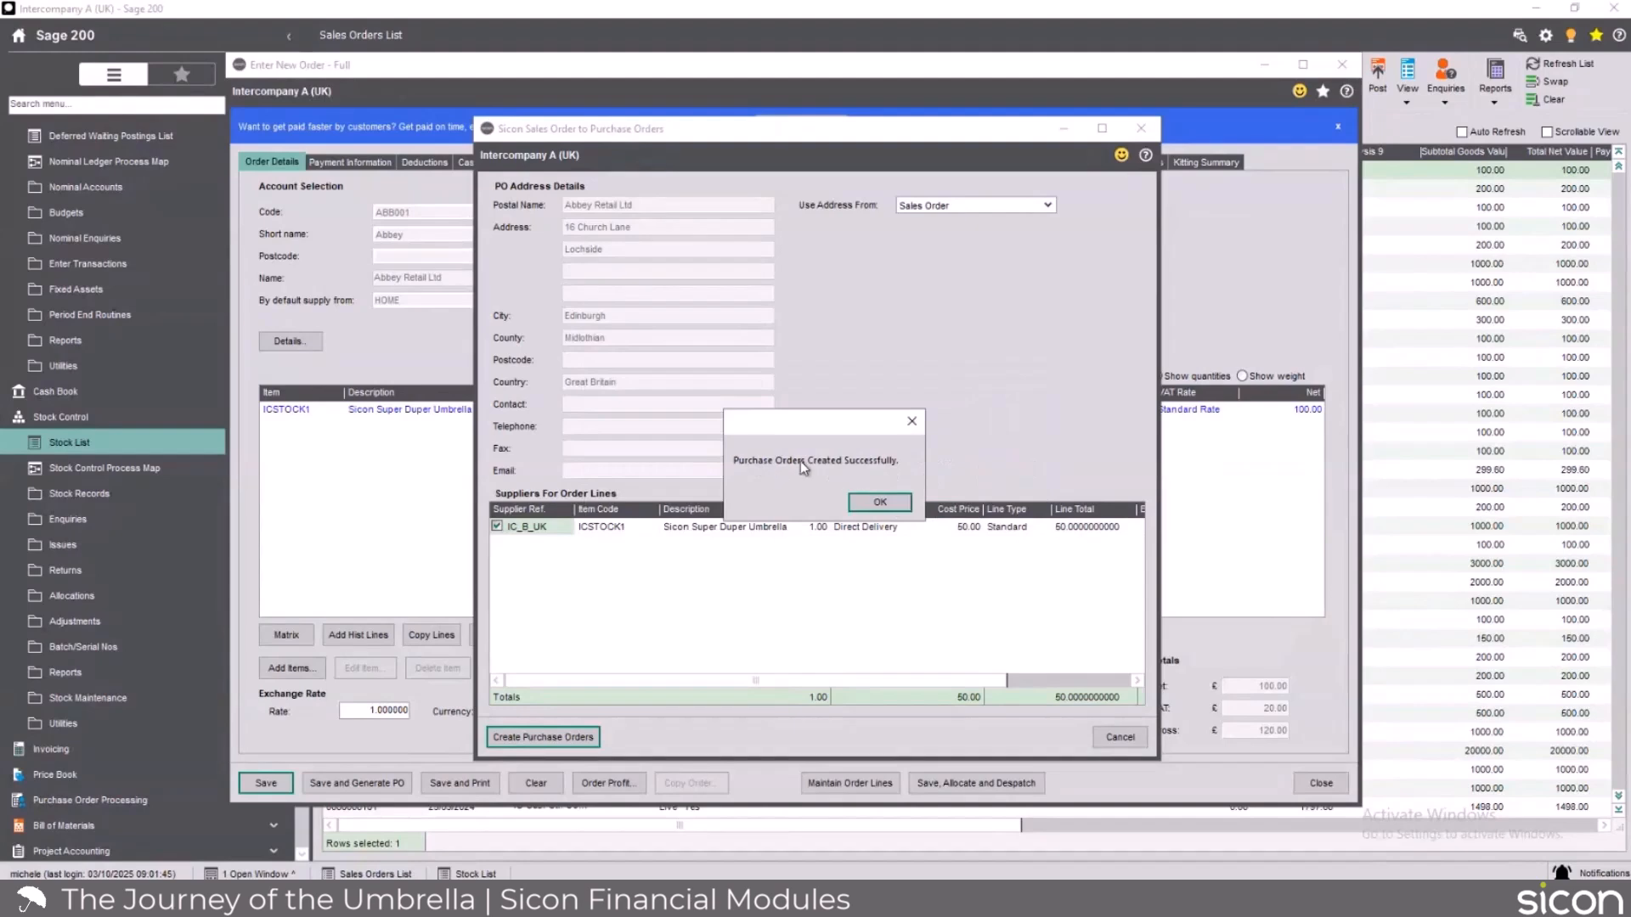
left_click(895, 507)
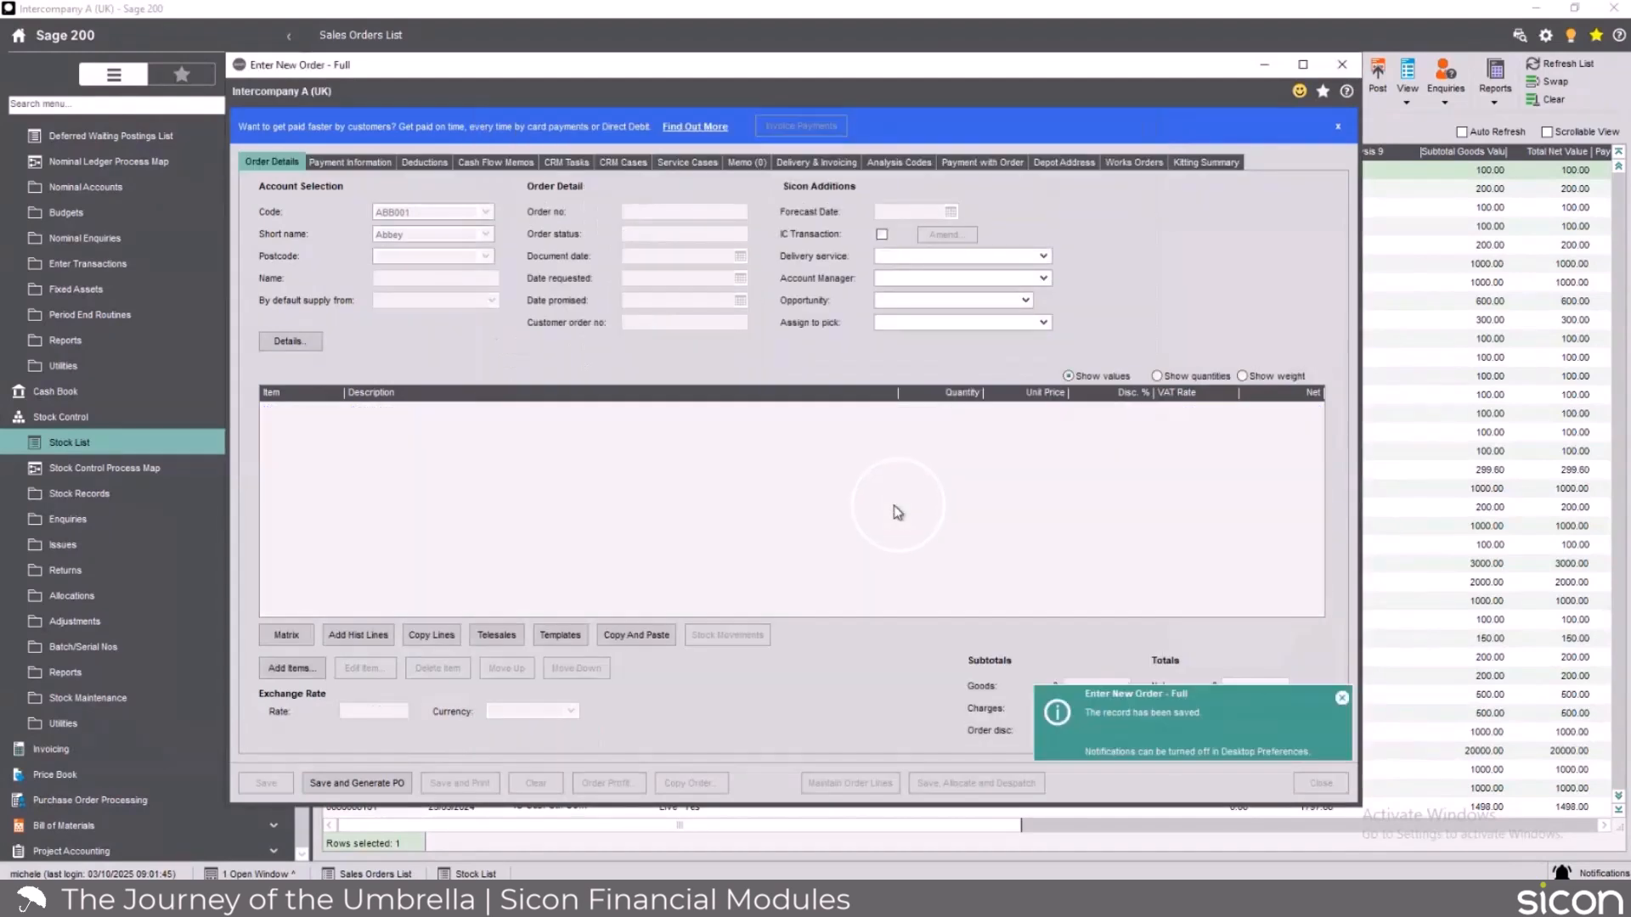
left_click(1345, 75)
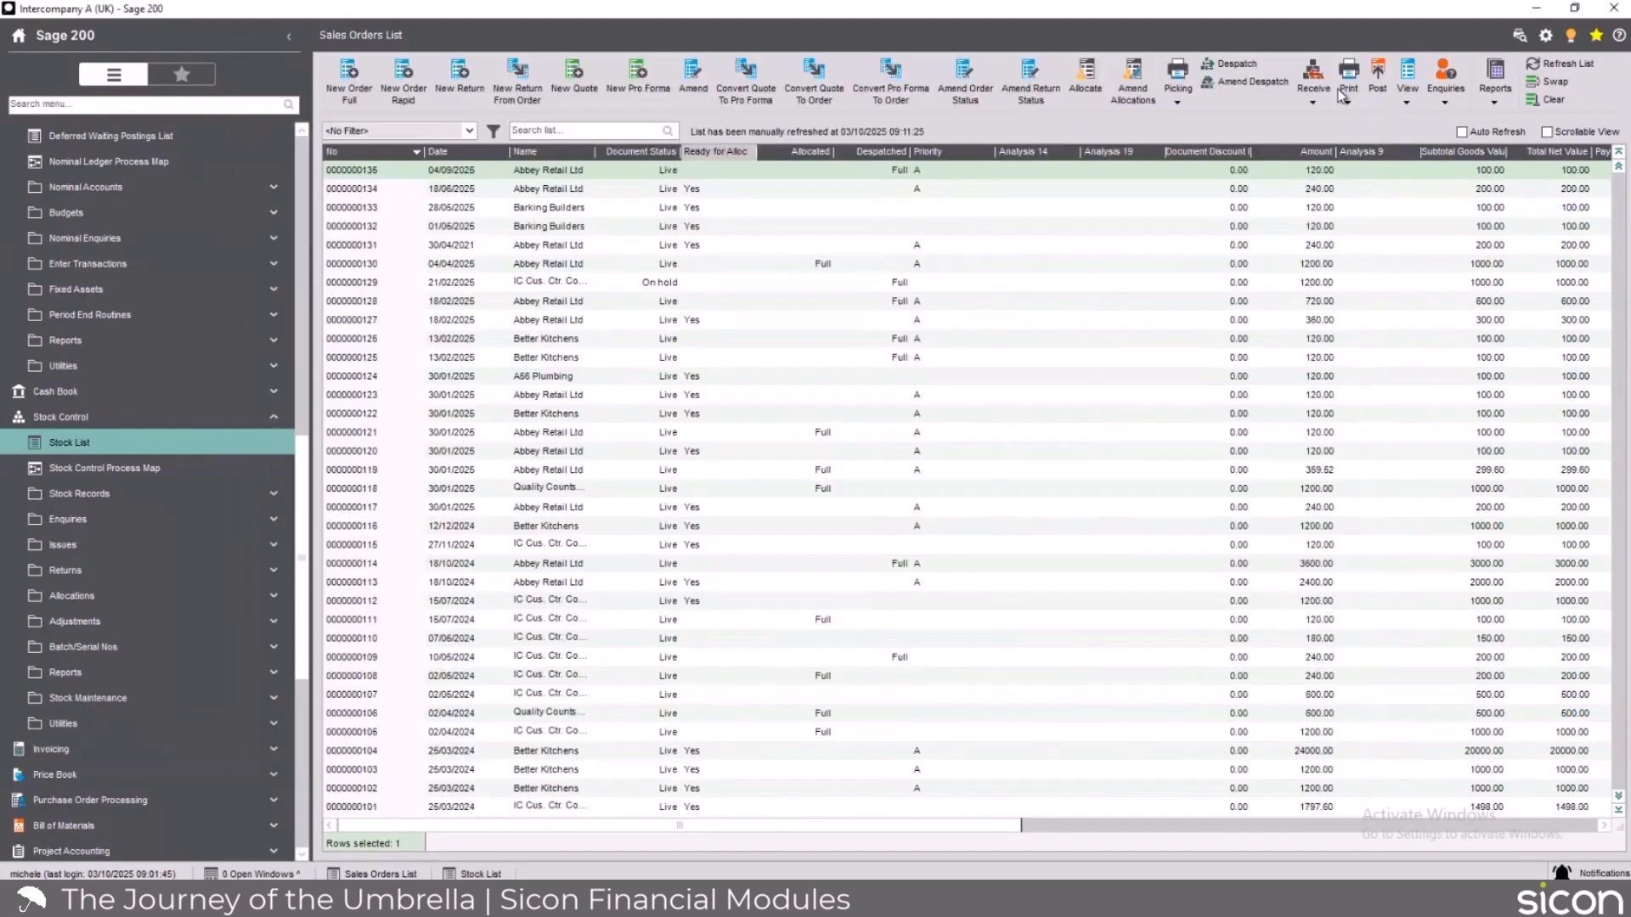
left_click(1580, 68)
Open the newest Abbey Retail Ltd sales order and examine the back-to-back documents linked to its ICSTOCK1 line.
left_click(452, 174)
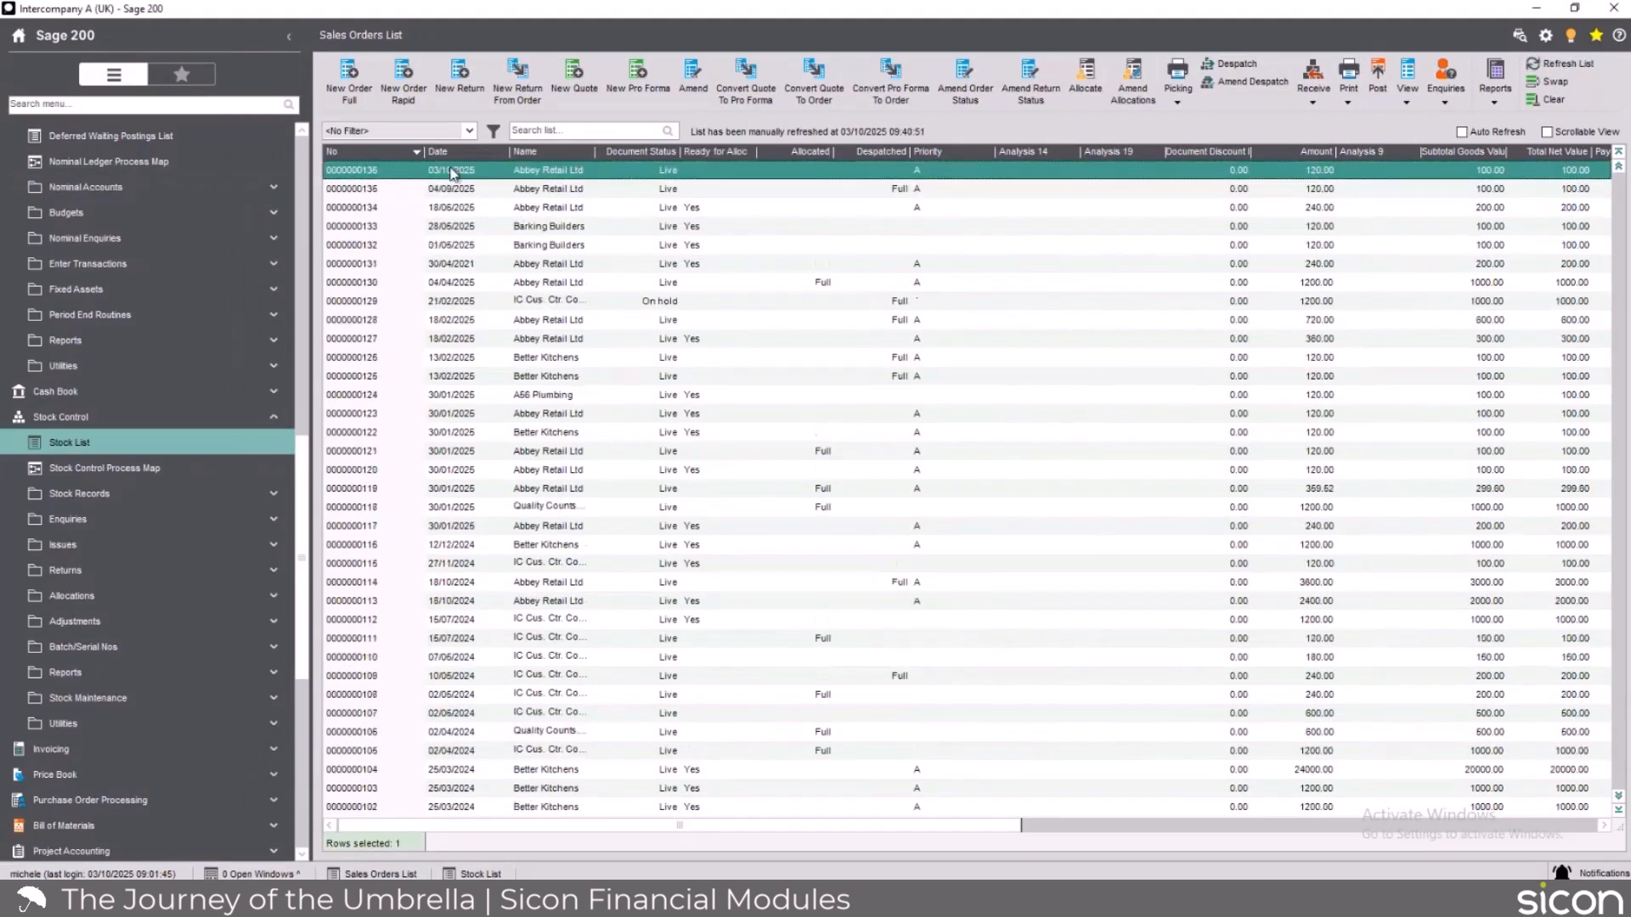
double_click(464, 172)
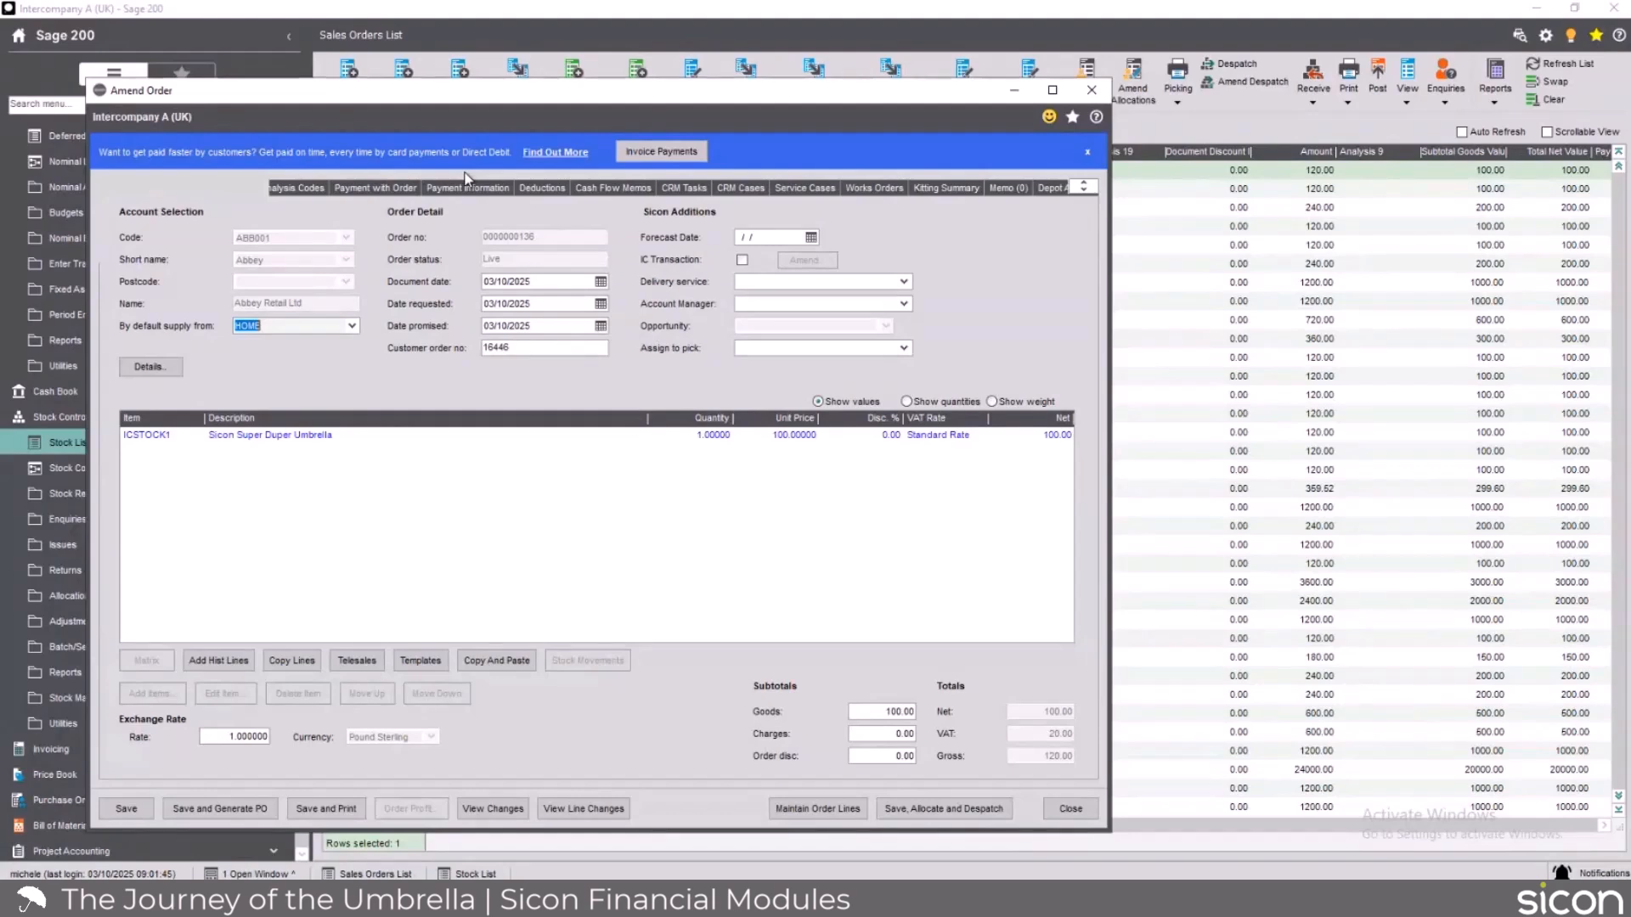
left_click_drag(1110, 298, 1357, 294)
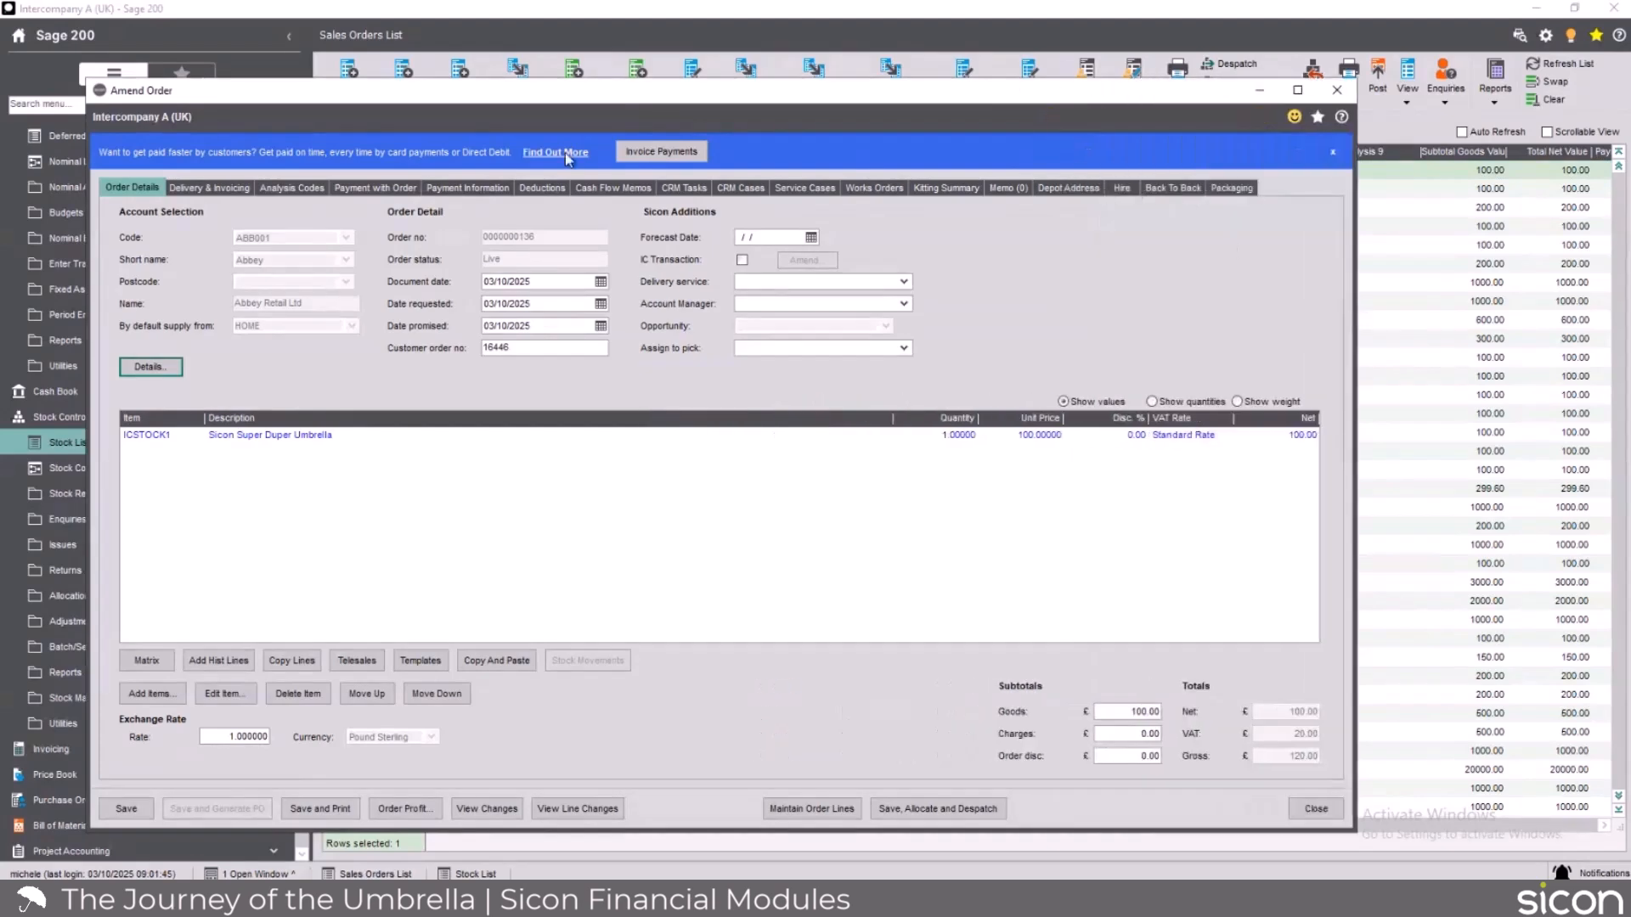
left_click(1172, 188)
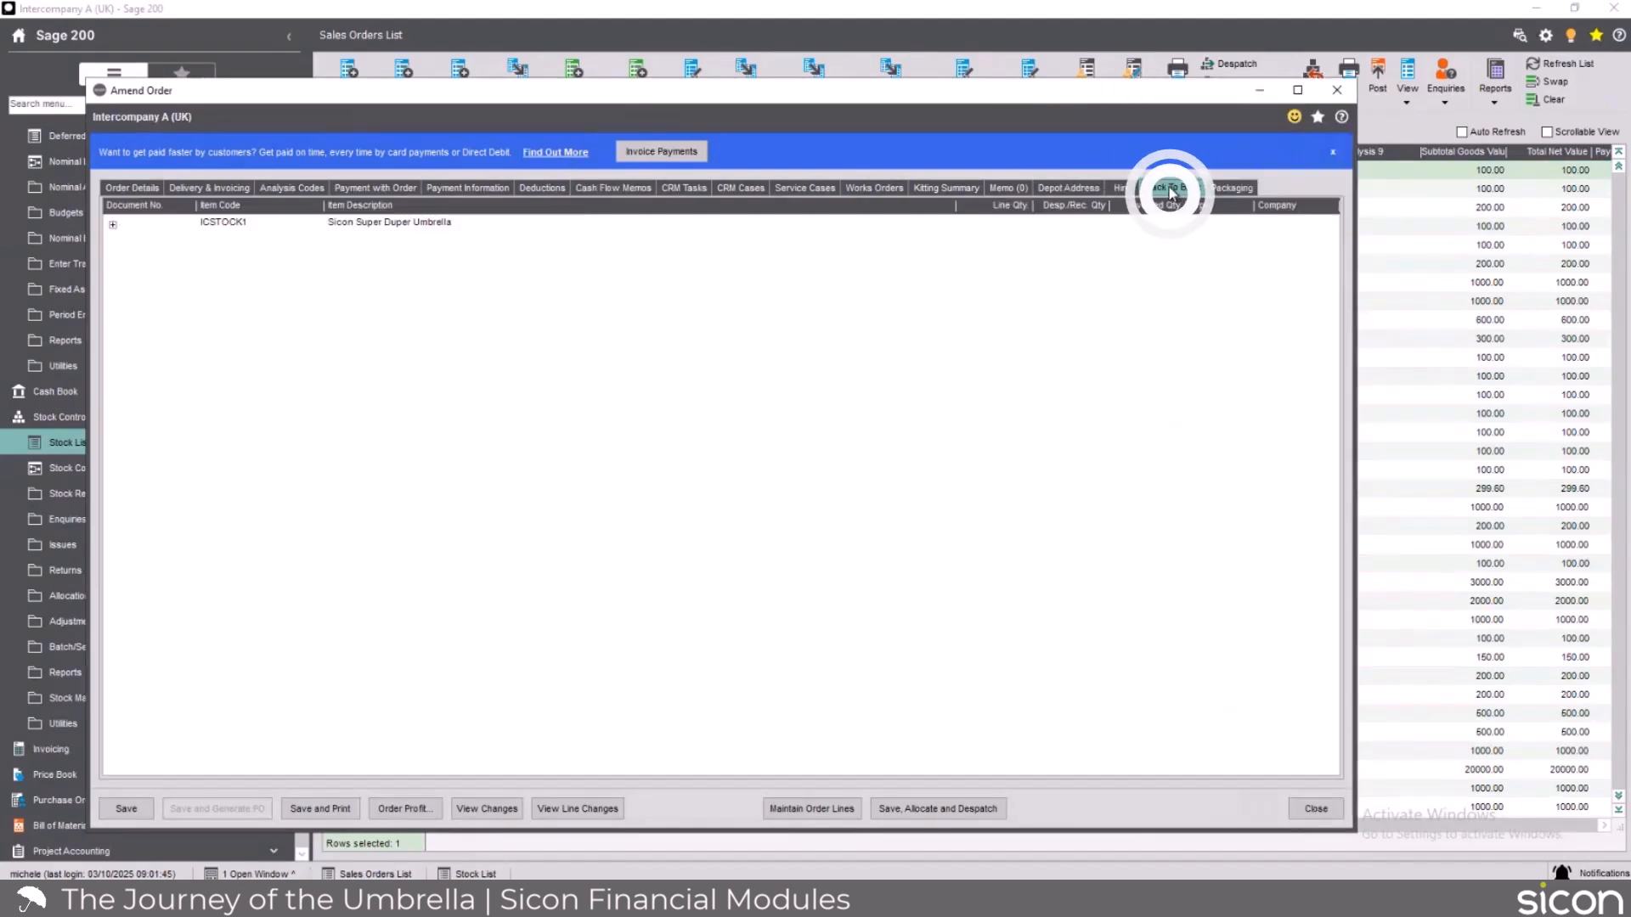
left_click(114, 226)
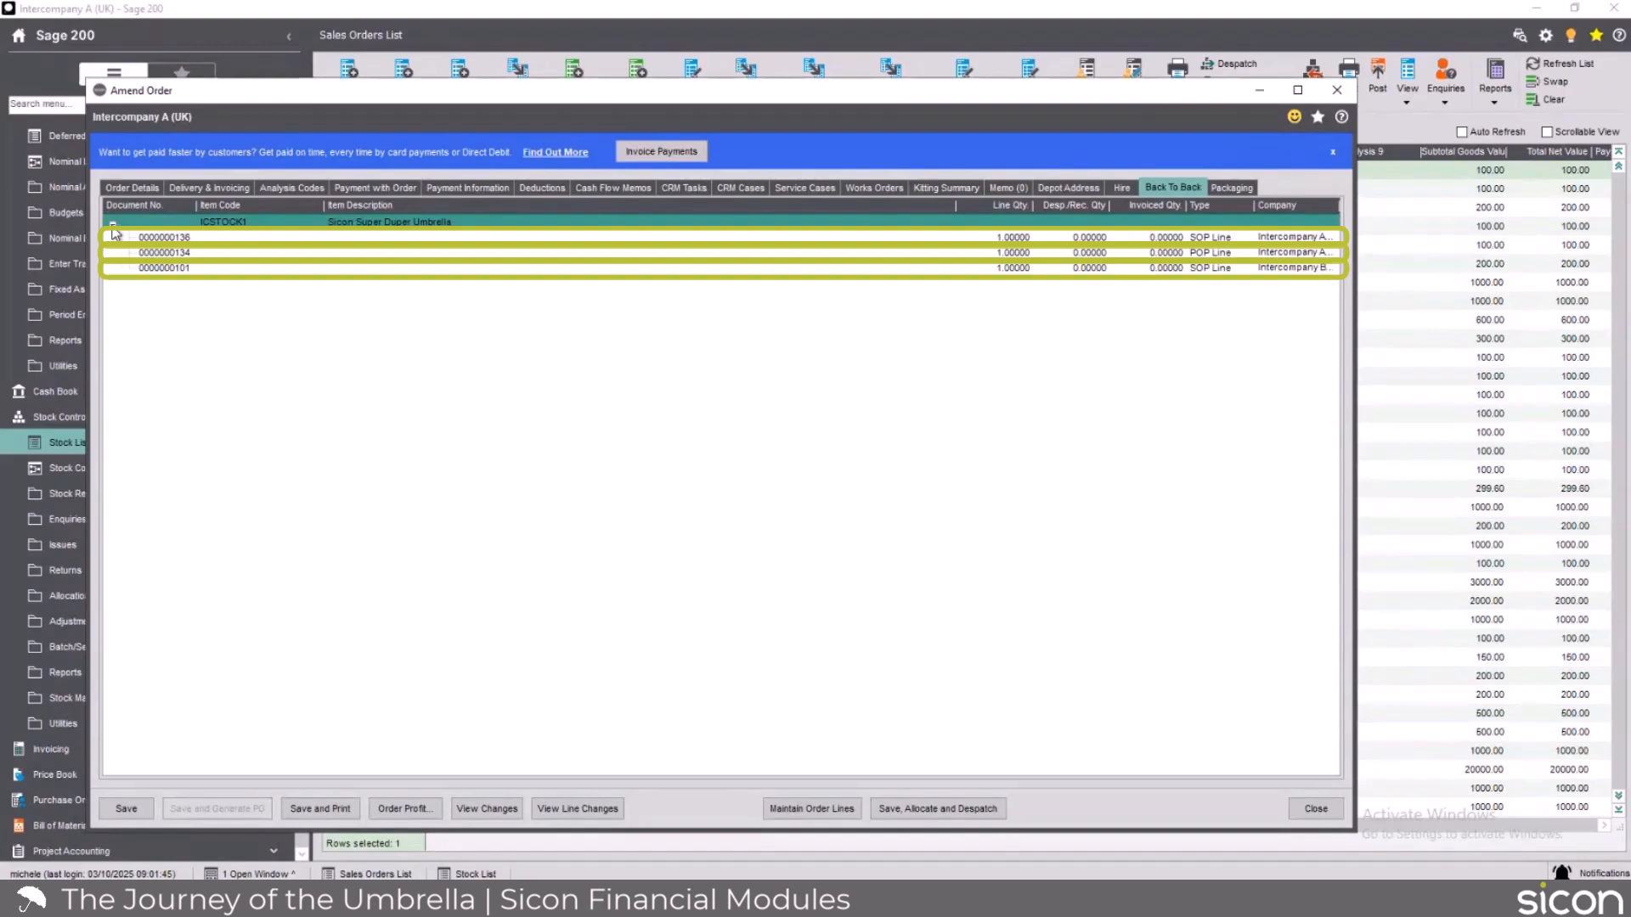
left_click(158, 268)
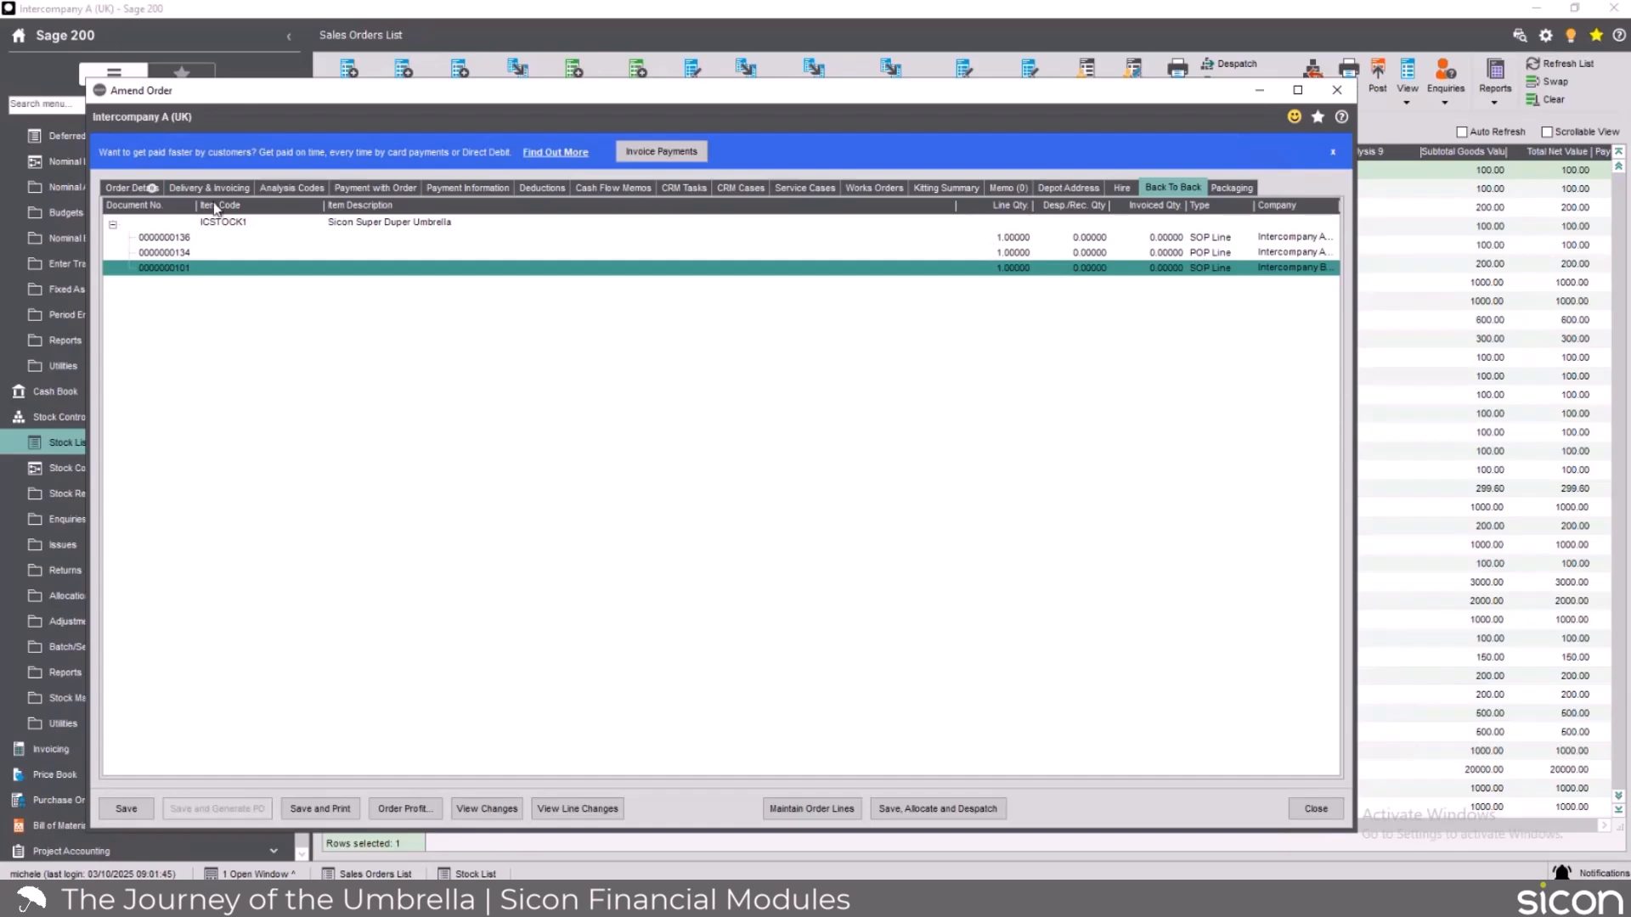
Set the unit price of the ICSTOCK1 umbrella line to 150 and save the amended sales order.
left_click(140, 188)
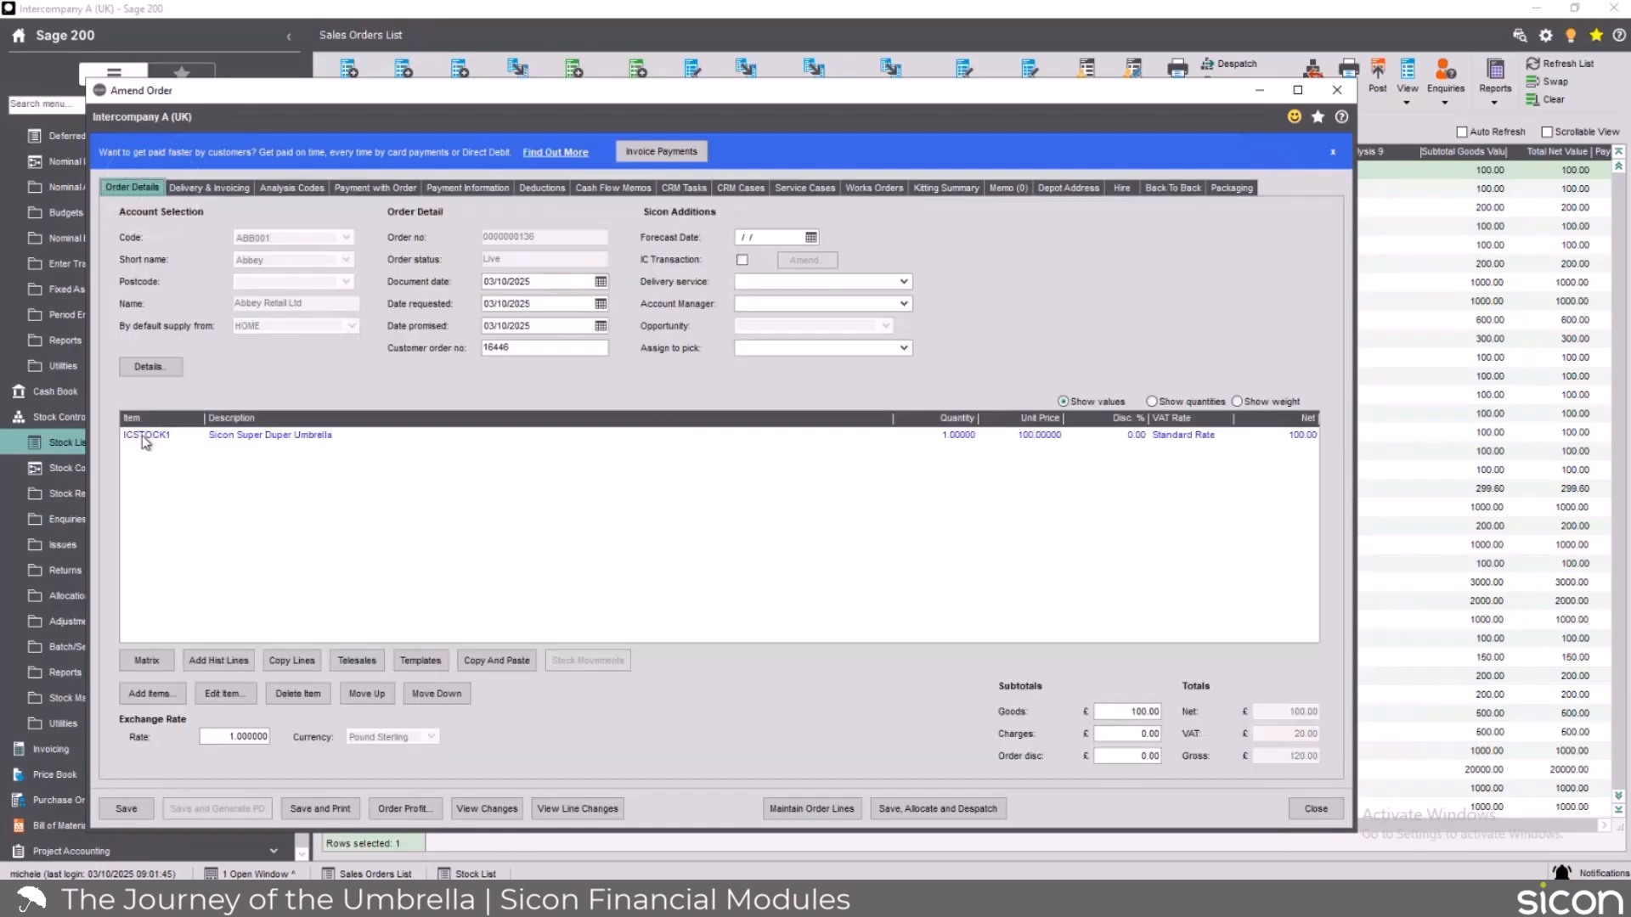
left_click(223, 693)
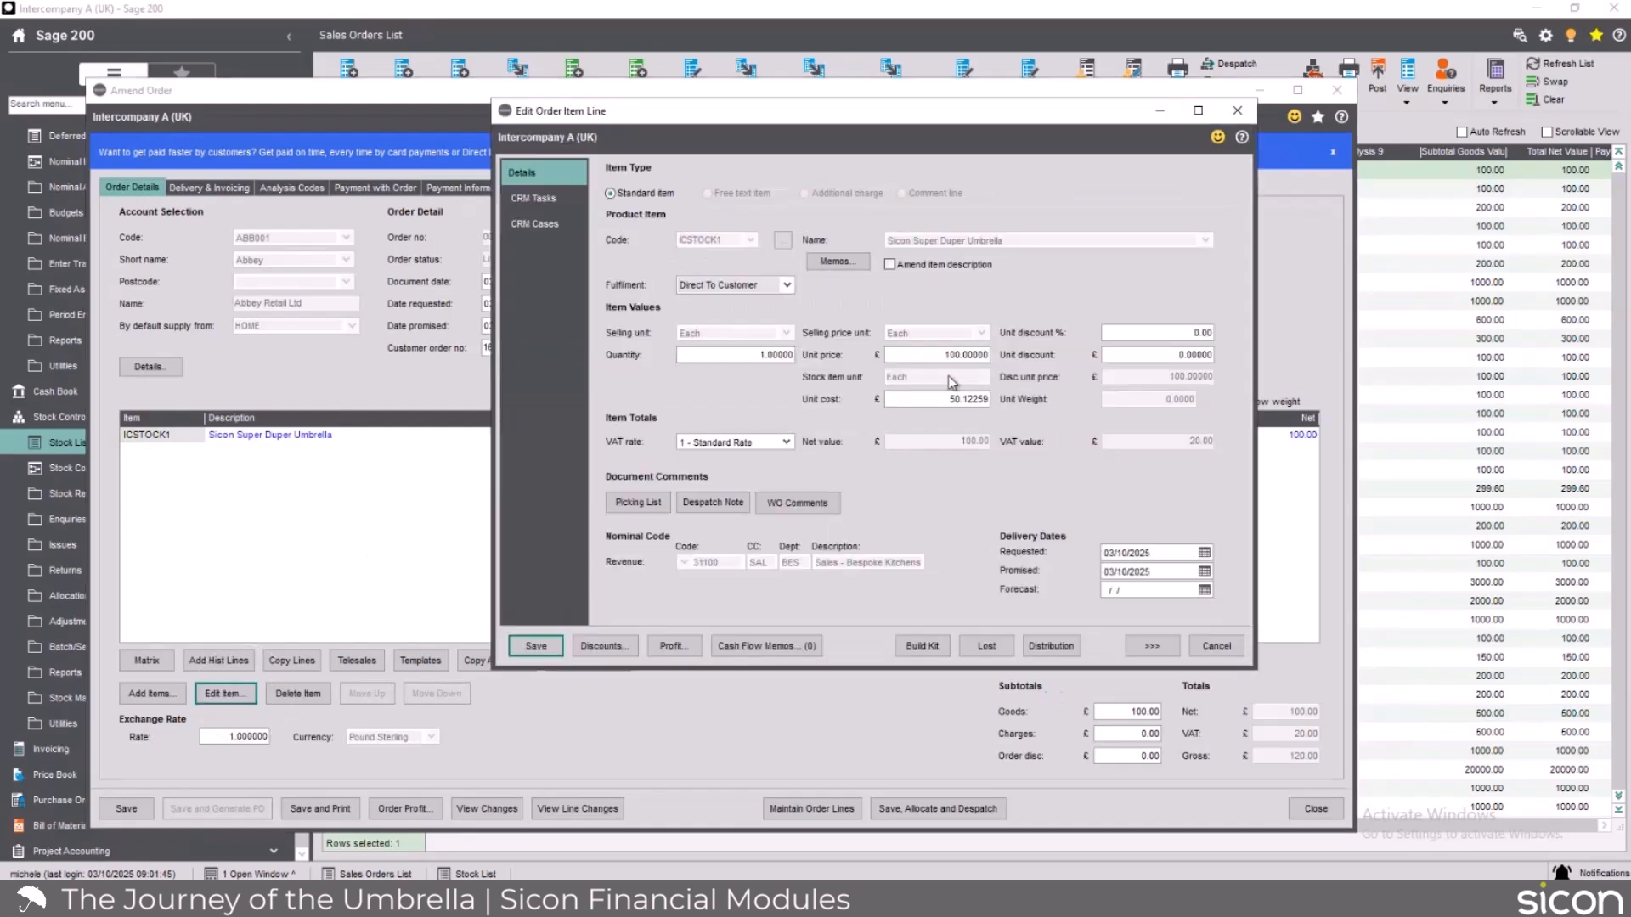
left_click(940, 358)
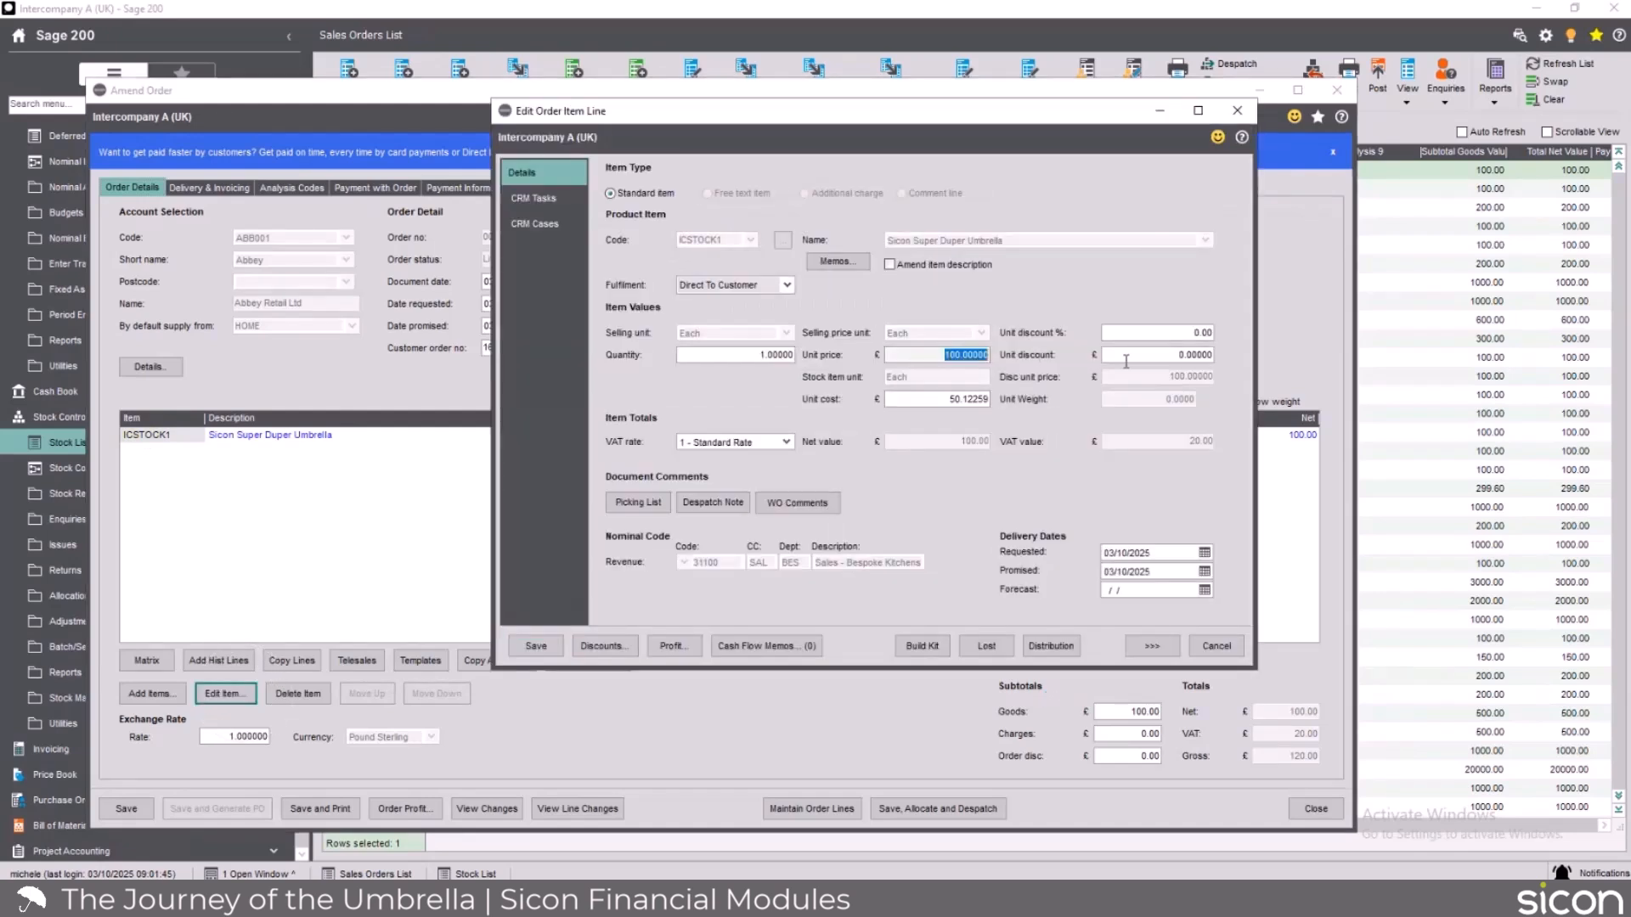
type("150")
left_click(535, 646)
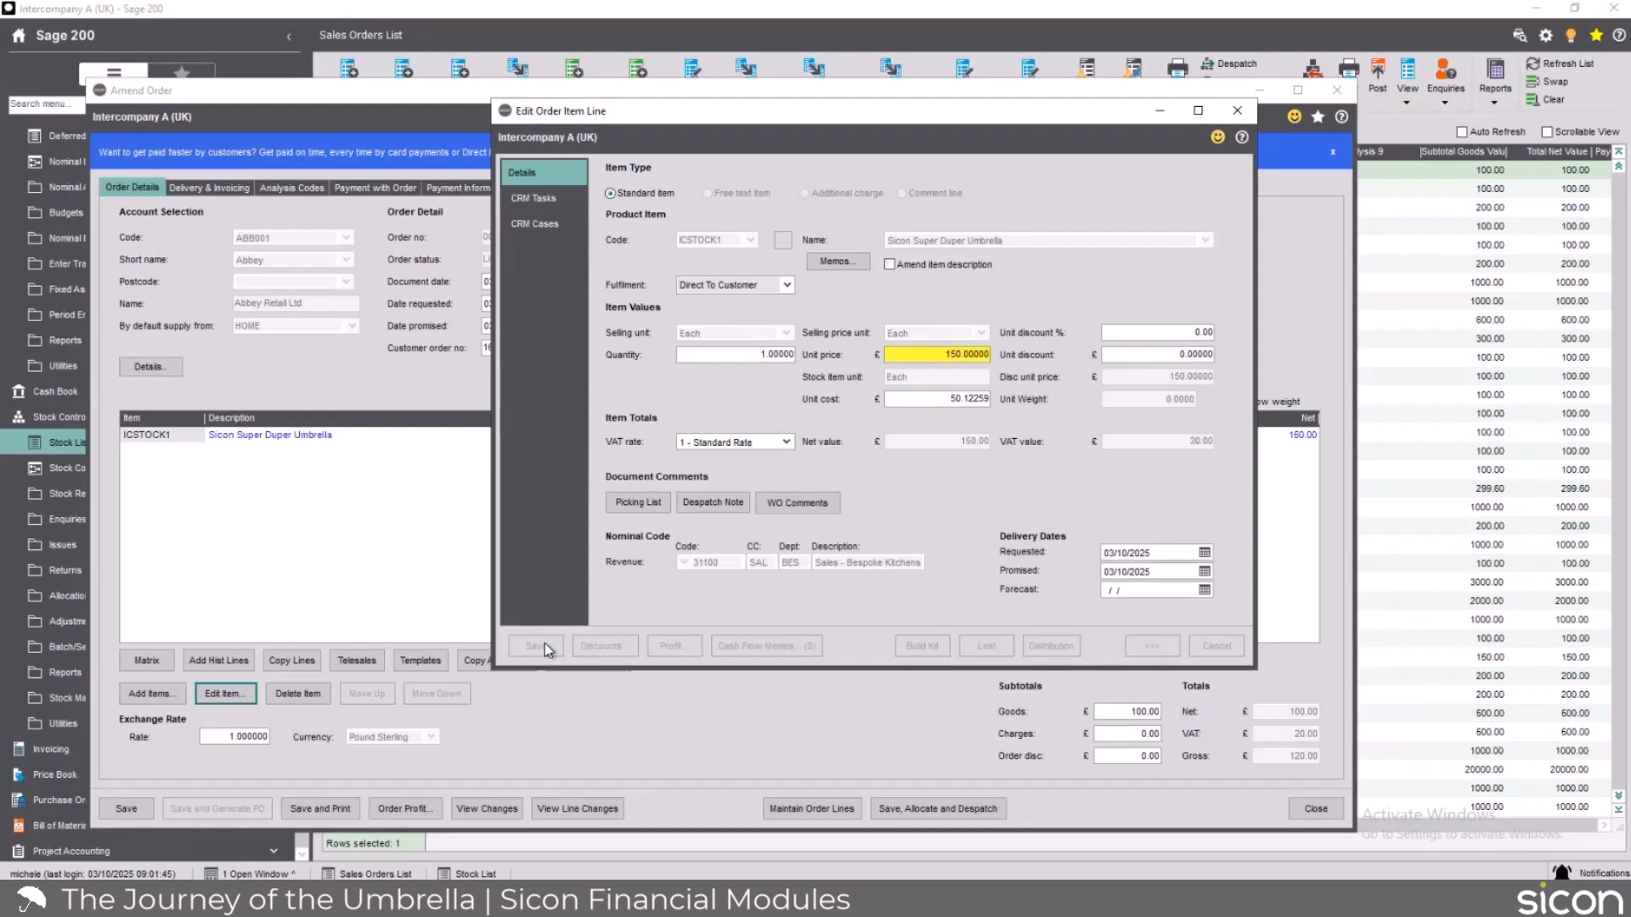
left_click(124, 808)
left_click(712, 561)
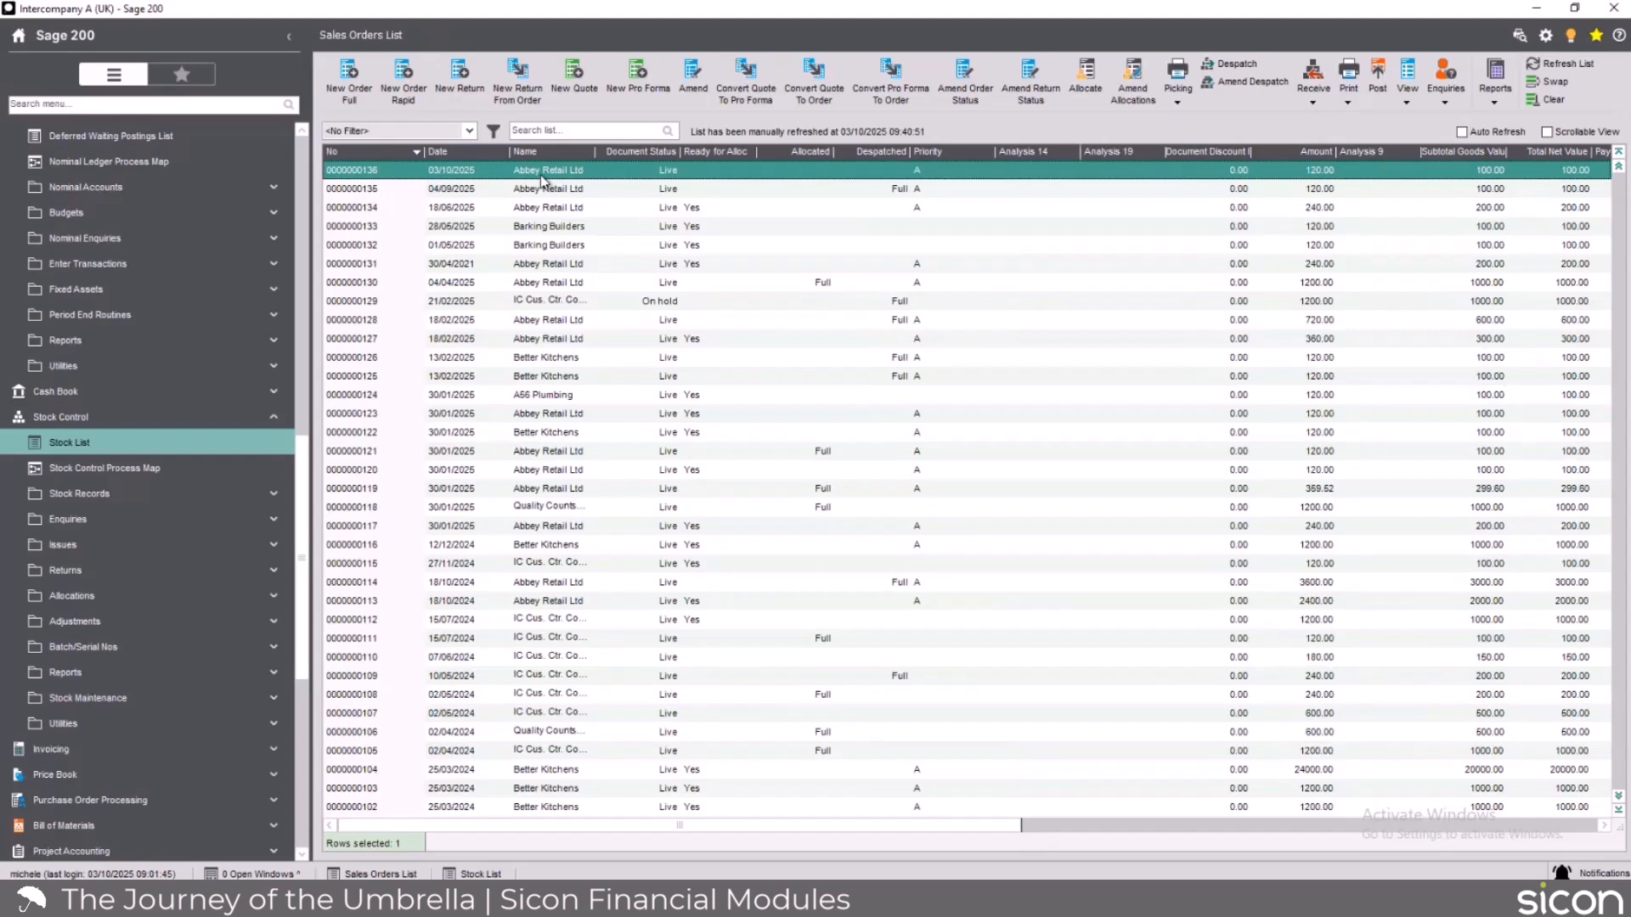
Review the Auditing module settings for SOP and Purchase Ledger, and close them without making changes.
scroll(79, 514, "down", 6)
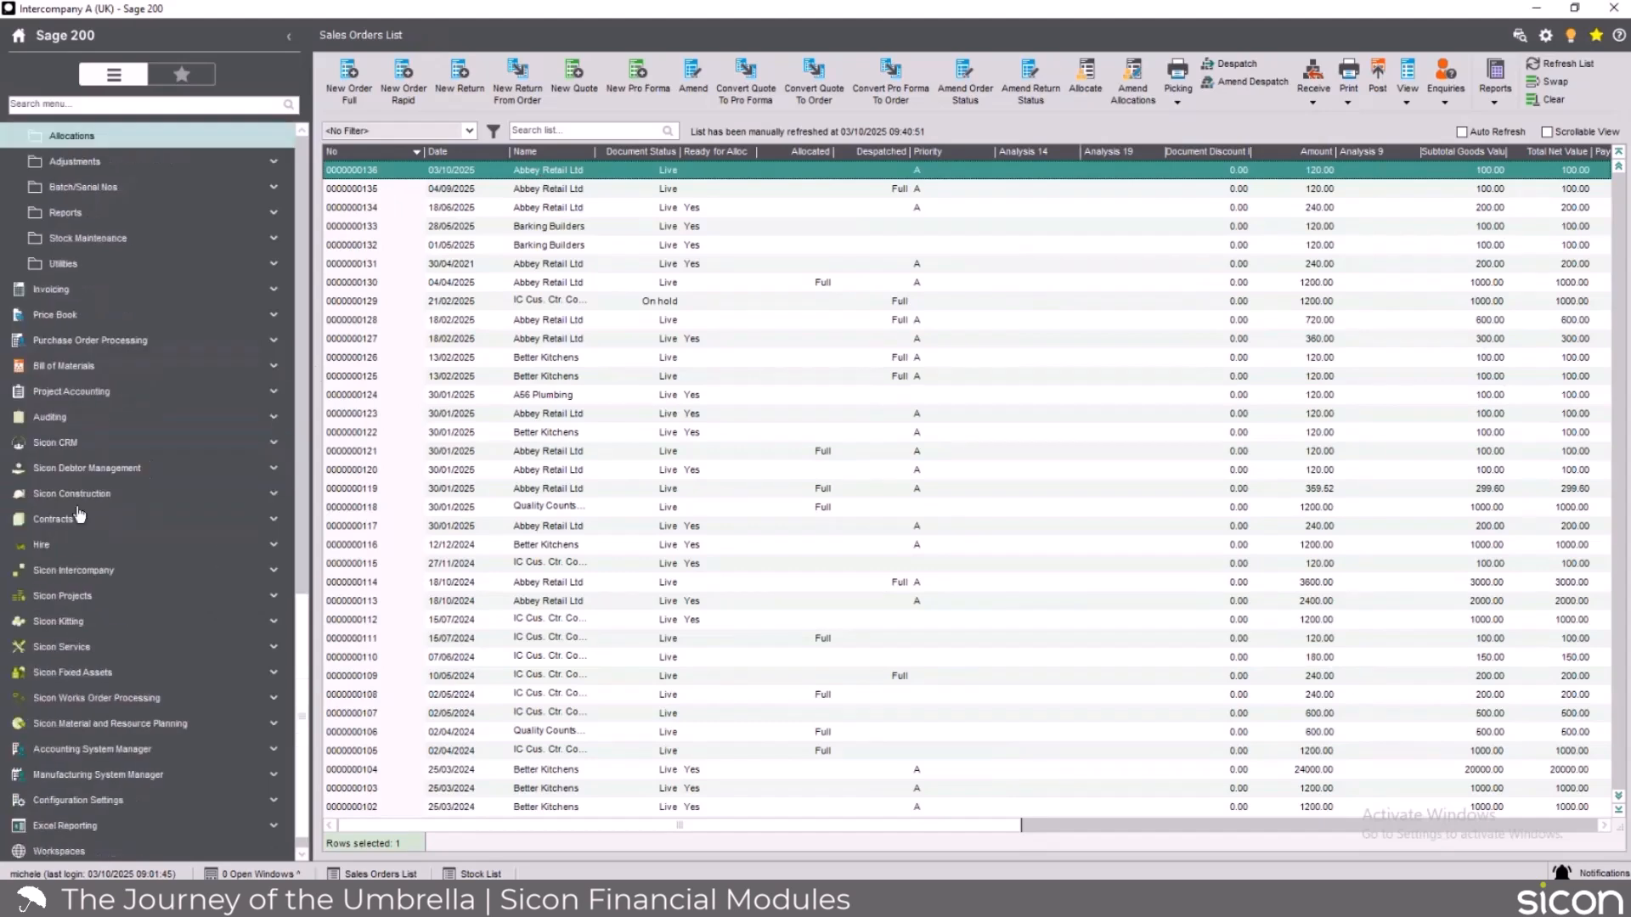
left_click(68, 417)
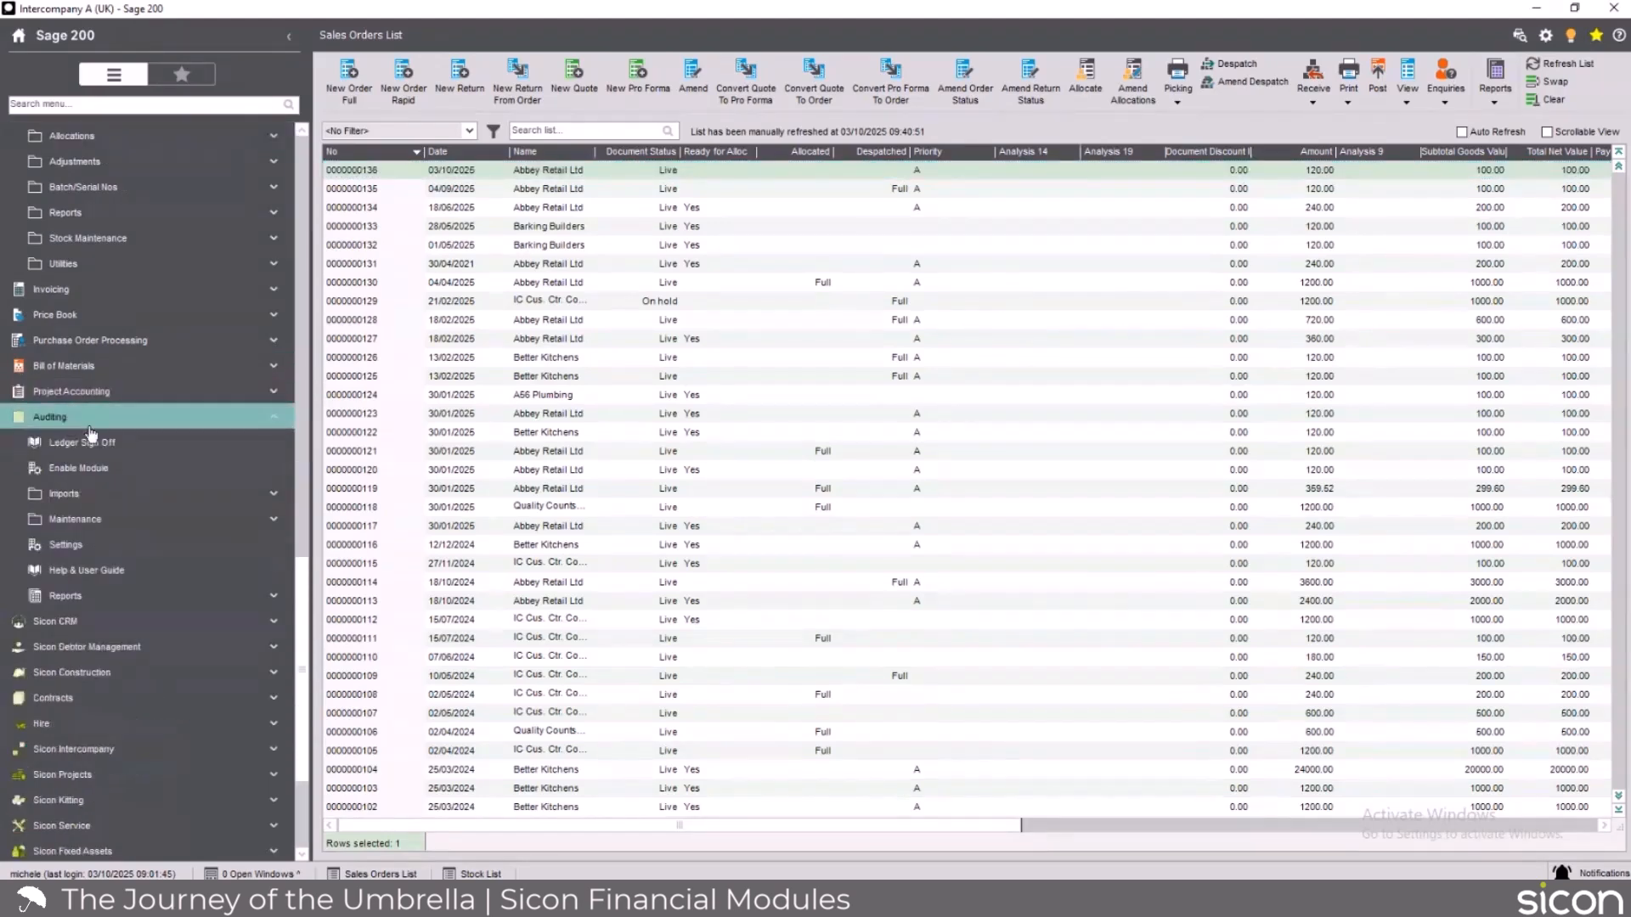
left_click(112, 549)
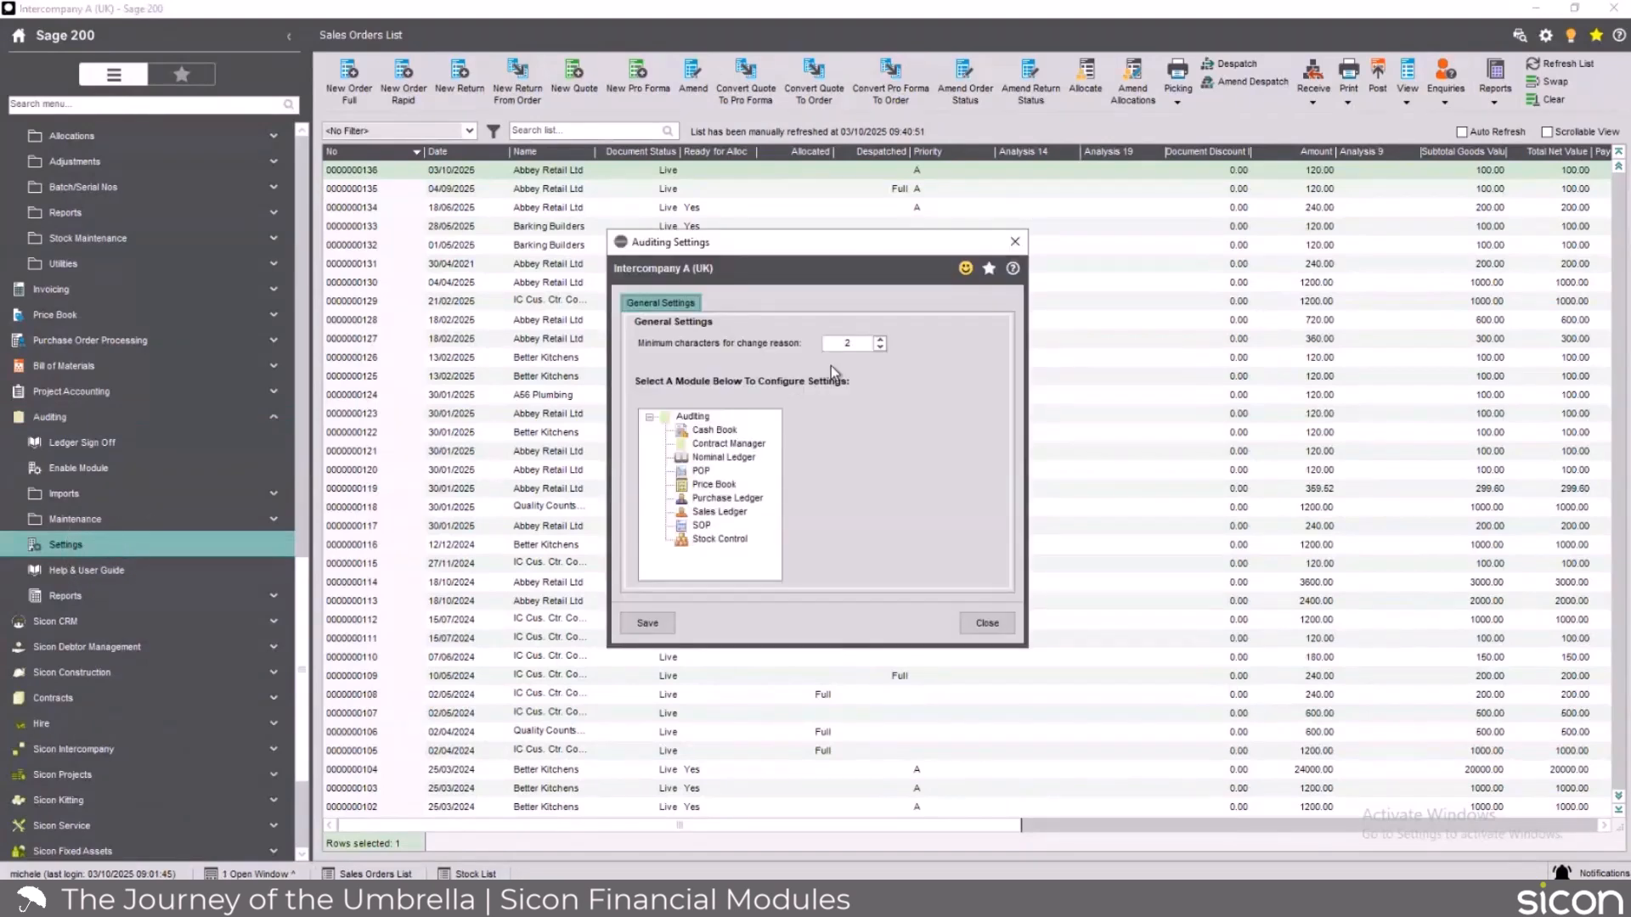
left_click(701, 527)
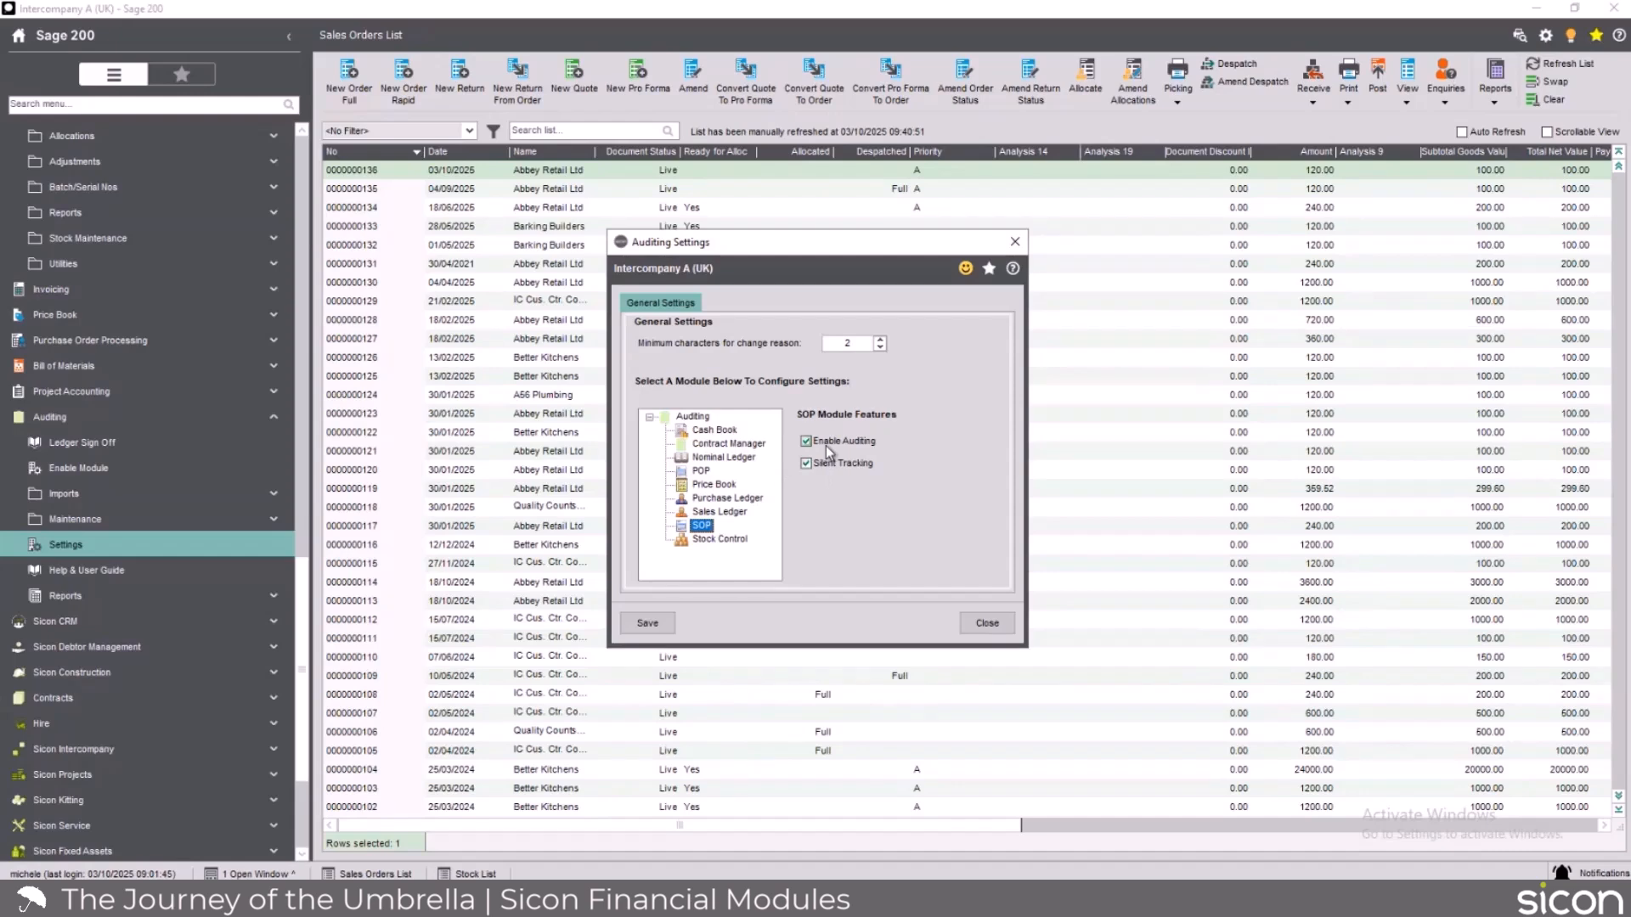
left_click(728, 499)
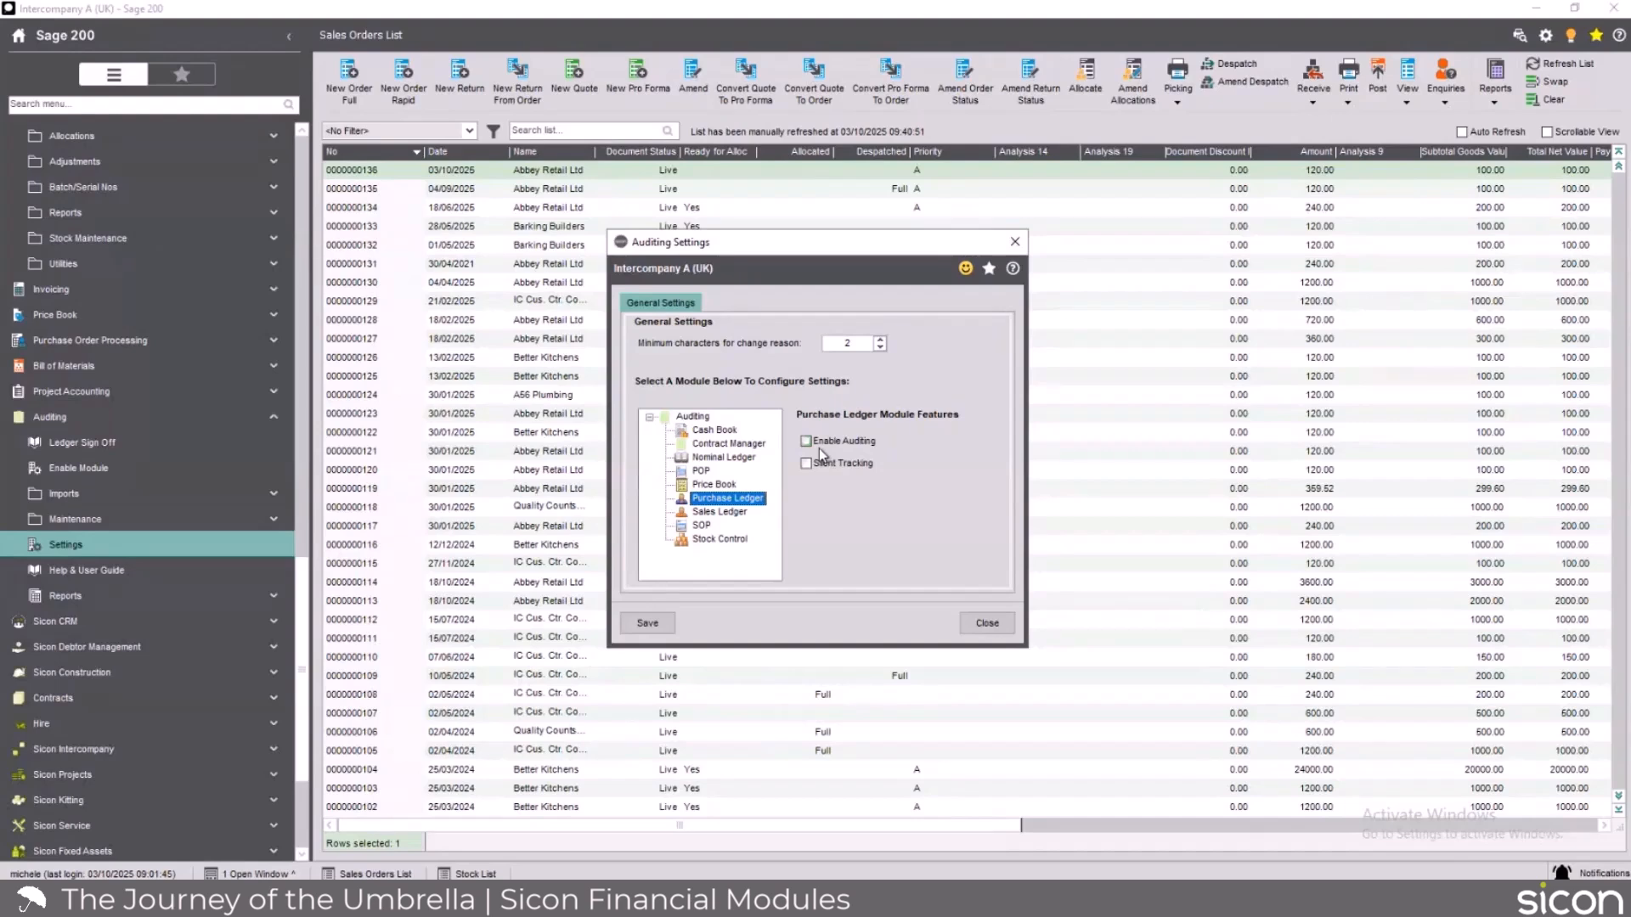
left_click(1018, 246)
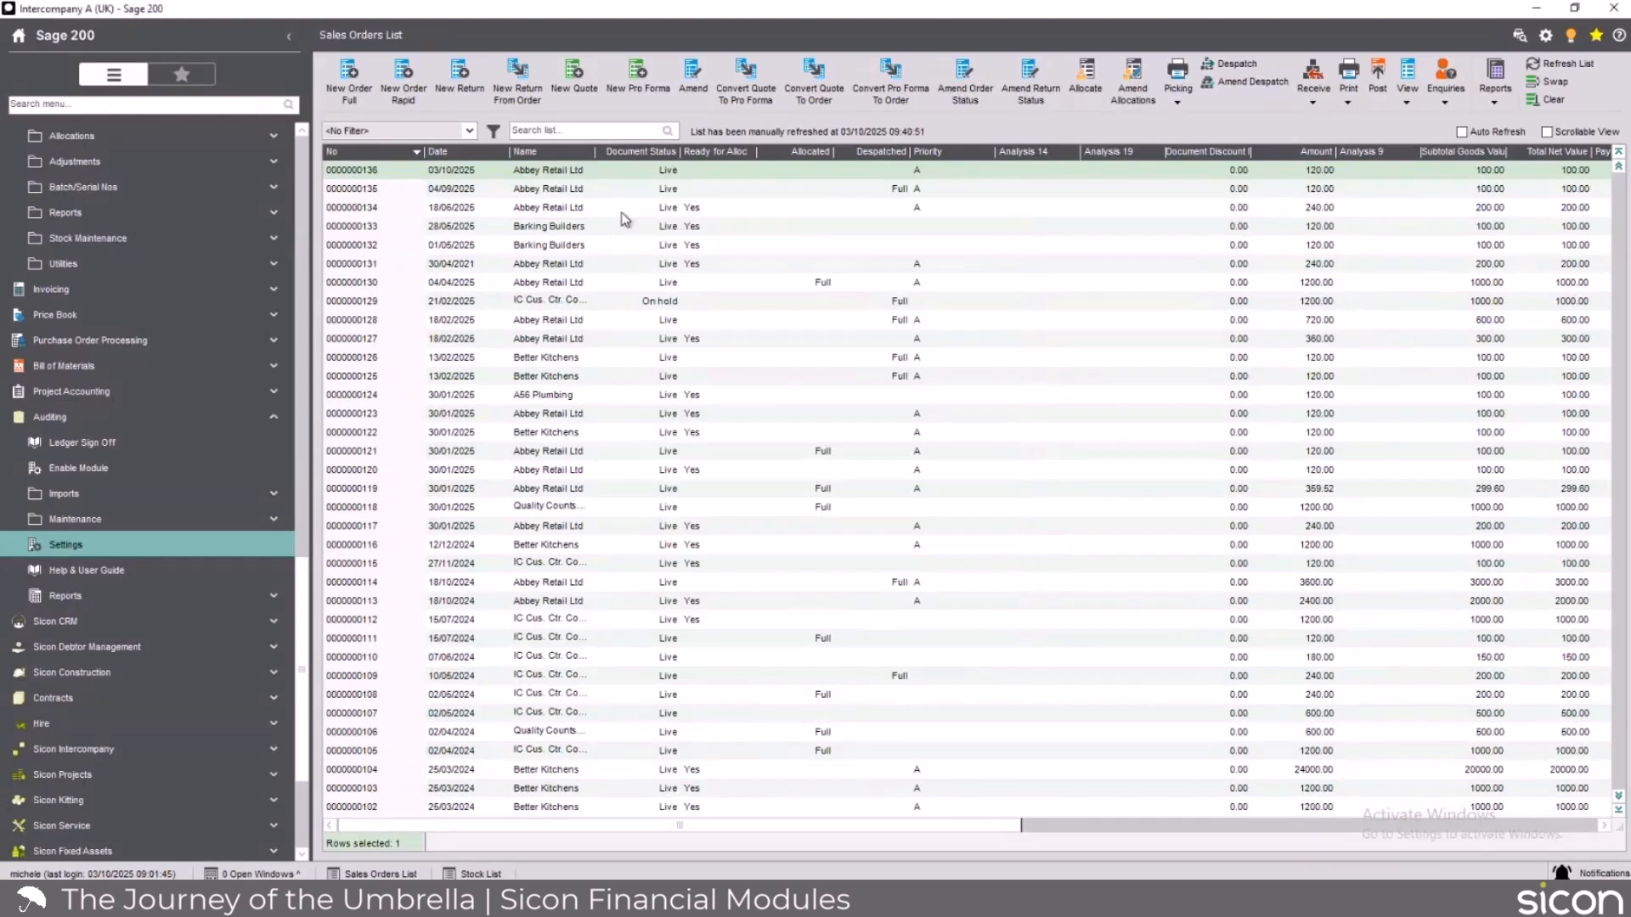
Reopen the newest Abbey Retail Ltd sales order and review its order-level audit changes.
left_click(542, 174)
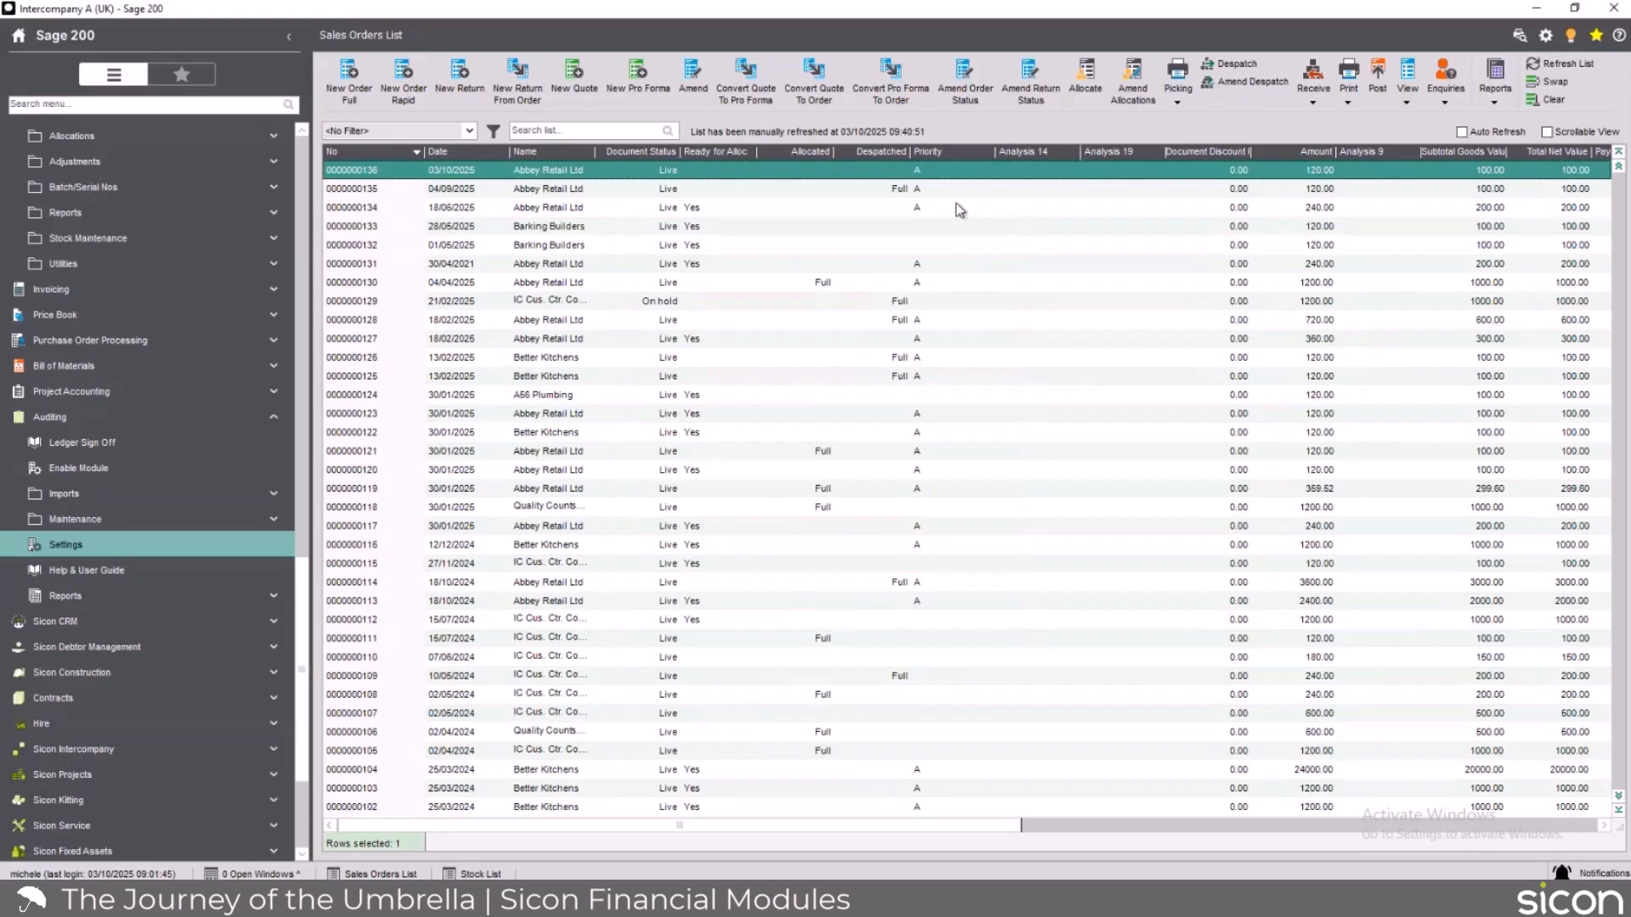
double_click(702, 171)
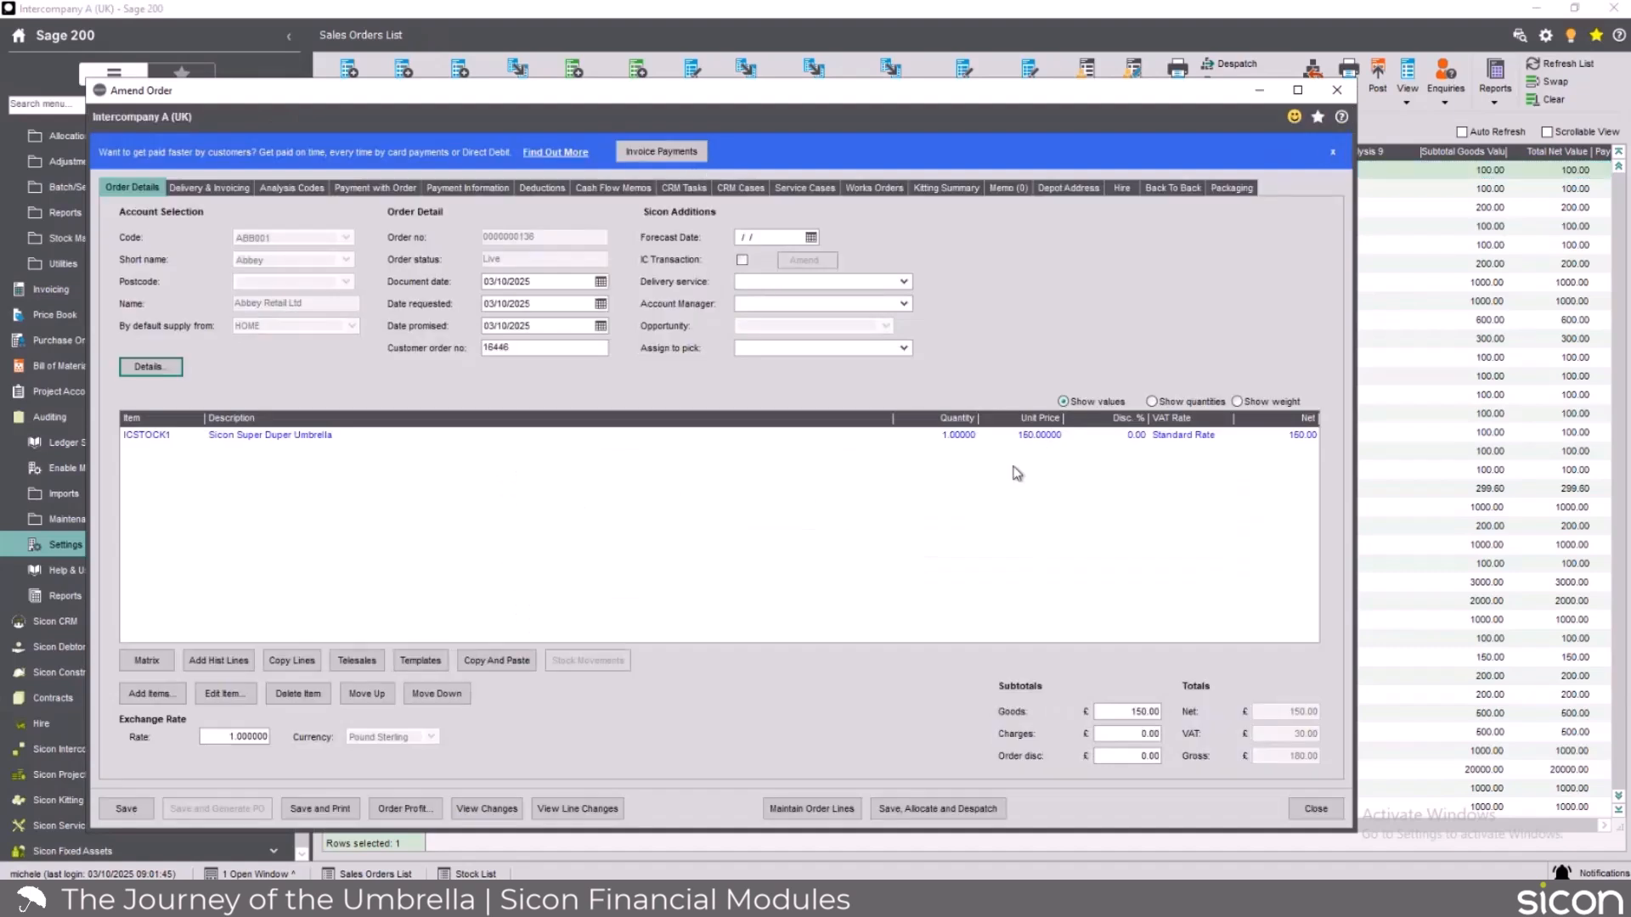
left_click(487, 811)
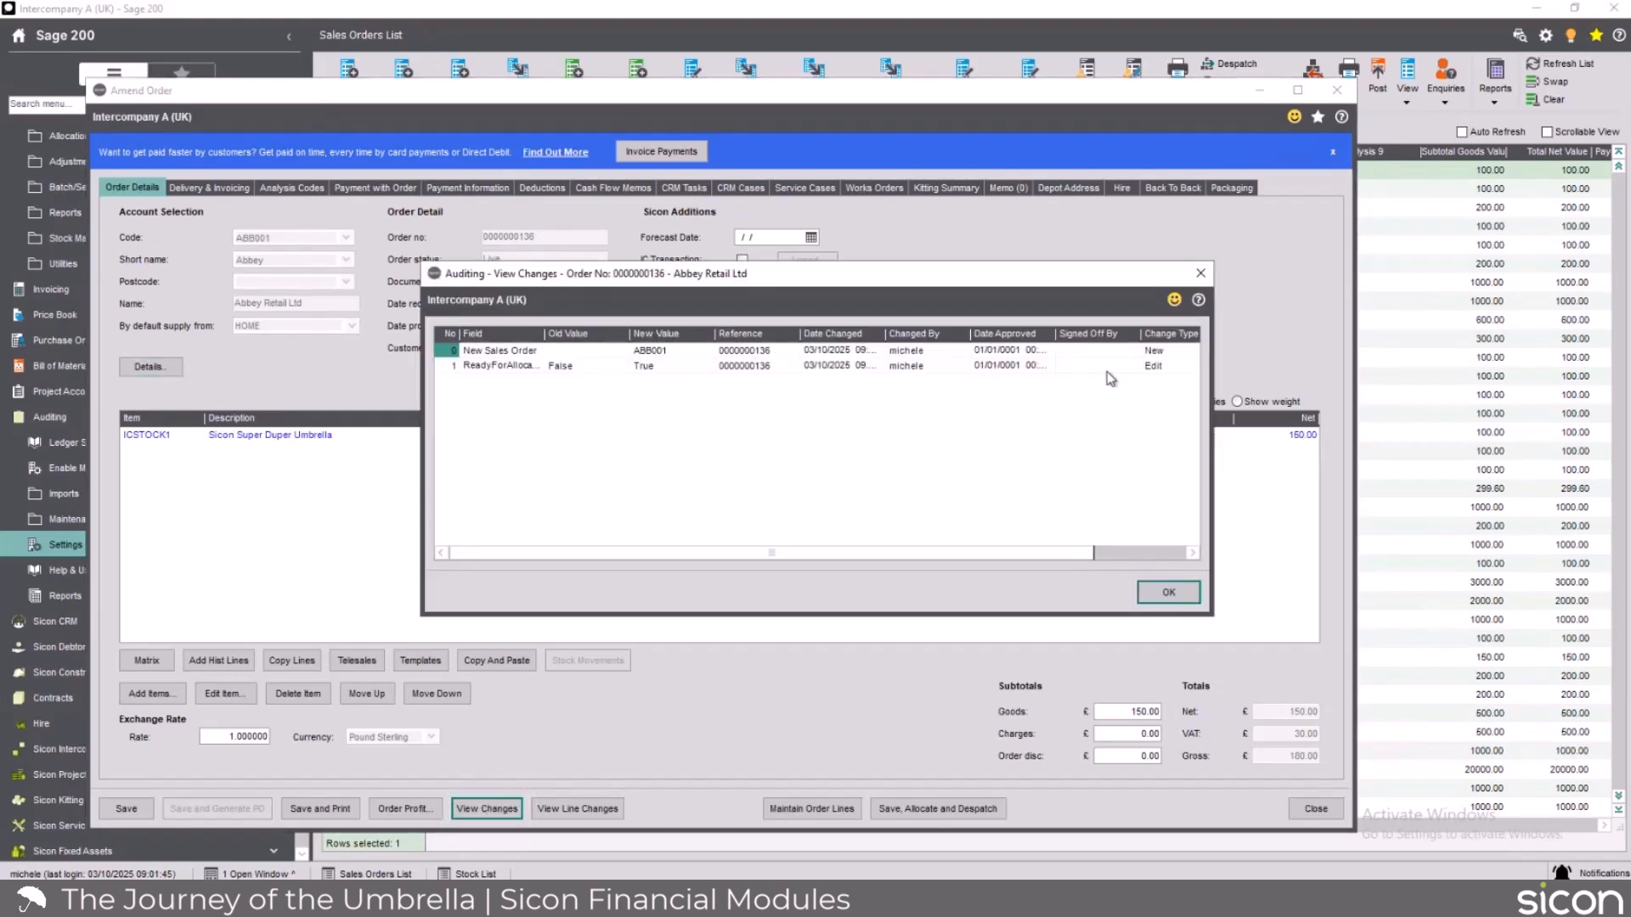
left_click(1169, 593)
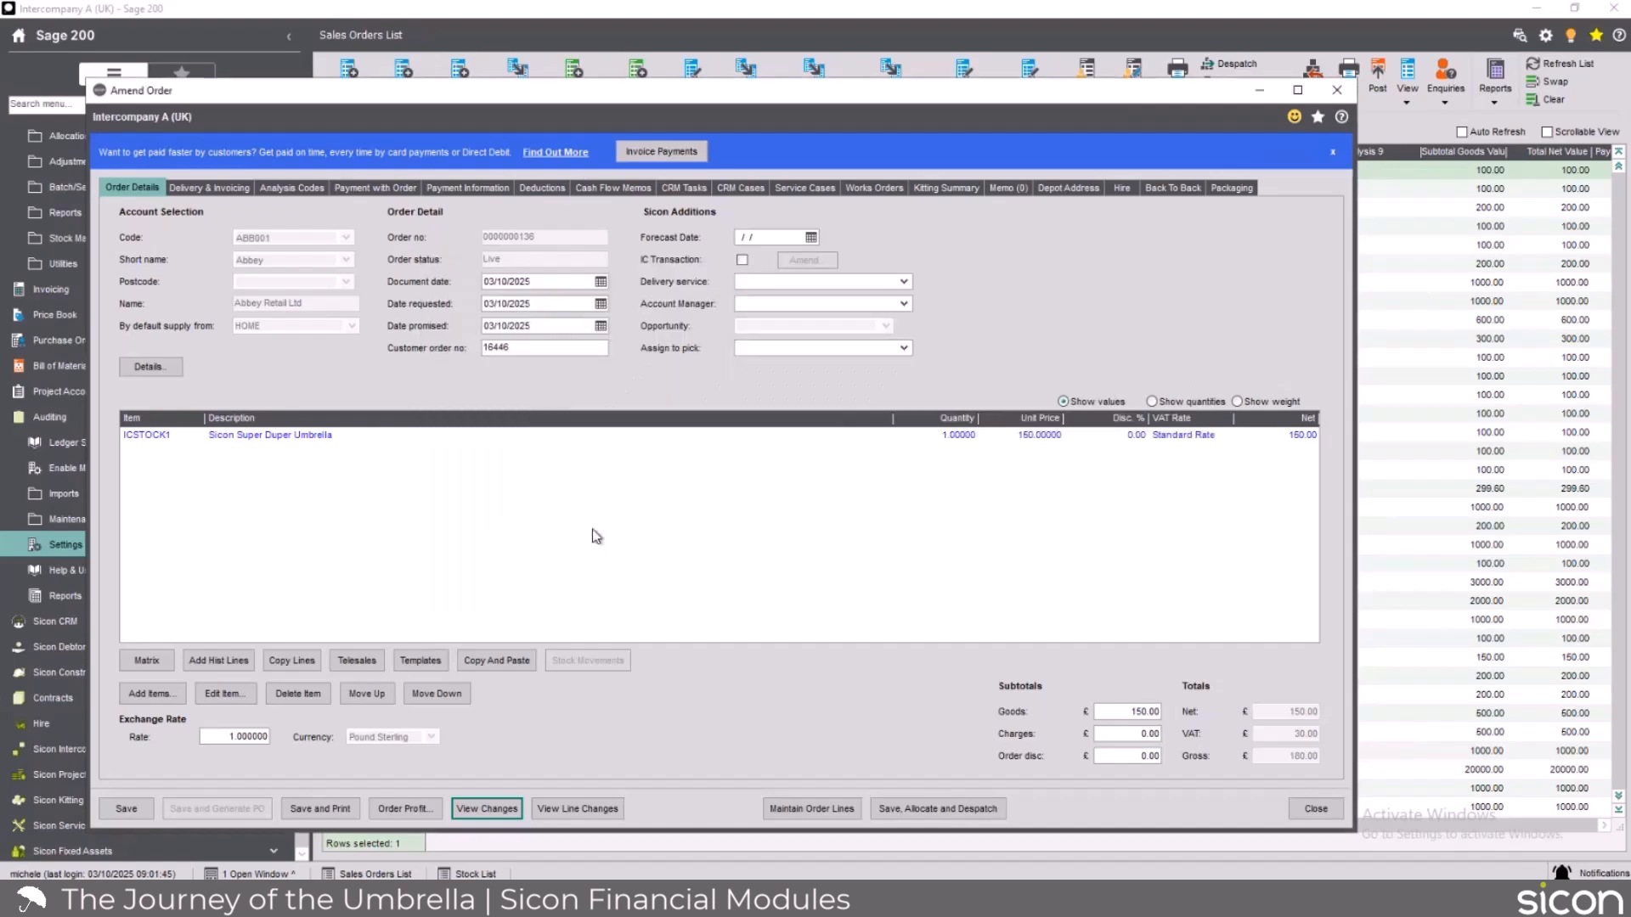
Review the audited line changes for the Sicon Super Duper Umbrella line and close the sales order.
left_click(273, 436)
left_click(575, 816)
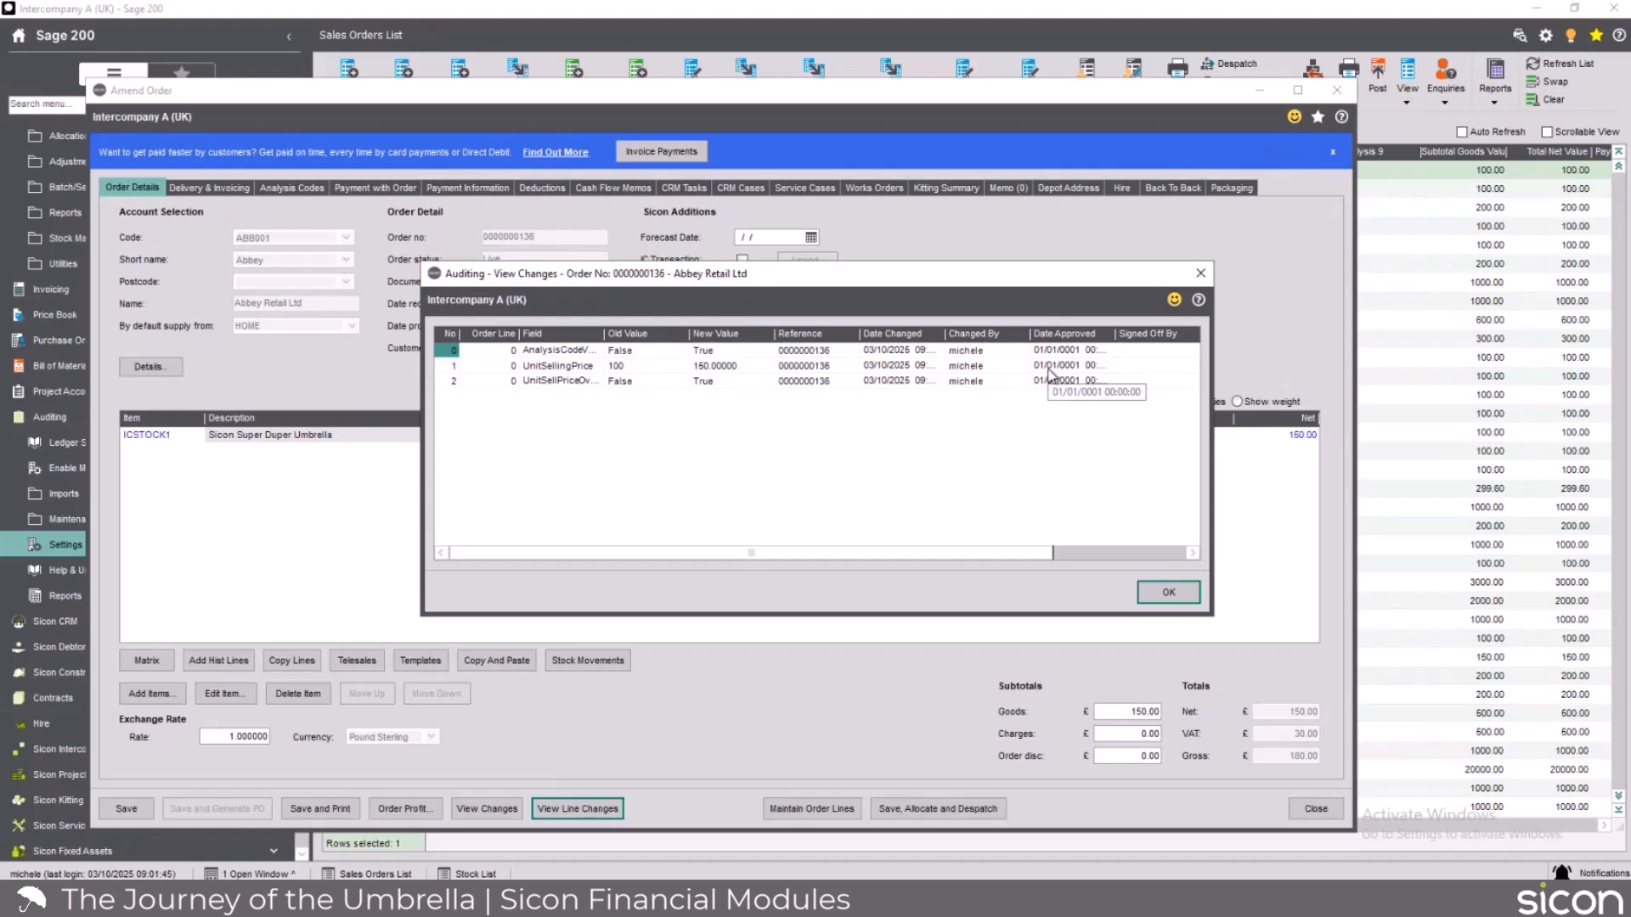
left_click(1171, 593)
left_click(1308, 807)
left_click(718, 560)
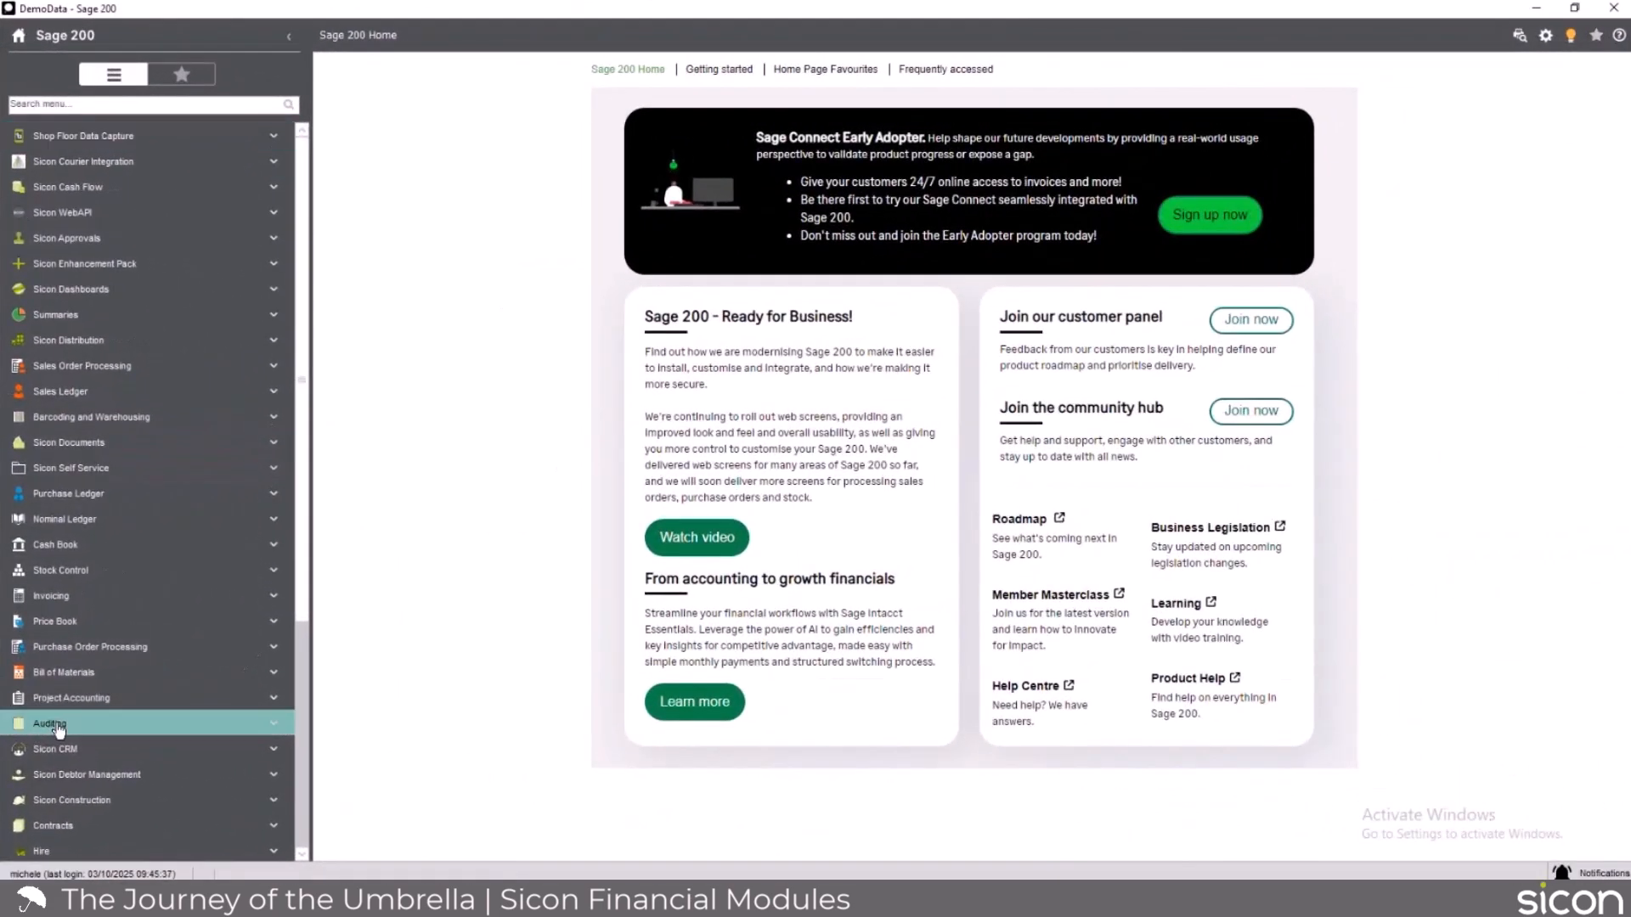
Open the Auditing Ledger Sign Off list in the DemoData company and filter its audits to the SOP module.
left_click(165, 708)
left_click(85, 673)
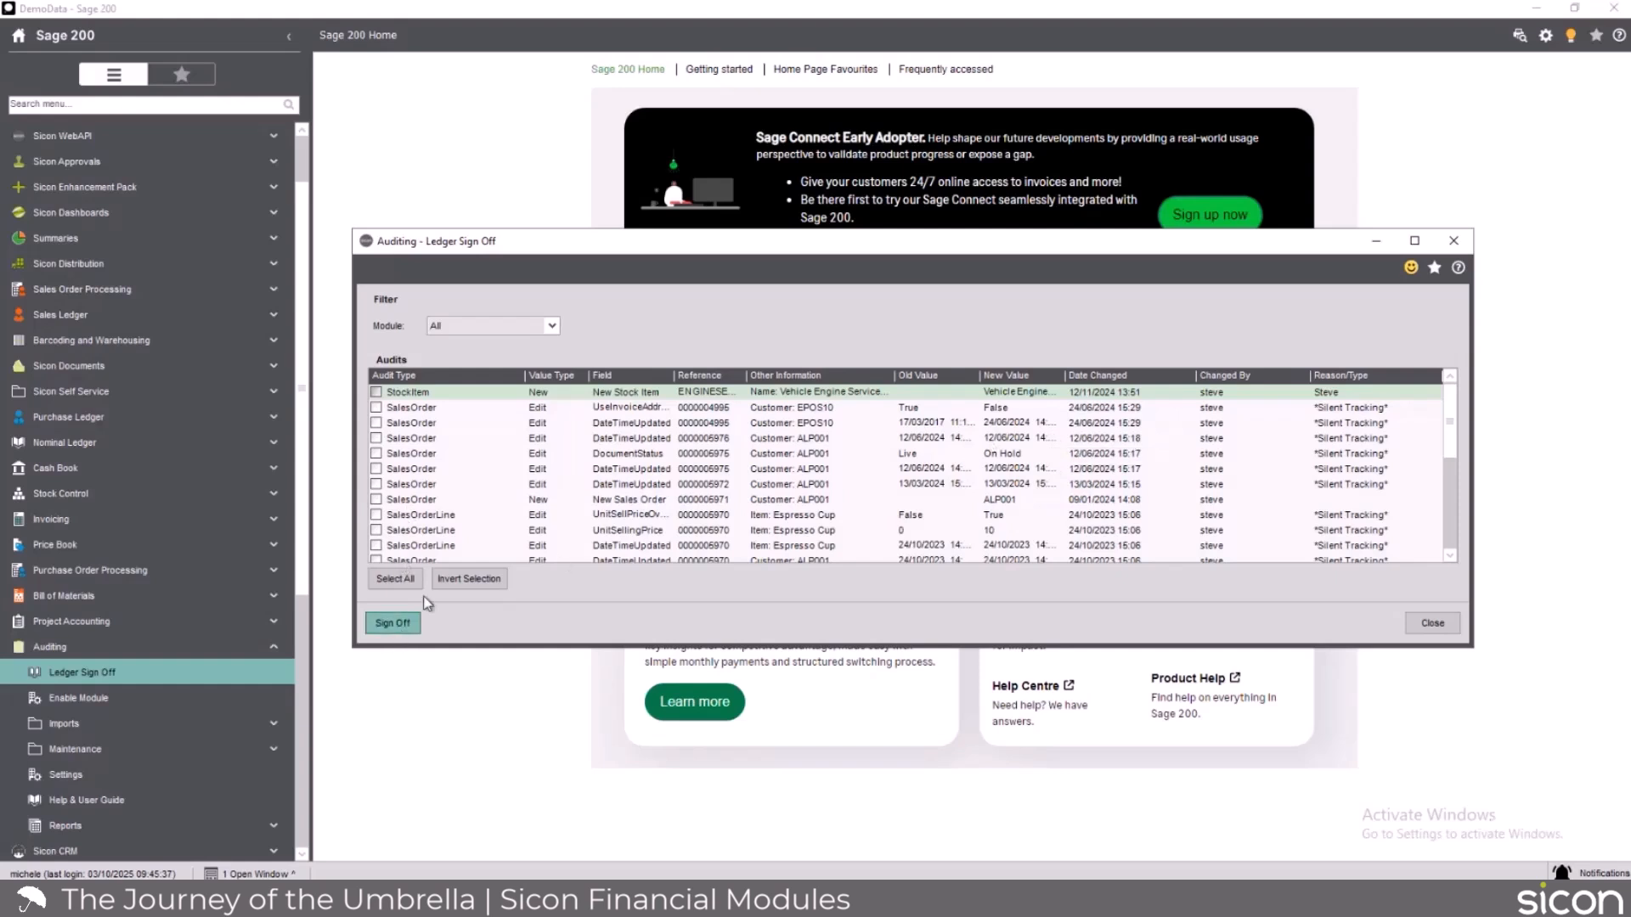
left_click(558, 324)
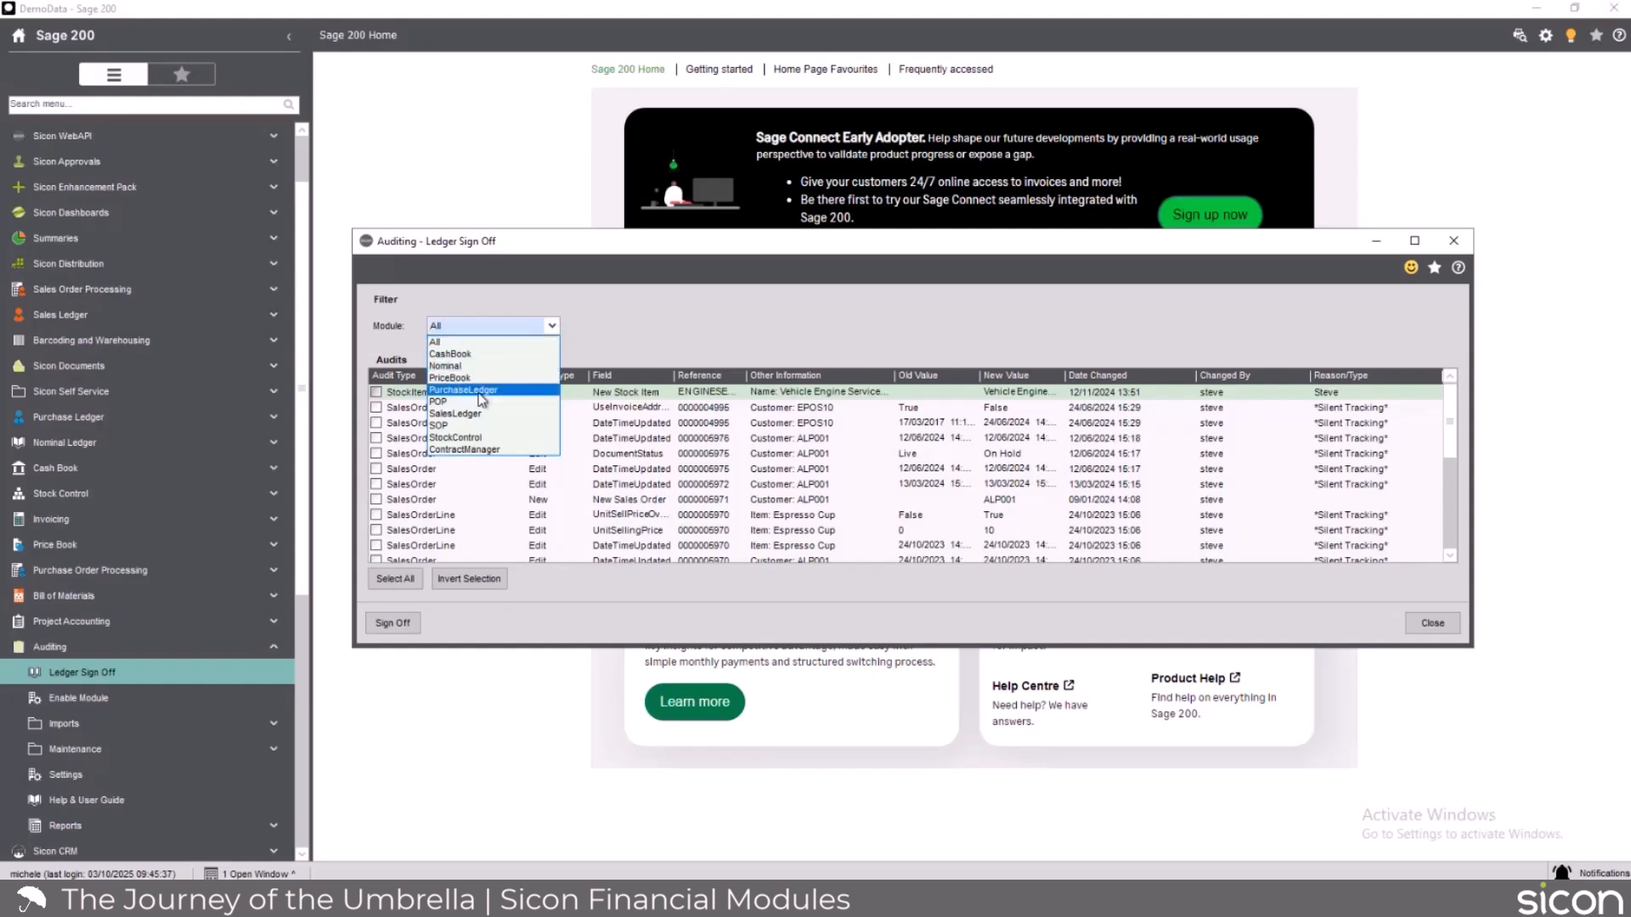
left_click(448, 426)
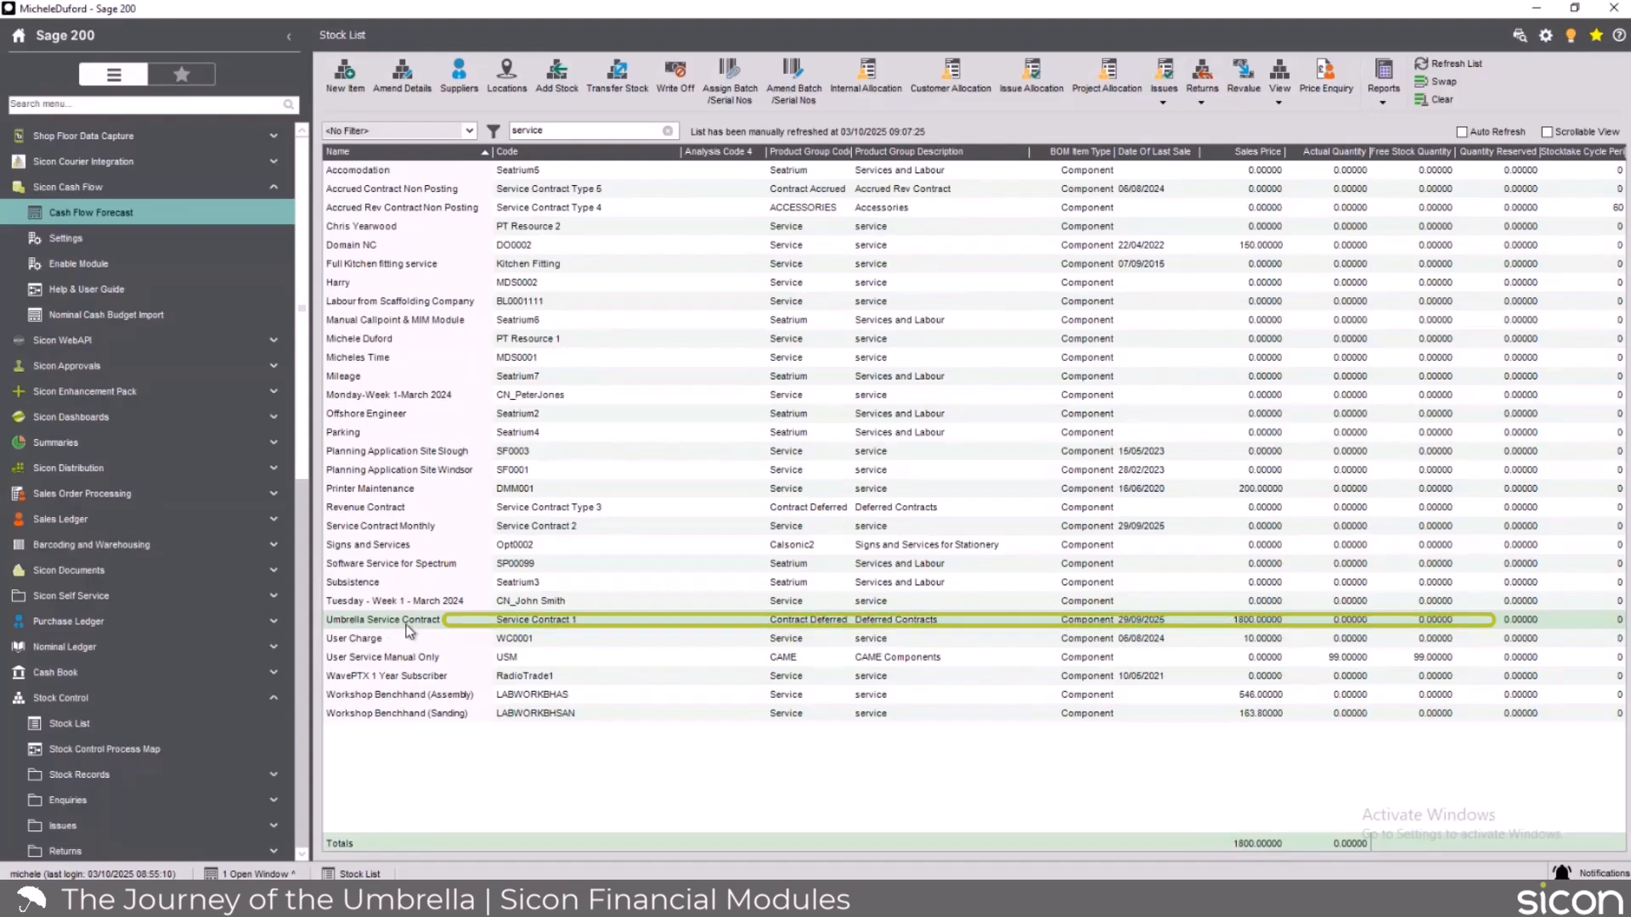
Start a new full sales order from the Sales Orders List for customer Acme Ltd and acknowledge the customer popup note.
left_click(156, 500)
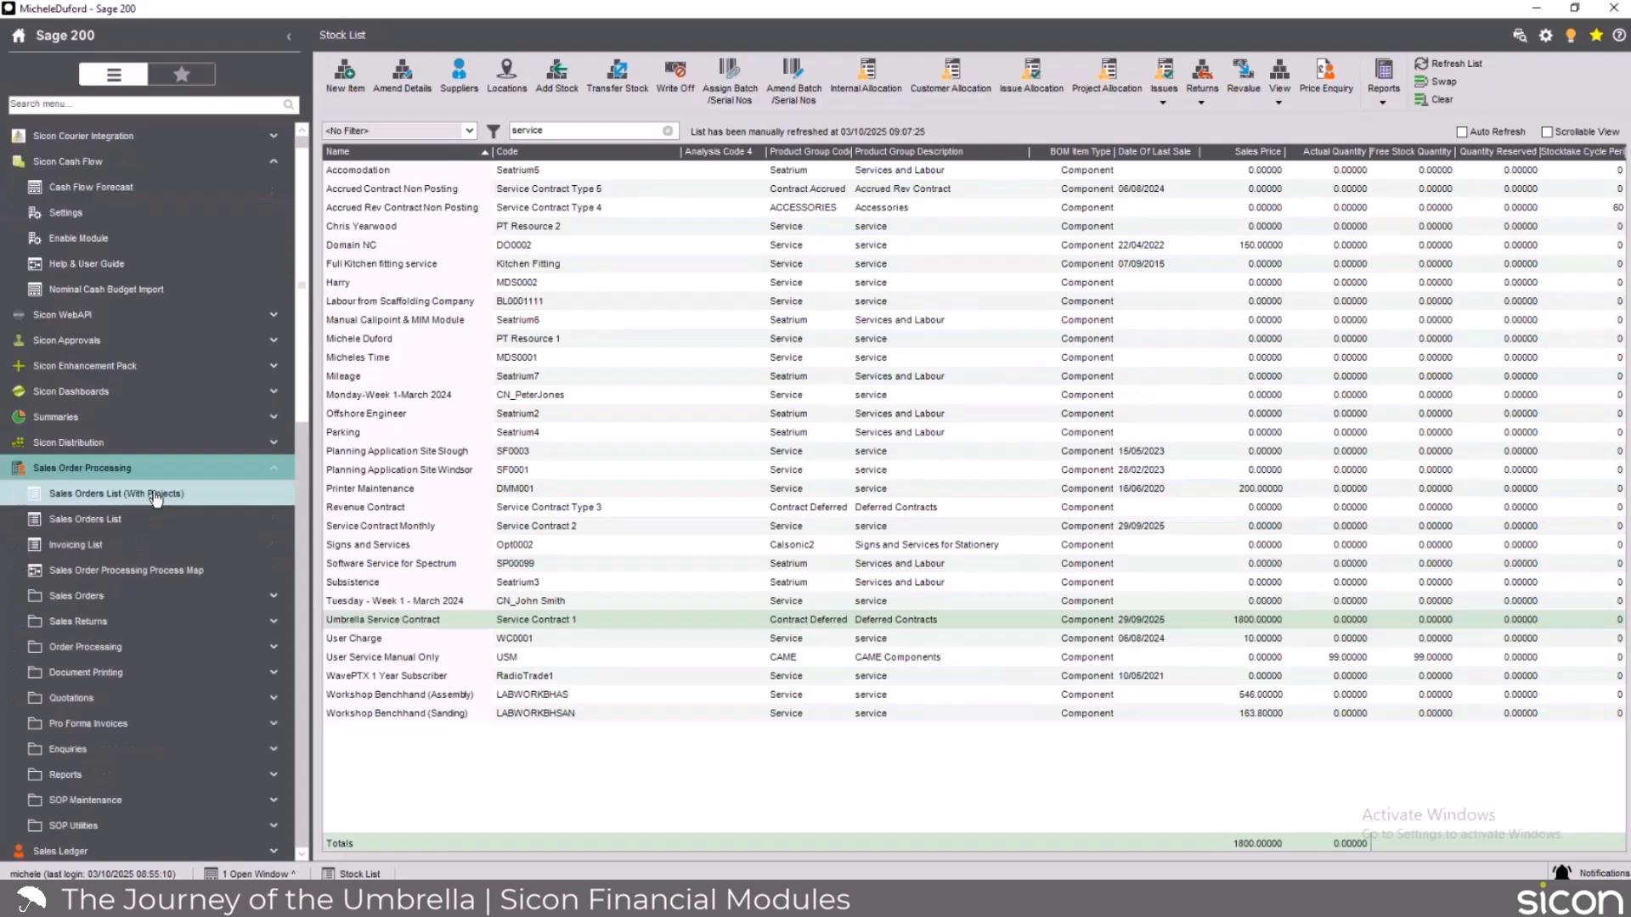
left_click(91, 521)
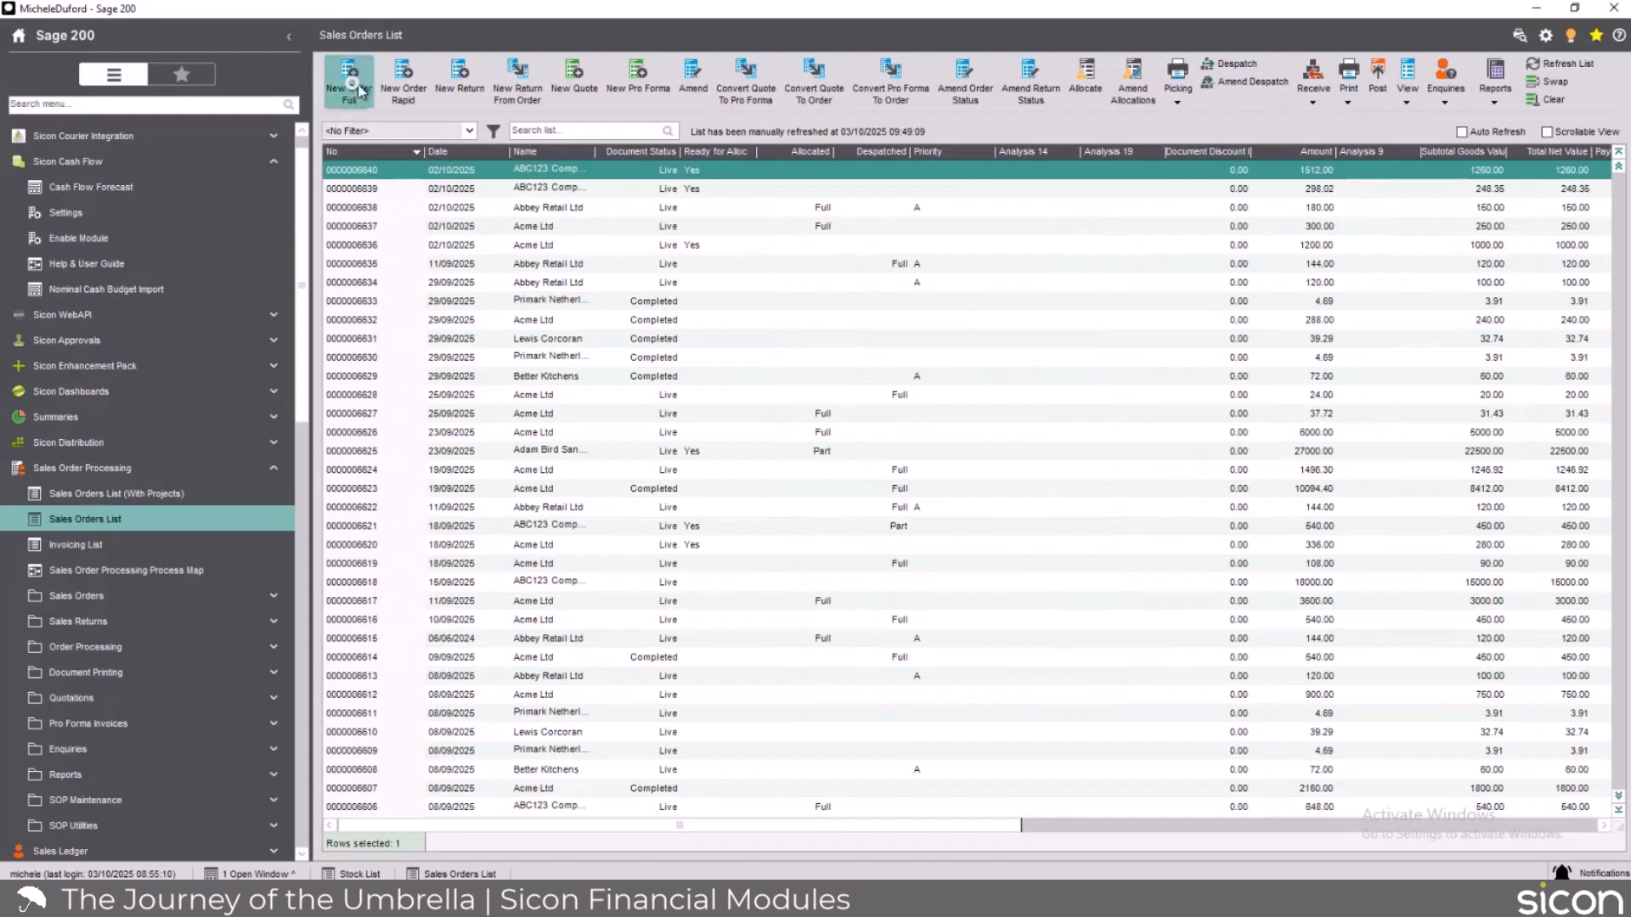
left_click(821, 153)
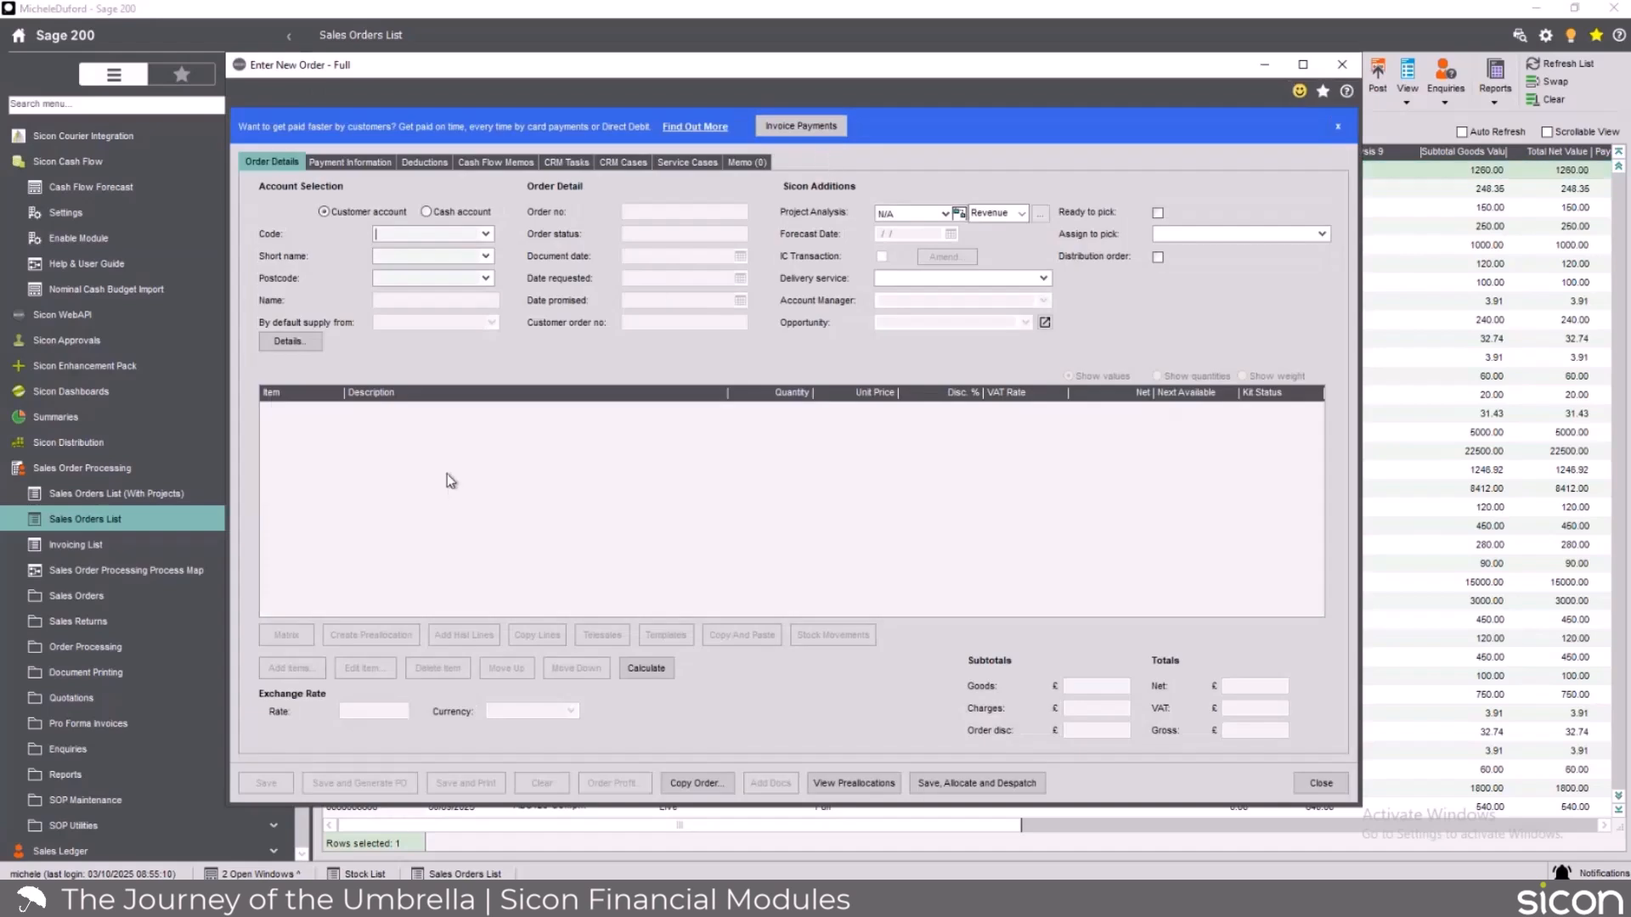
left_click(485, 257)
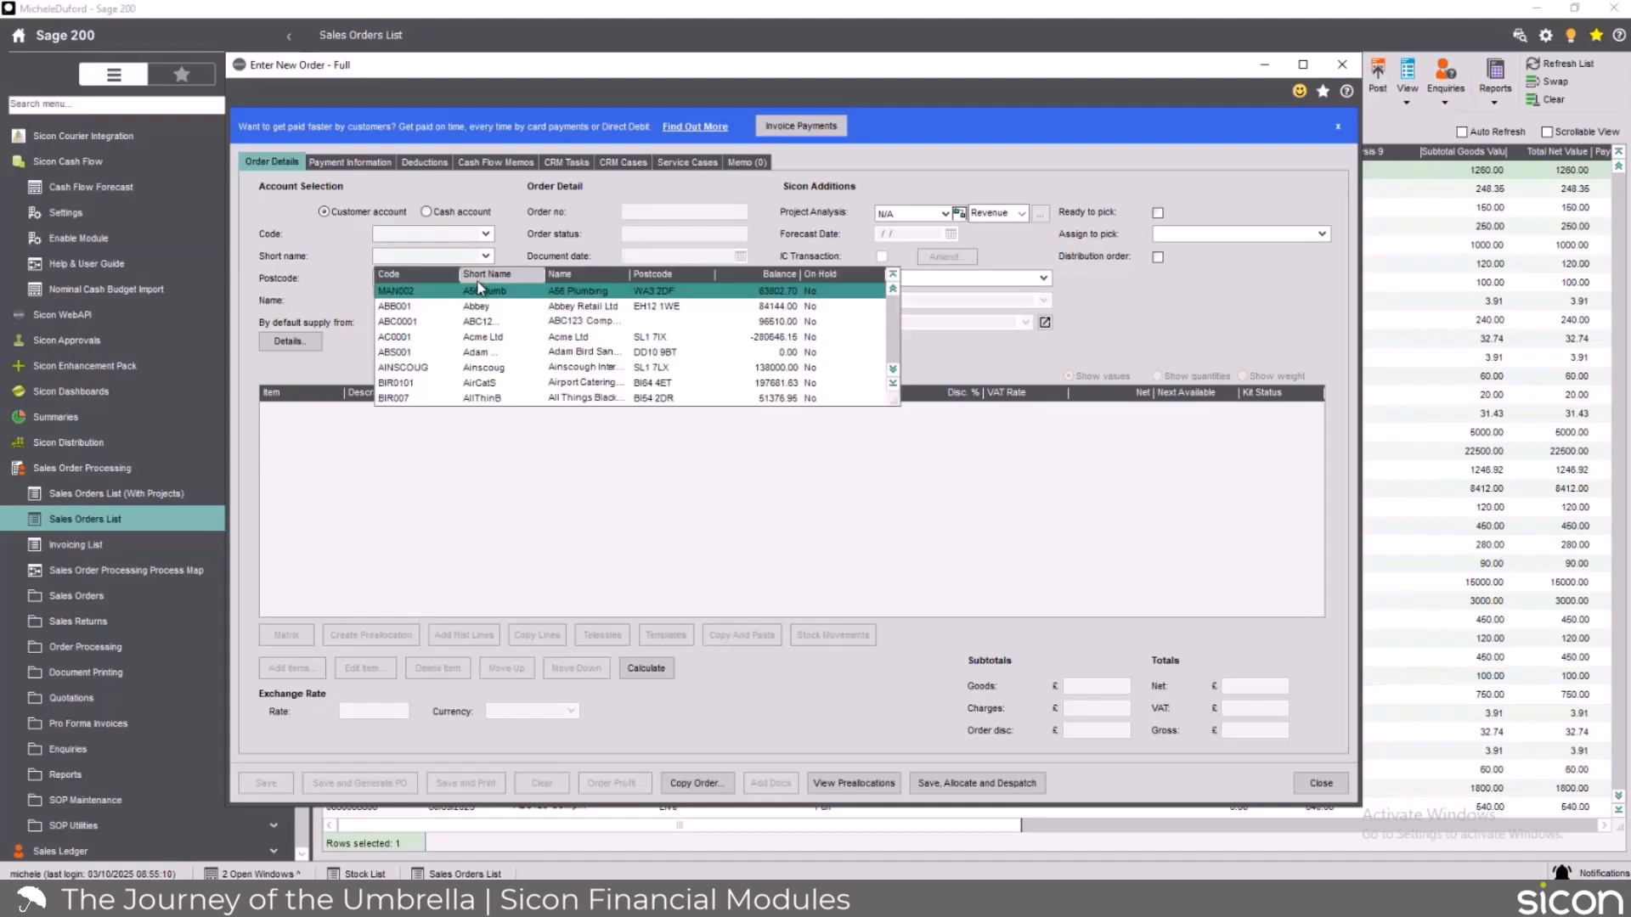
left_click(462, 336)
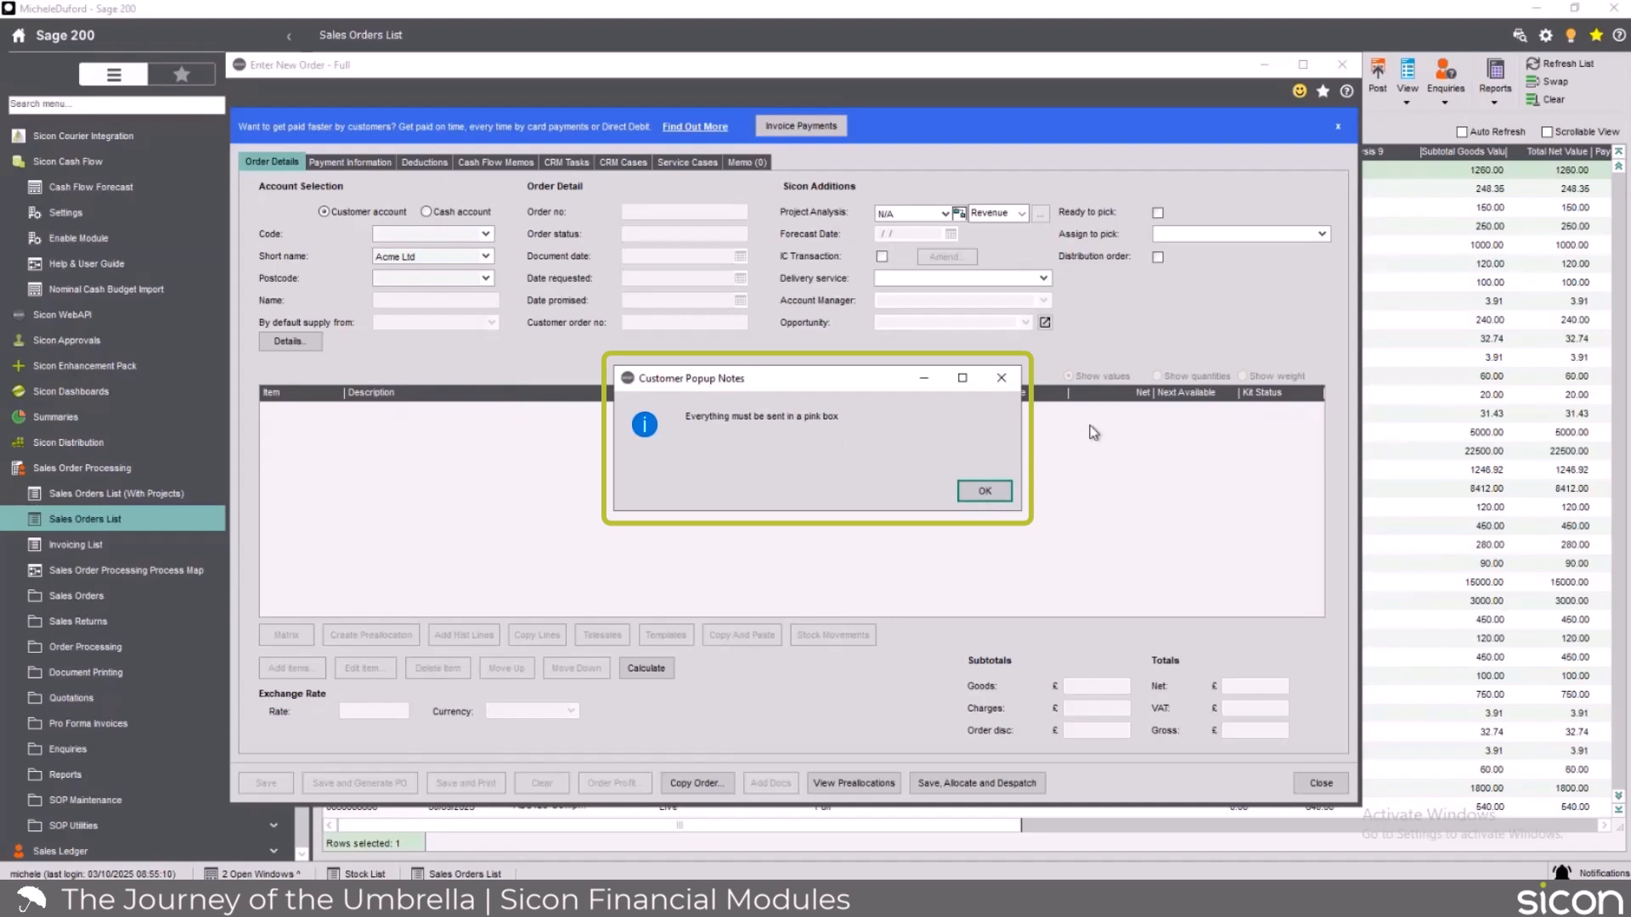
left_click(983, 498)
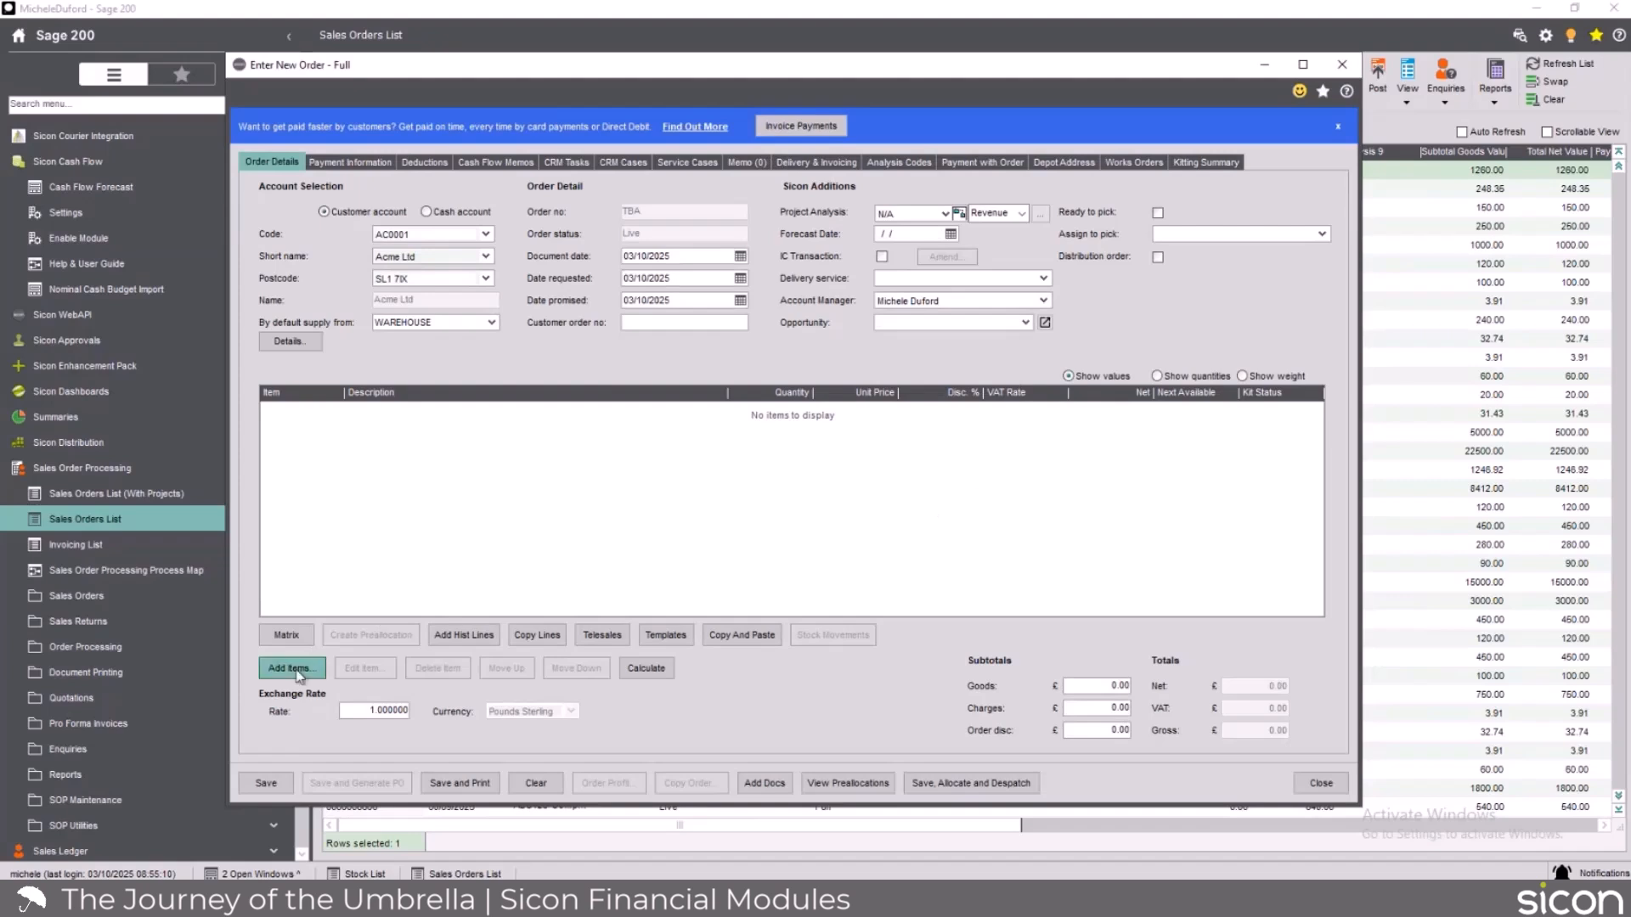
Add an order line for the Umbrella Service Contract item with a quantity of 1.
left_click(305, 675)
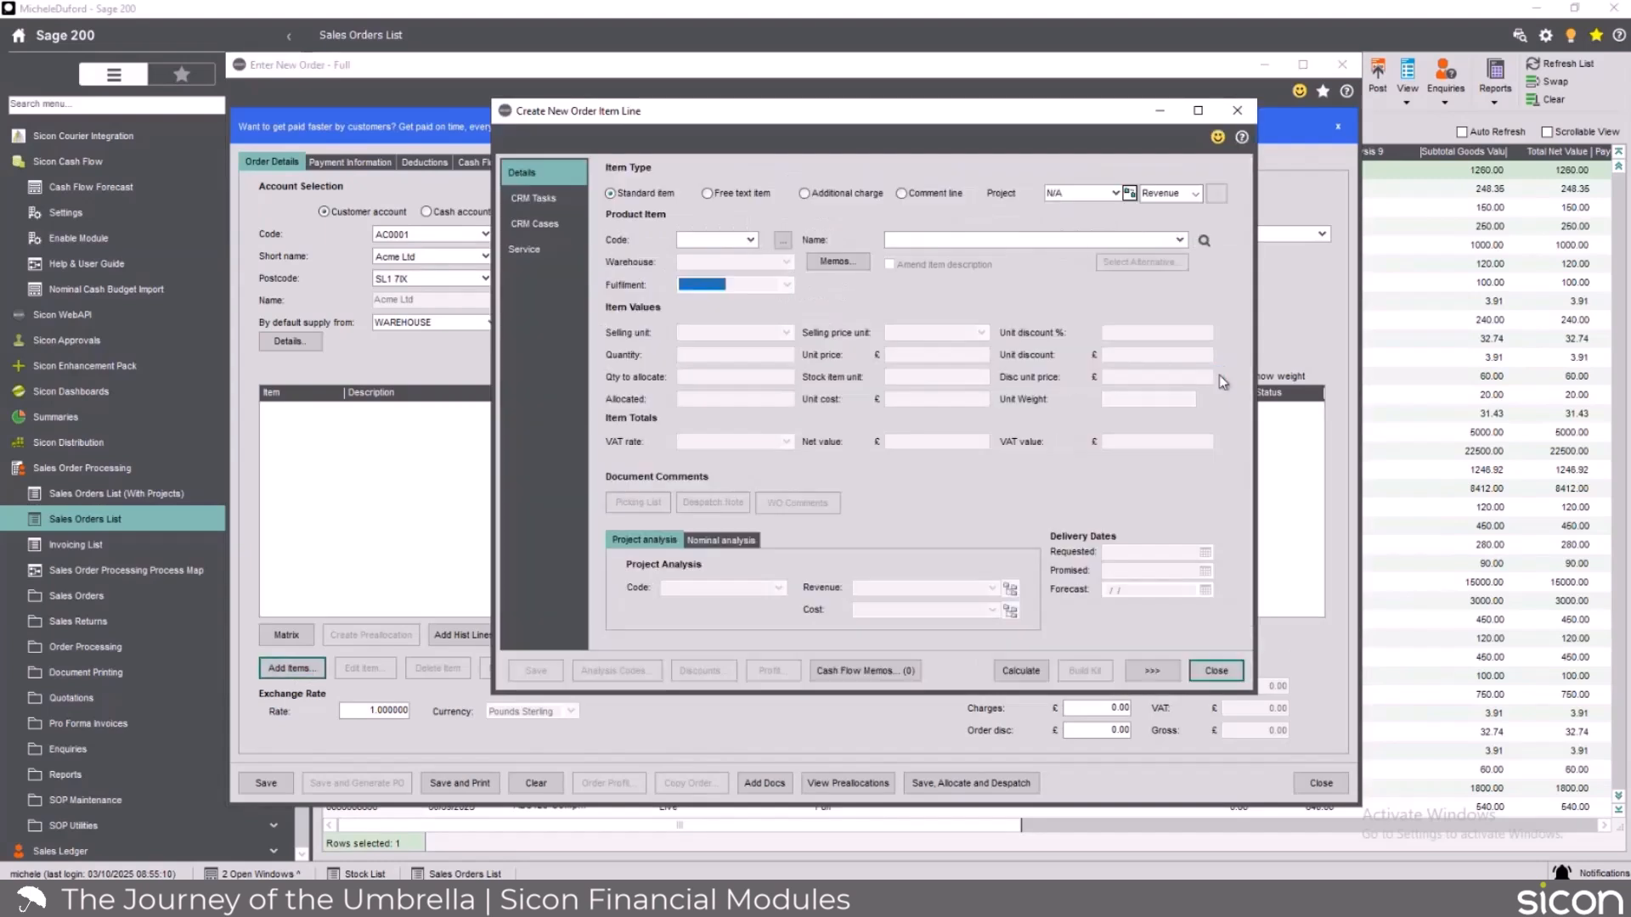
left_click(905, 239)
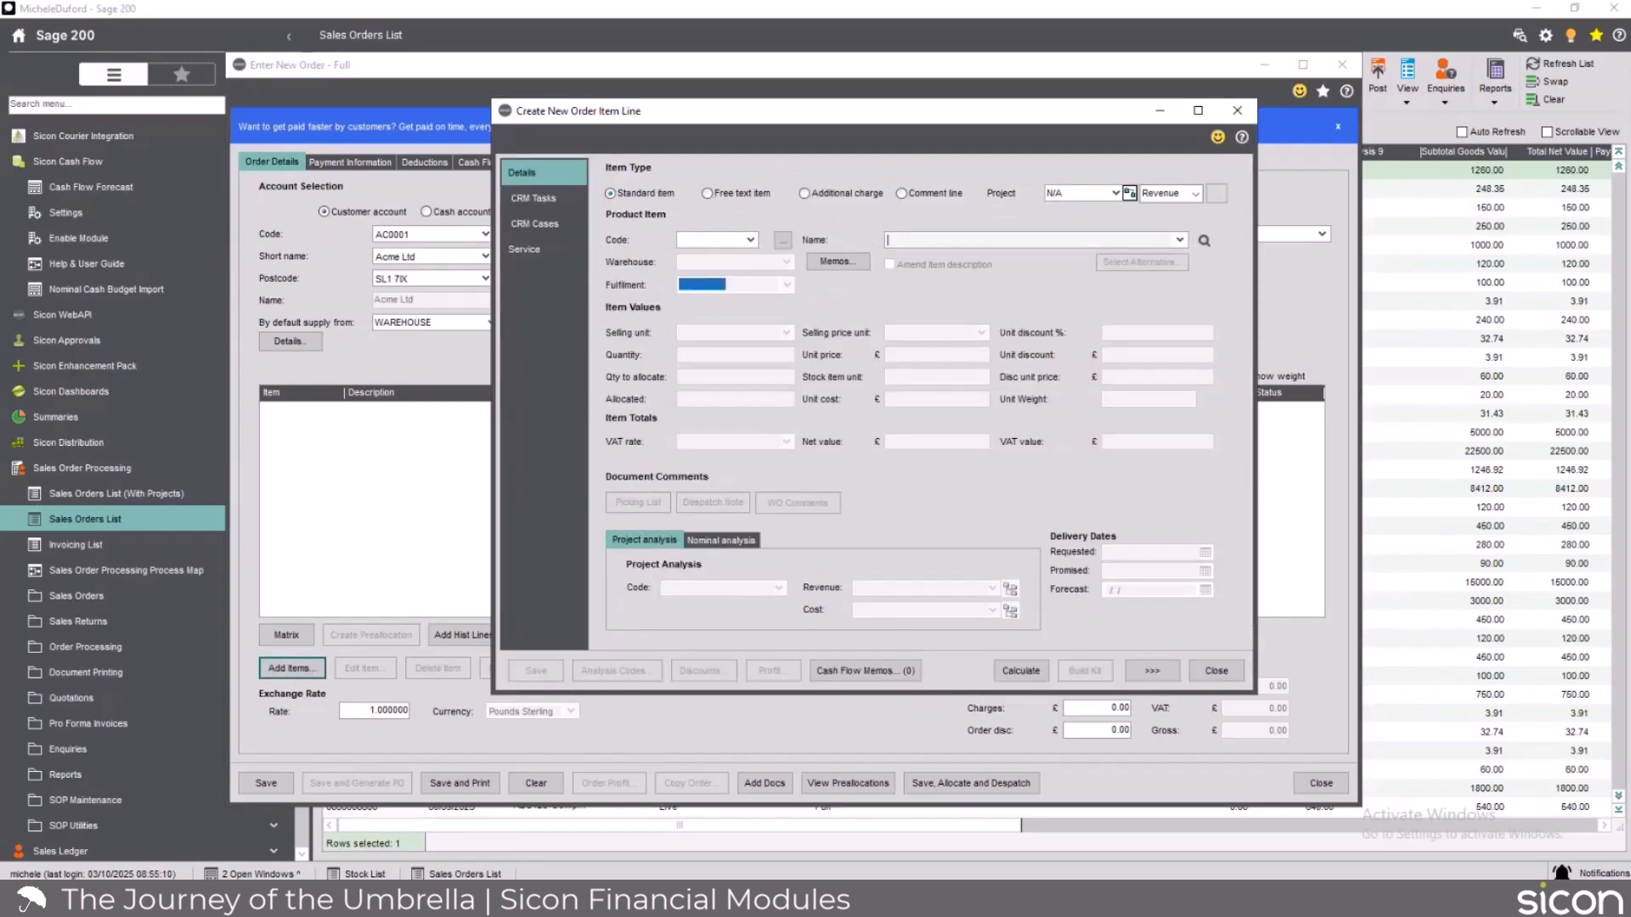
type("umbr")
key("Tab")
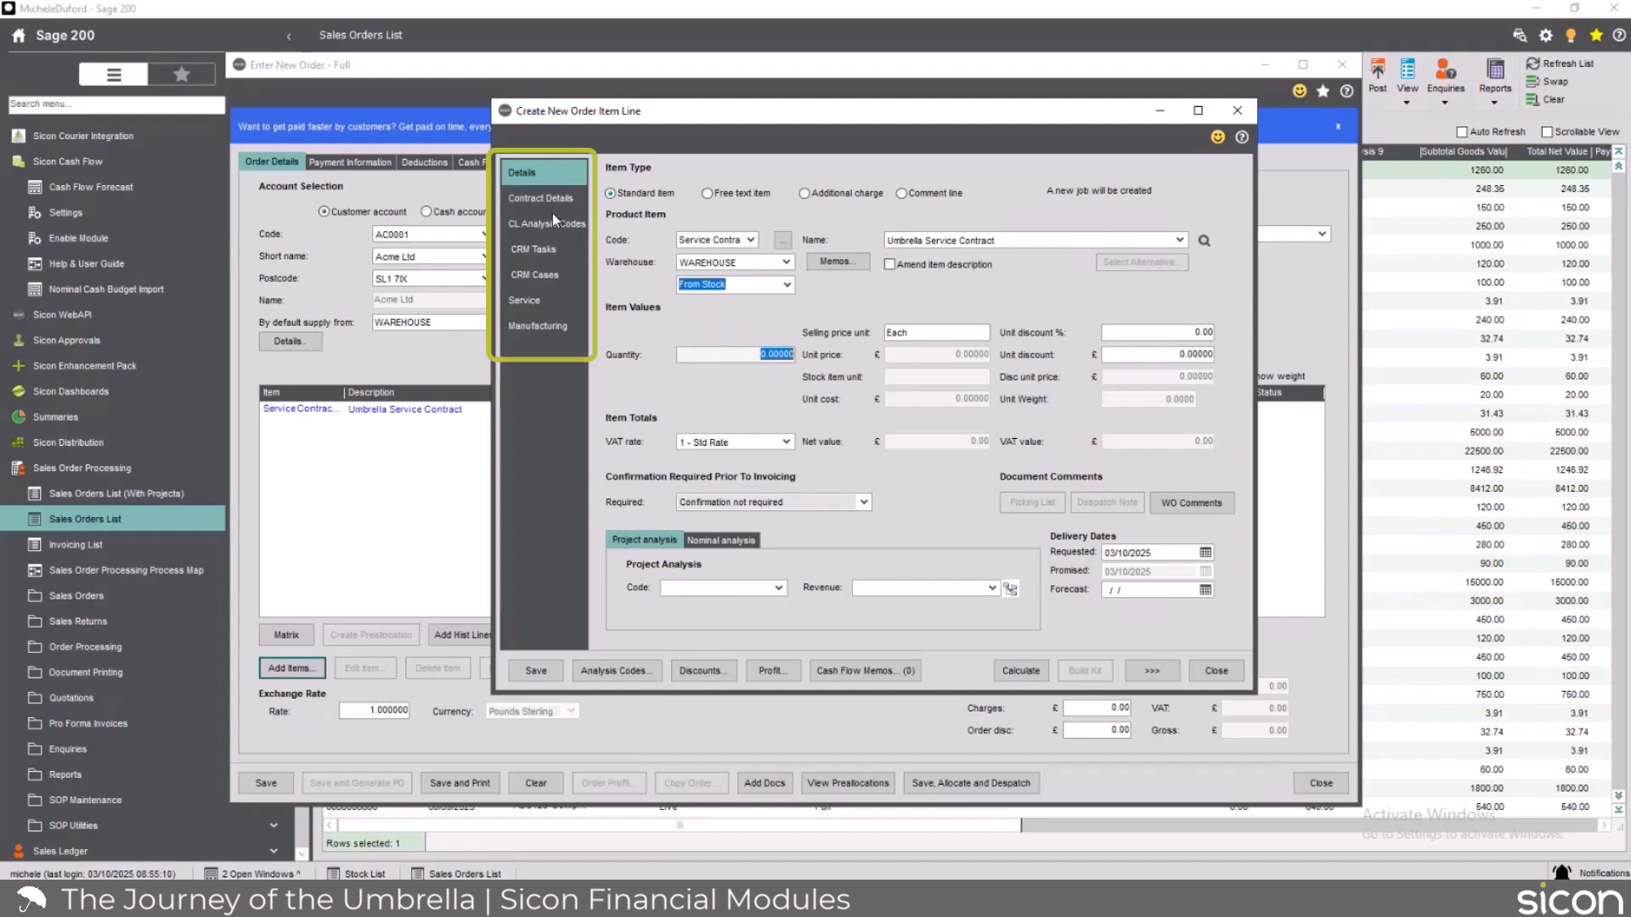
type("1")
key("Tab")
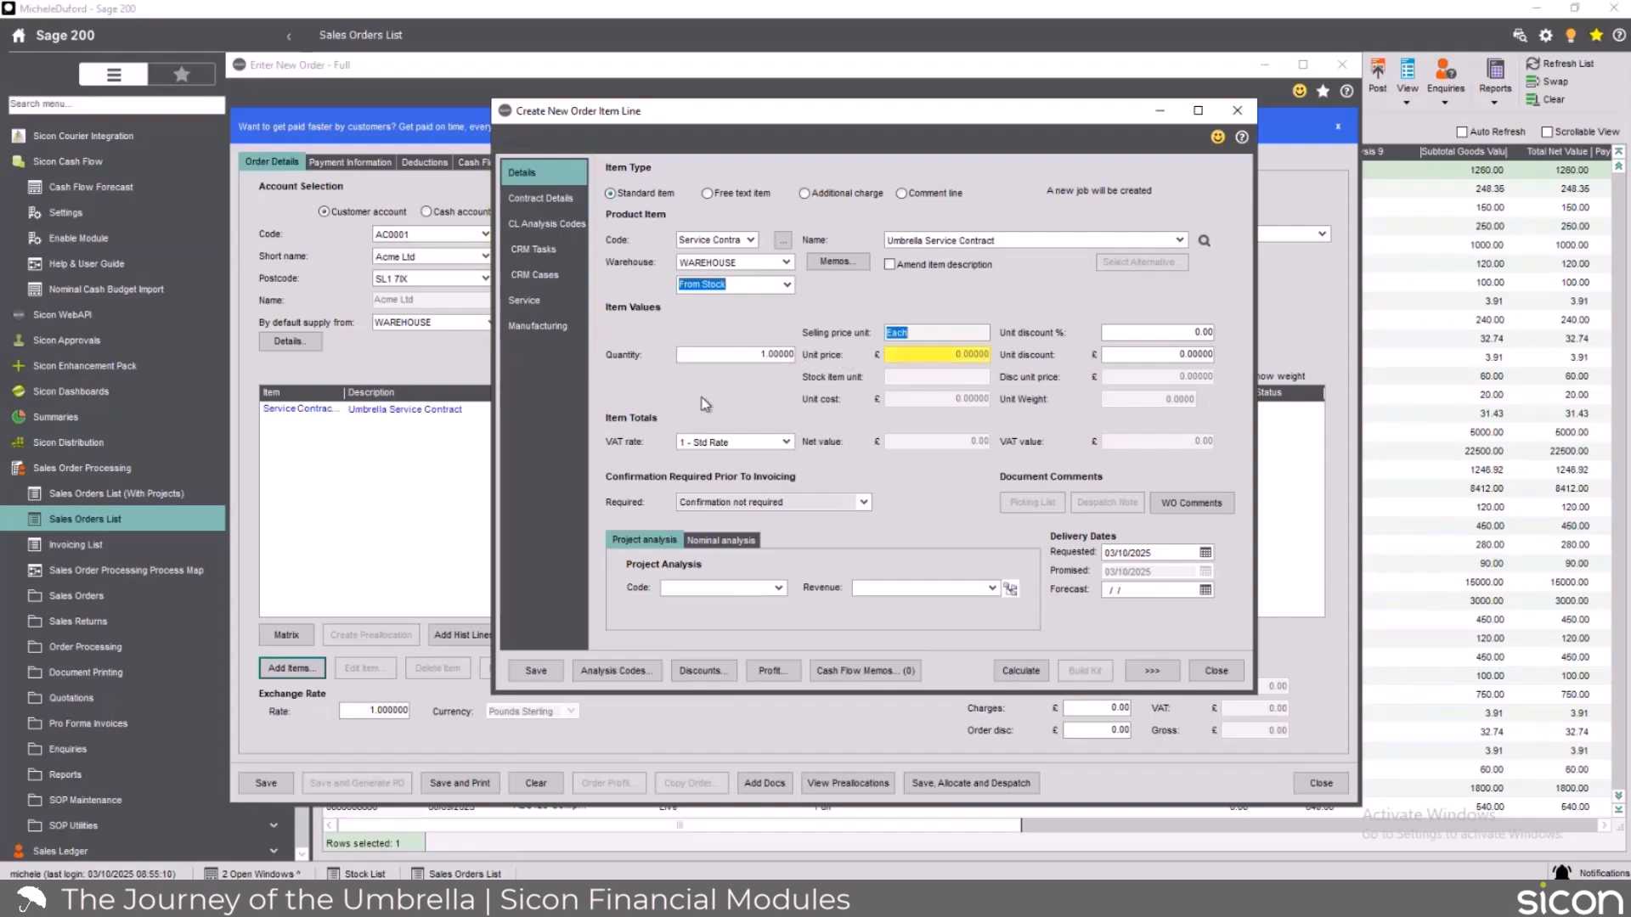
In the line's contract details, set the delivery address to Langford Estates and the start date to 01/11/2025.
left_click(540, 199)
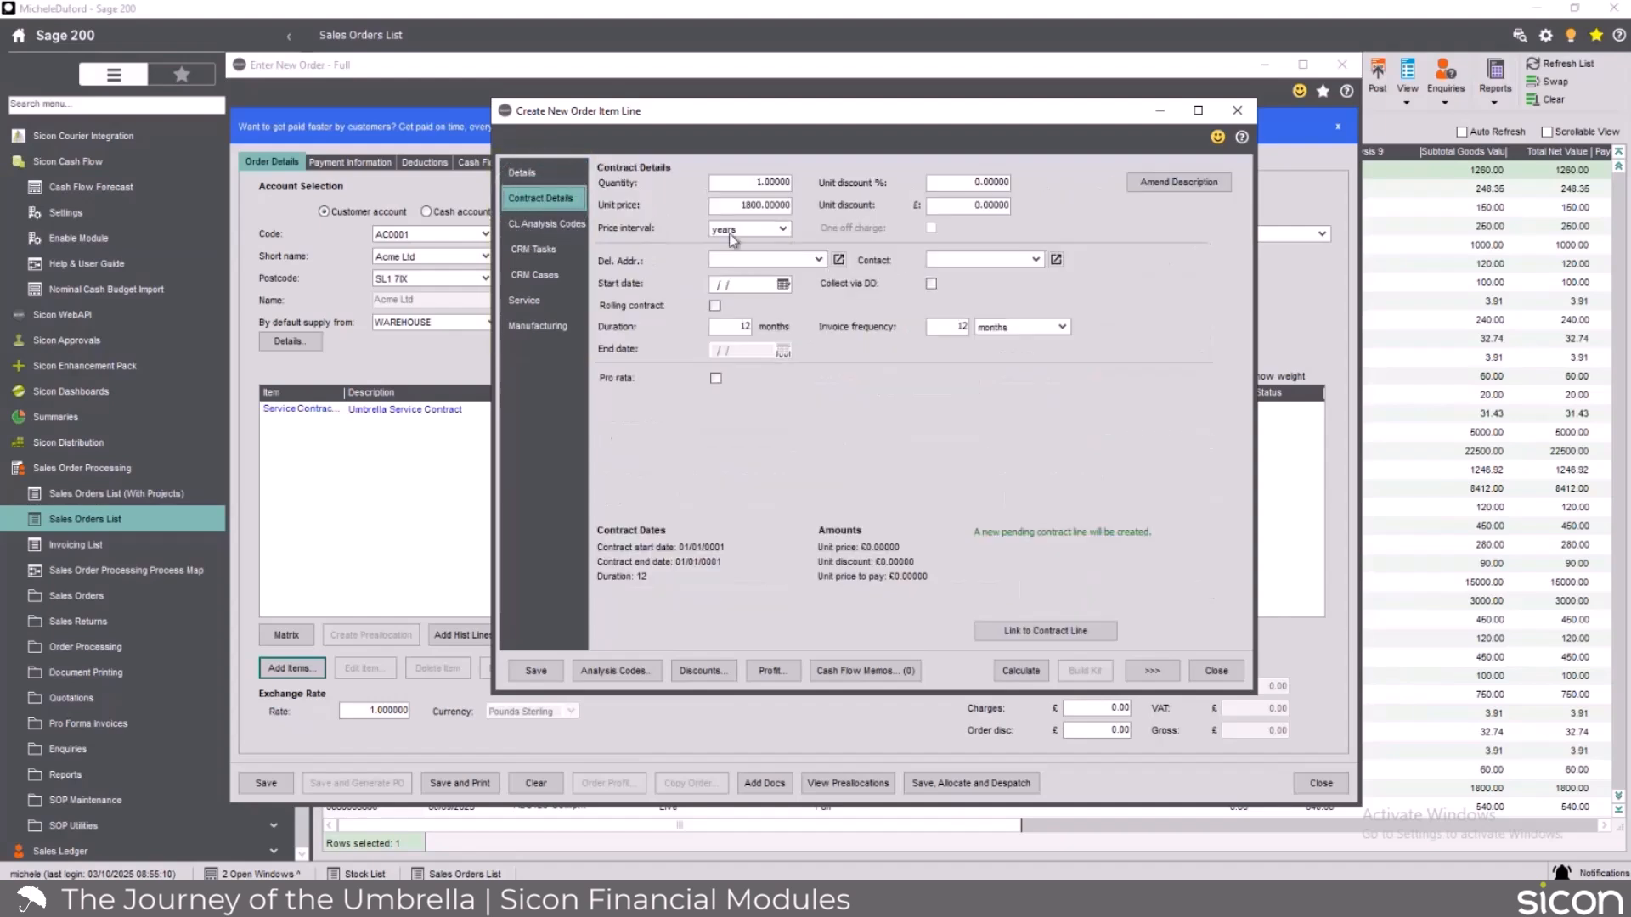
left_click(819, 260)
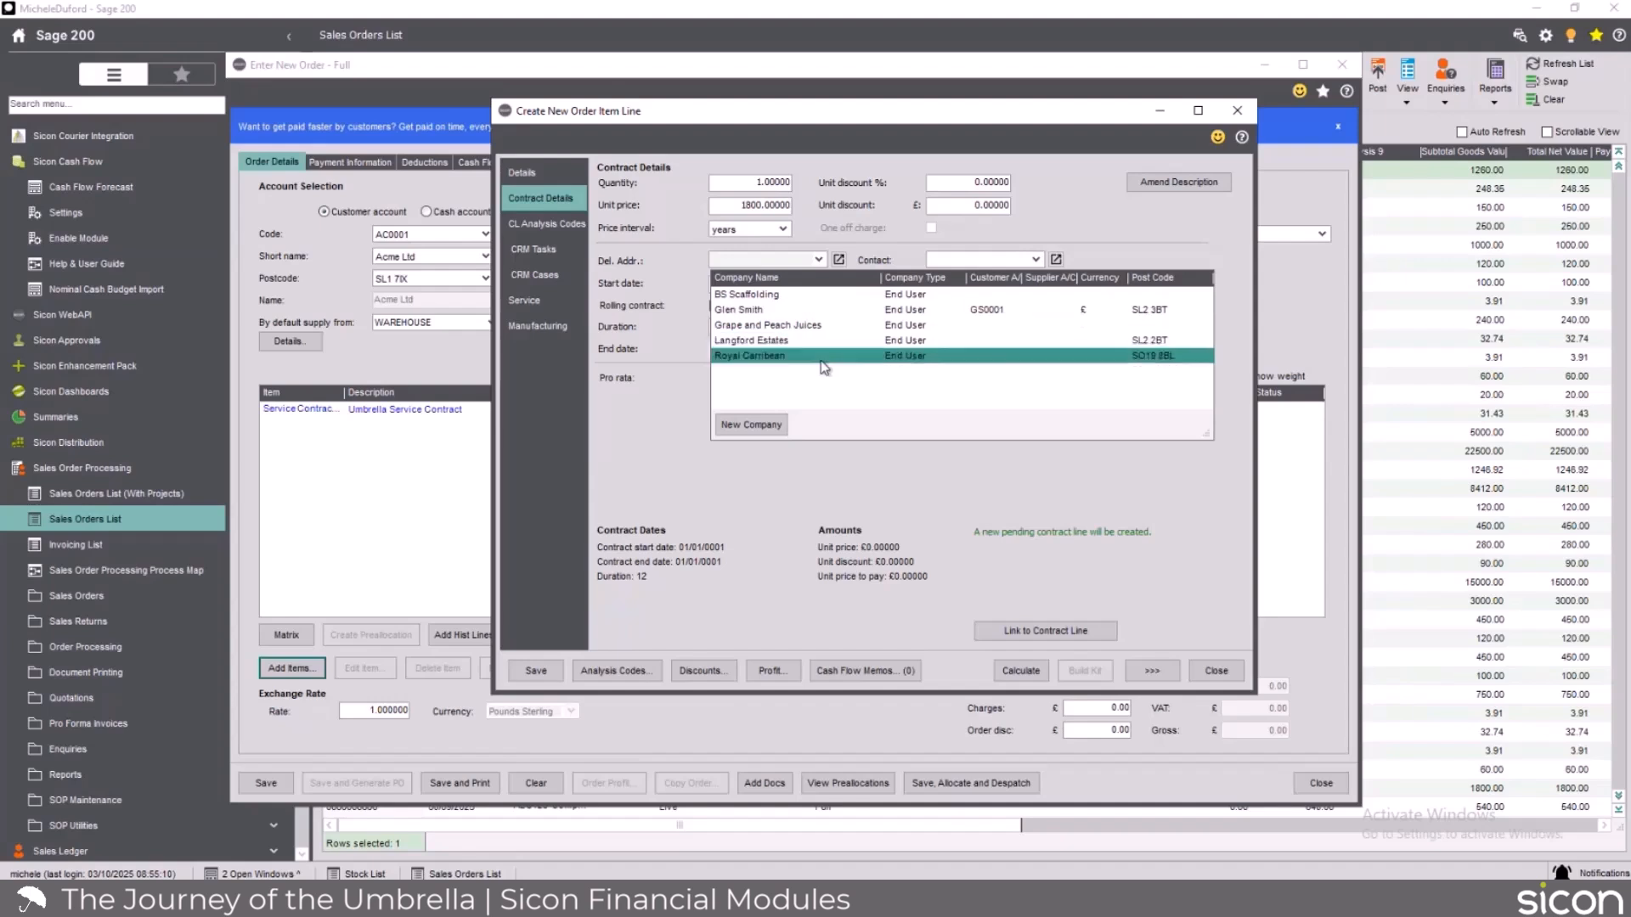
left_click(801, 340)
left_click(782, 284)
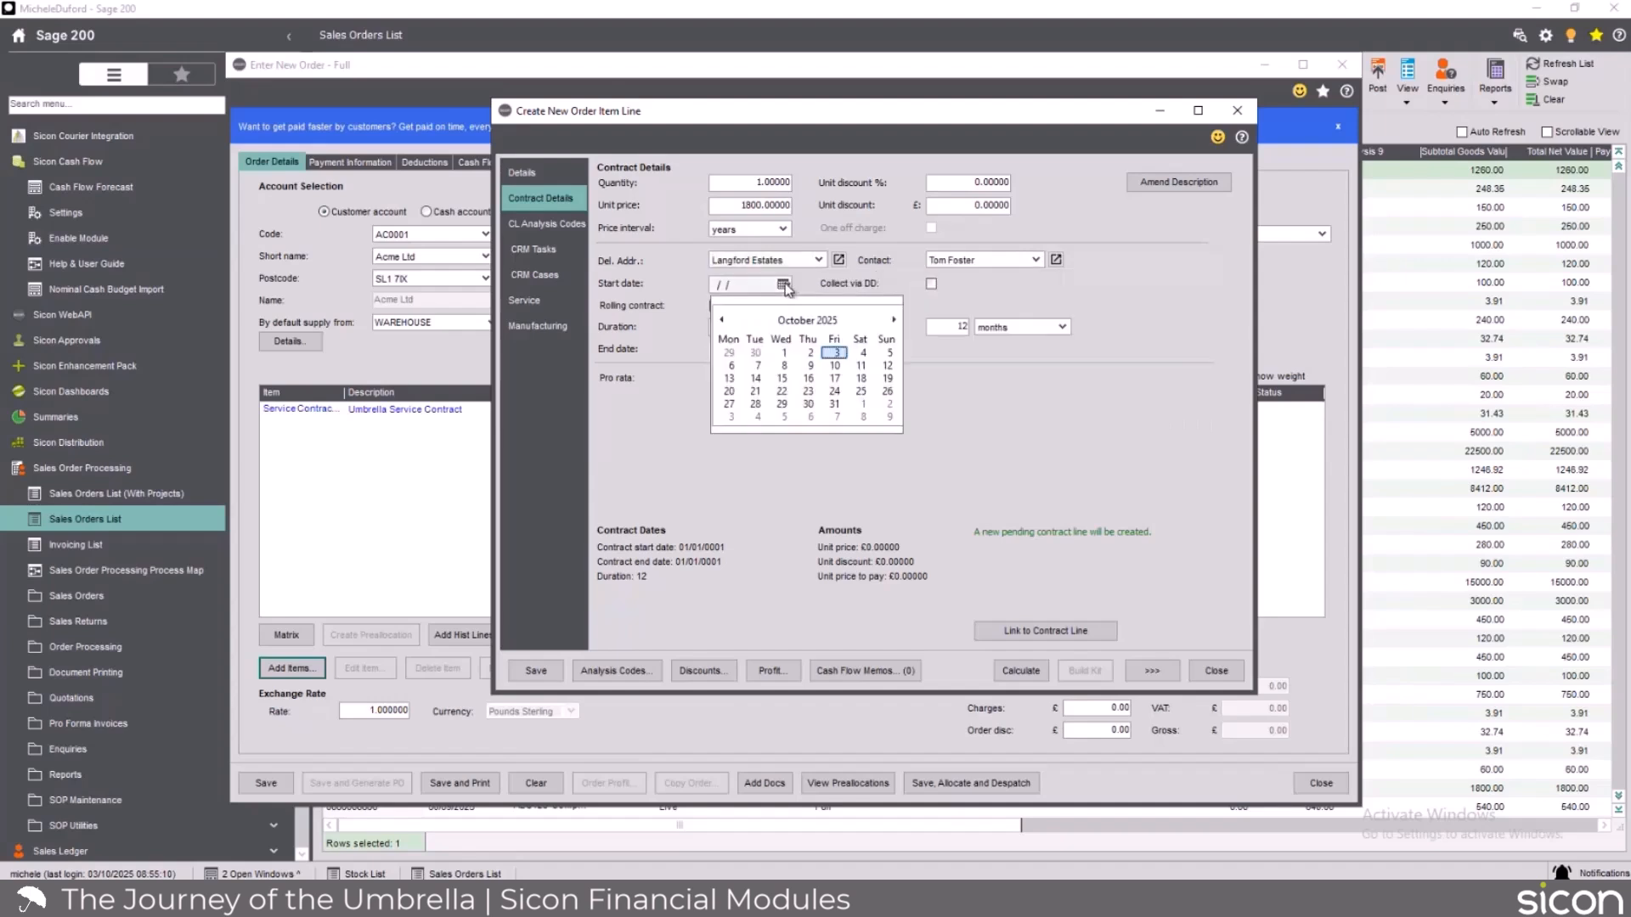
left_click(894, 320)
left_click(861, 354)
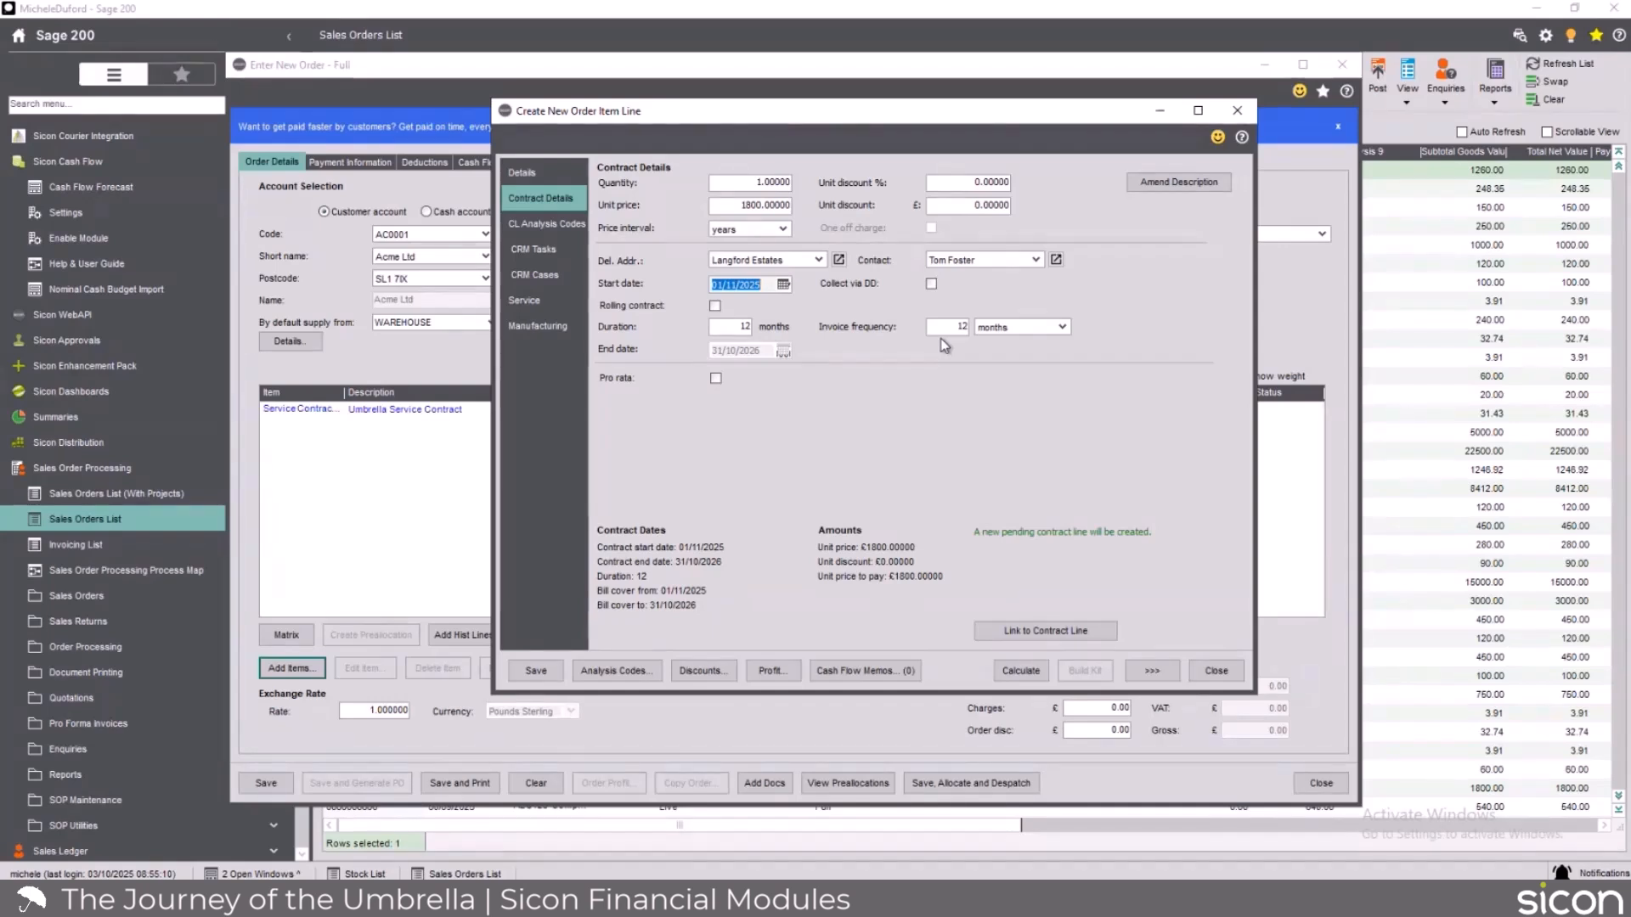
Extend the contract line's description with "- Test for" followed by the person's first name and accept it.
left_click(557, 227)
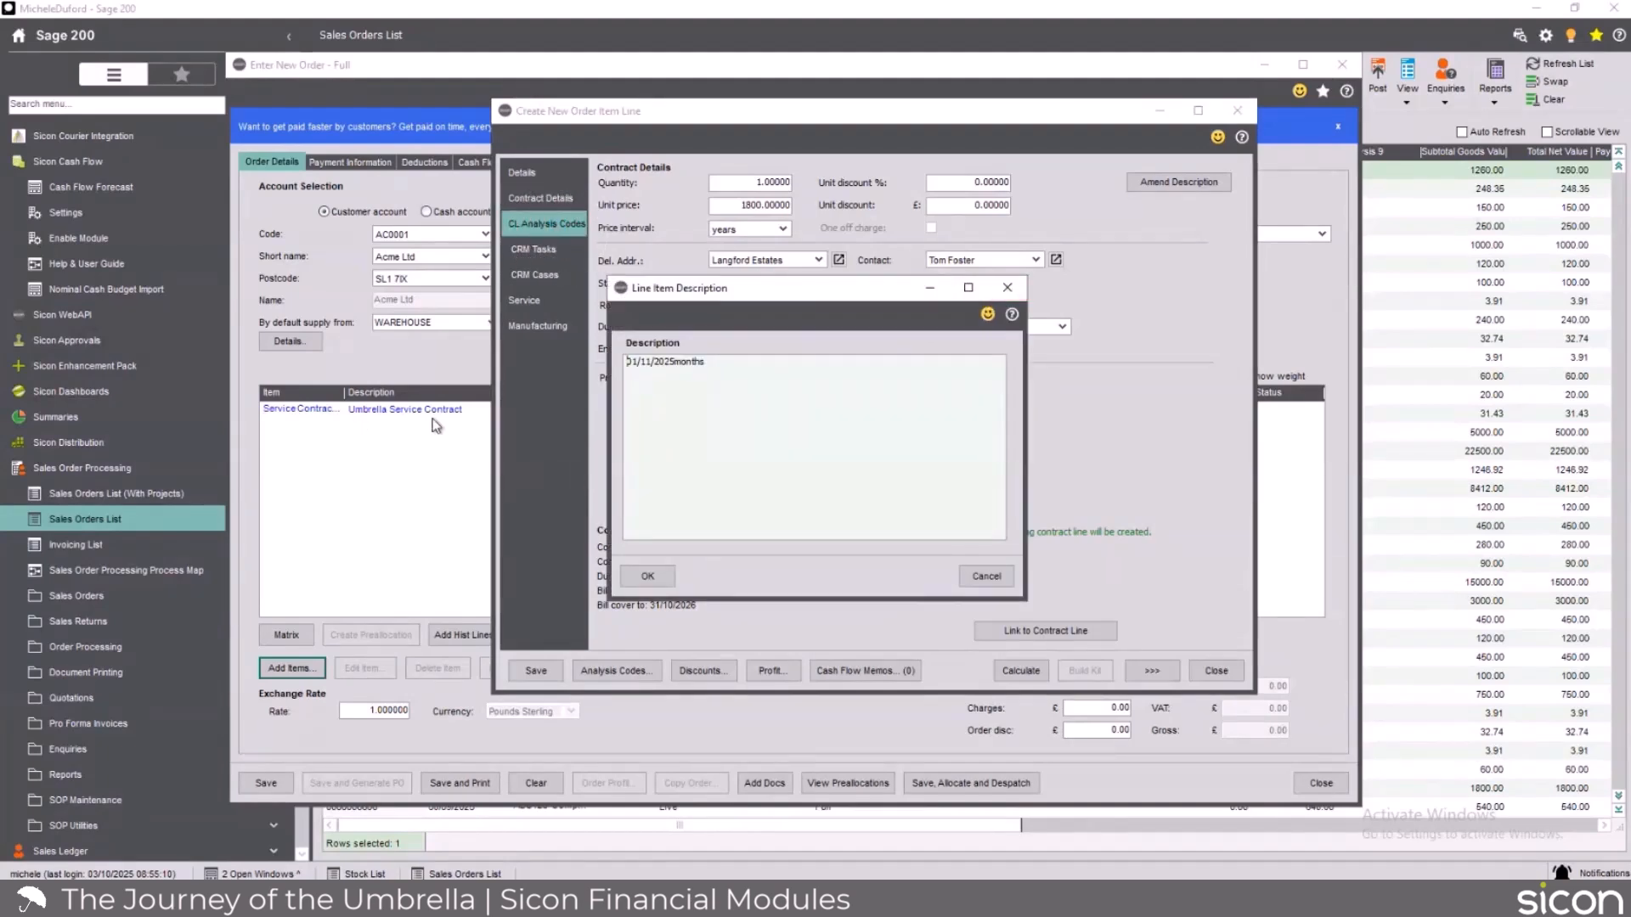
left_click(674, 363)
left_click(735, 367)
type("- Test for michele")
left_click(647, 576)
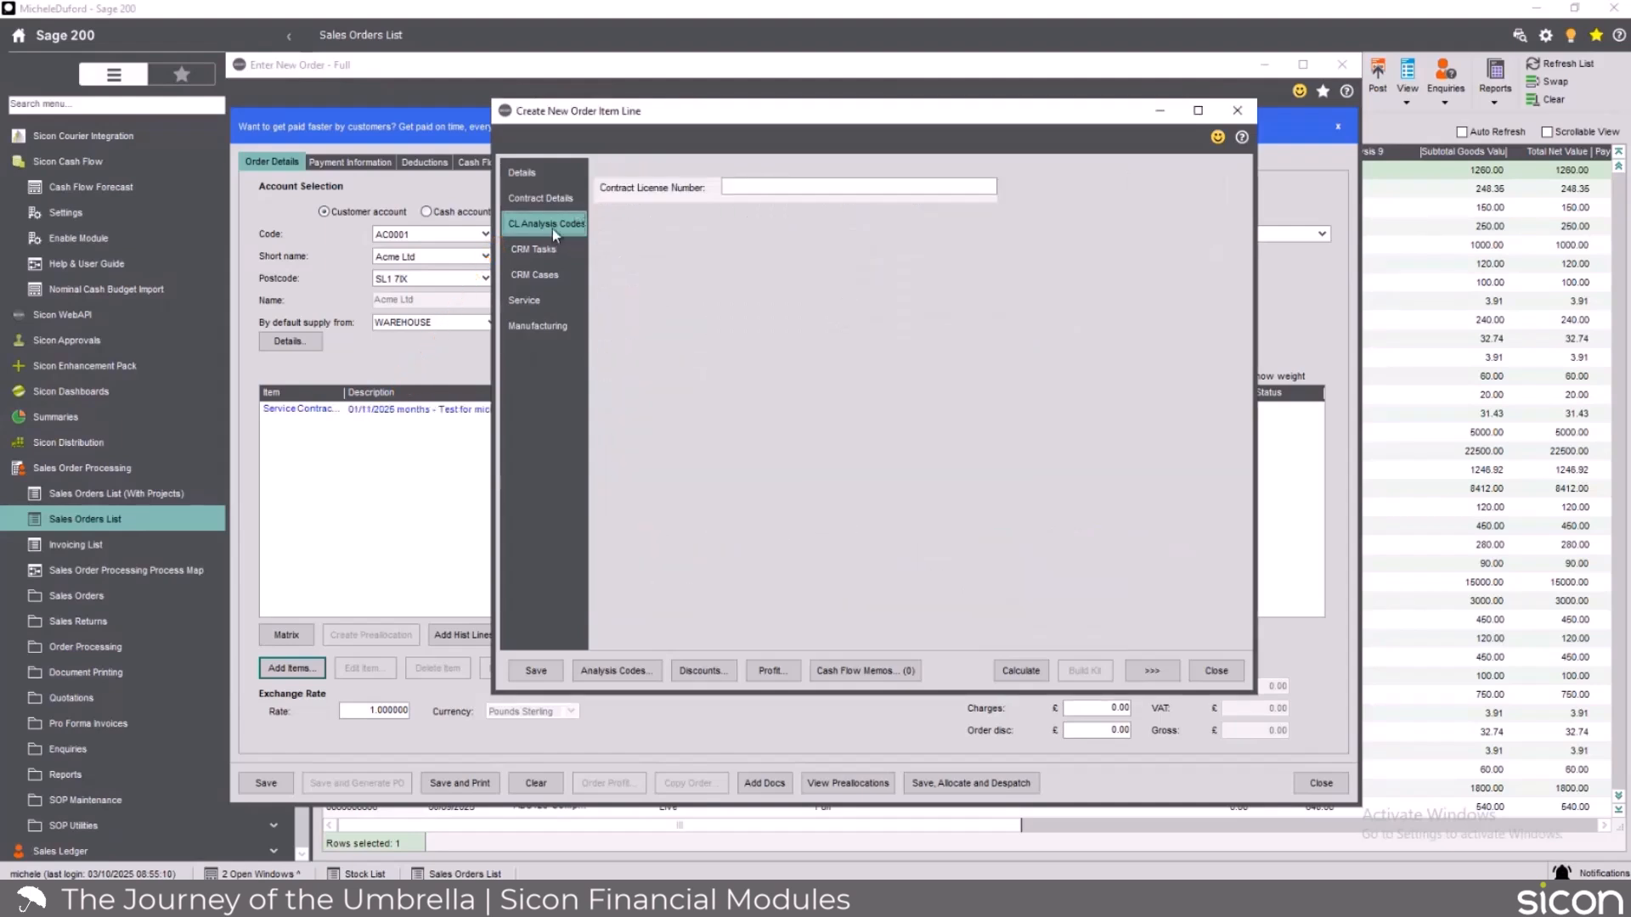
Enter the contract license number for the service contract line and save the line to the order.
left_click(729, 186)
type("161646")
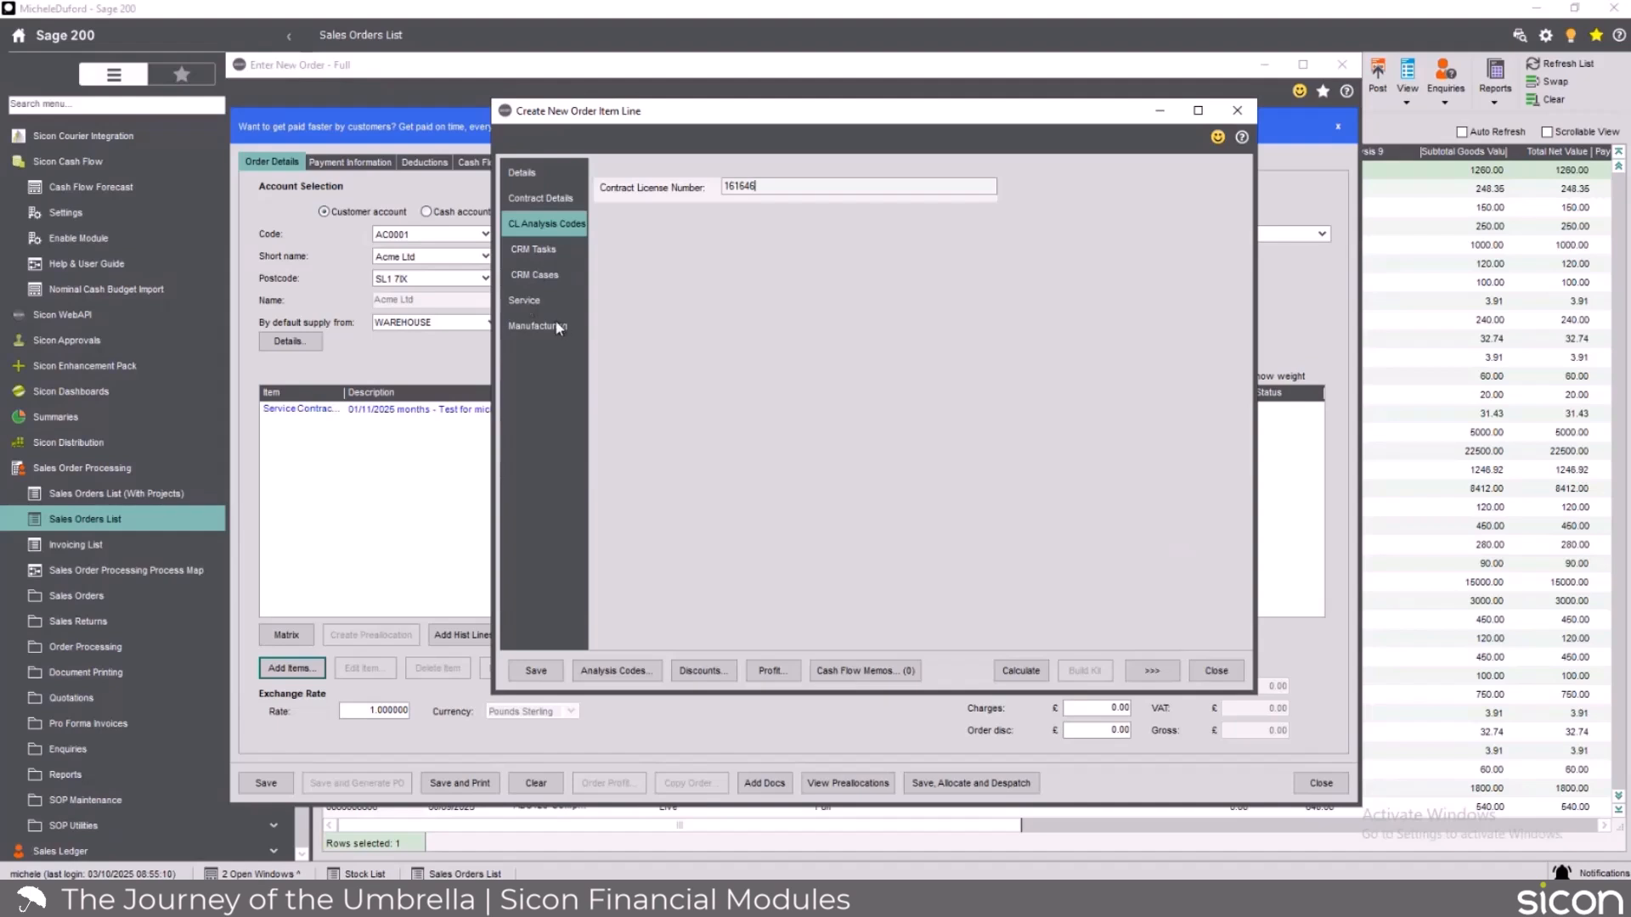
left_click(522, 173)
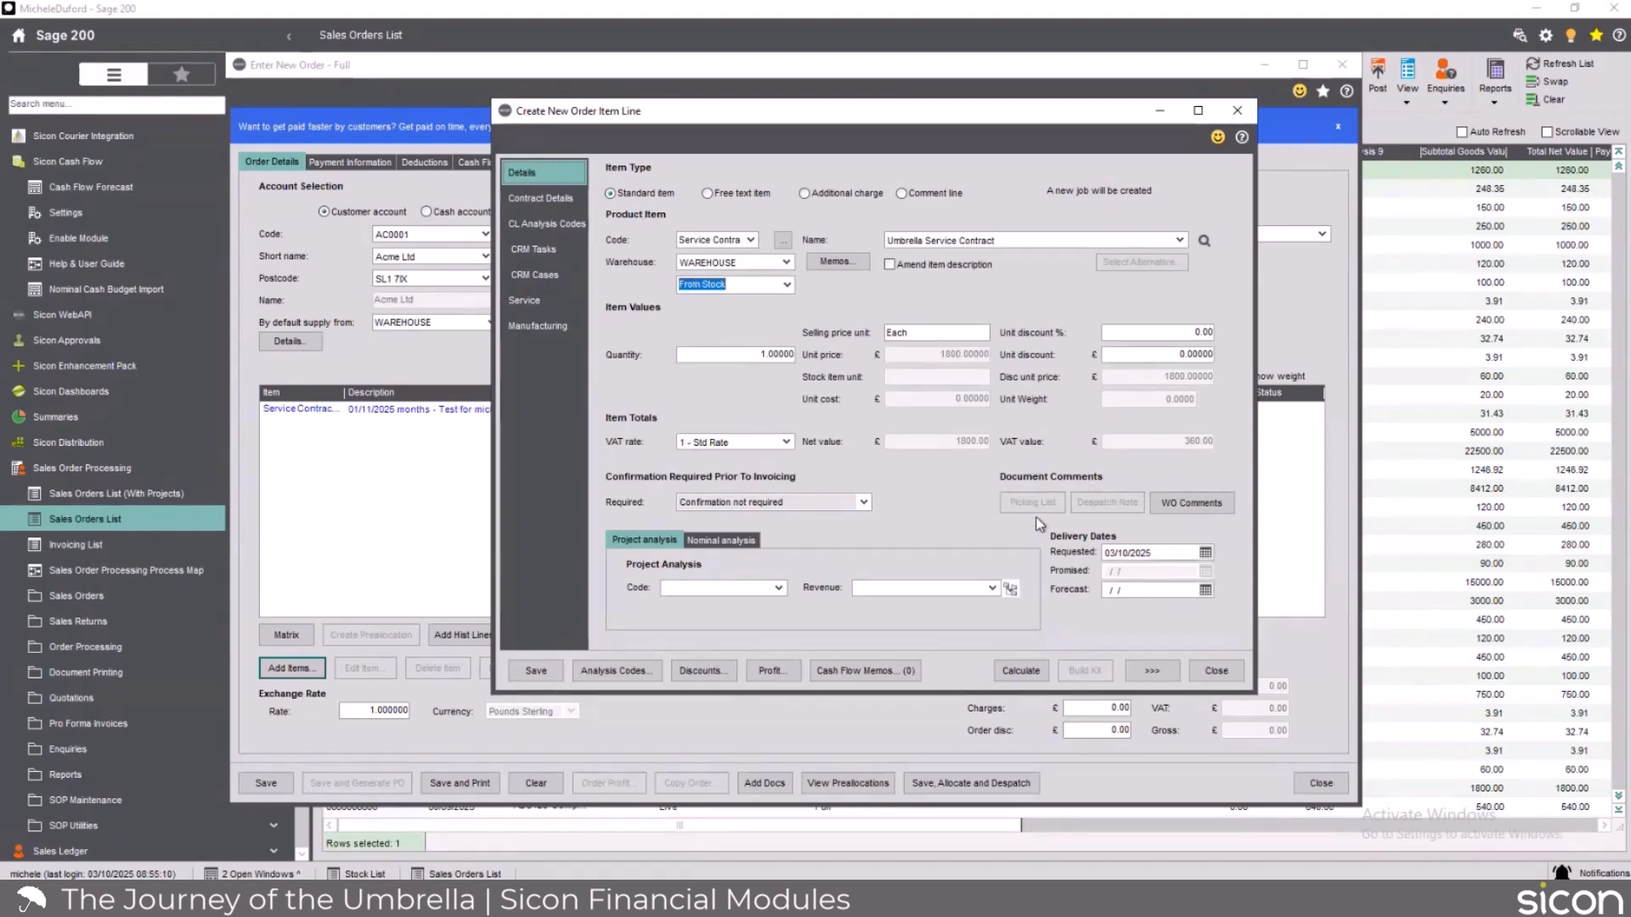
left_click(536, 671)
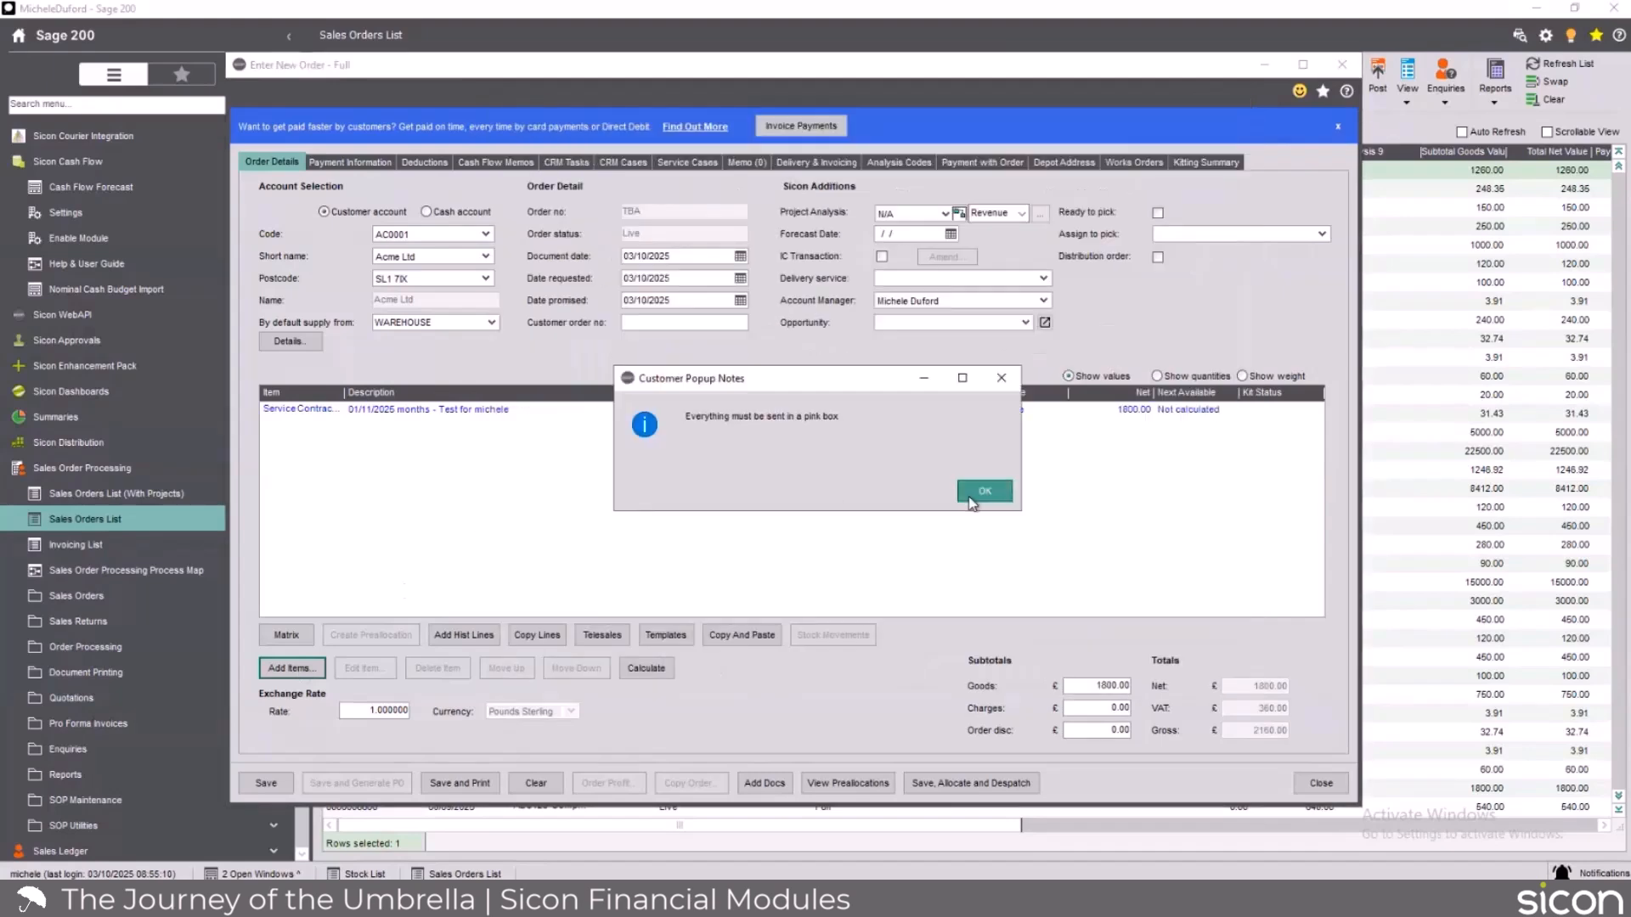
left_click(971, 499)
Start a line for Sicon Standard Umbrella, acknowledging its popup note, with quantity 1 and a unit price of 150.
left_click(291, 669)
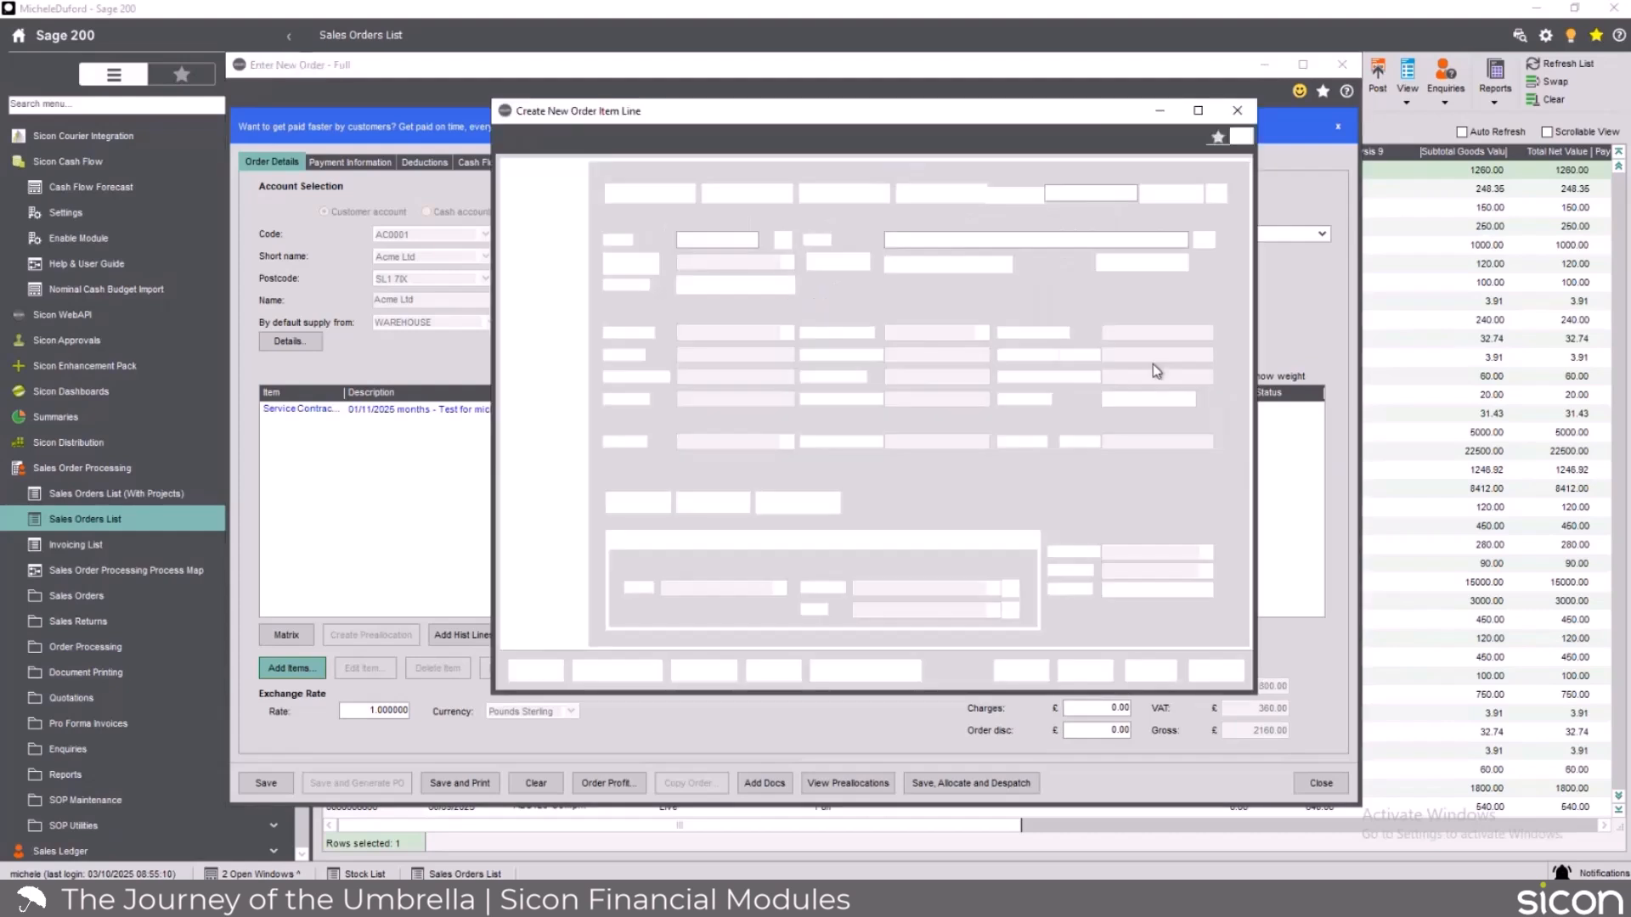
left_click(911, 241)
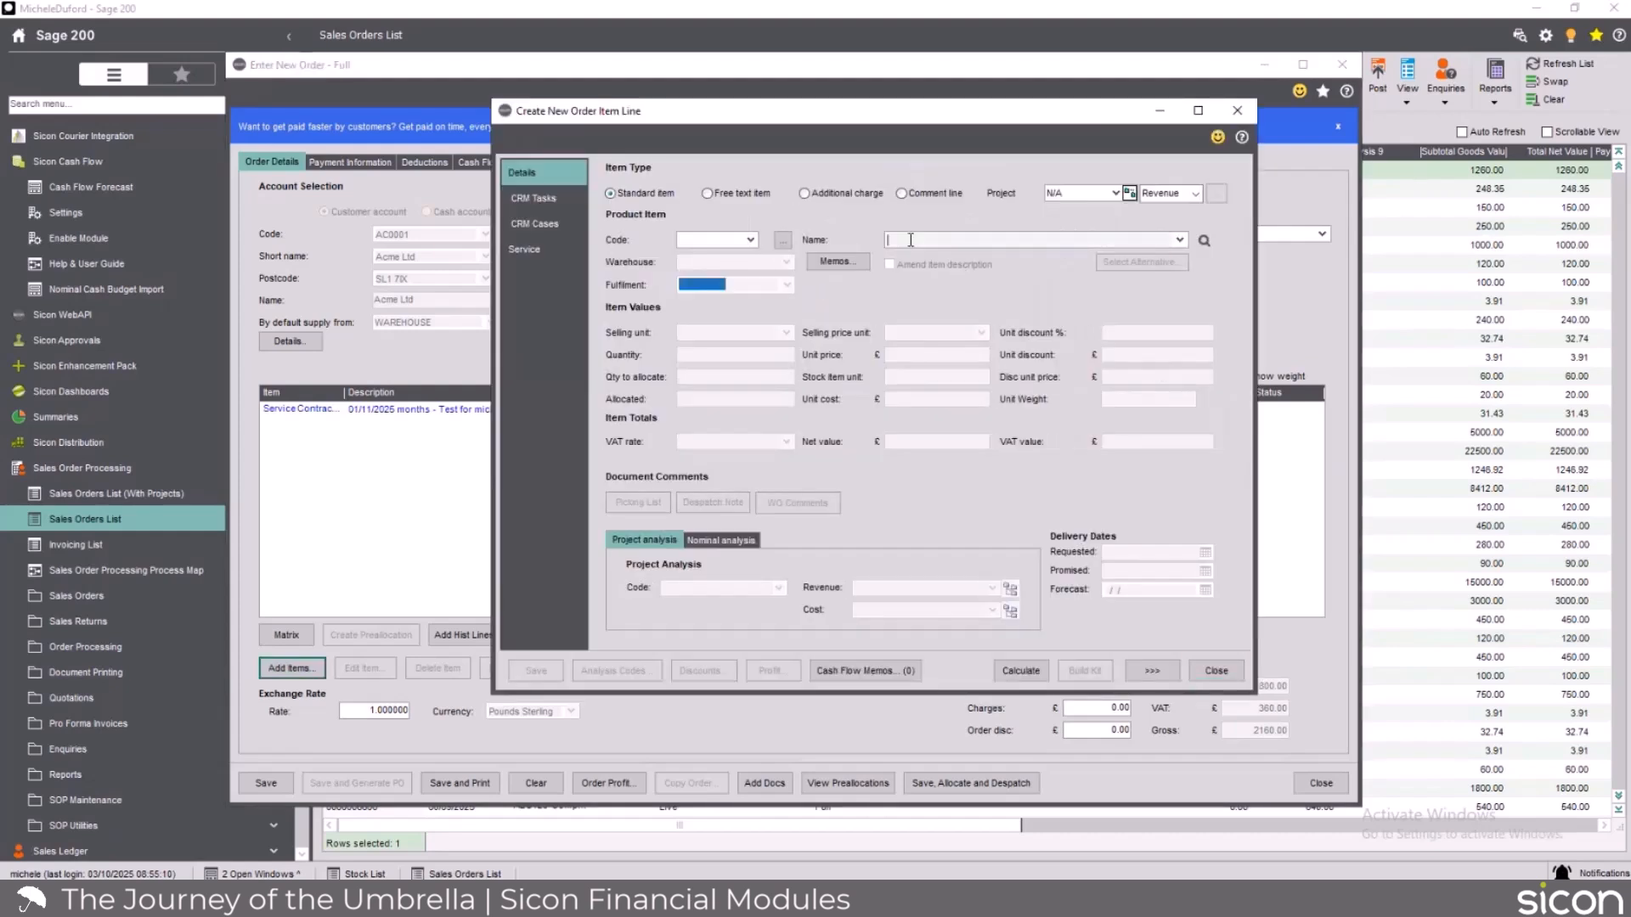
type("sicon")
key("Tab")
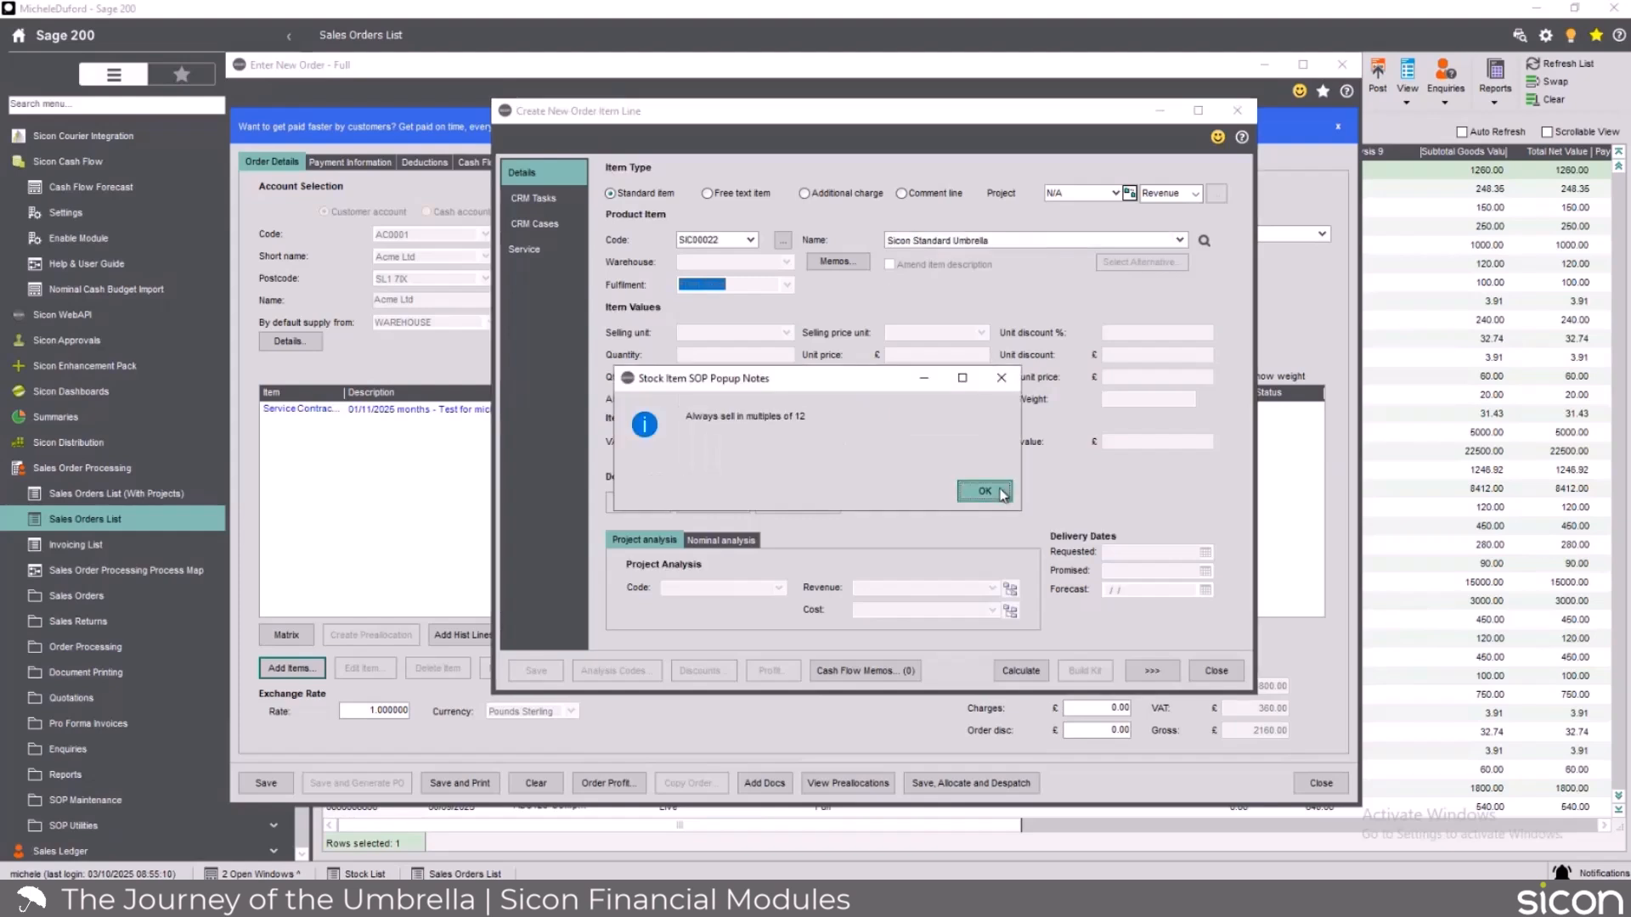
left_click(1003, 493)
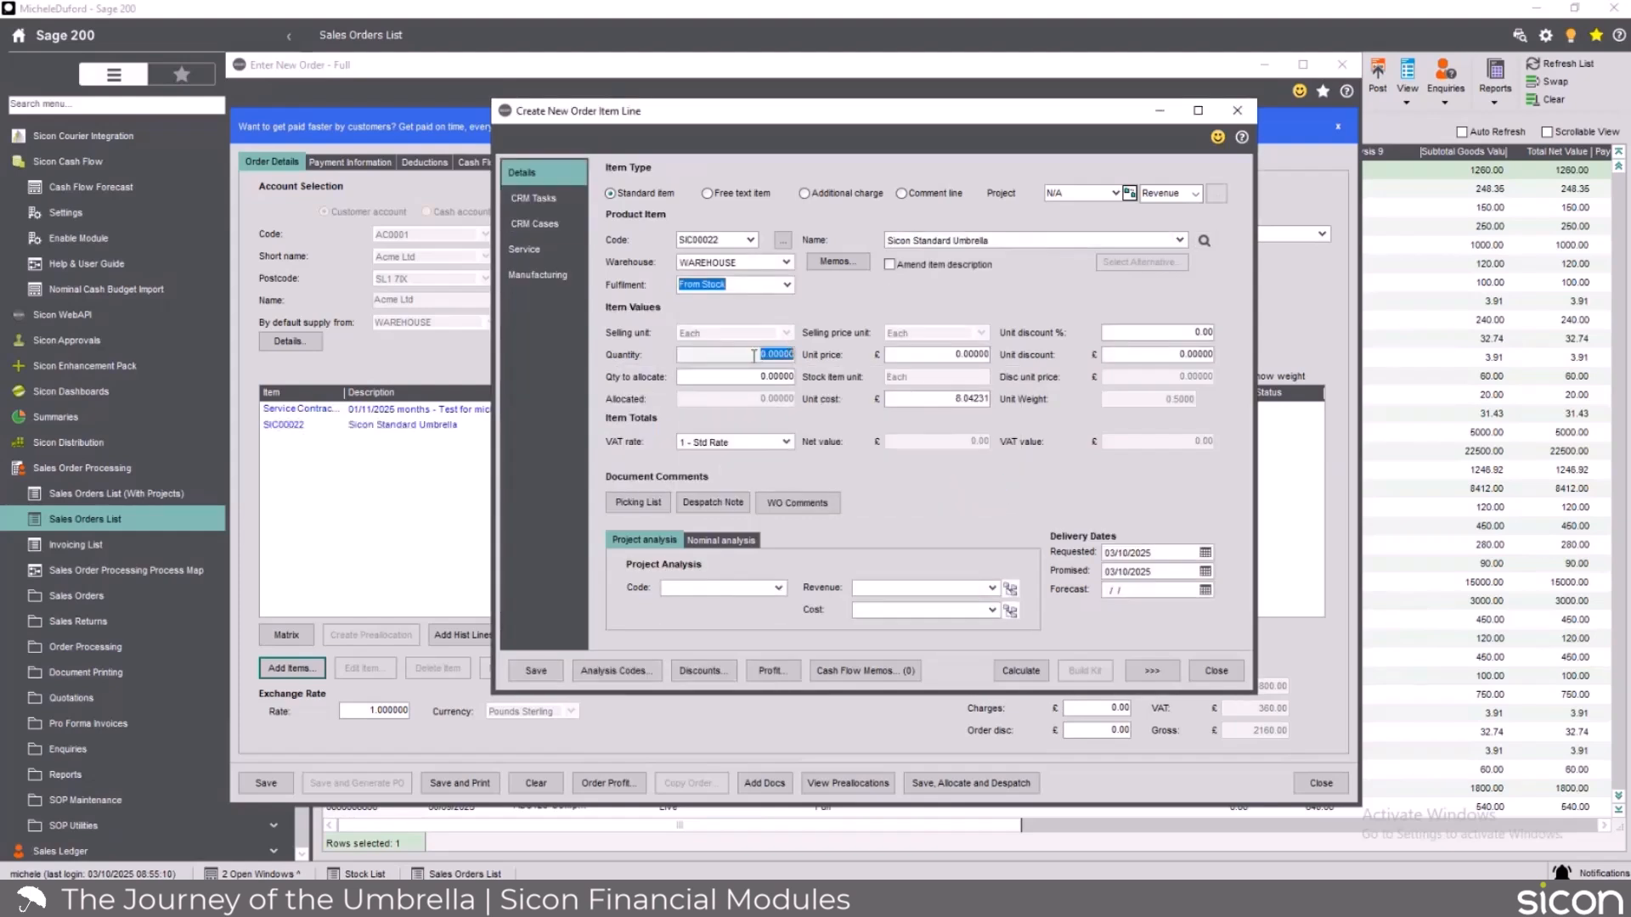
type("1")
key("Tab")
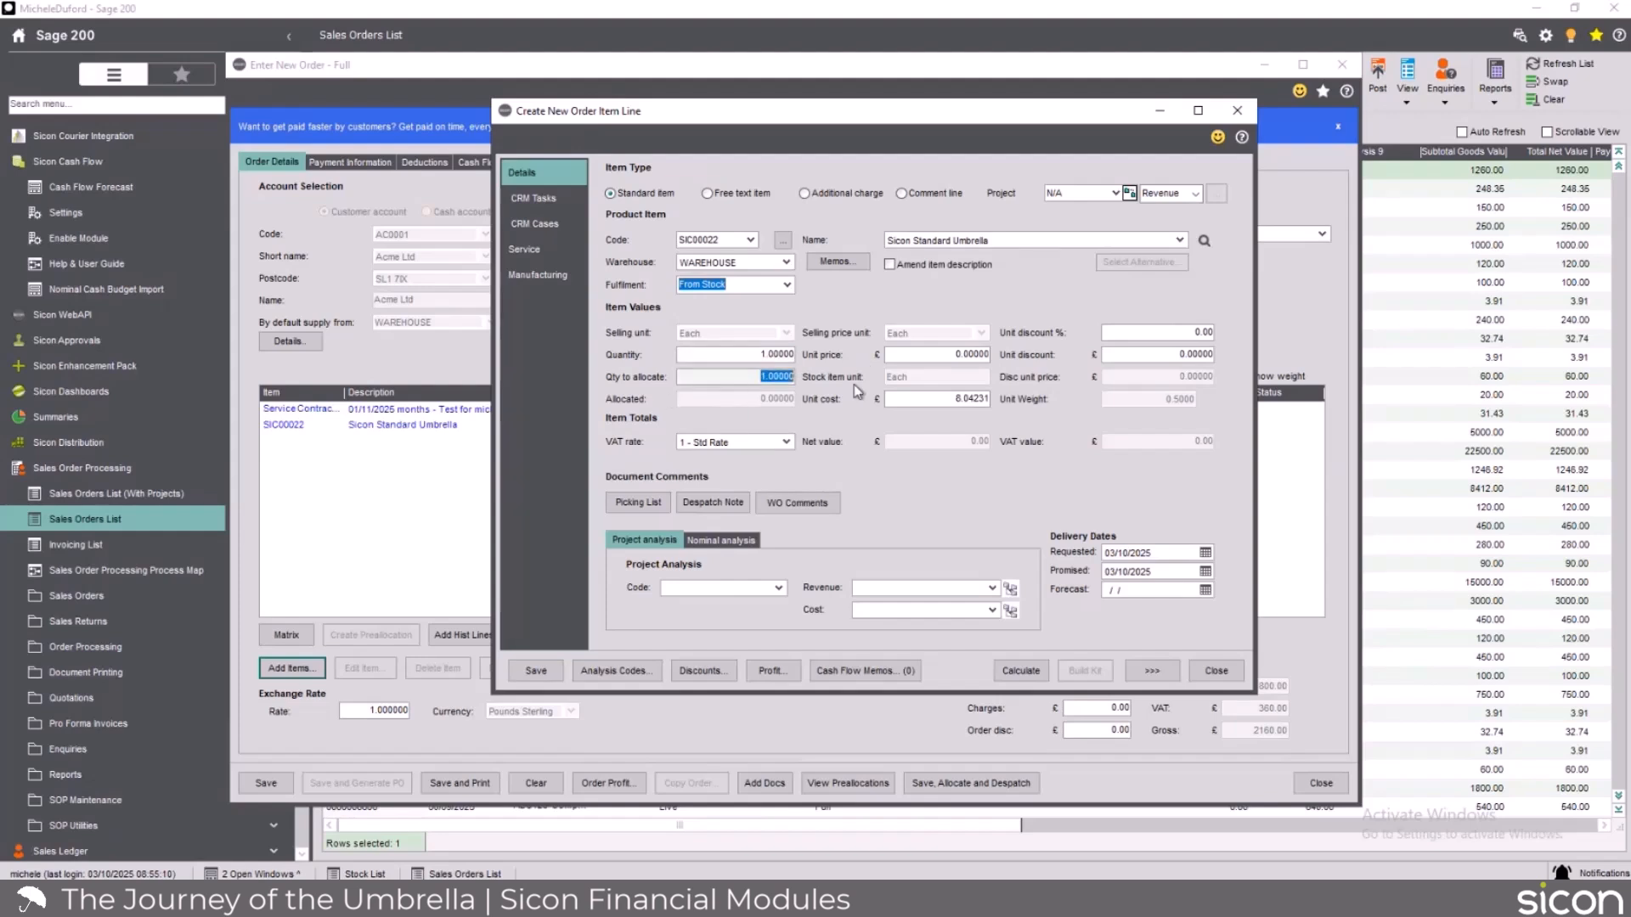
left_click(936, 362)
type("150")
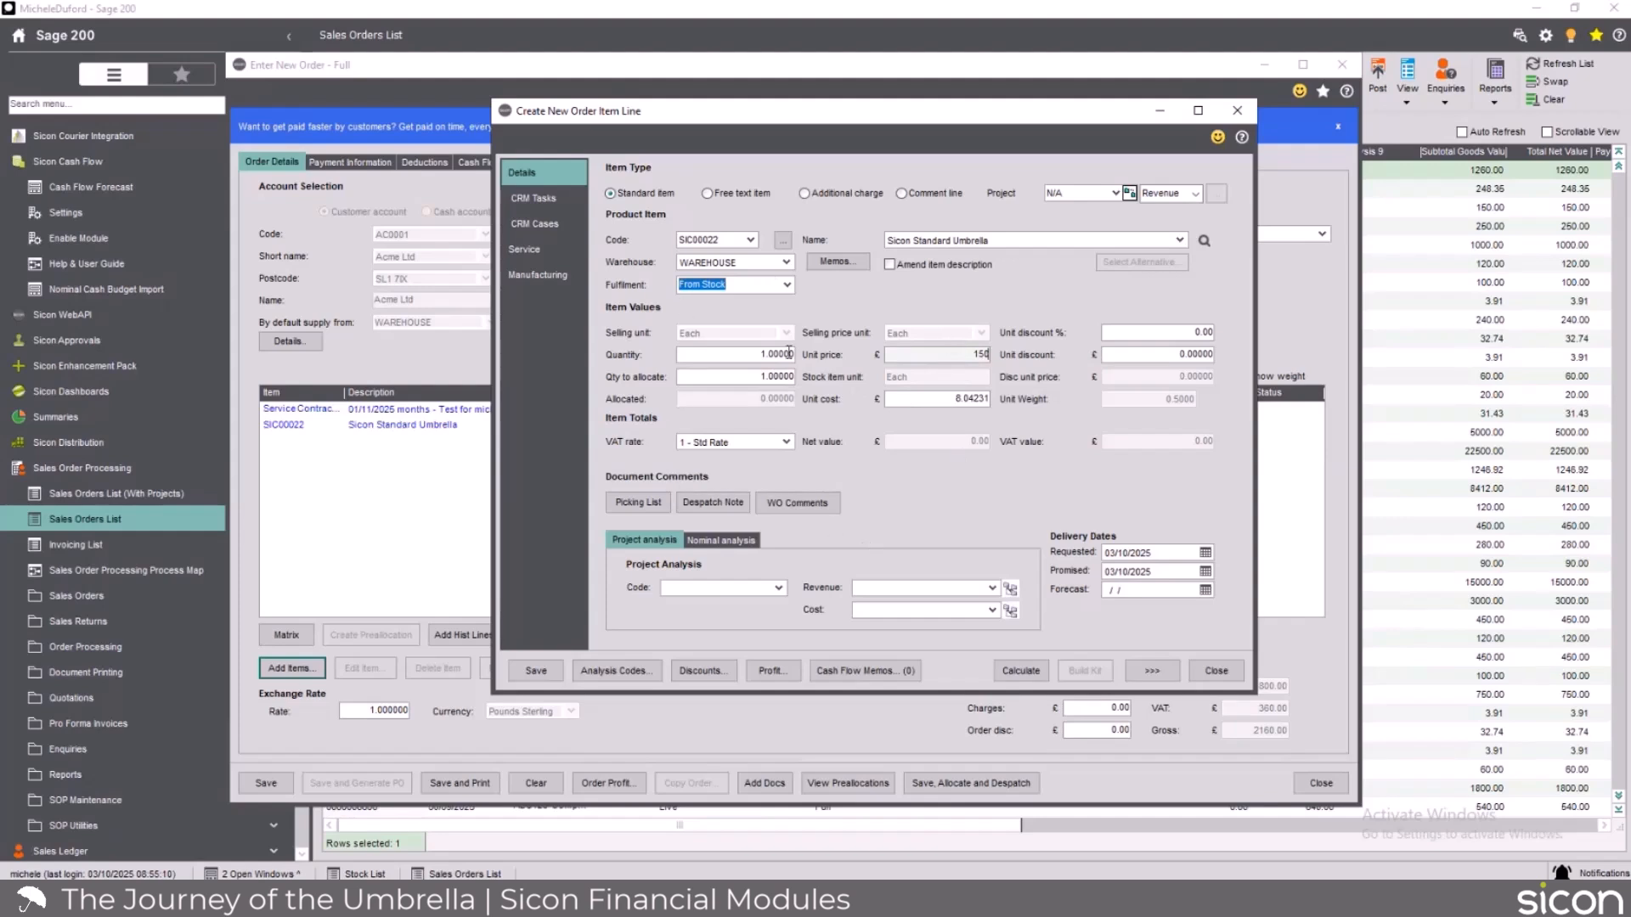
Check the Sicon Standard Umbrella line's service settings, then save it without using the contract prices or outstanding reserves.
left_click(523, 252)
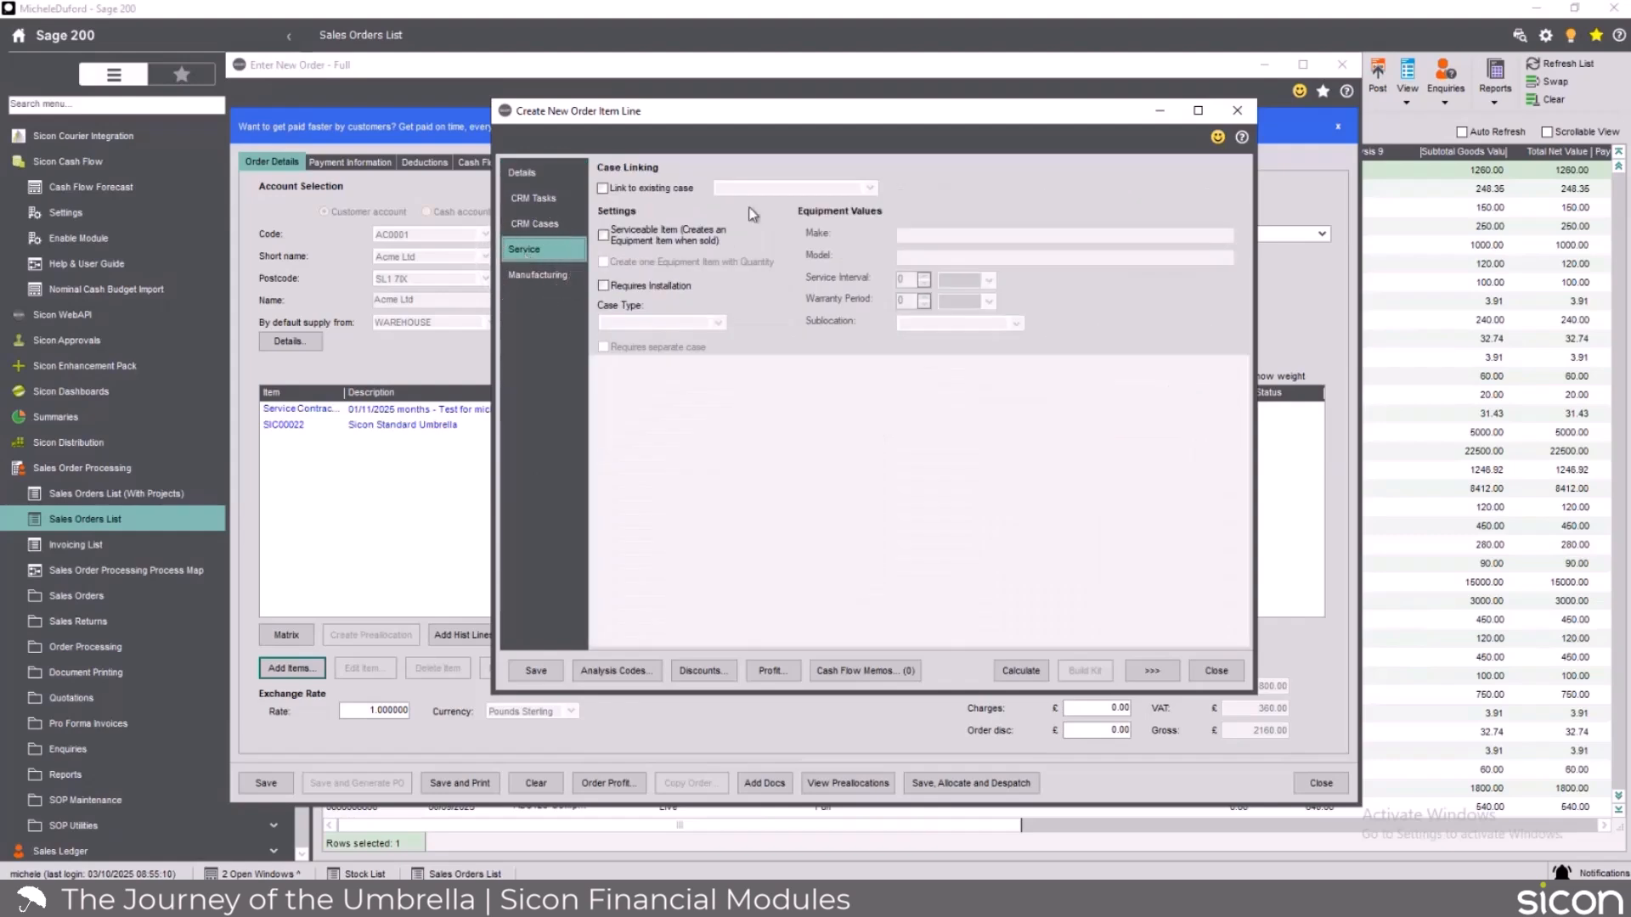
left_click(532, 175)
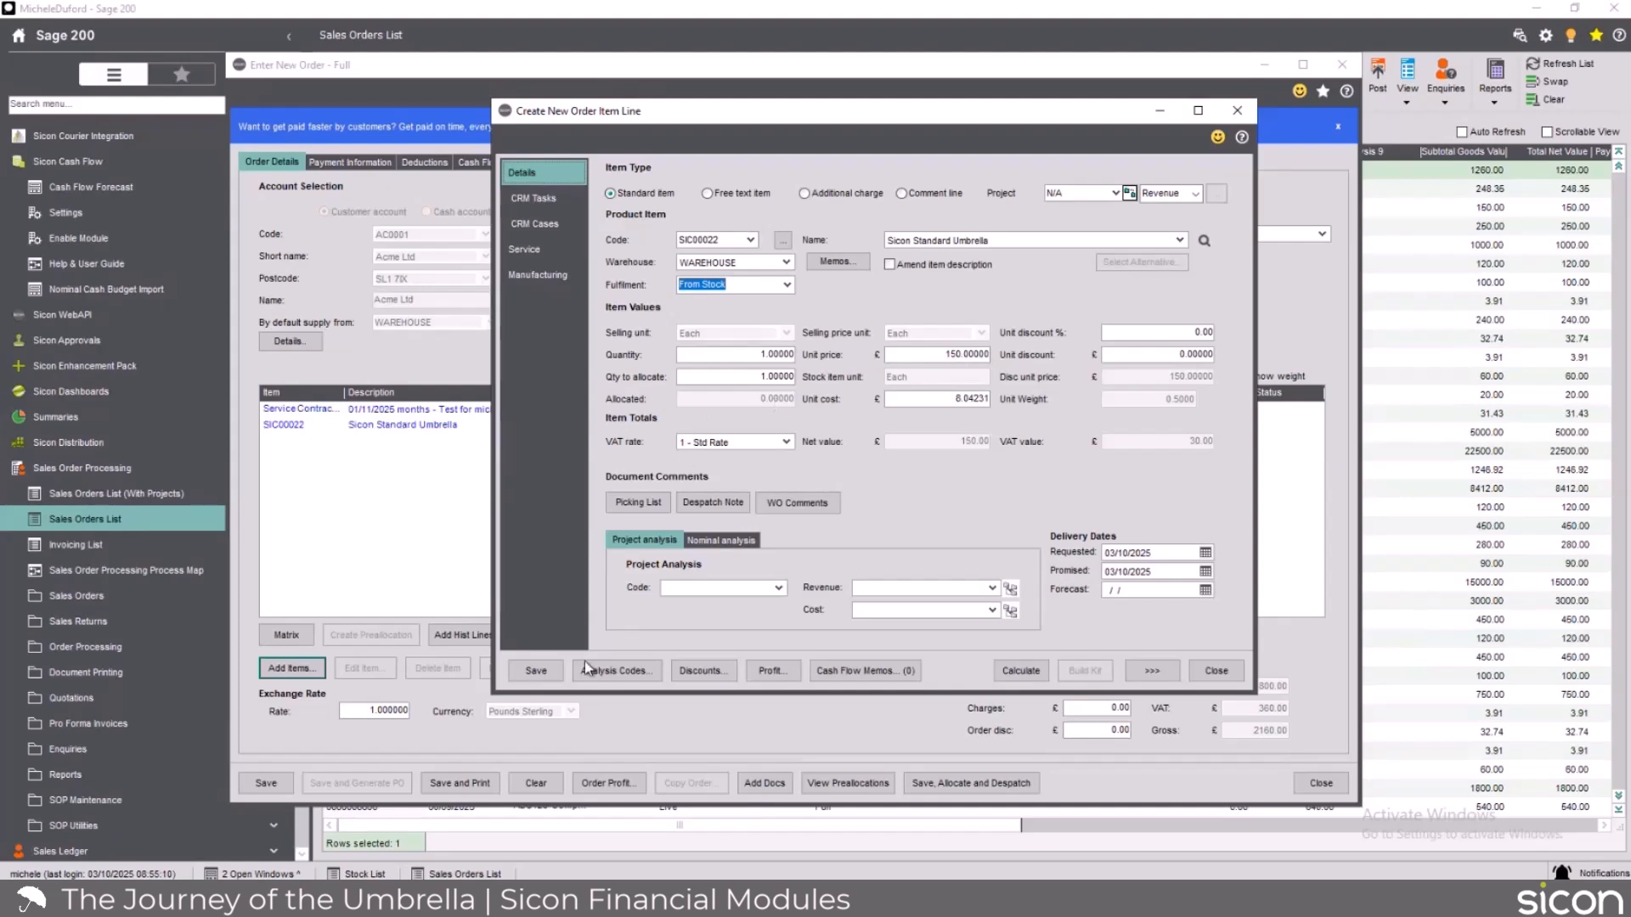
left_click(550, 679)
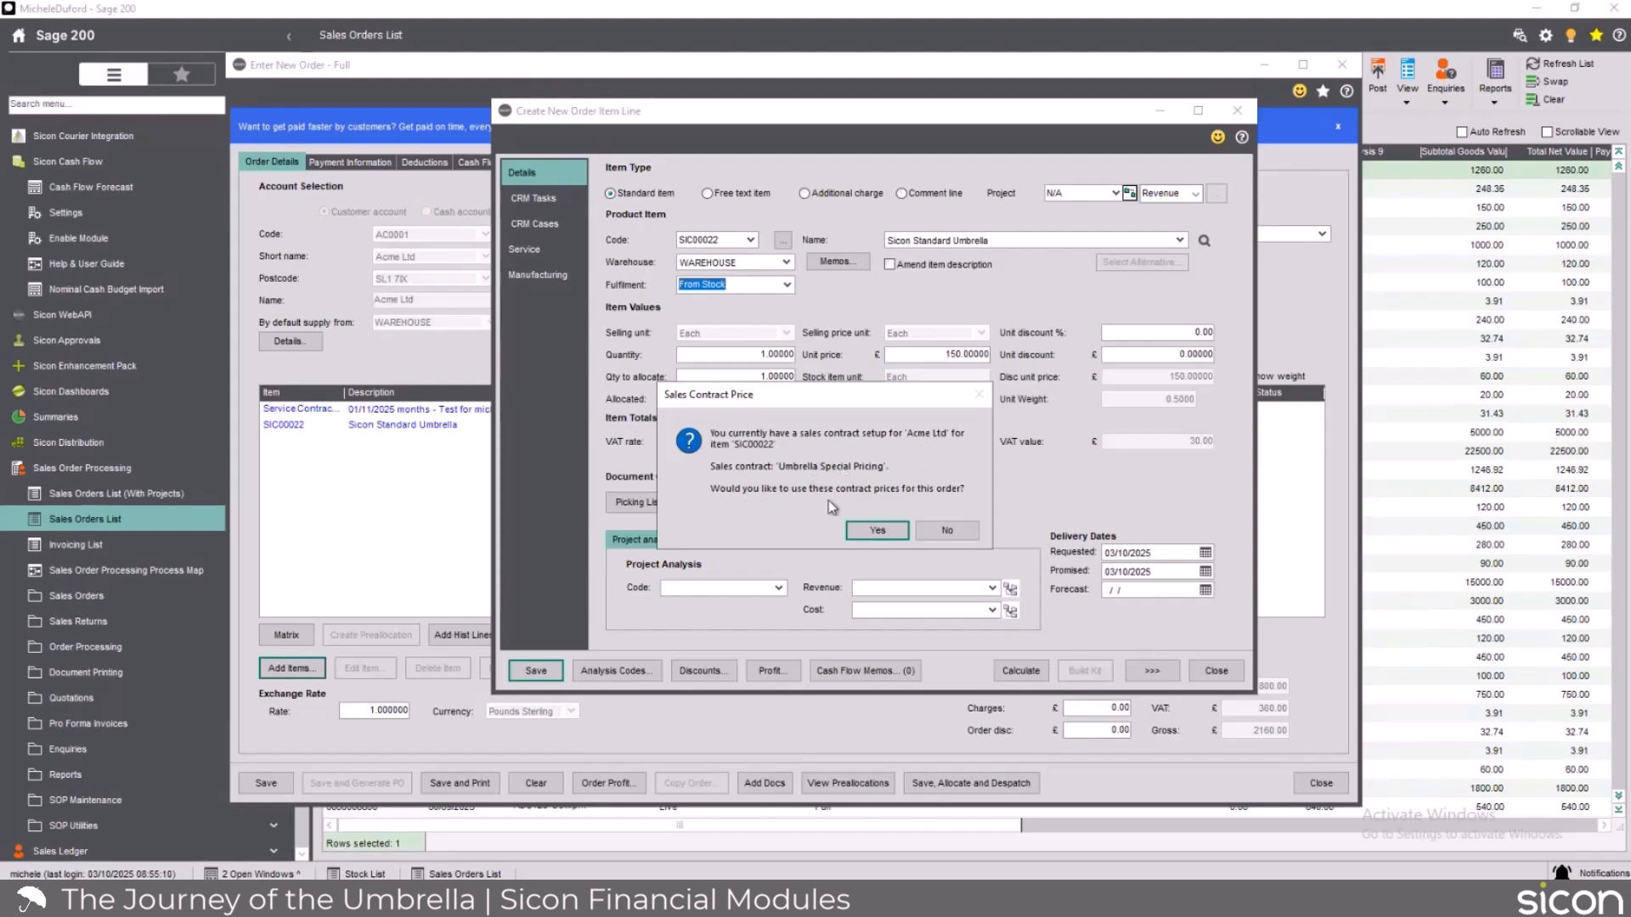
left_click(938, 529)
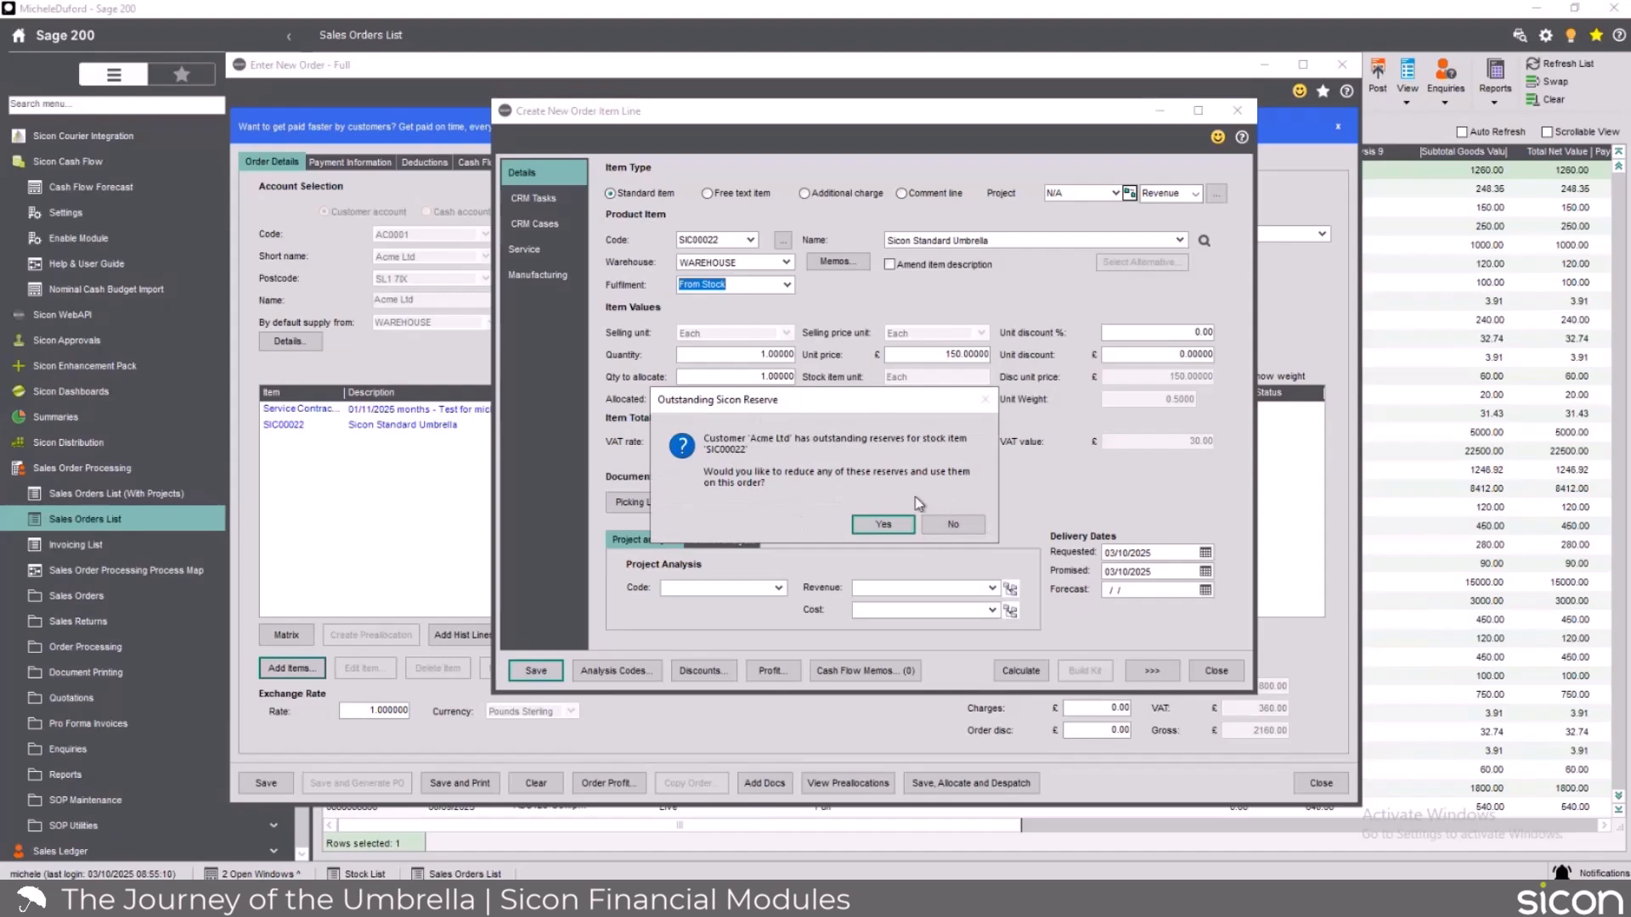
left_click(952, 528)
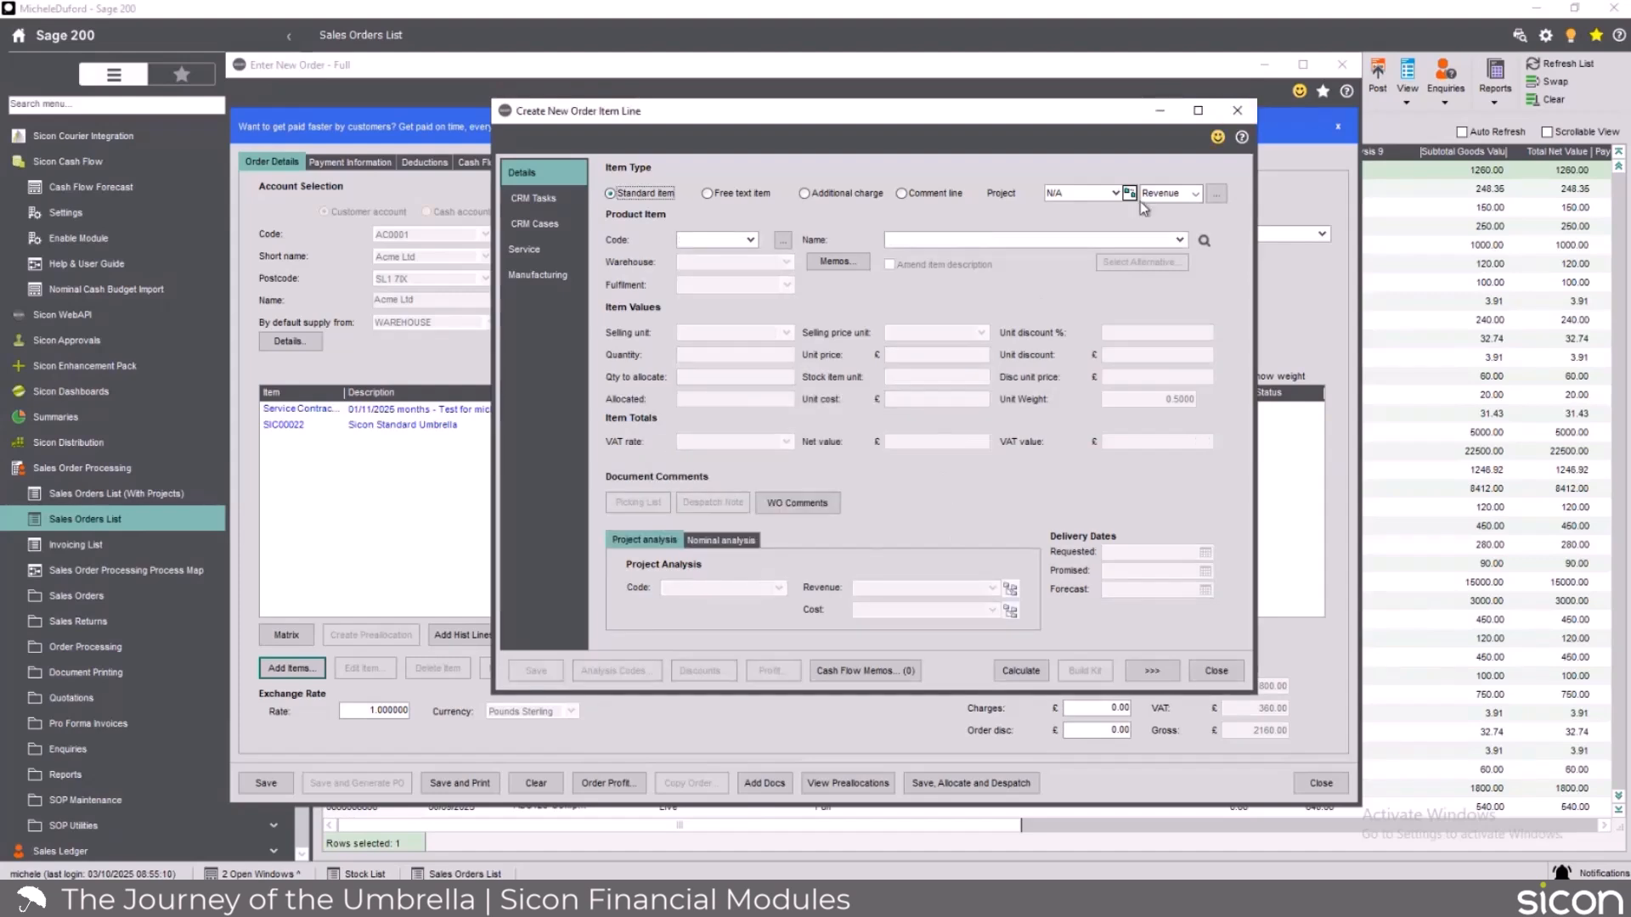
left_click(985, 491)
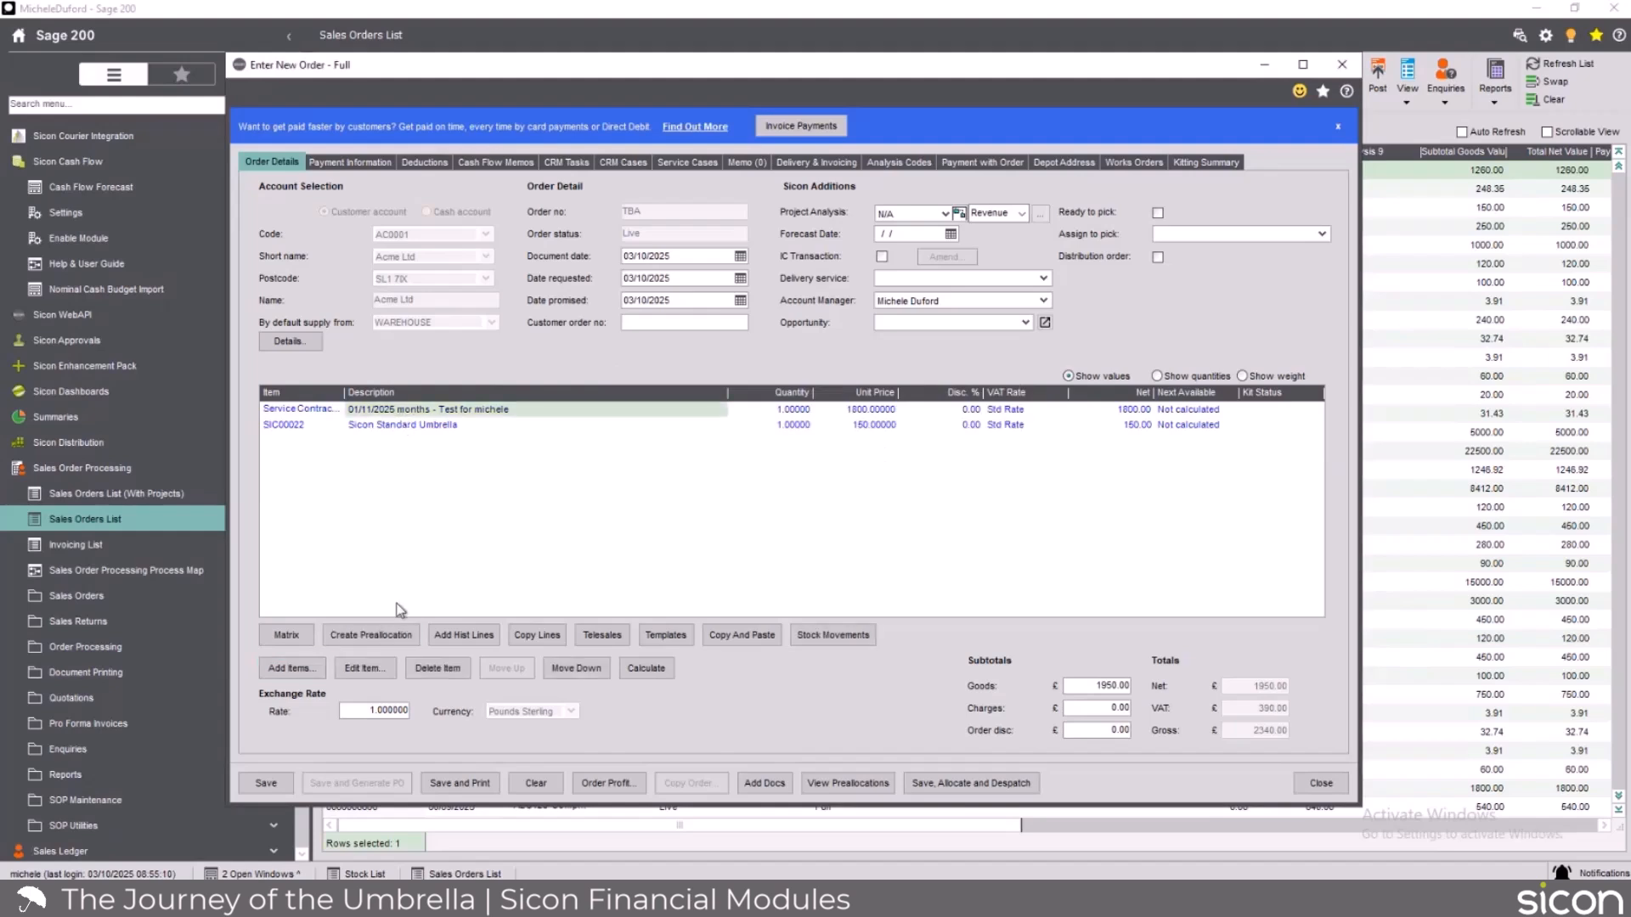
Reopen the service contract line to examine its assigned project, and close it without saving.
left_click(374, 668)
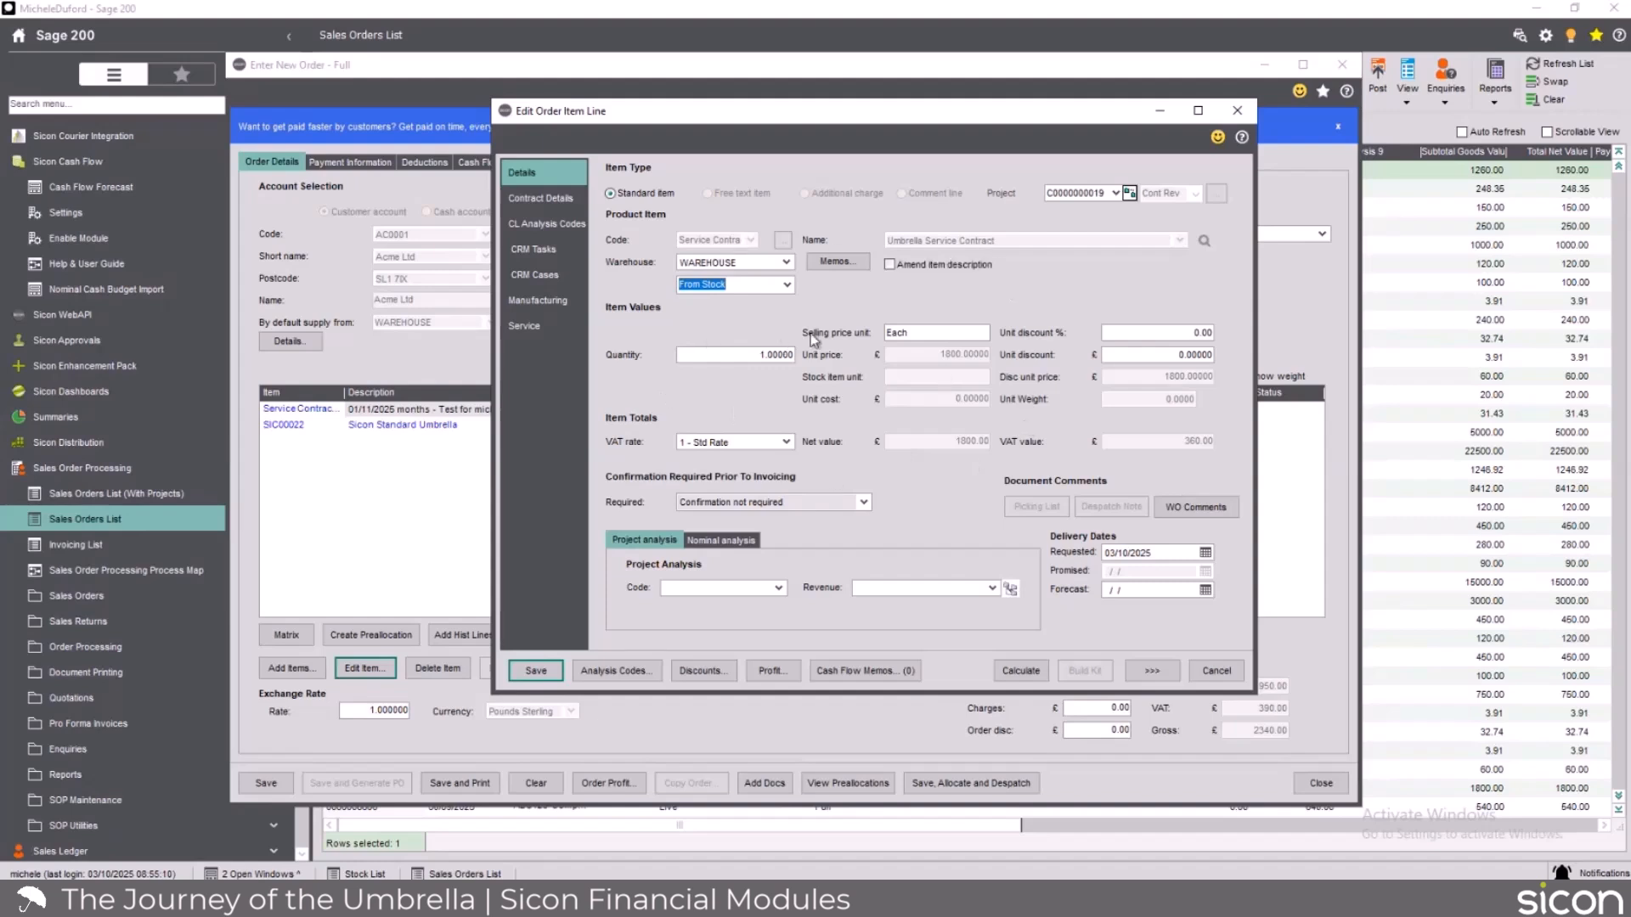
left_click(1216, 673)
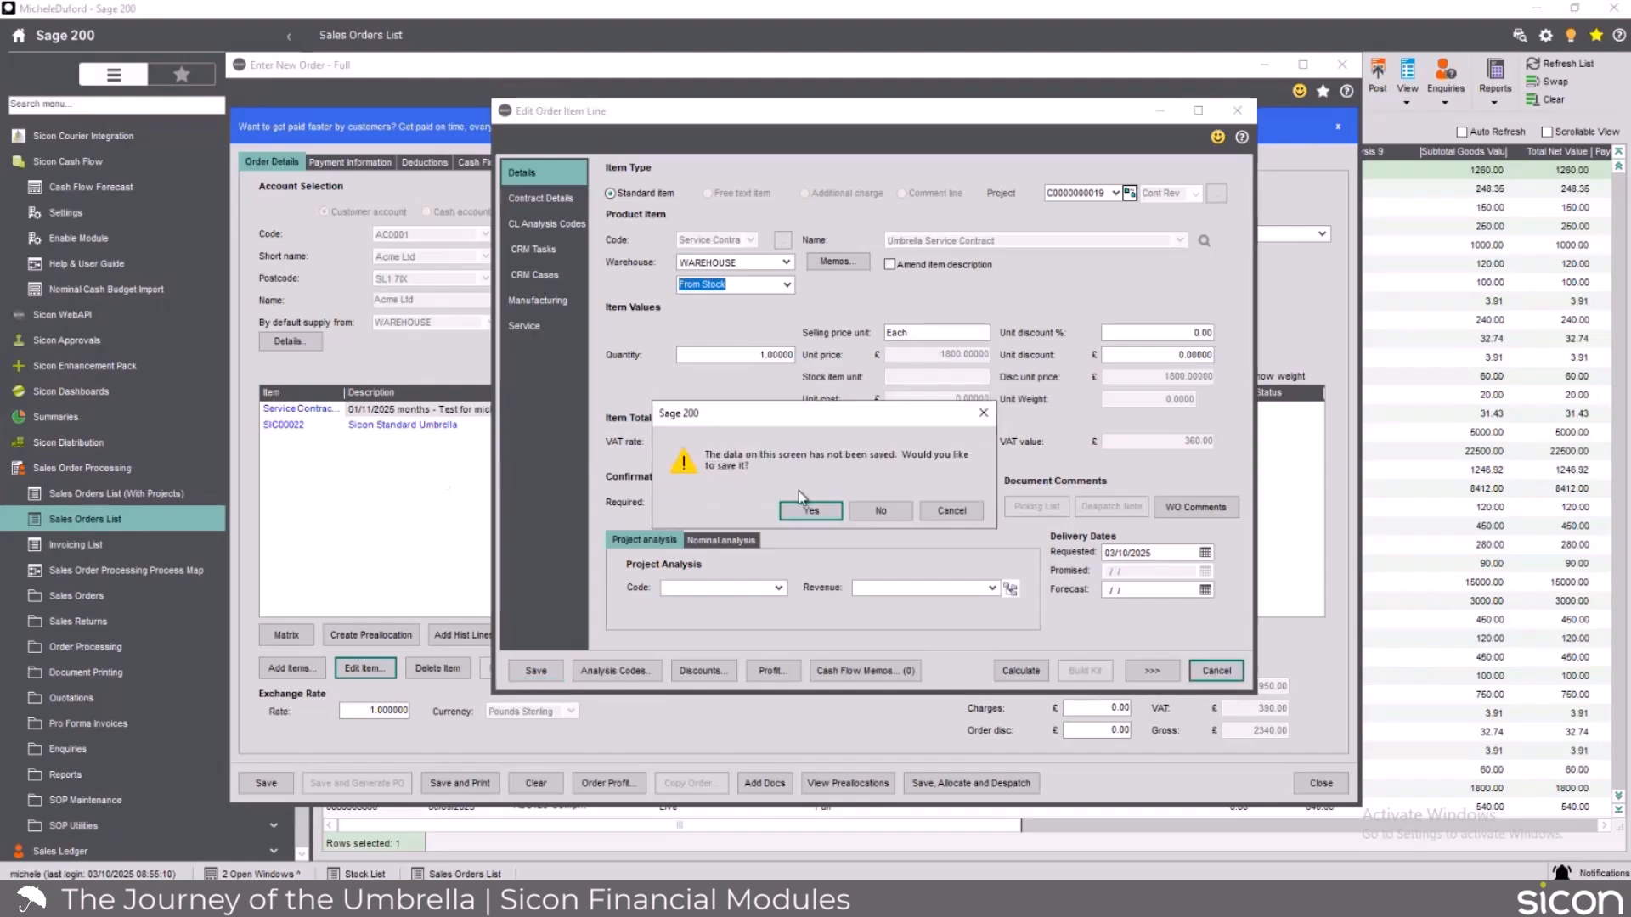
left_click(859, 508)
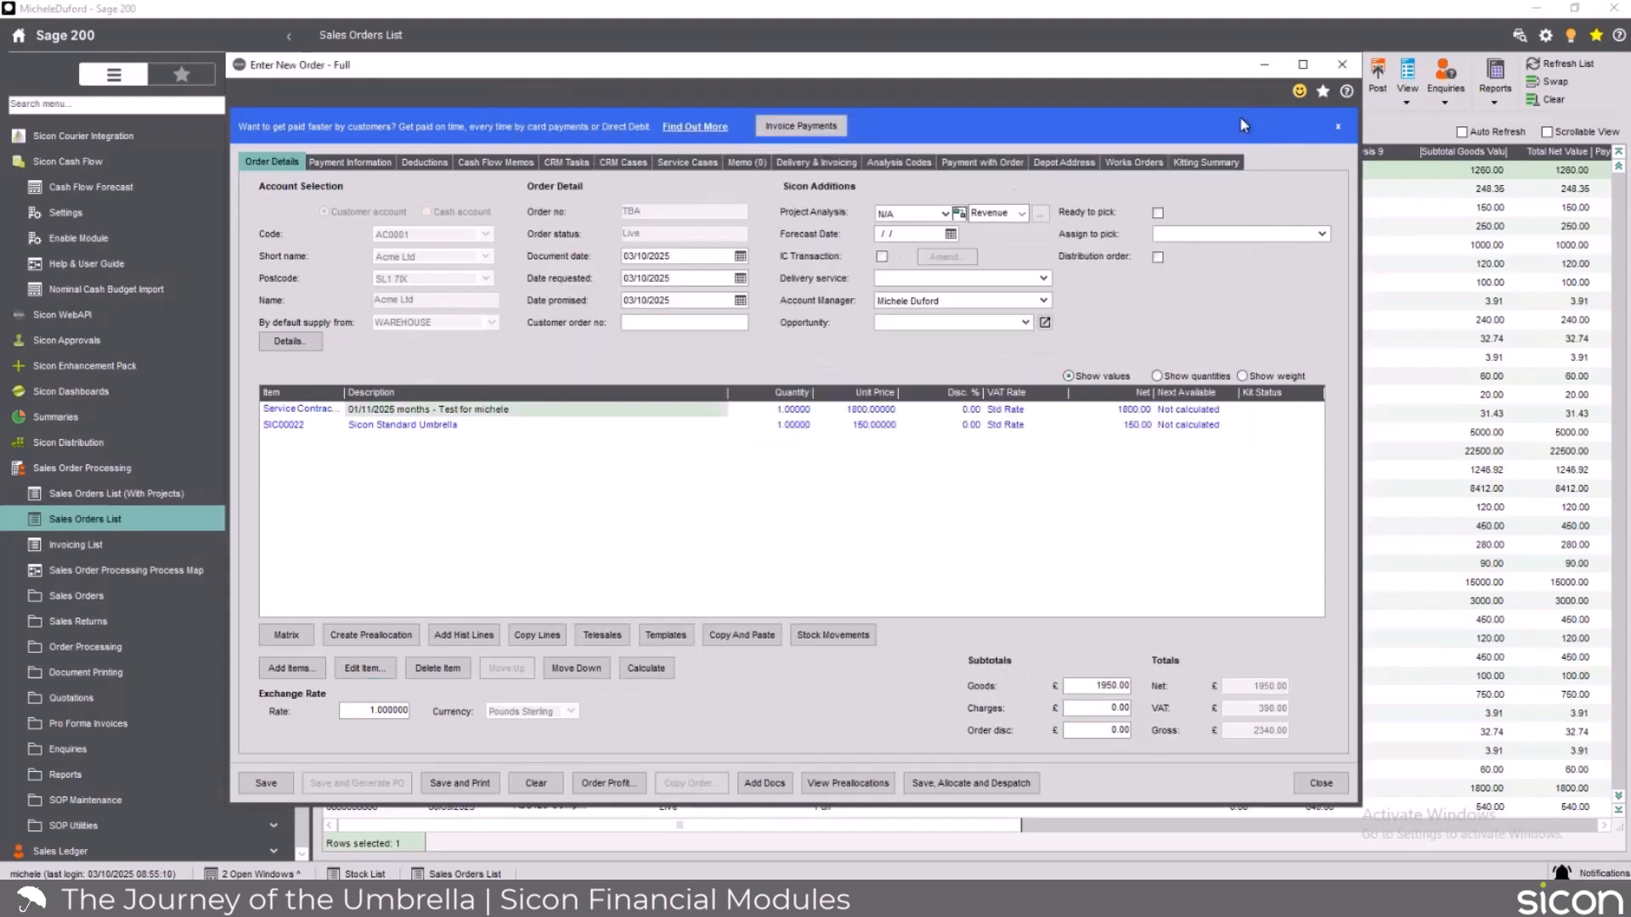
left_click(417, 431)
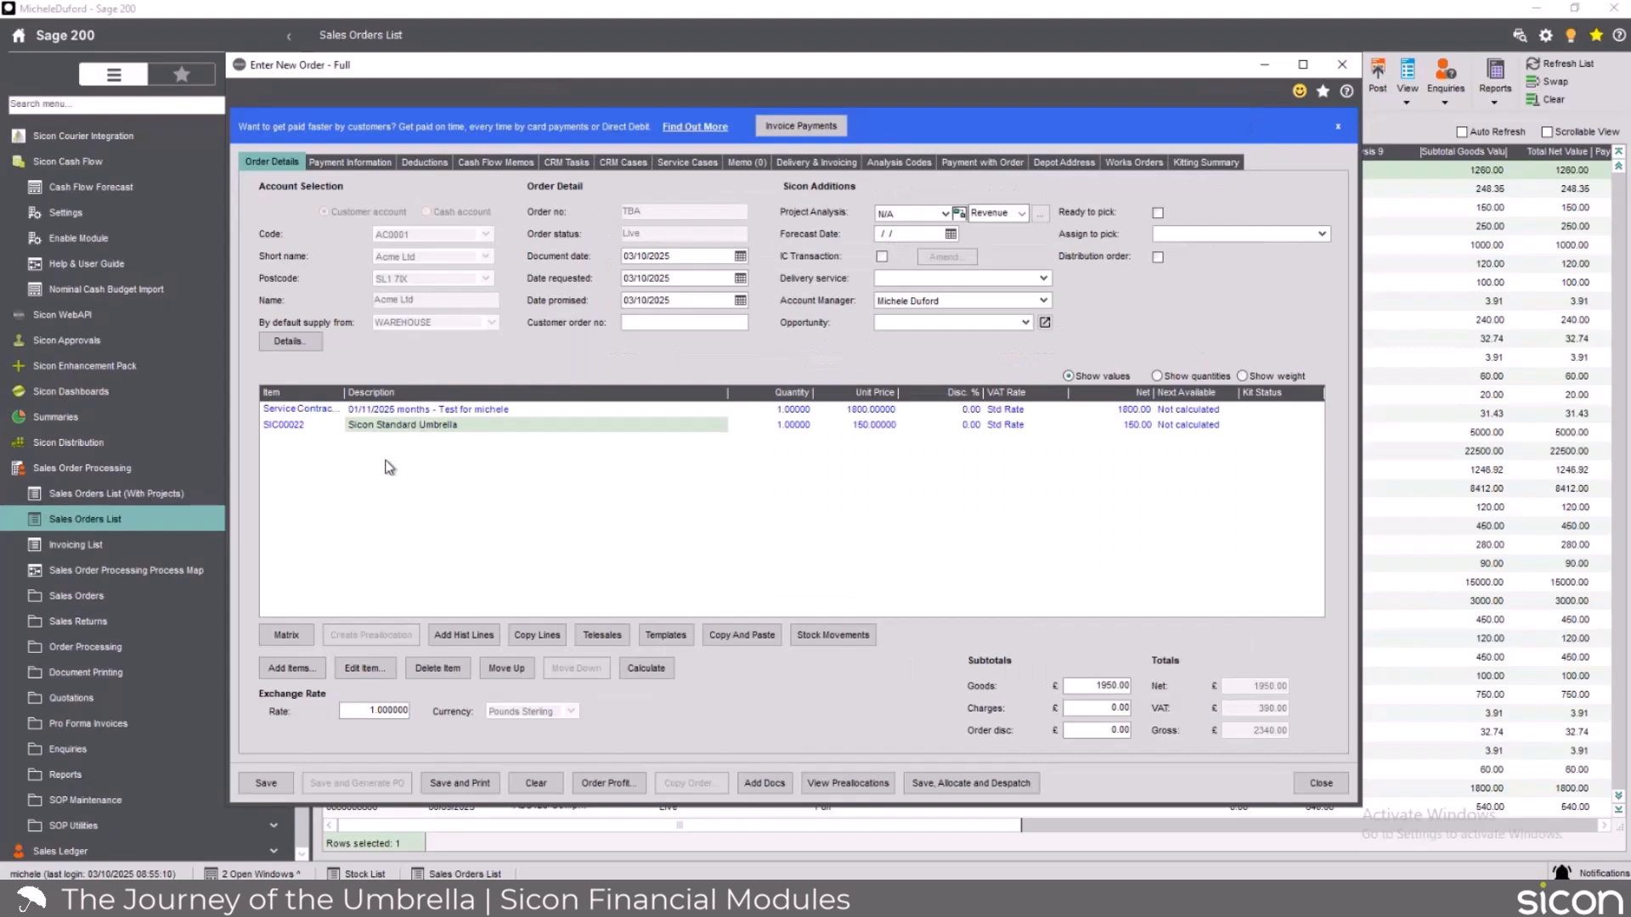
Start a line for Super Duper Sicon Umbrella with quantity 1 and a unit price of 150.
left_click(293, 669)
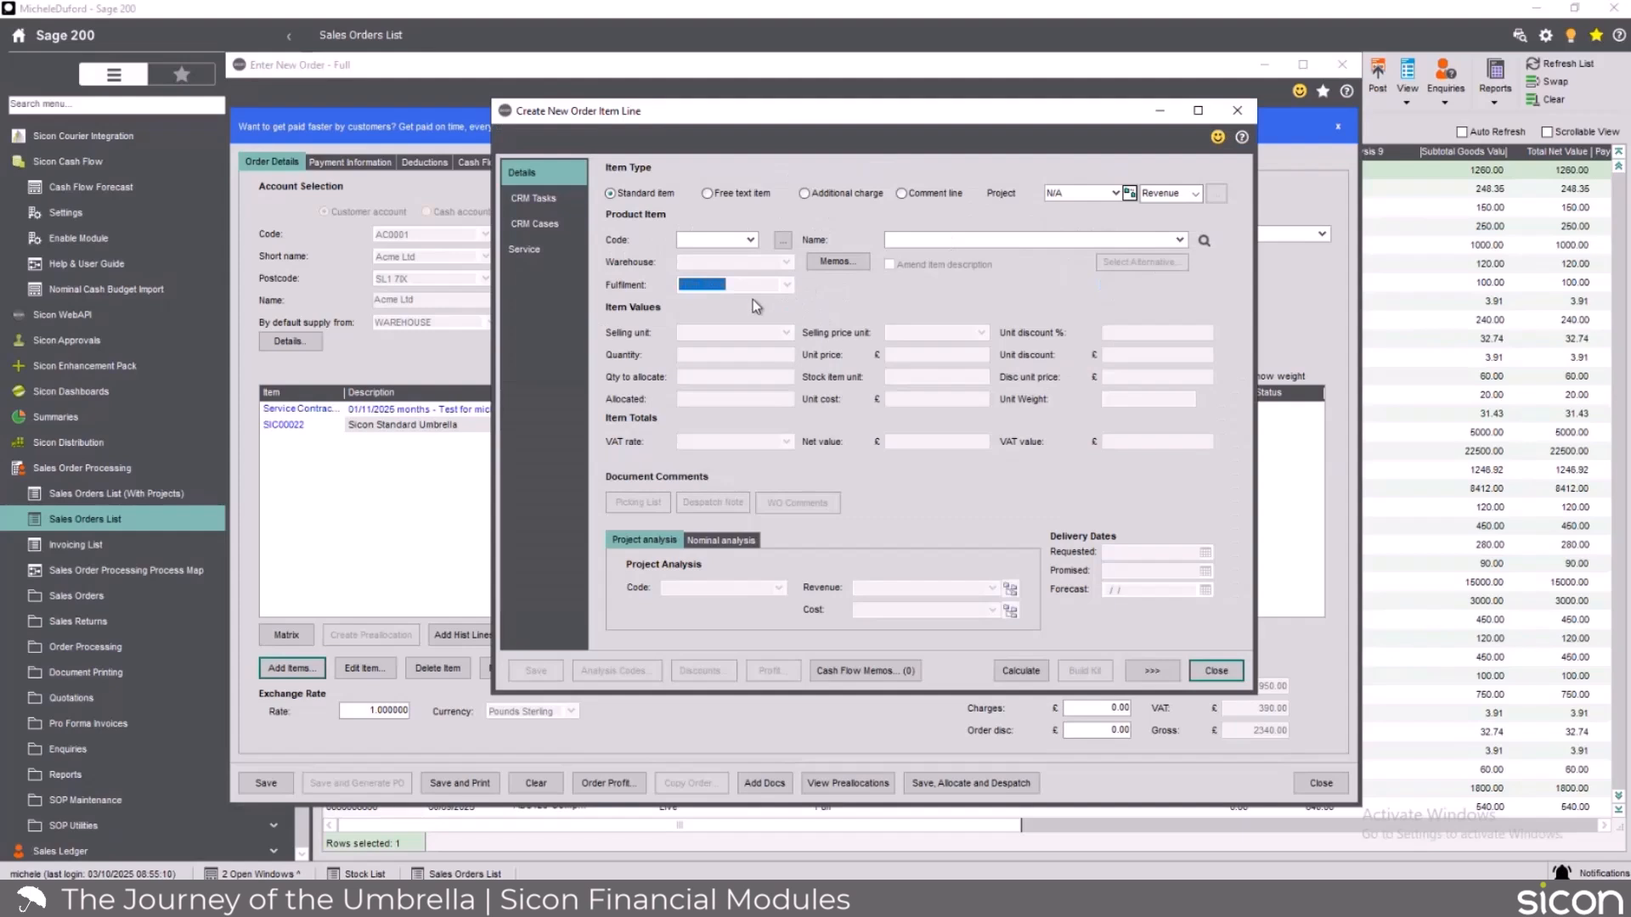
left_click(895, 241)
type("S")
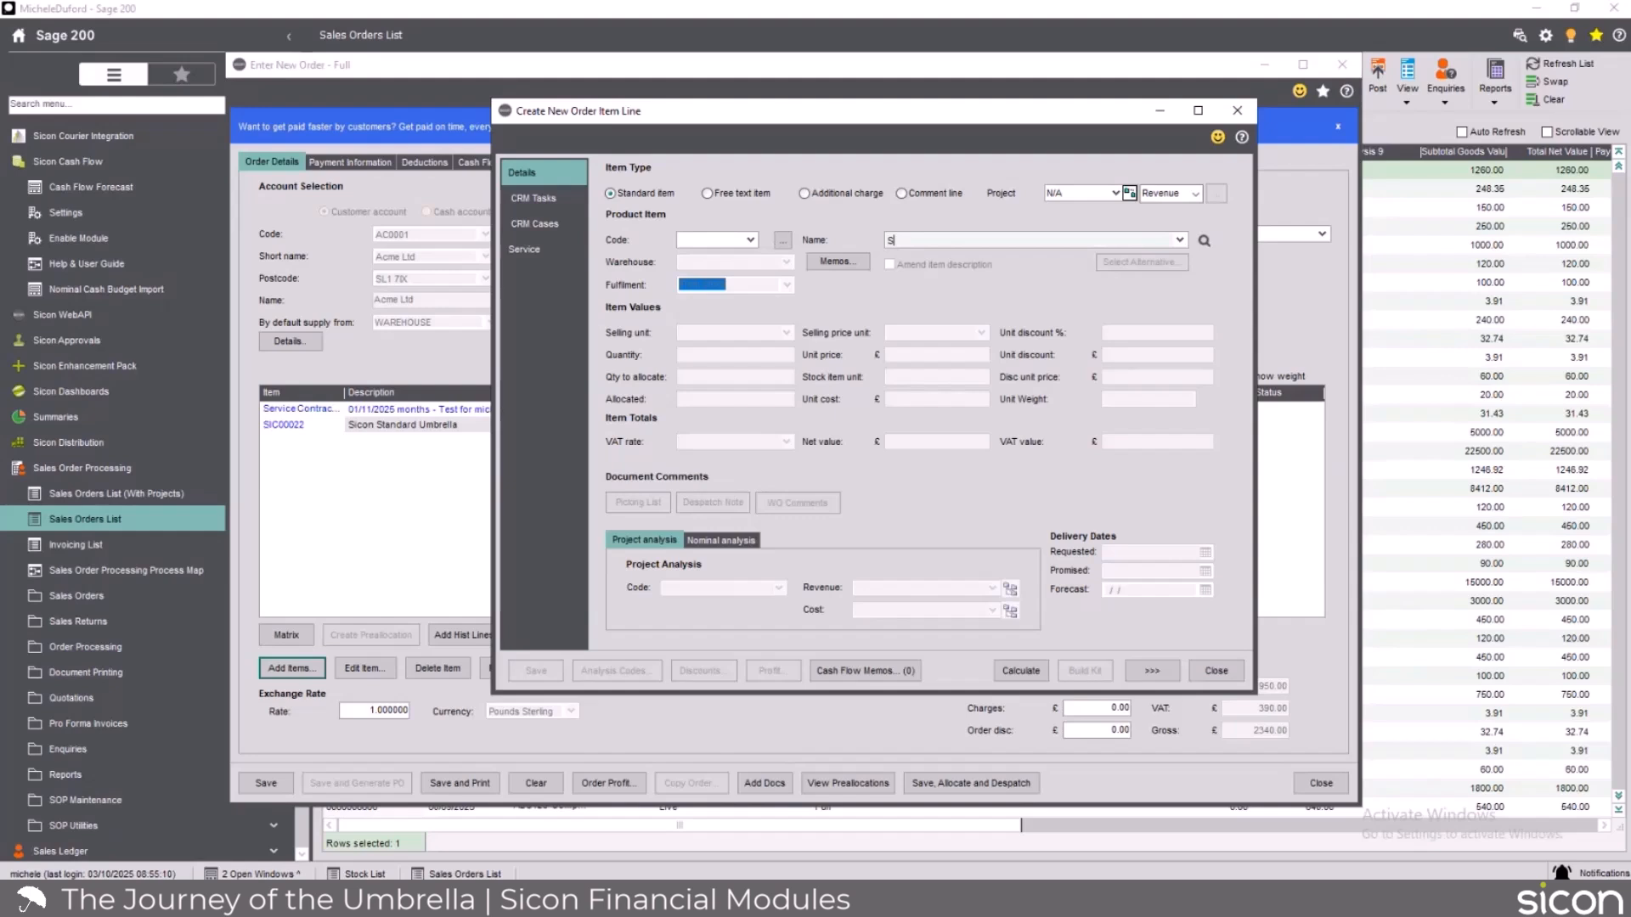
type("u")
left_click(1176, 293)
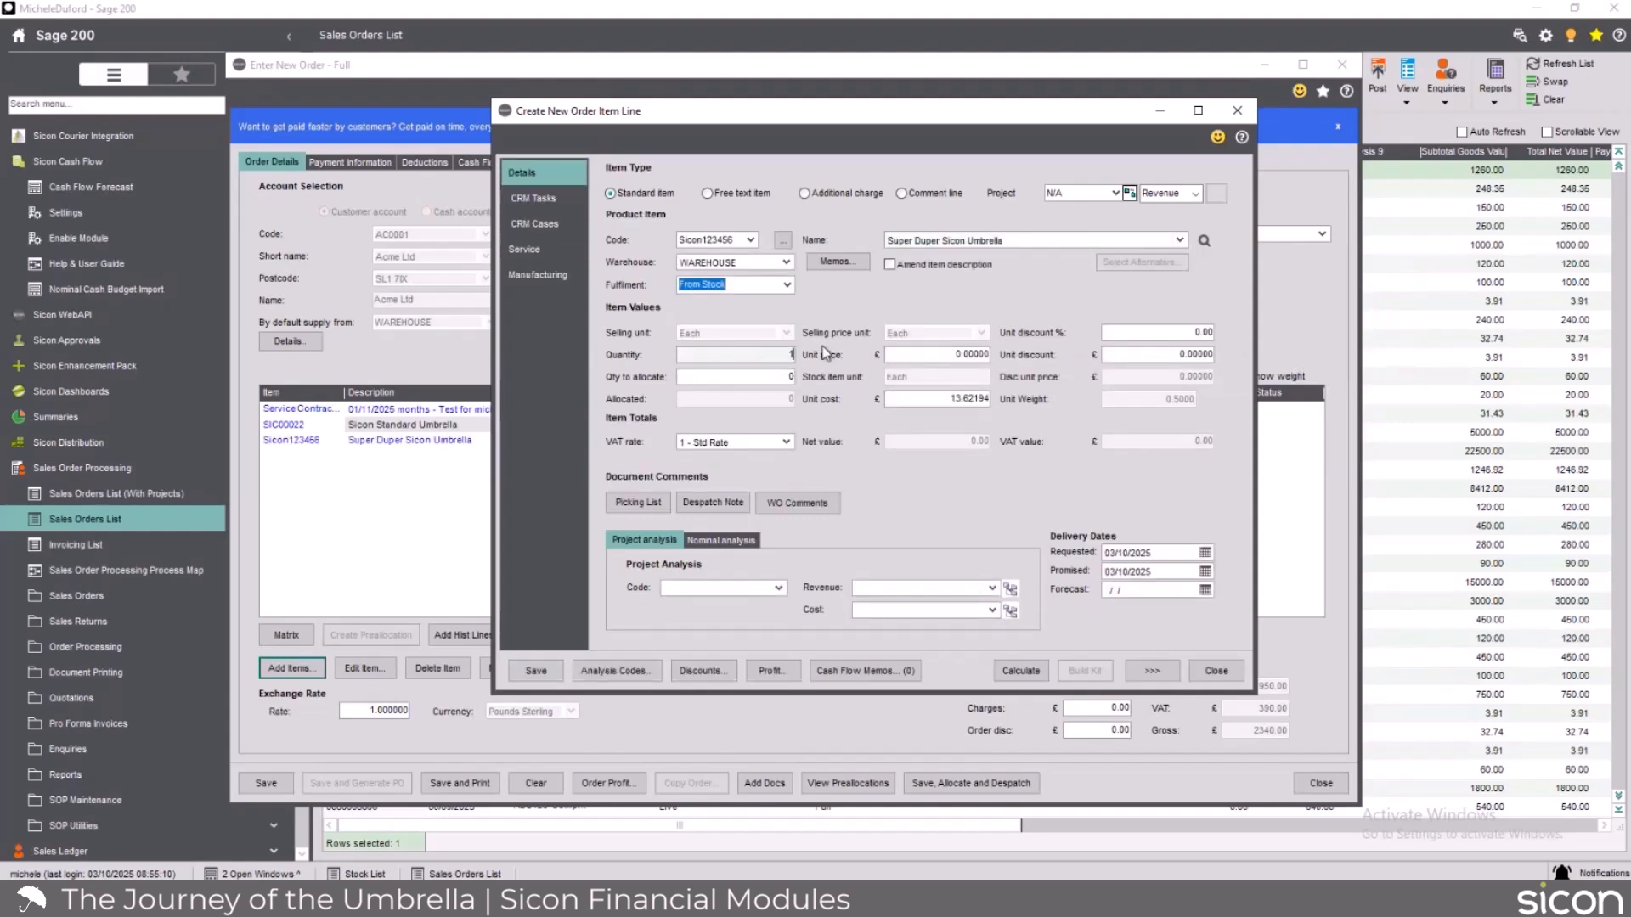
key("Tab")
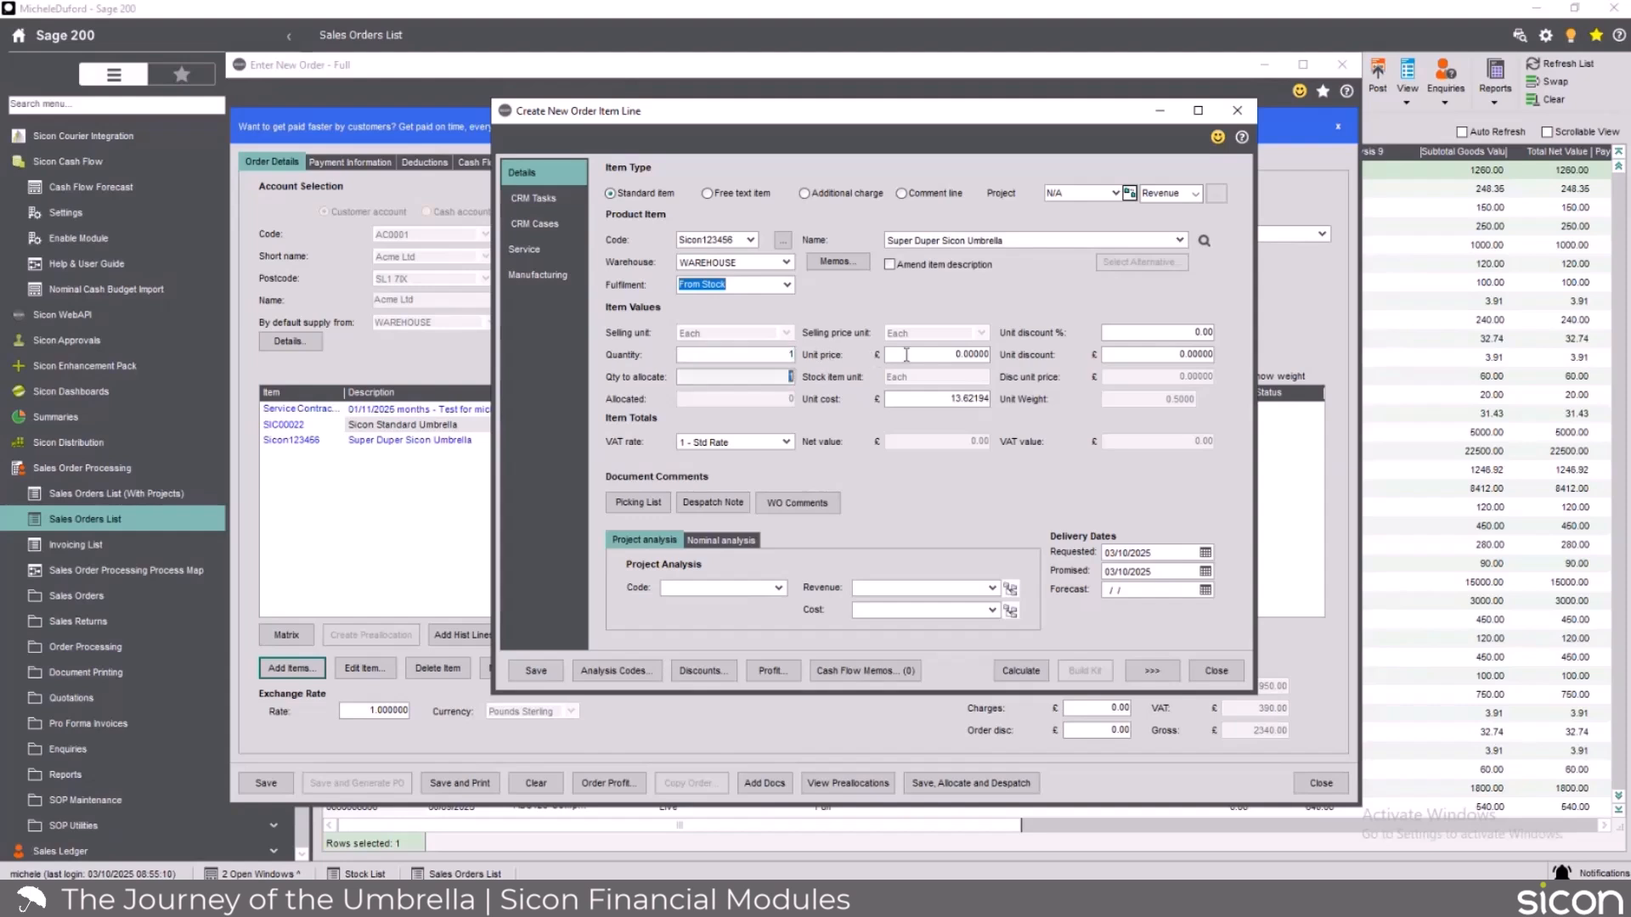
key("Tab")
type("150")
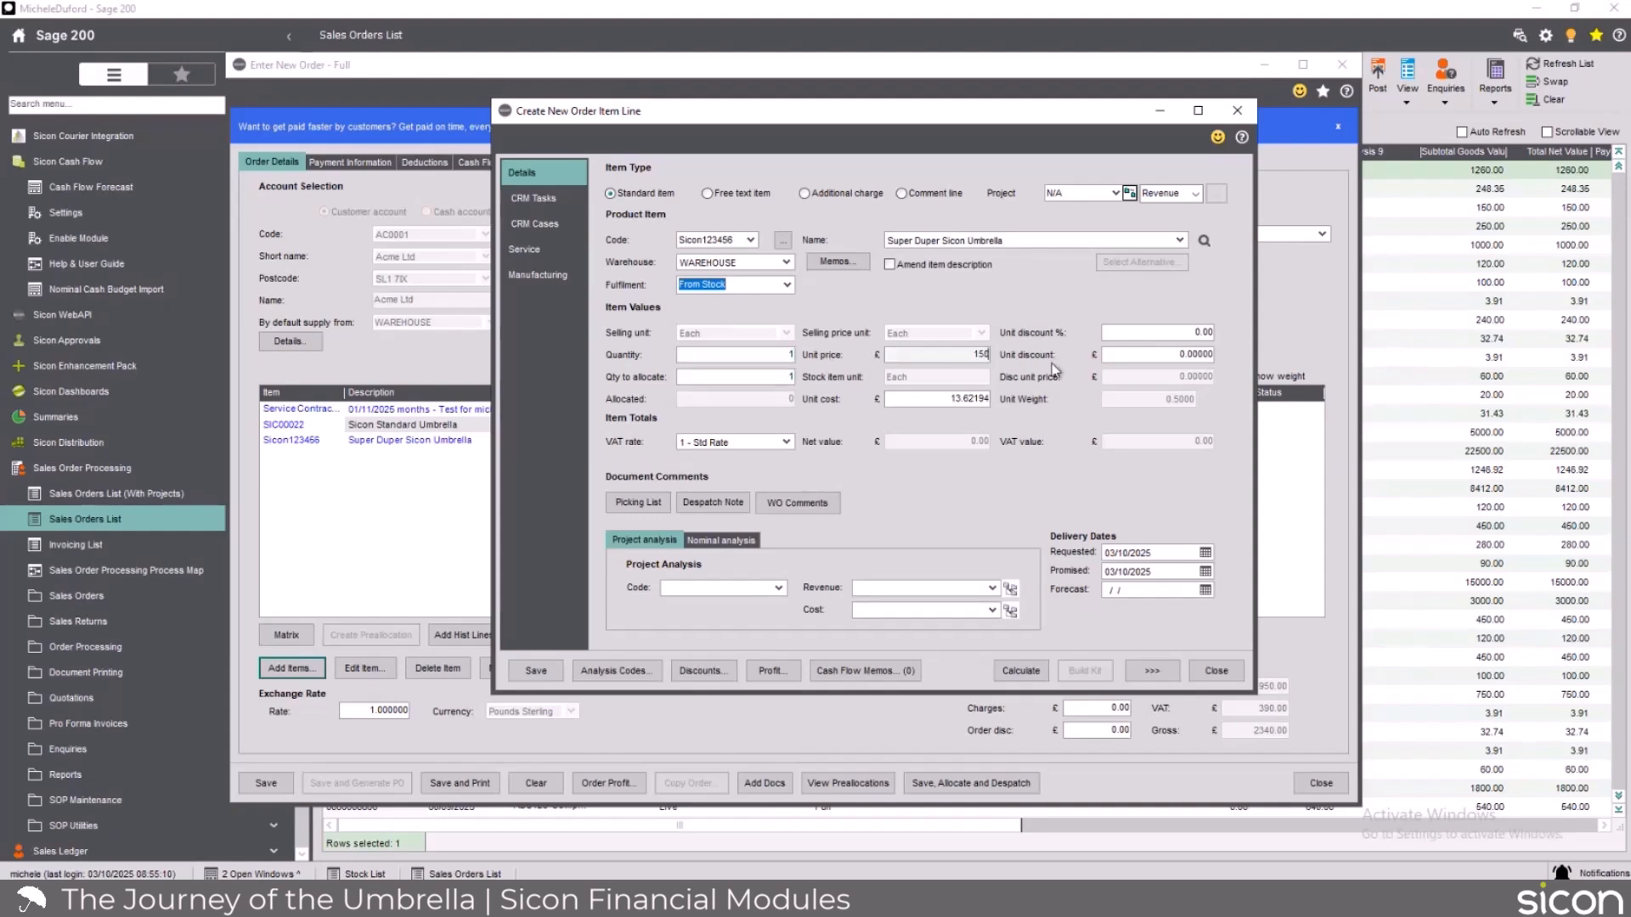
key("Tab")
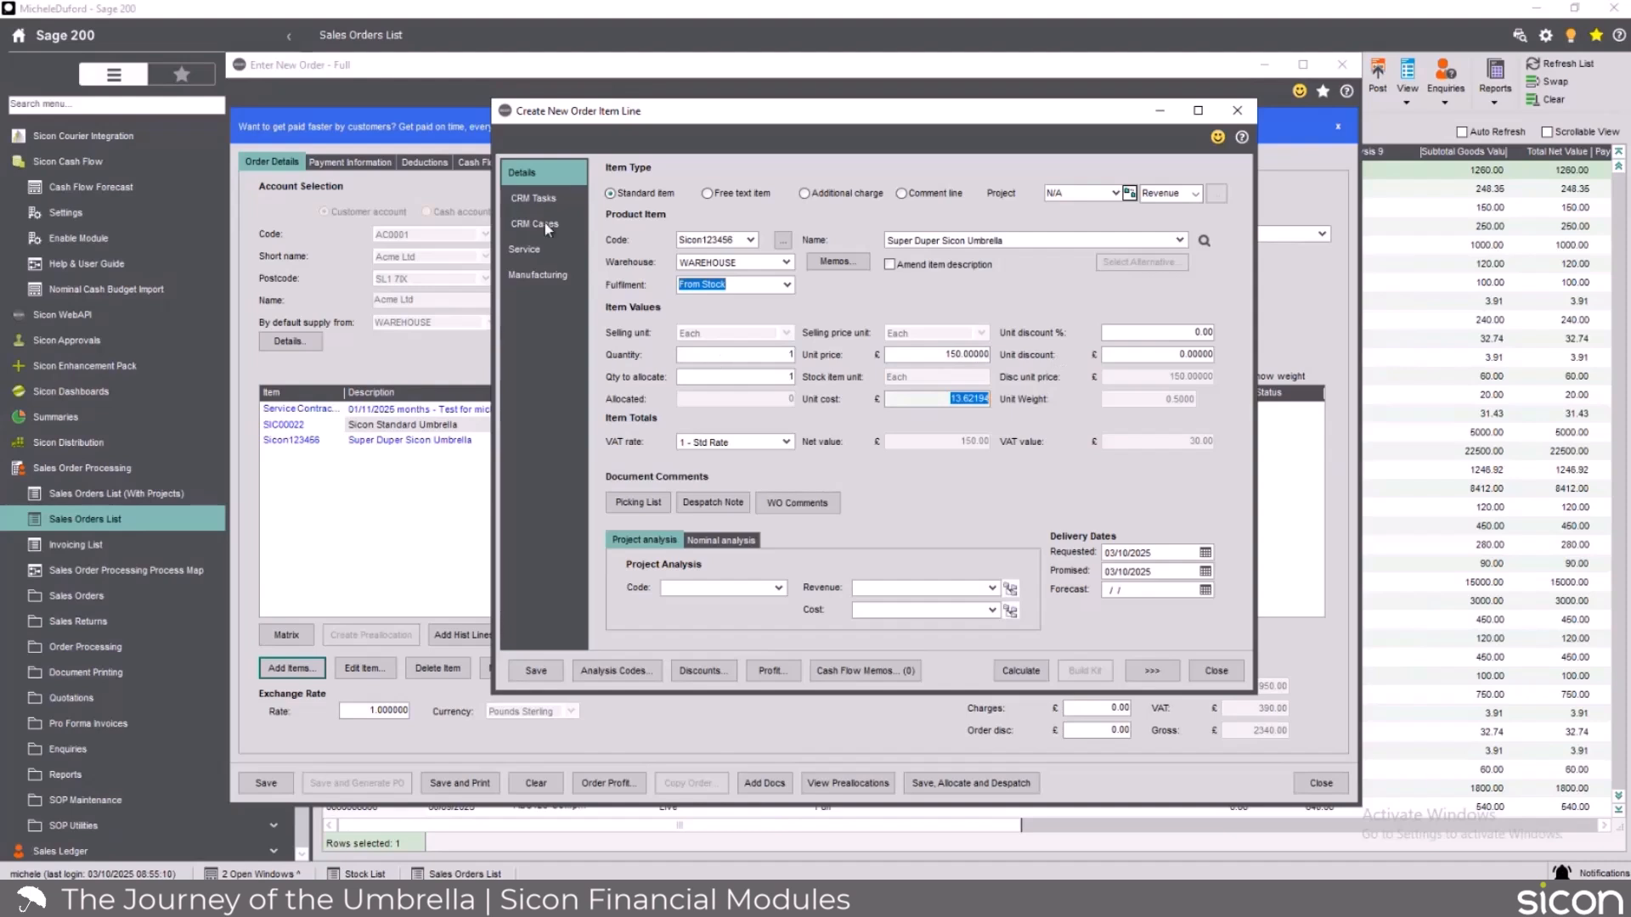
Associate the Super Duper Sicon Umbrella line with the service contract on the current sales order, save it without contract prices, and finish adding lines.
left_click(526, 249)
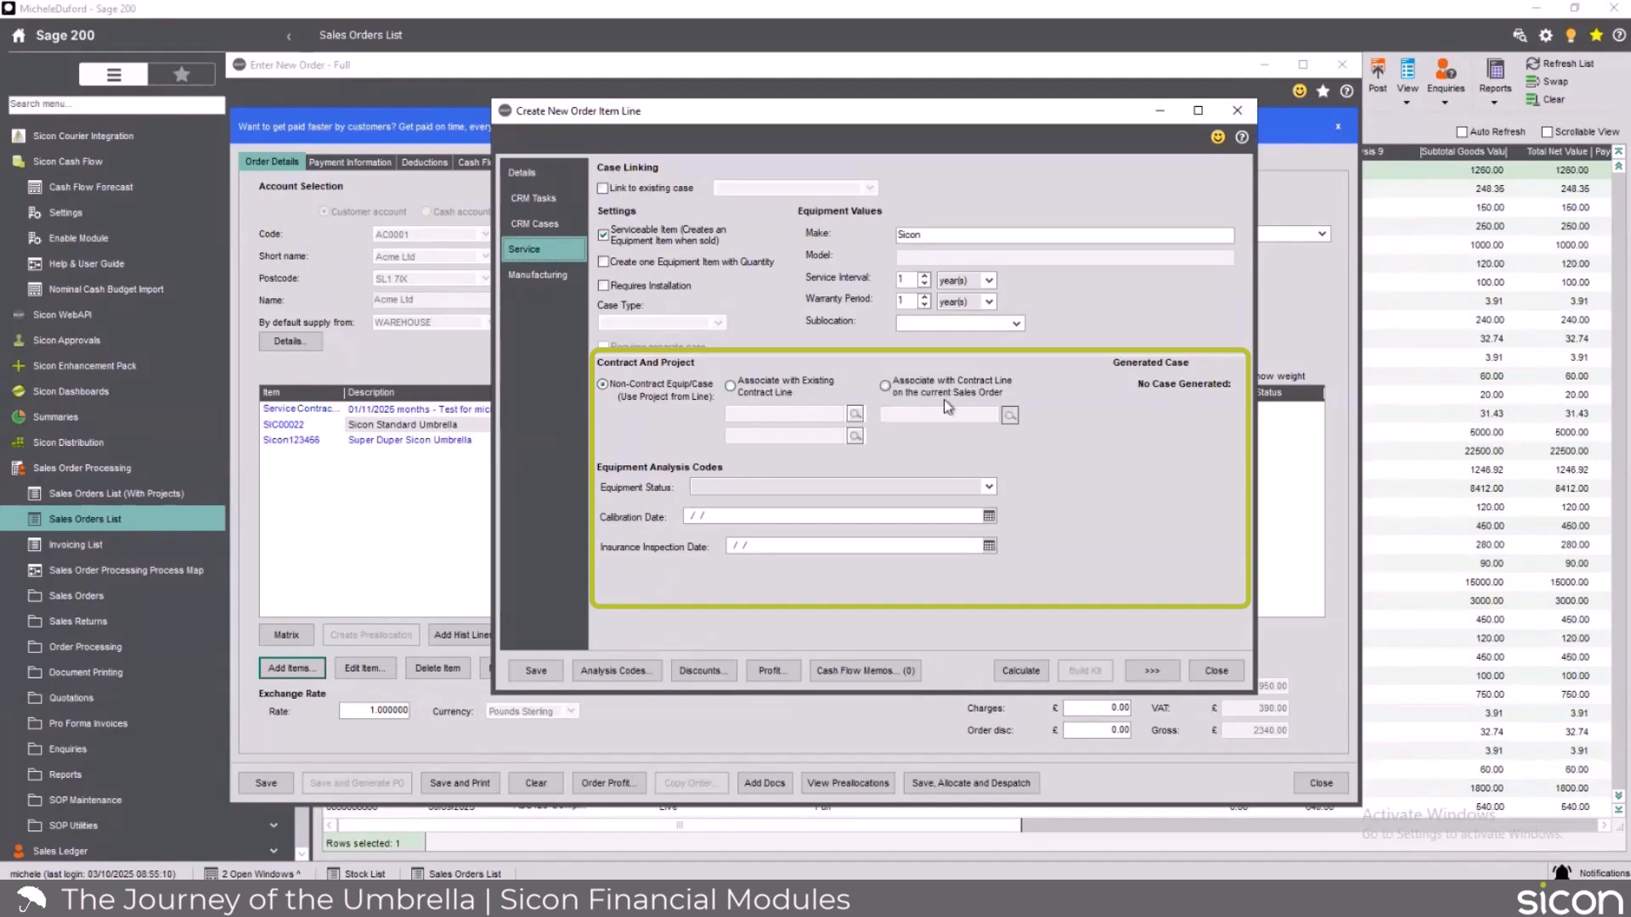
left_click(890, 385)
left_click(1009, 416)
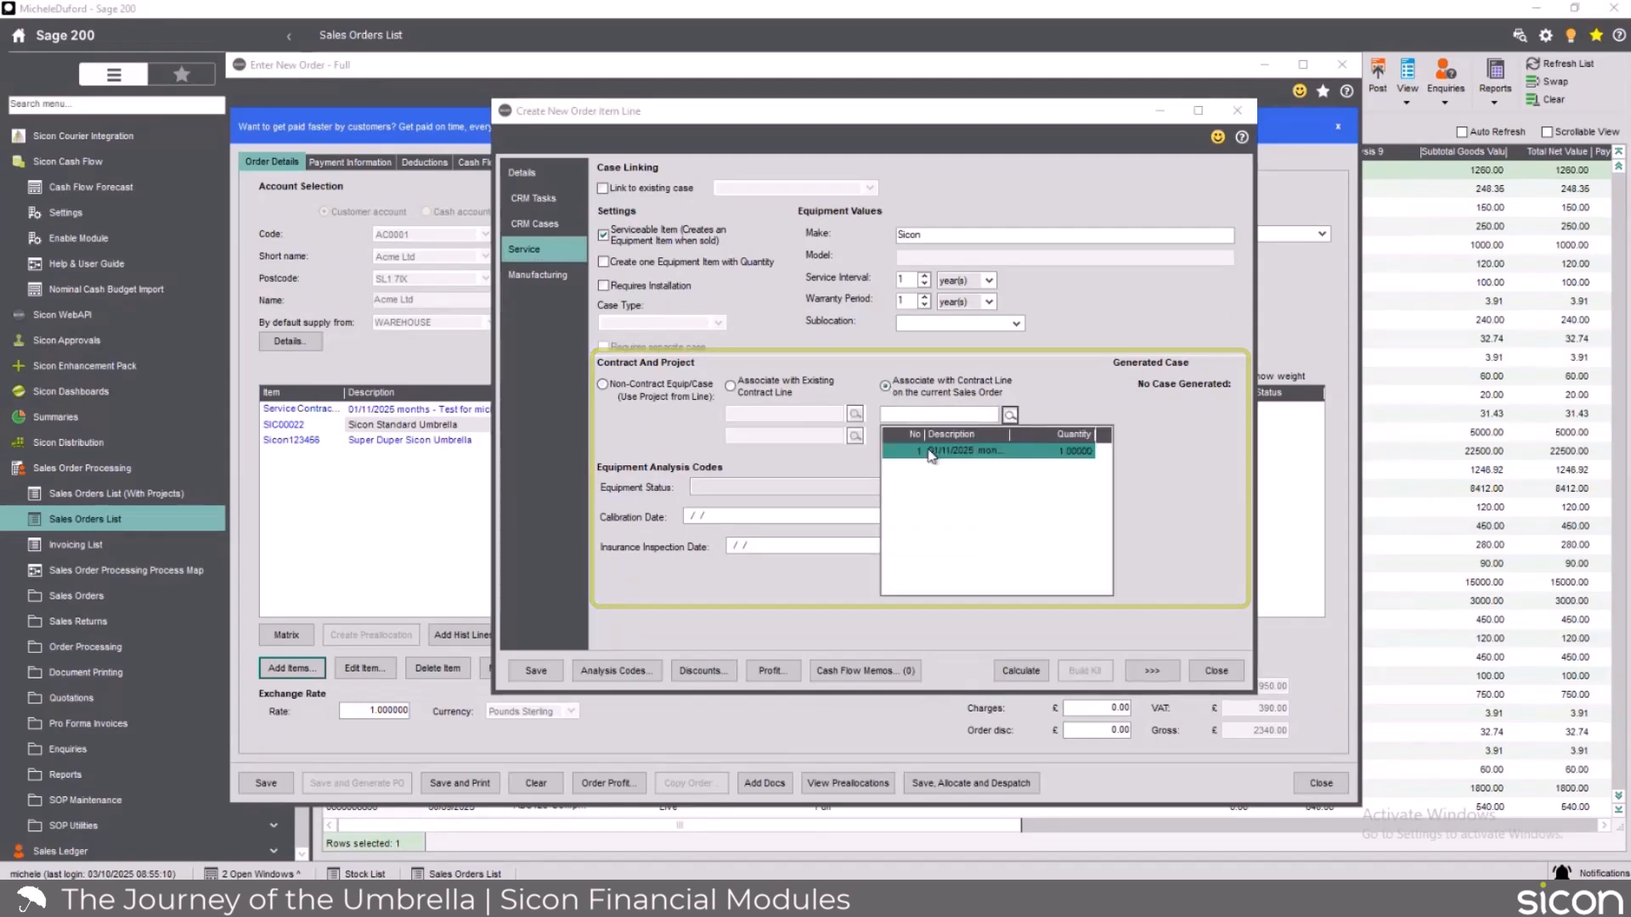
left_click(932, 456)
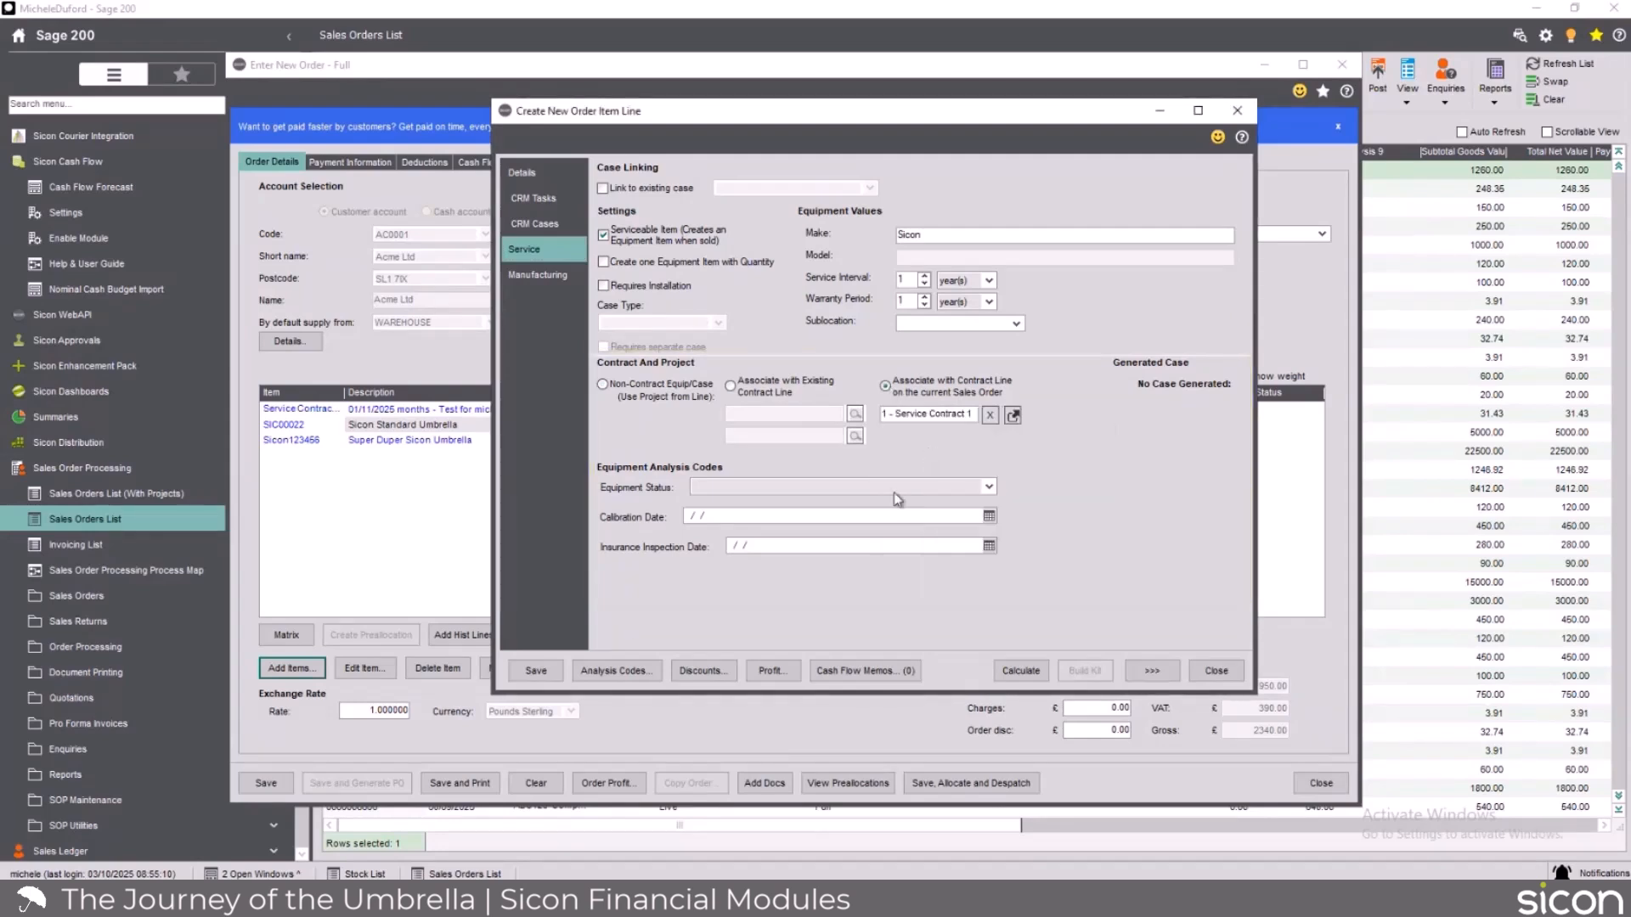
left_click(532, 671)
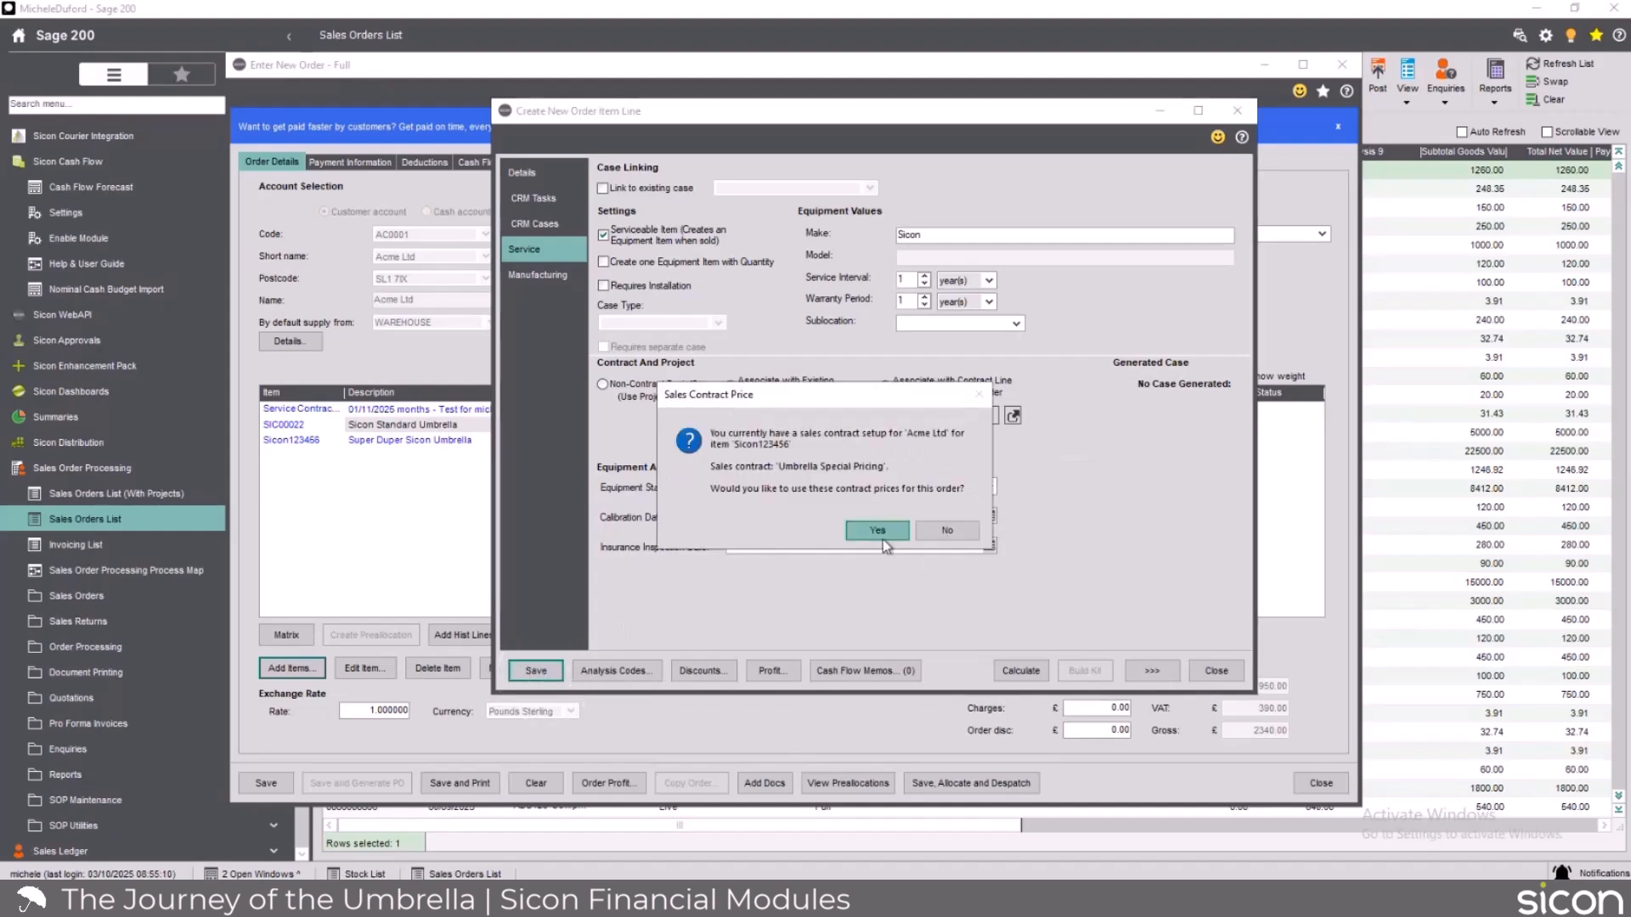
left_click(930, 531)
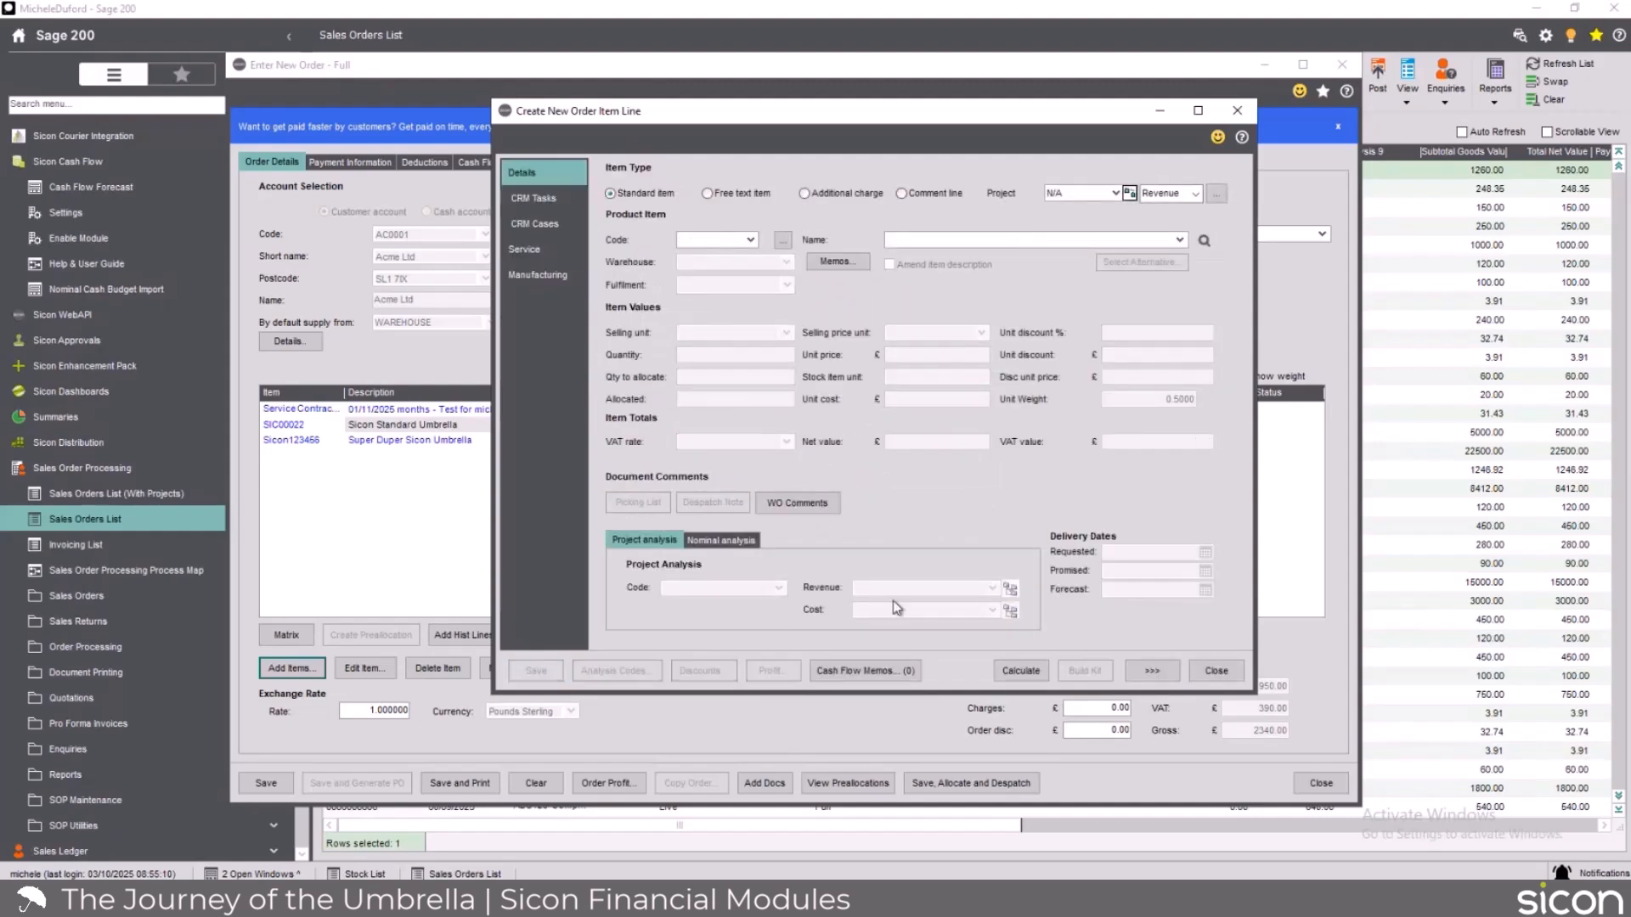
left_click(1206, 673)
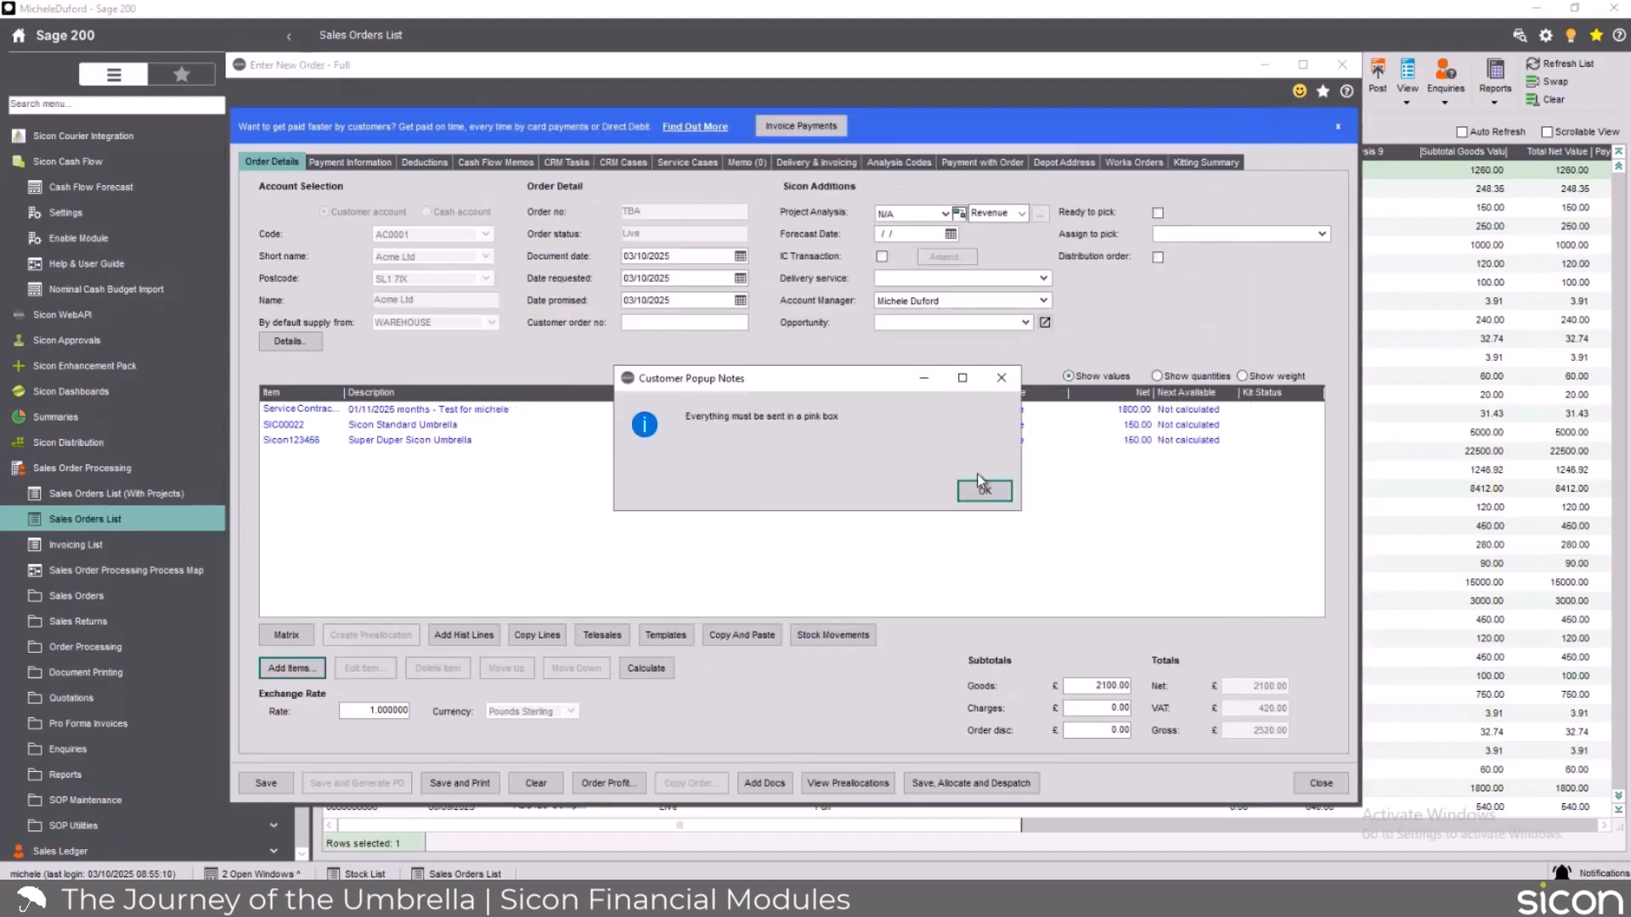
left_click(987, 491)
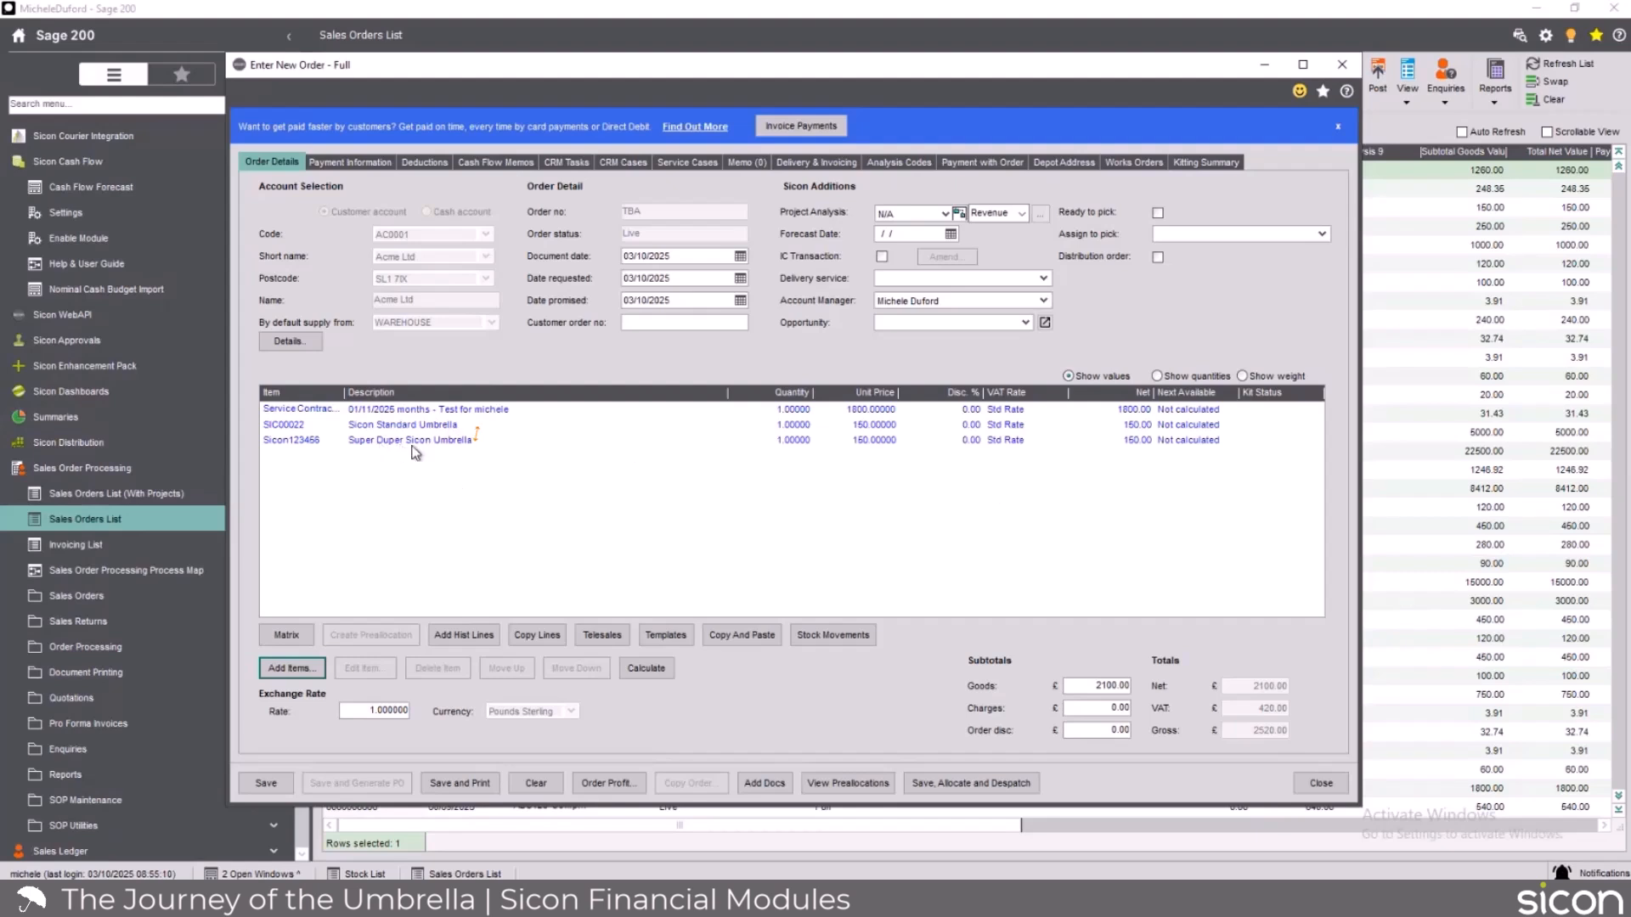
Save the sales order as ready to pick, declining the back-to-back purchase order, project creation and cash flow forecast reload.
left_click(287, 784)
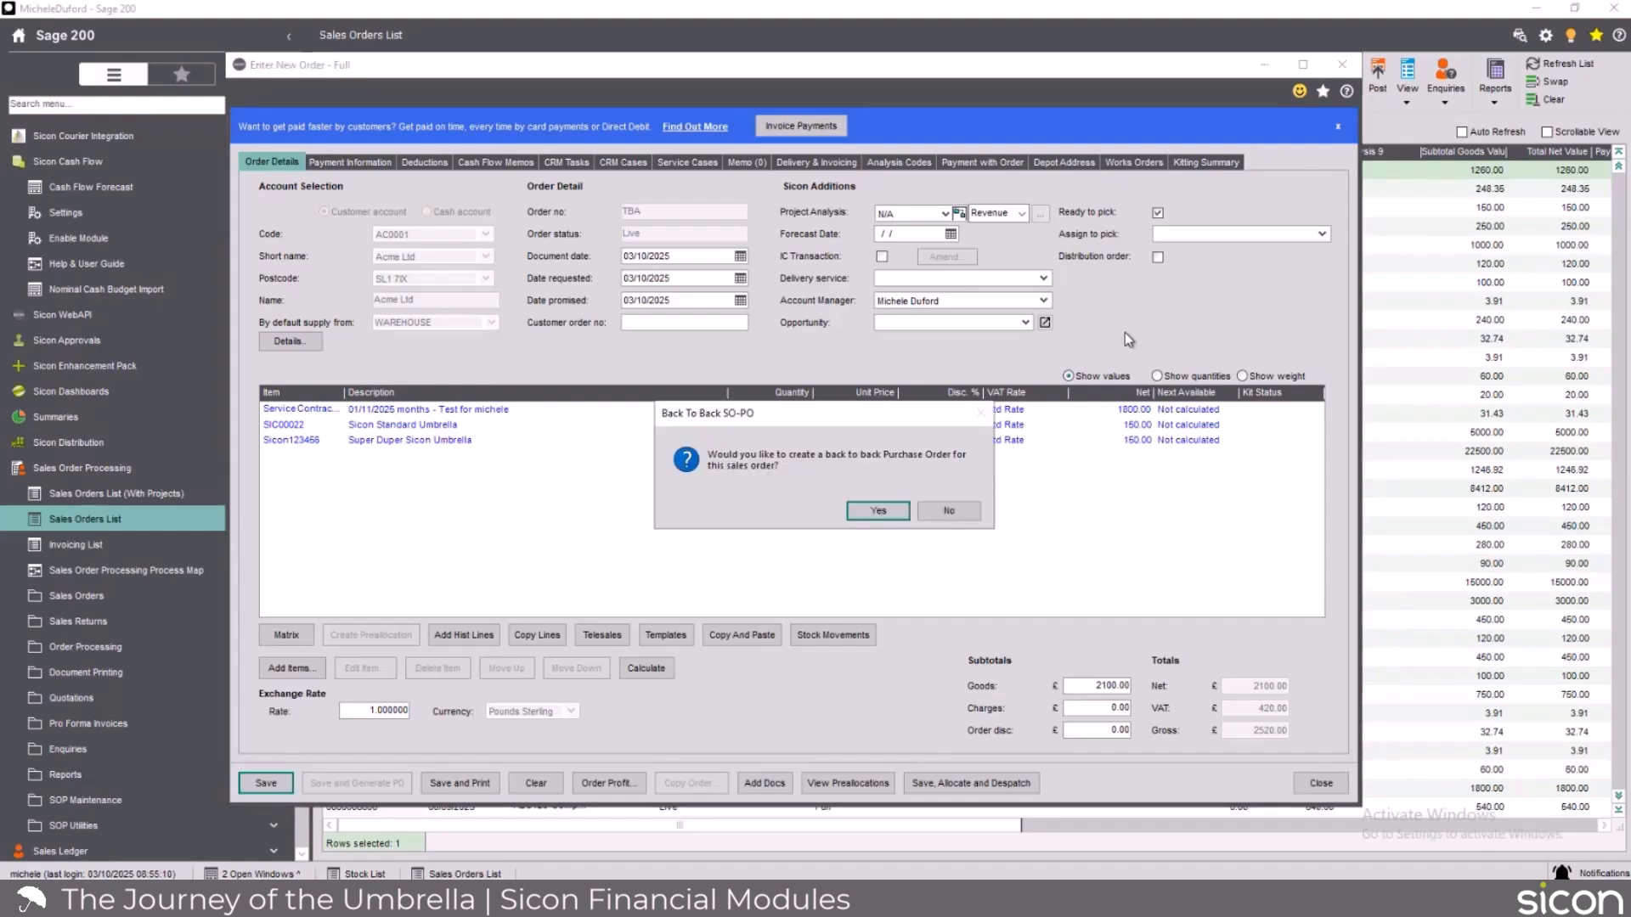
left_click(943, 513)
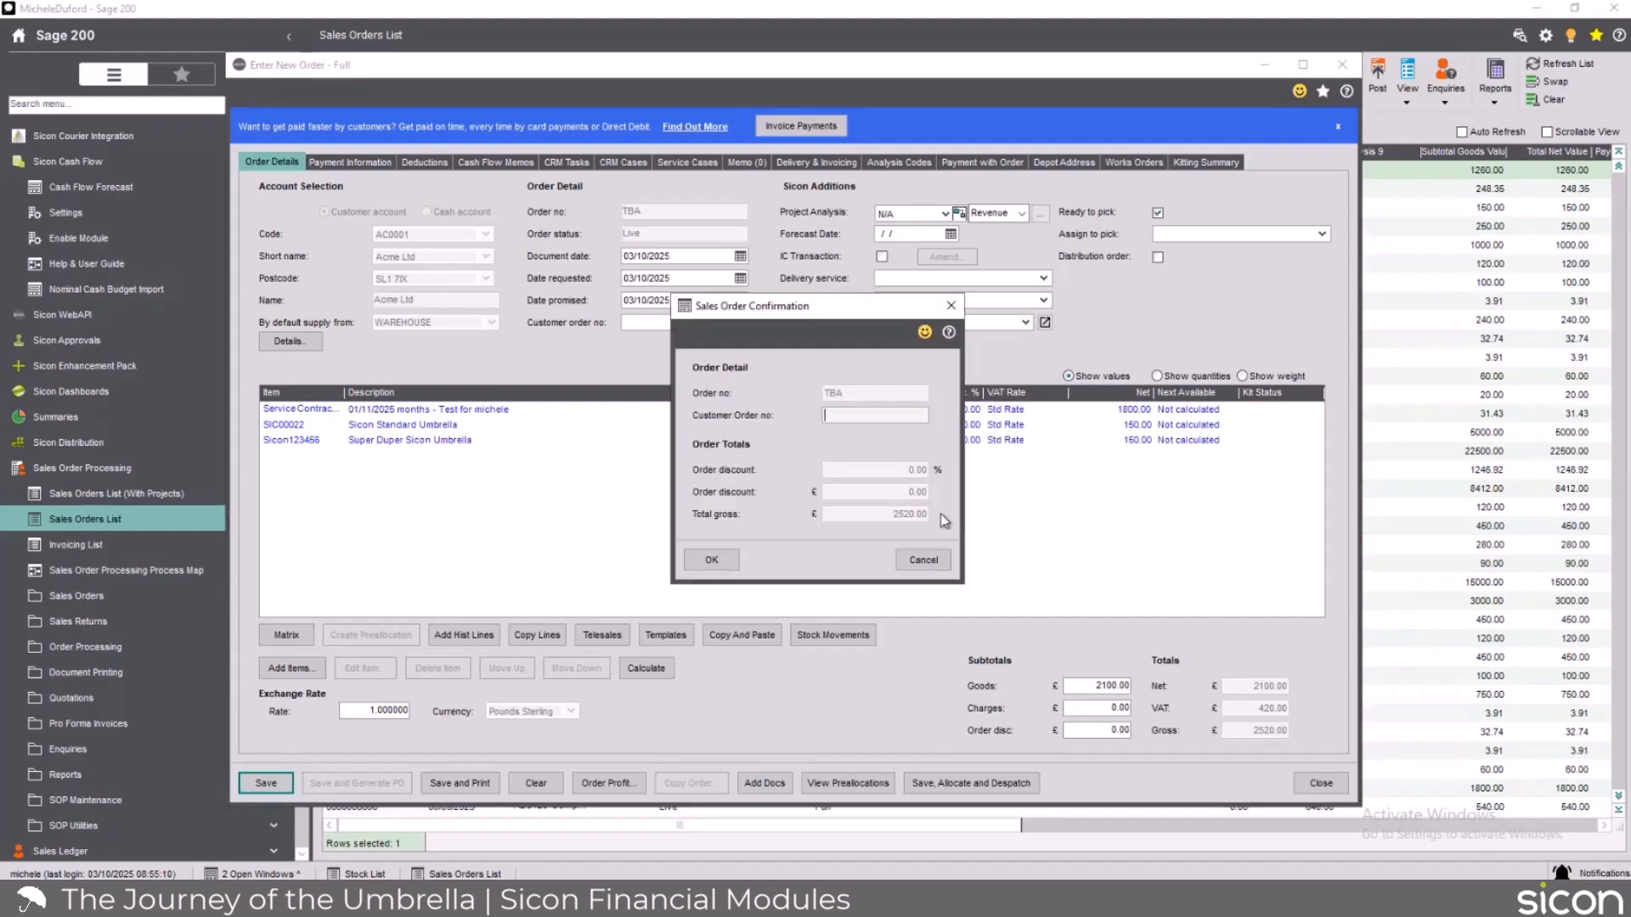
left_click(712, 563)
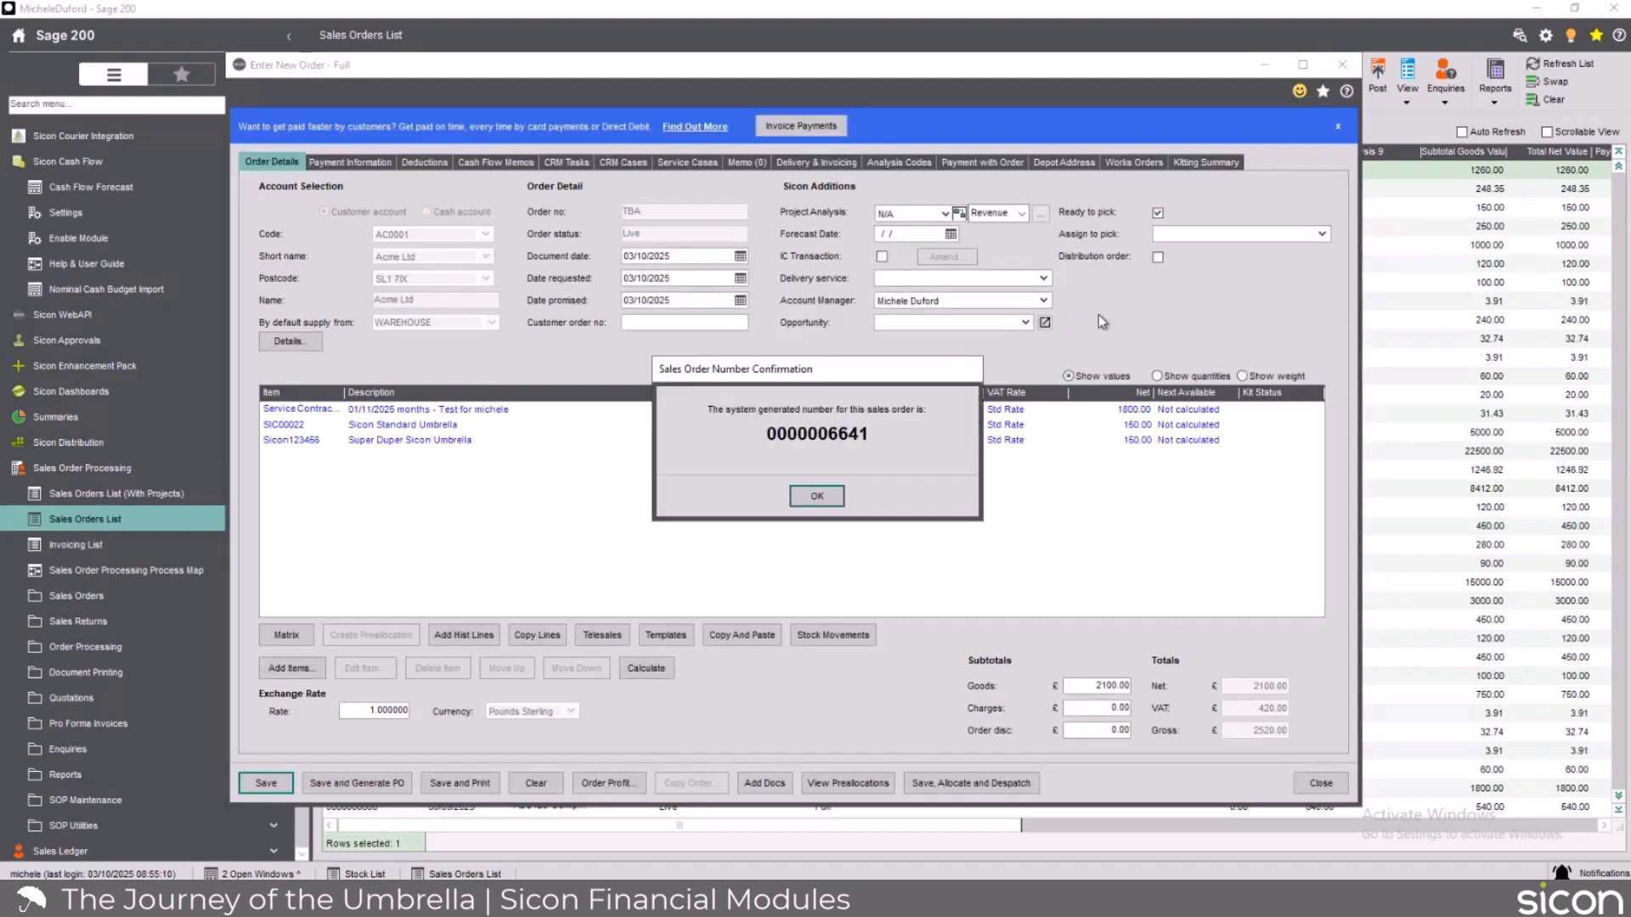
left_click(817, 497)
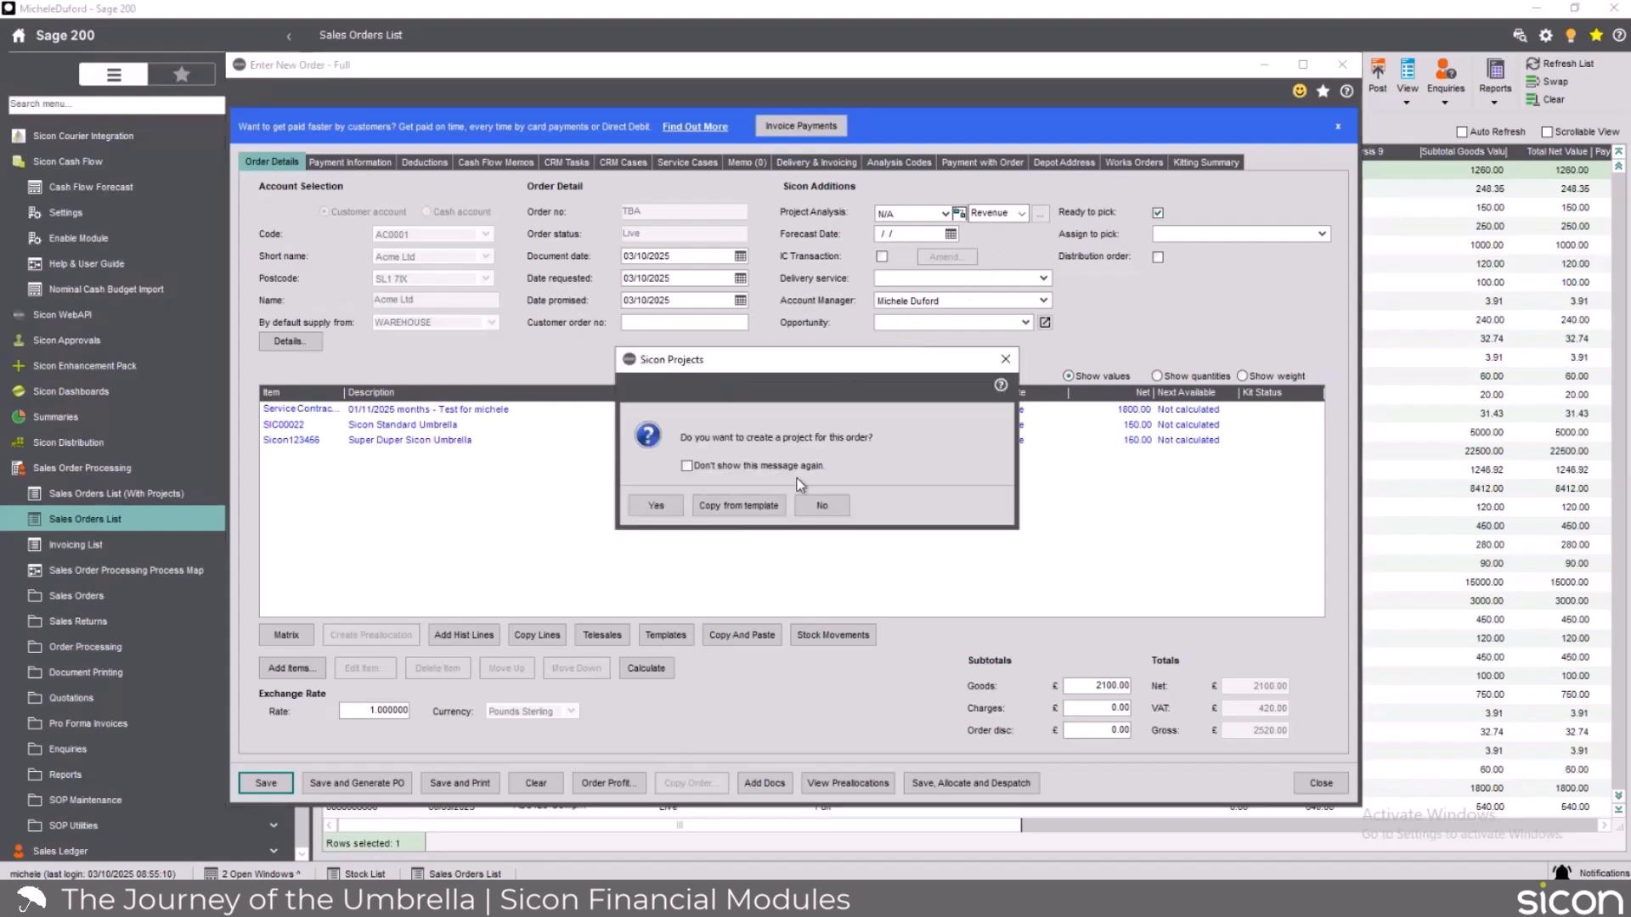
left_click(829, 510)
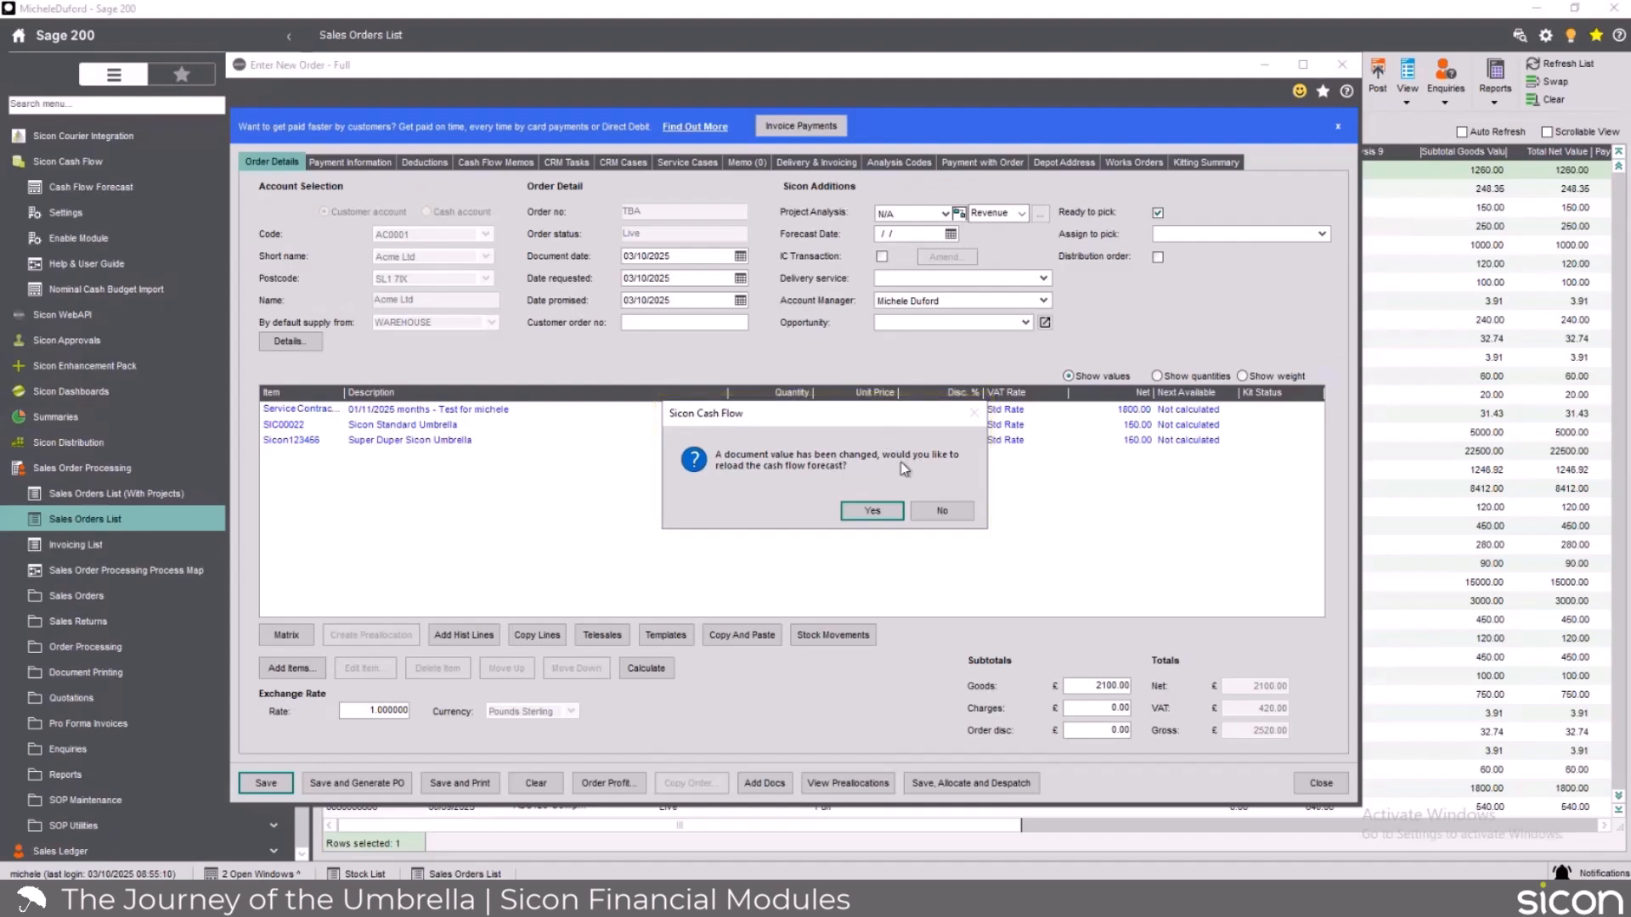
left_click(941, 510)
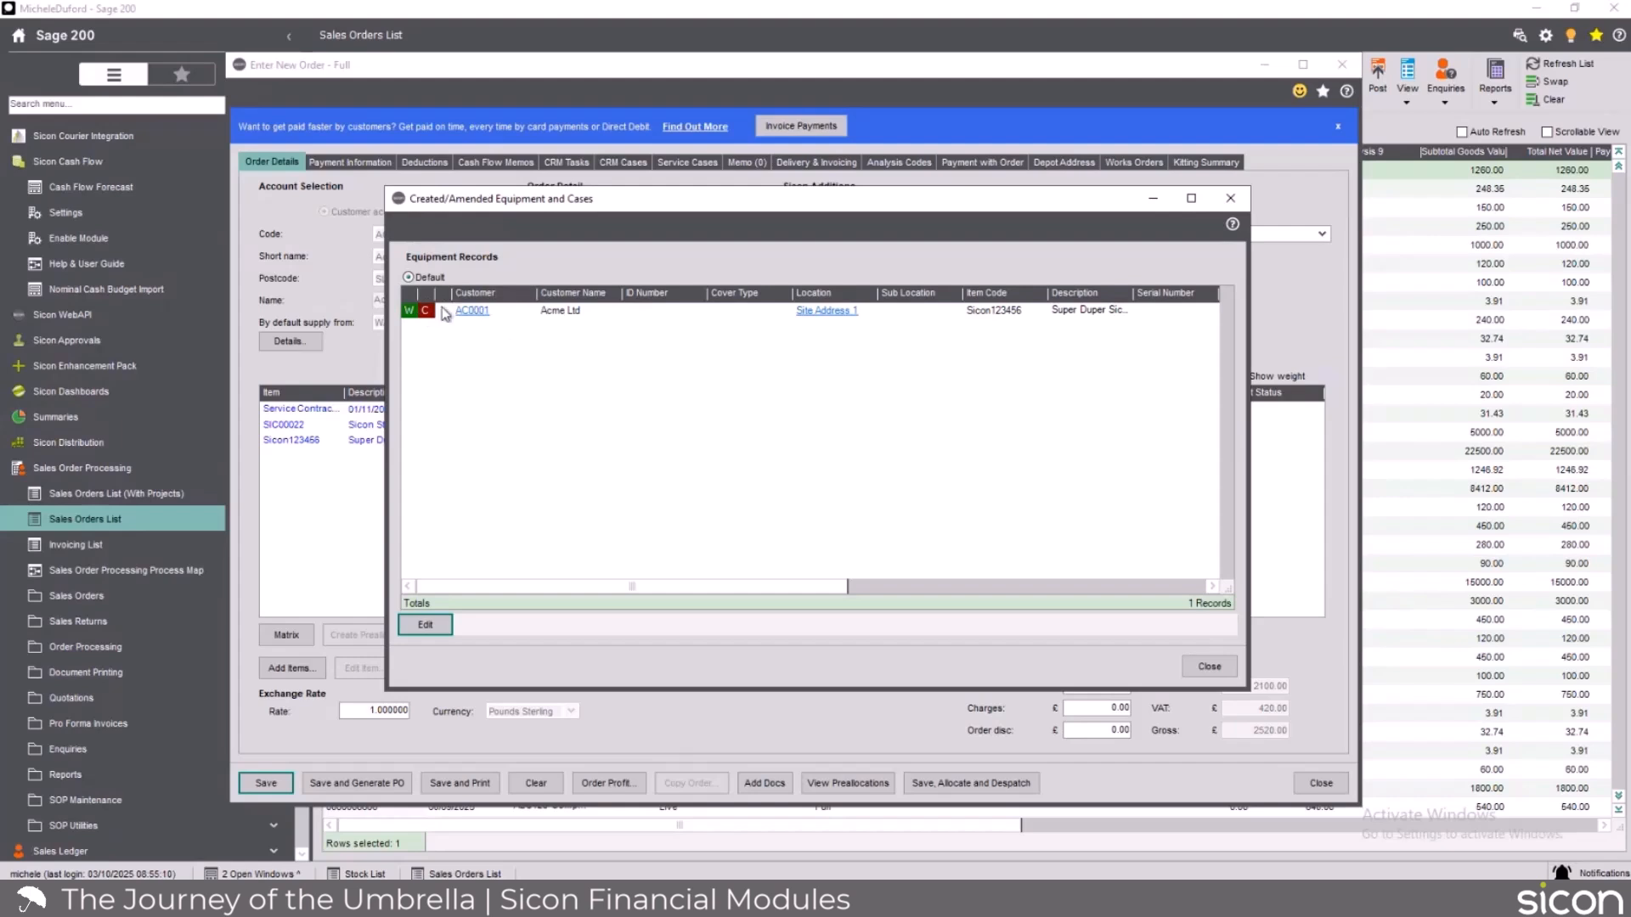
Check the equipment record created for the Super Duper Sicon Umbrella, and close the order entry window.
mouse_move(430, 321)
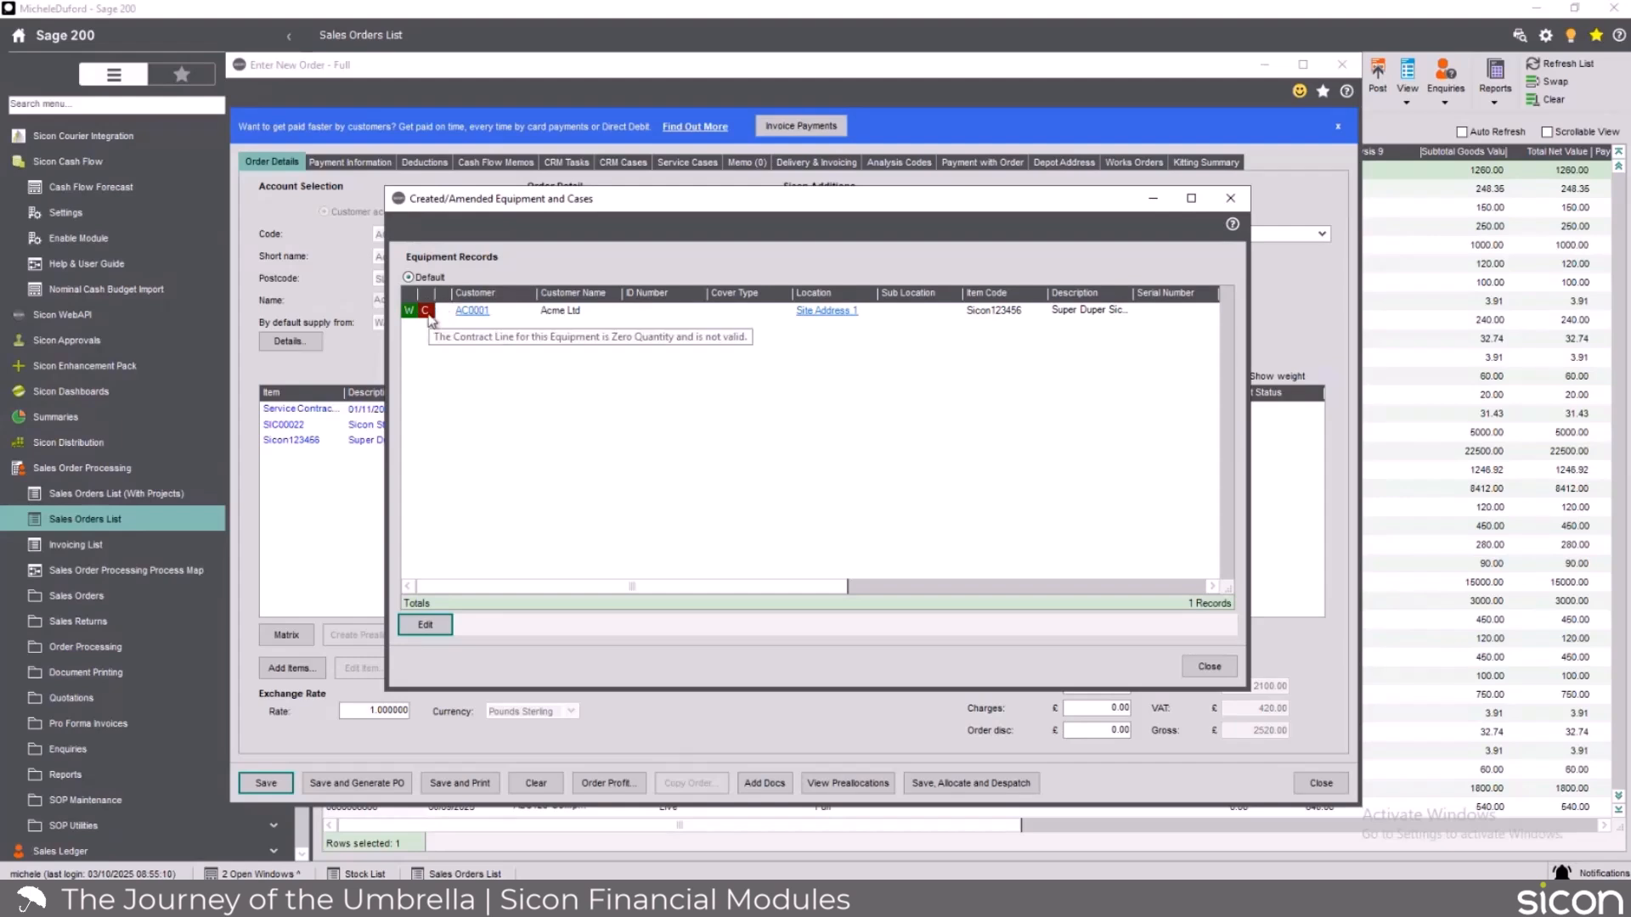
left_click(1207, 667)
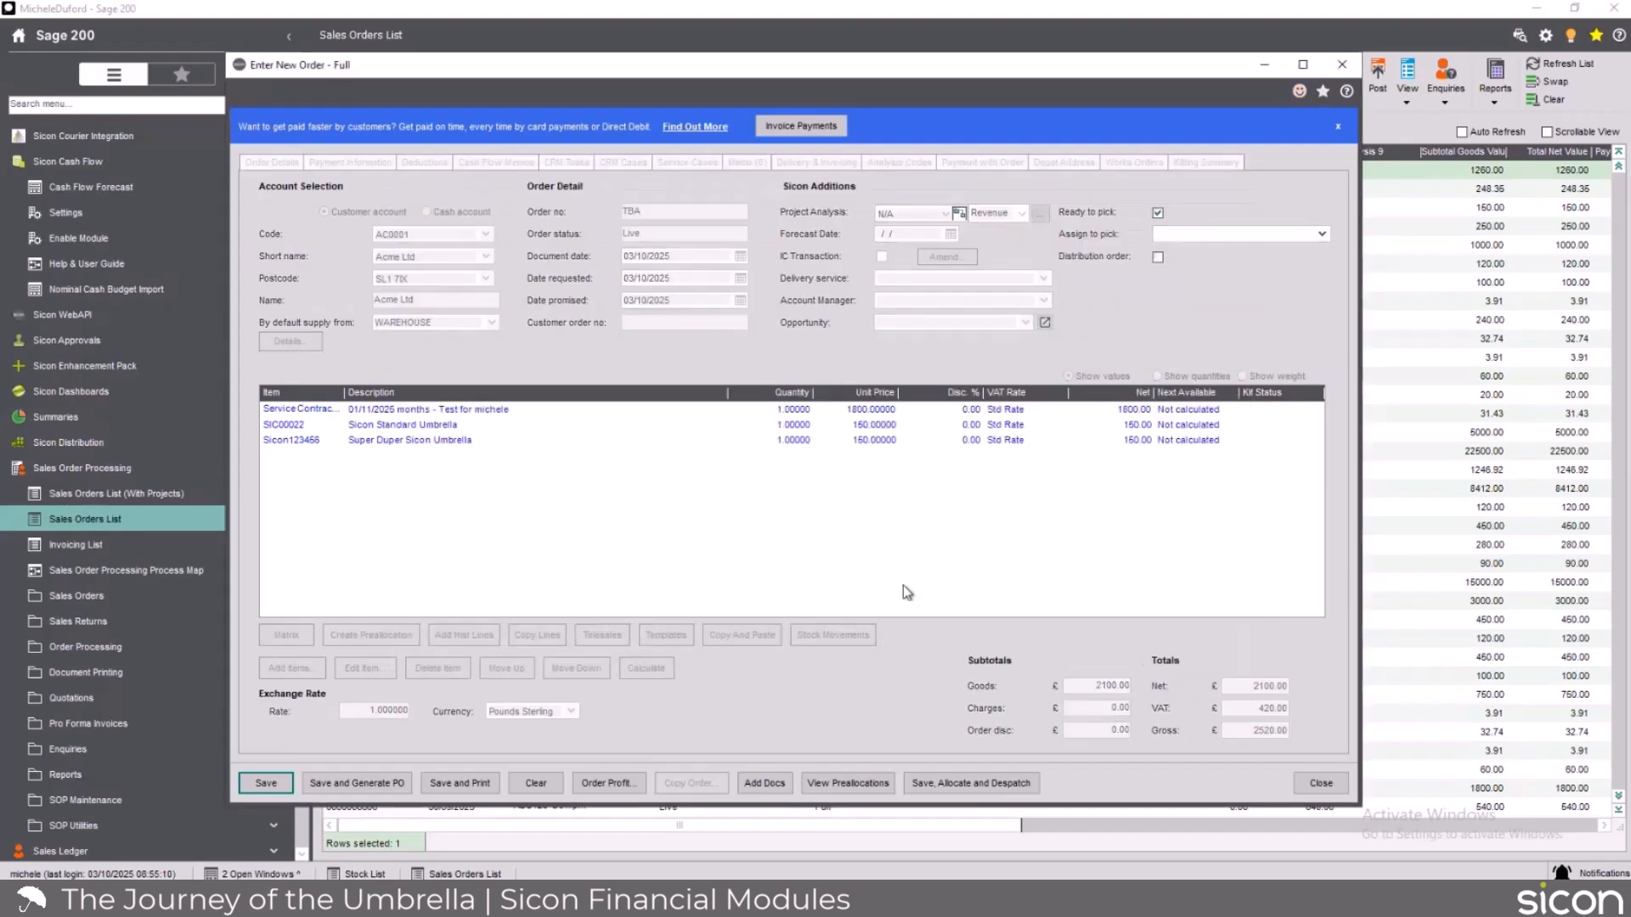
left_click(1342, 64)
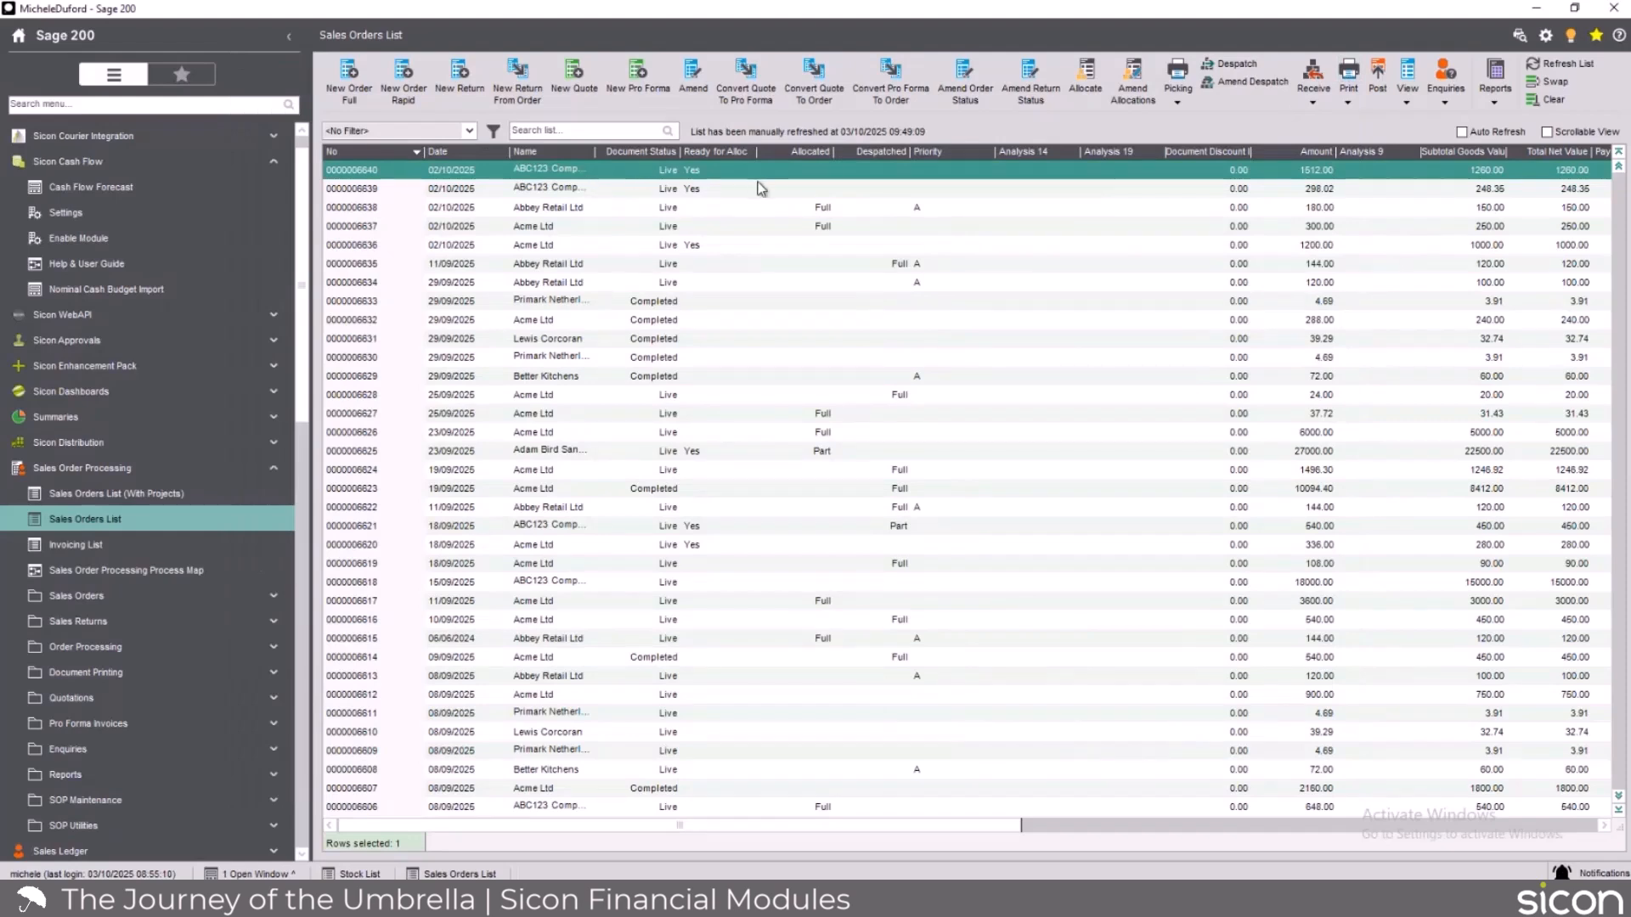
Refresh the sales orders list, select the newest Acme Ltd order, and open order acknowledgement printing.
left_click(1558, 64)
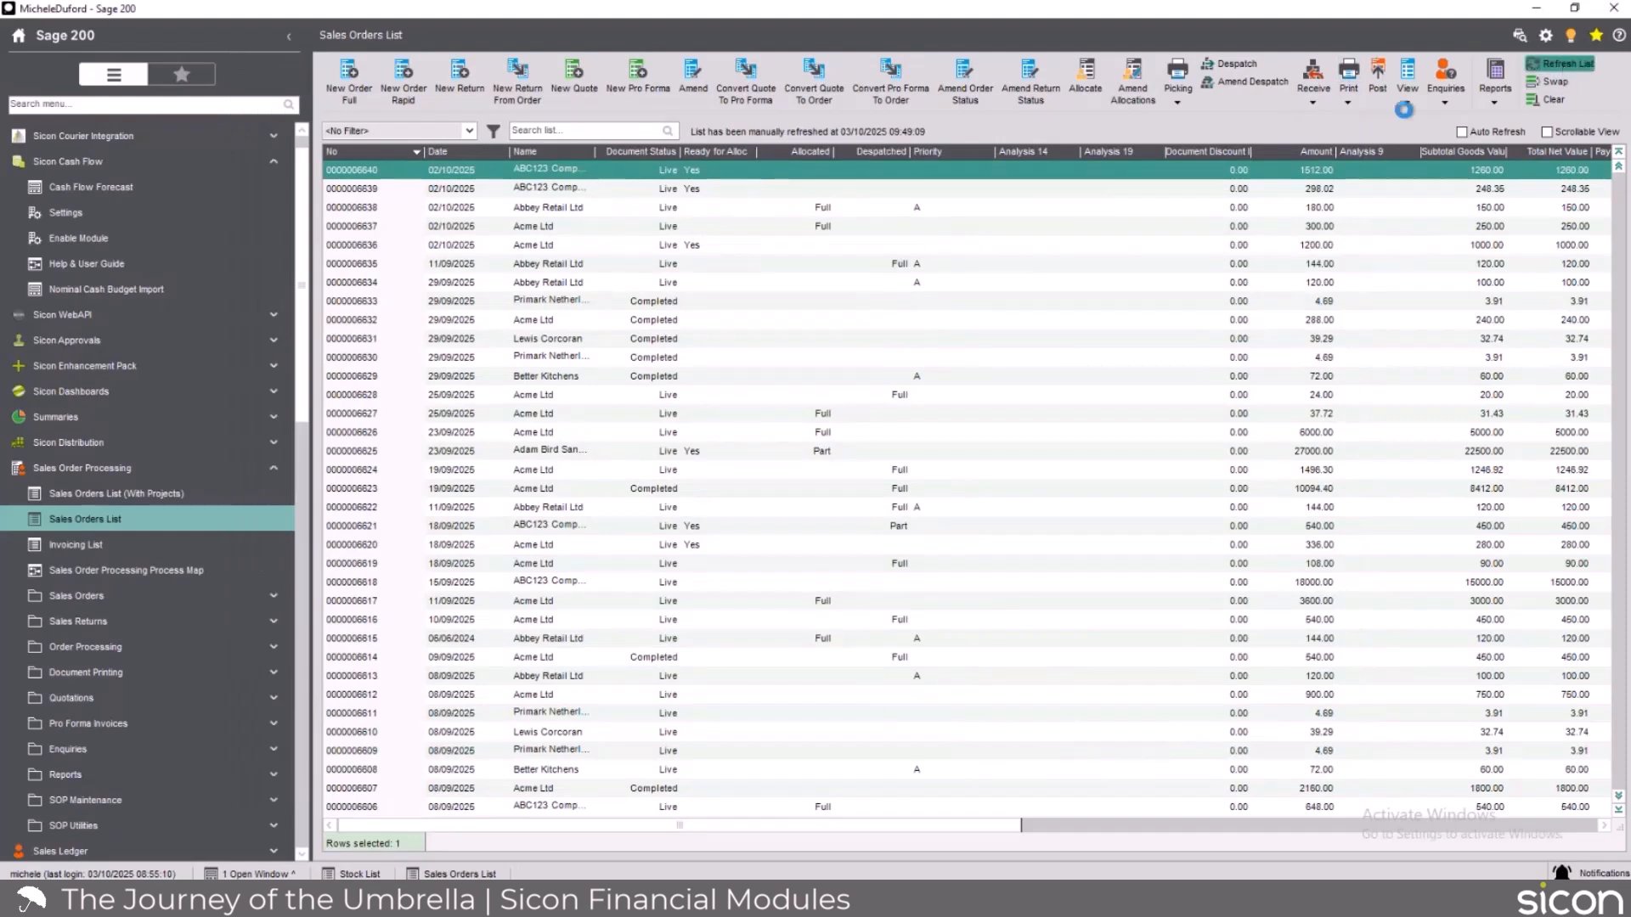
left_click(594, 174)
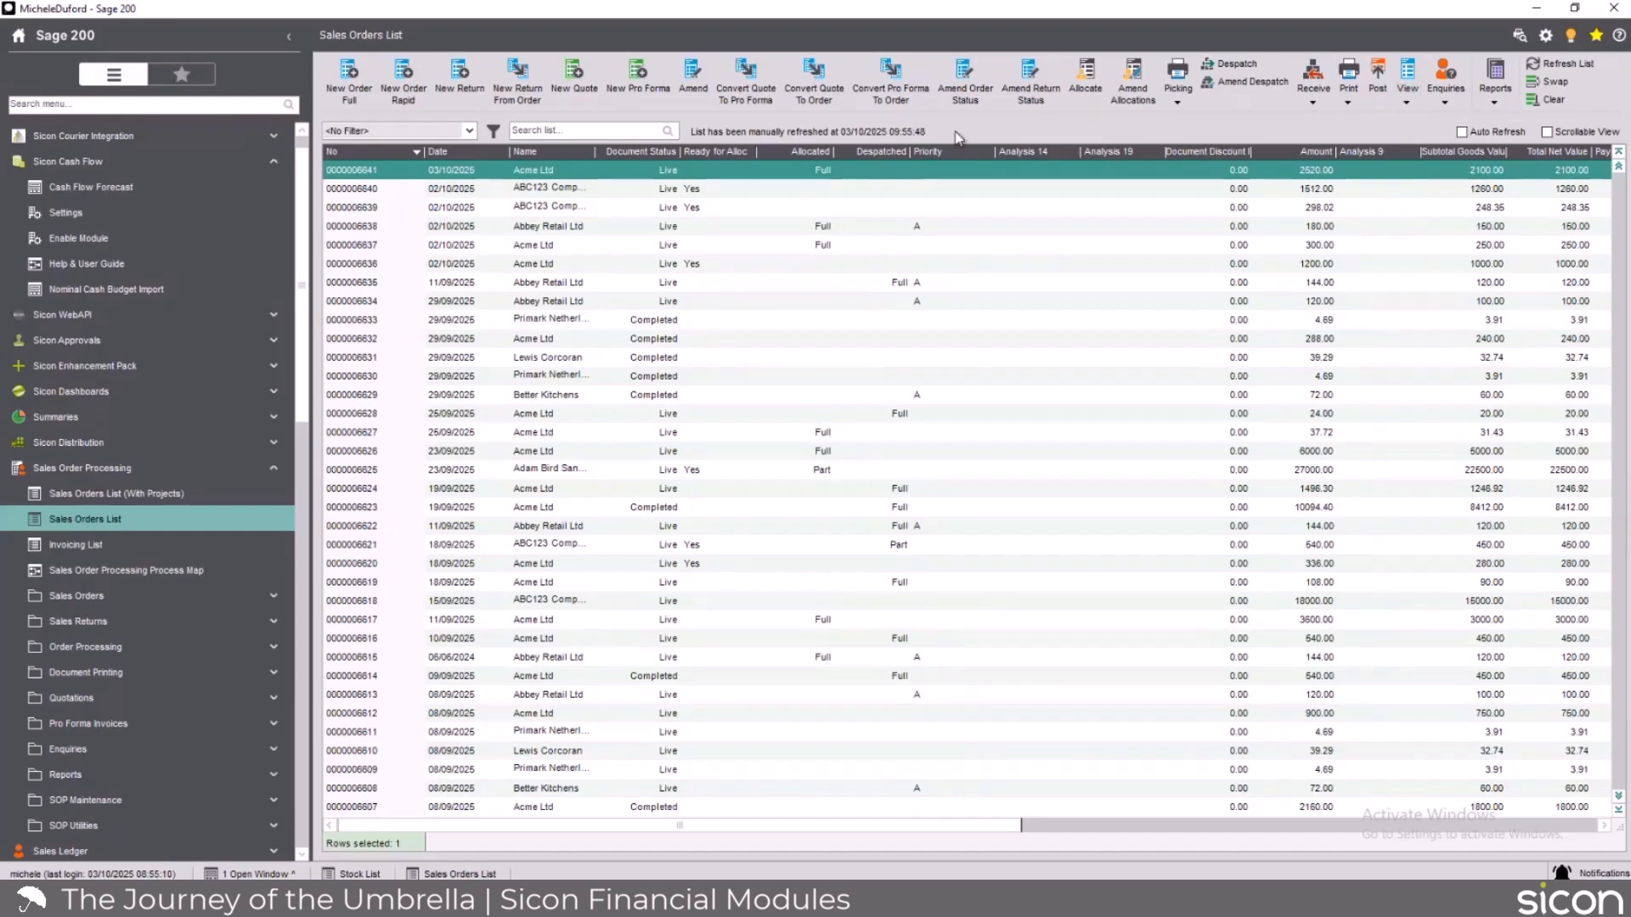
right_click(886, 183)
mouse_move(909, 188)
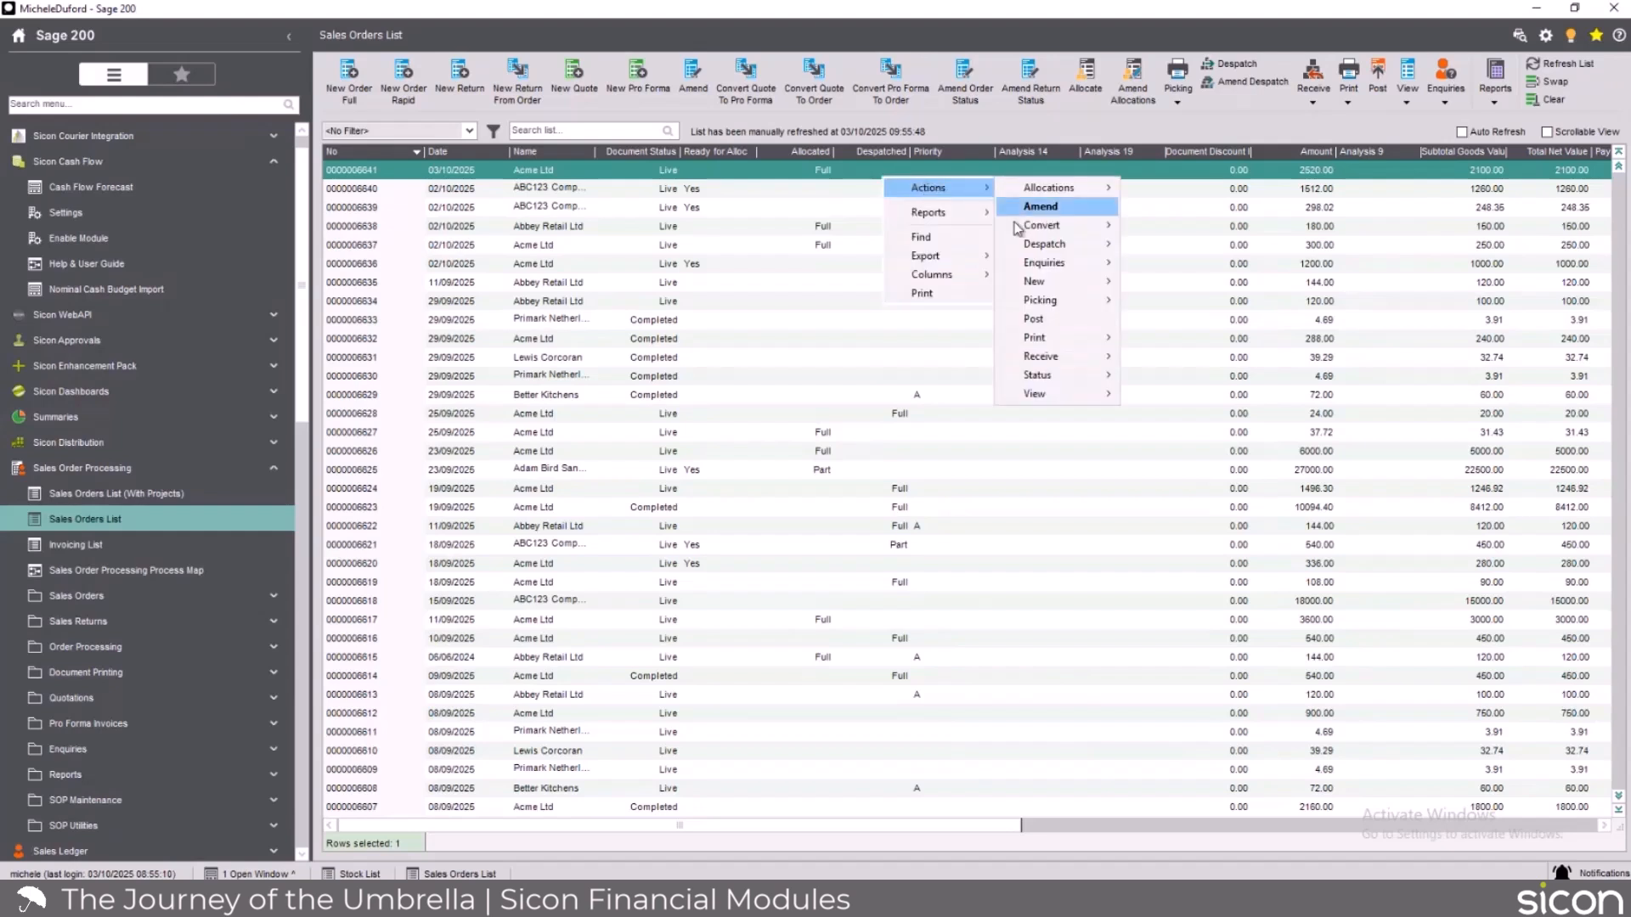
mouse_move(1088, 348)
left_click(1140, 333)
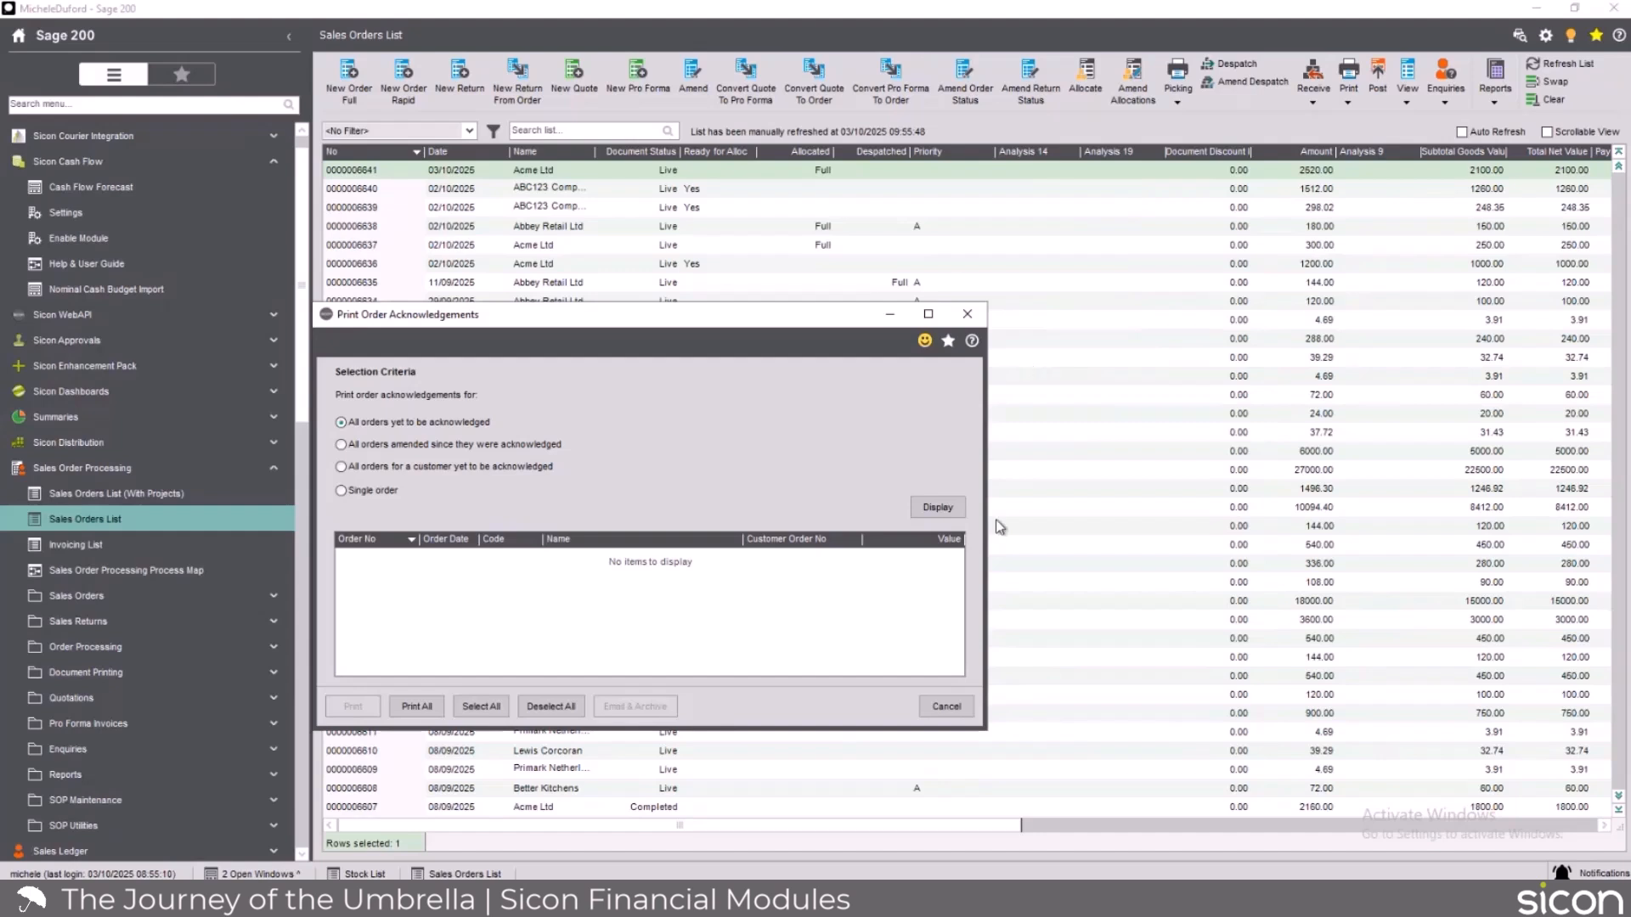
Display all orders yet to be acknowledged, sort them with the newest first, and email and archive the top Acme Ltd order's acknowledgement.
left_click(946, 509)
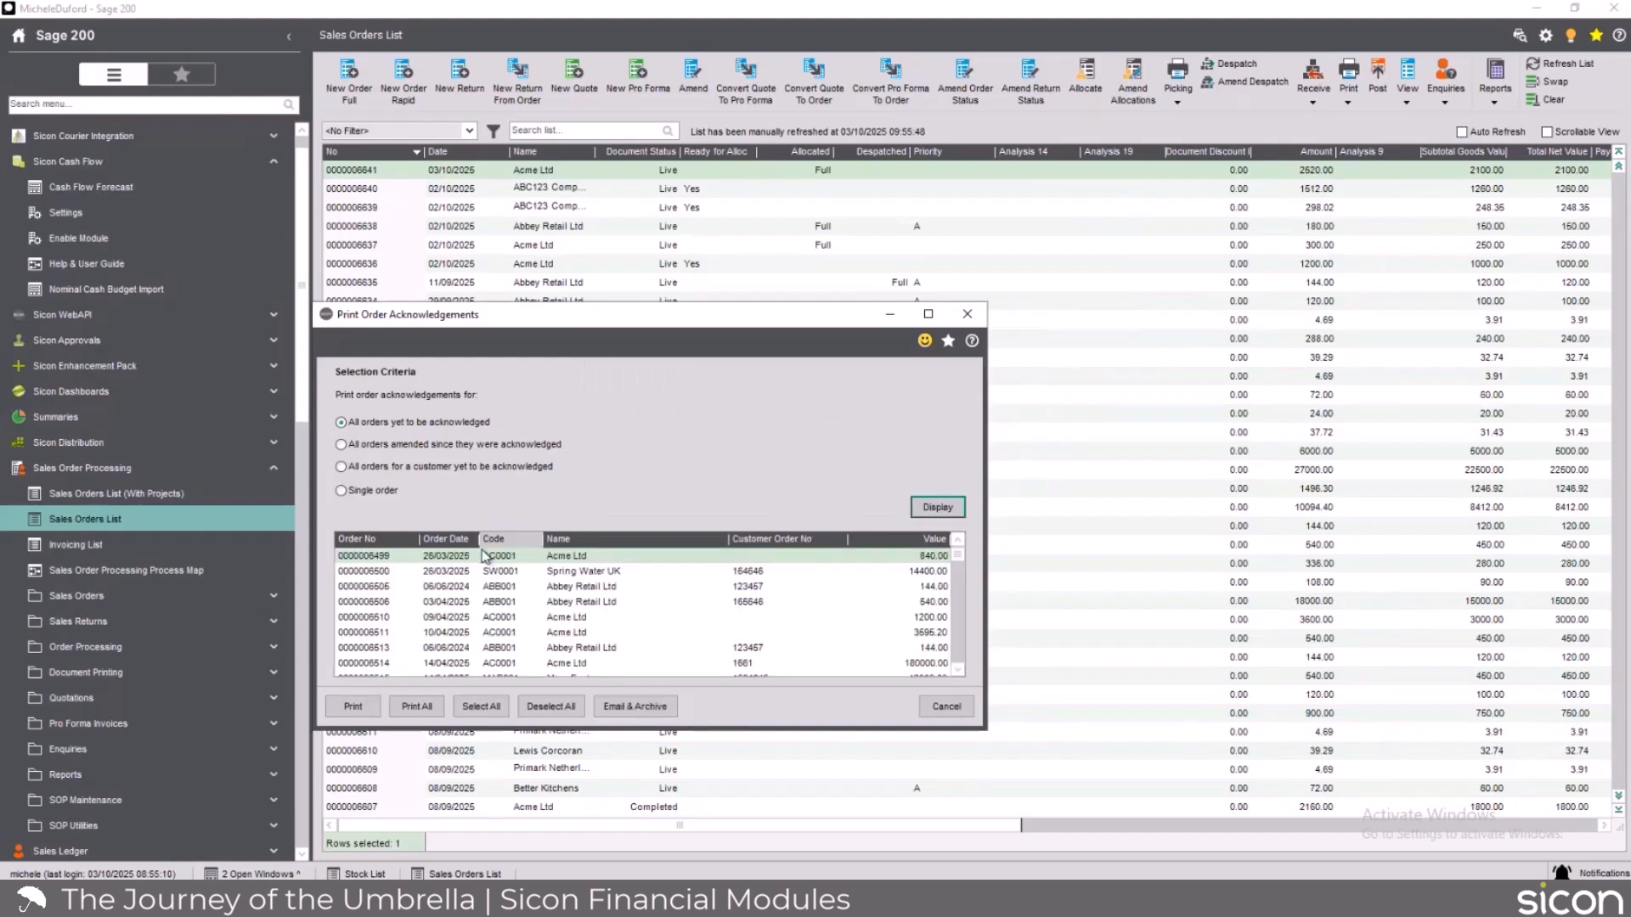
left_click(387, 544)
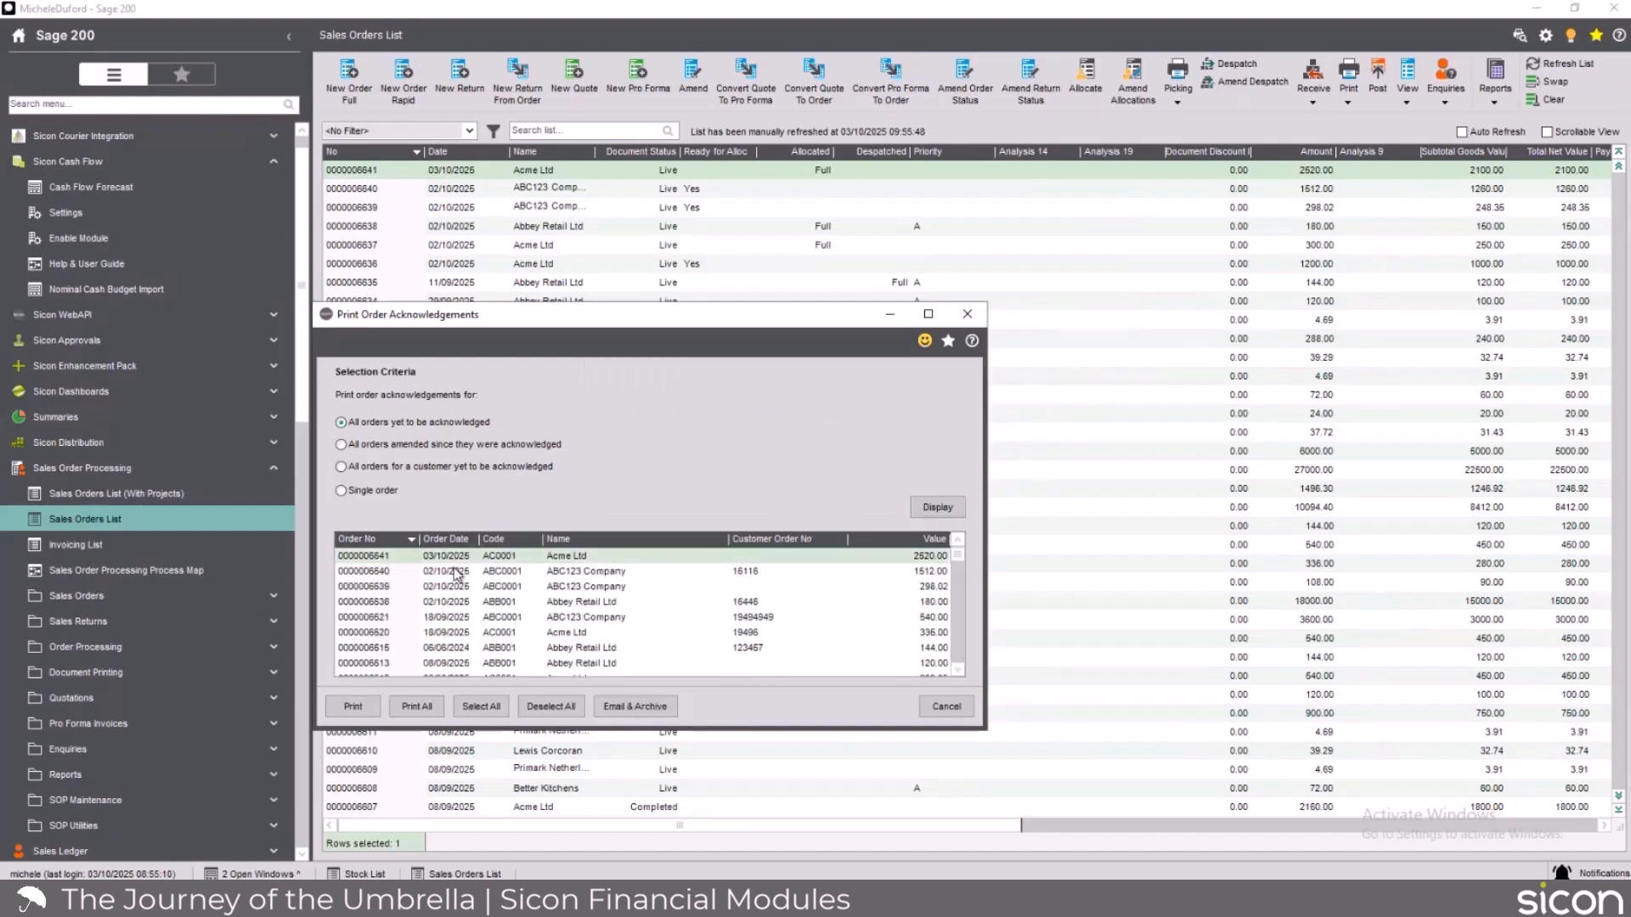
left_click(618, 704)
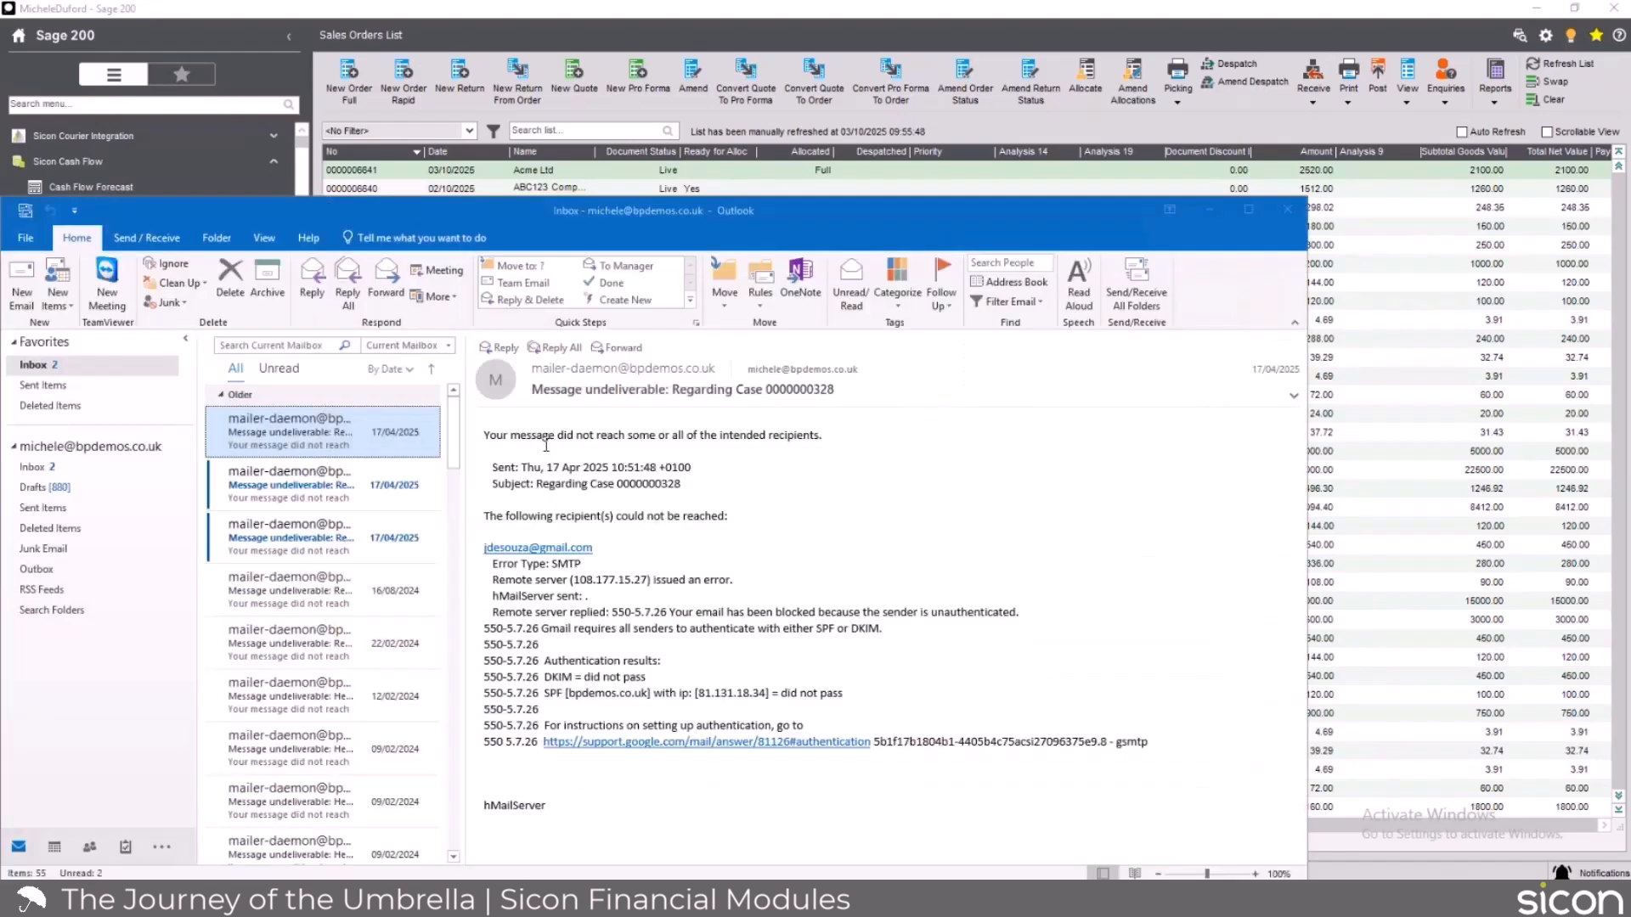
In Outlook's drafts, check the new Acme Ltd sales order acknowledgement email, and return to Sage 200 to close acknowledgement printing.
left_click(127, 487)
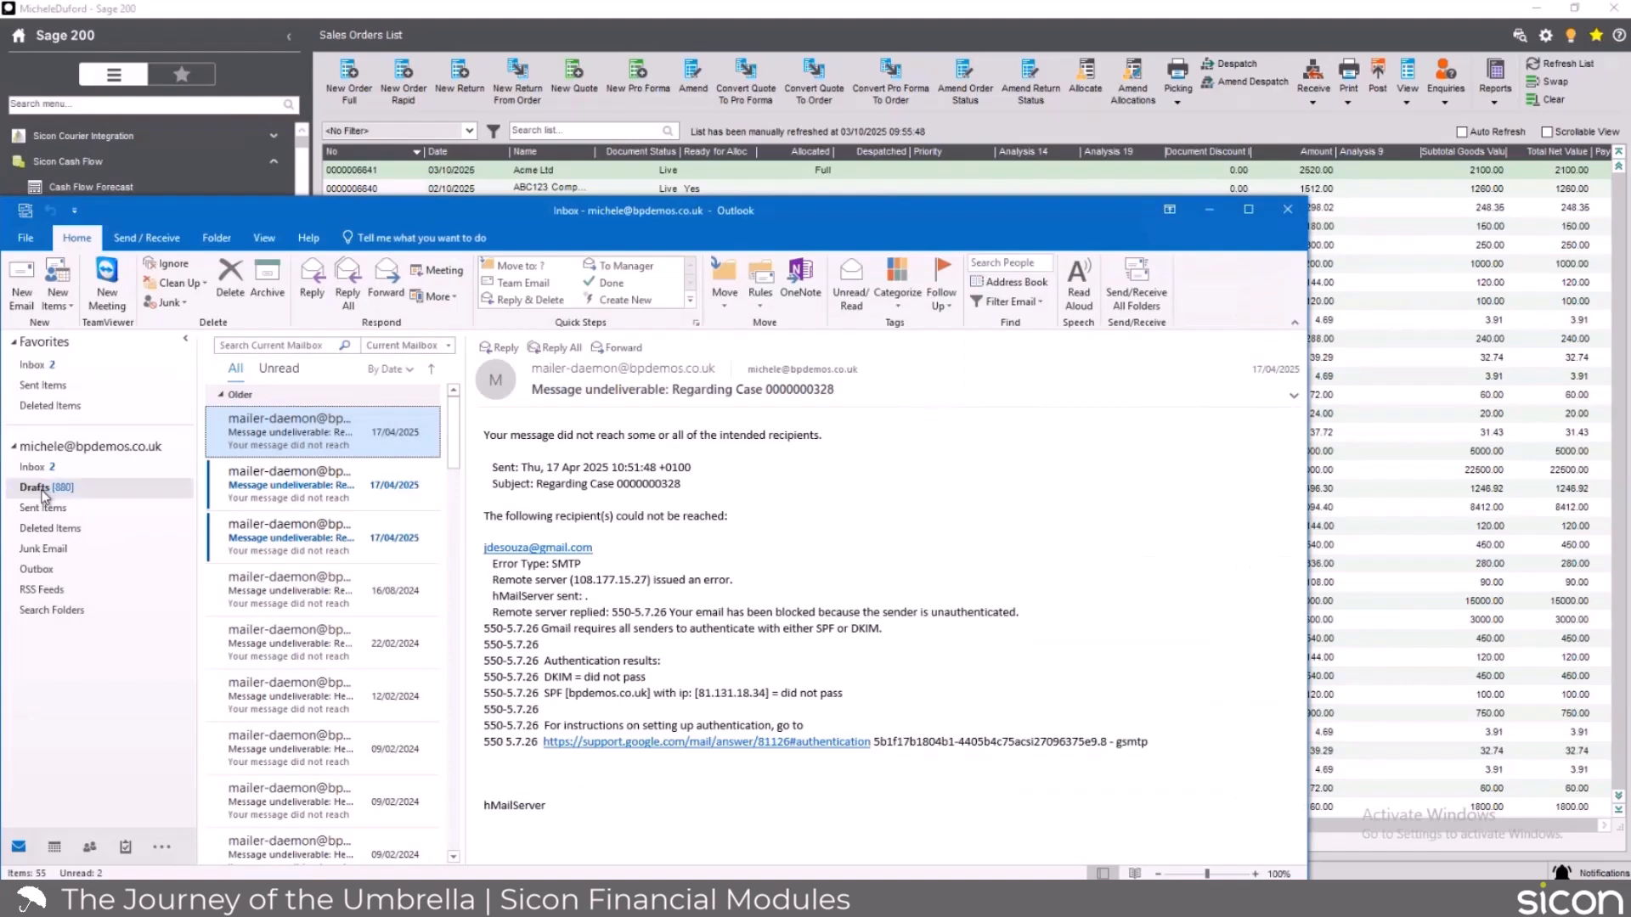
left_click(273, 421)
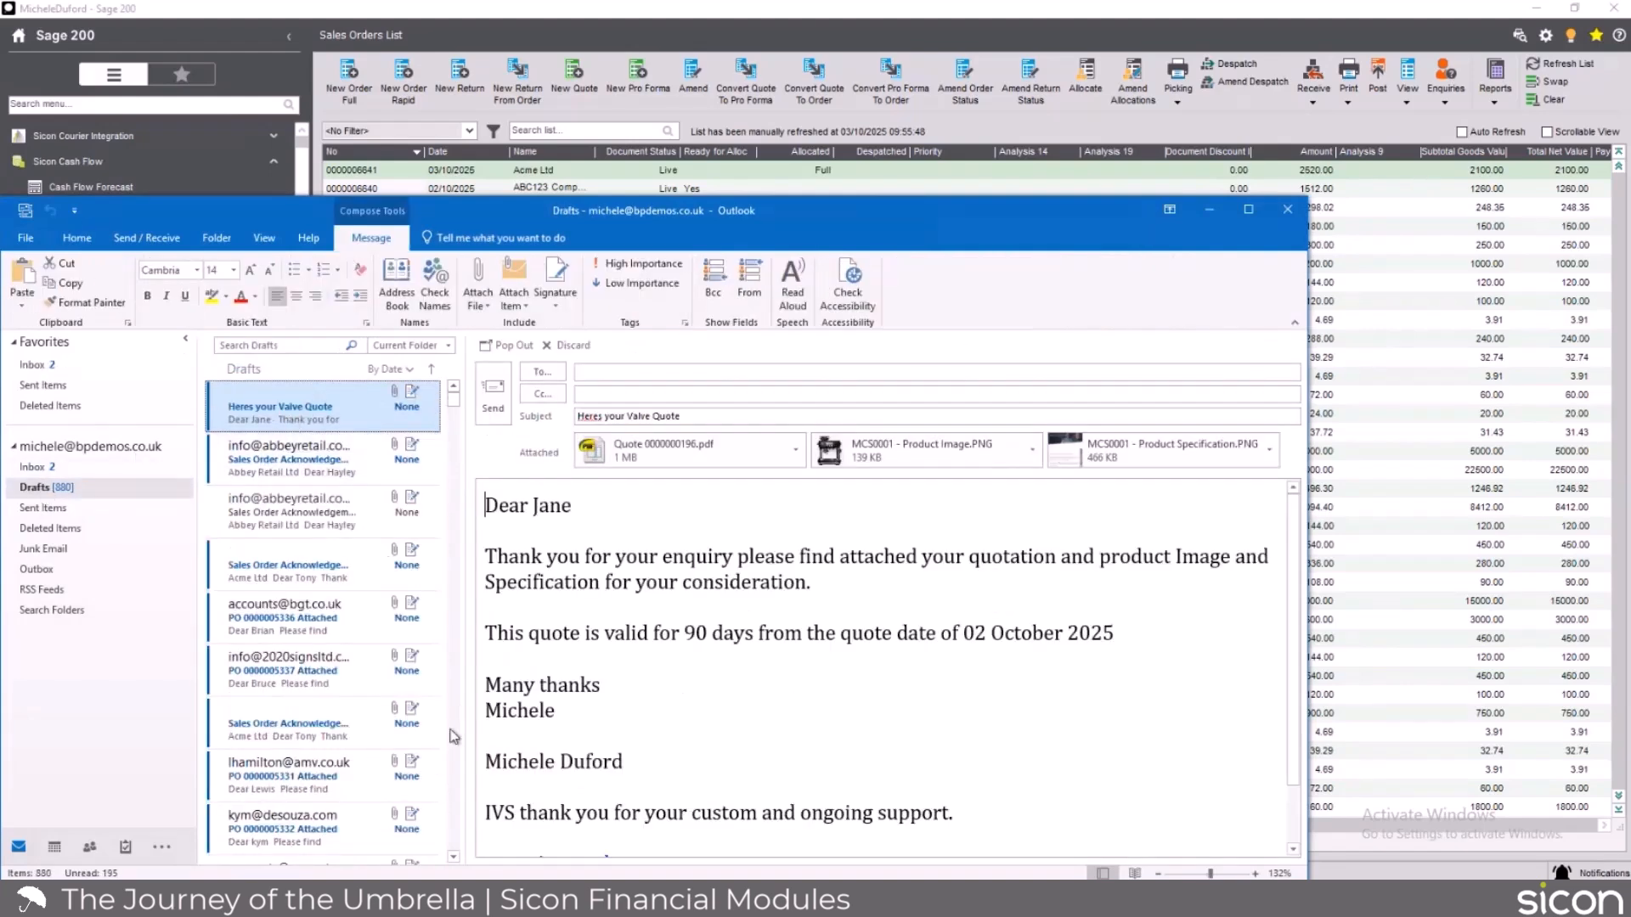
left_click(323, 417)
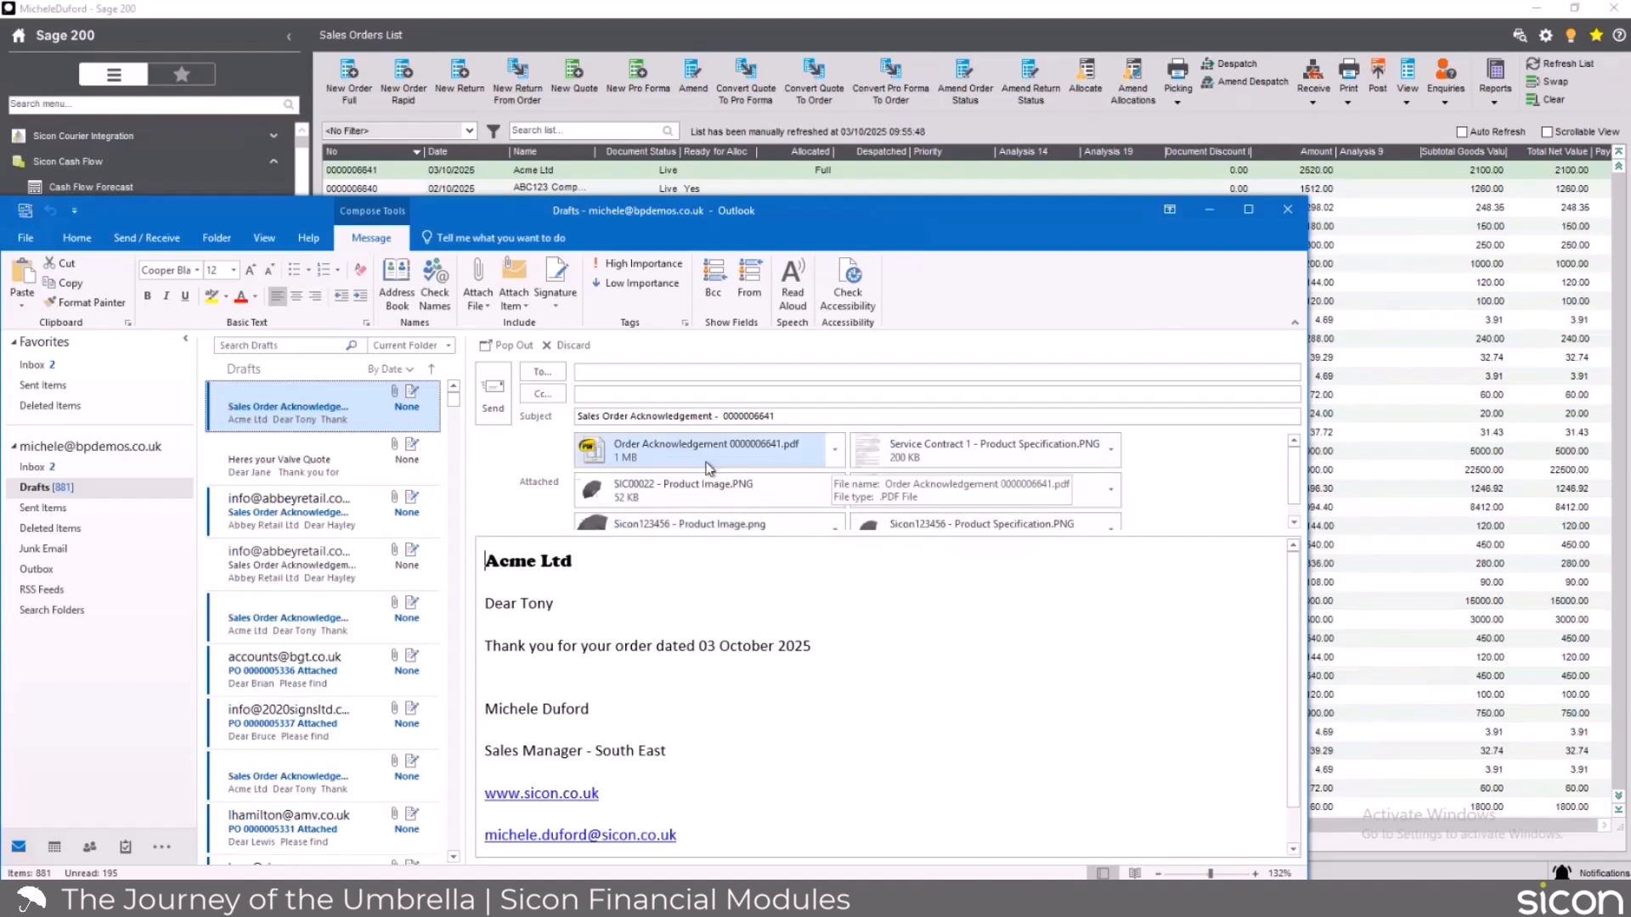
left_click(1209, 217)
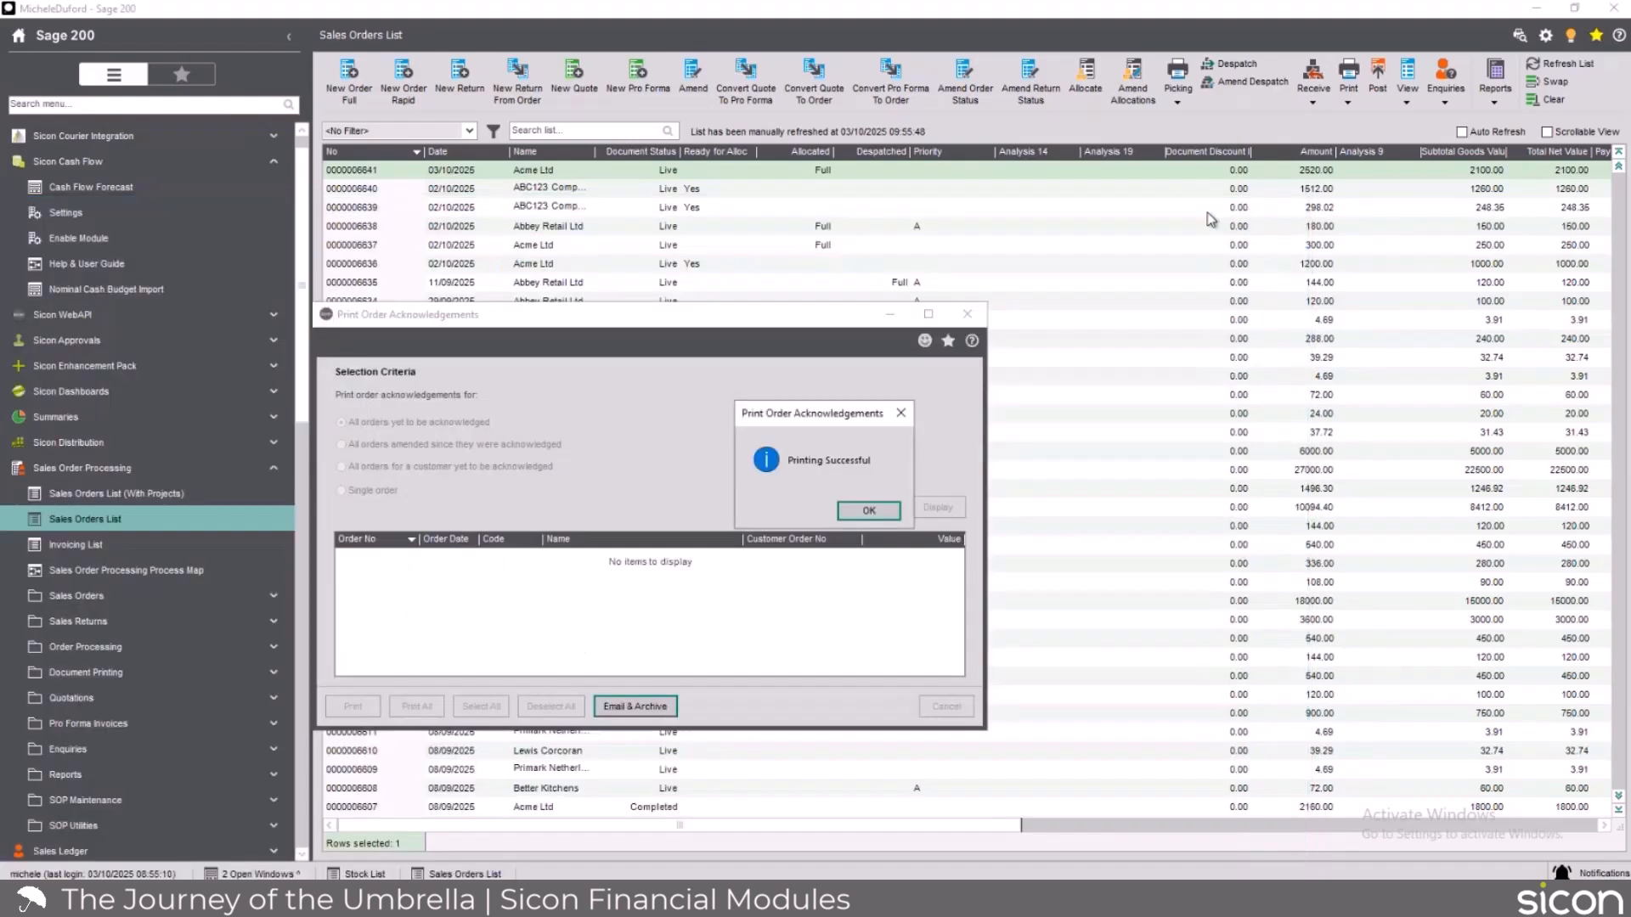
left_click(869, 512)
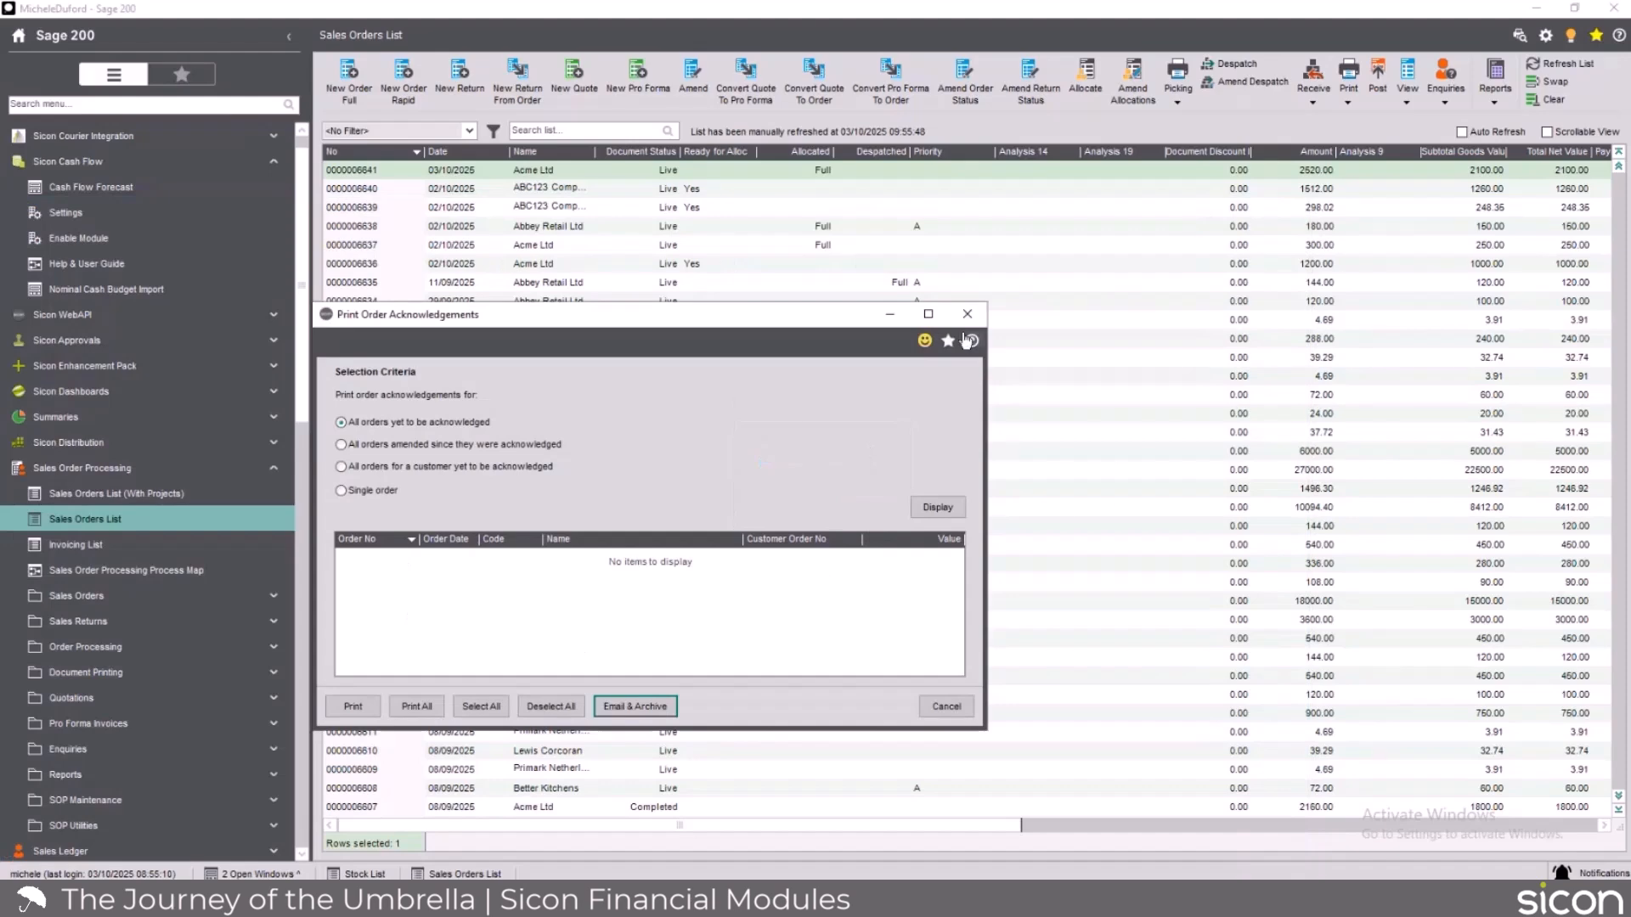
left_click(968, 314)
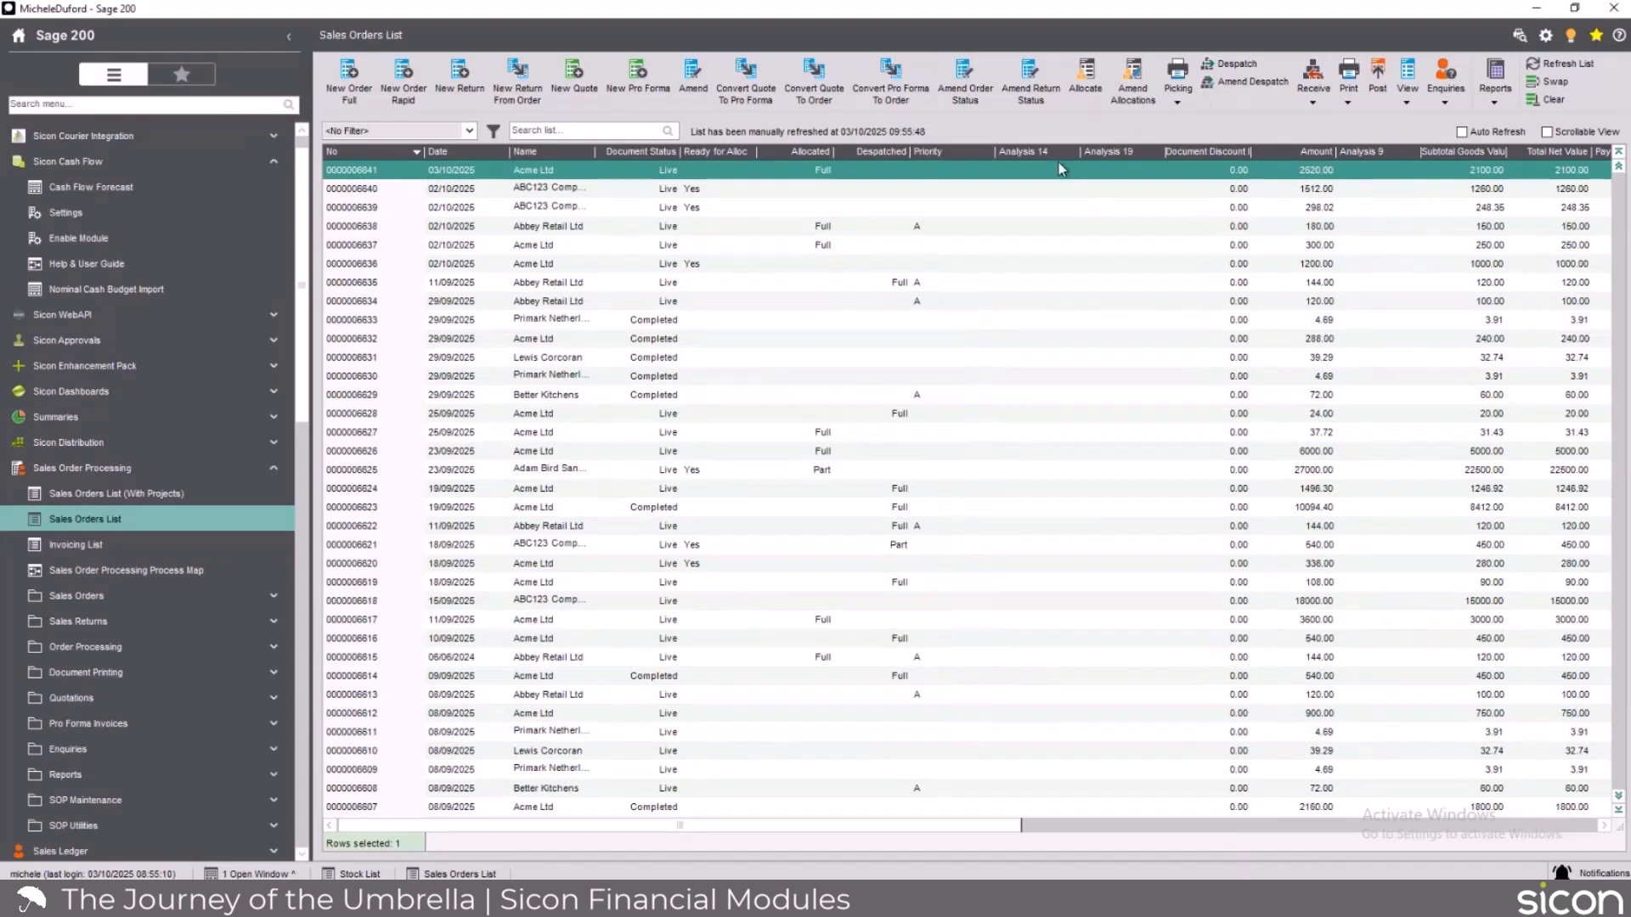
Open the despatch confirmation for the newest Acme Ltd order and set the quantity to despatch for Sicon123456 to 1.
left_click(1232, 67)
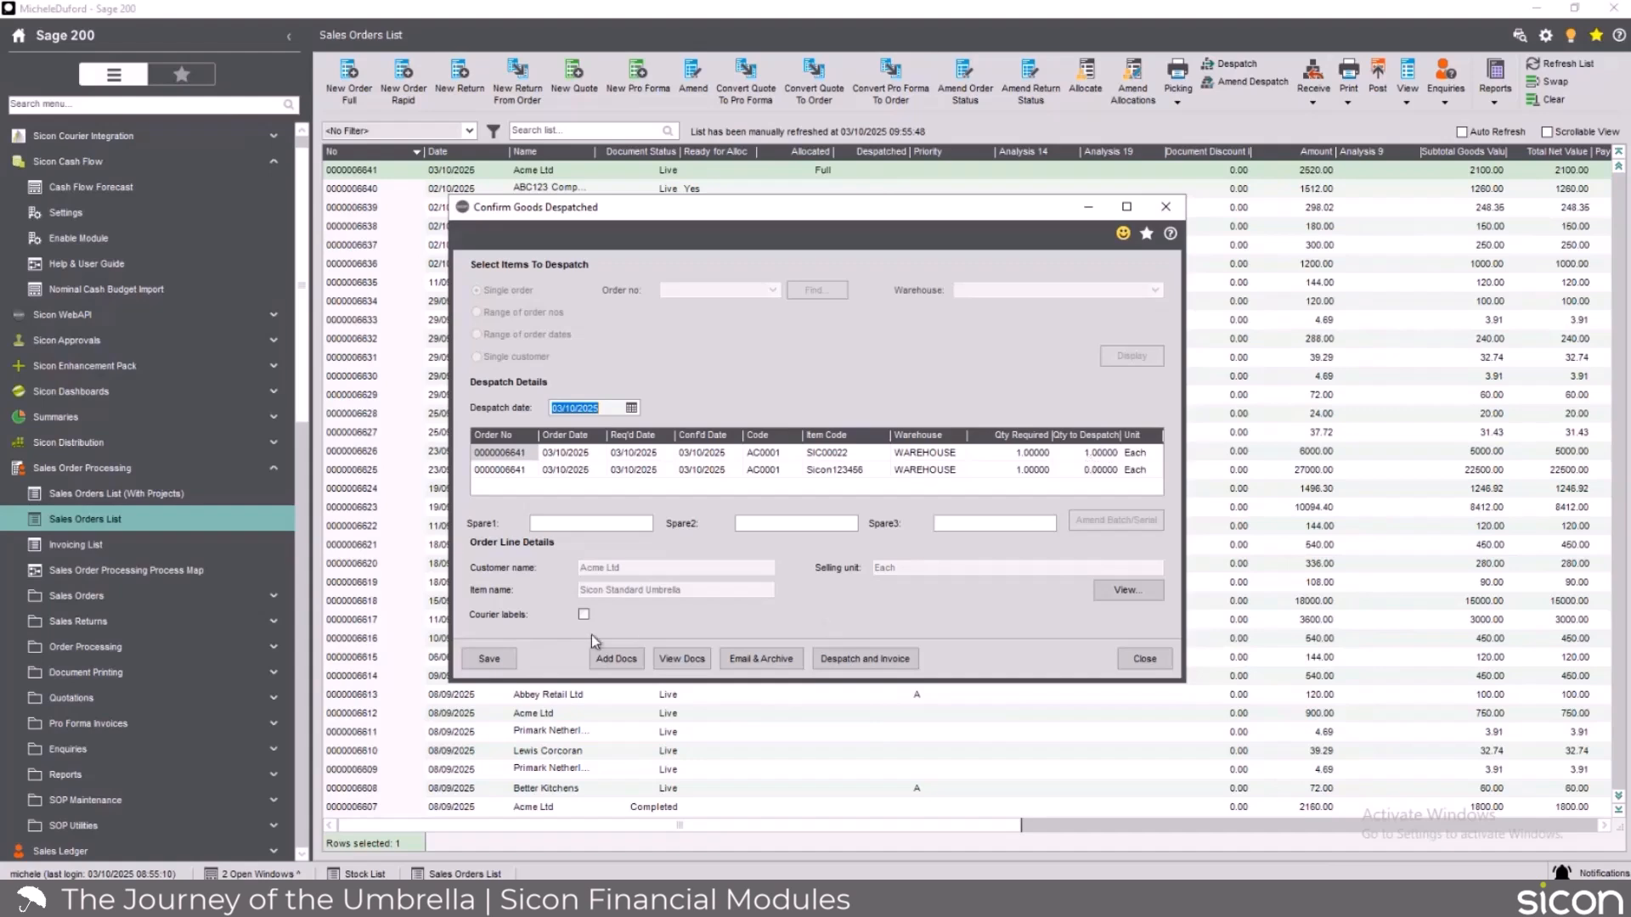
left_click_drag(1190, 483, 1345, 478)
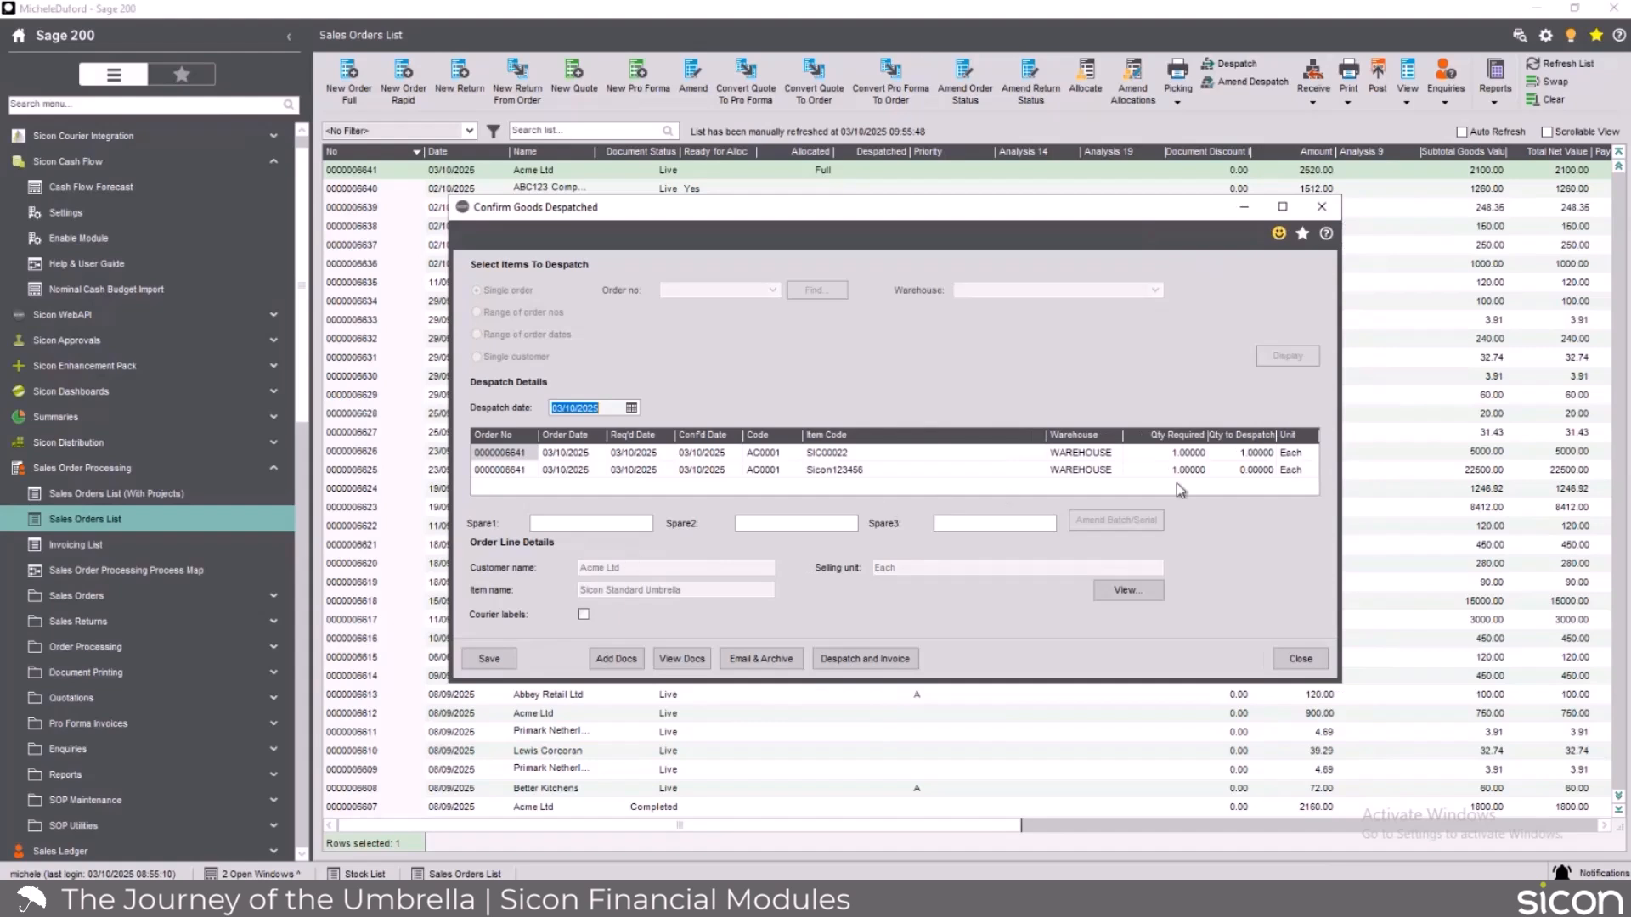
left_click(1264, 471)
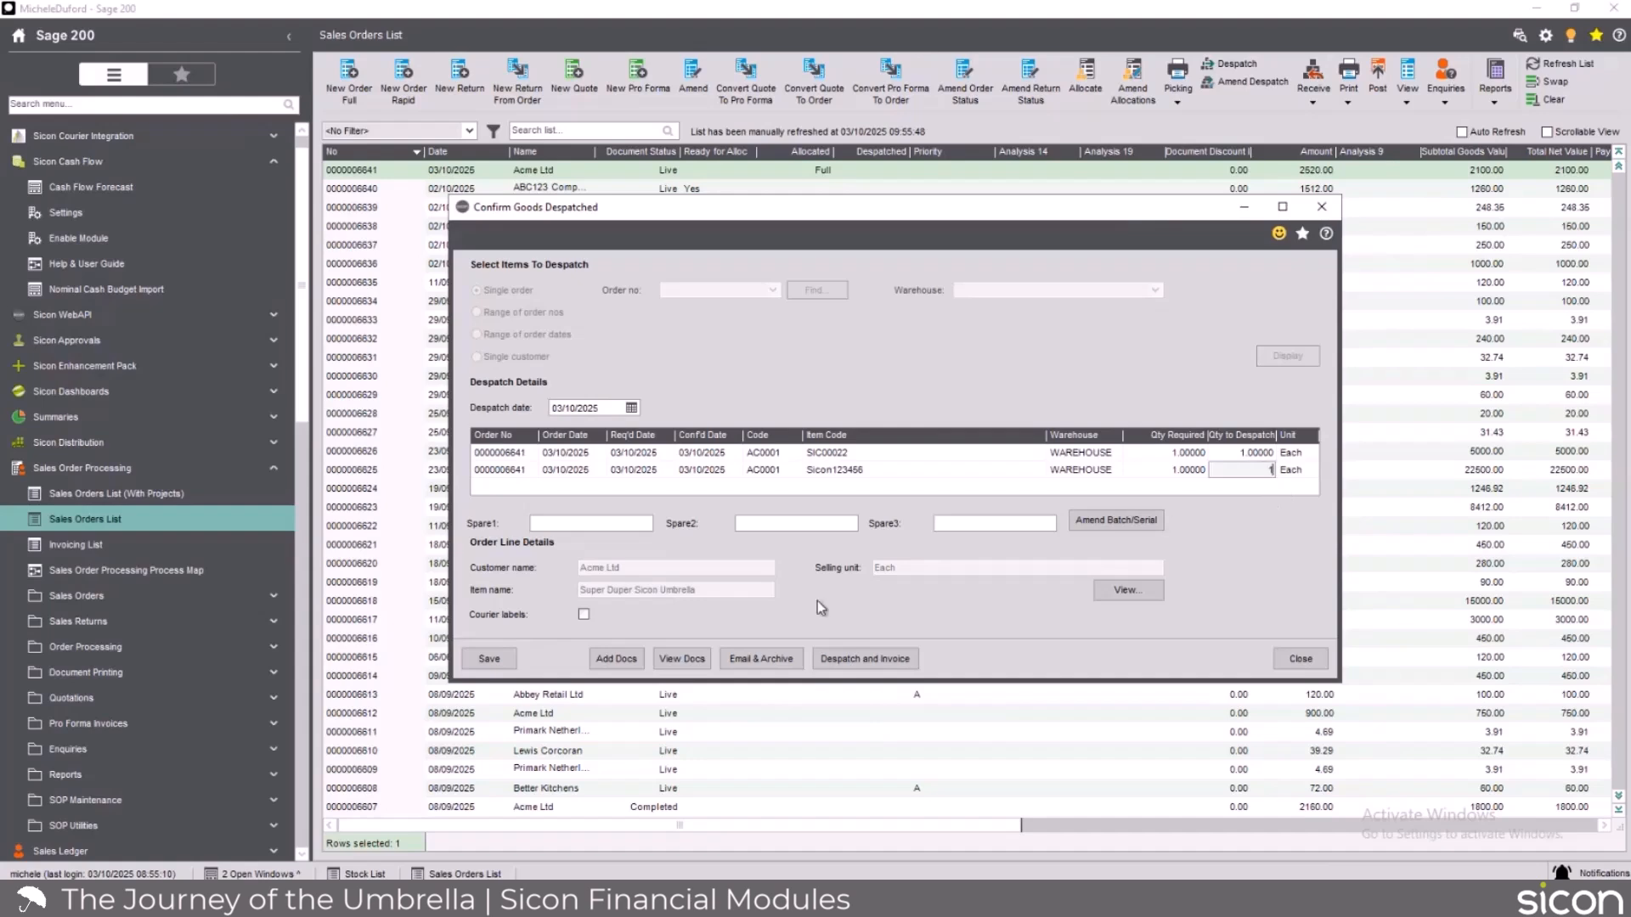
Save the despatch with serial number 103 chosen for item Sicon123456, and close the despatch confirmation.
left_click(499, 661)
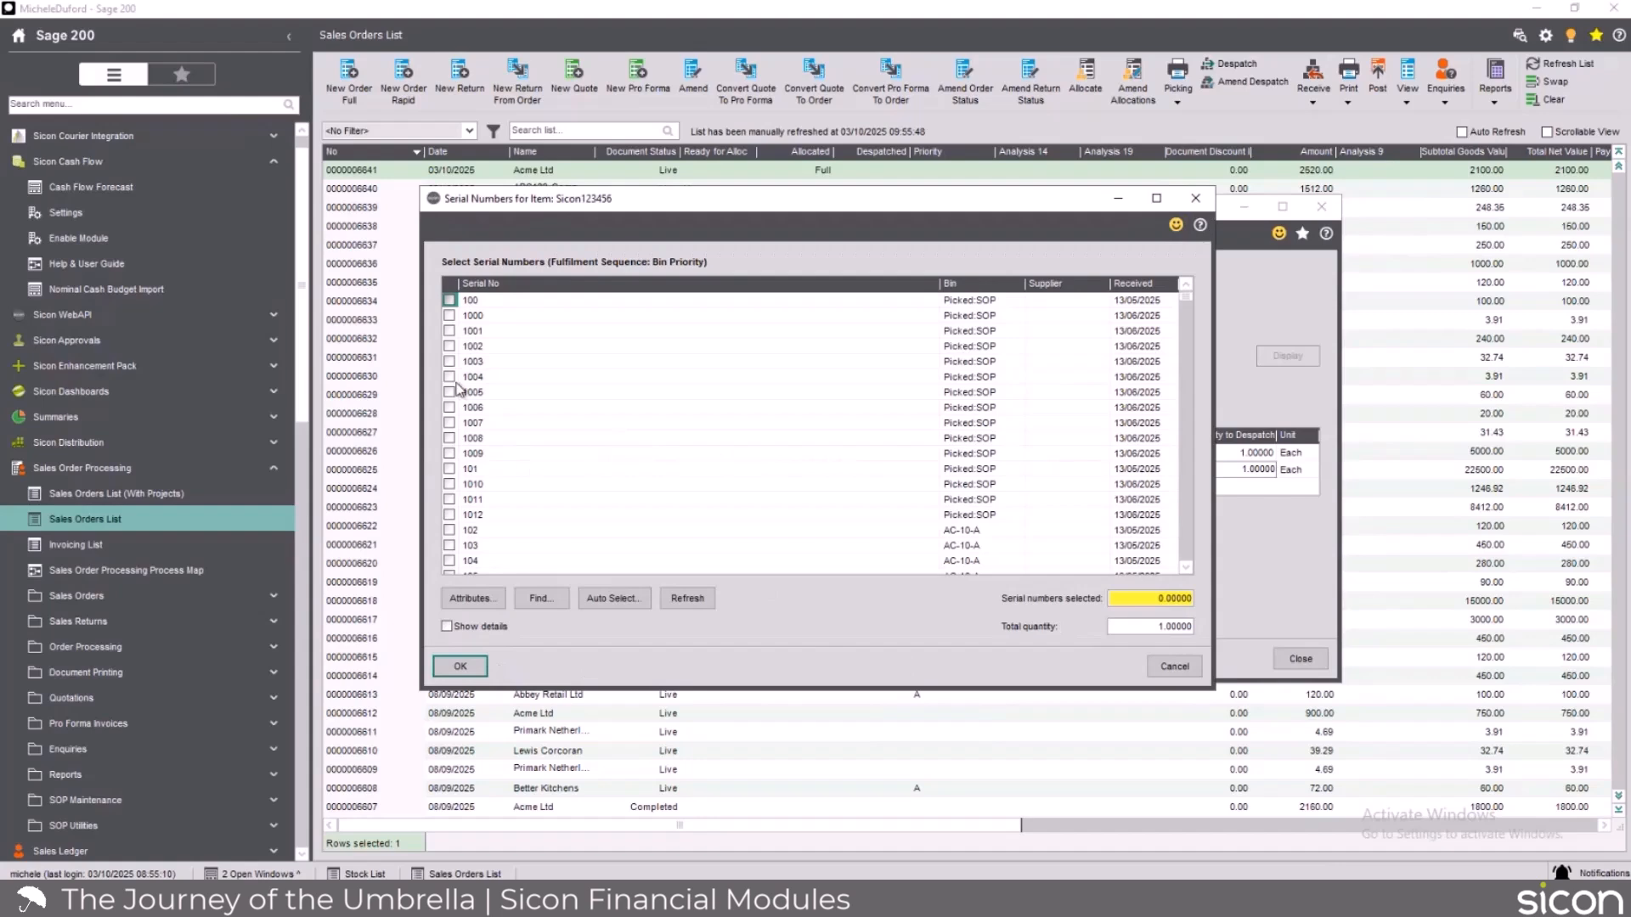
left_click(449, 376)
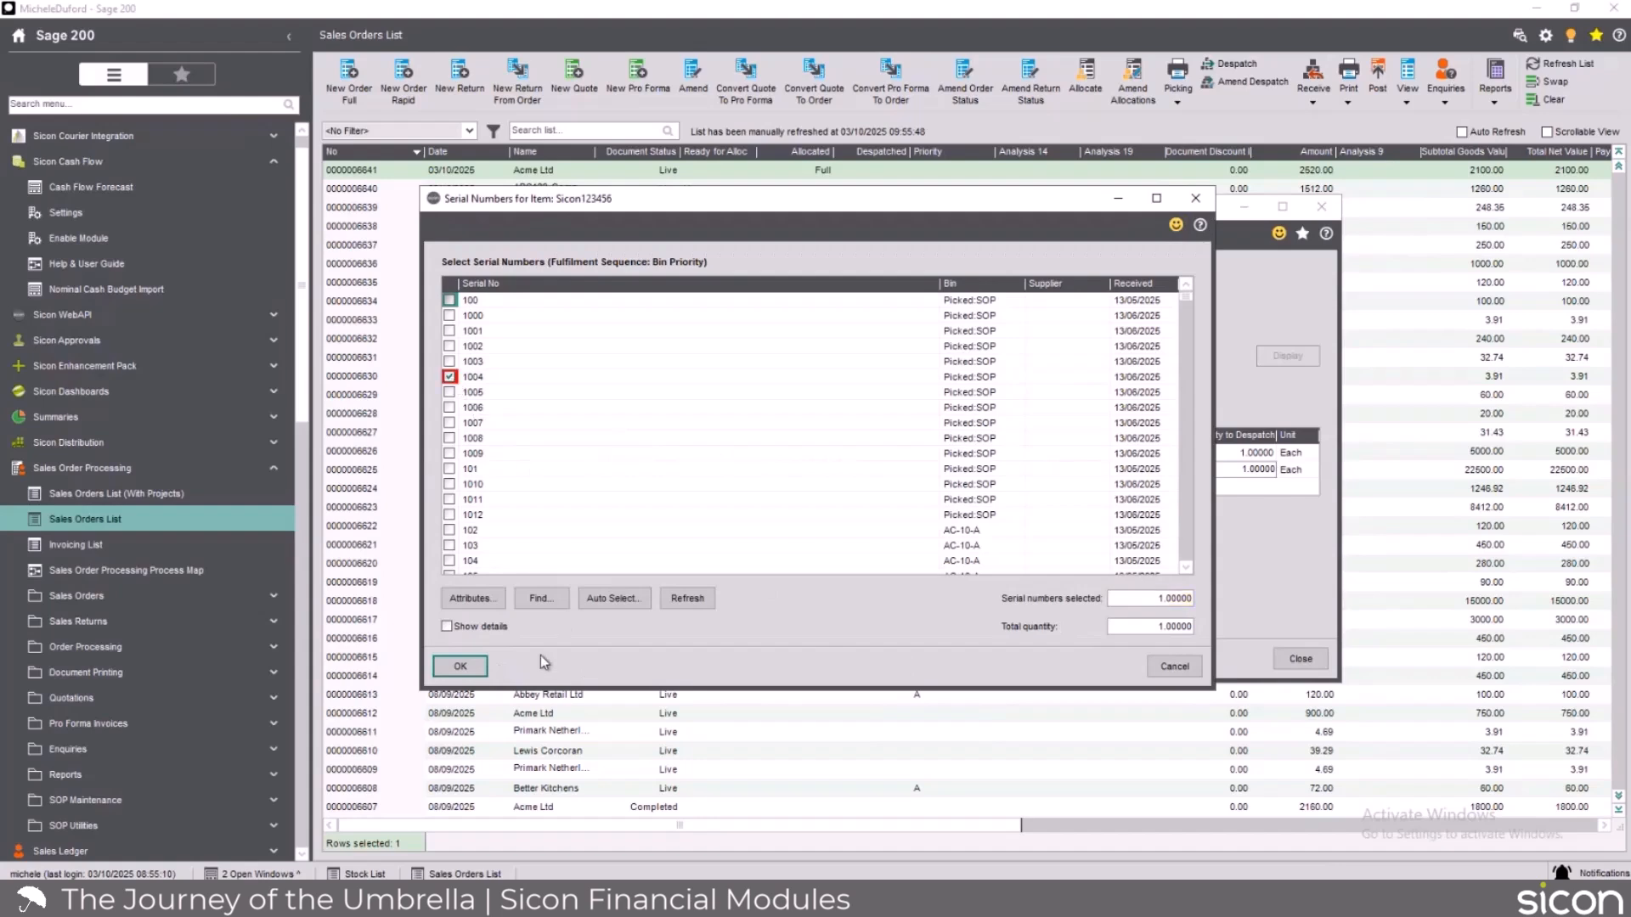
left_click(450, 376)
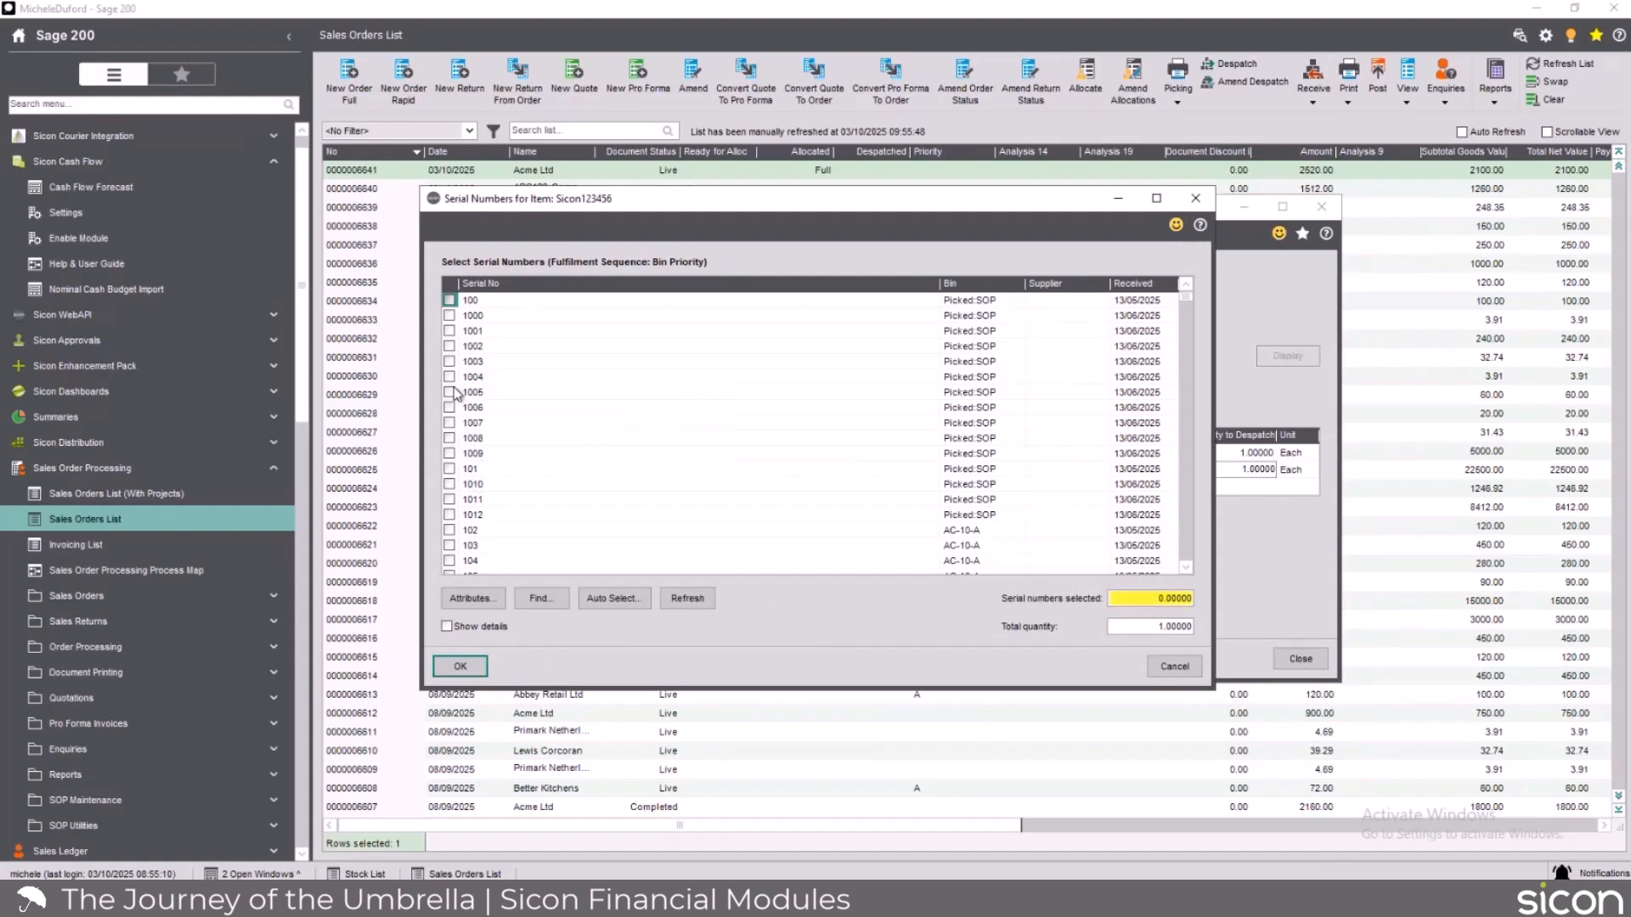
left_click(450, 546)
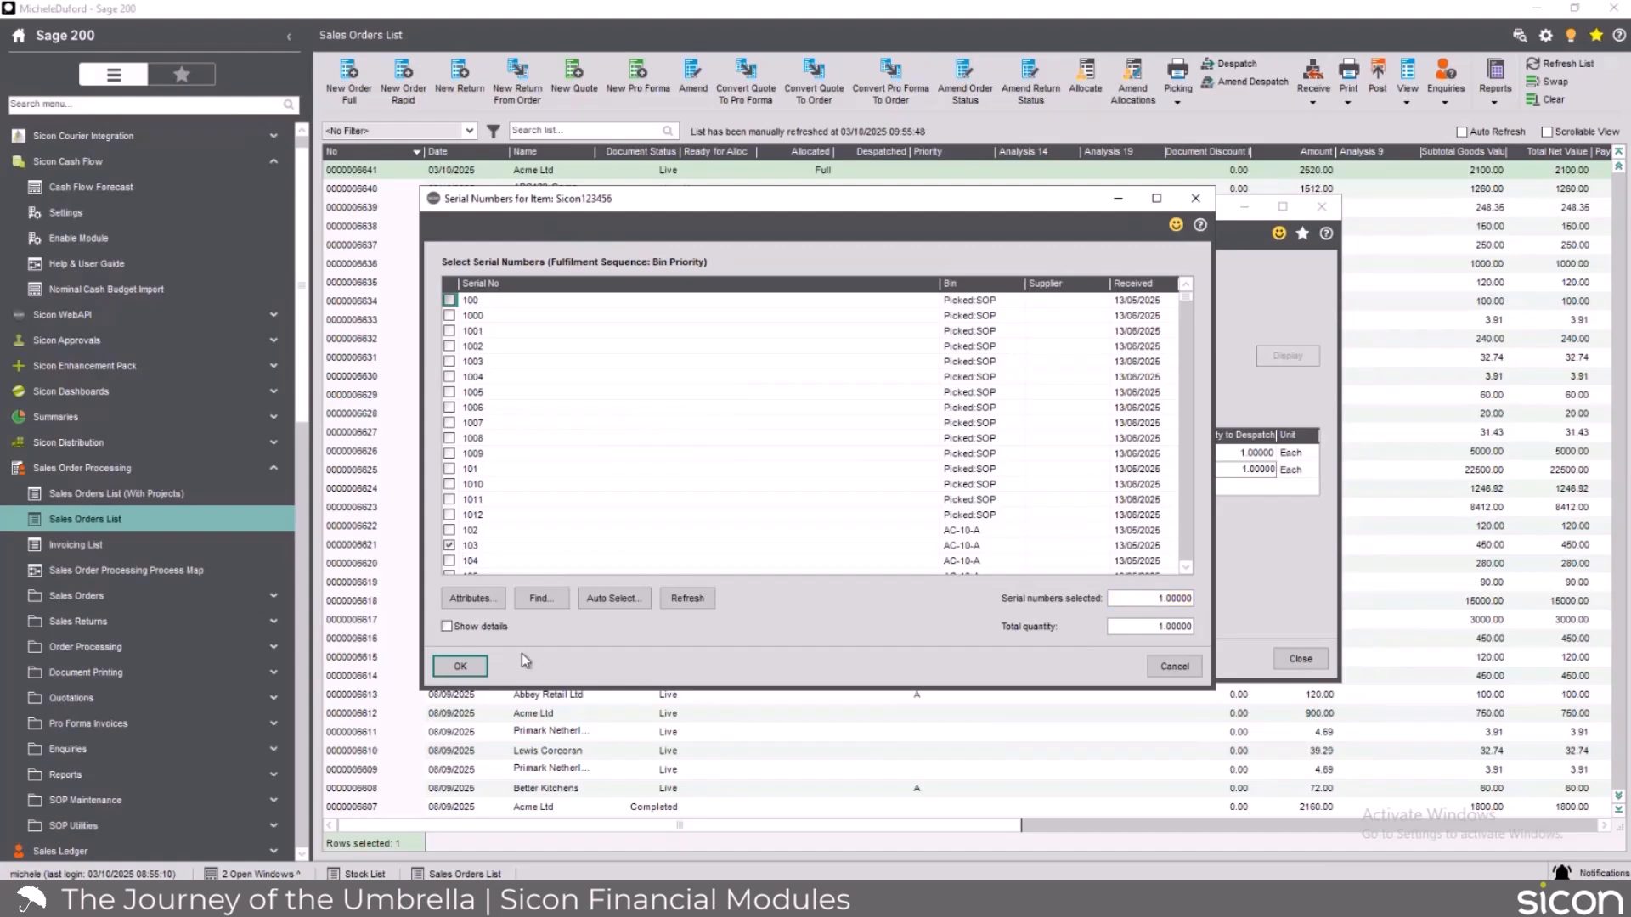
left_click(481, 671)
left_click(502, 660)
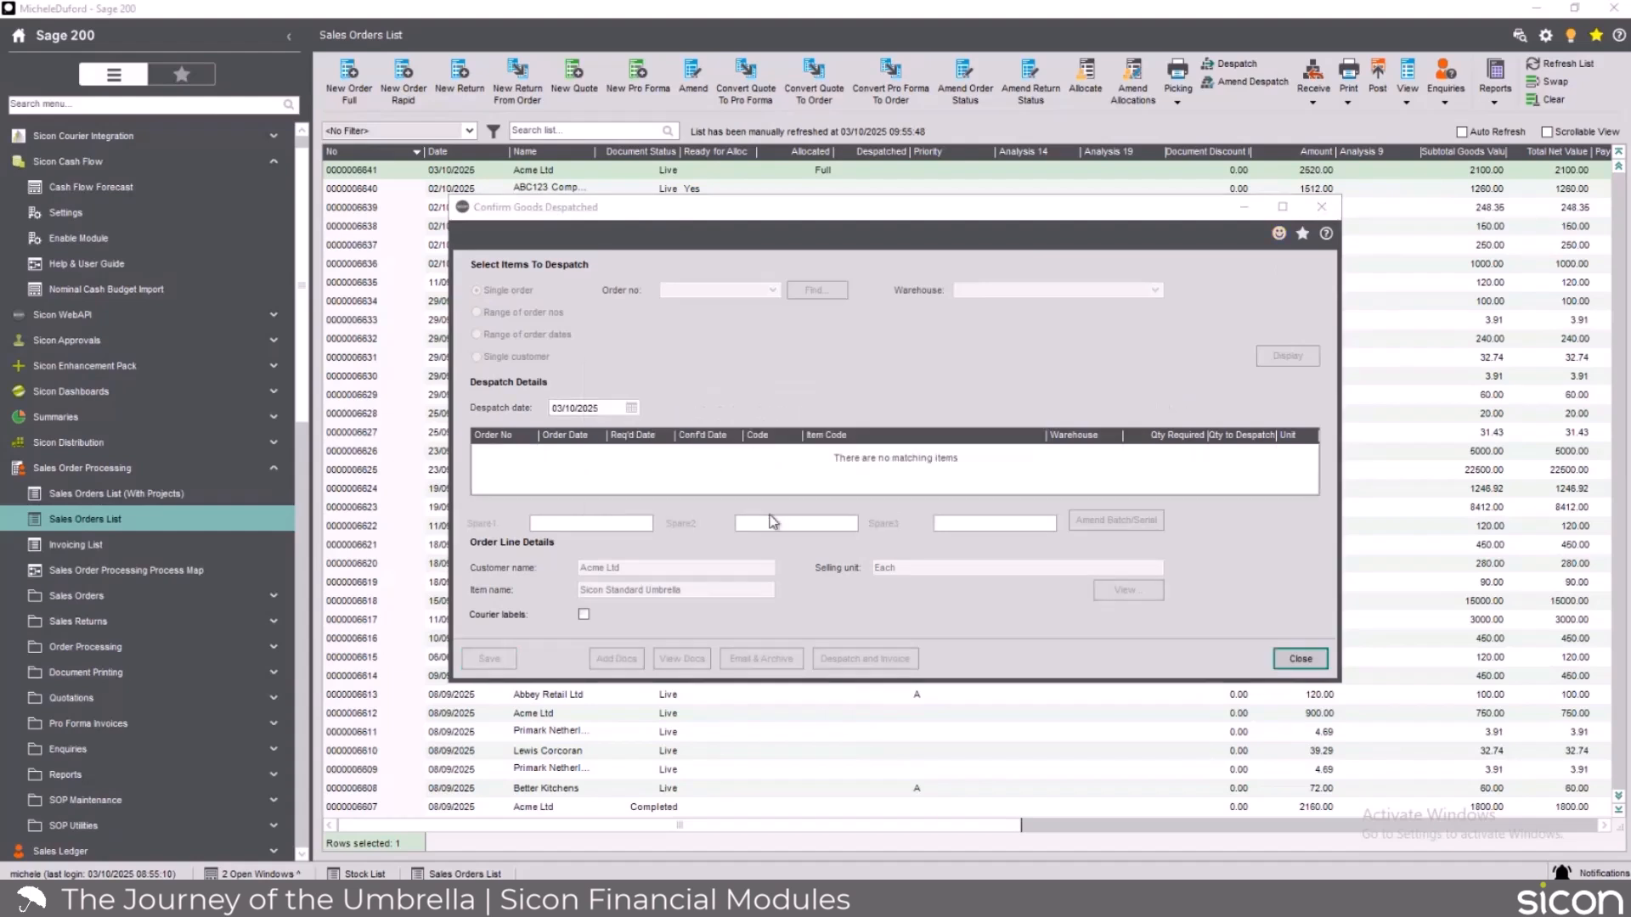
left_click(1328, 214)
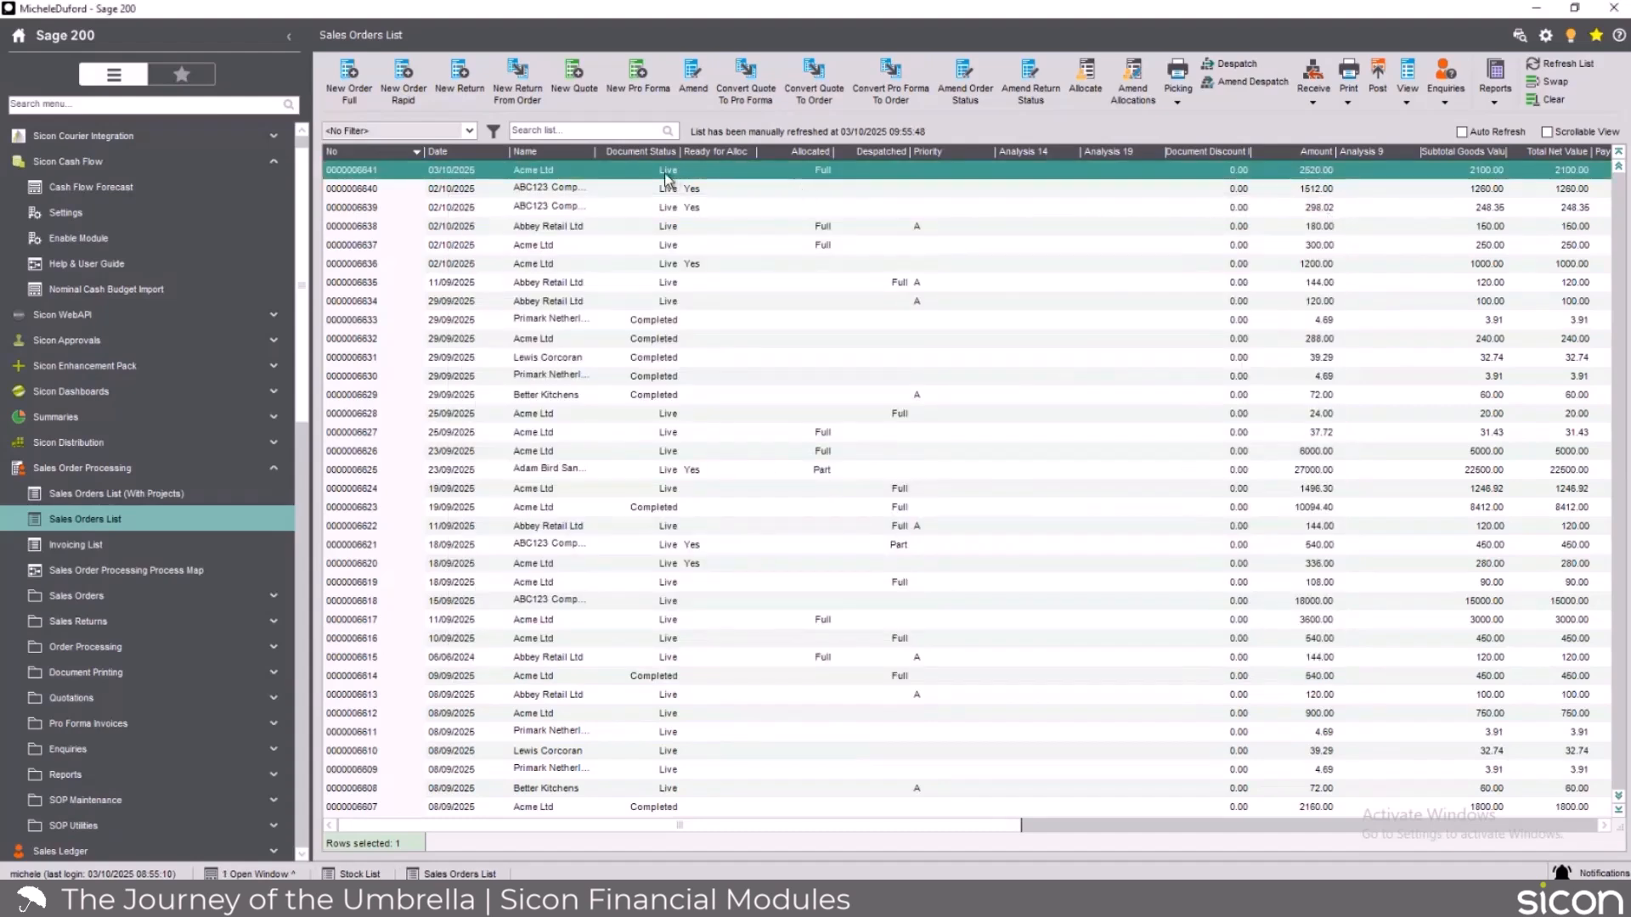
Print the invoice for the newest Acme Ltd order and close invoice printing.
right_click(712, 174)
mouse_move(796, 181)
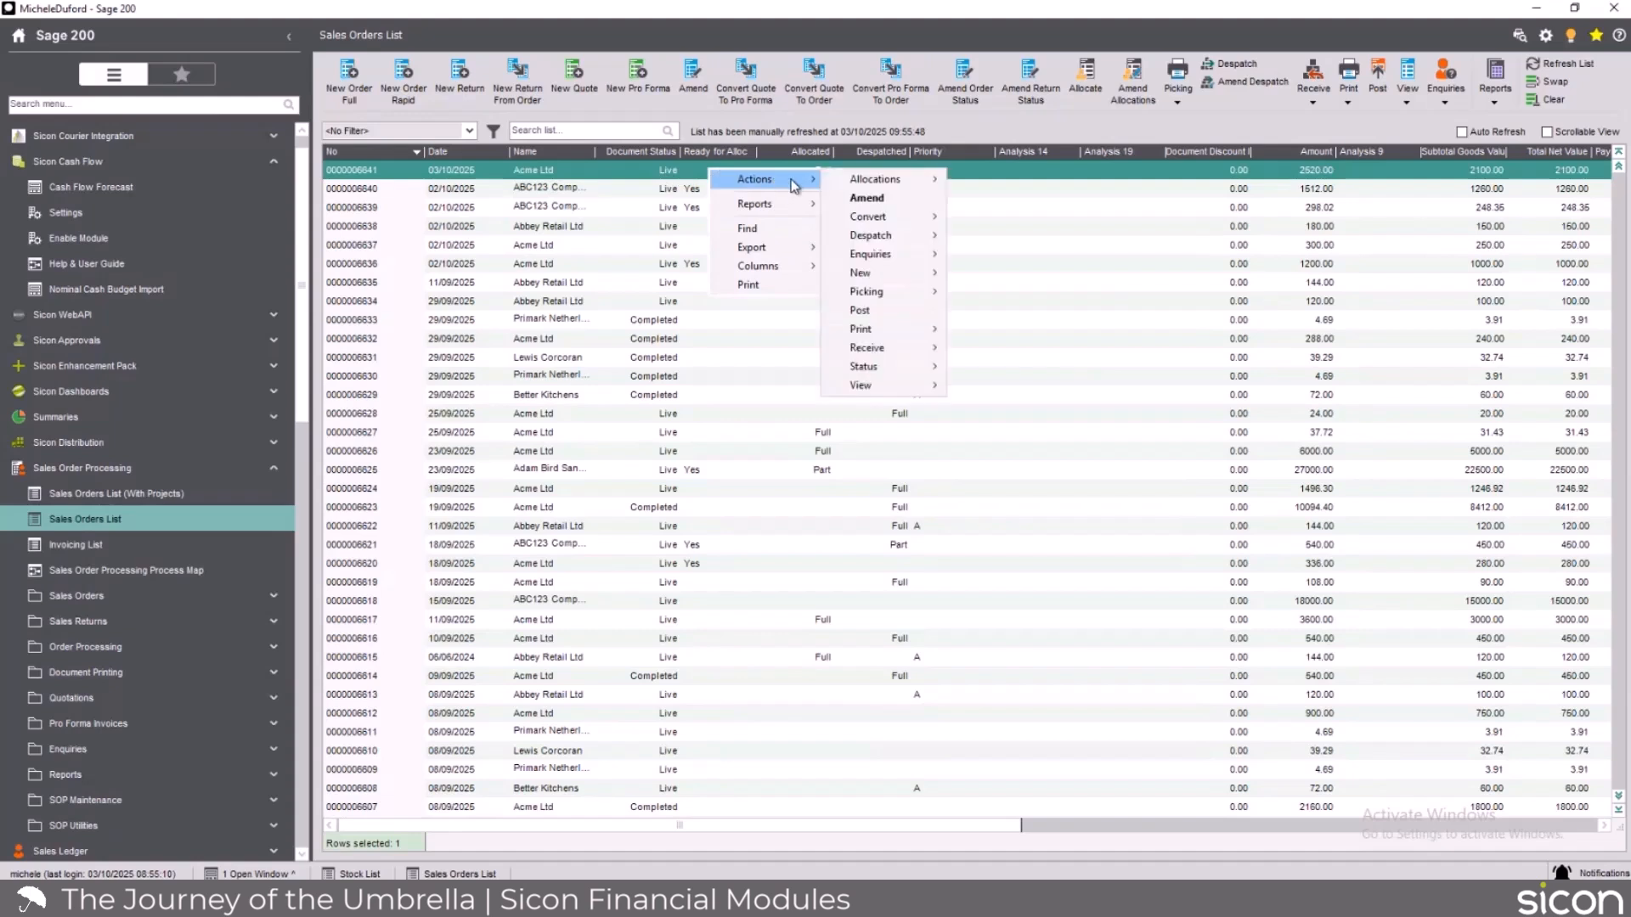
mouse_move(930, 332)
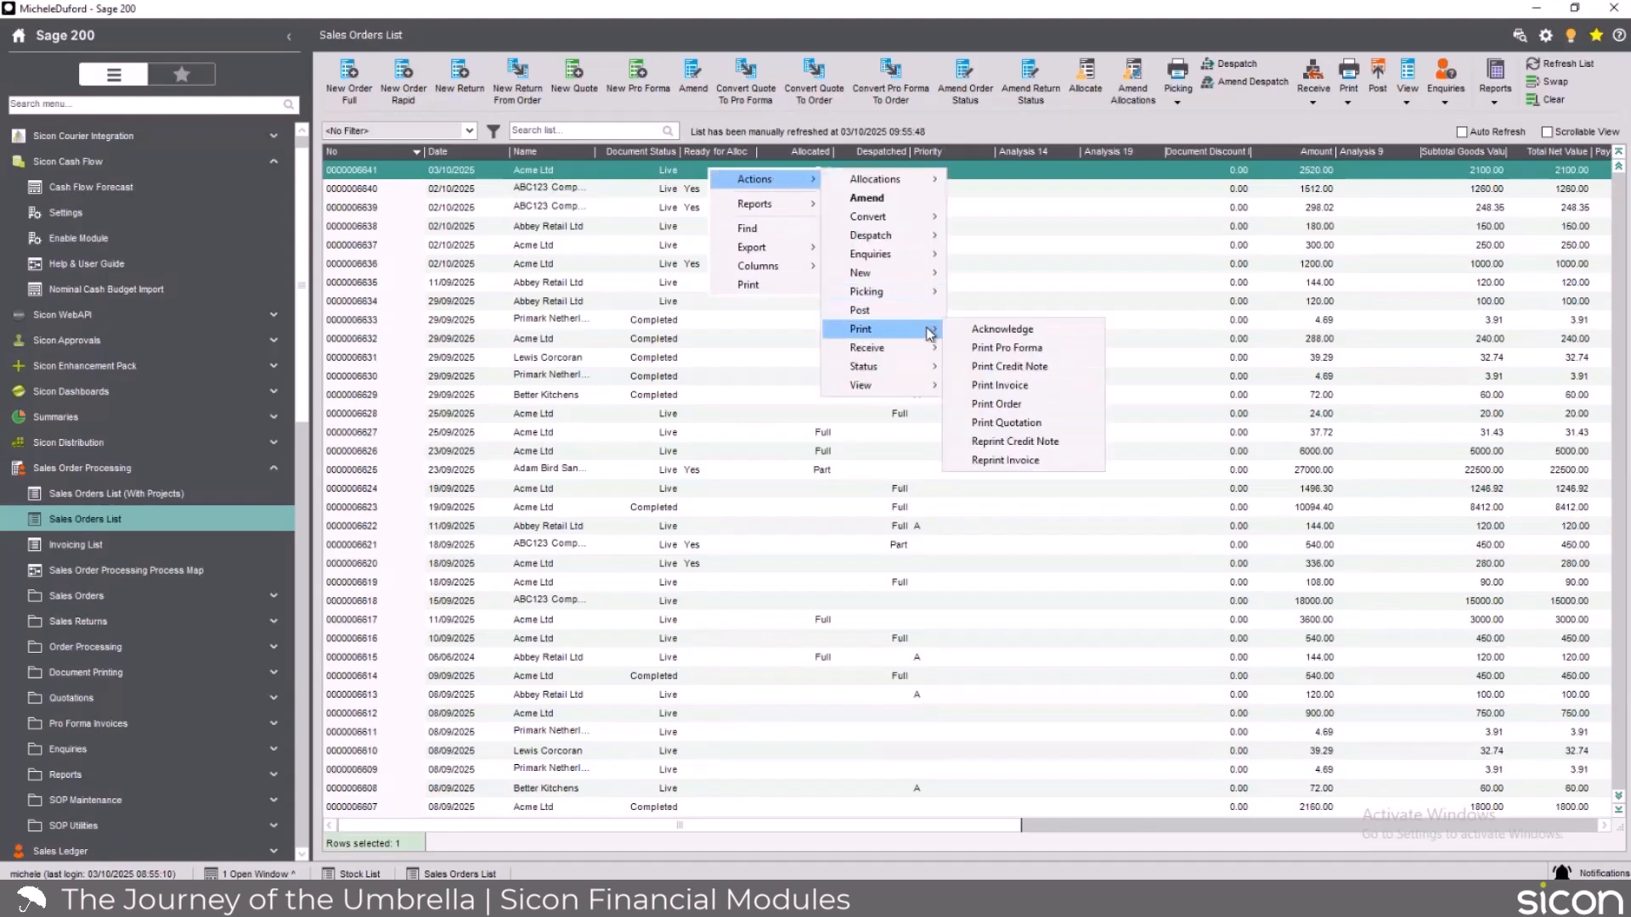
left_click(1028, 390)
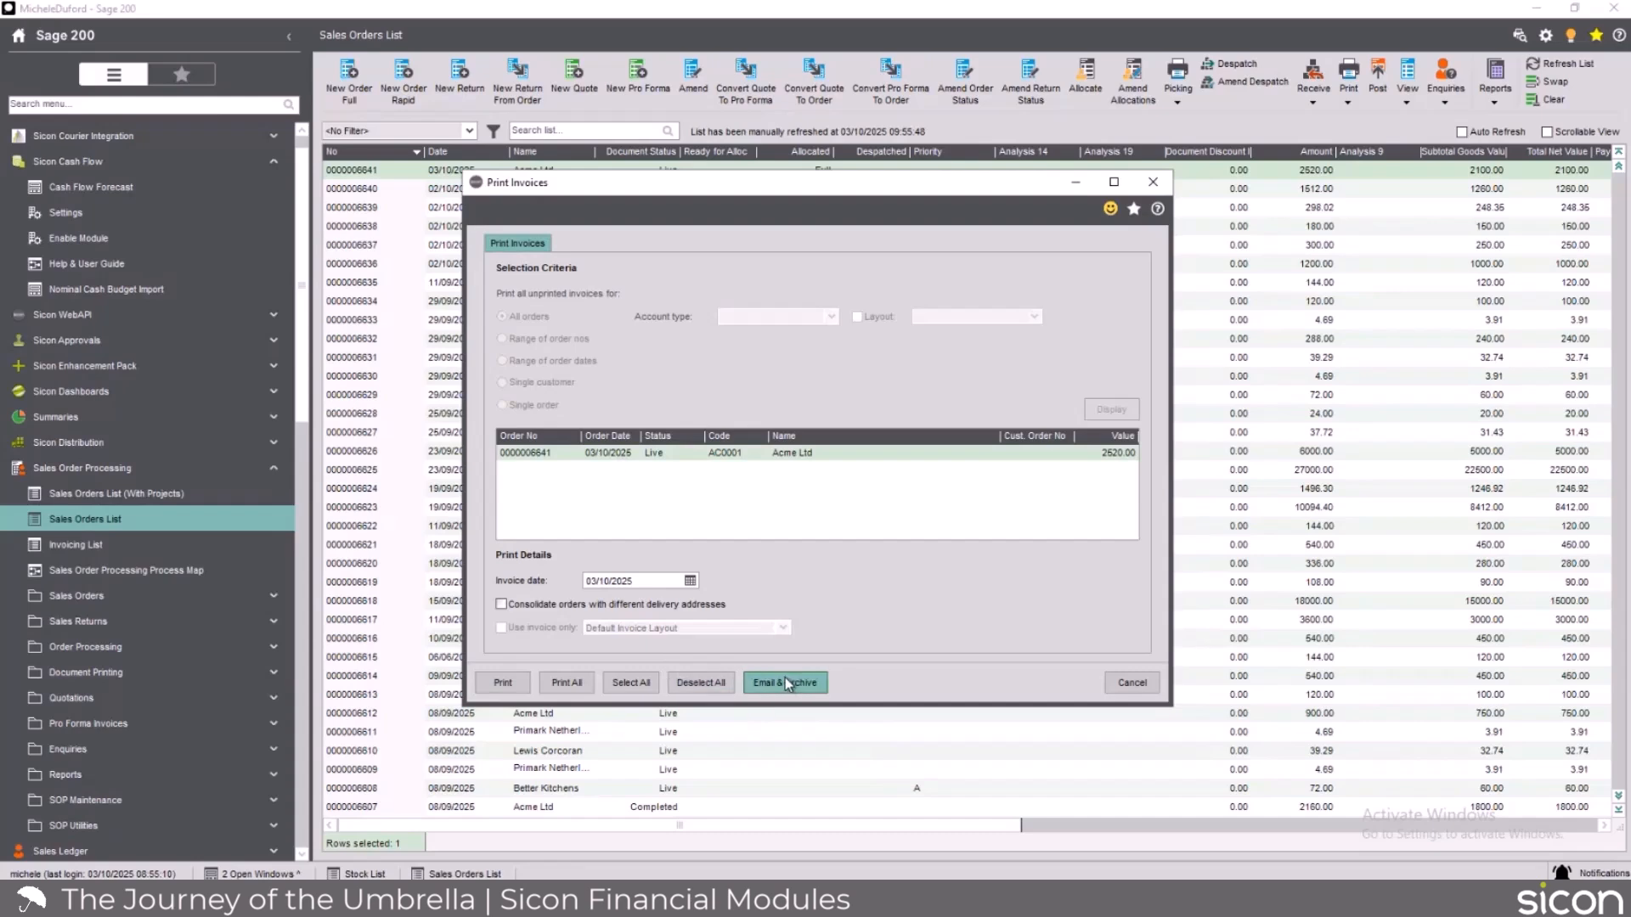
left_click(503, 682)
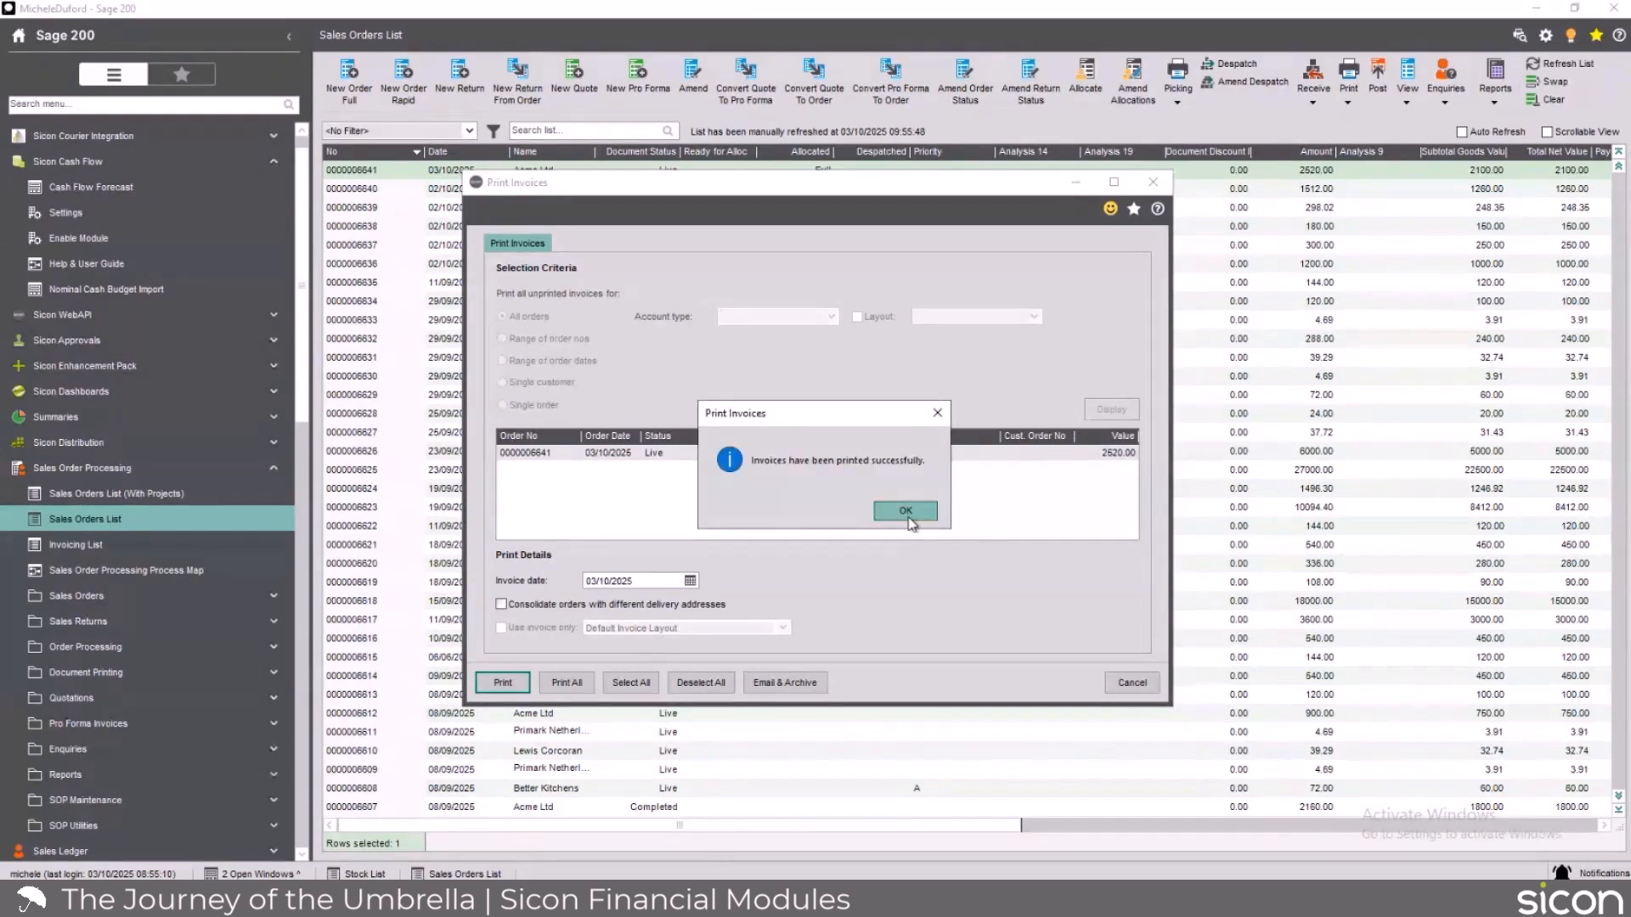
left_click(906, 512)
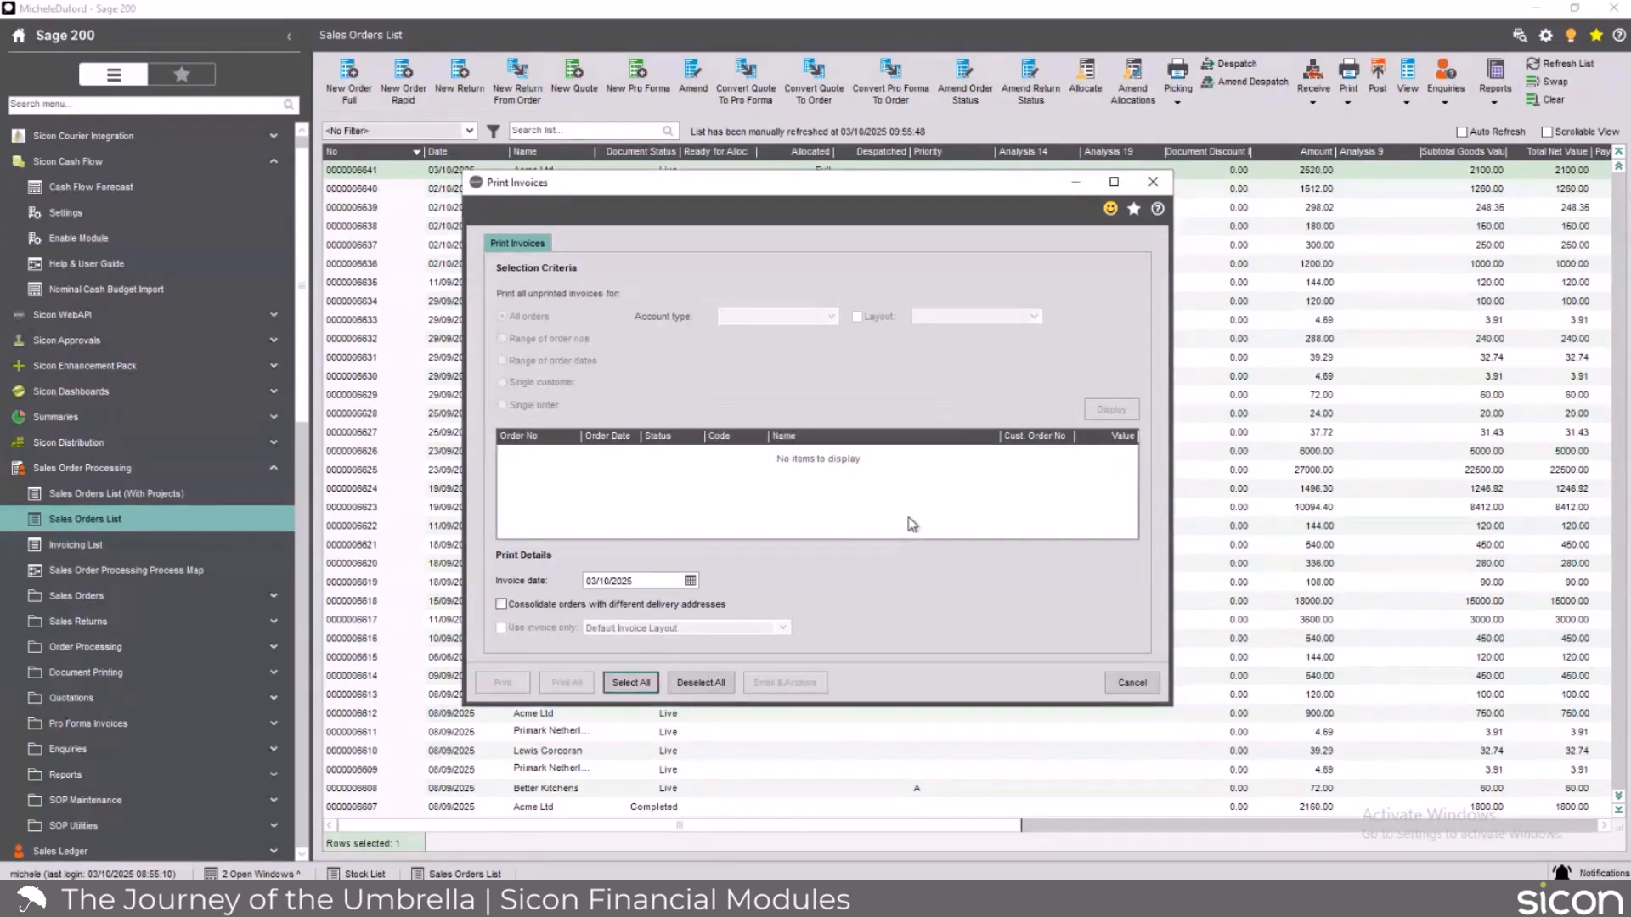
left_click(1157, 184)
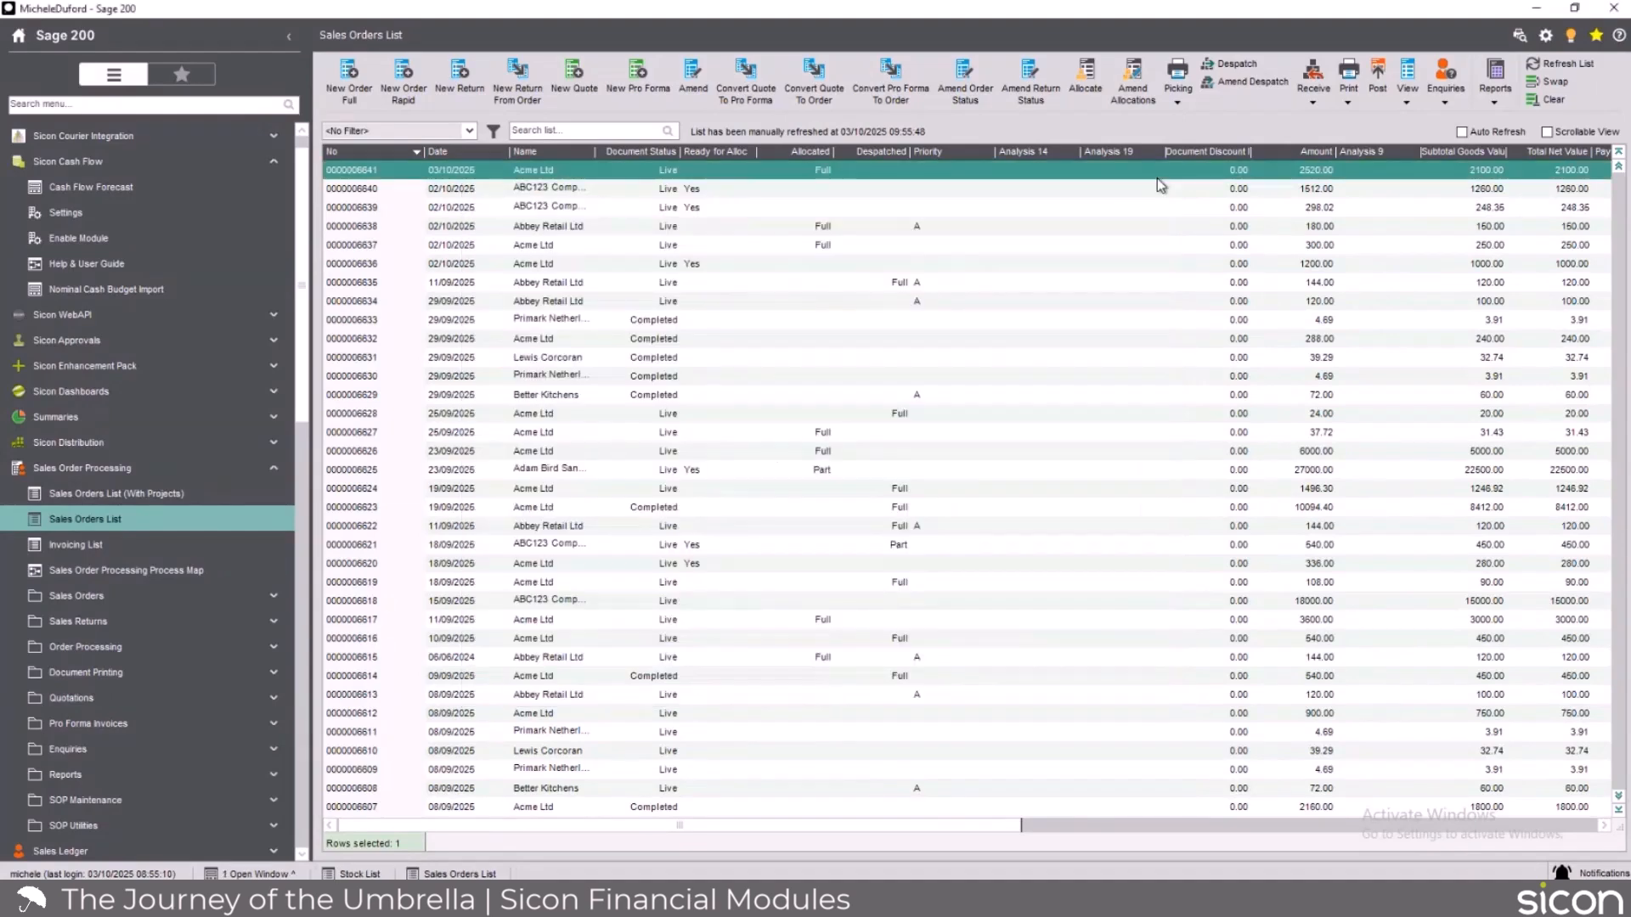
Post unposted invoices and credit notes for all customers, and process the contract update for the Acme Ltd service contract line.
right_click(858, 174)
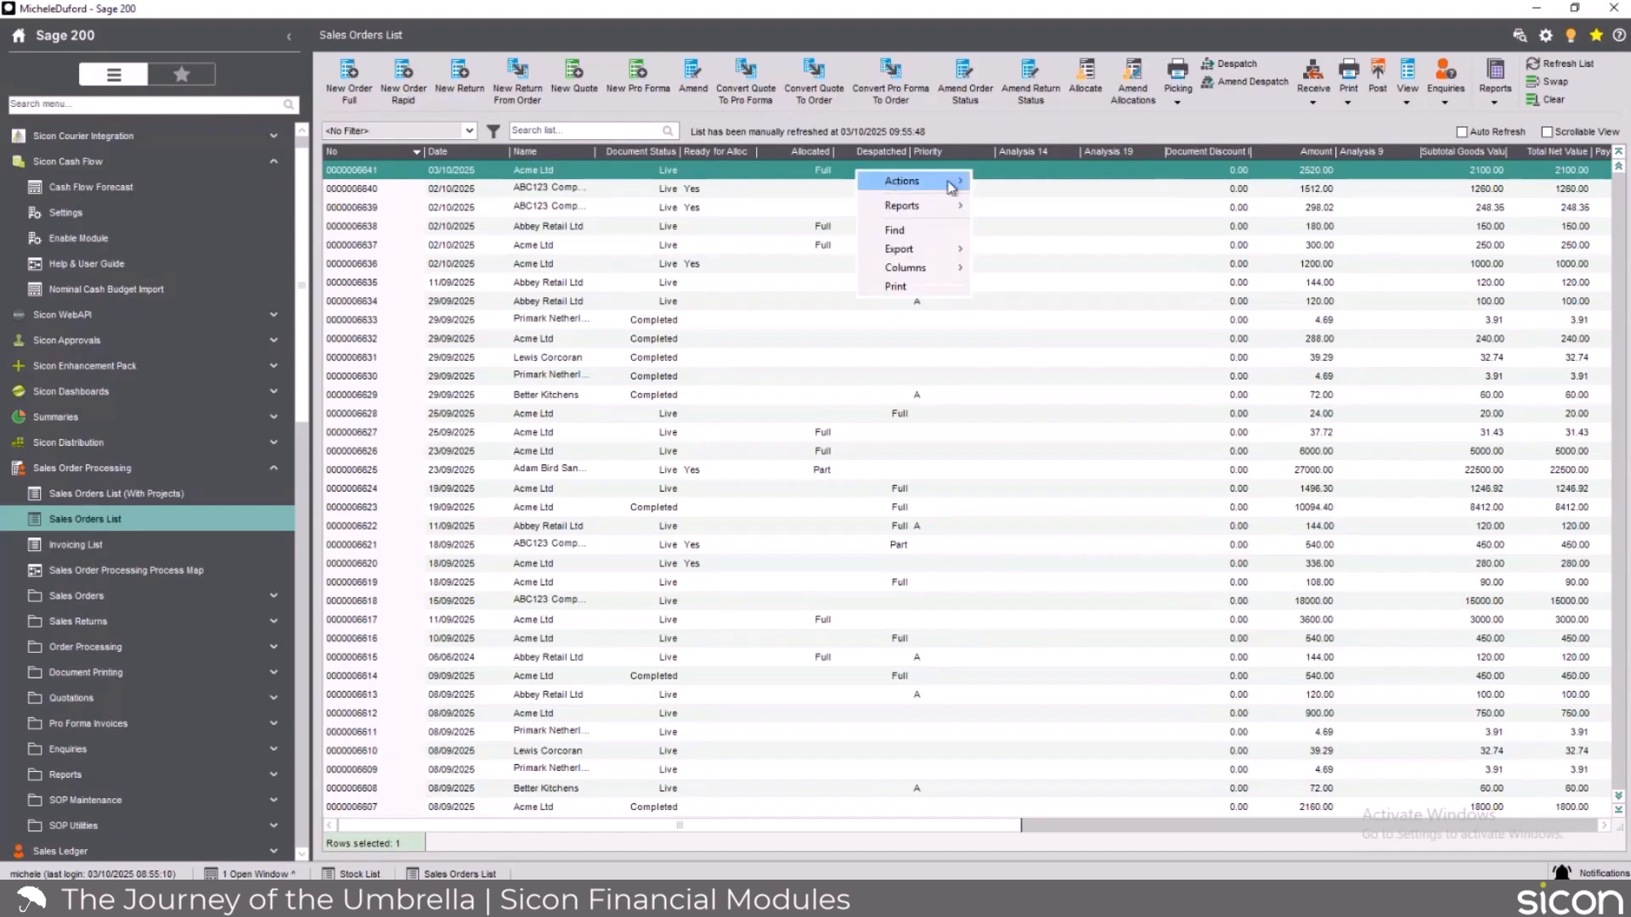
mouse_move(952, 181)
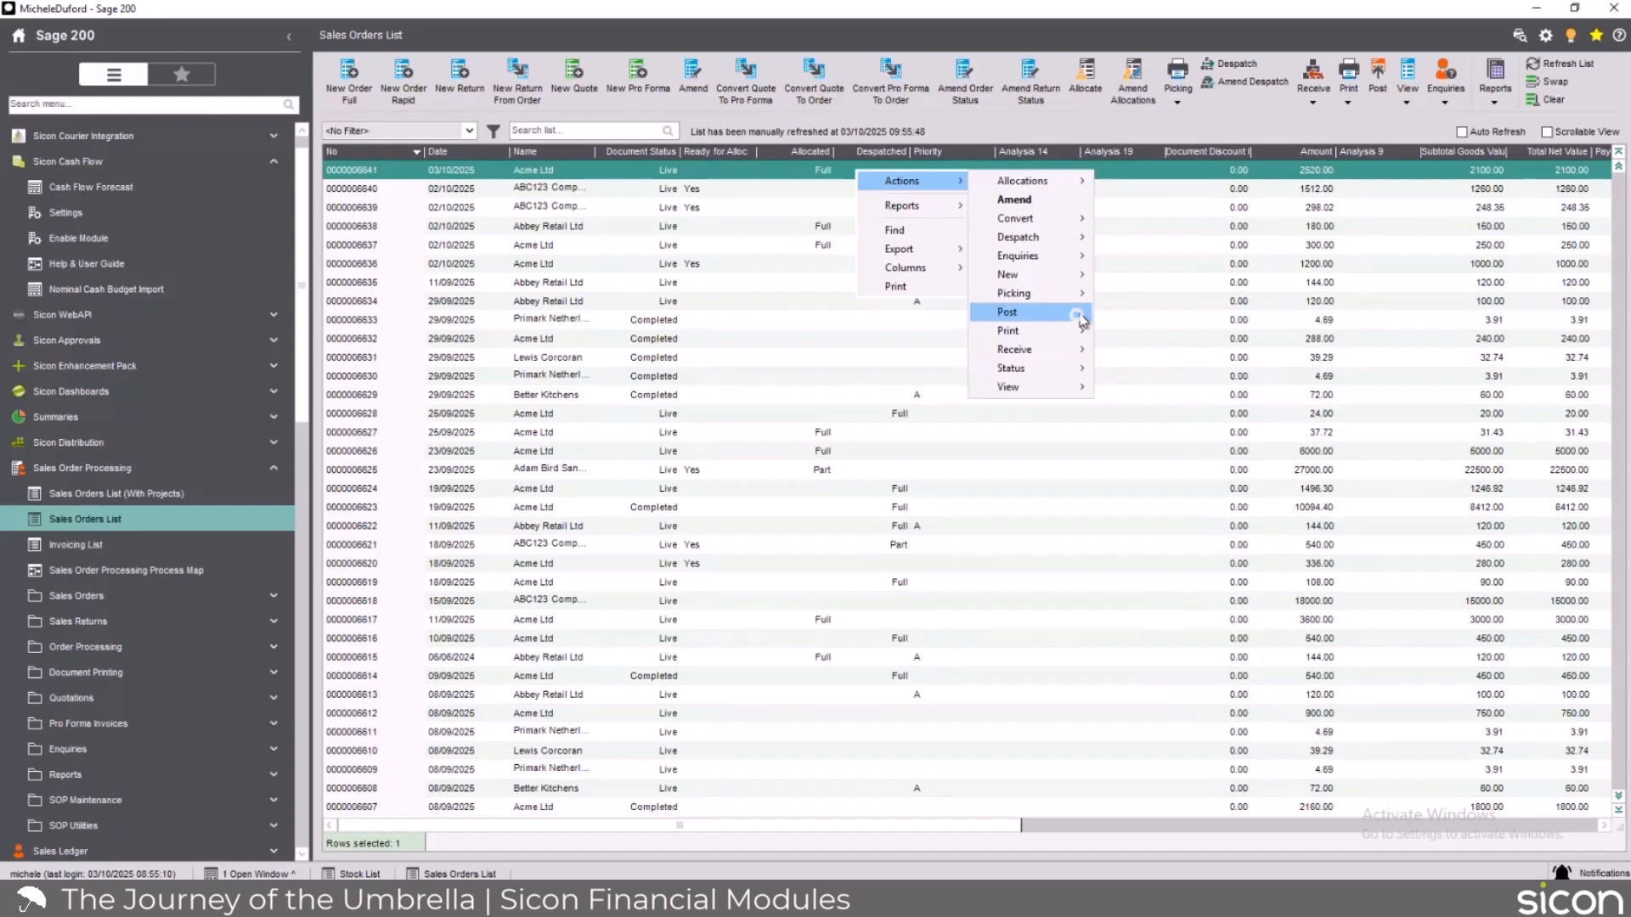
left_click(1076, 313)
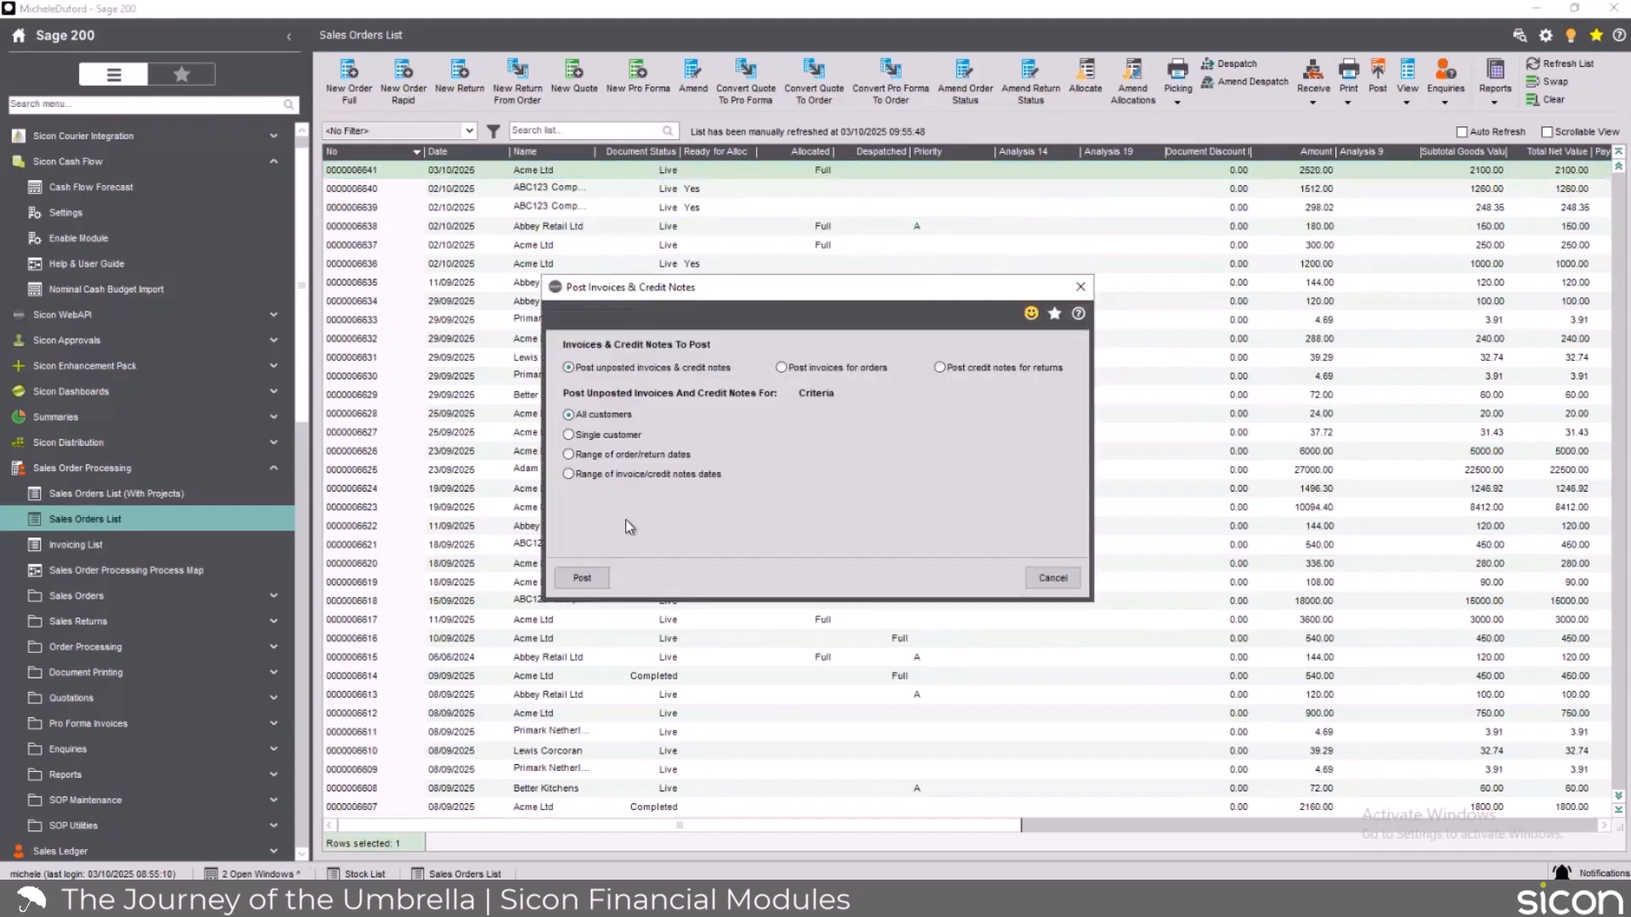
left_click(586, 578)
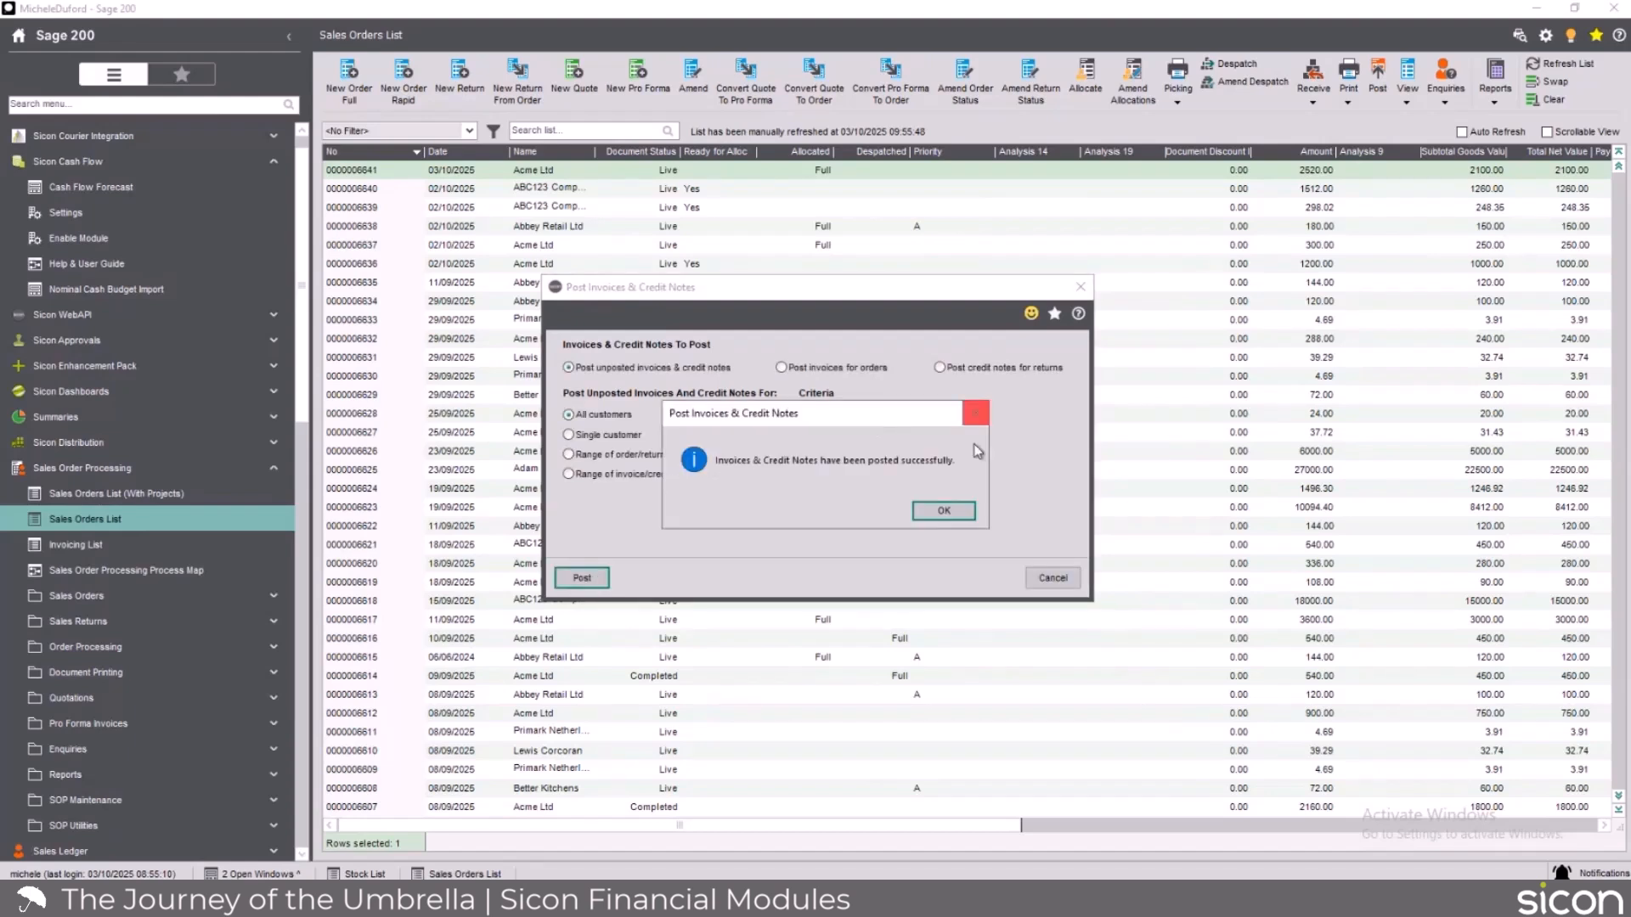
left_click(943, 510)
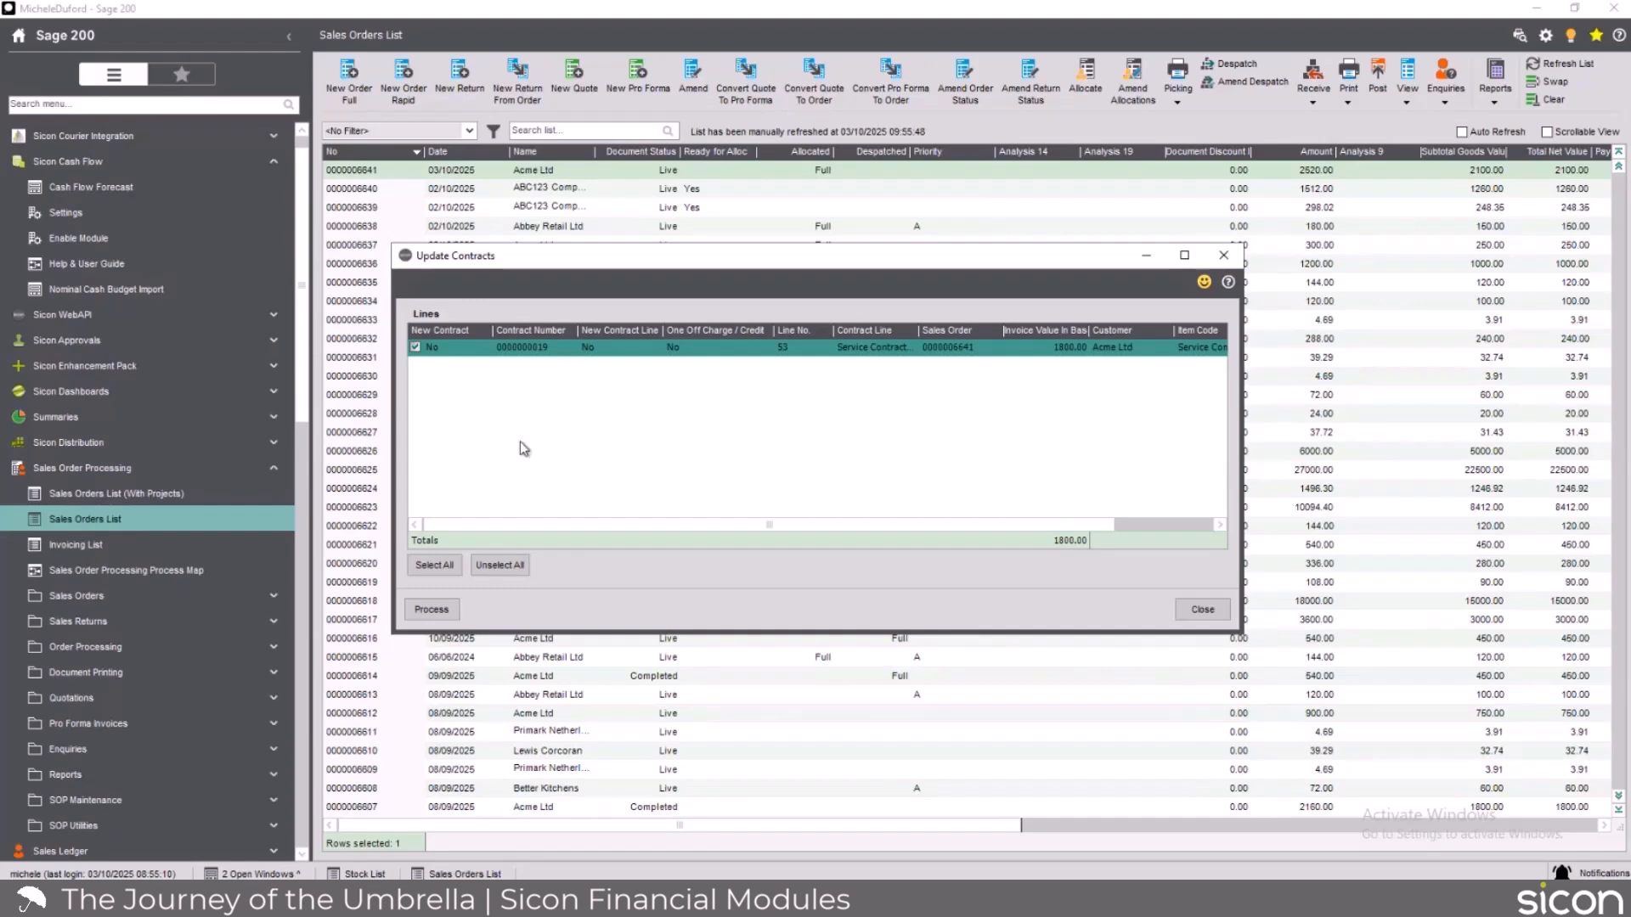
left_click(435, 613)
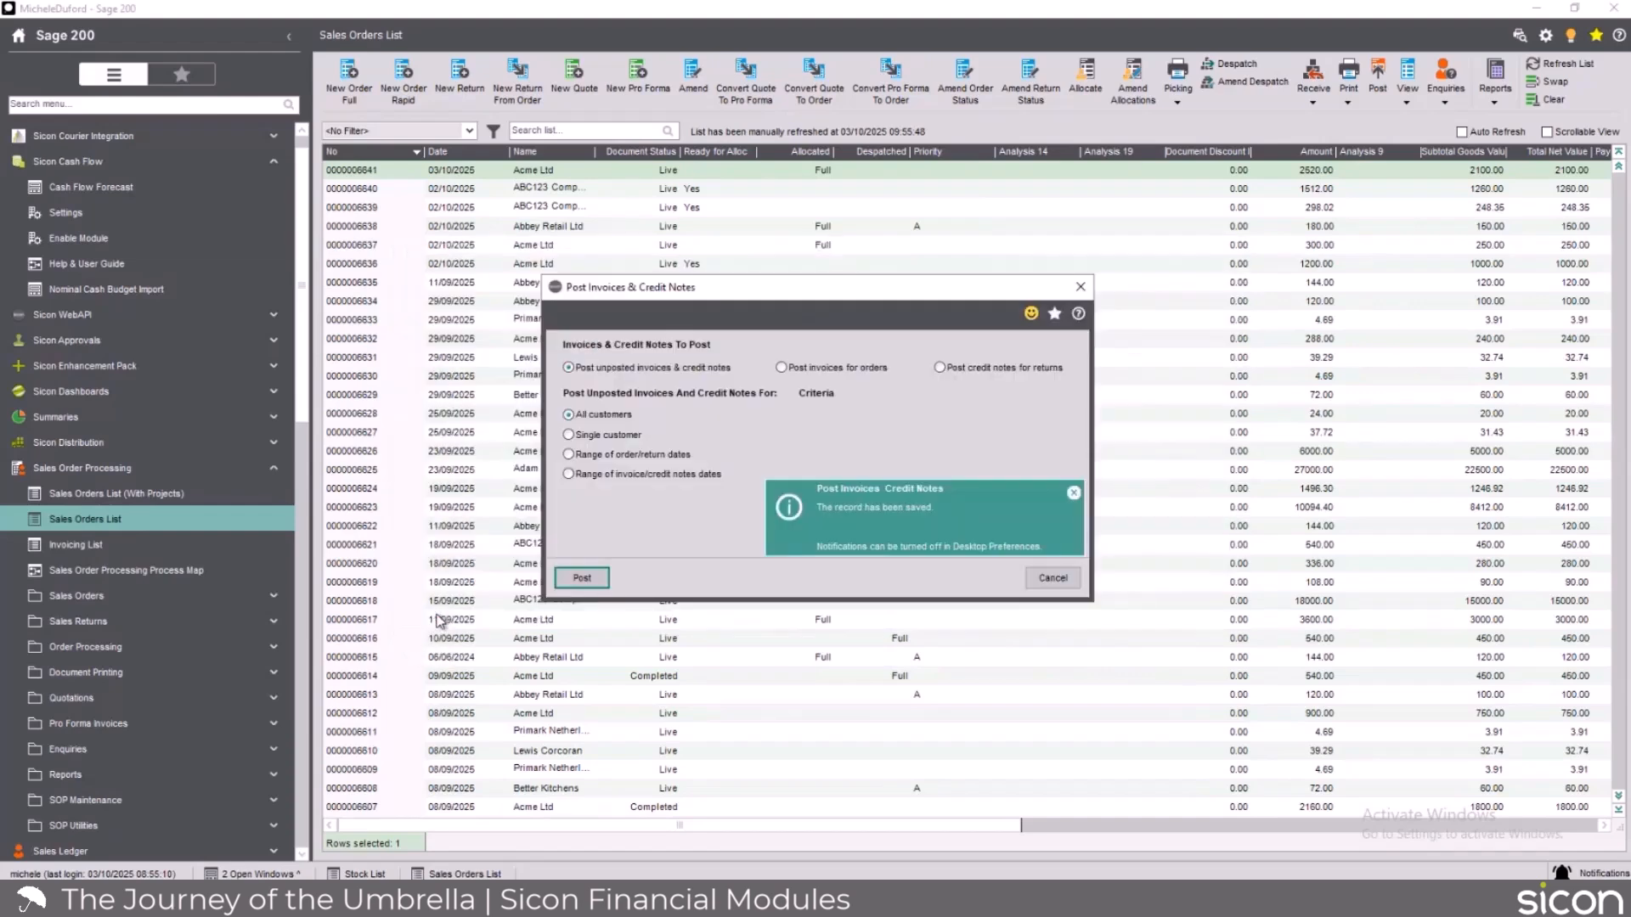
left_click(1081, 288)
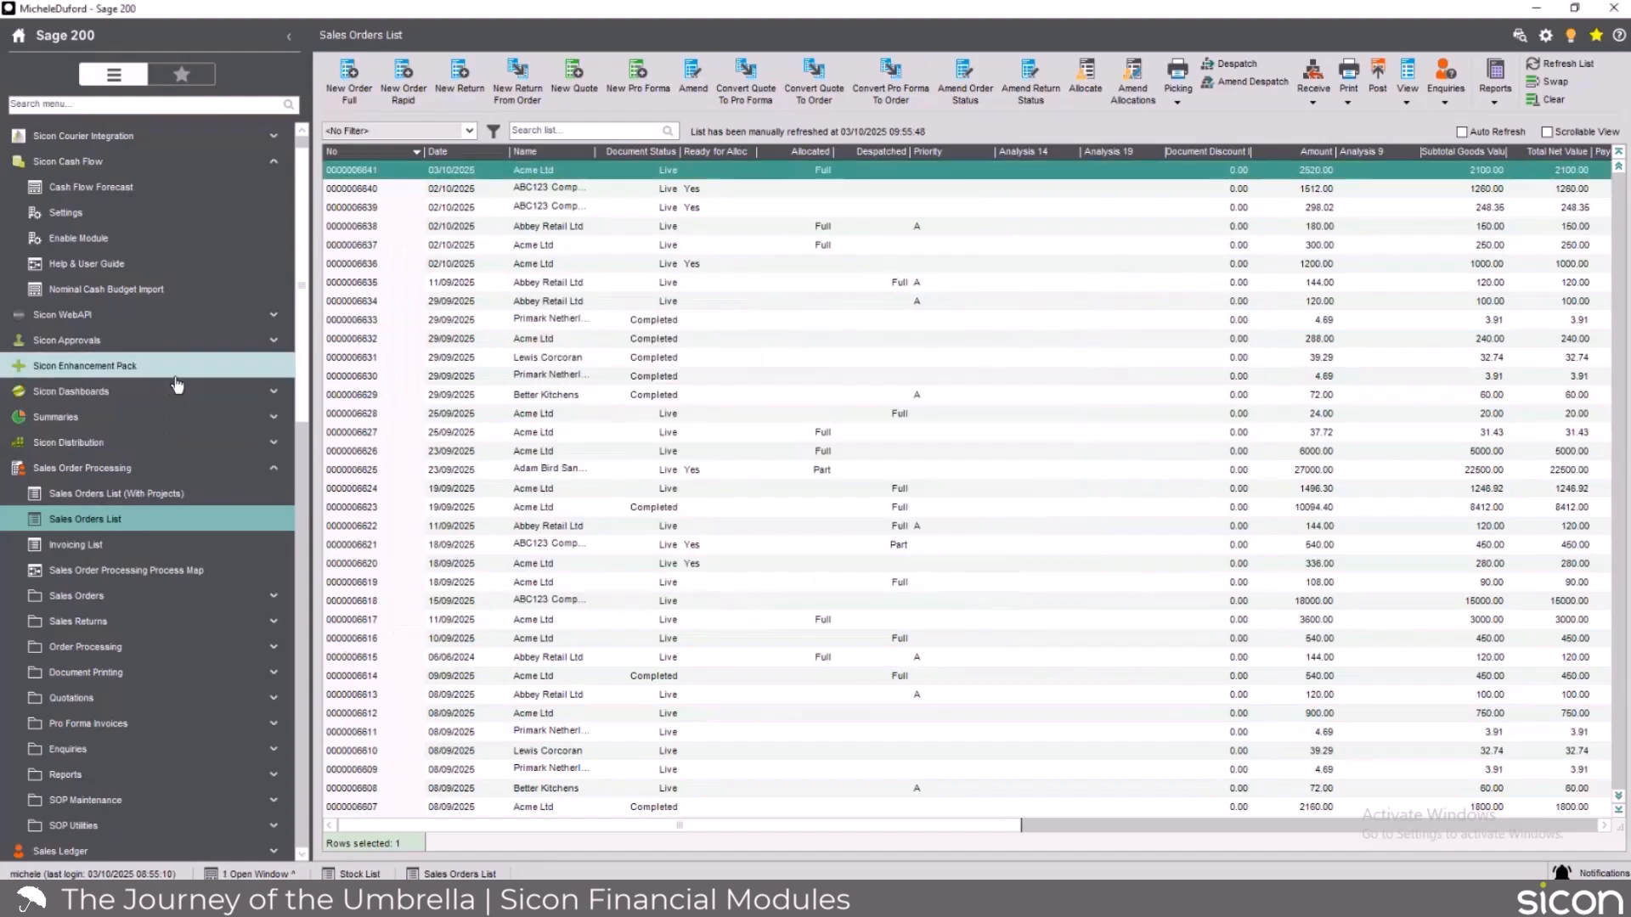
Display the Contracts List and open Acme Ltd's contract described as Test for Sales-Copy.
right_click(177, 385)
left_click(207, 413)
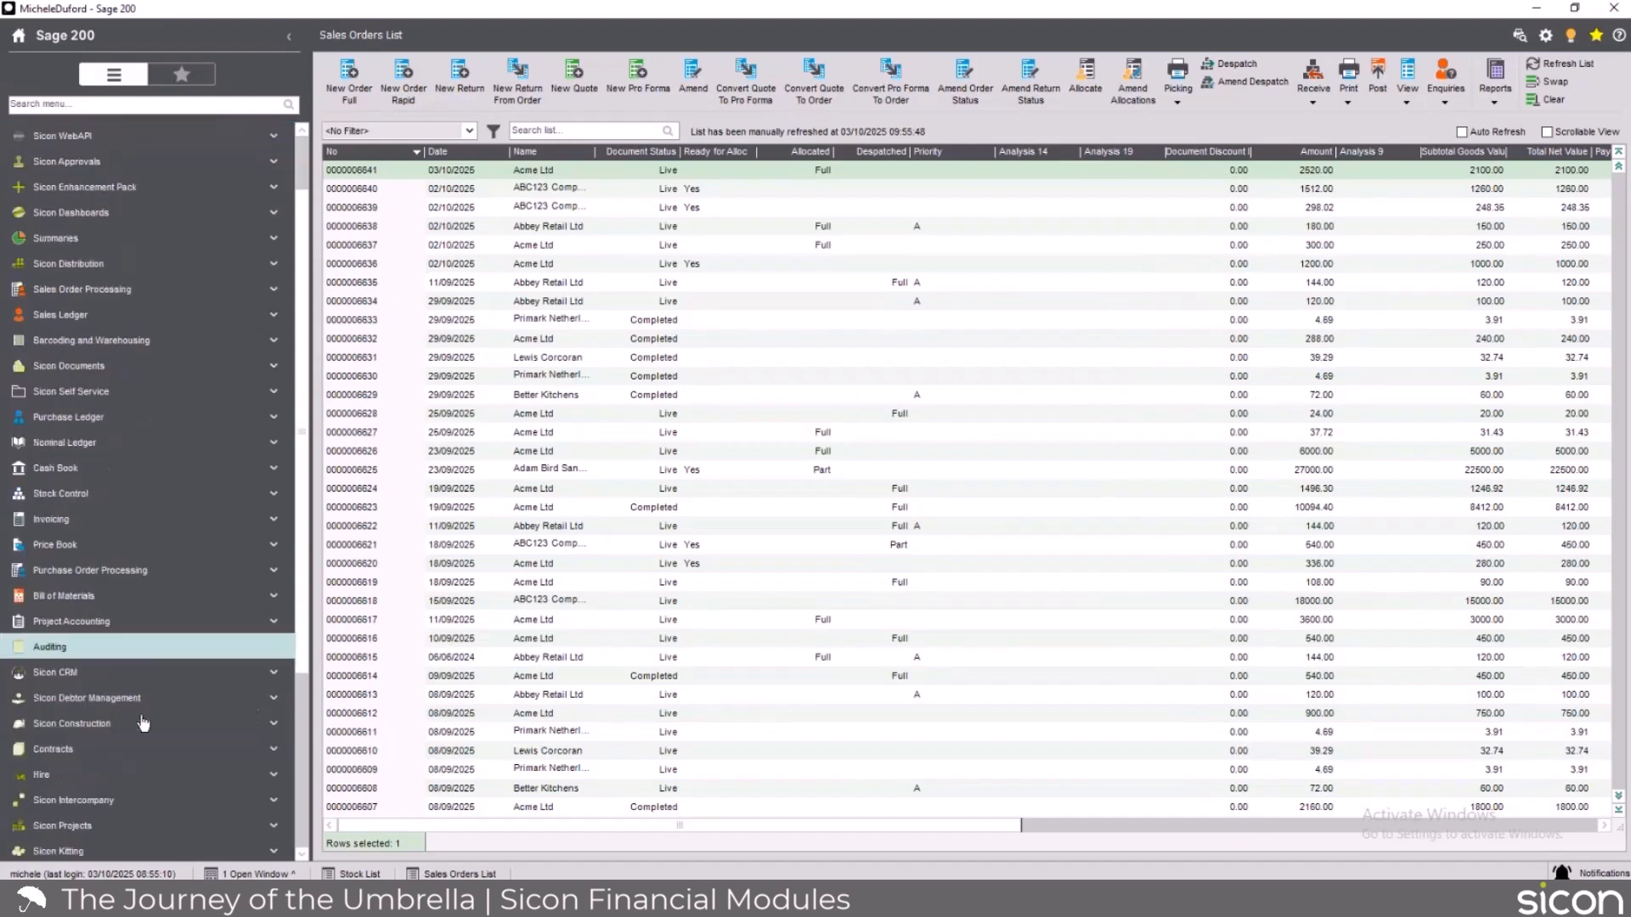
left_click(81, 751)
left_click(120, 534)
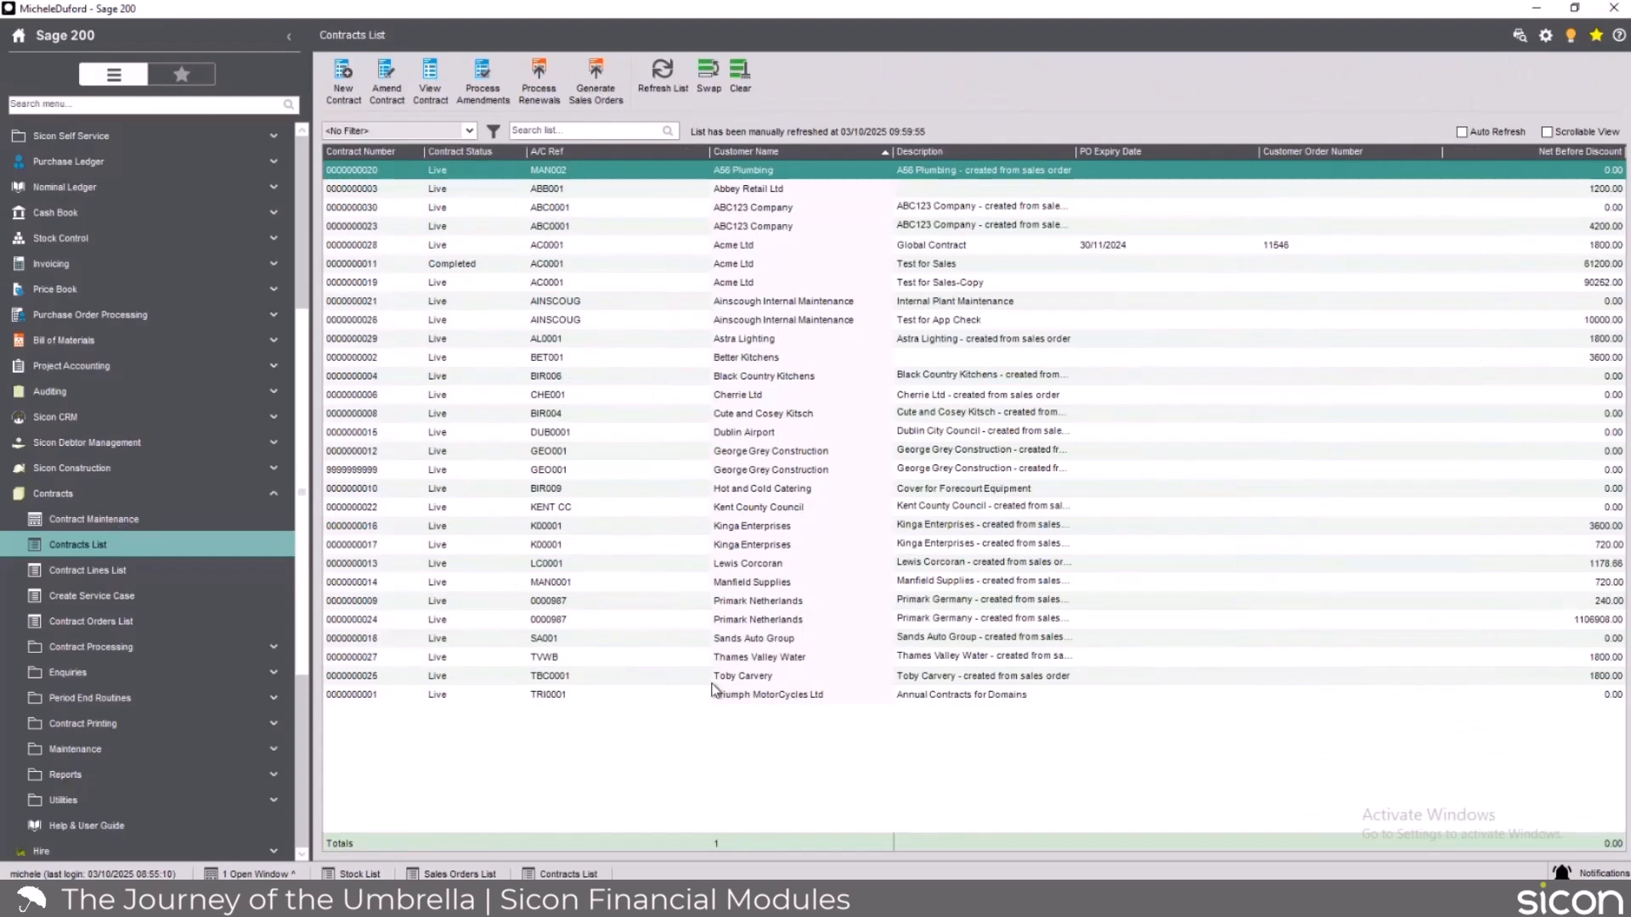
left_click(375, 282)
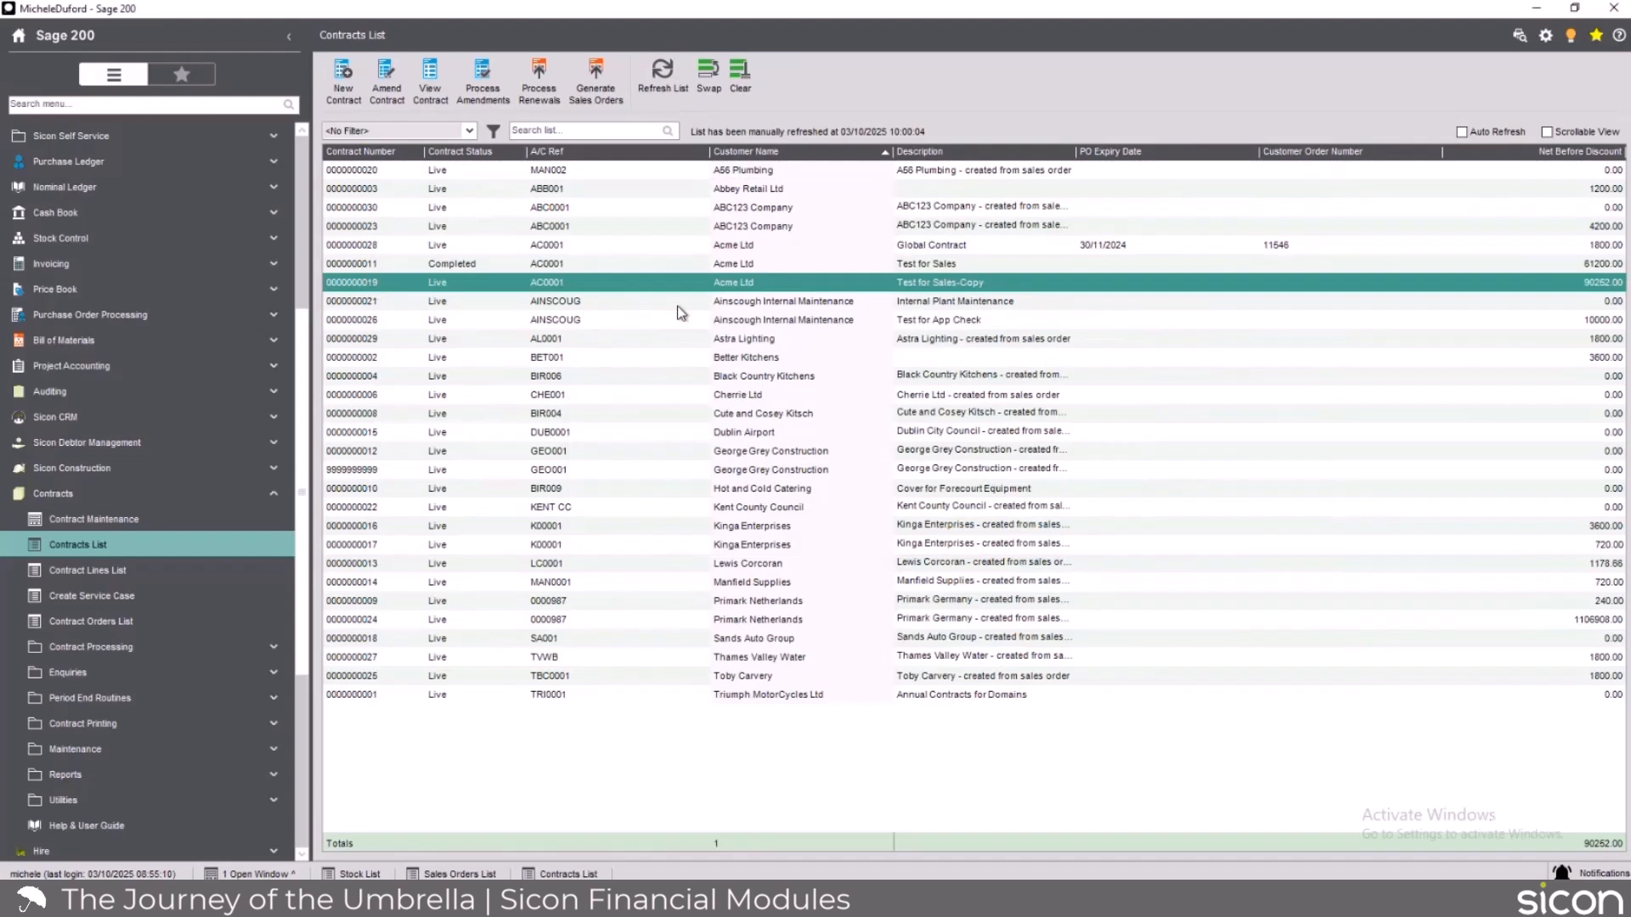
left_click(607, 278)
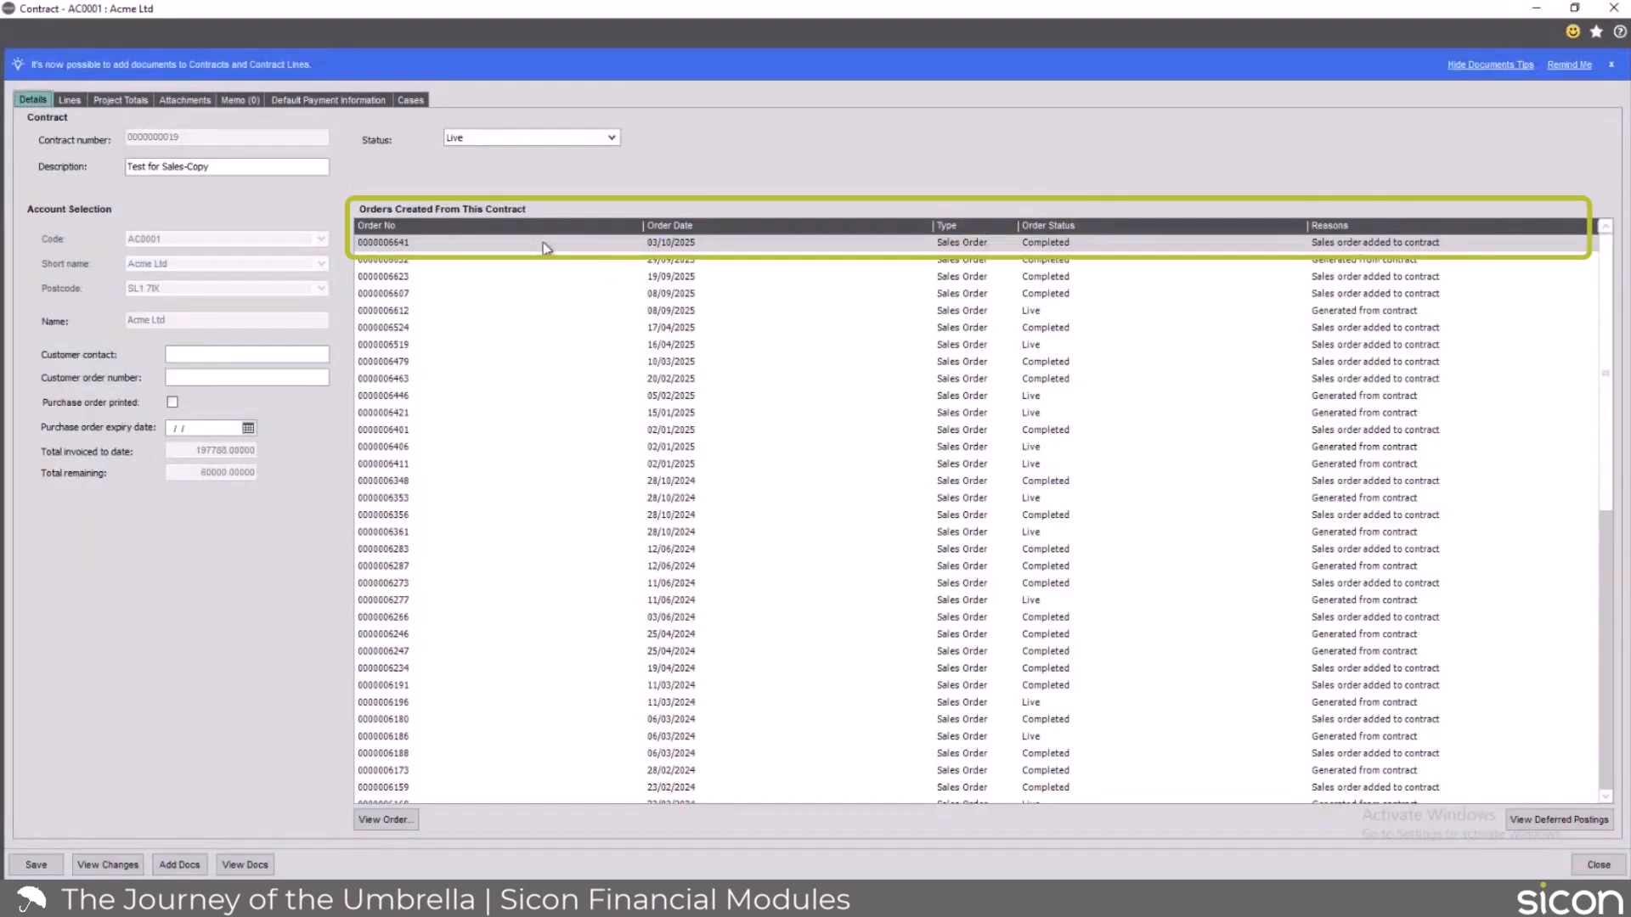
Examine the deferred revenue transactions for the newest order on the contract, including their editable schedule, and close them without changes.
left_click(452, 246)
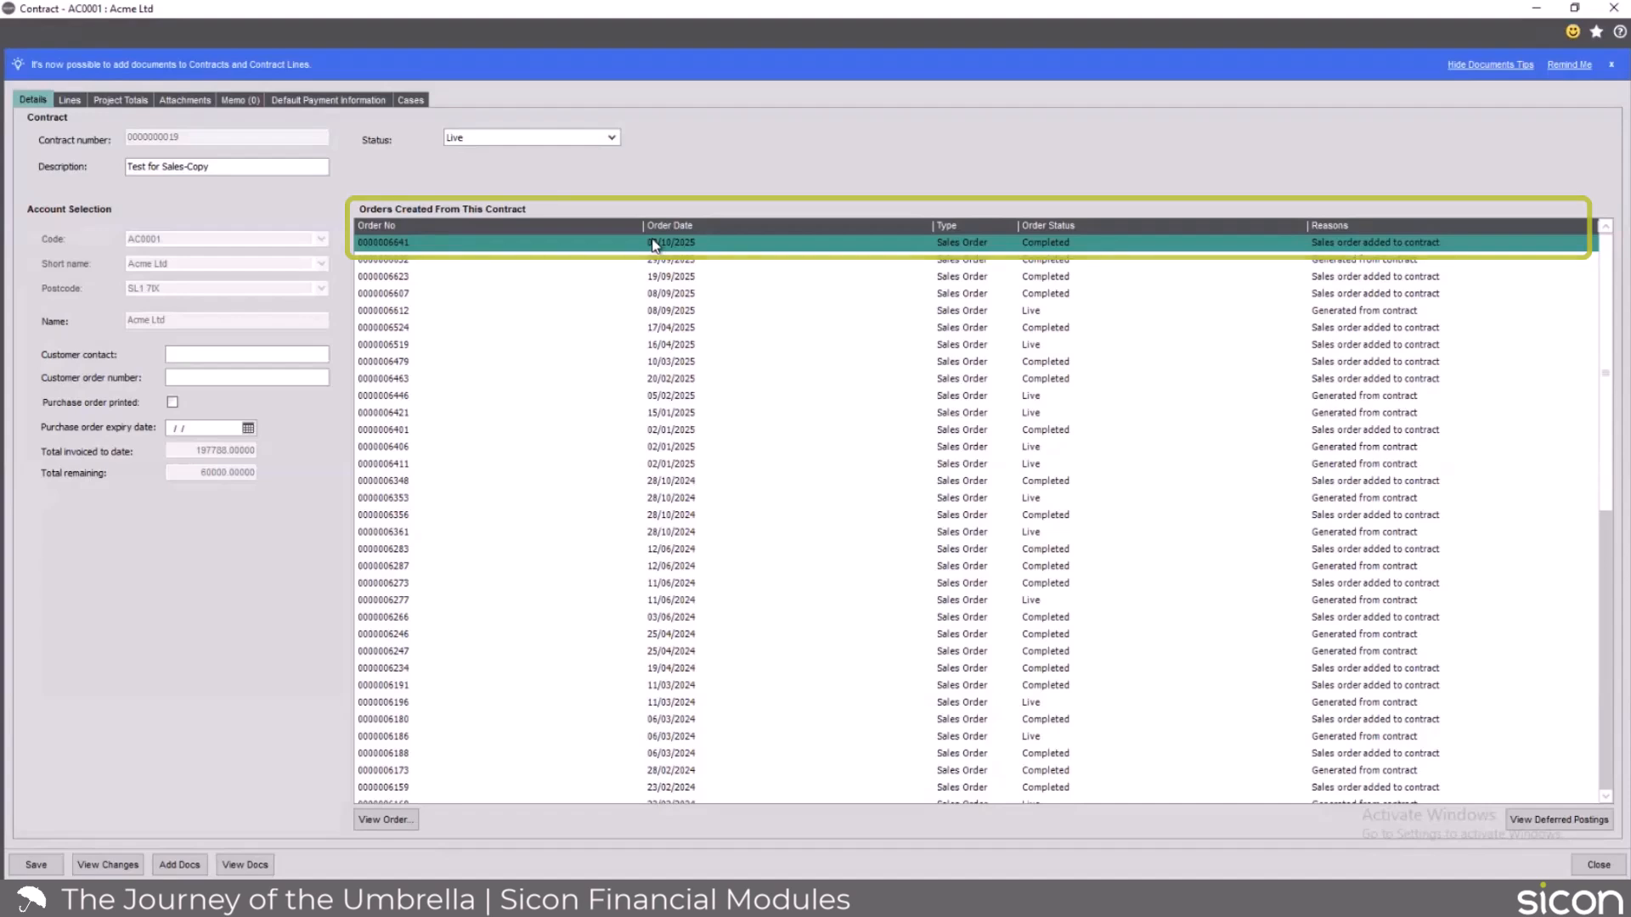
left_click(1566, 820)
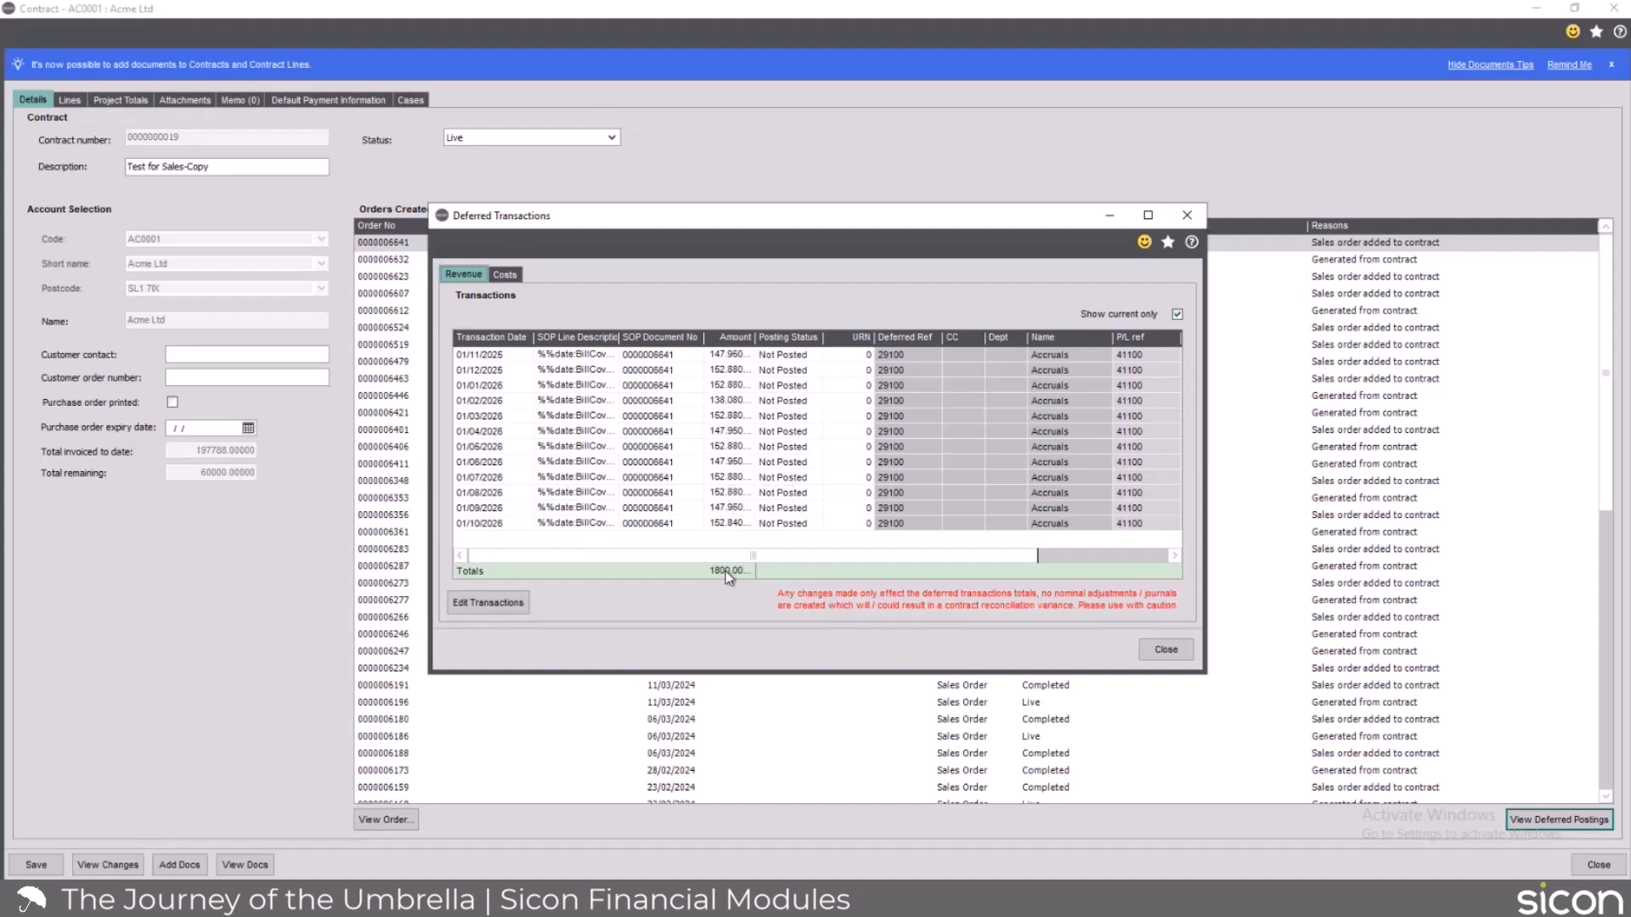
left_click(464, 604)
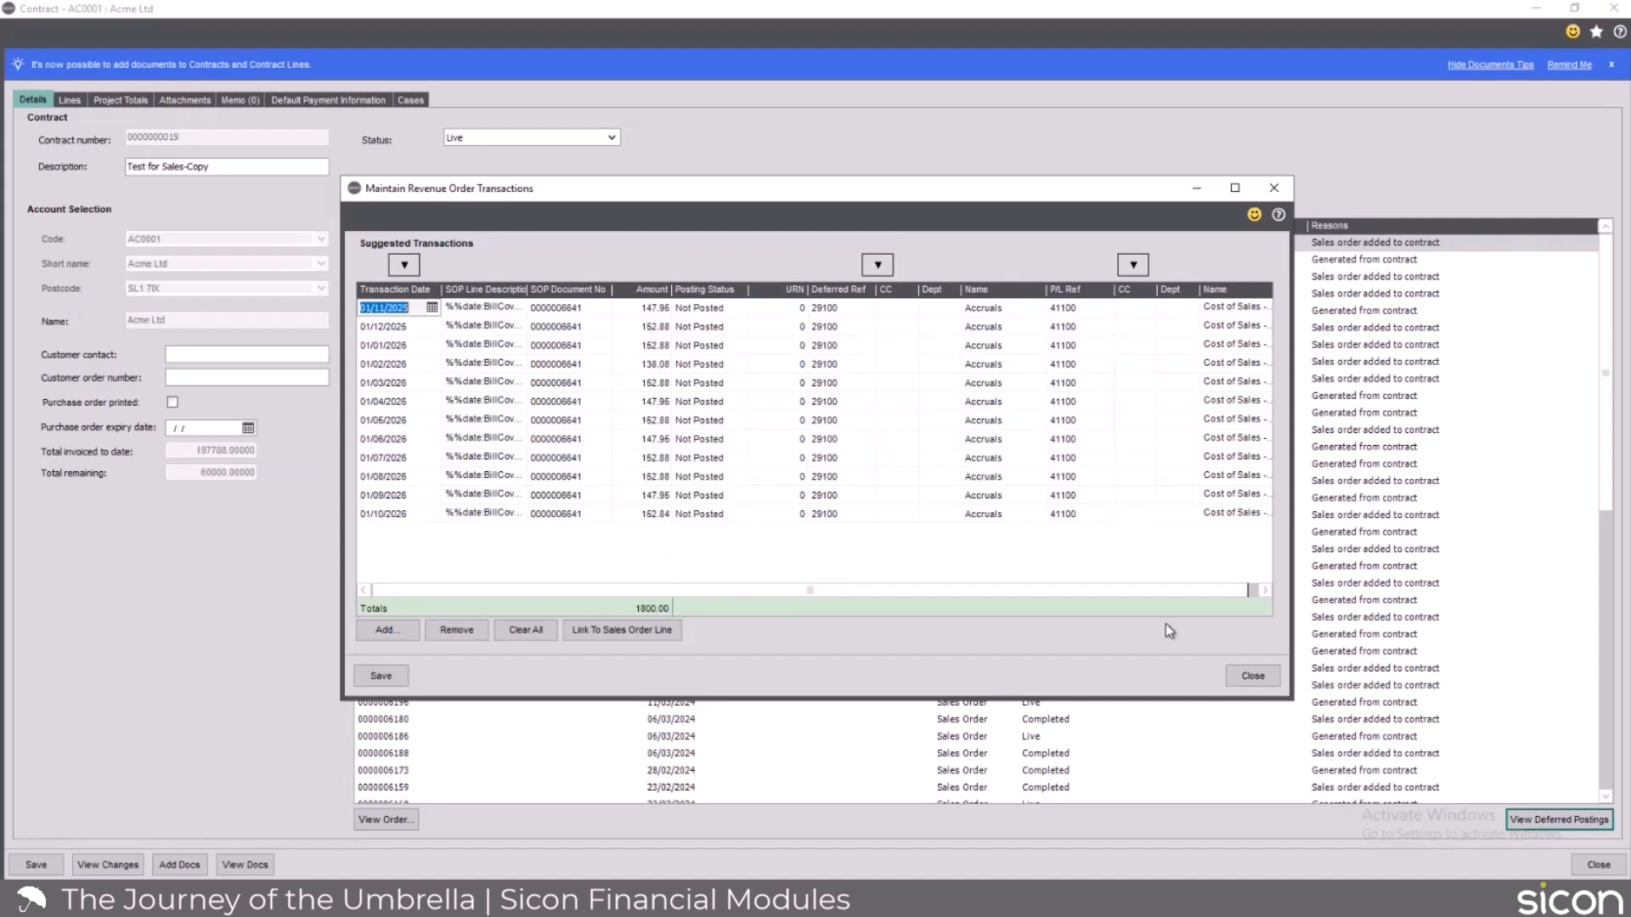
left_click(1260, 679)
left_click(1199, 223)
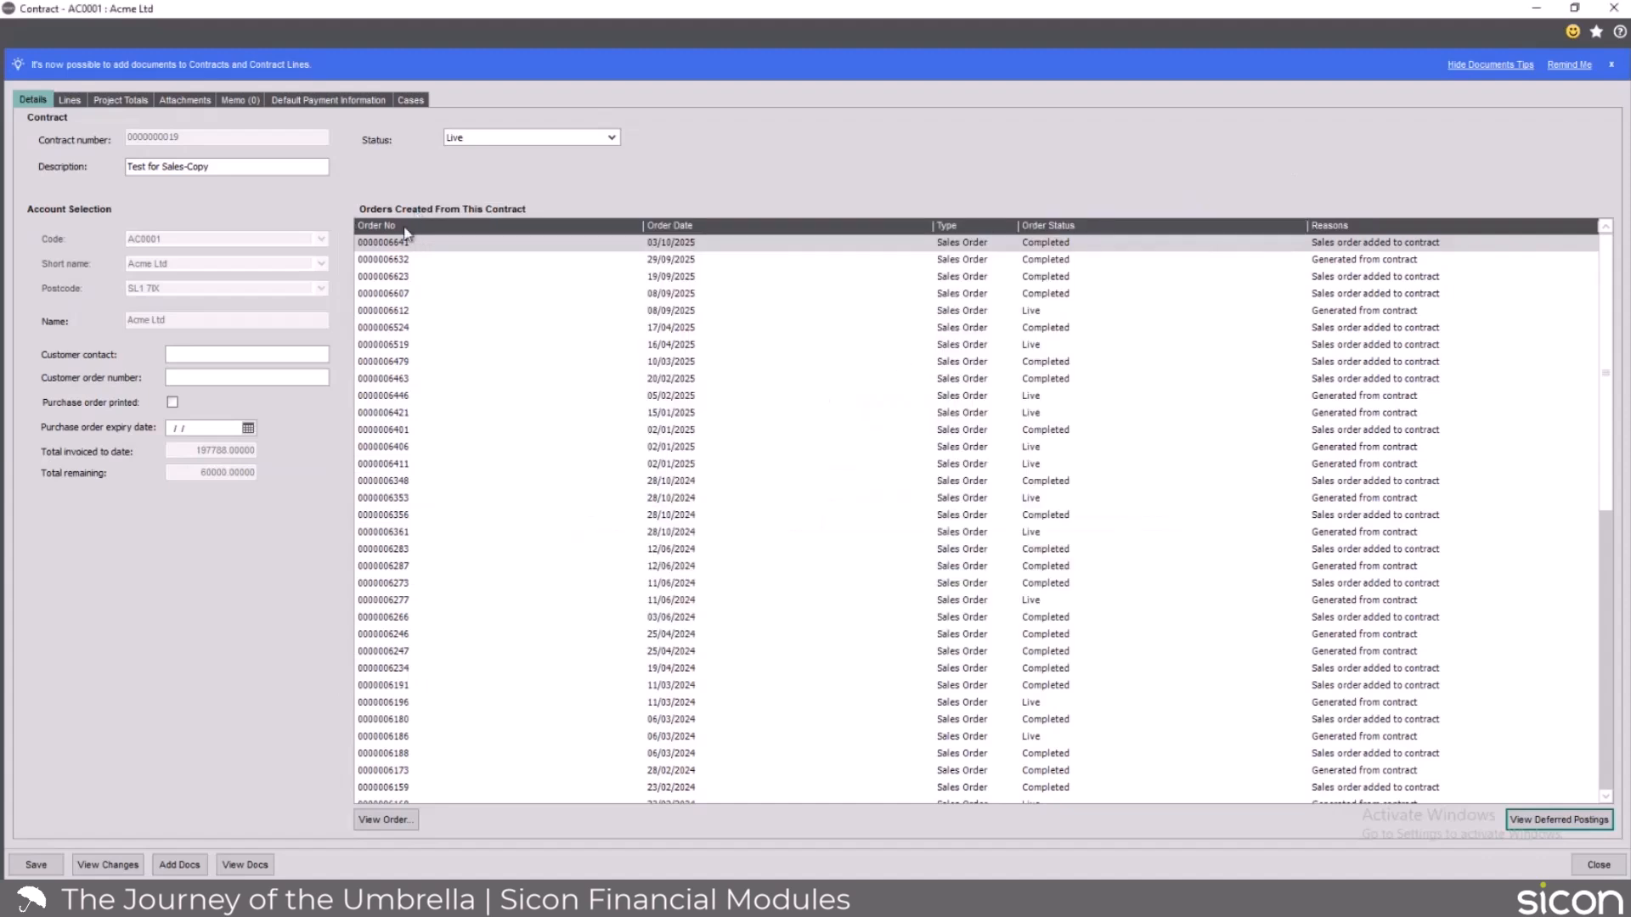
Show the equipment on contract line 53 and open the Super Duper Sicon Umbrella for editing.
left_click(69, 100)
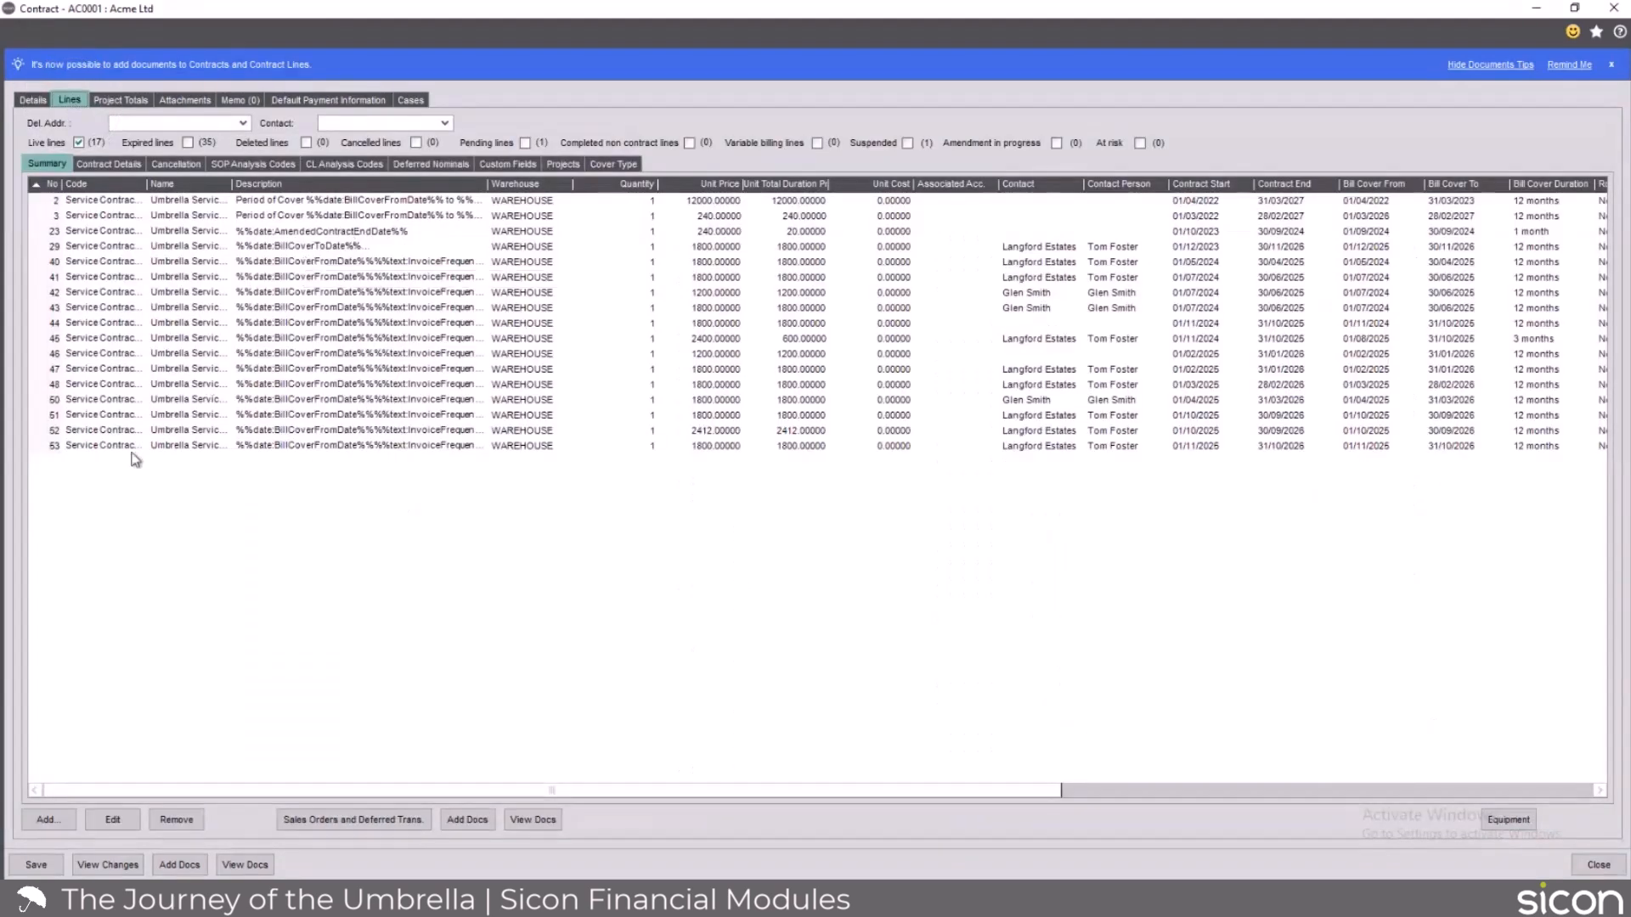
left_click(125, 446)
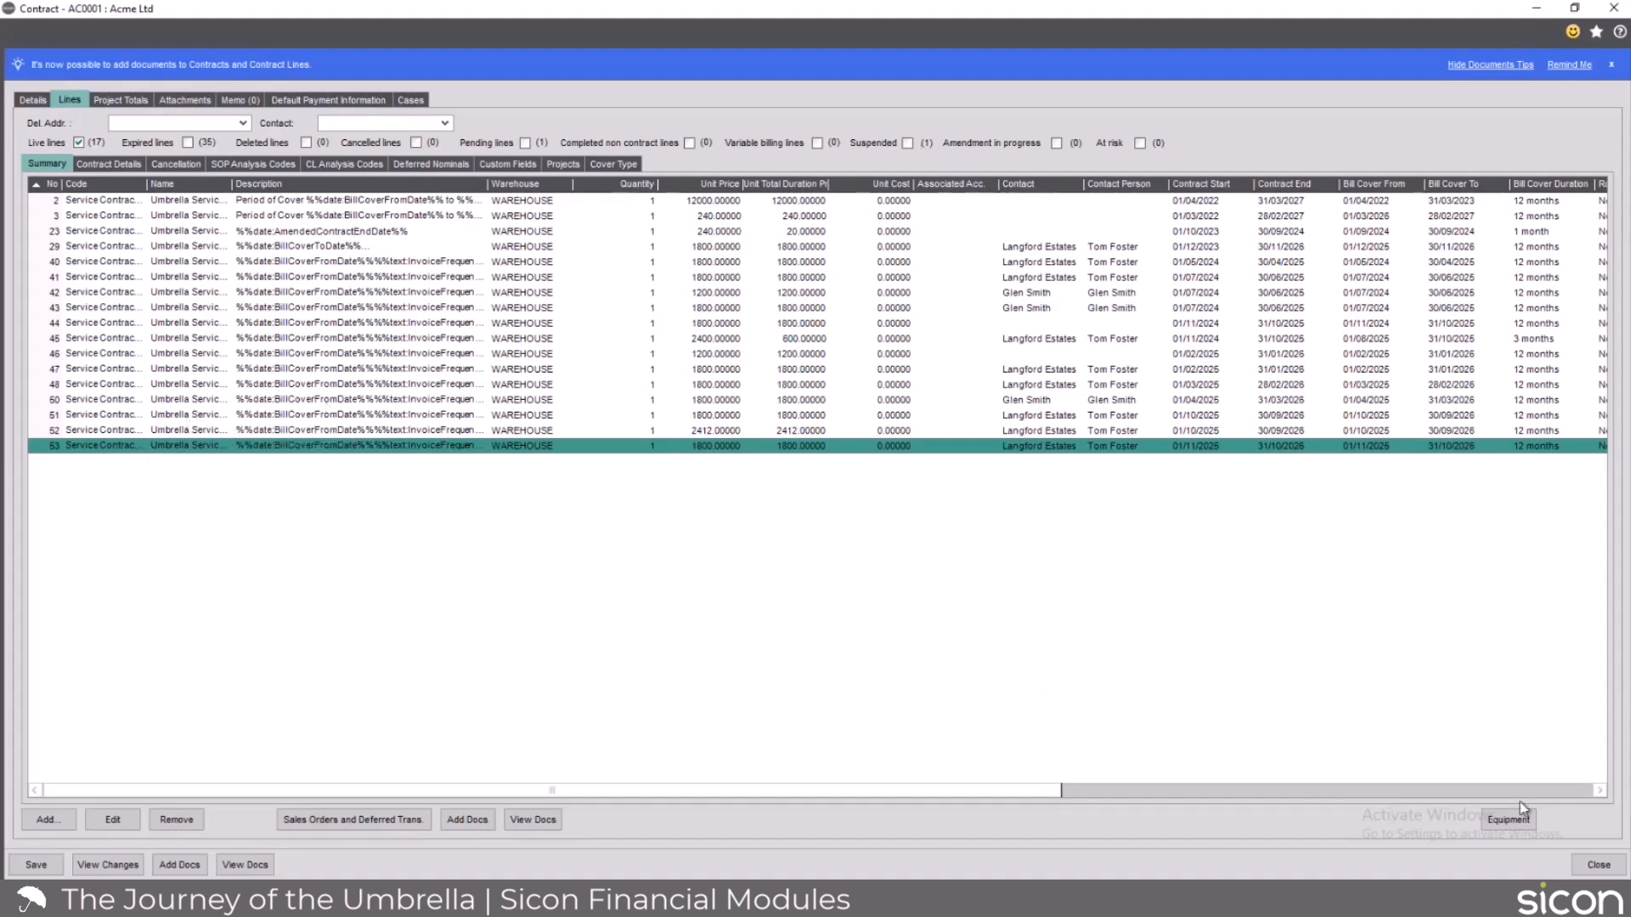
left_click(1515, 823)
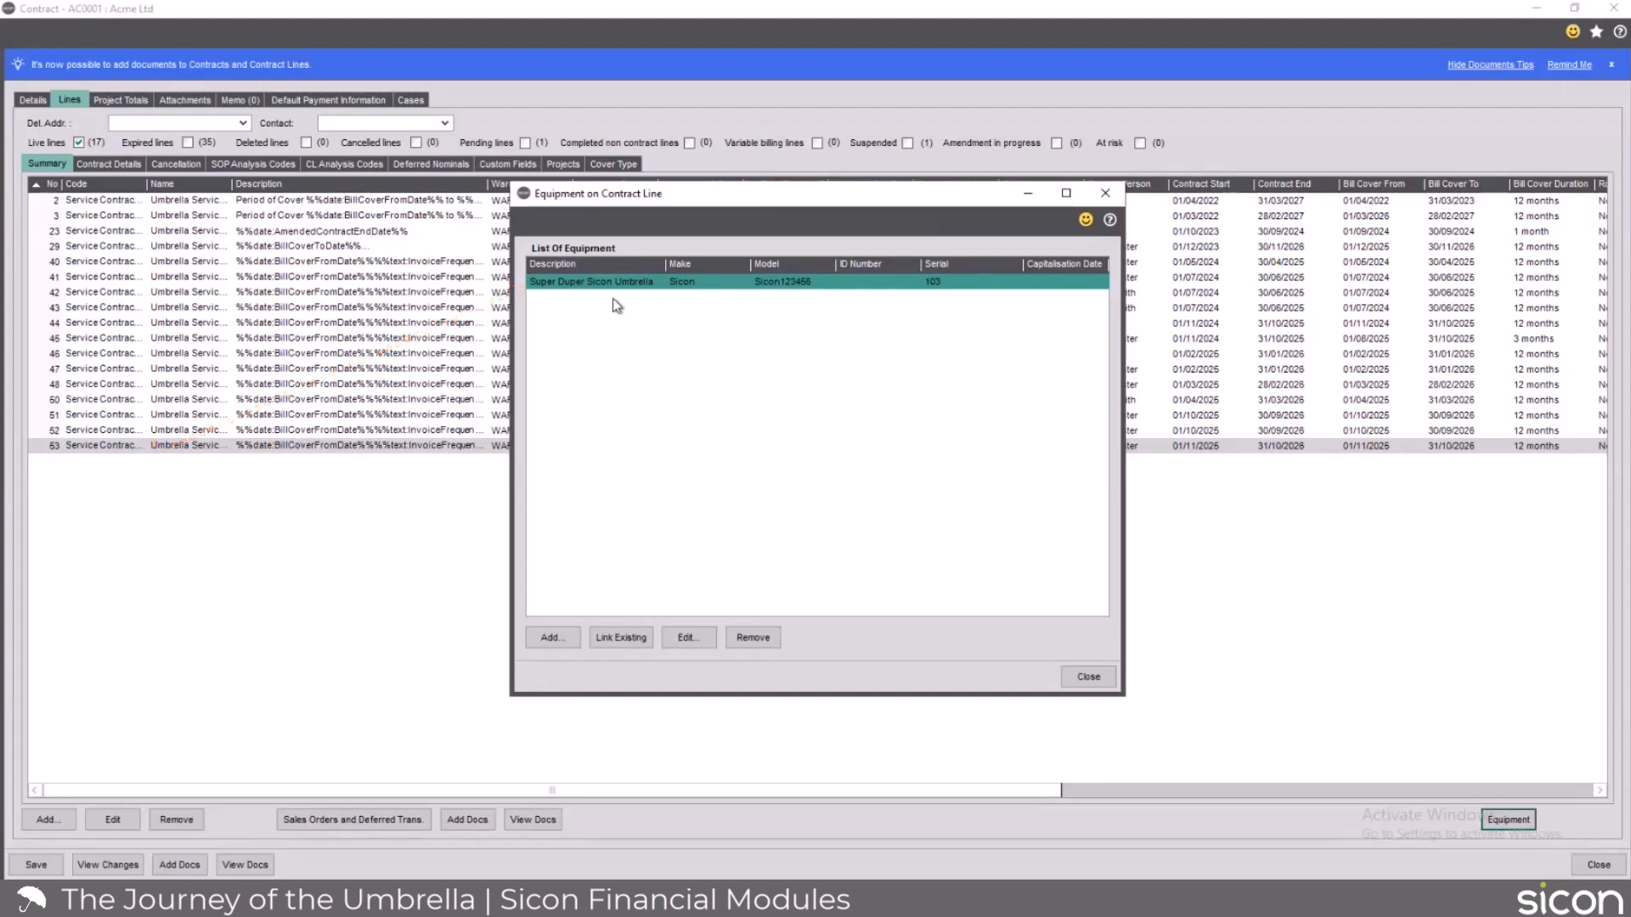
left_click(698, 637)
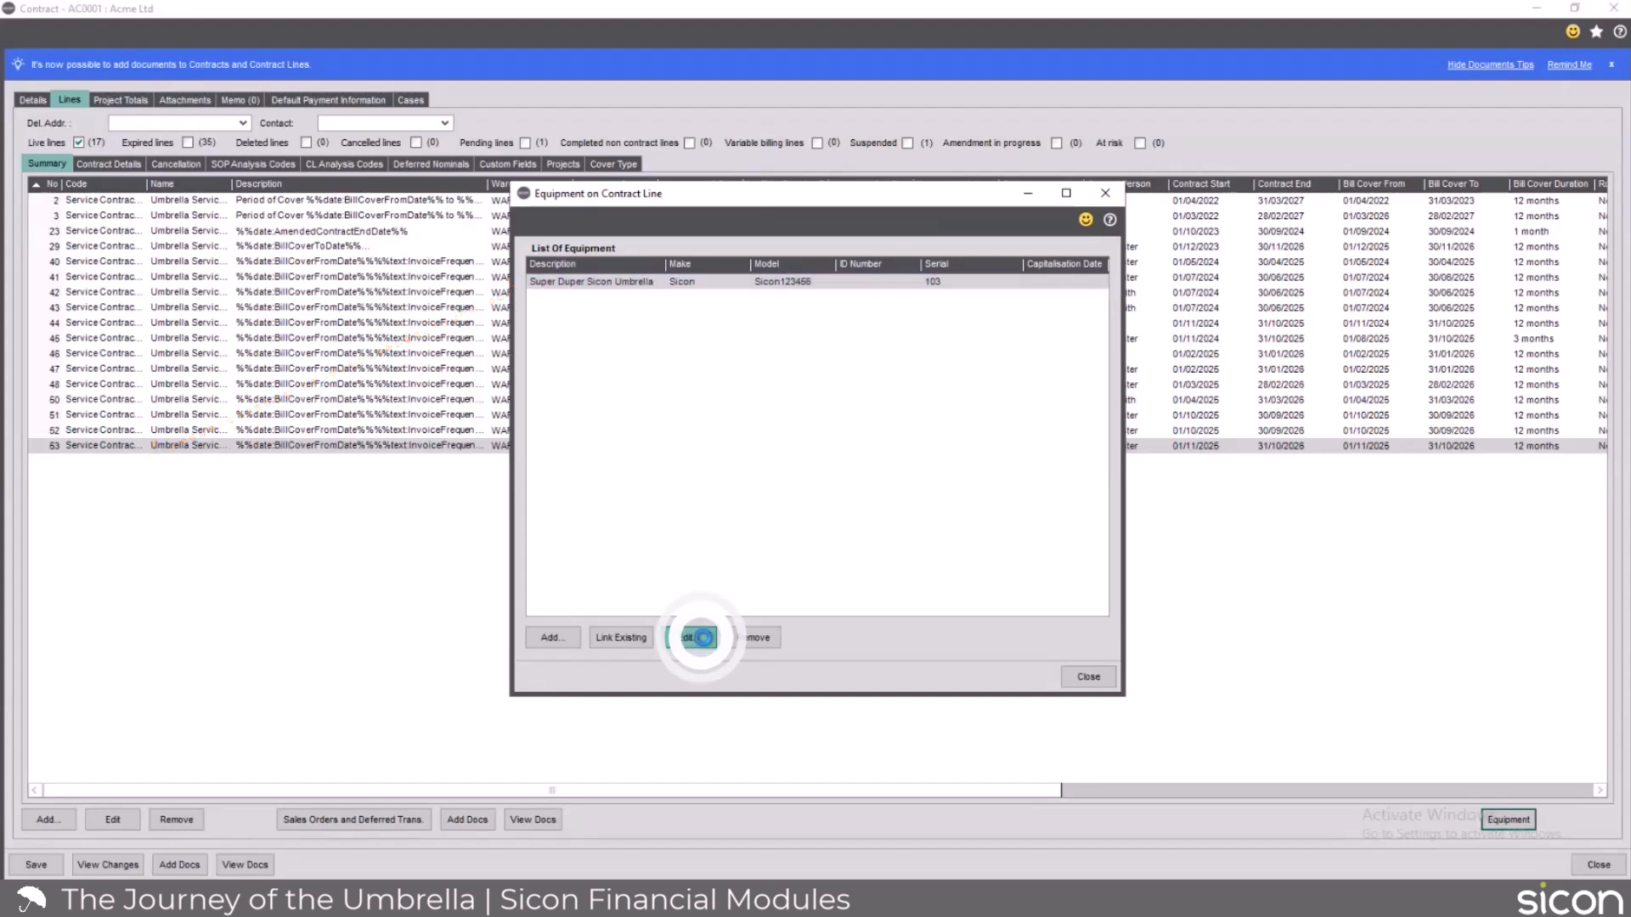
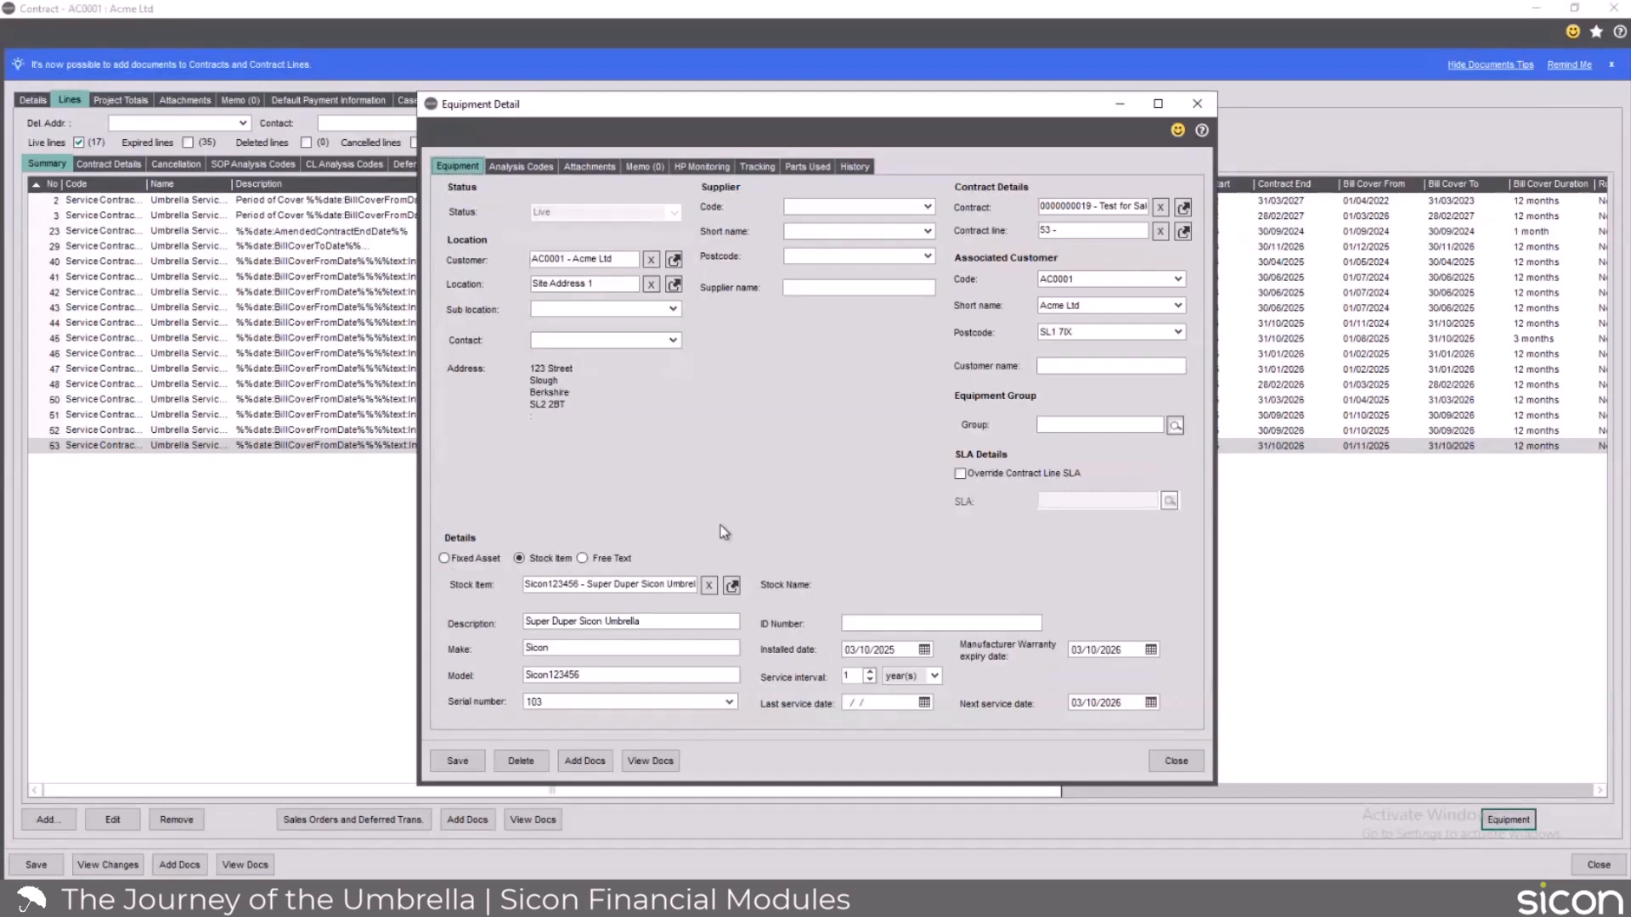
Close the umbrella's equipment record and start a new equipment record of type Fixed Asset on contract line 53.
left_click(1176, 761)
left_click(571, 643)
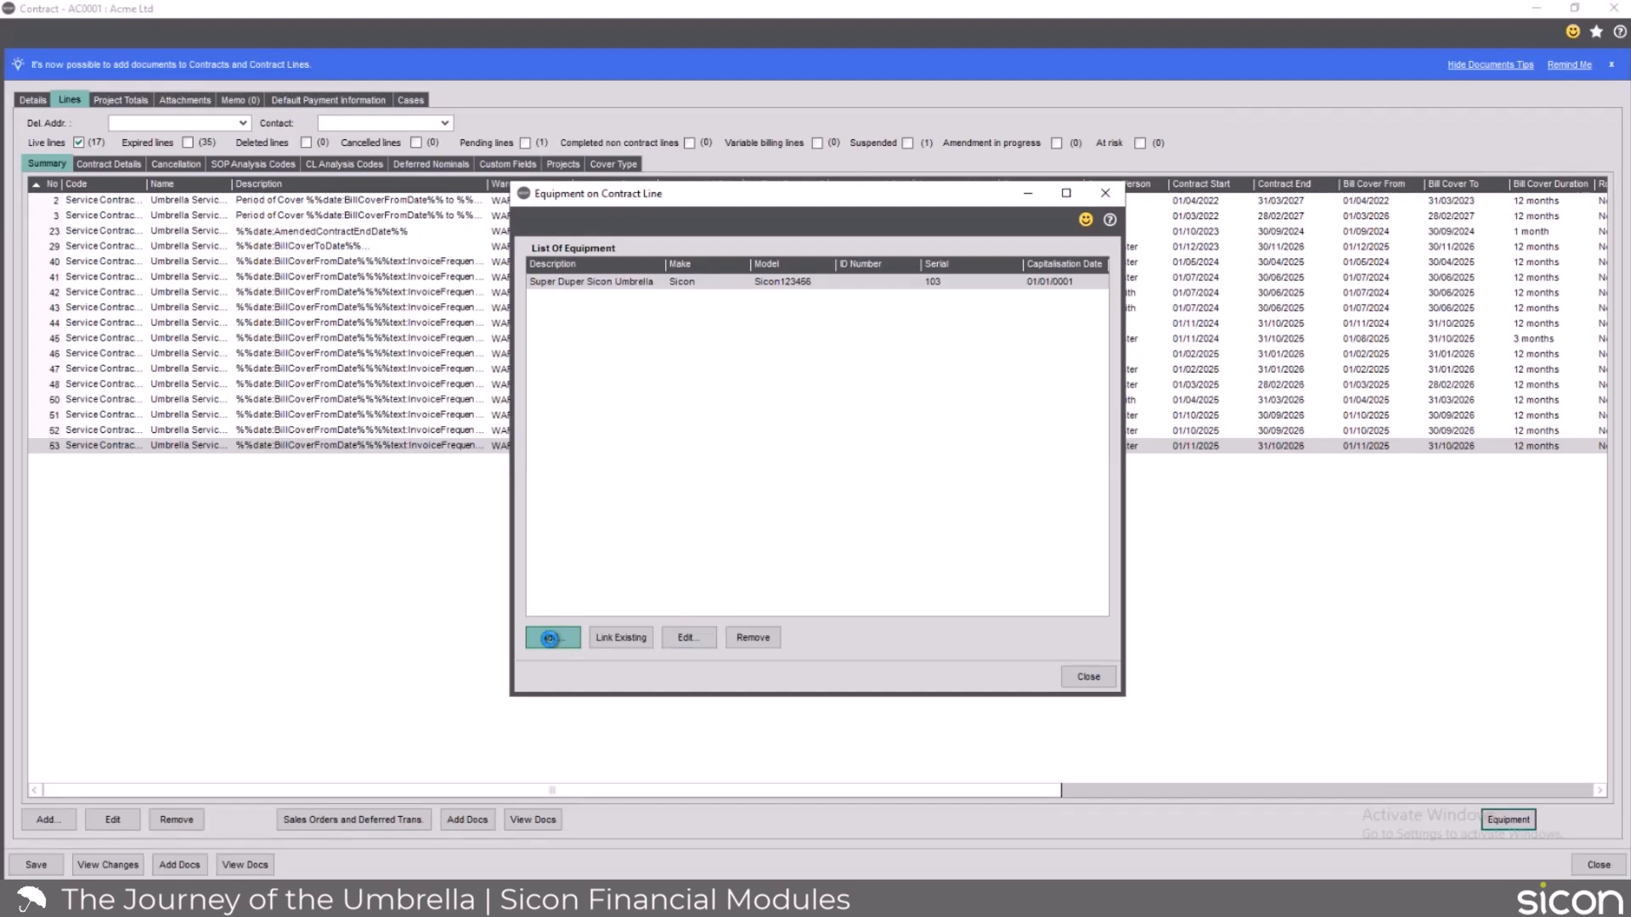
left_click(550, 639)
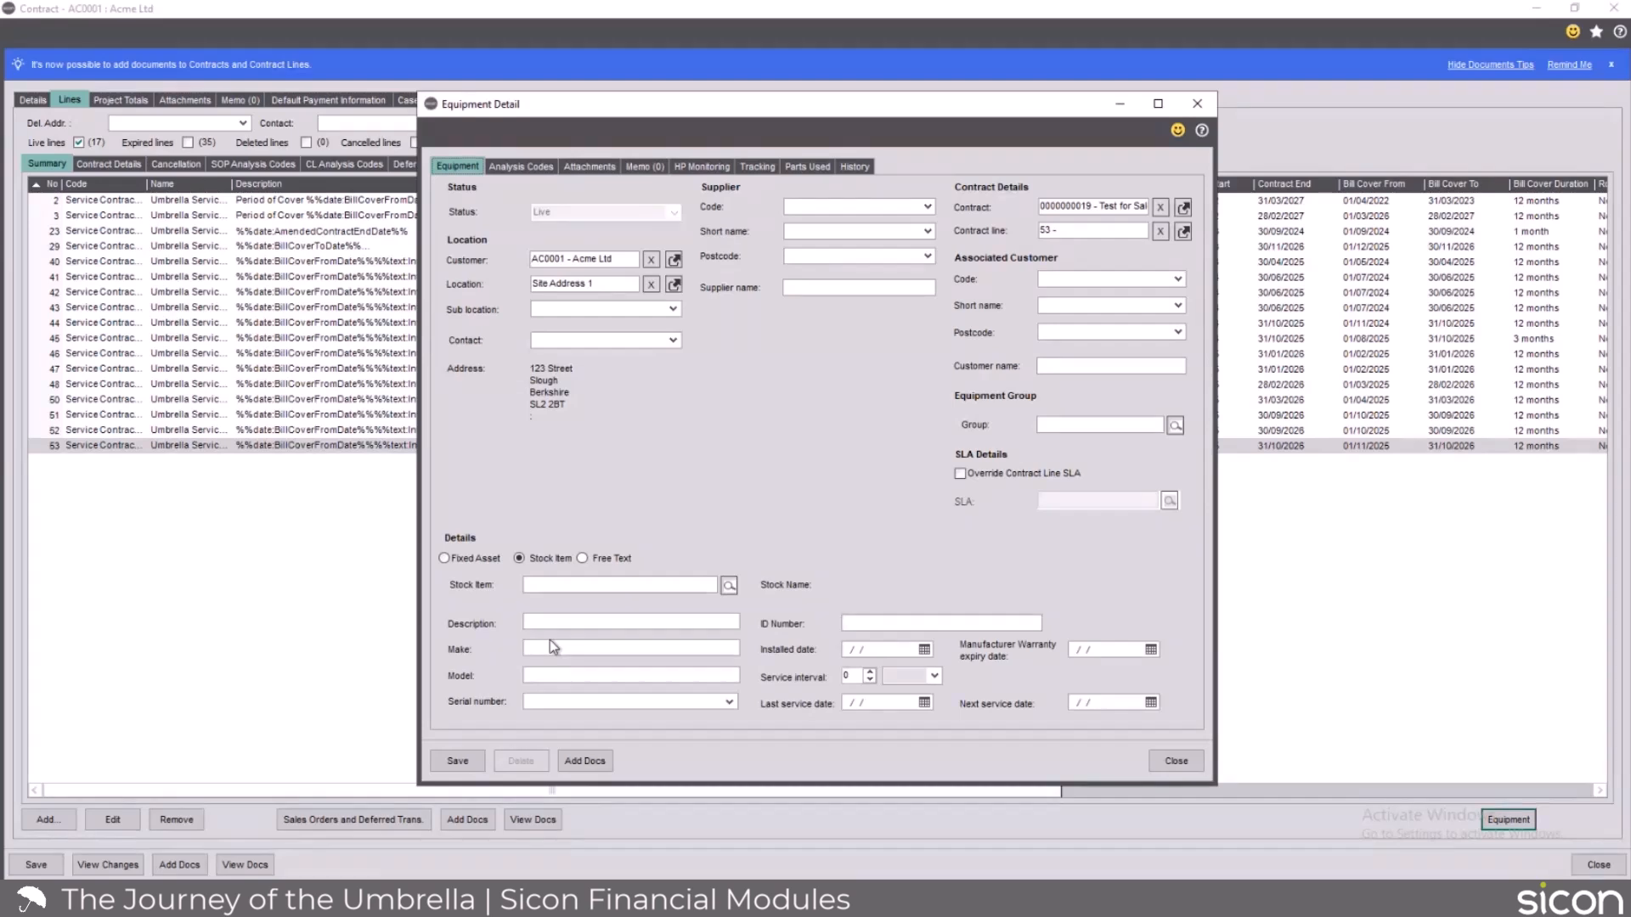
left_click(443, 558)
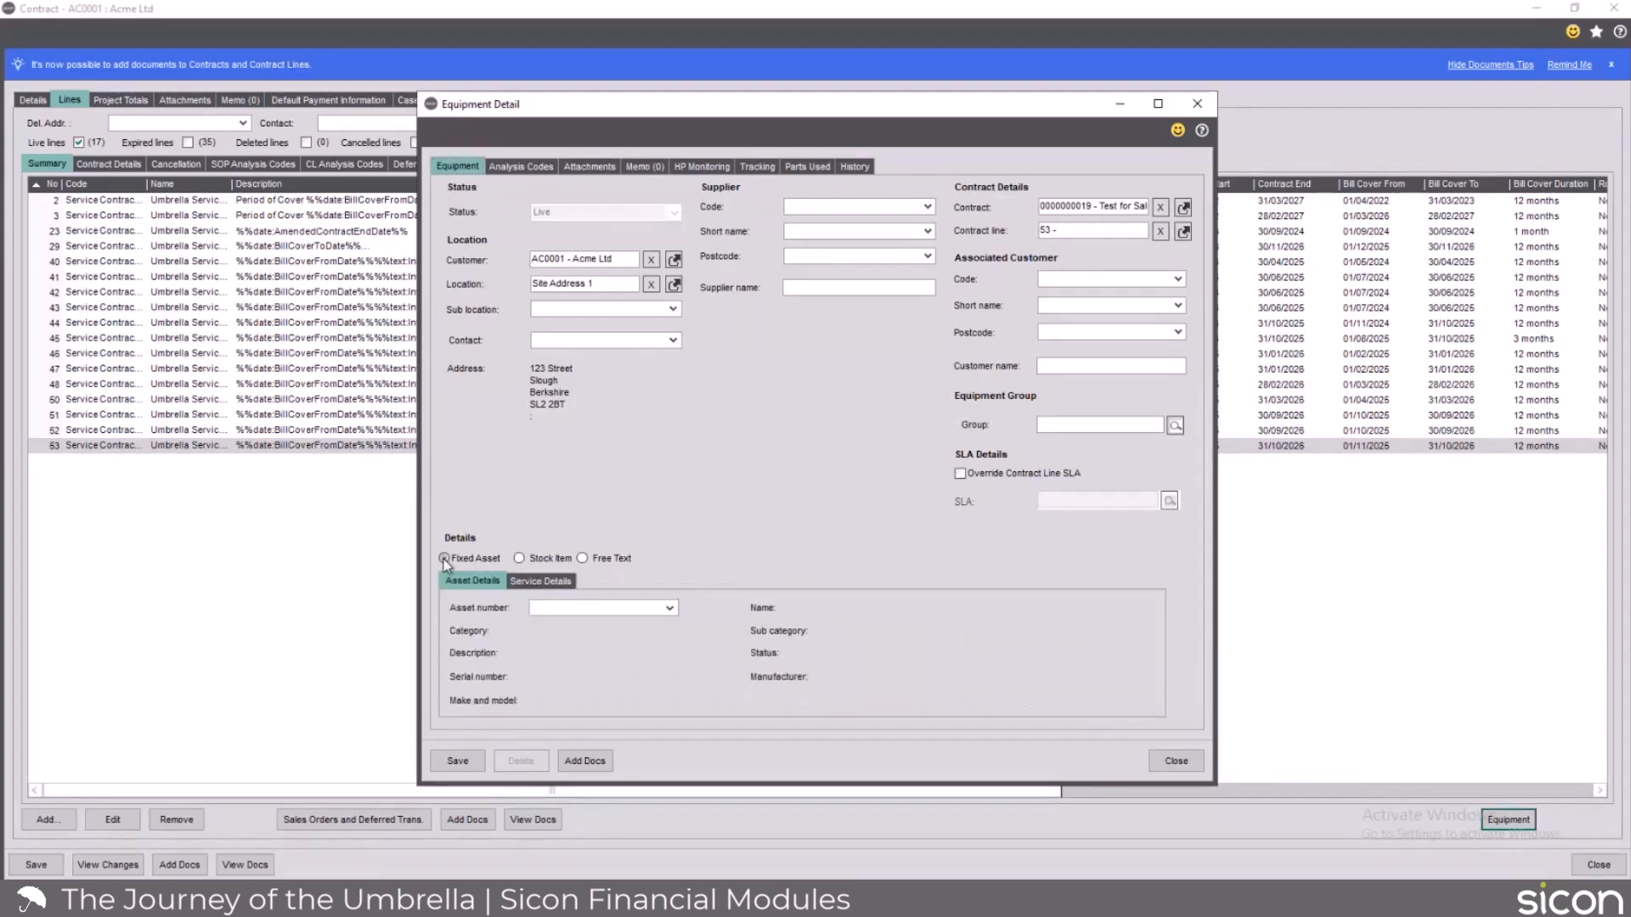
Try to link fixed asset 000055, Frothy Coffee, to the new equipment record.
left_click(669, 609)
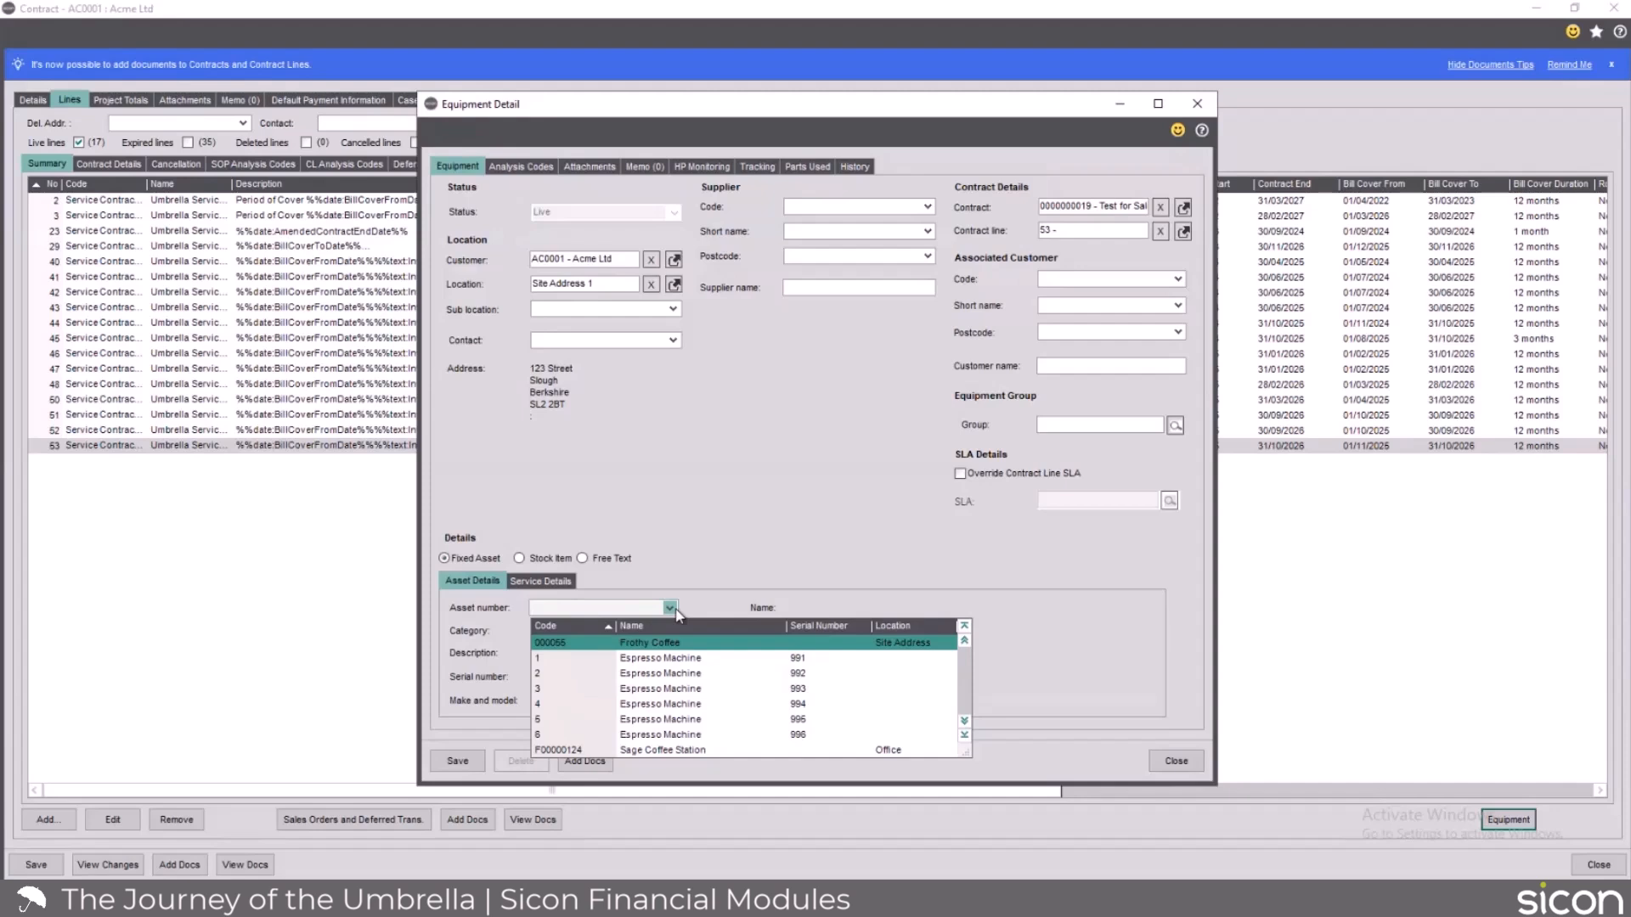
left_click(653, 648)
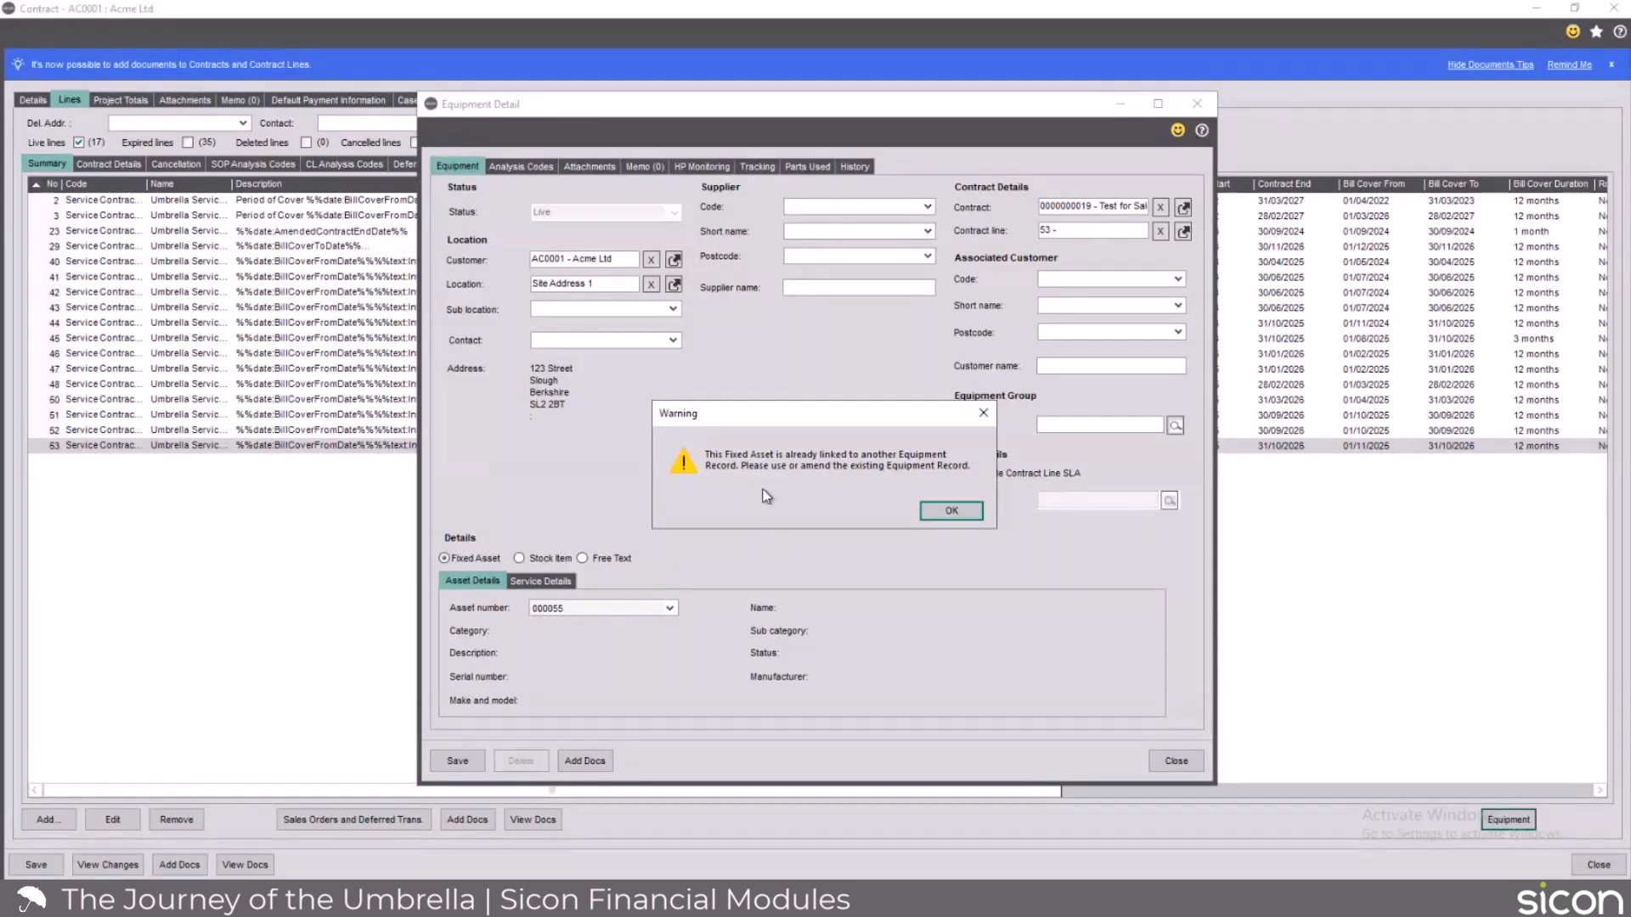
left_click(947, 512)
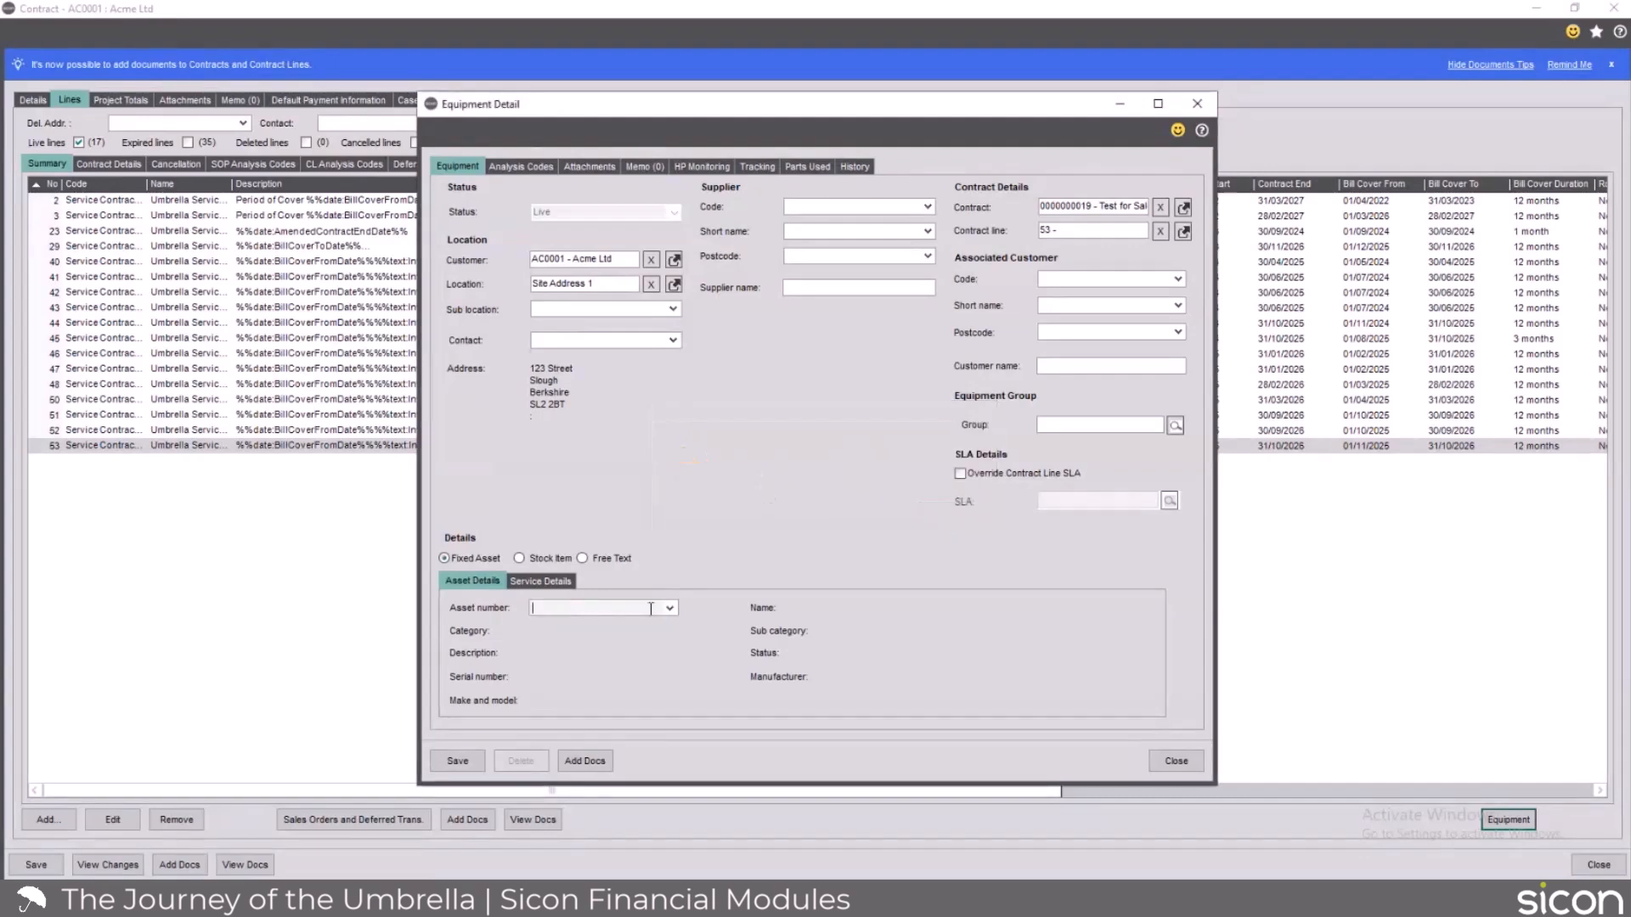
Assign fixed asset MDFA075, Zephir Item 1, to the new equipment record, save it and close the equipment list.
left_click(671, 608)
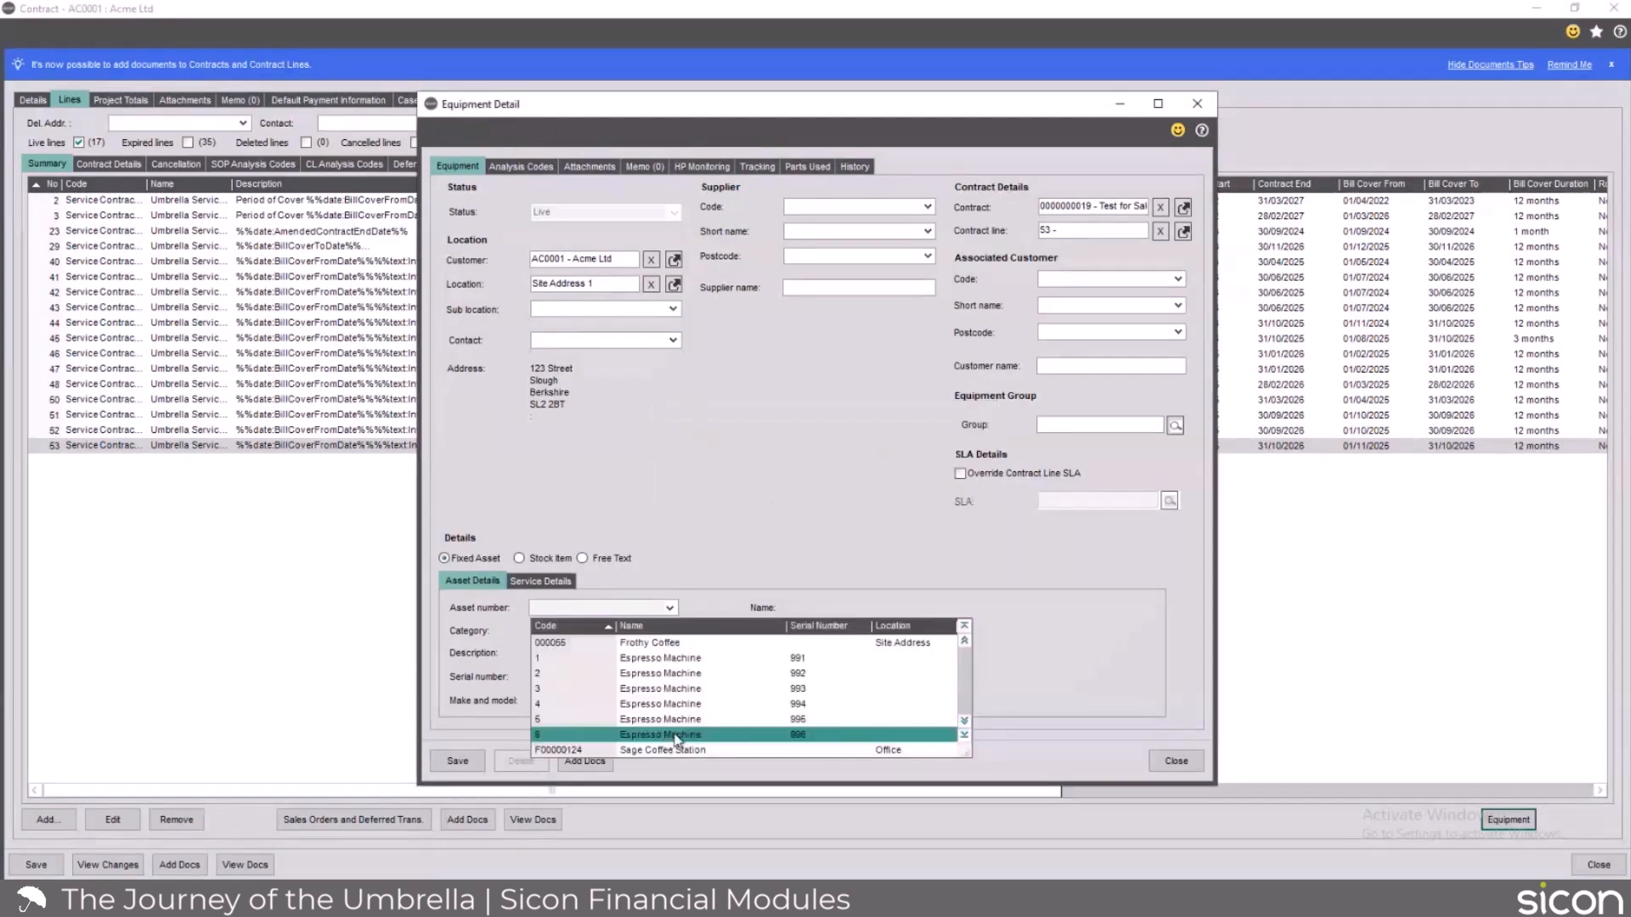
scroll(680, 741, "down", 10)
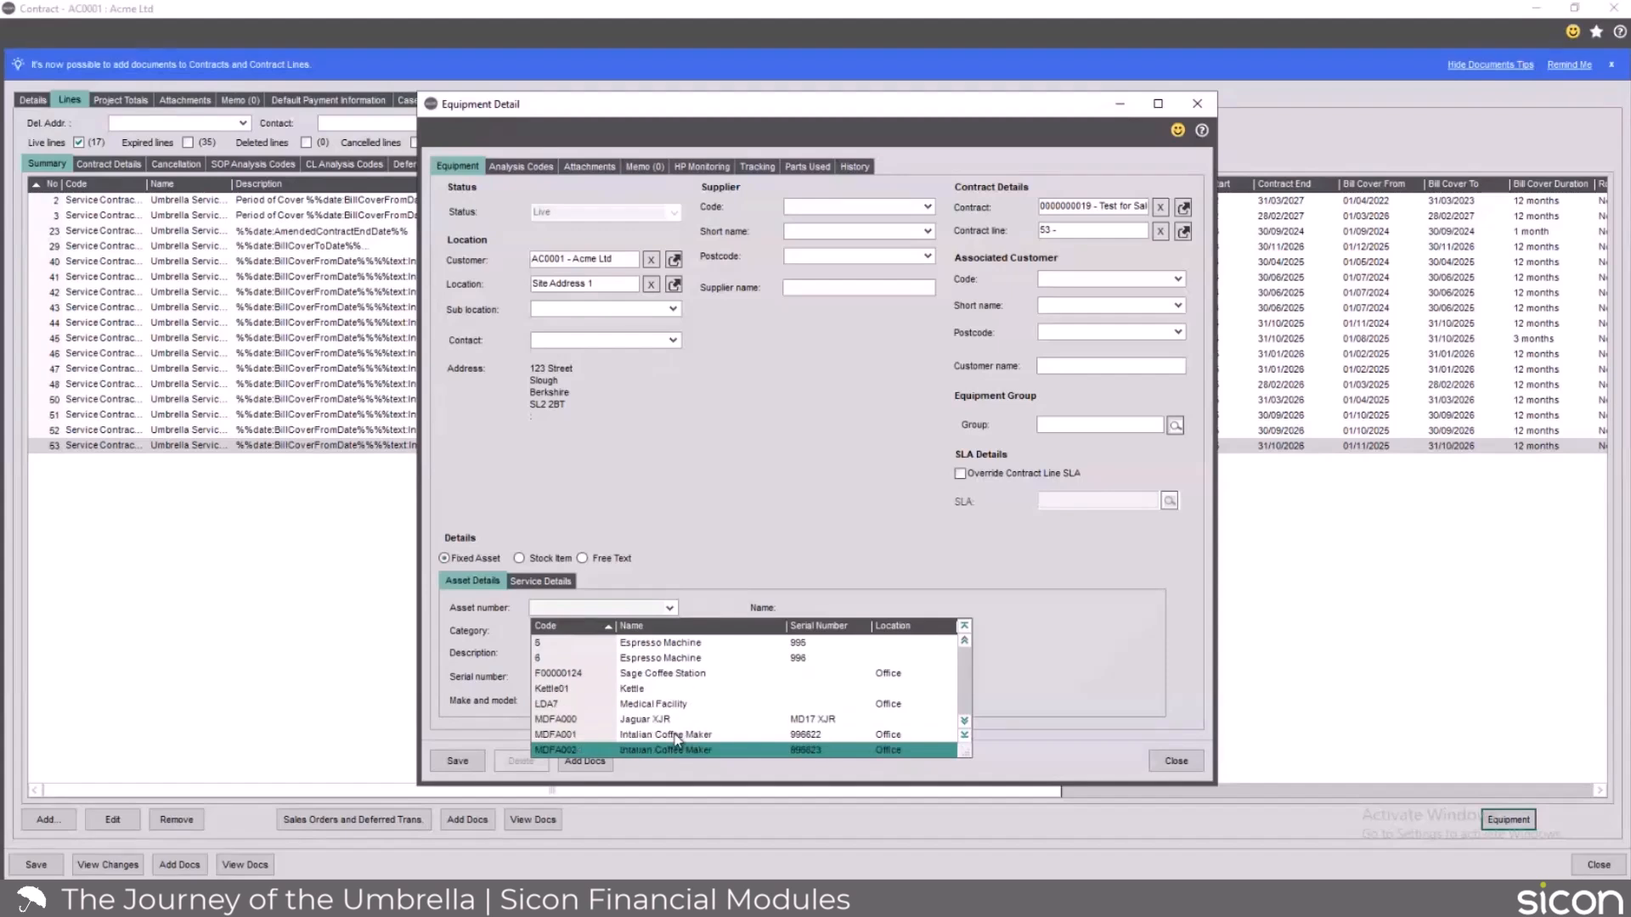
scroll(697, 747, "down", 3)
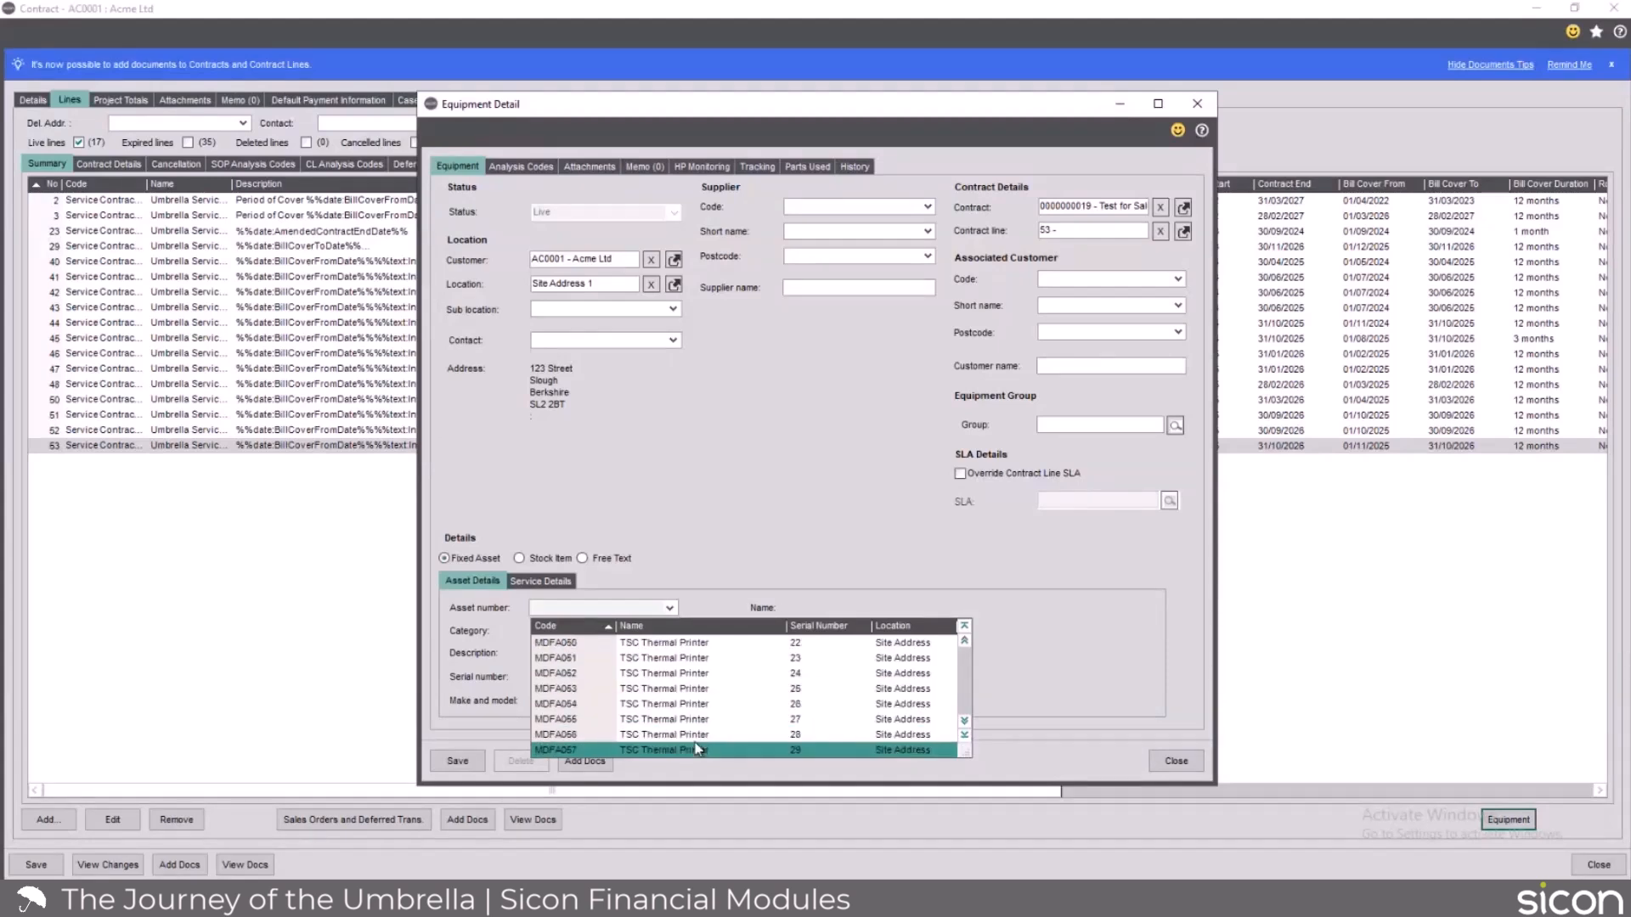
scroll(696, 749, "down", 1)
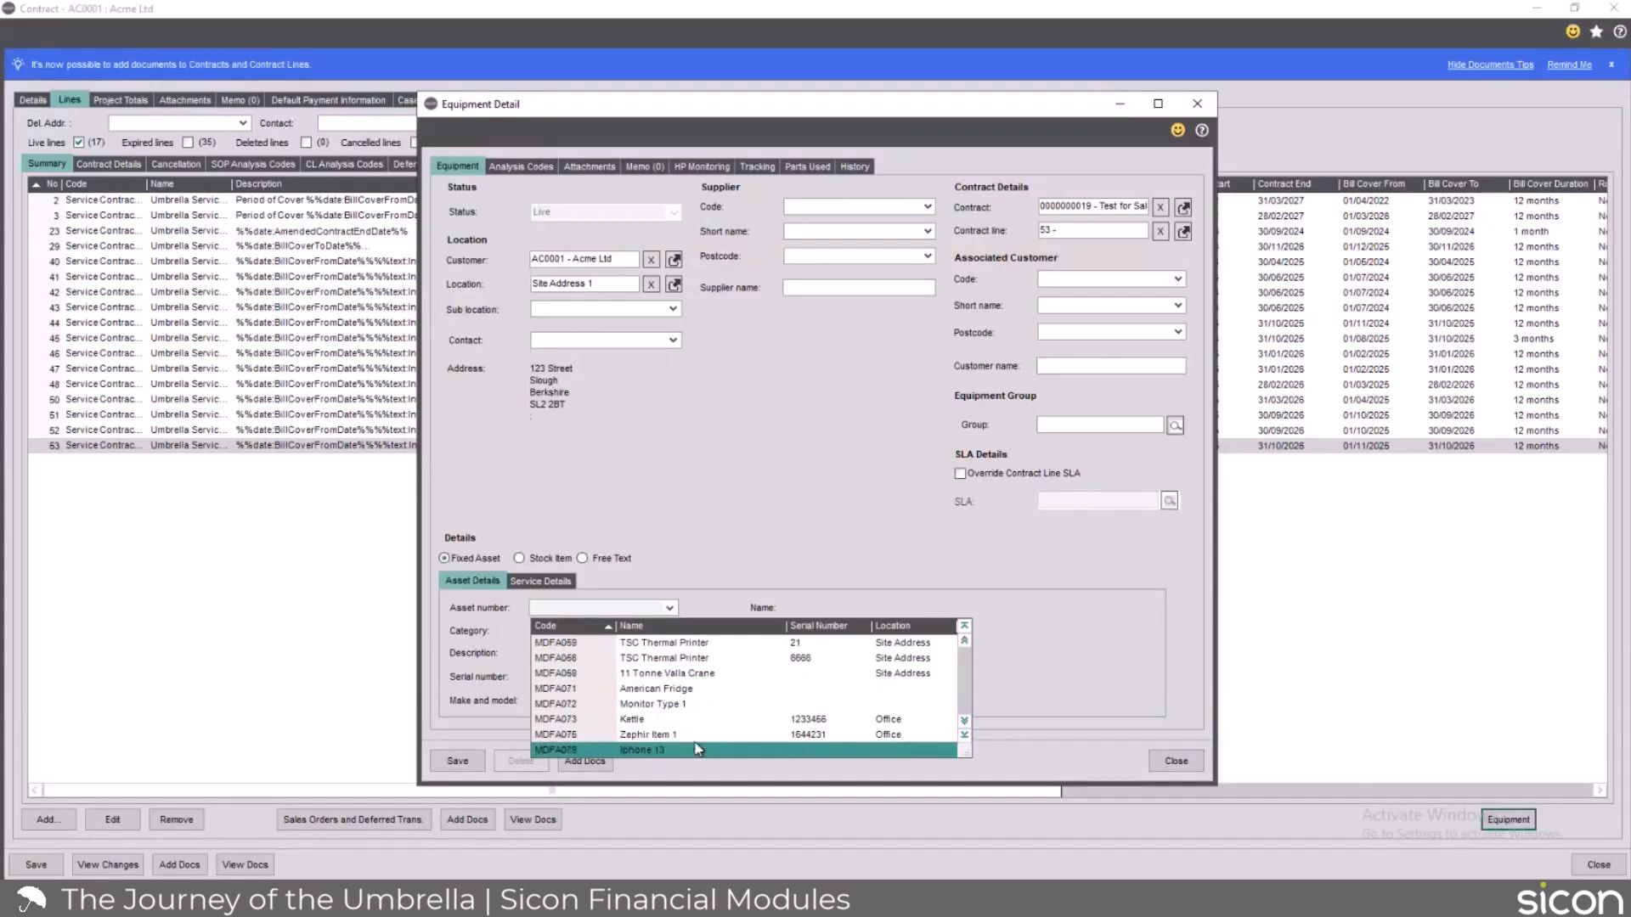
left_click(666, 735)
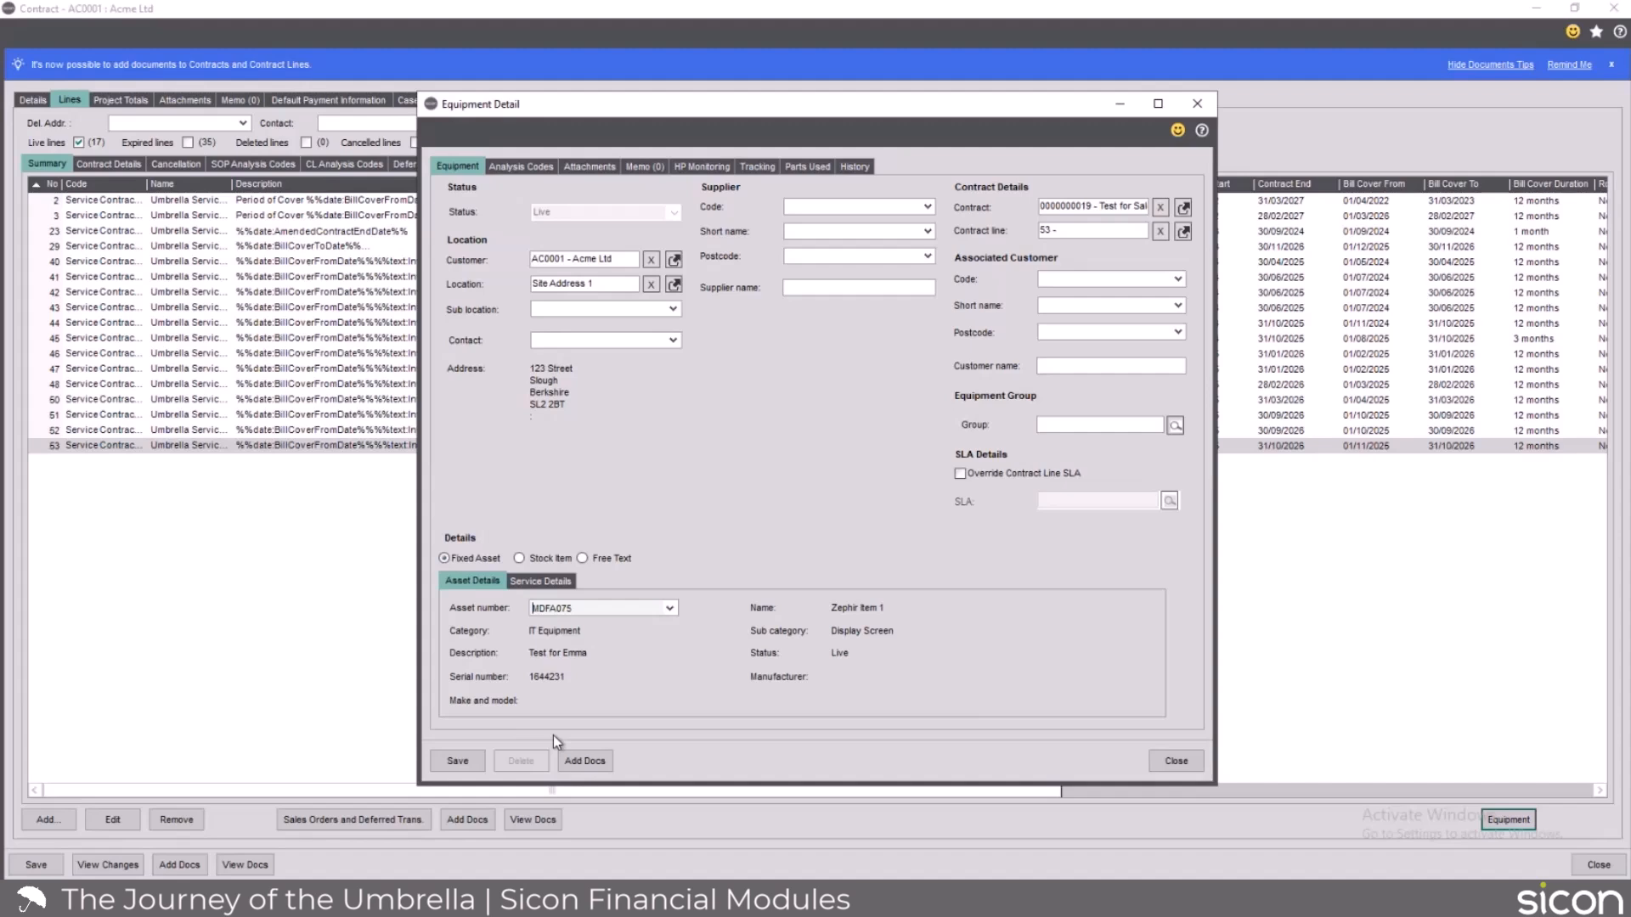
left_click(477, 770)
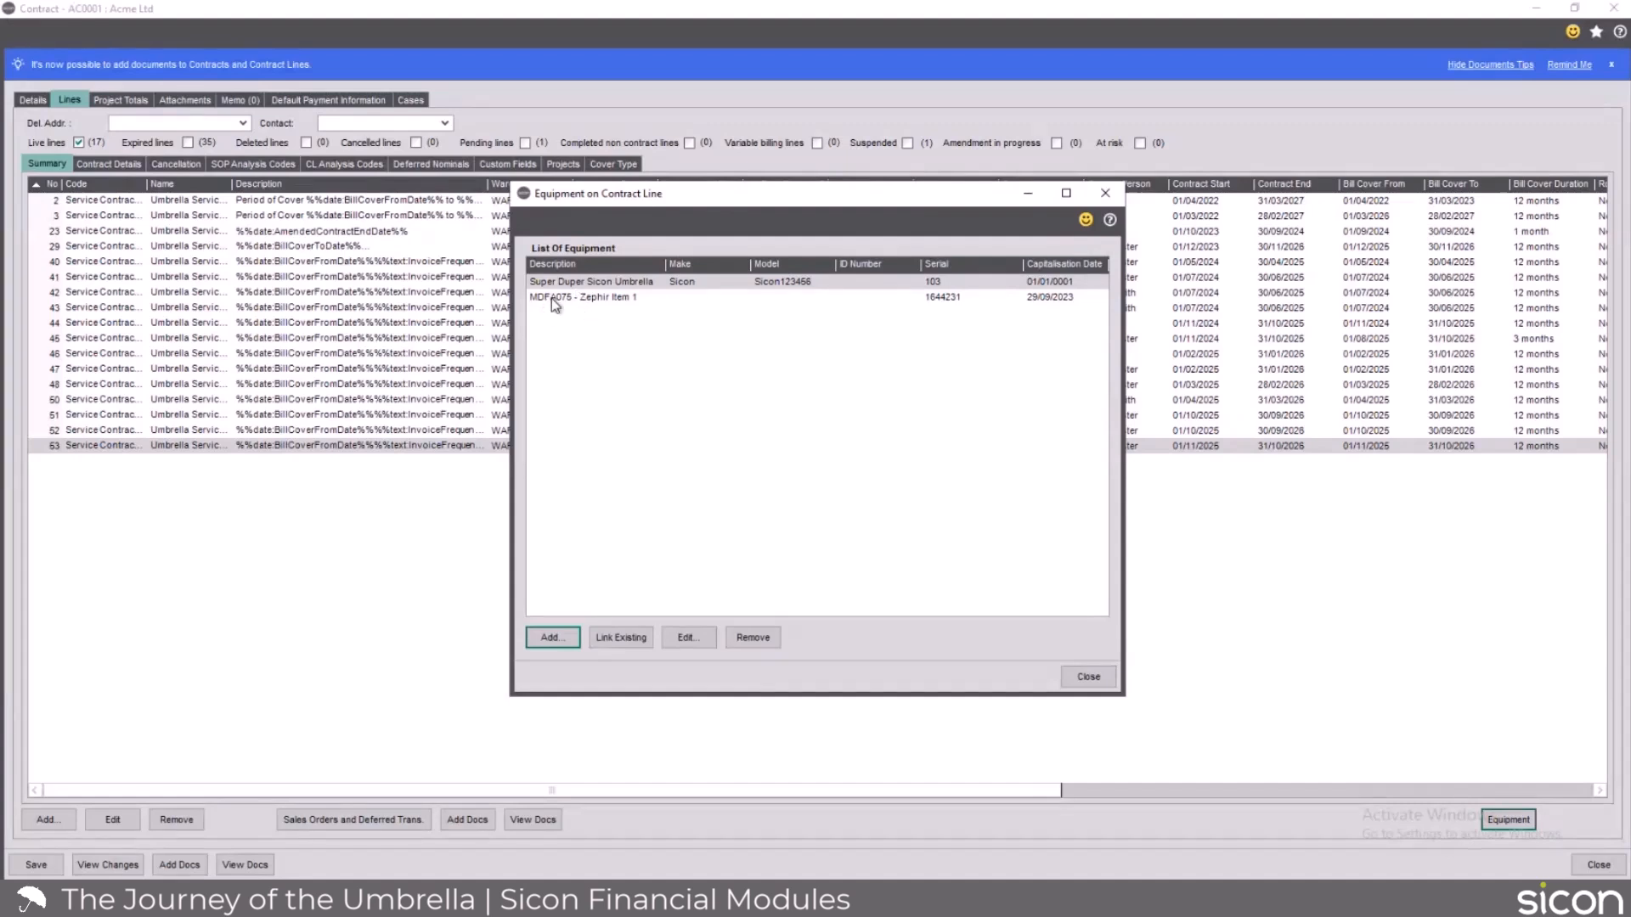
left_click(1089, 677)
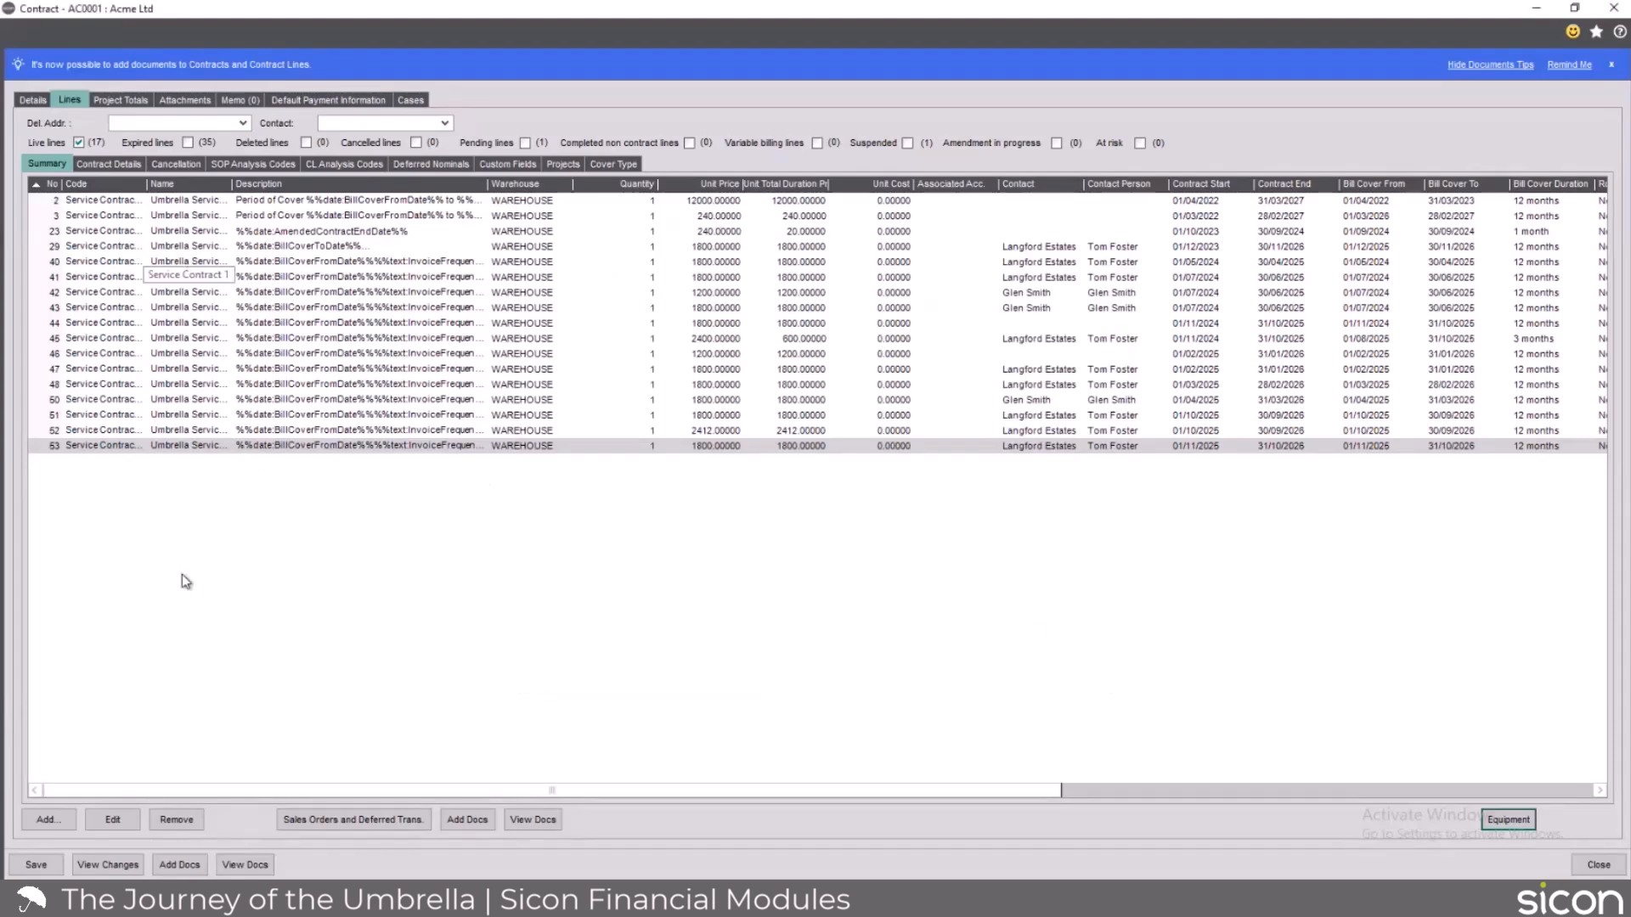
Open contract line 53 for editing and create a forecast of its planned sales orders.
left_click(130, 820)
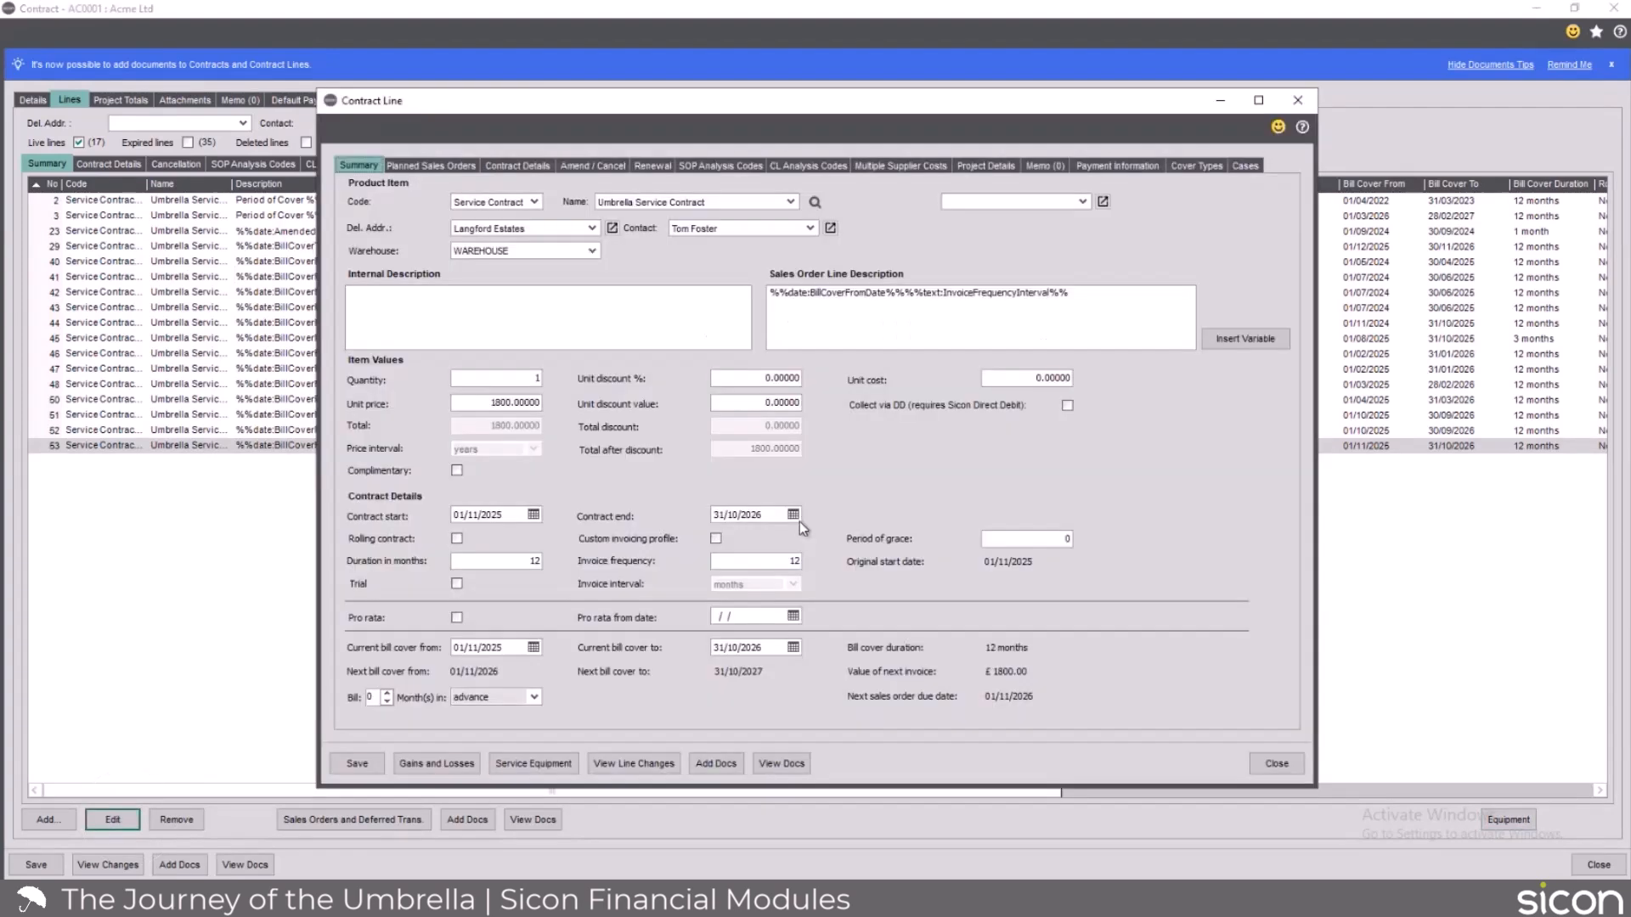
left_click(457, 166)
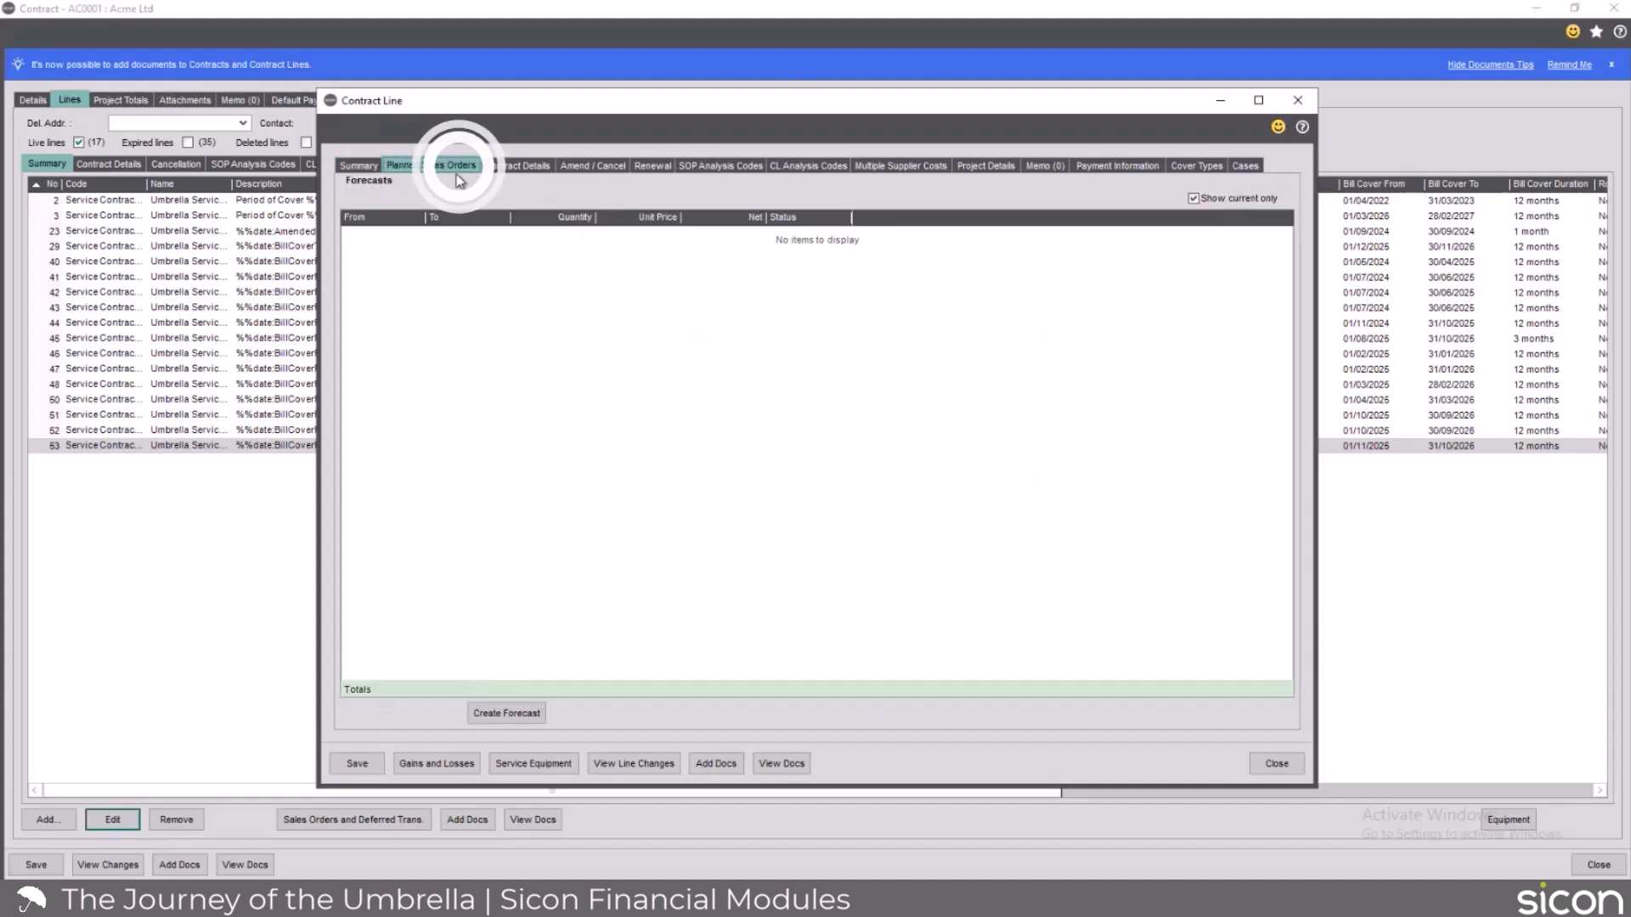
left_click(509, 715)
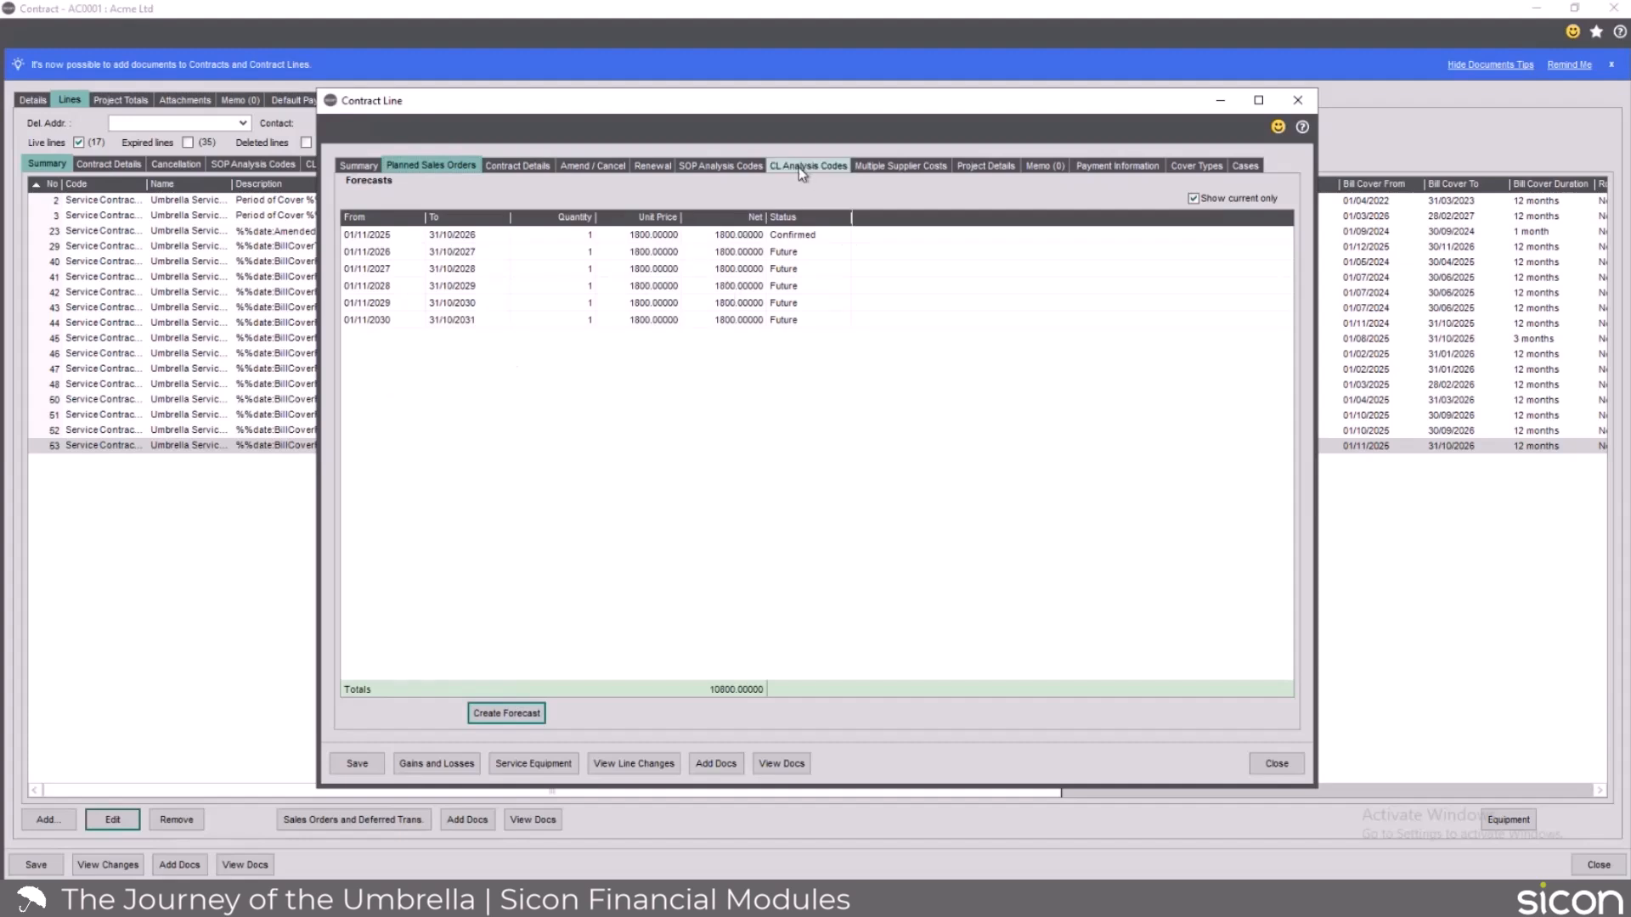
Review the contract line's amendment types, renewal values and summary, and close the line and the contract without changes.
left_click(583, 170)
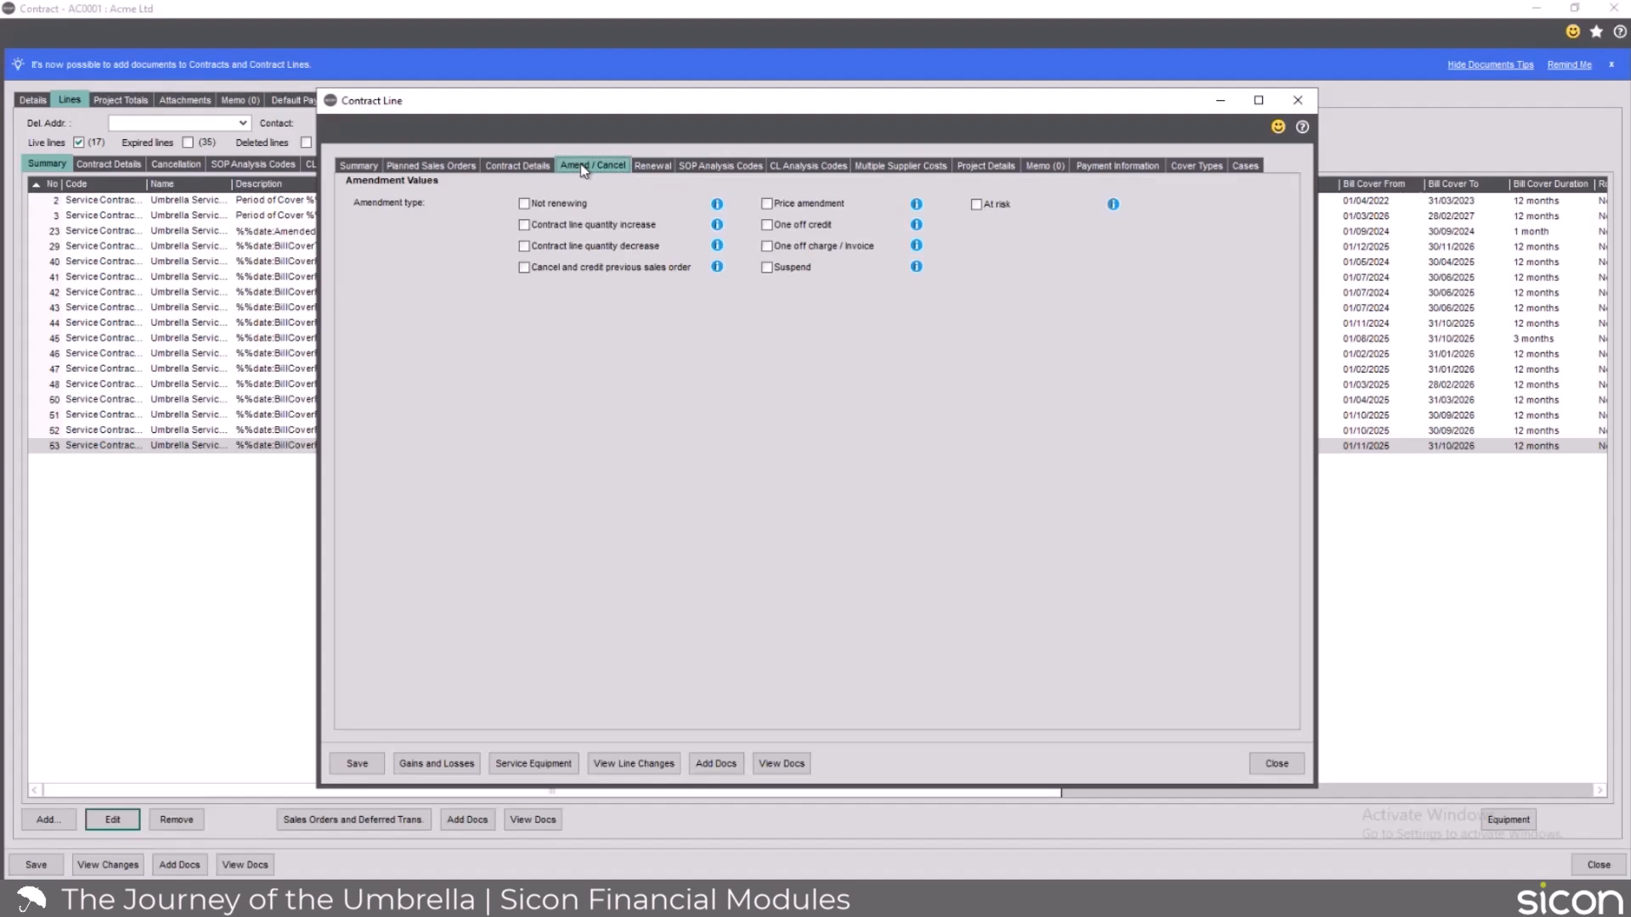
left_click(652, 165)
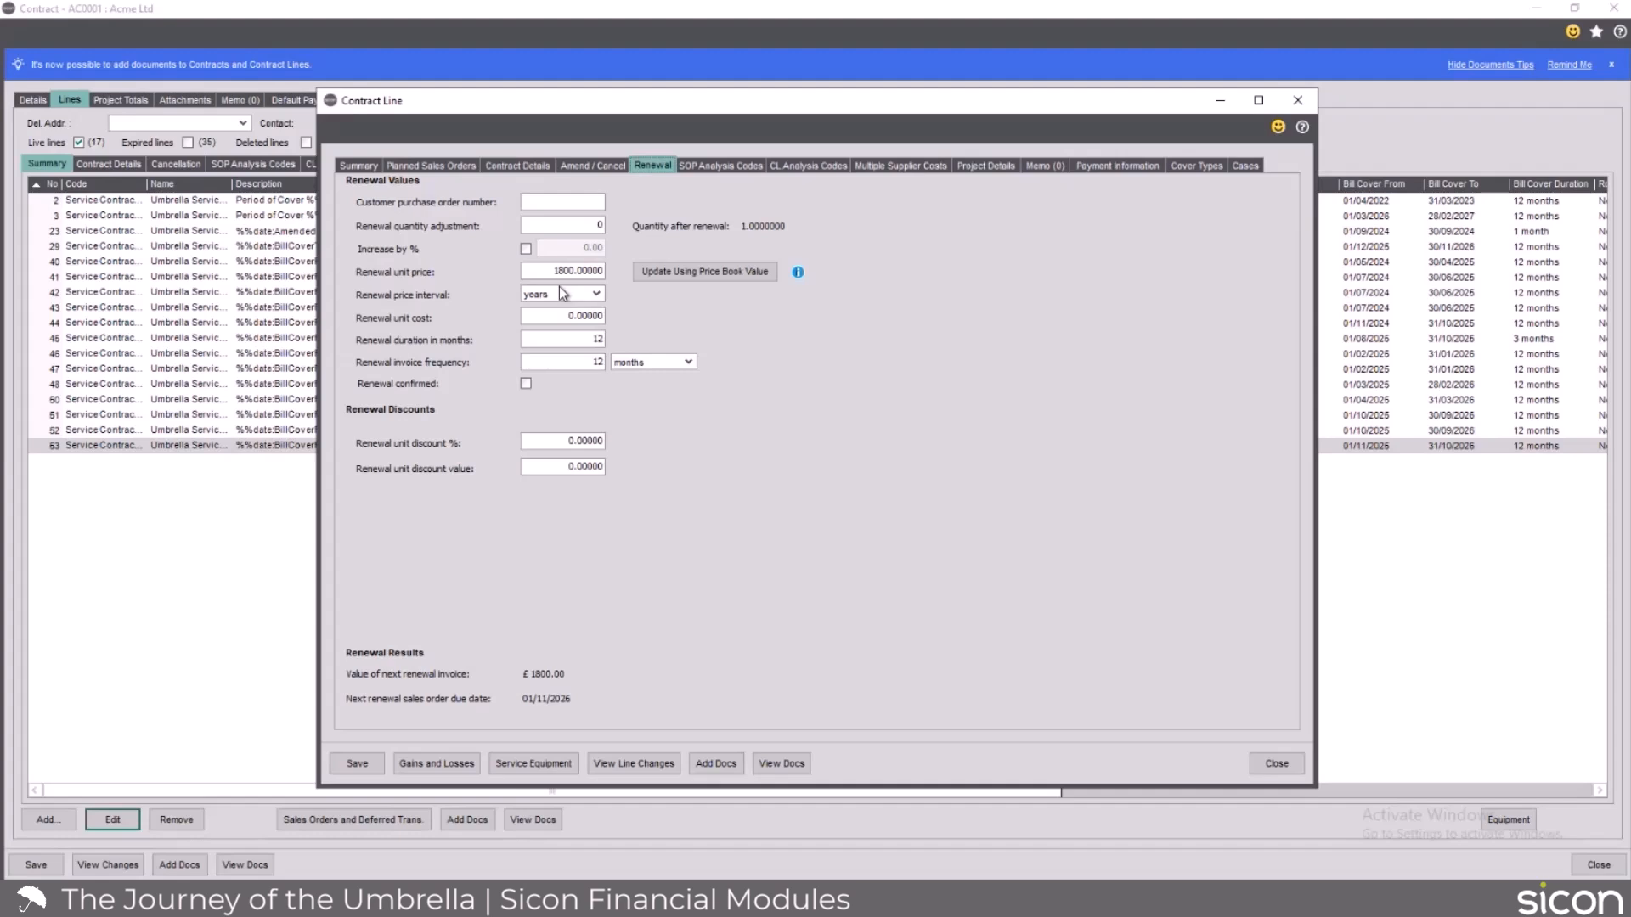
left_click(604, 168)
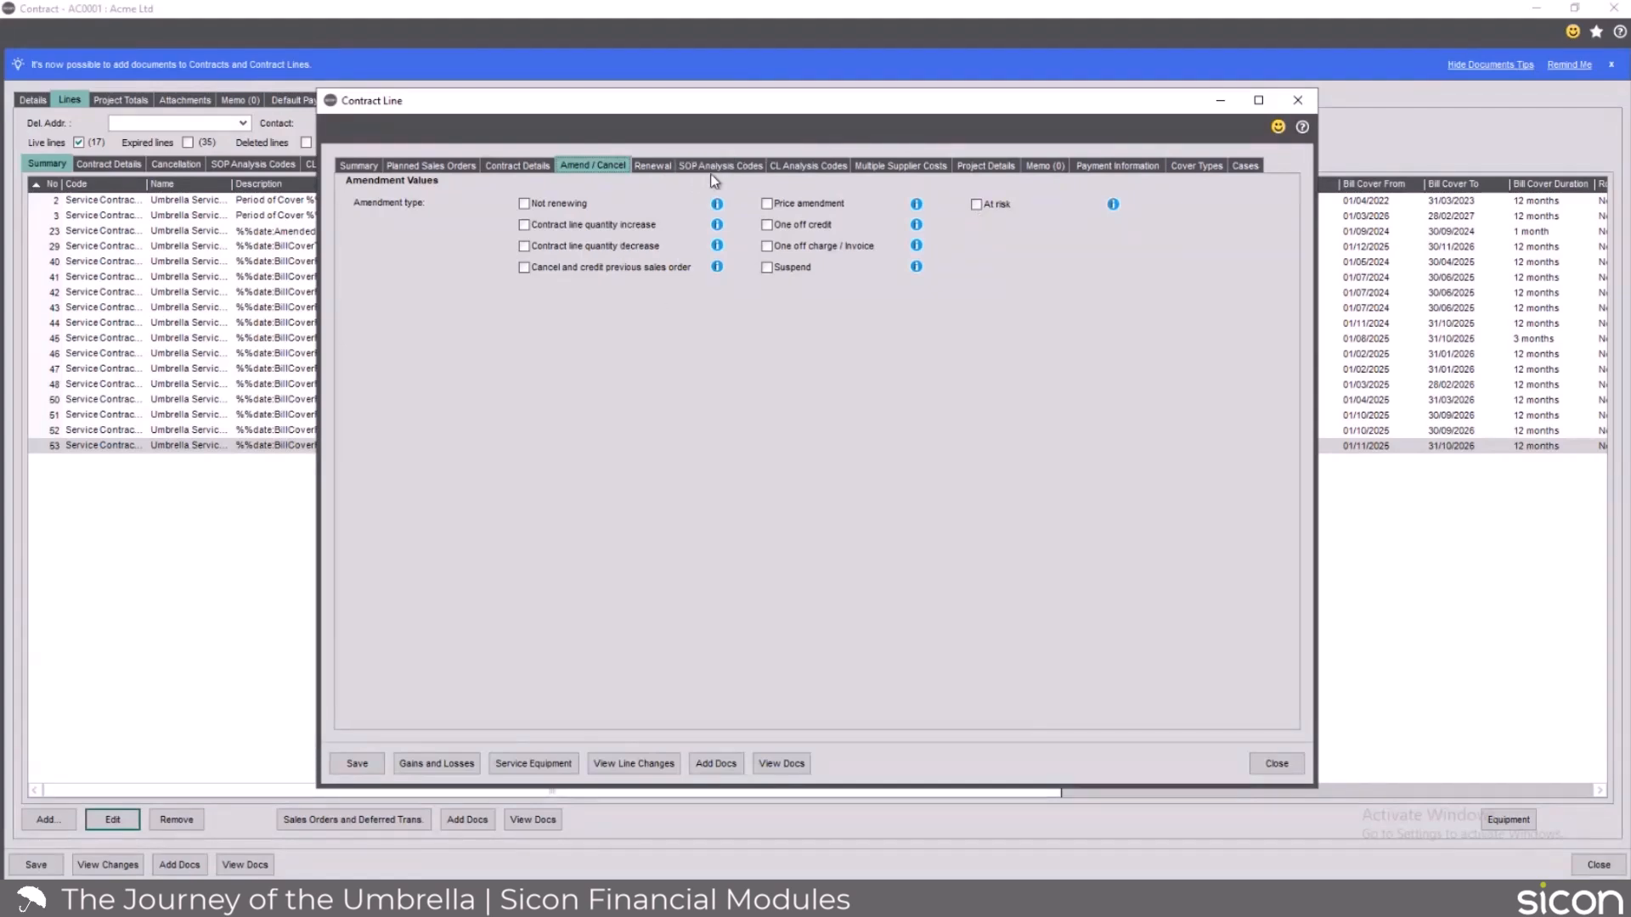
left_click(372, 170)
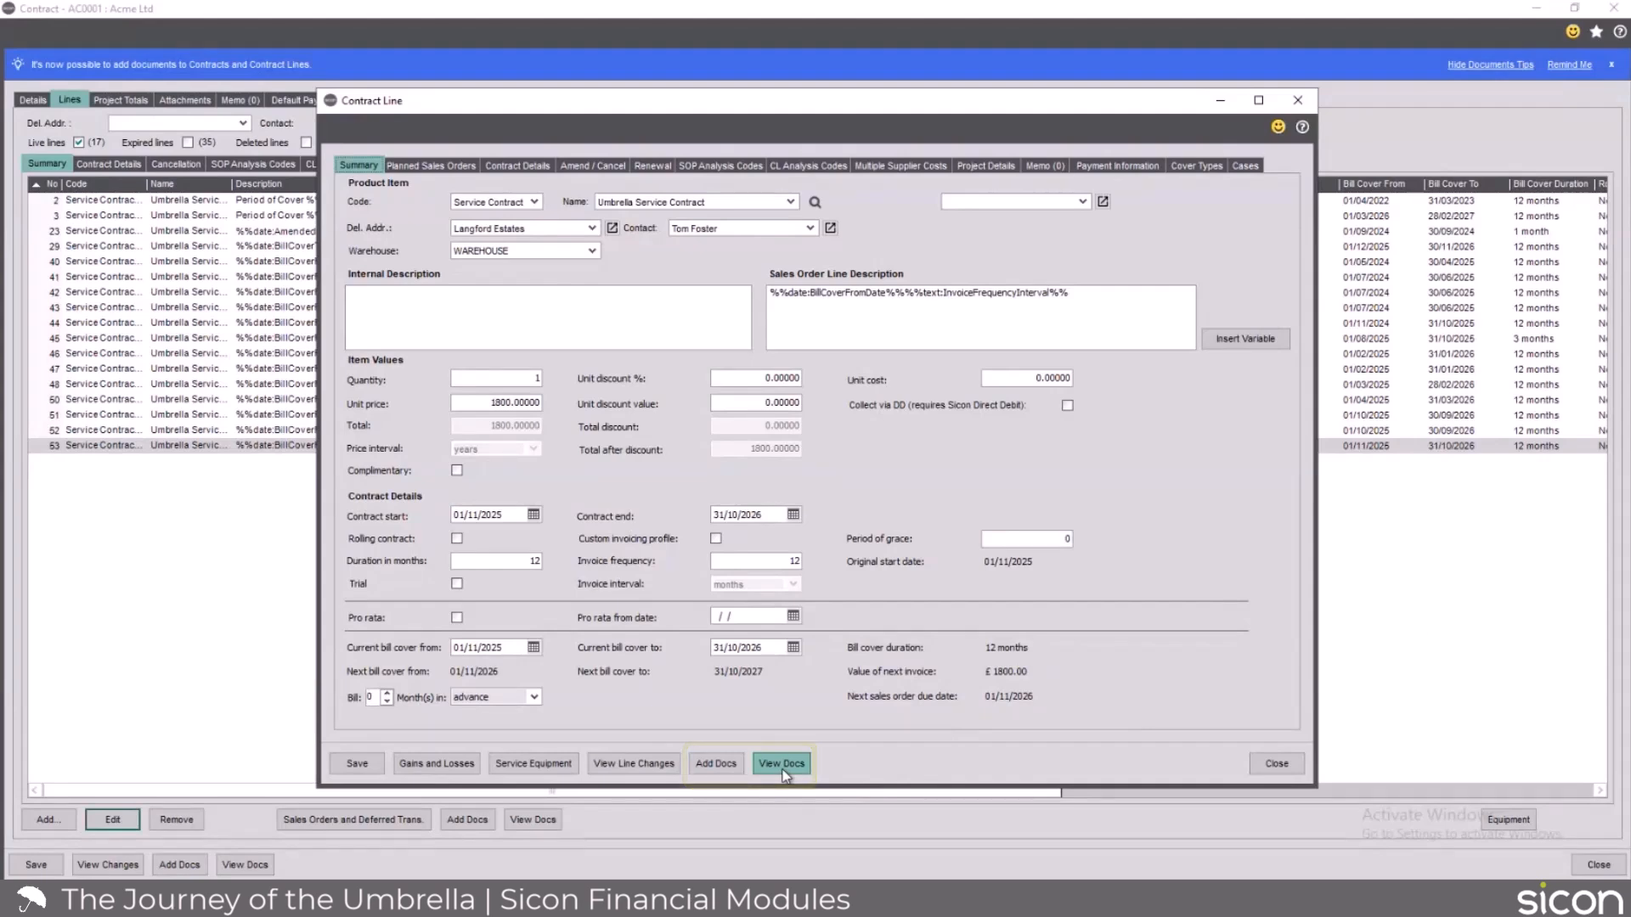
left_click(1276, 764)
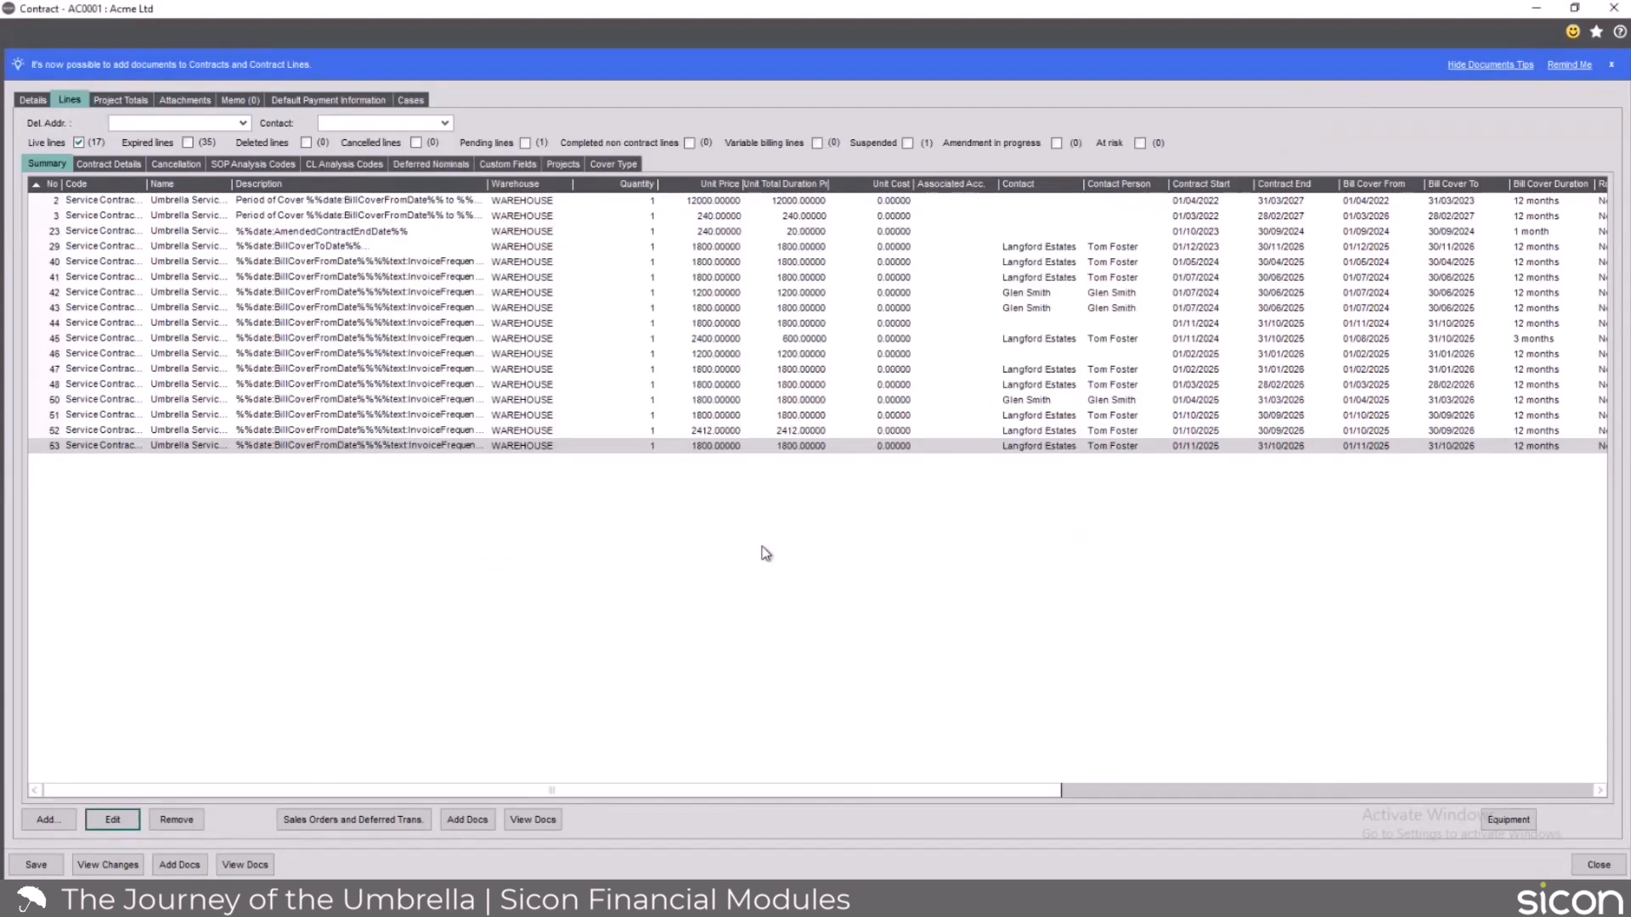
left_click(1599, 866)
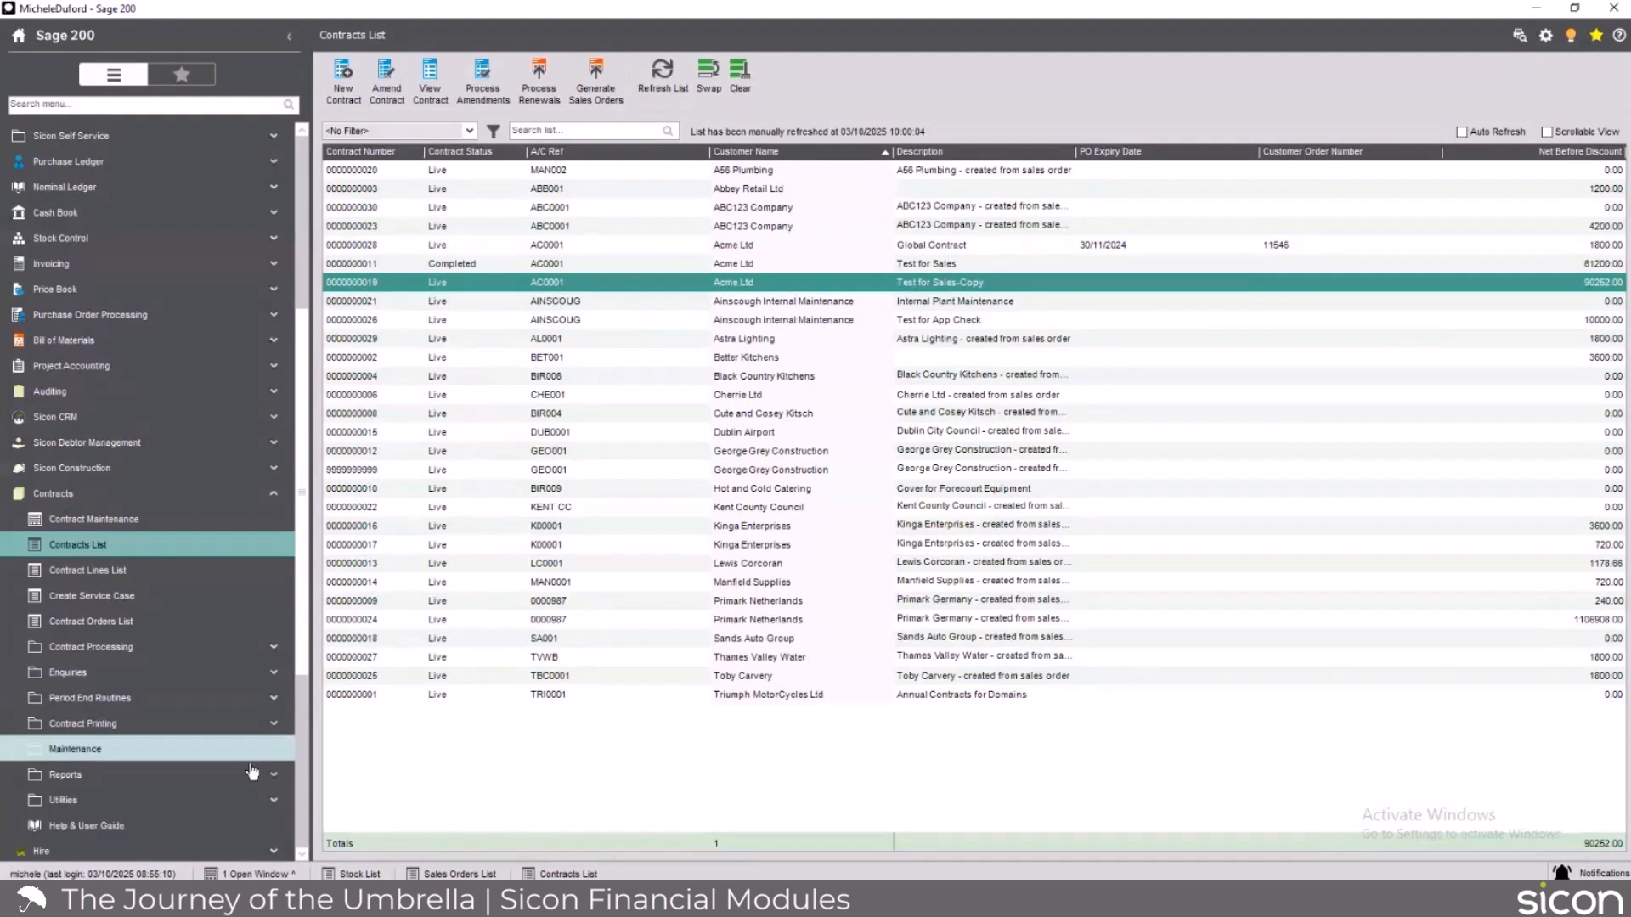
Display the monthly journal postings for contracts for October 2025, post all the listed revenue entries and close the routine.
scroll(195, 744, "down", 3)
left_click(146, 473)
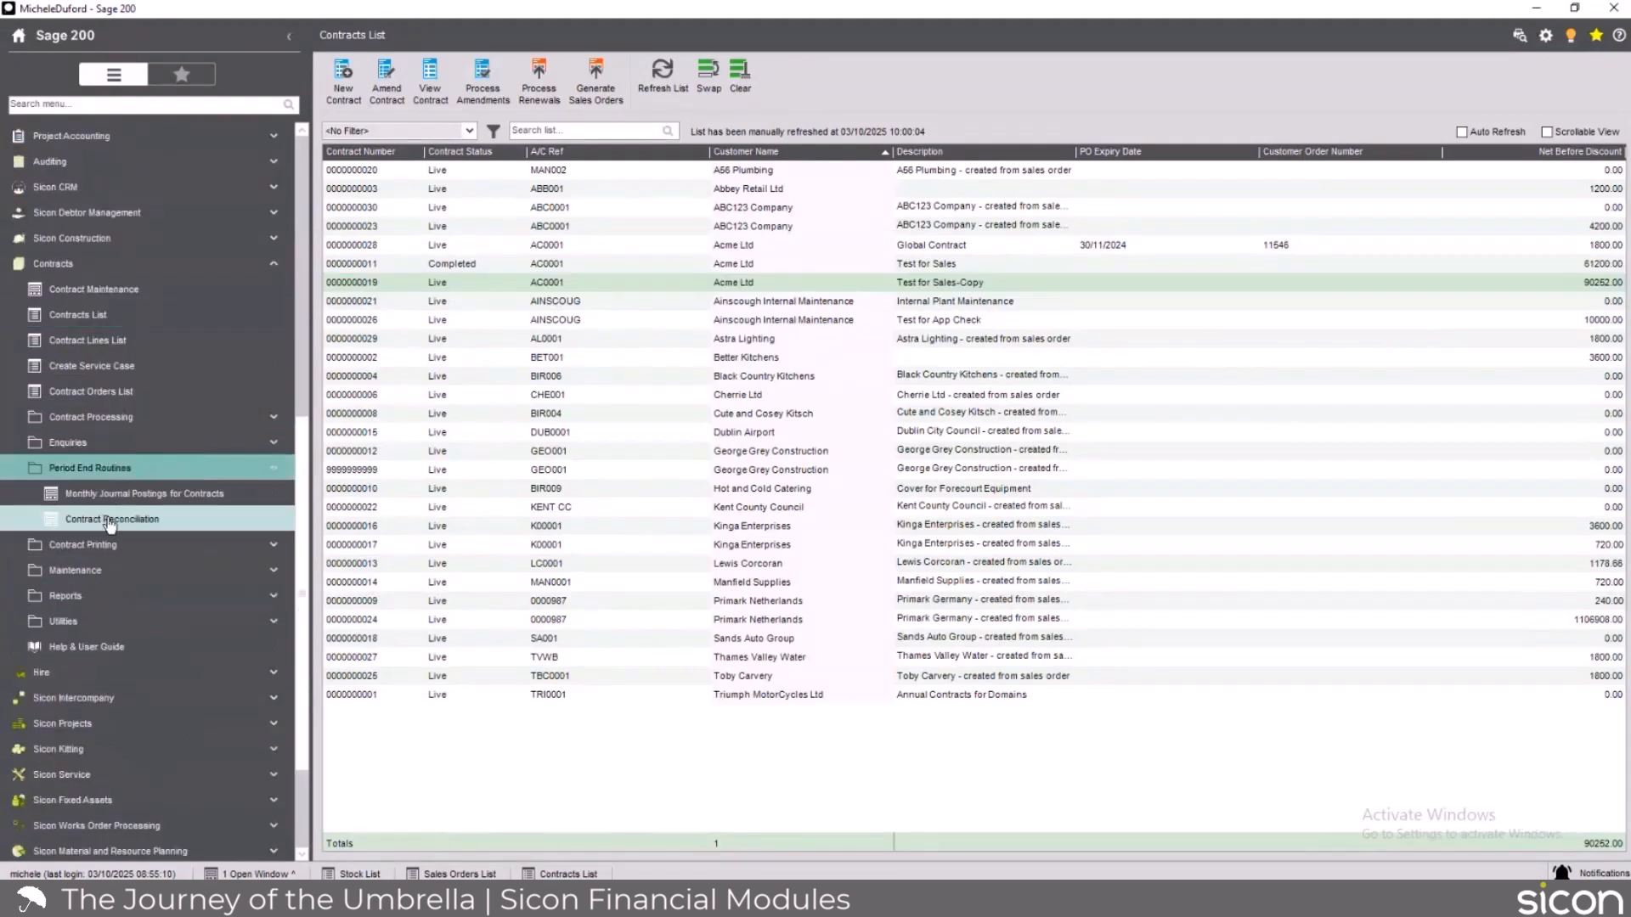
left_click(164, 500)
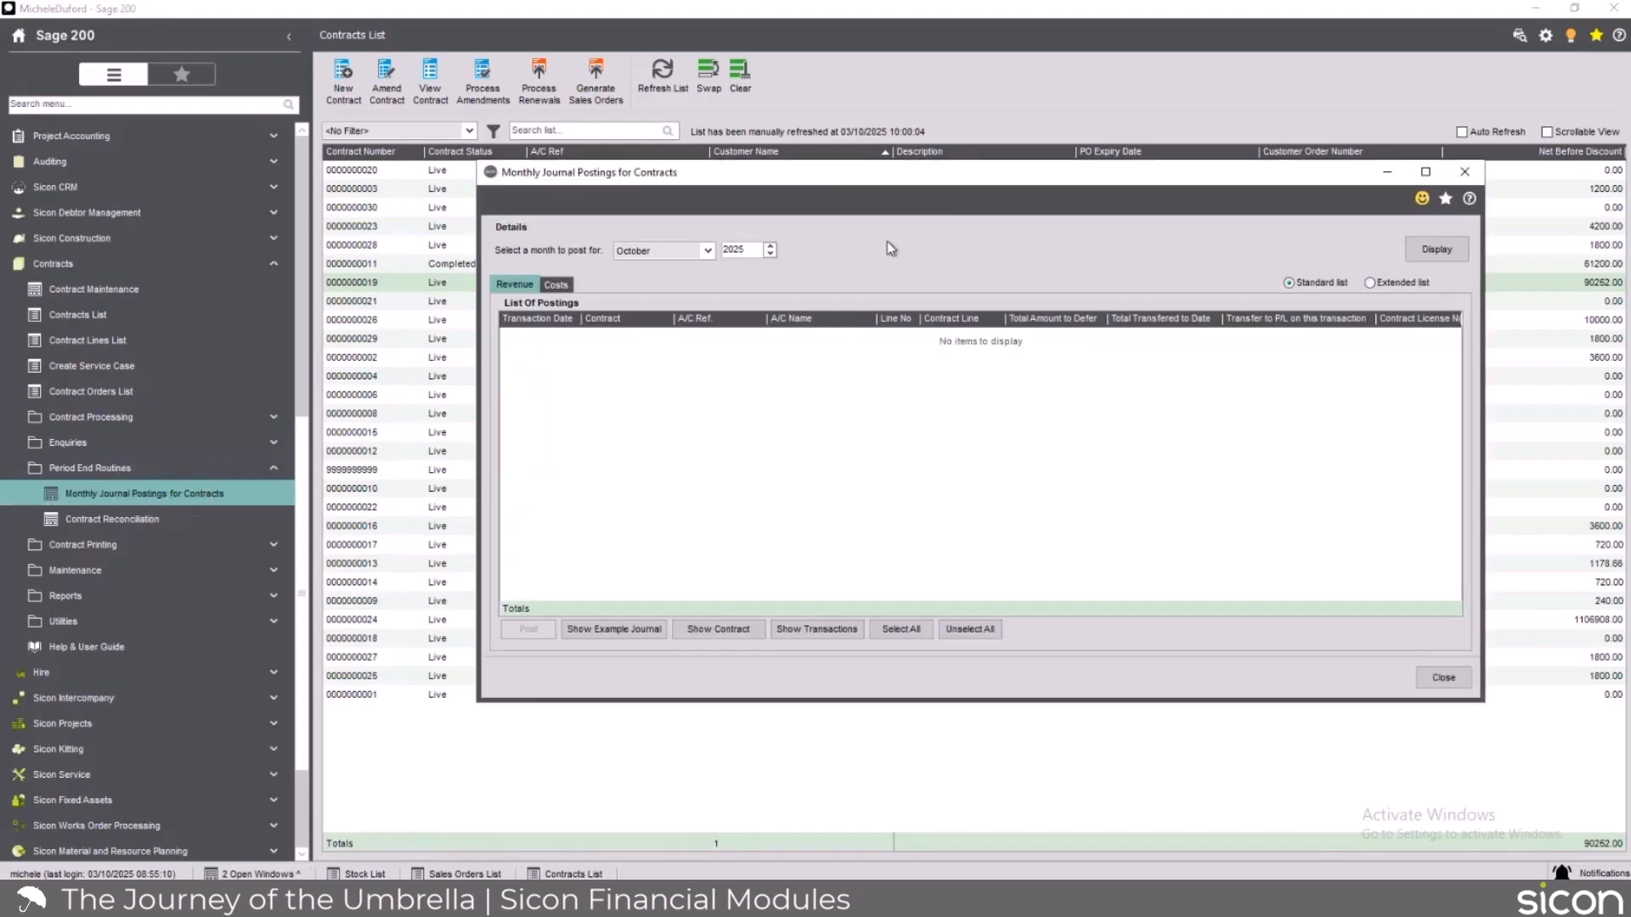
left_click(1444, 251)
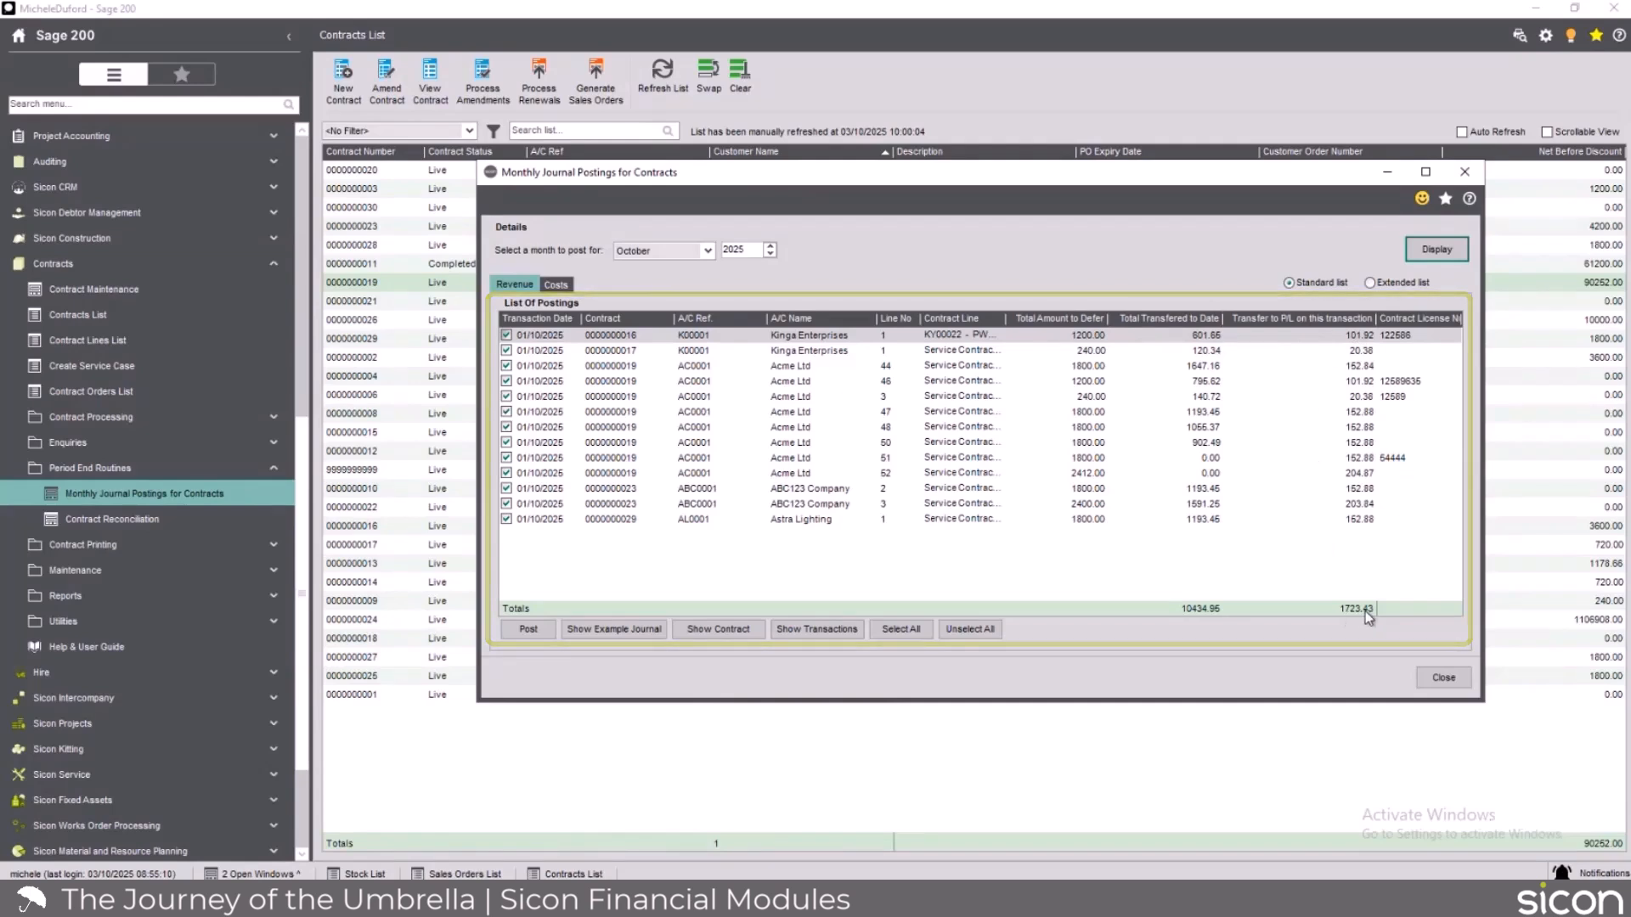
left_click(522, 635)
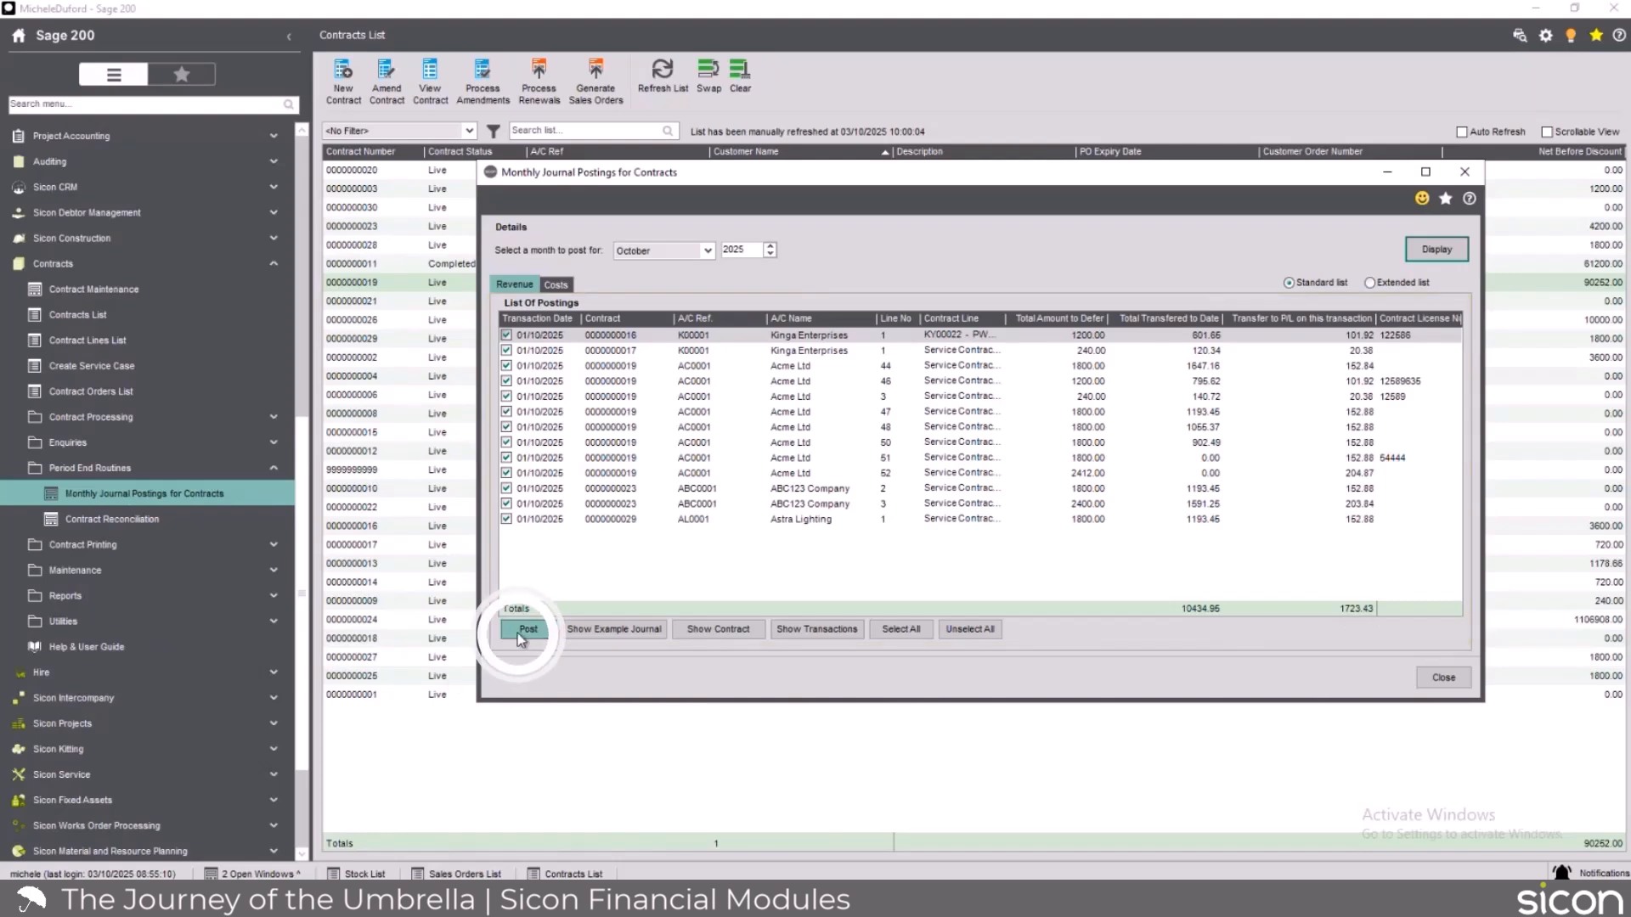
left_click(851, 520)
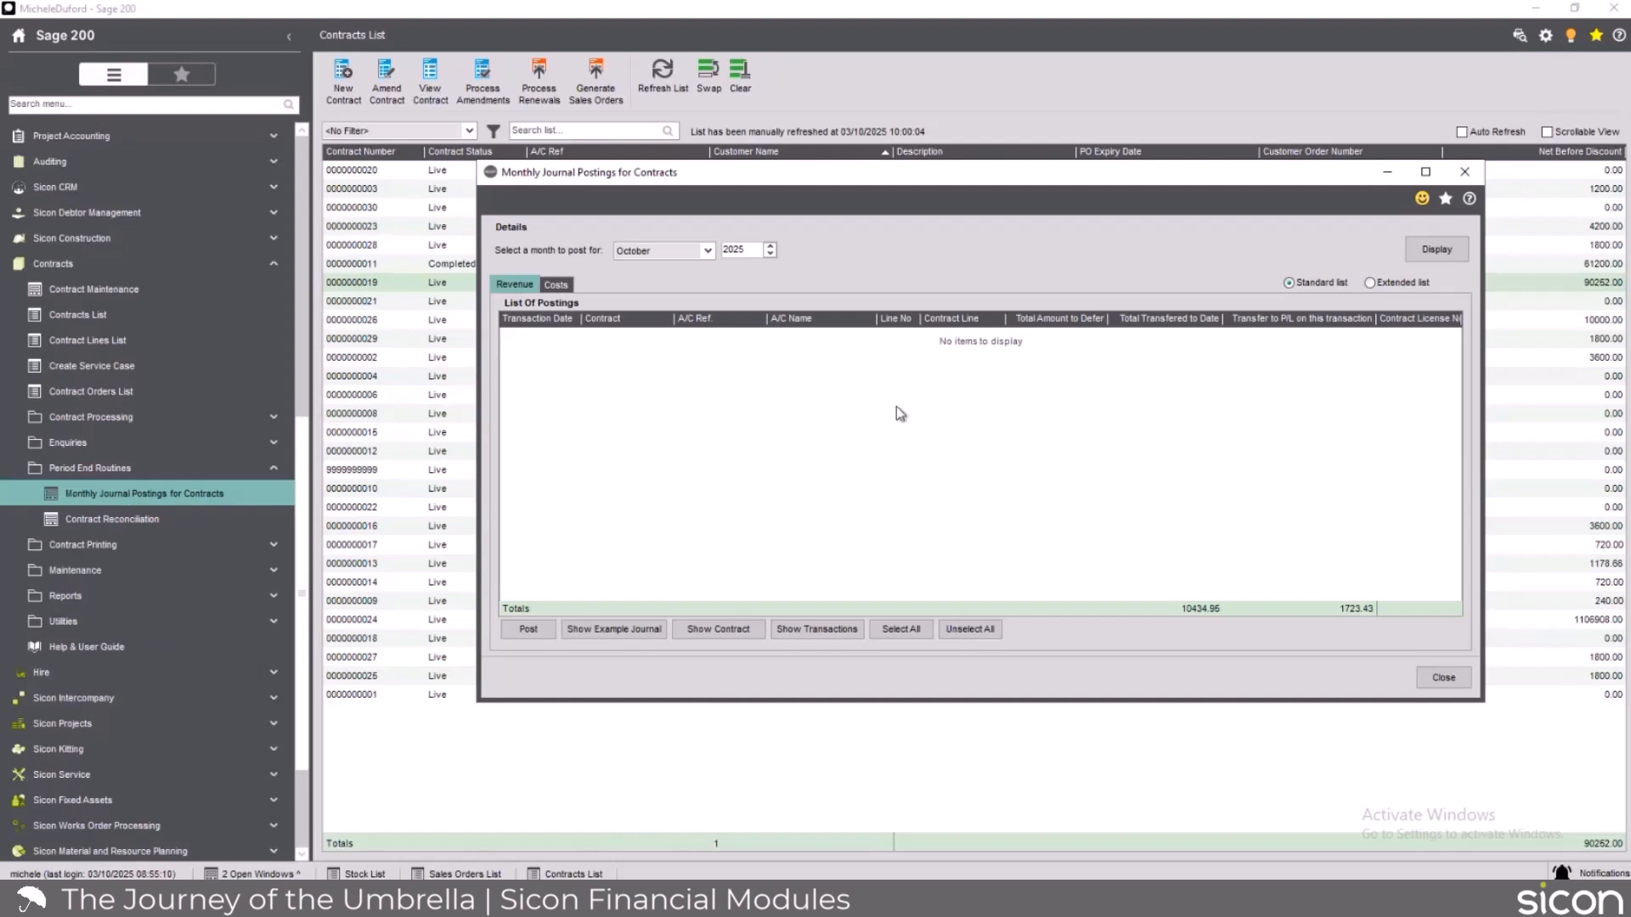
left_click(1466, 174)
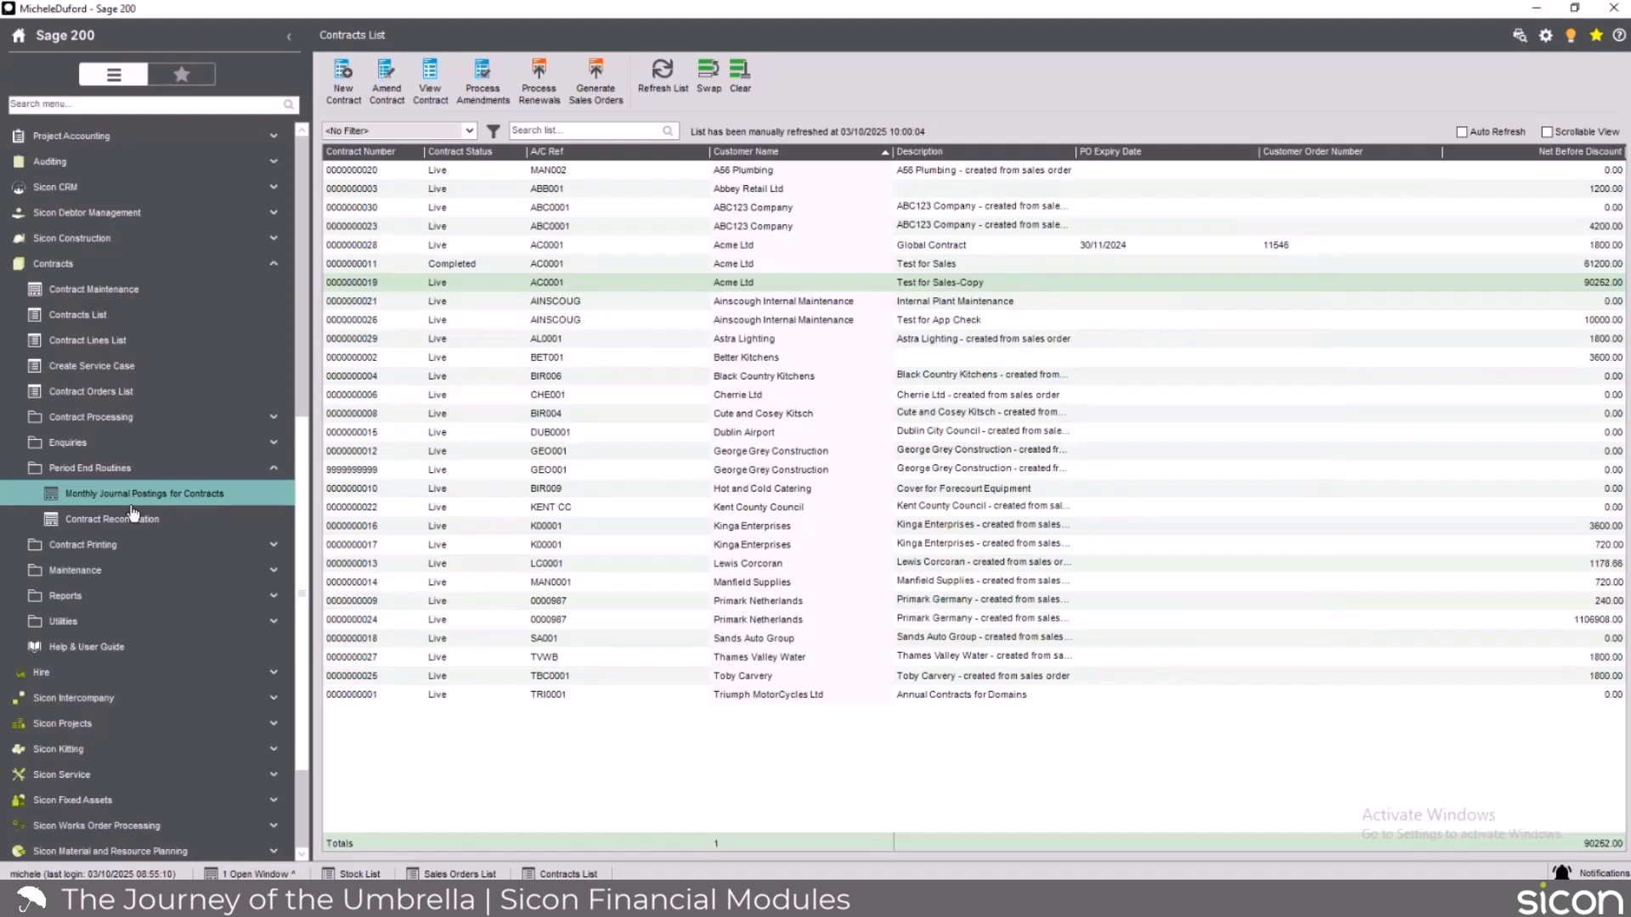
Examine the criteria and pricing options of Update Renewal Prices and close it without processing.
left_click(180, 418)
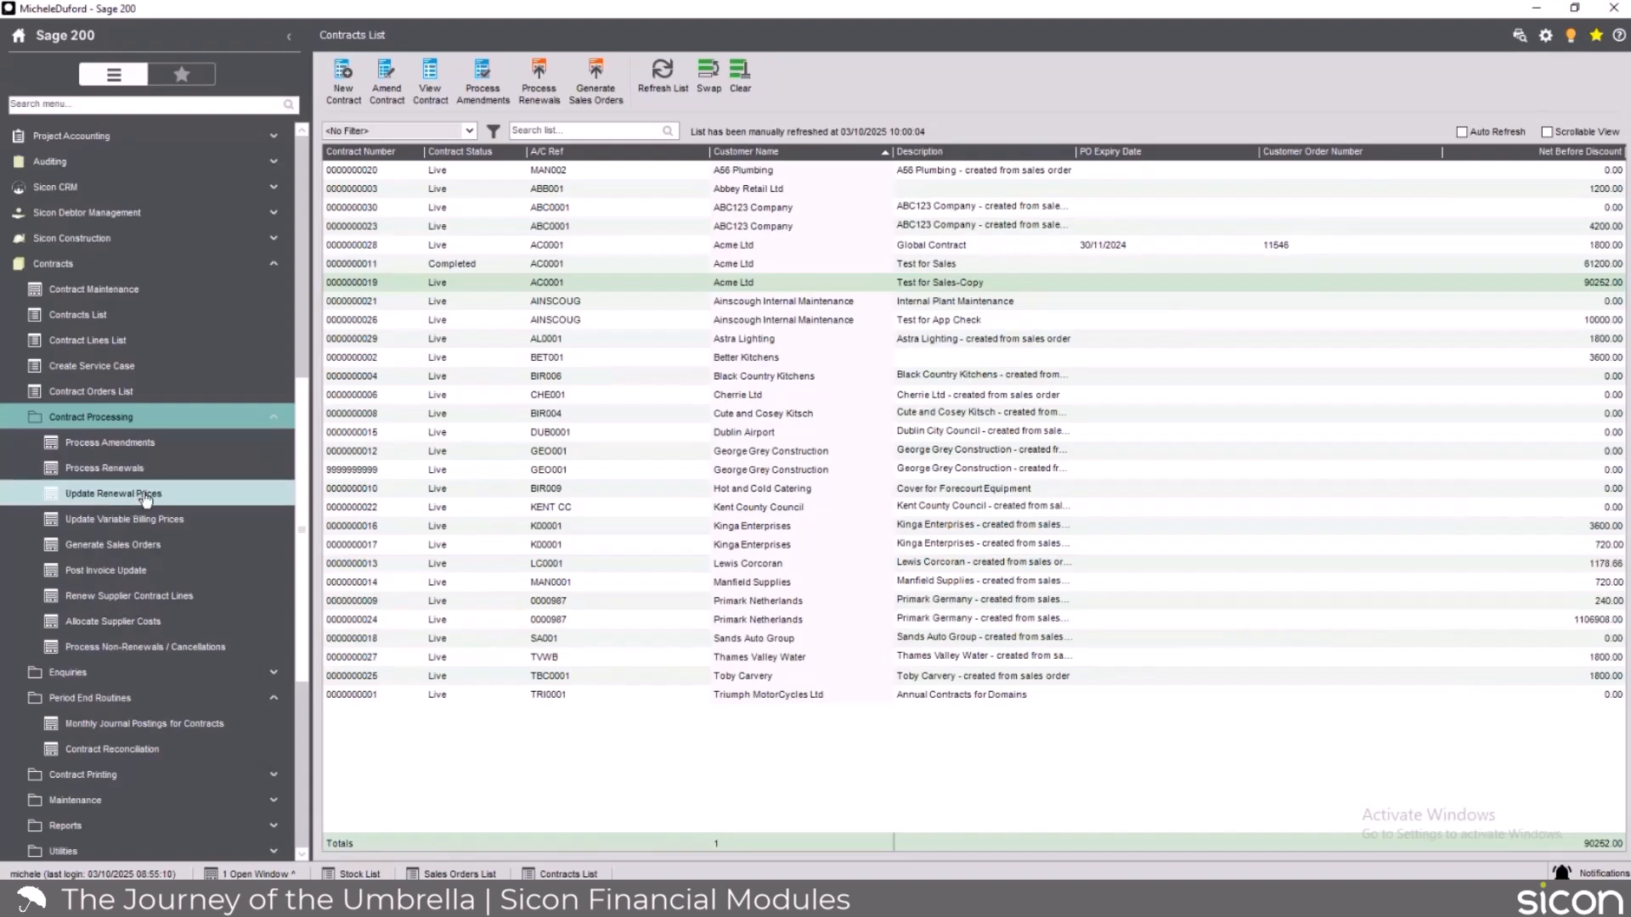
left_click(146, 497)
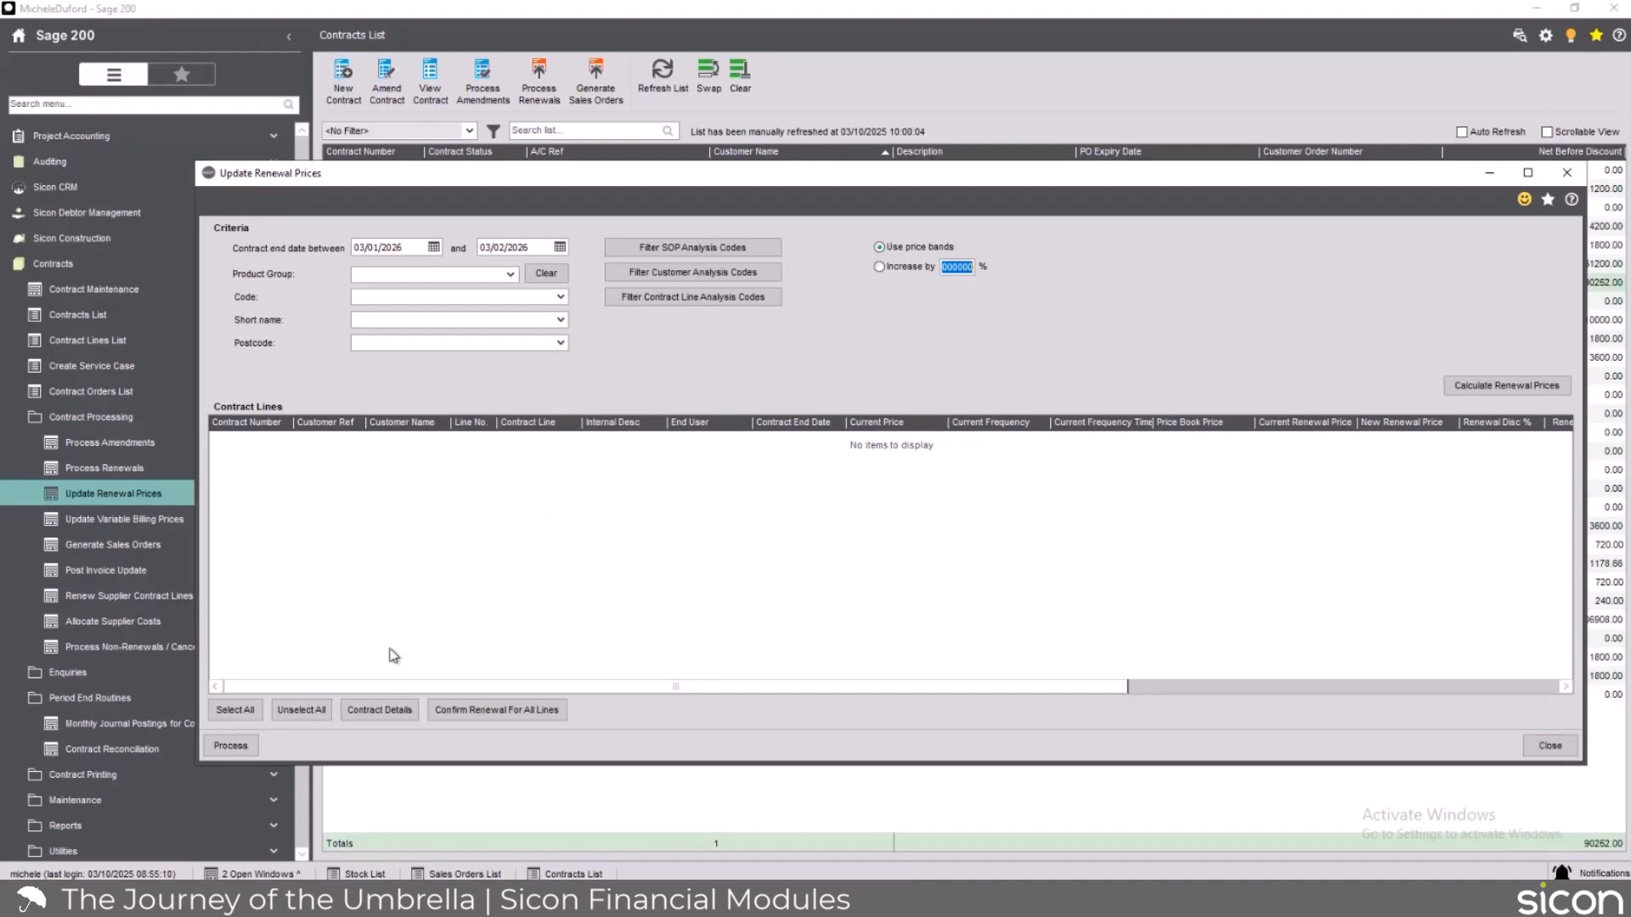
left_click(1547, 747)
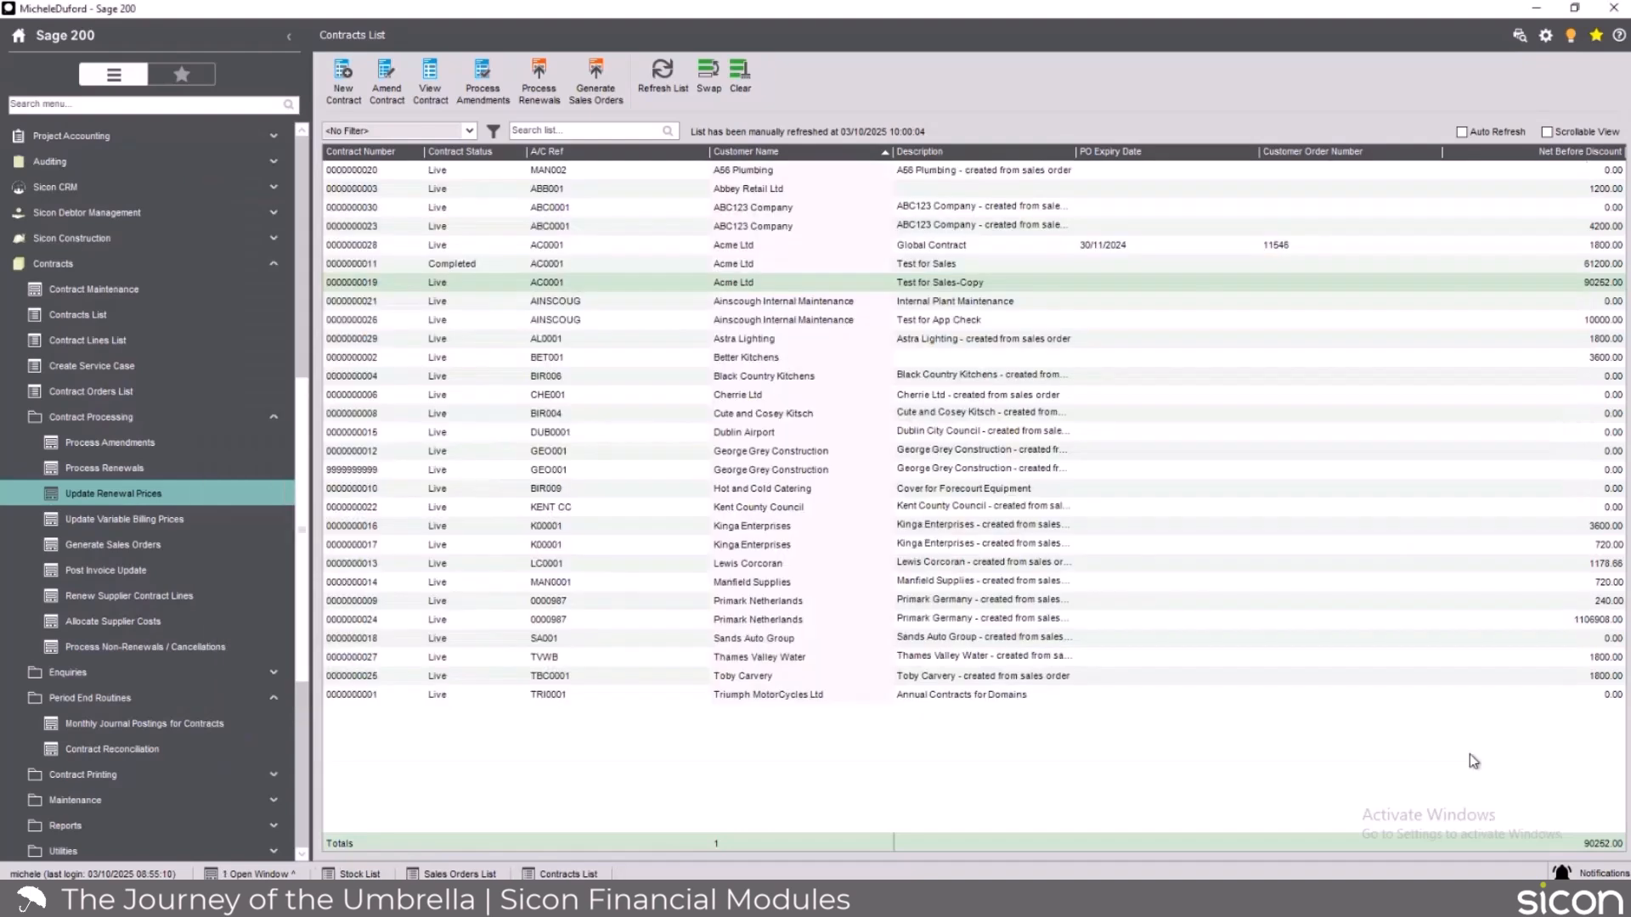
Display the contract lines in Generate Sales Orders that have orders due before 03/10/2026.
left_click(195, 546)
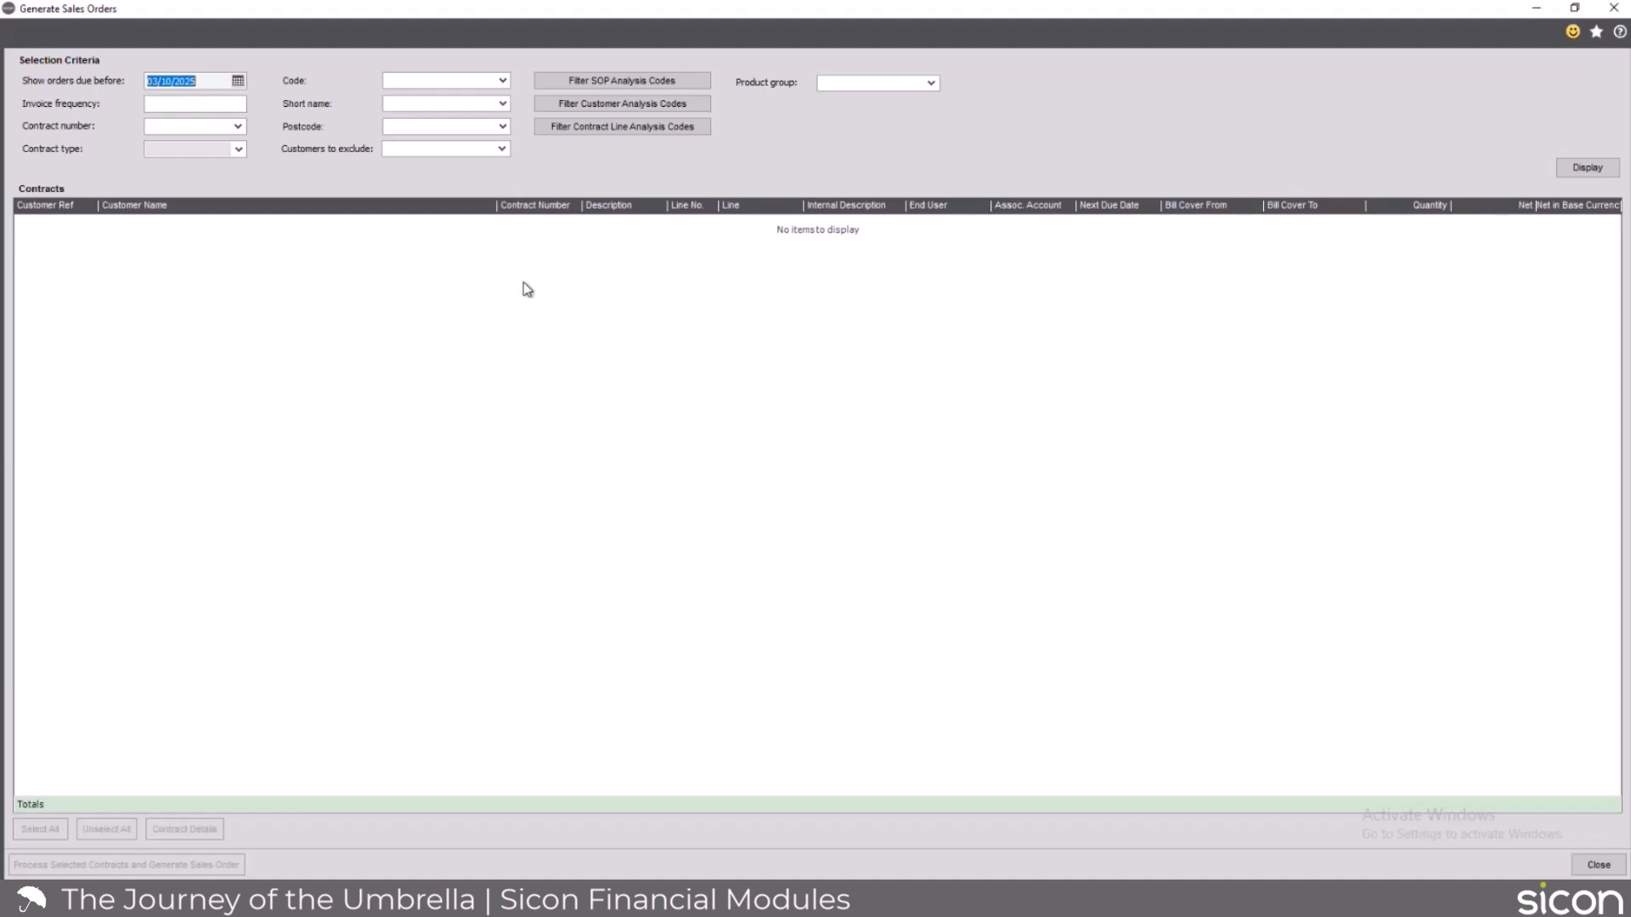
left_click(199, 81)
key("BackSpace")
type("6")
left_click(1587, 167)
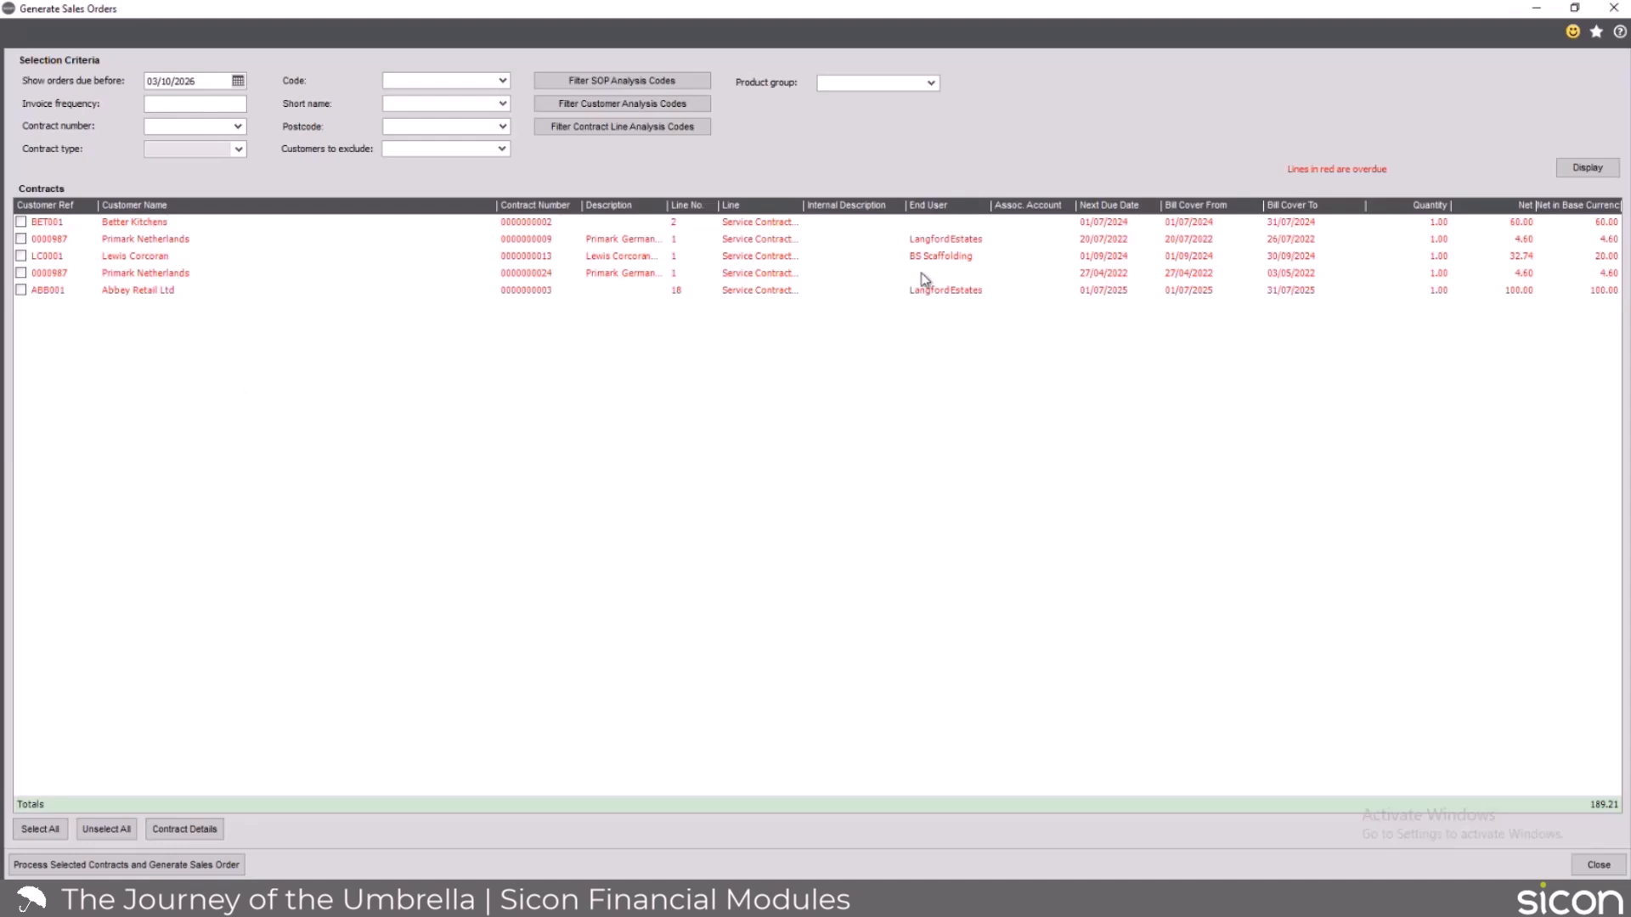
Select all listed contract lines and generate their sales orders with the order date 03/10/2025.
left_click(40, 835)
left_click(91, 866)
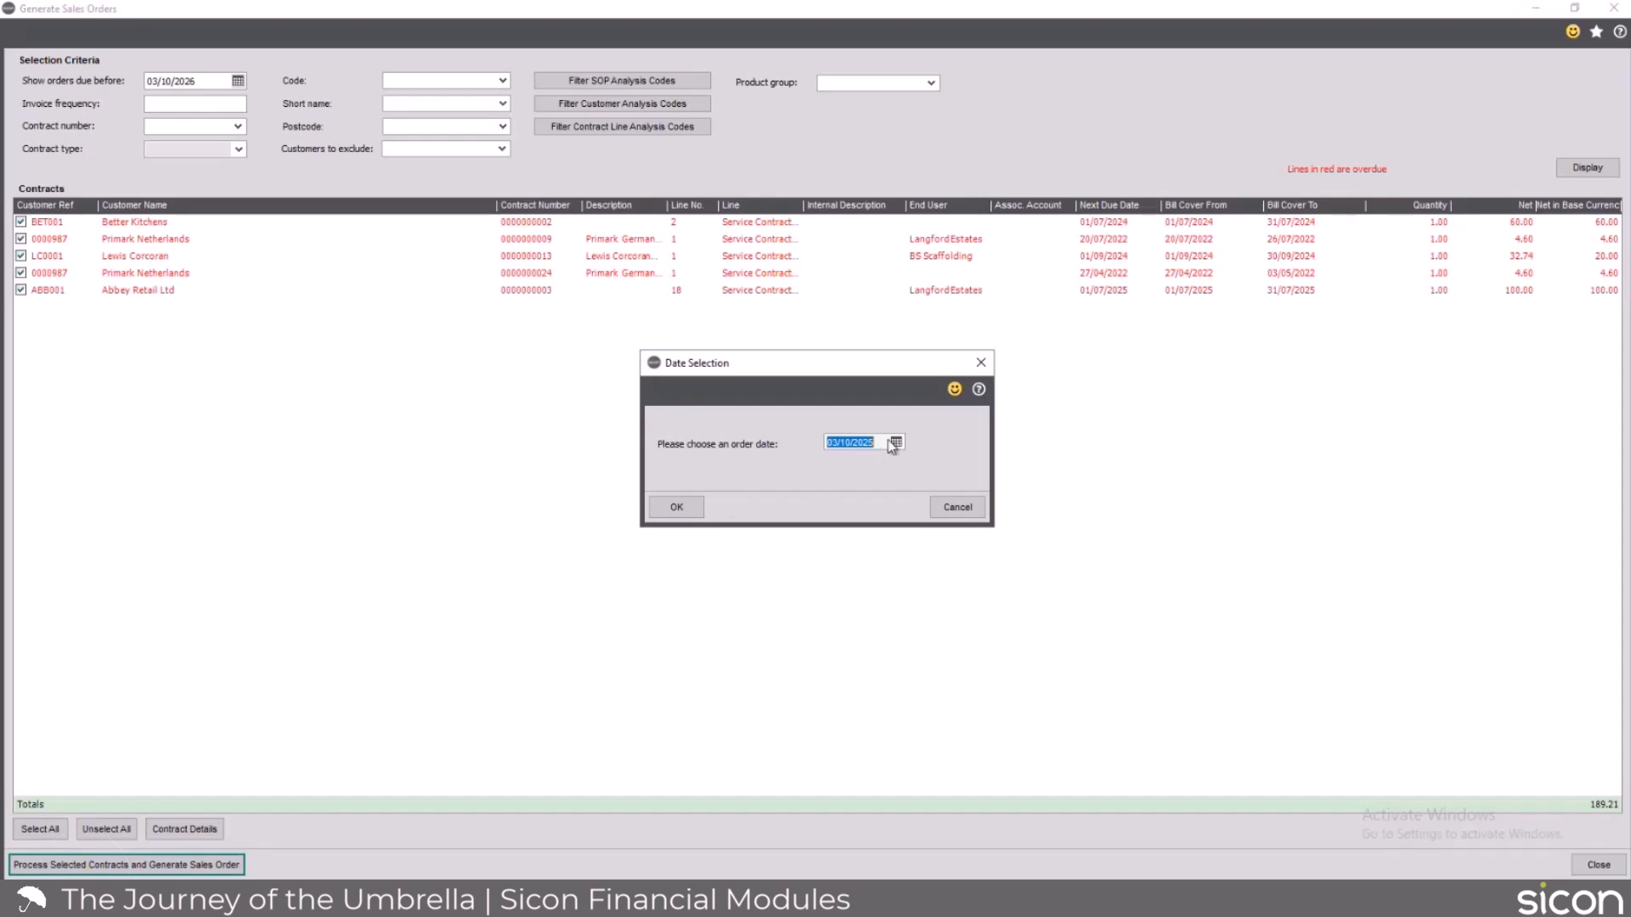
left_click(677, 508)
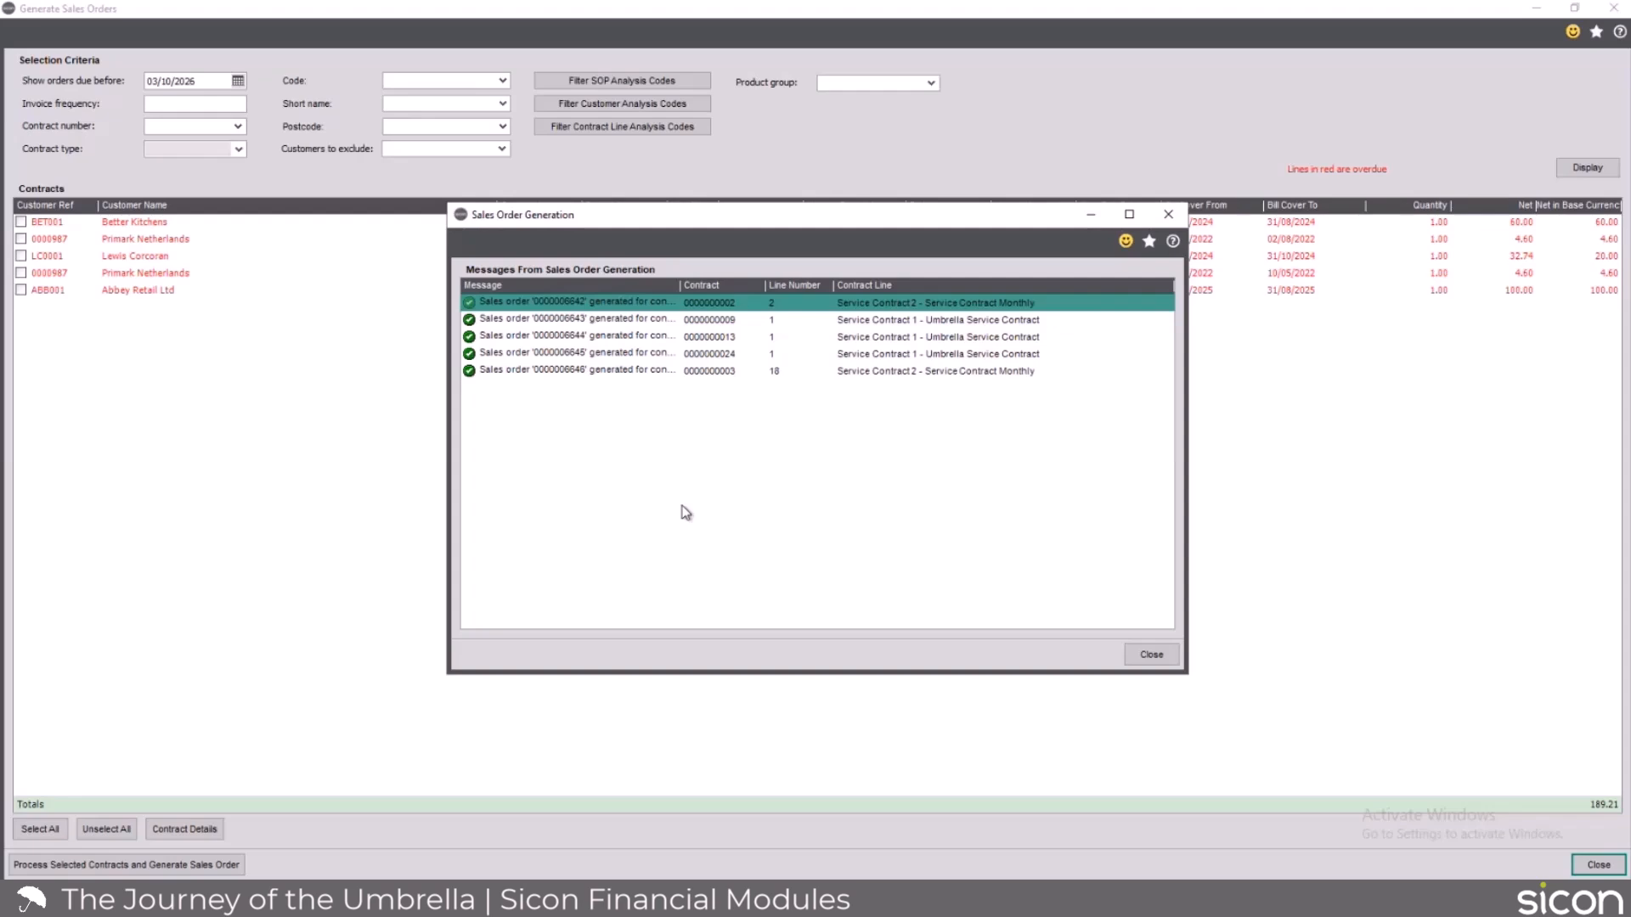
Close the sales order generation results and list the general contract reports and the contract printing routines.
left_click(1150, 656)
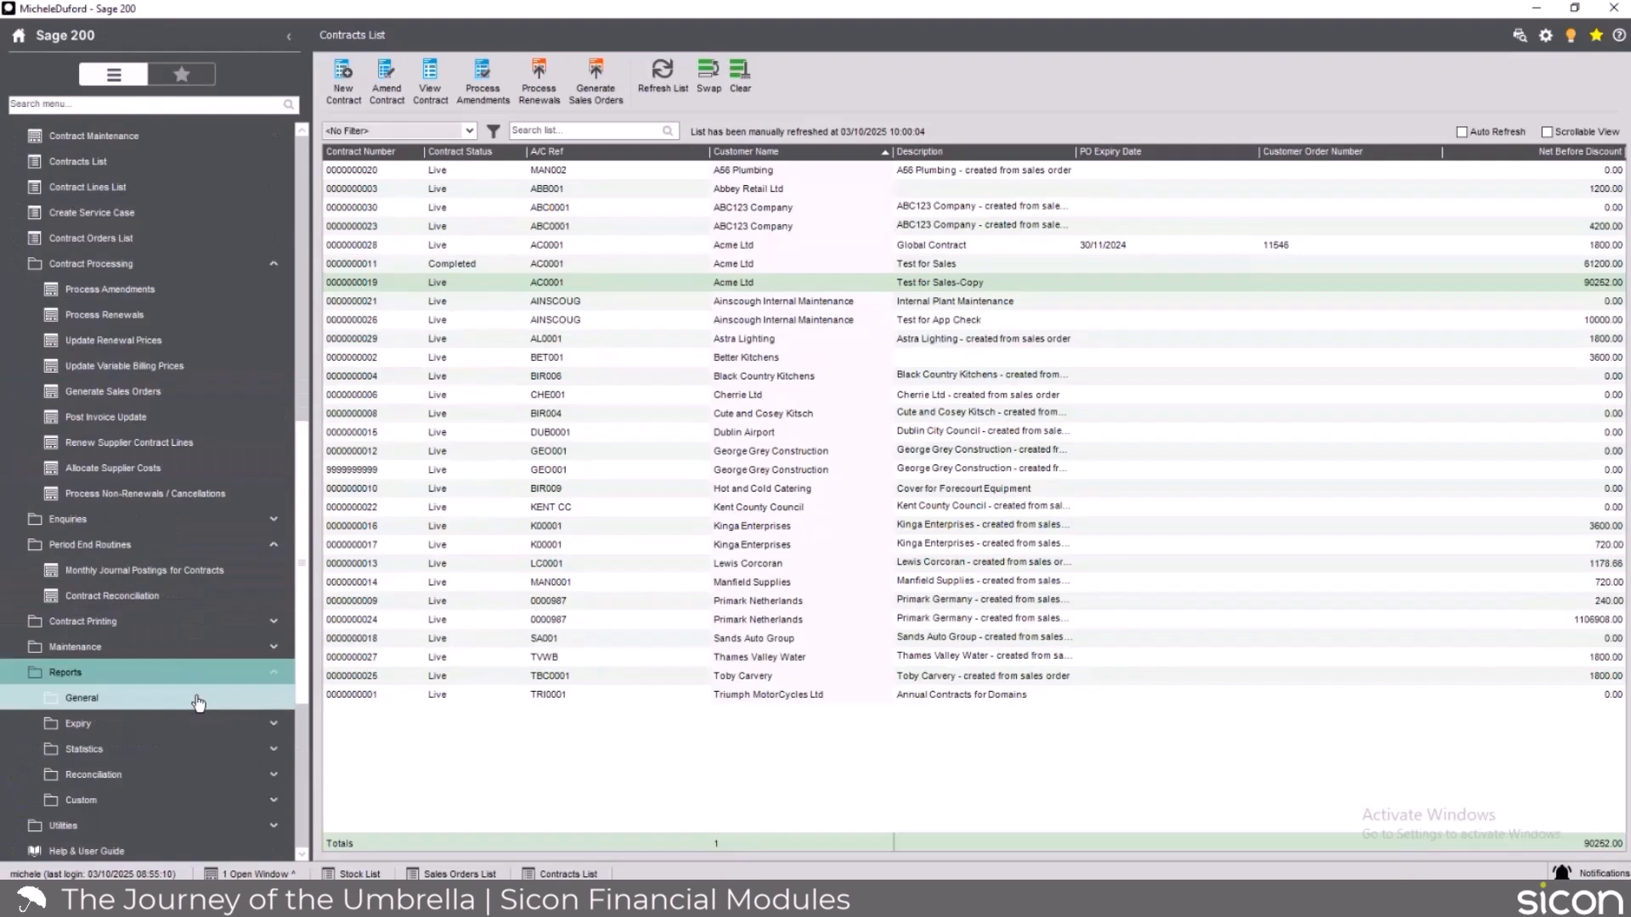
left_click(198, 703)
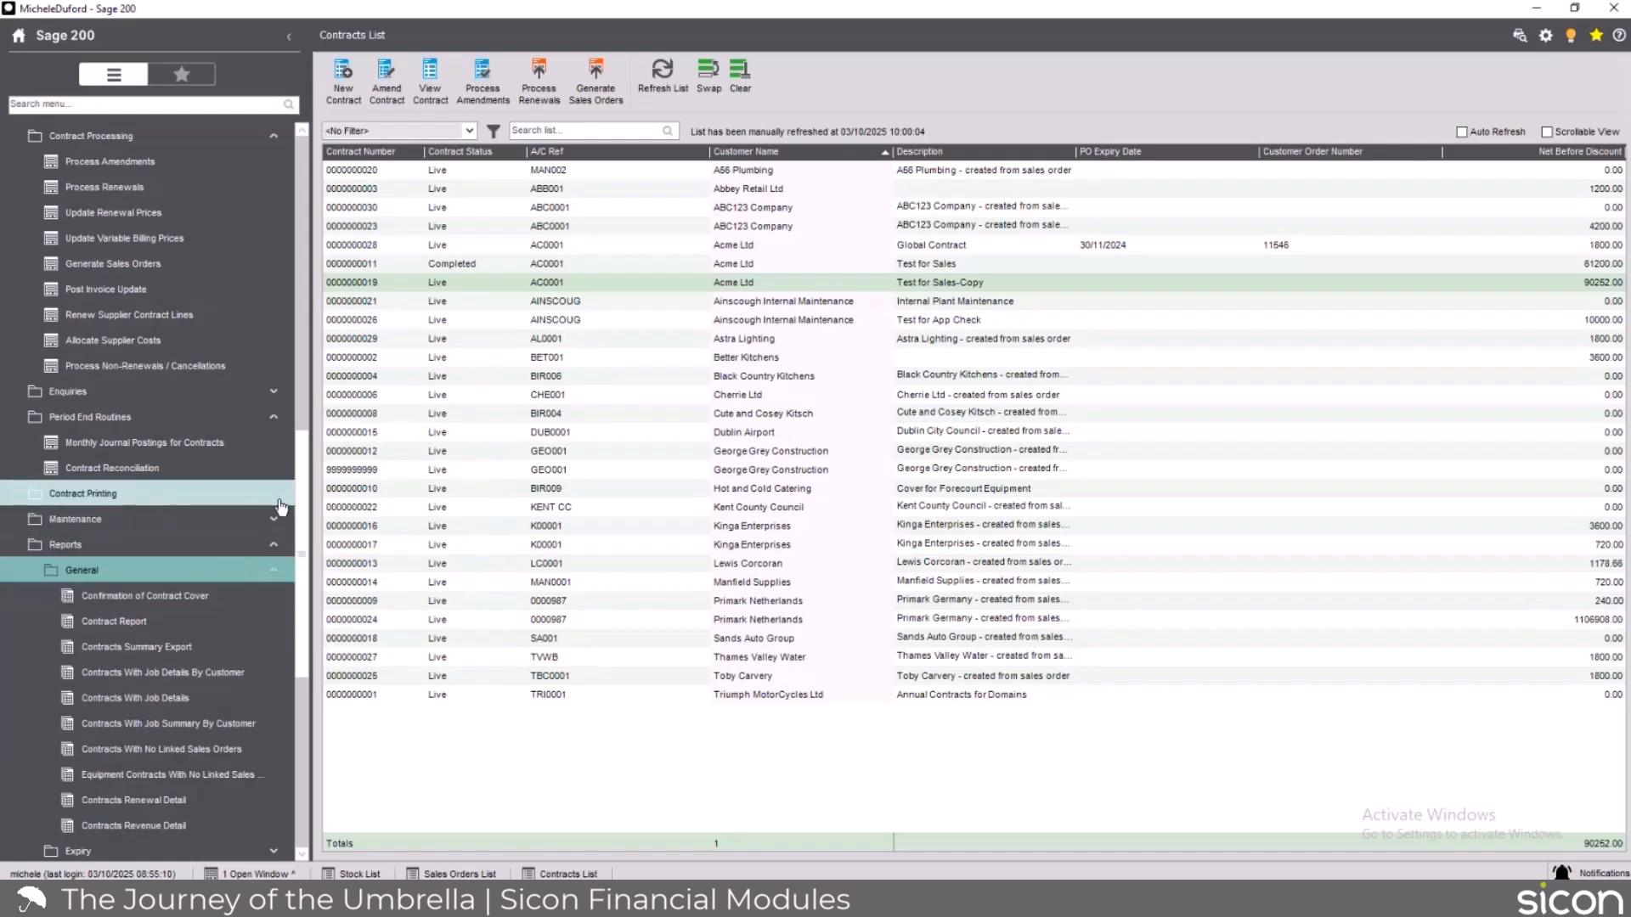
left_click(107, 497)
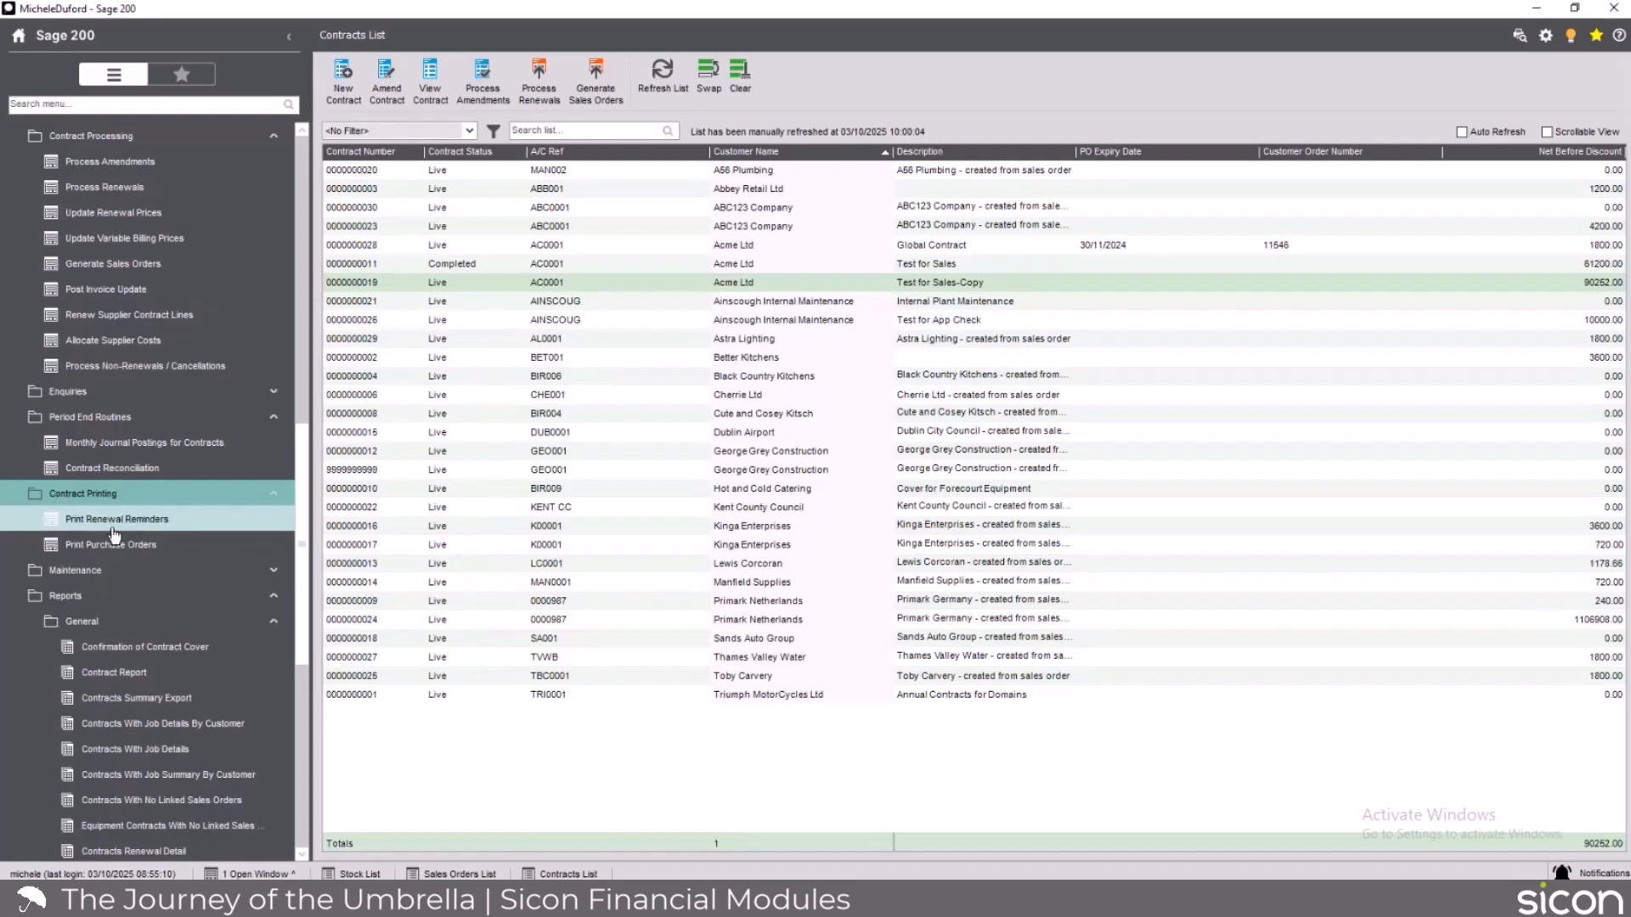
Examine Contract Reconciliation by deferred balance sheet, deferred profit and loss, customer and product values and nominal reconciliation, closing it when done.
left_click(123, 476)
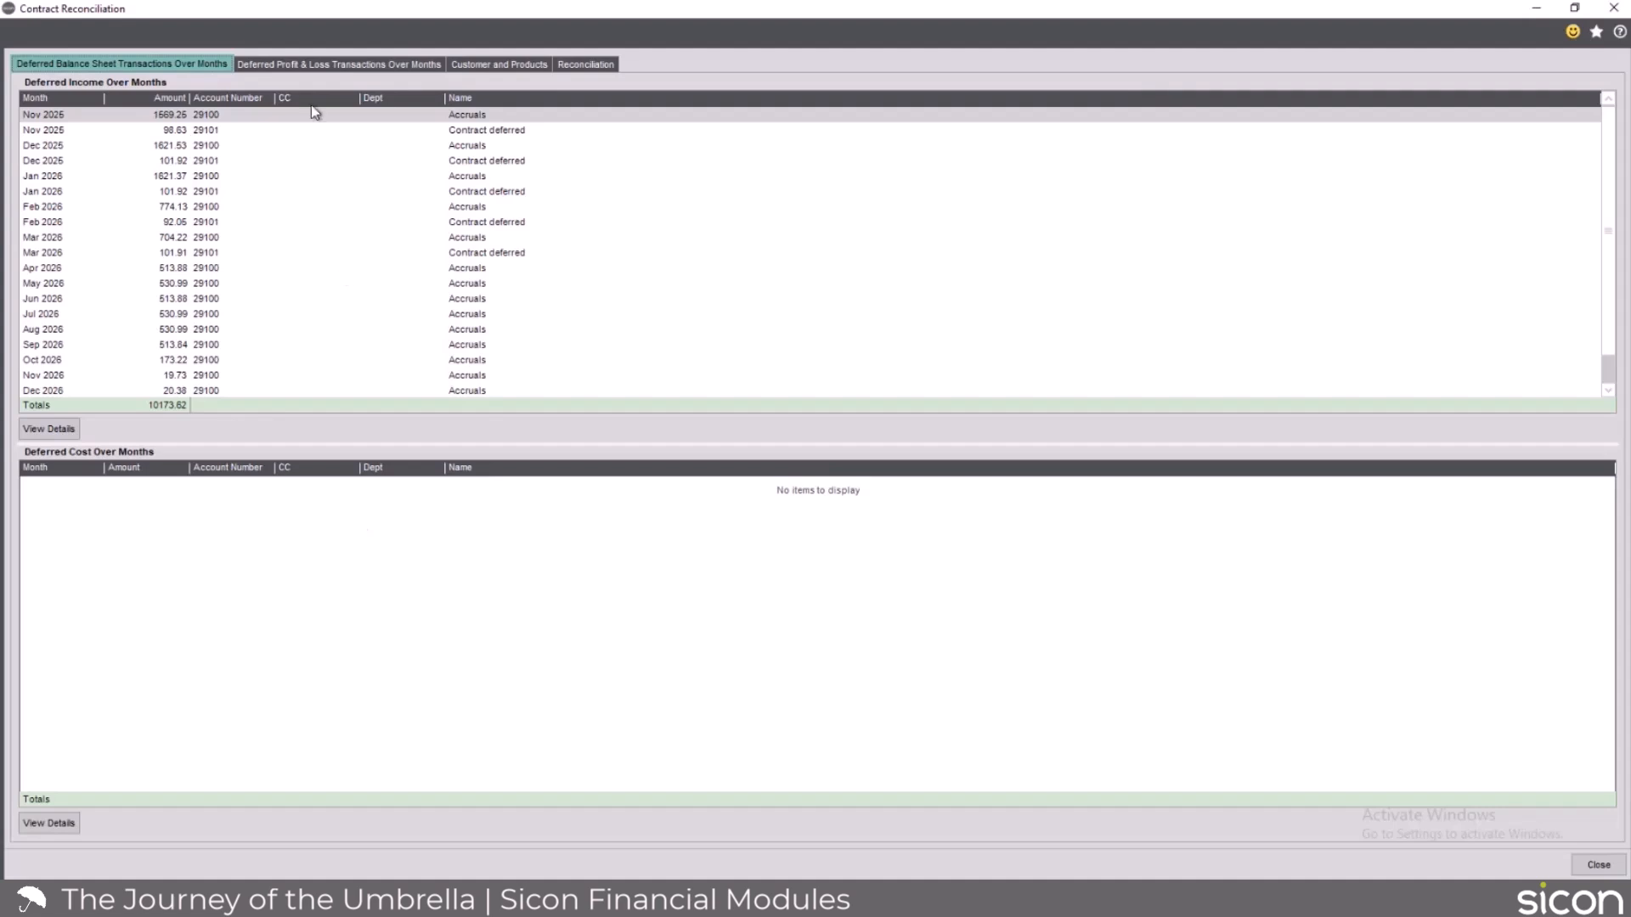
left_click(310, 74)
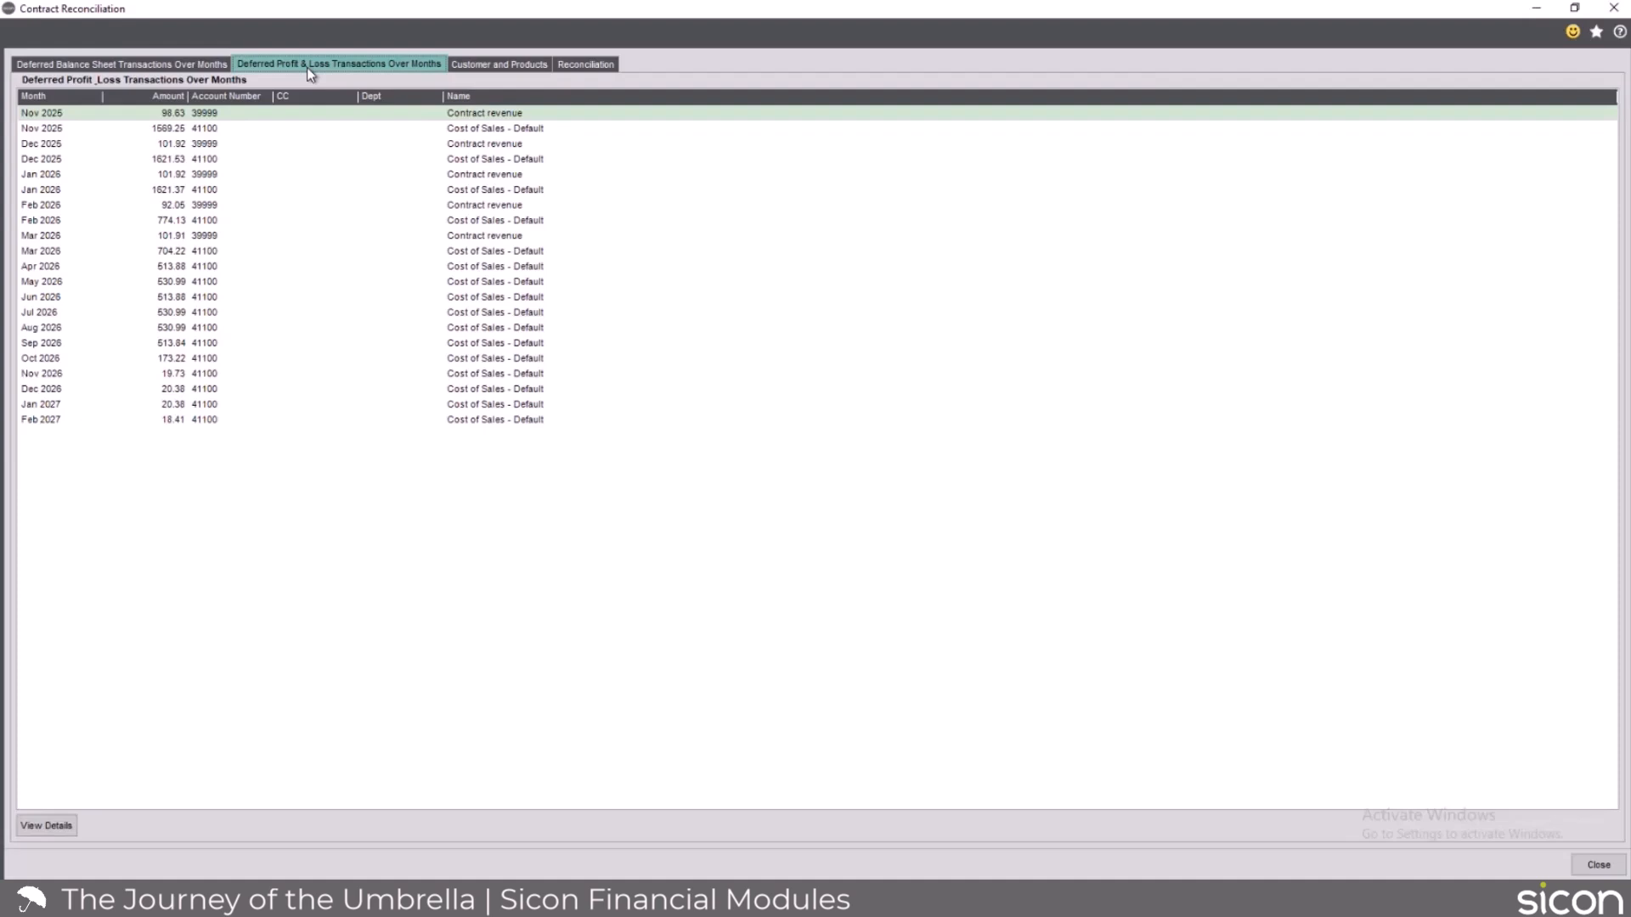
left_click(530, 68)
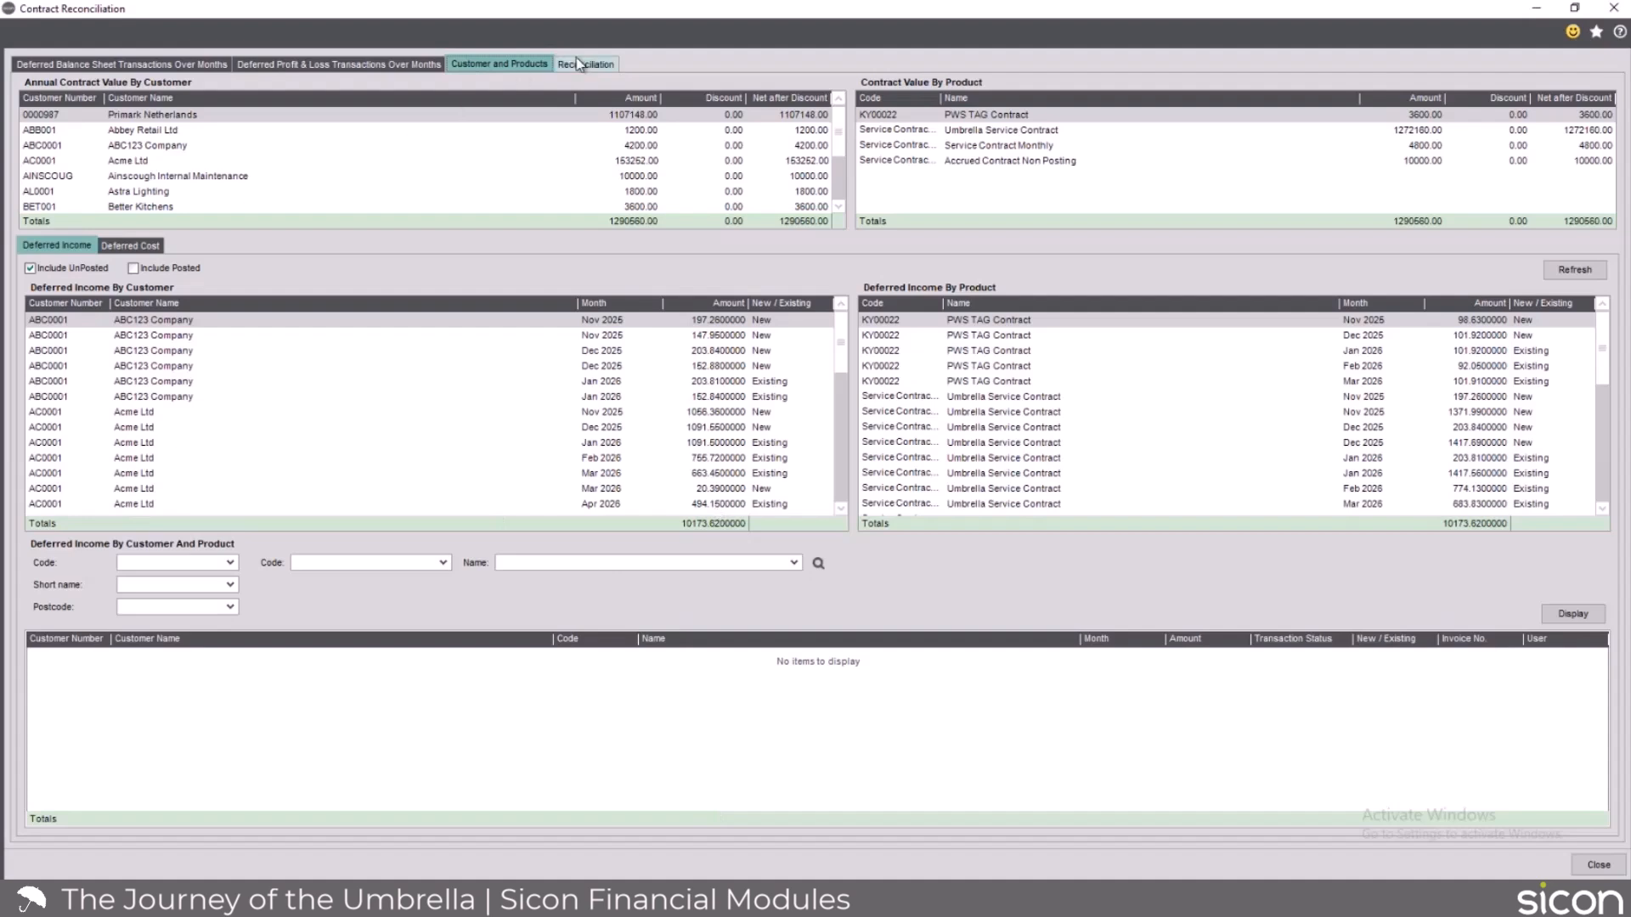
left_click(615, 66)
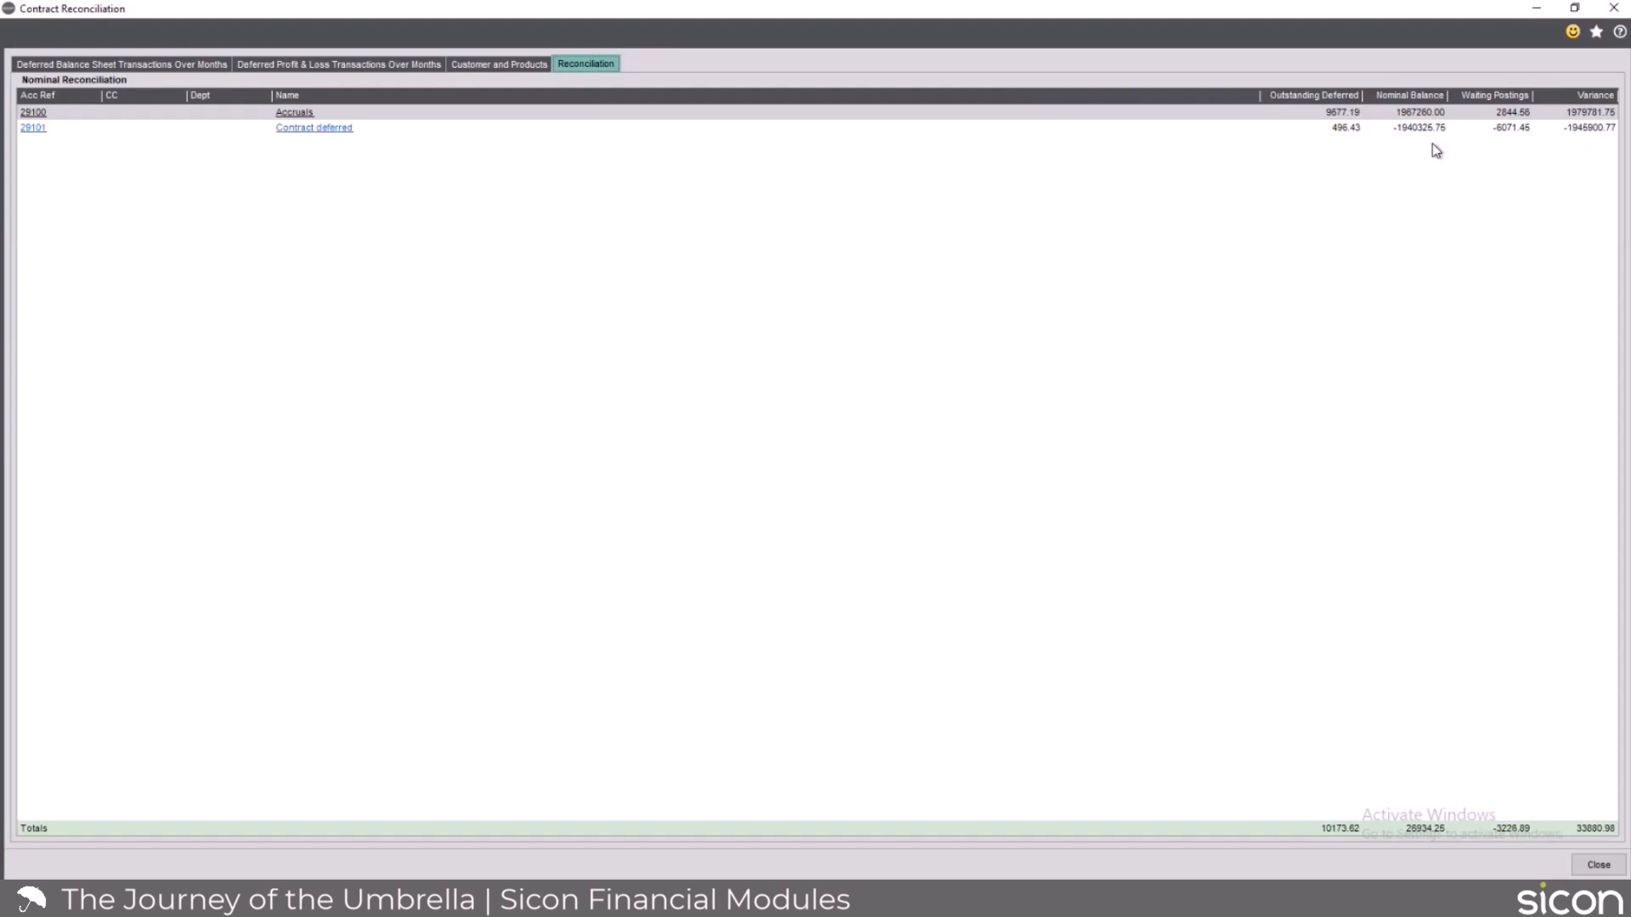
left_click(1592, 870)
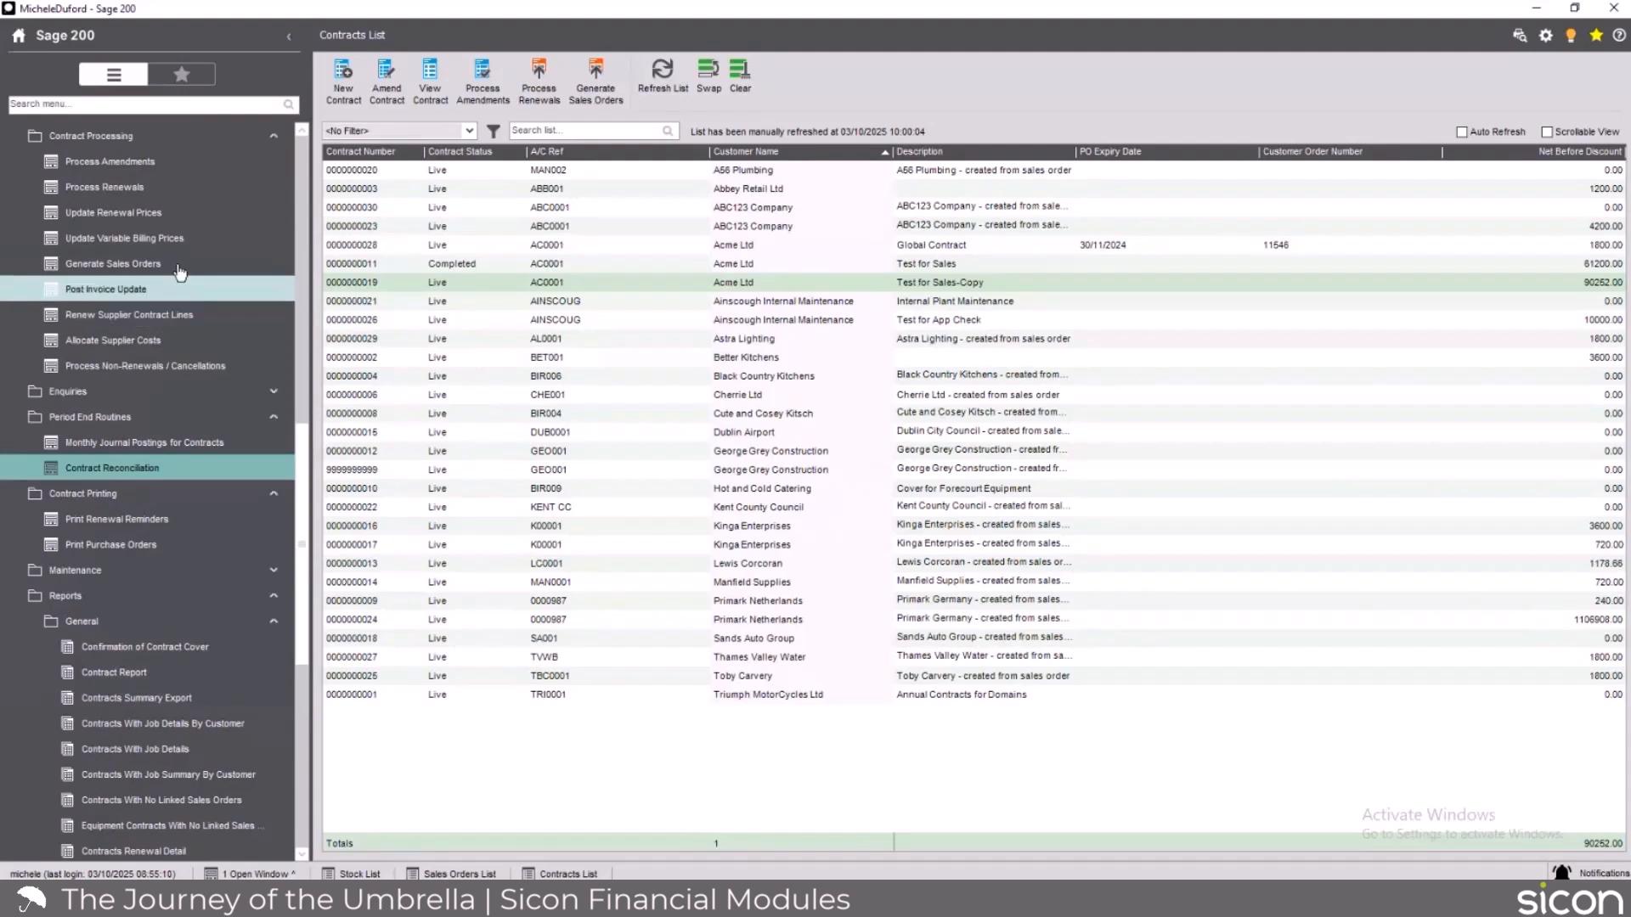
Collapse the whole navigation tree and display the Fixed Assets List from Sicon Fixed Assets.
right_click(212, 239)
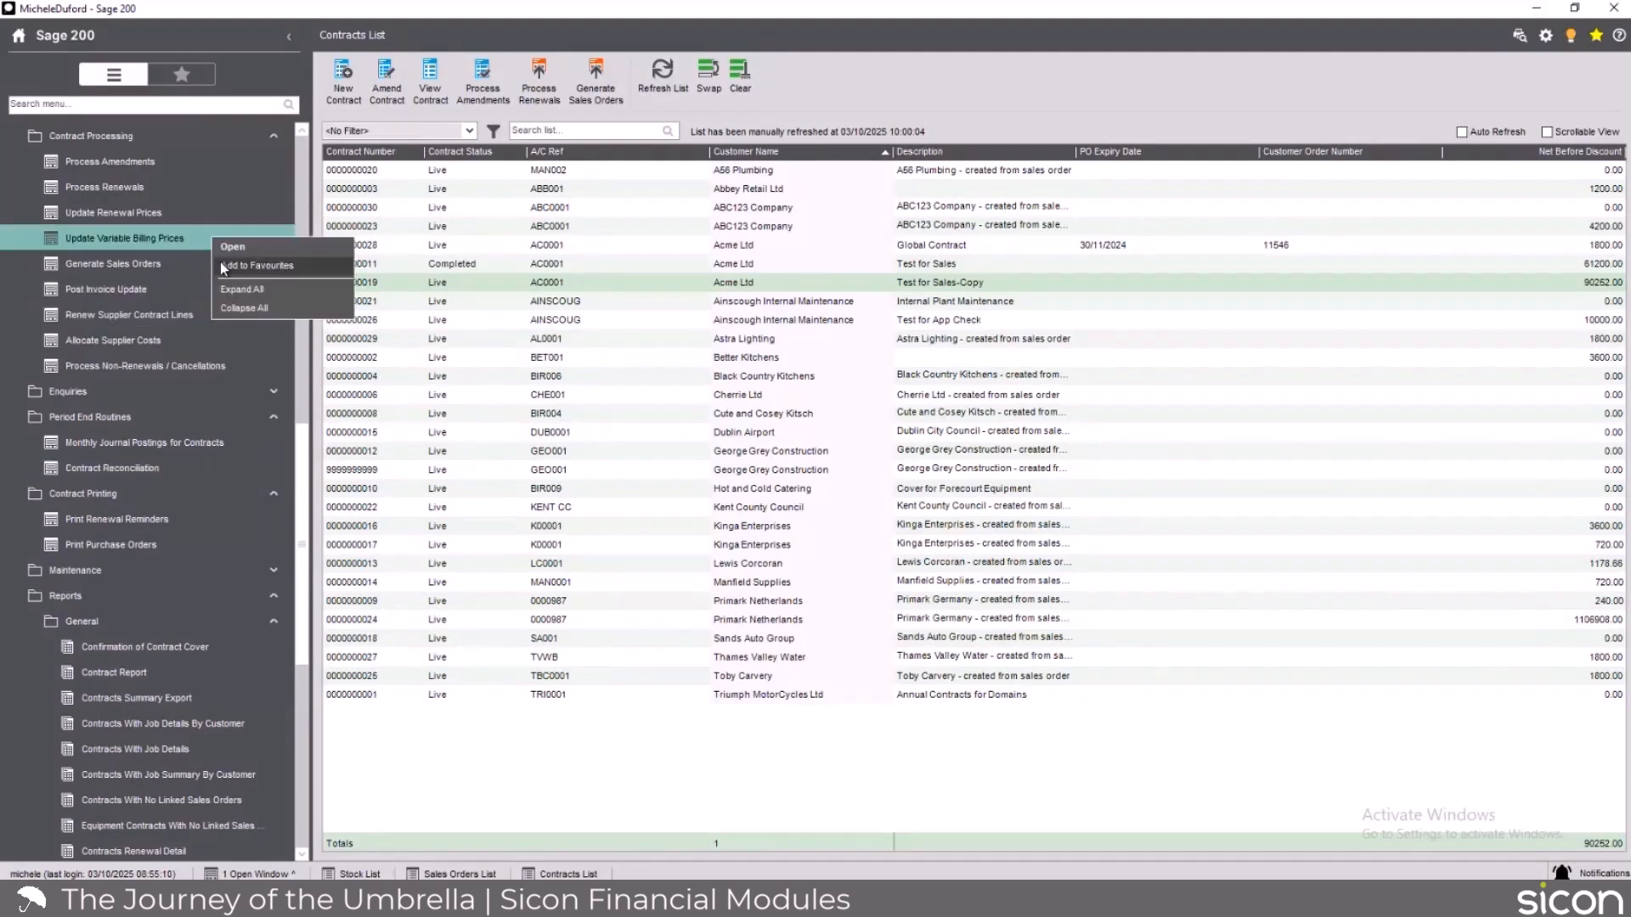
left_click(238, 309)
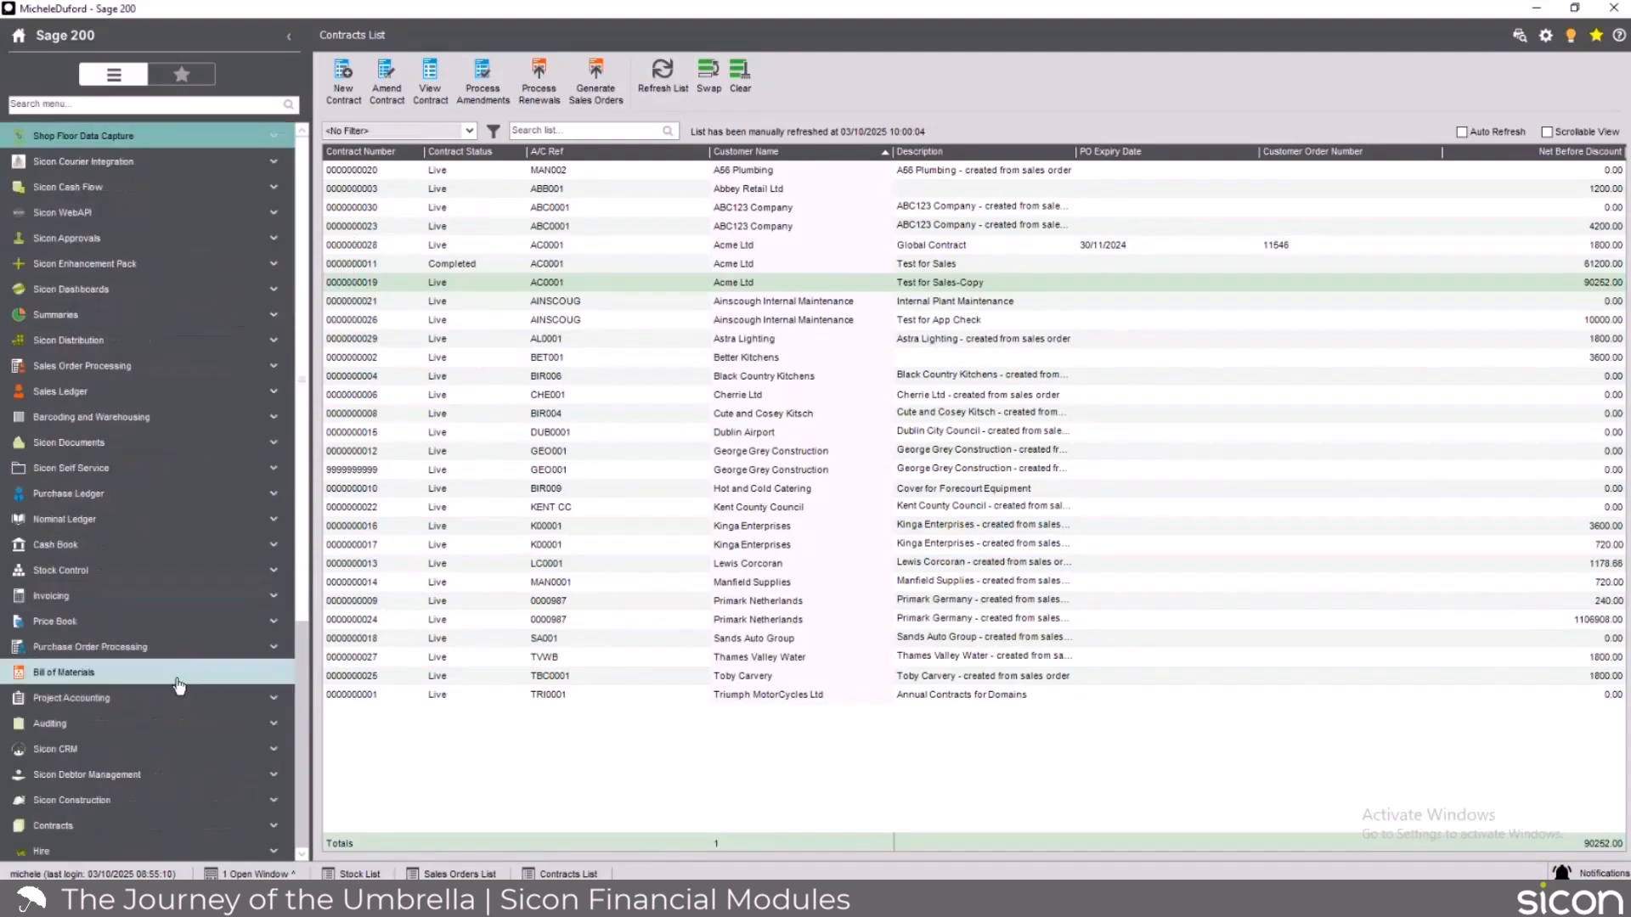
scroll(178, 685, "down", 3)
scroll(179, 685, "down", 1)
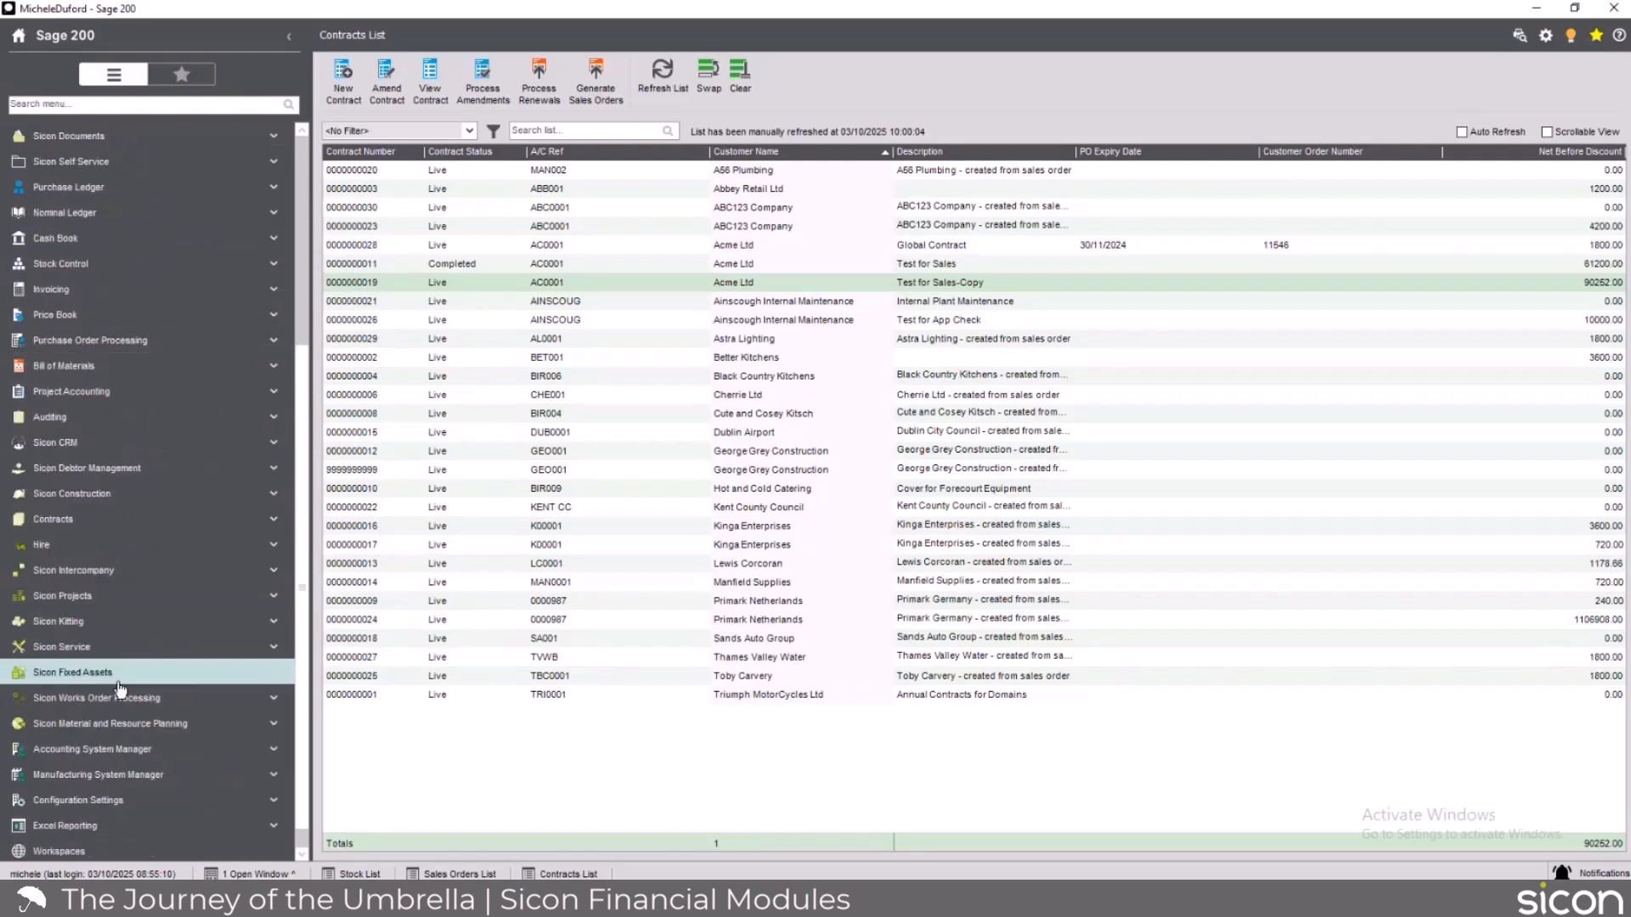
left_click(170, 673)
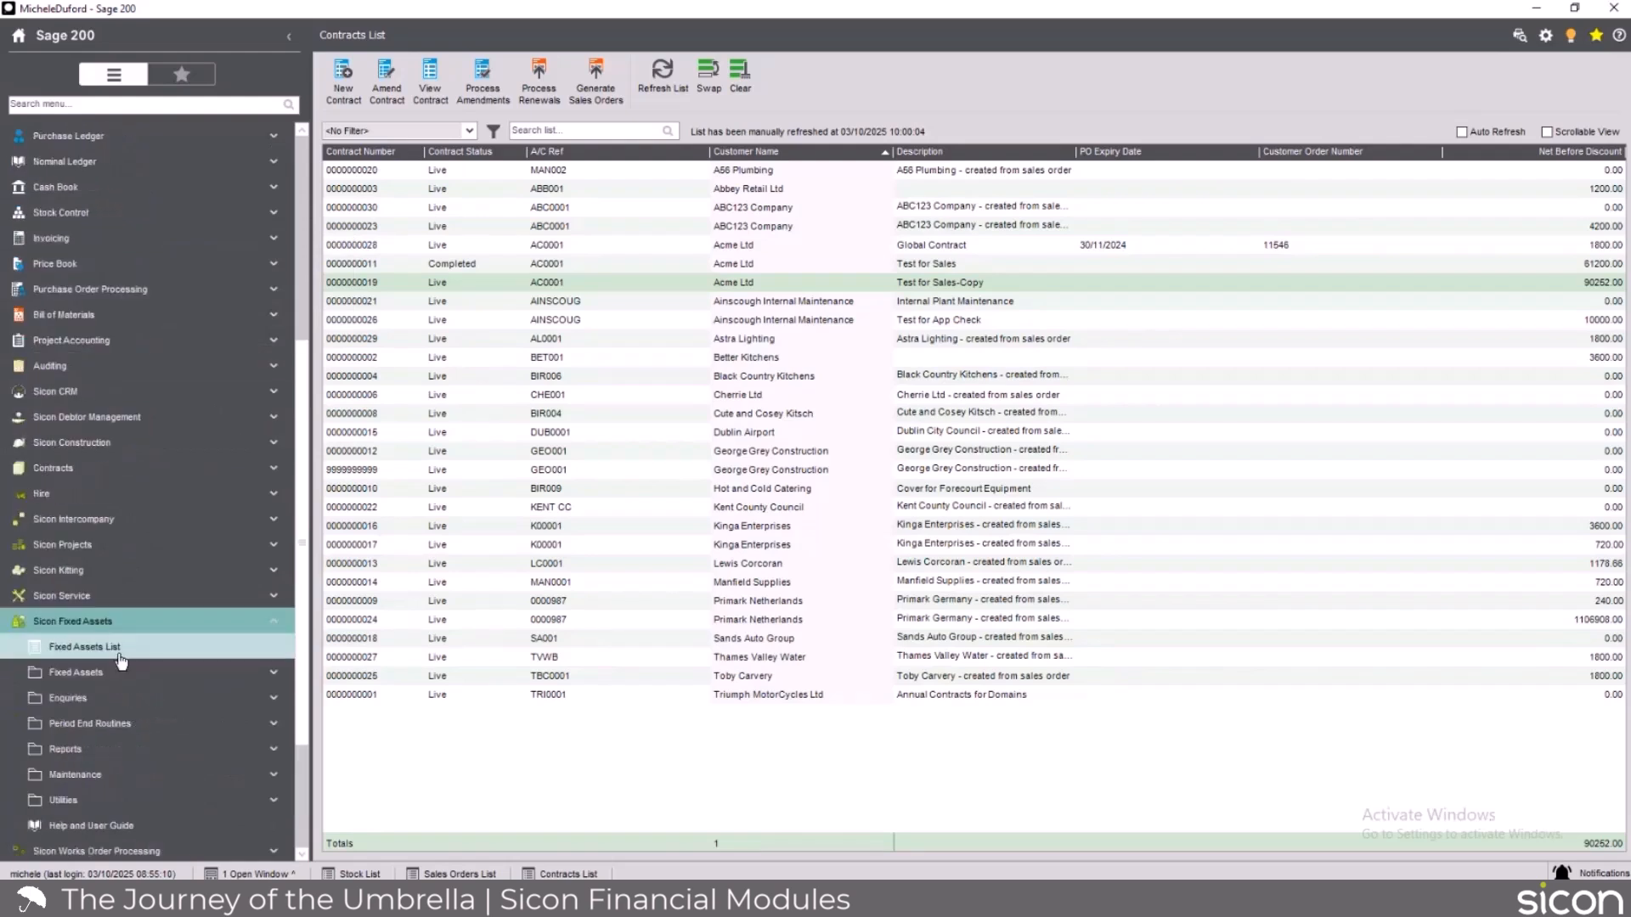
left_click(119, 650)
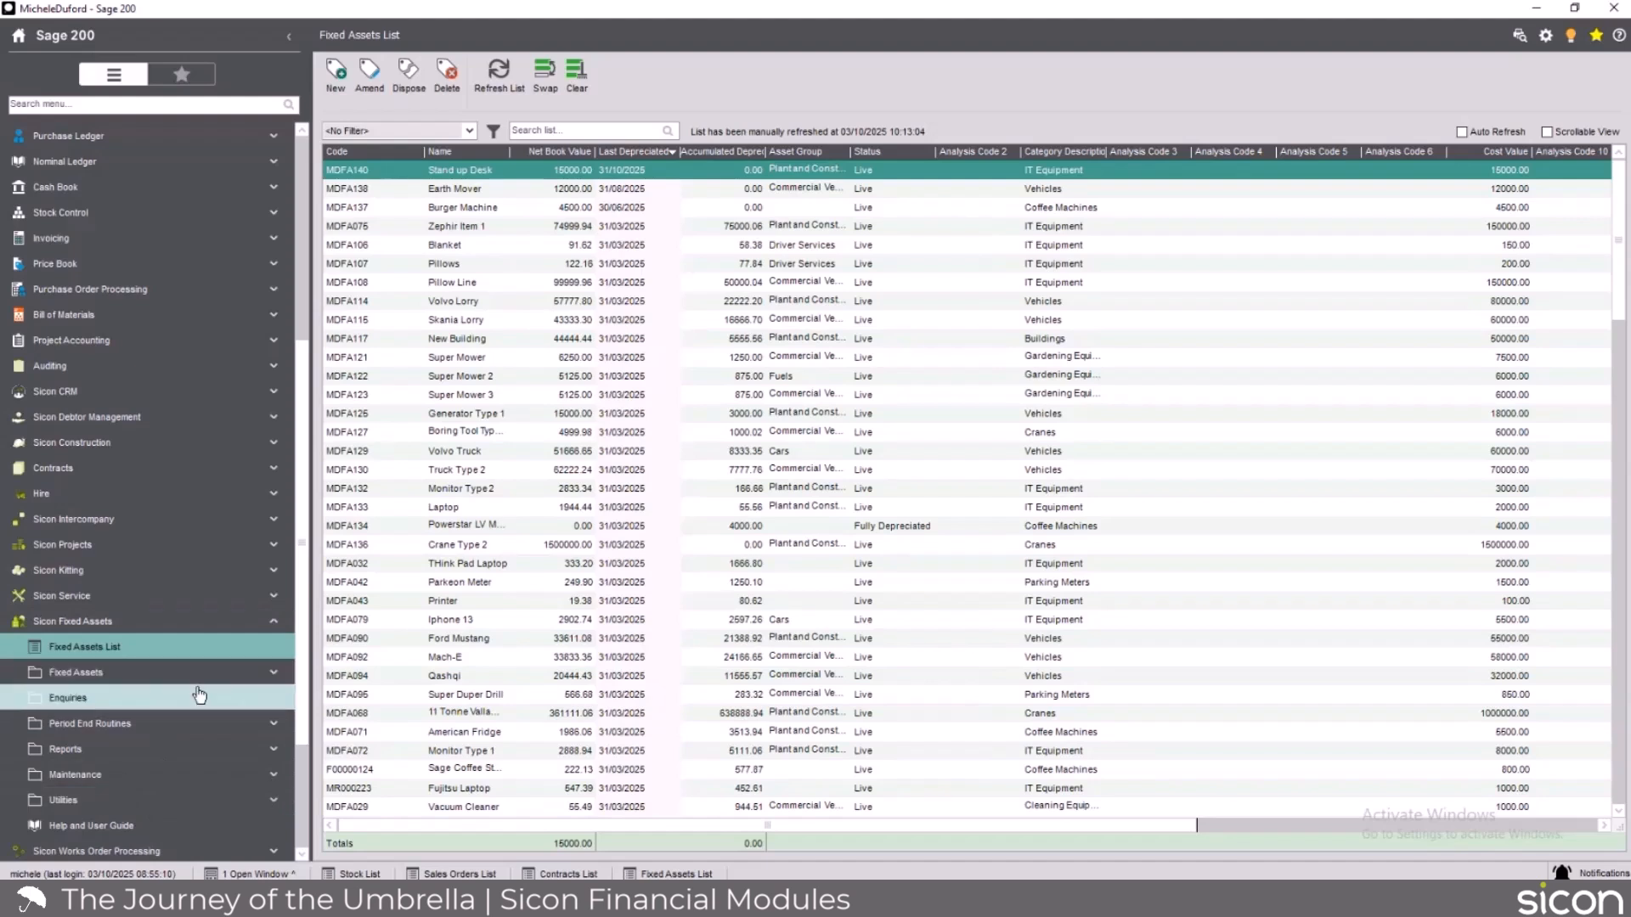
scroll(206, 694, "down", 1)
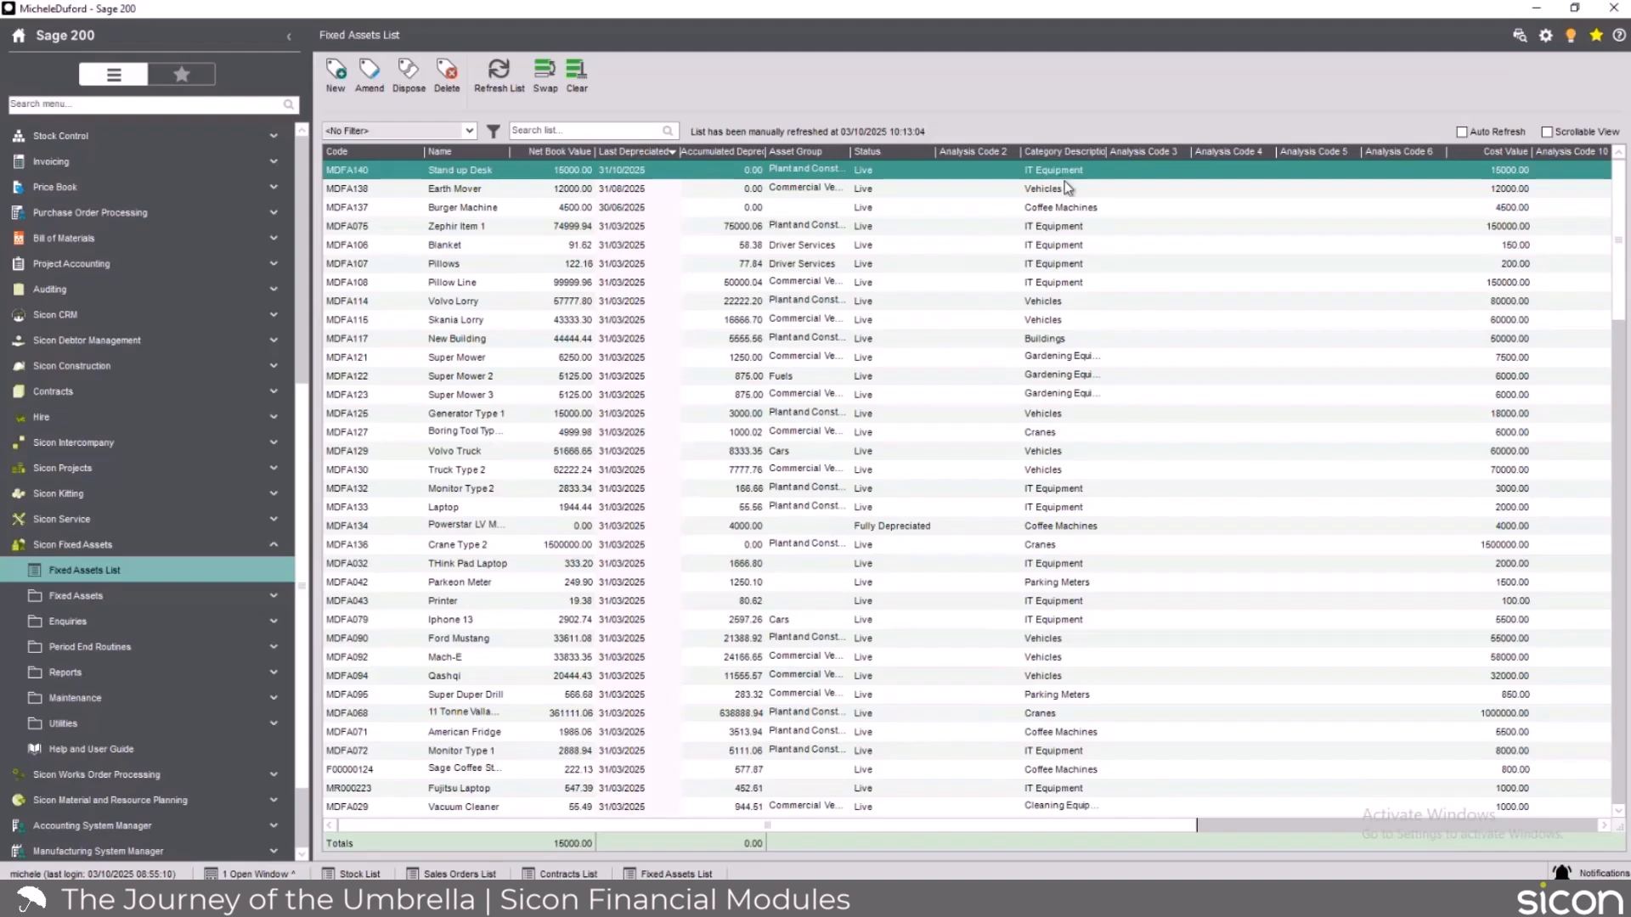
Open the Stand up Desk asset and examine its details, setup, transaction history and planned preventative maintenance.
double_click(521, 166)
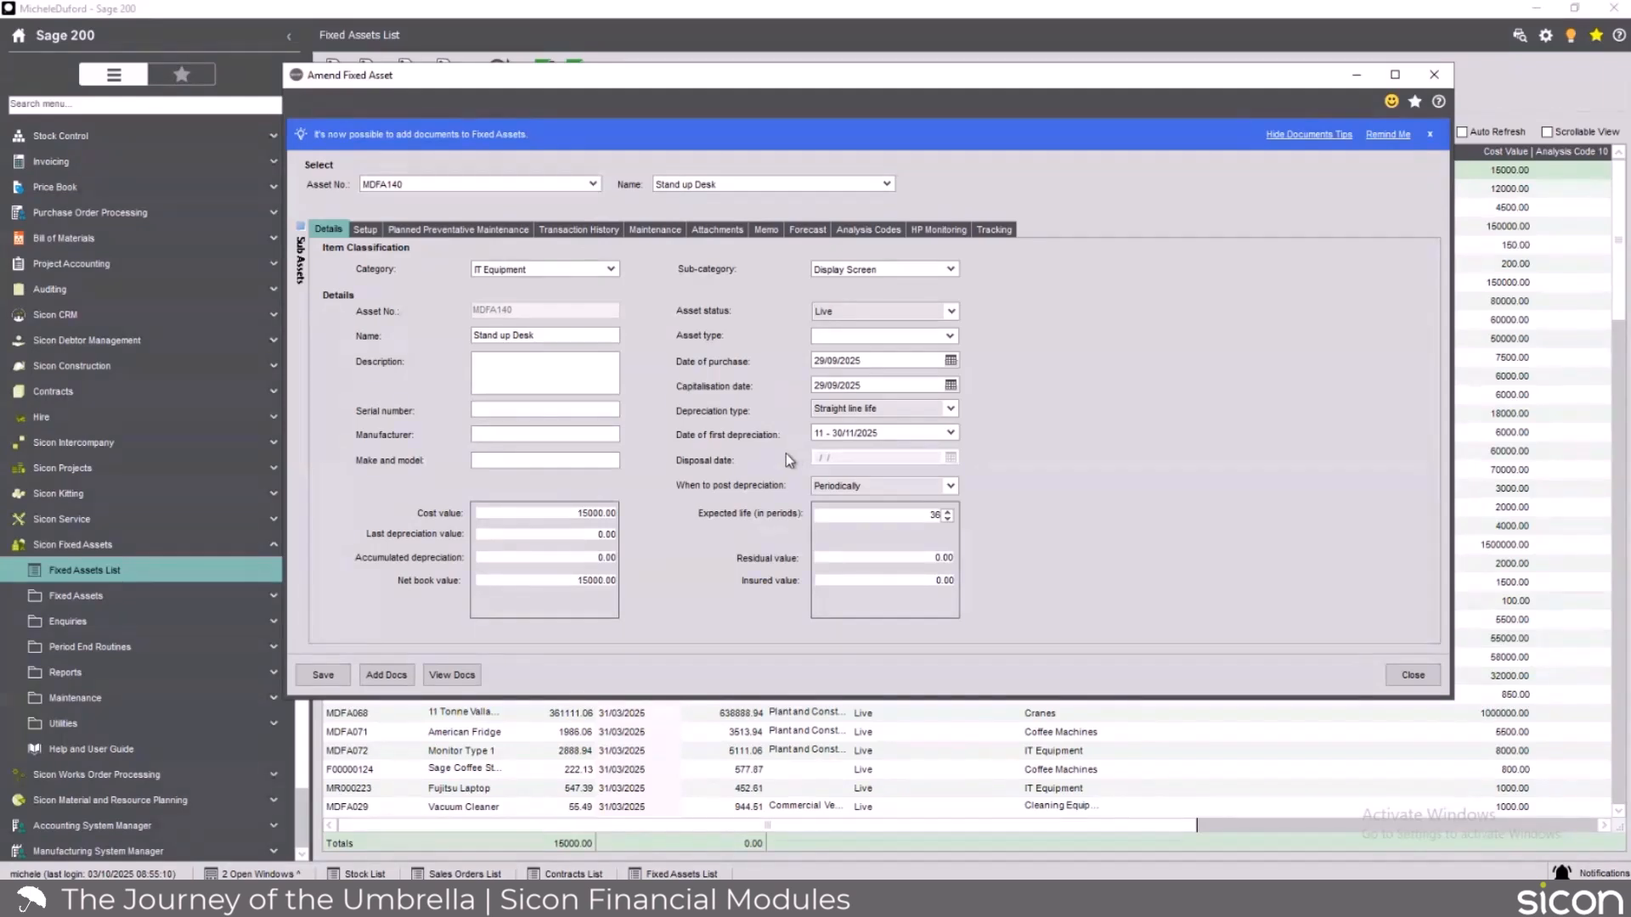
left_click(365, 229)
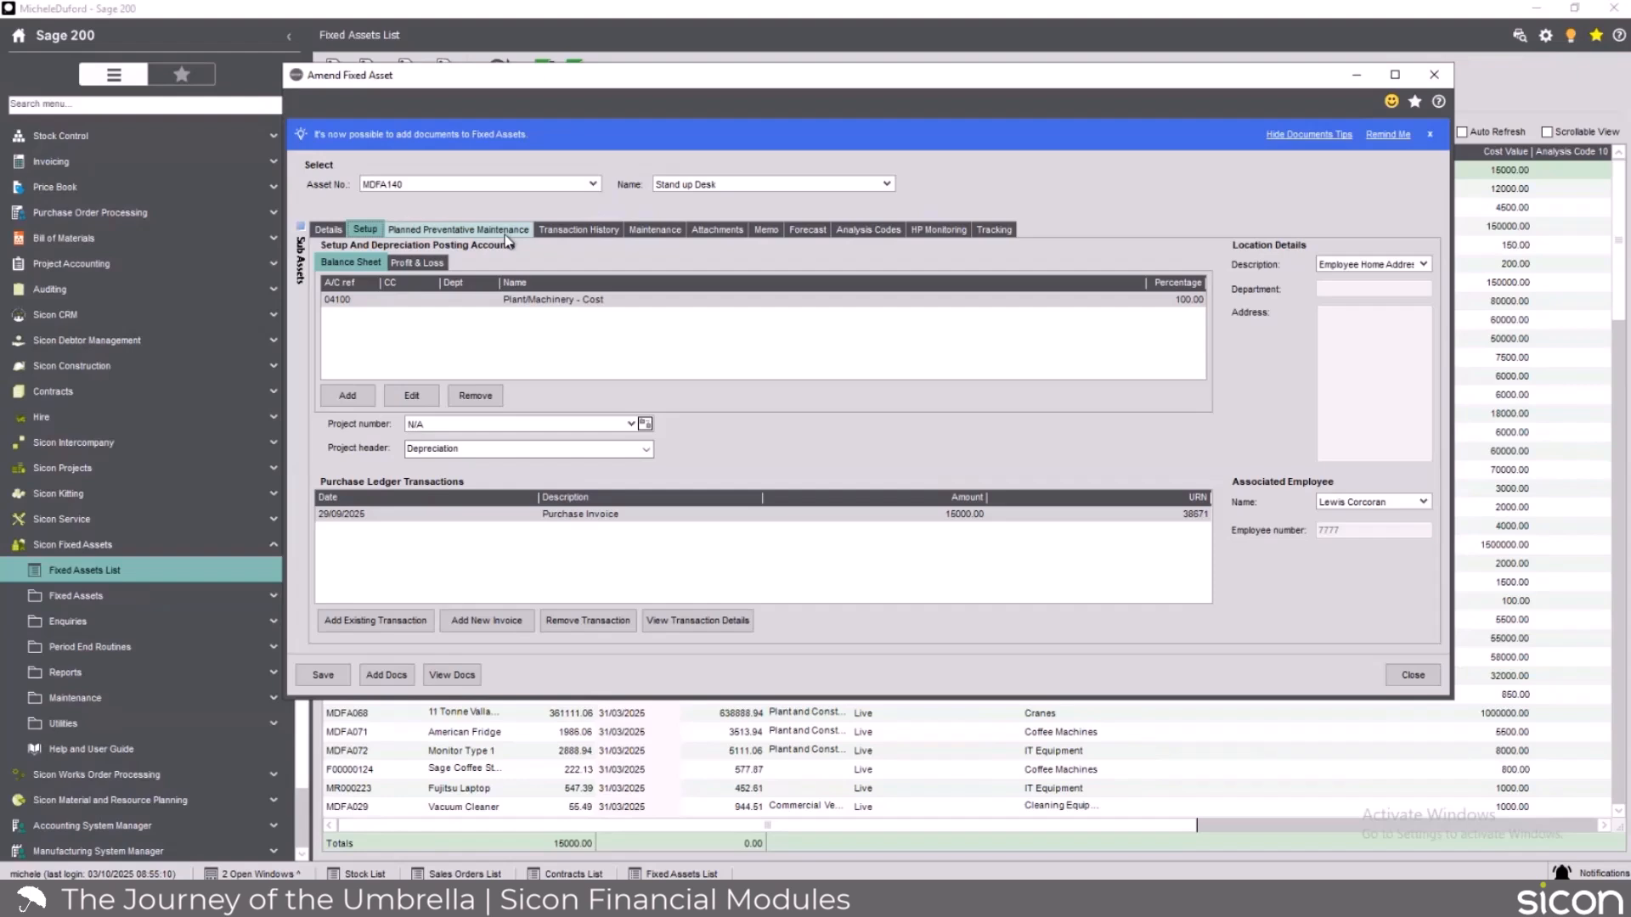
left_click(591, 229)
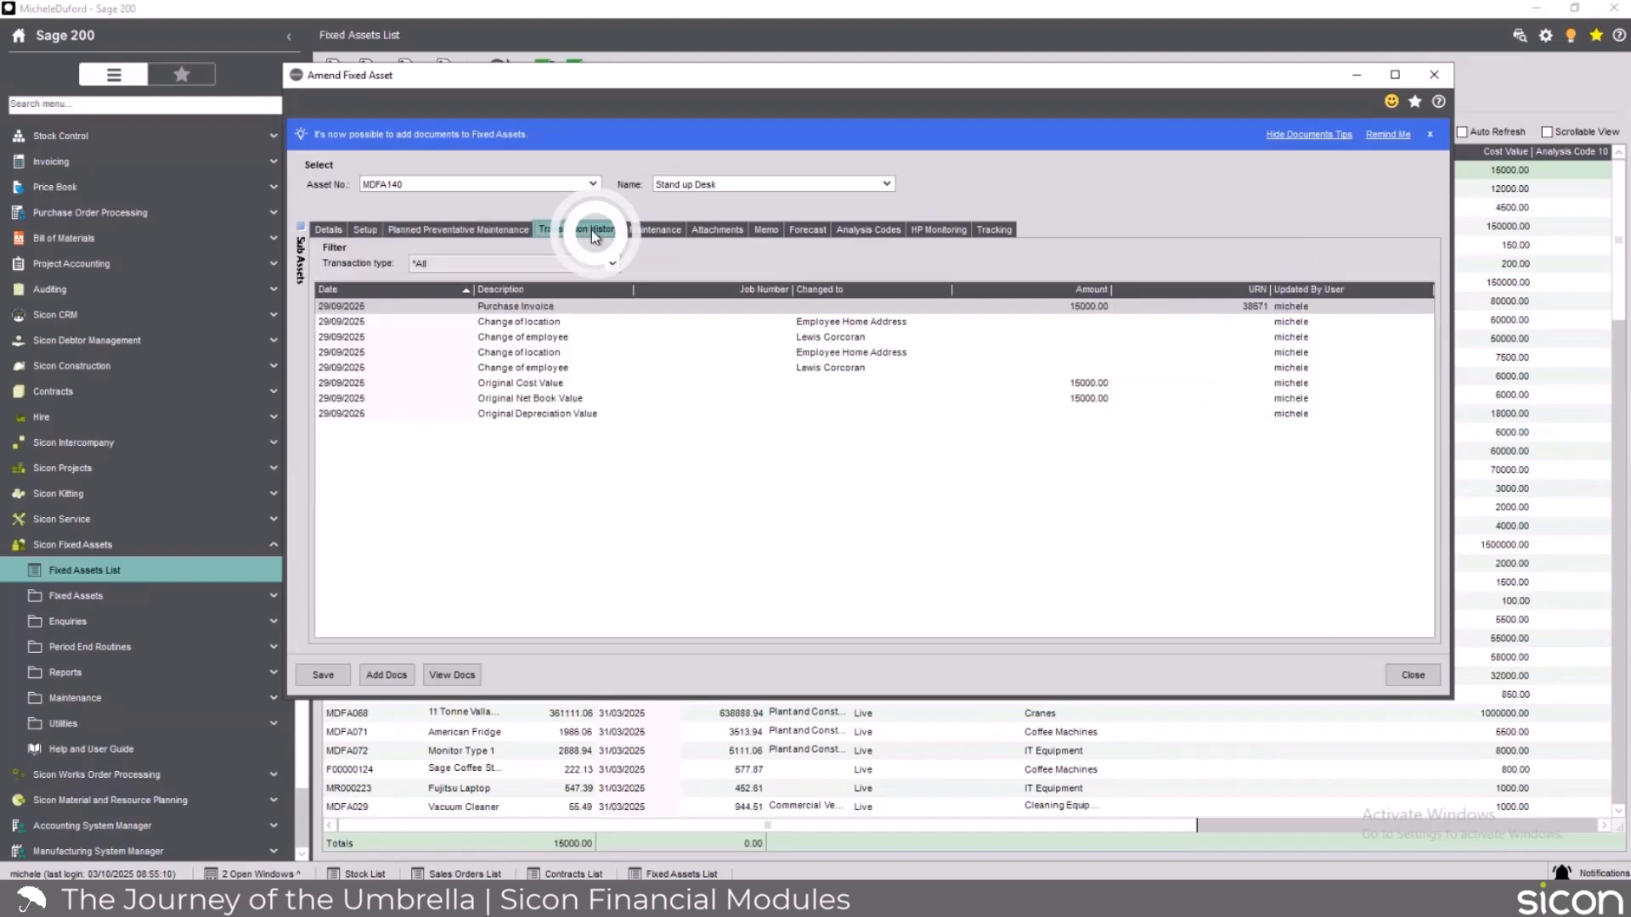
left_click(440, 231)
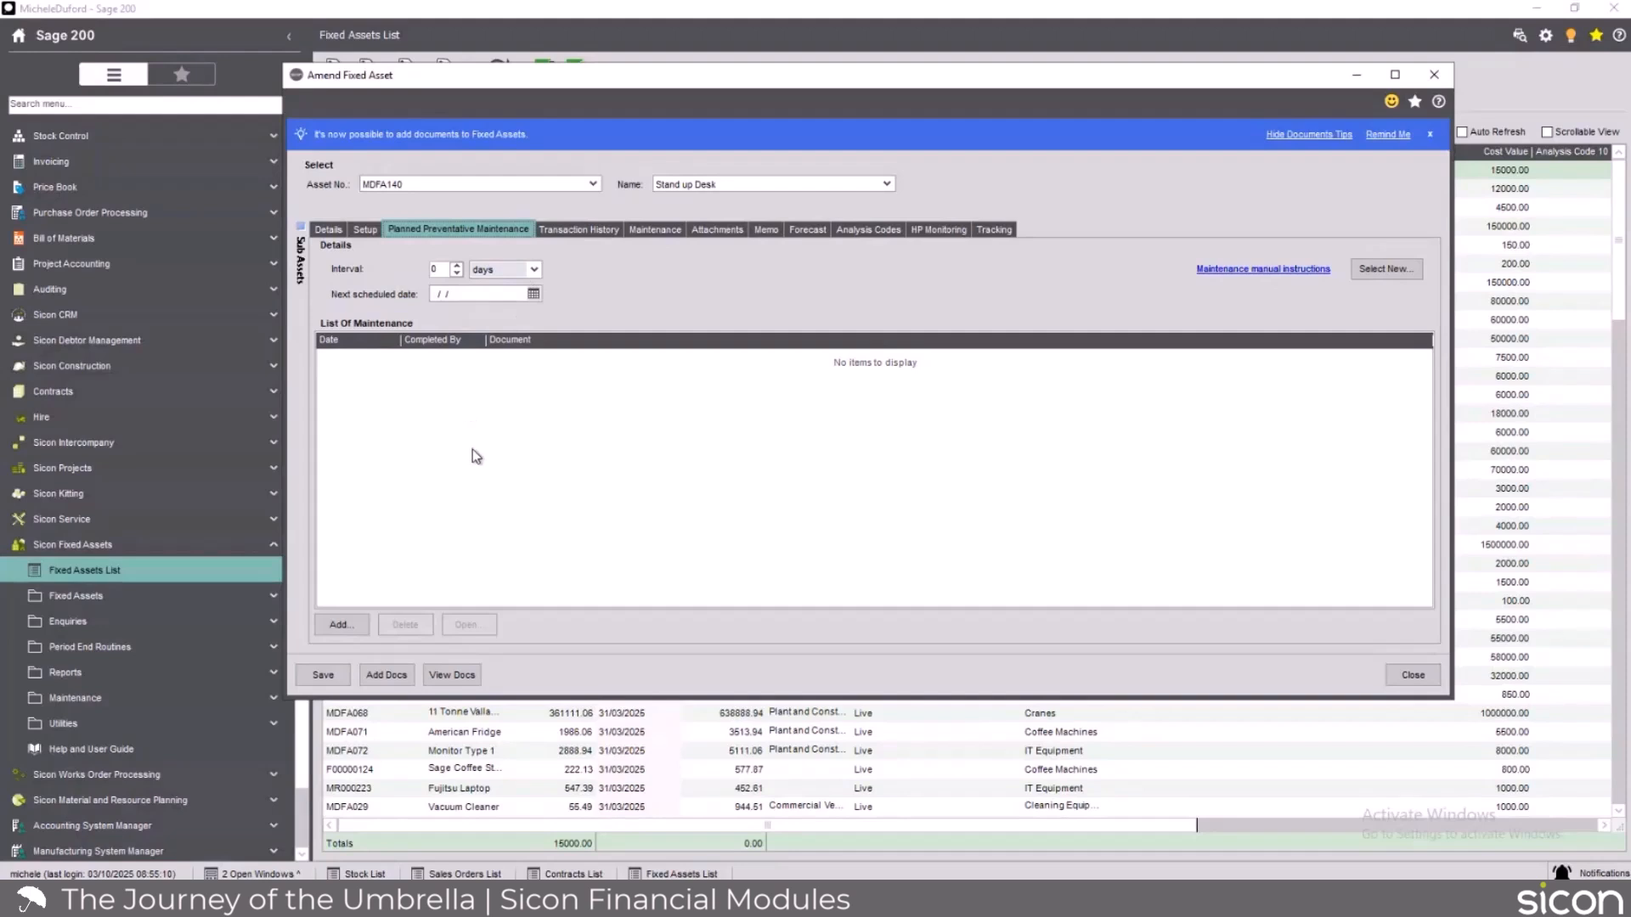
left_click(365, 228)
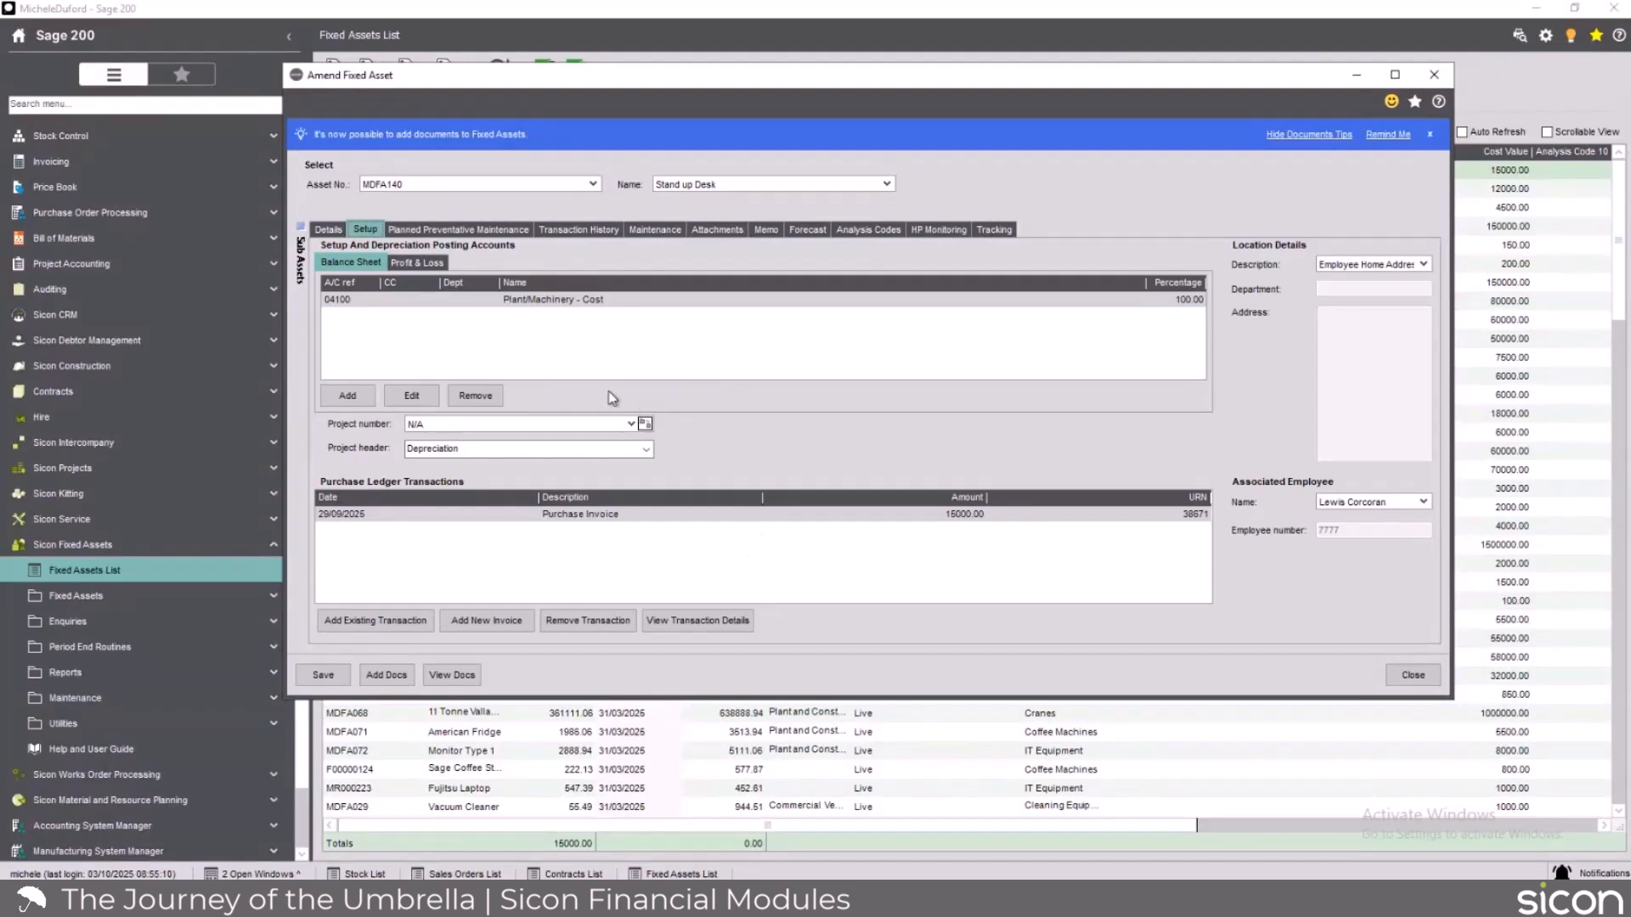
left_click(329, 229)
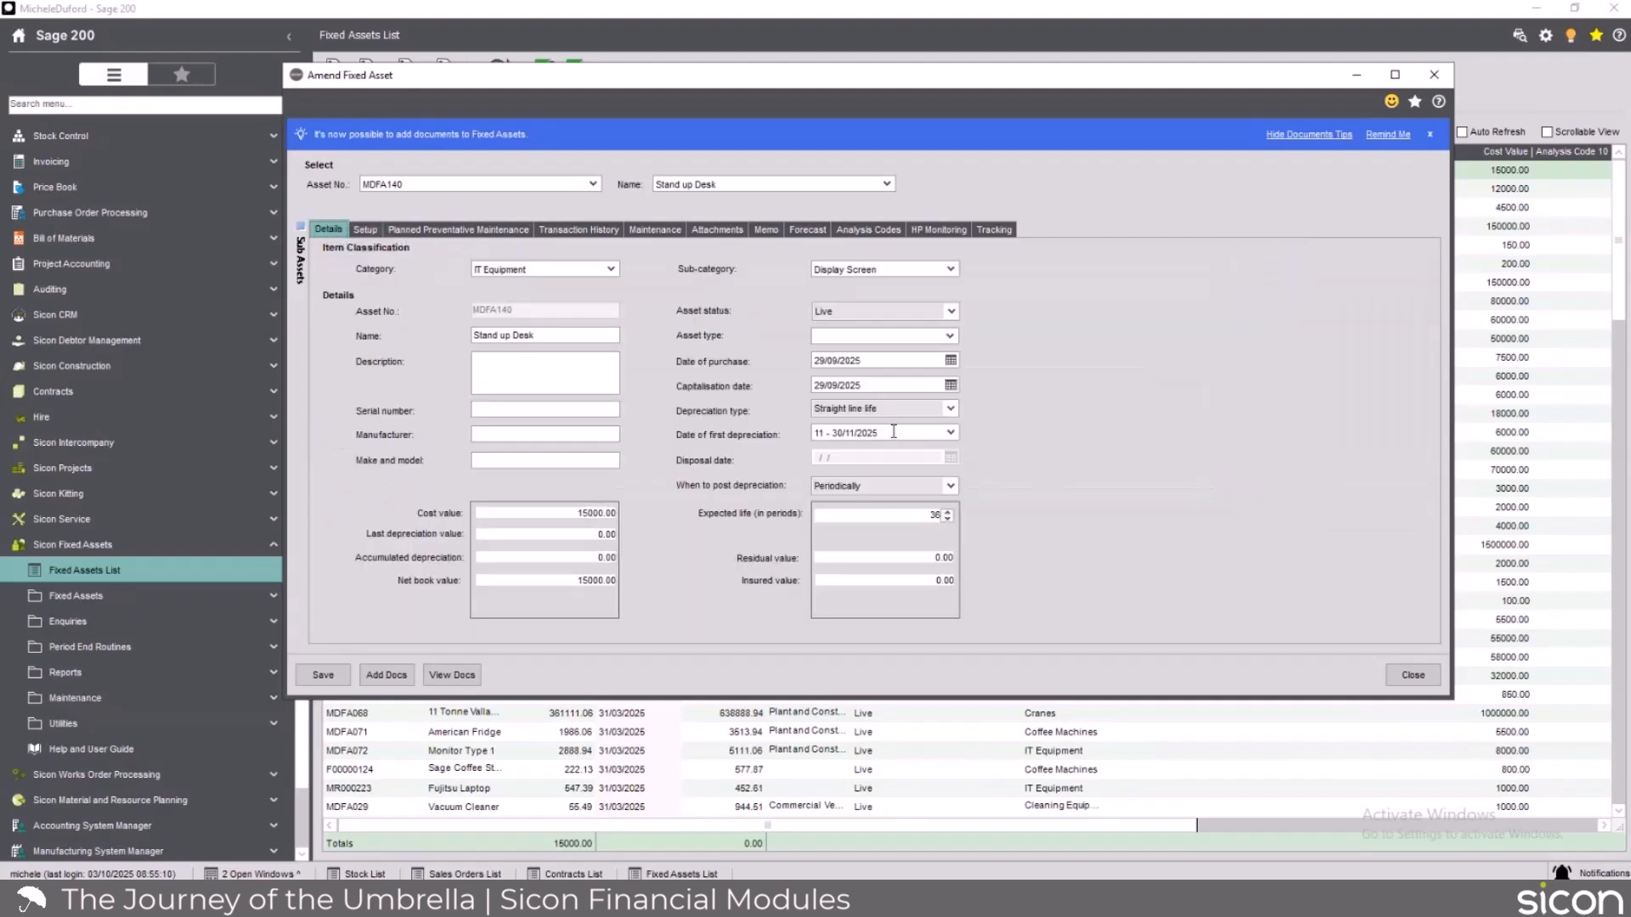
Examine the desk's asset type options, HP Monitoring and Tracking fields, and close the asset without changes.
left_click(952, 335)
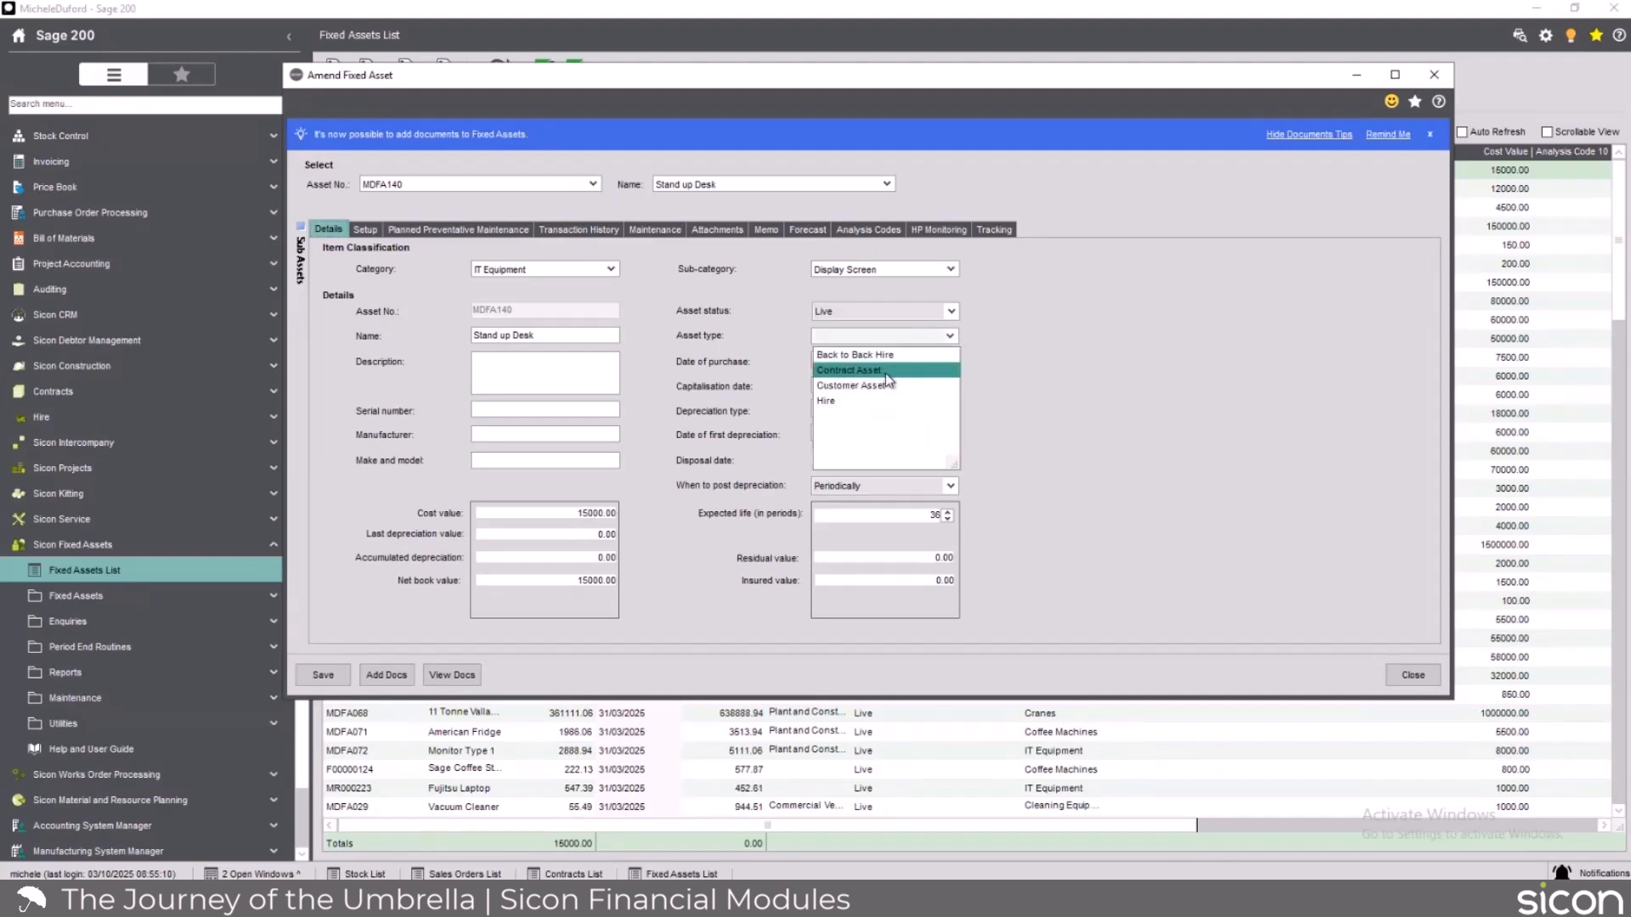
left_click(1058, 363)
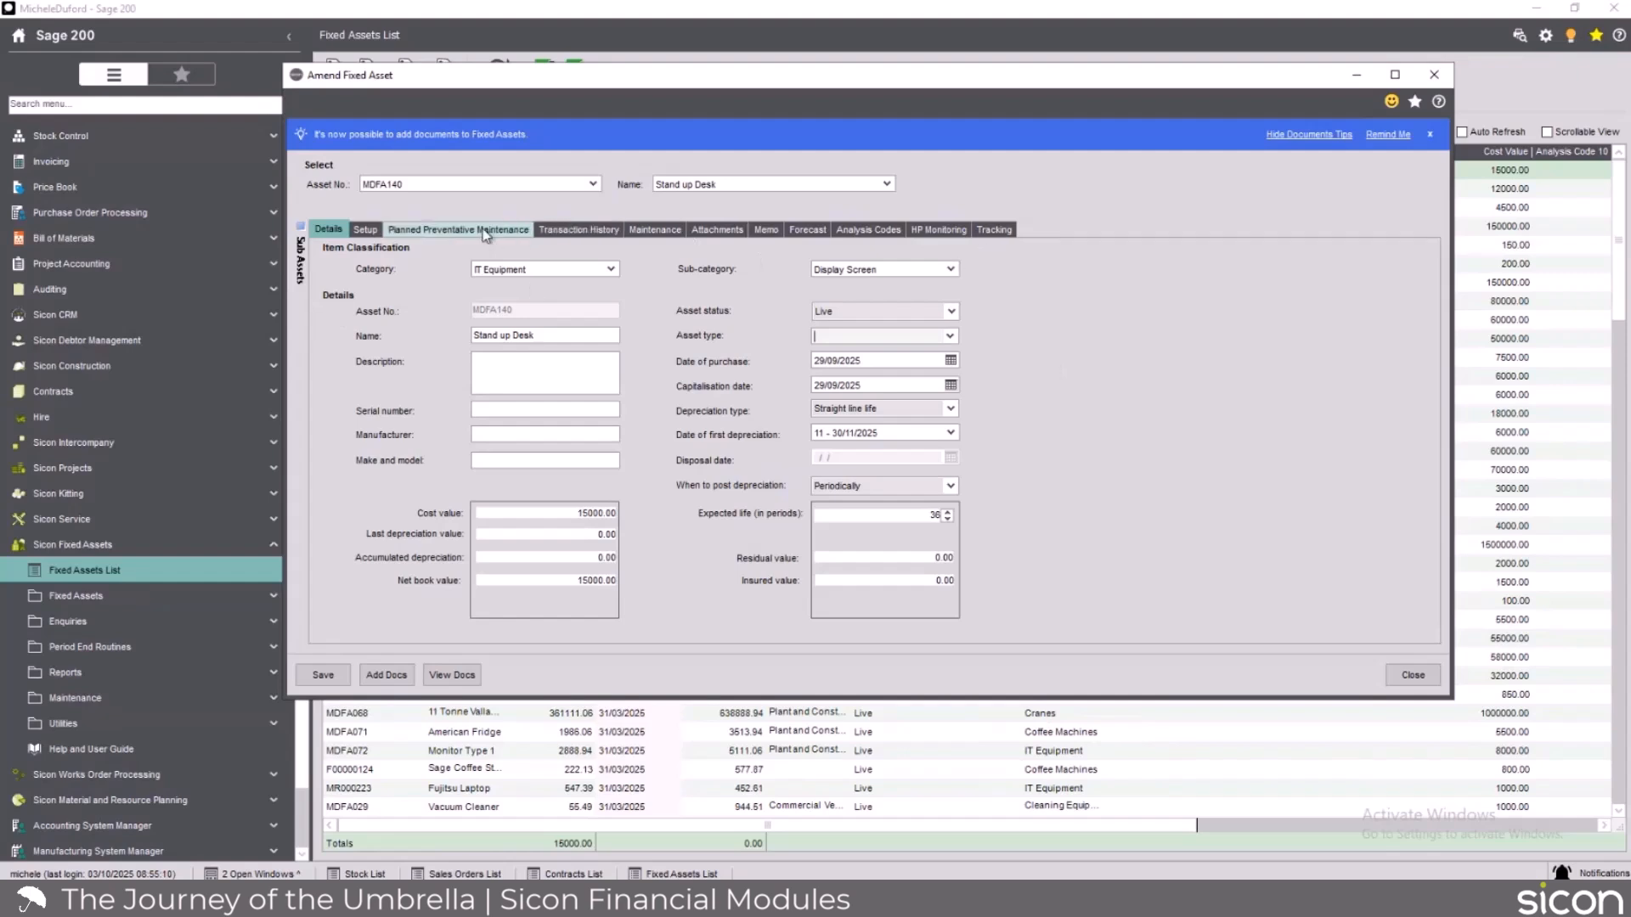
left_click(958, 231)
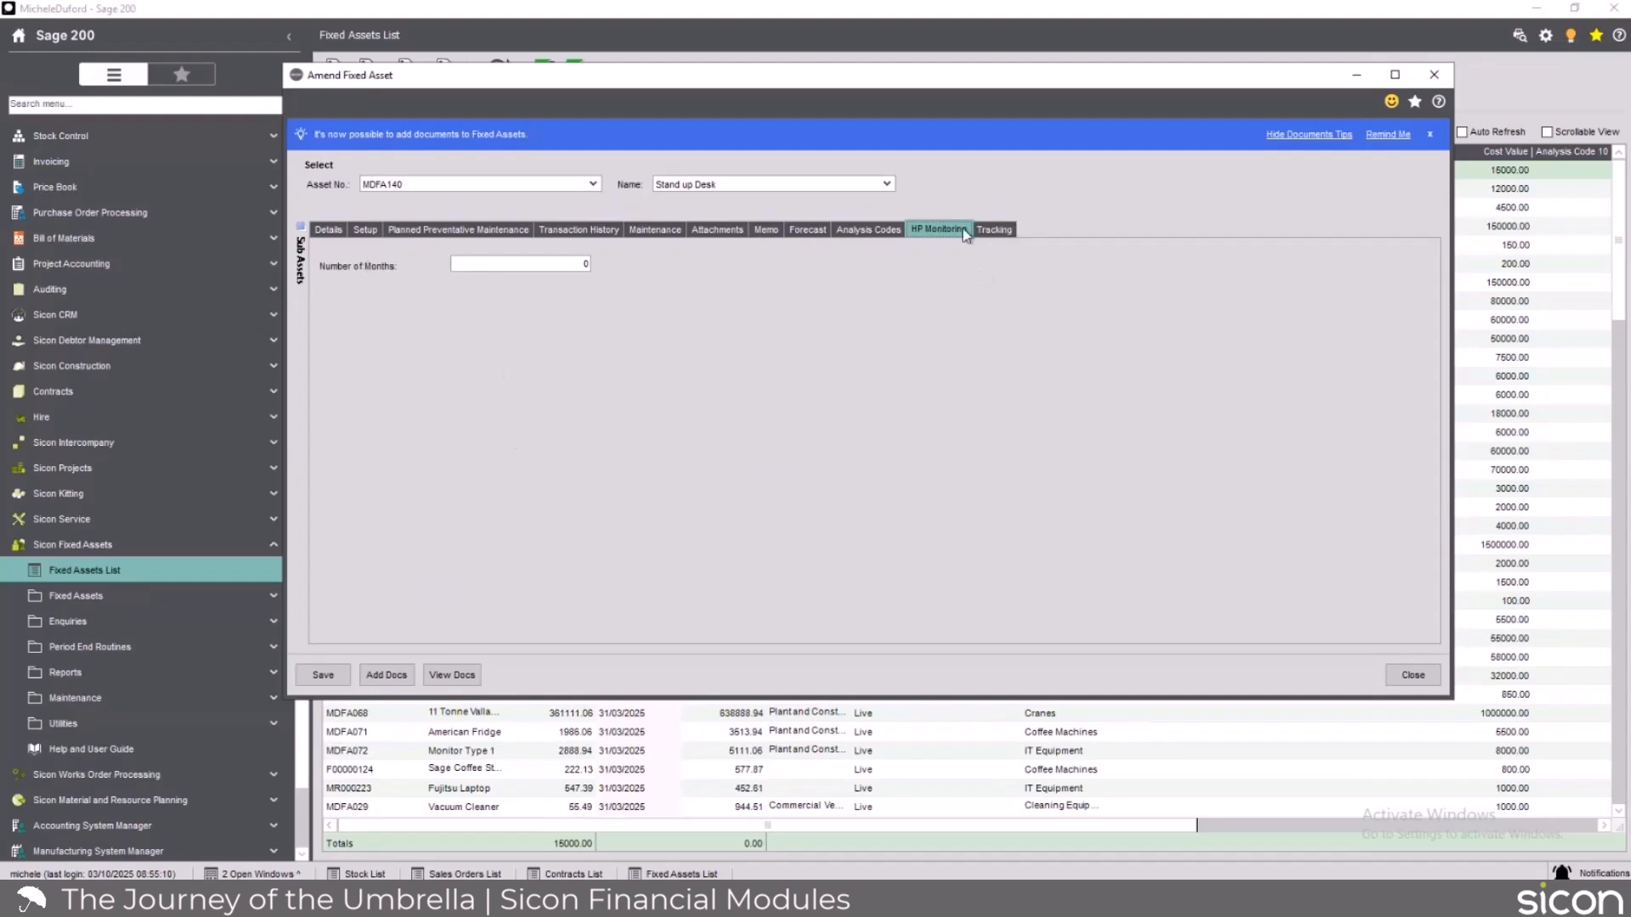
left_click(999, 231)
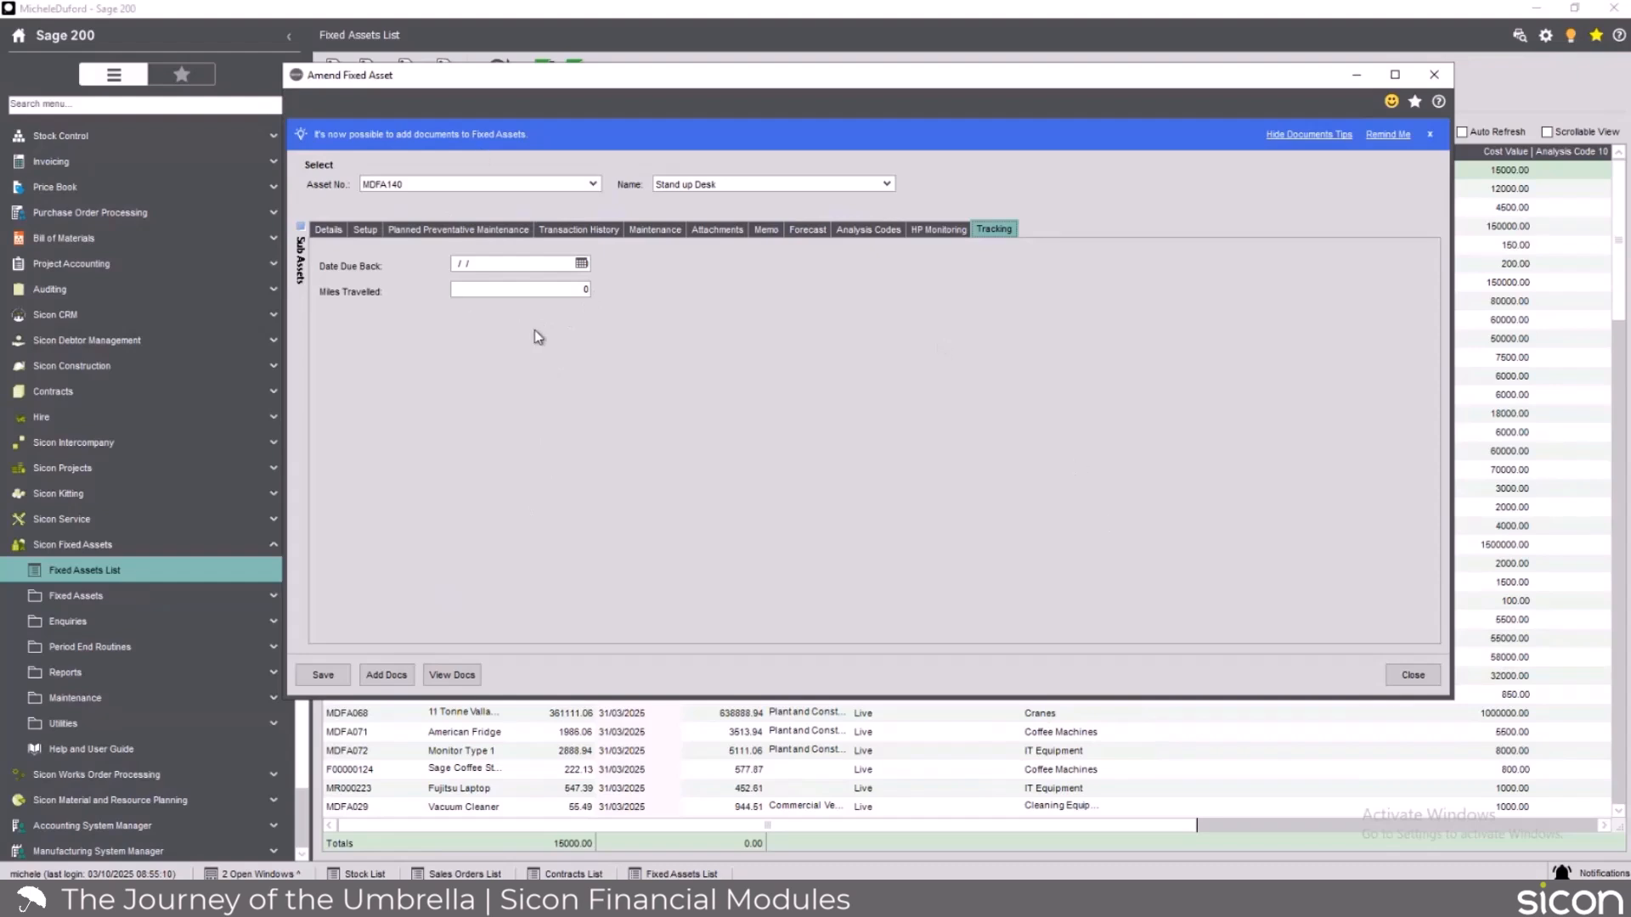
left_click(945, 231)
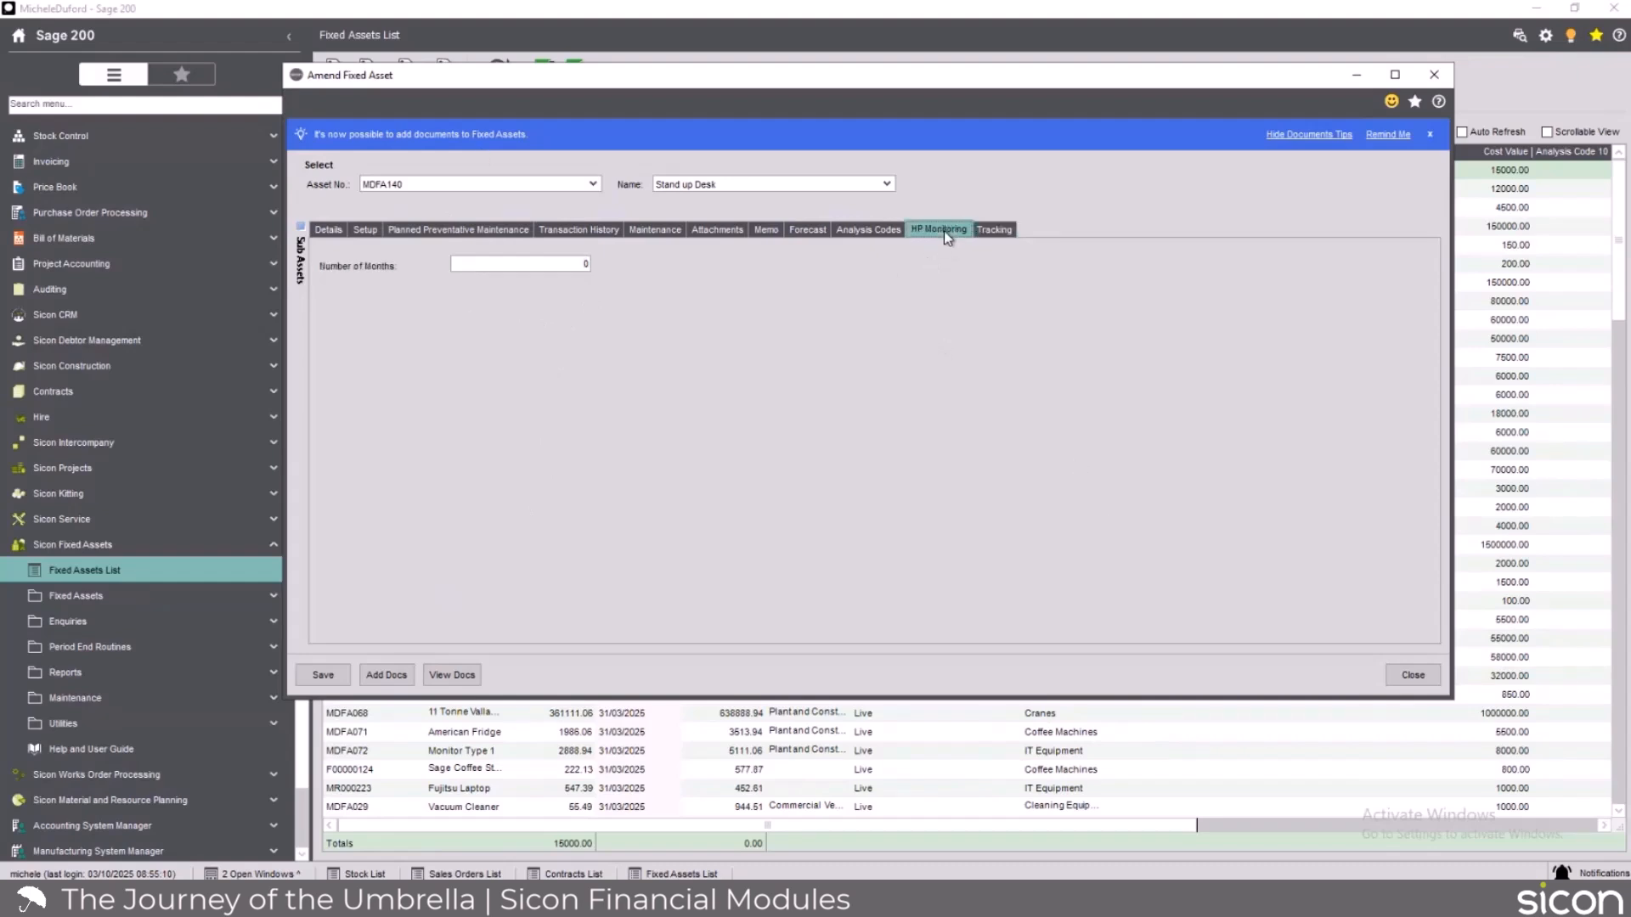
left_click(994, 230)
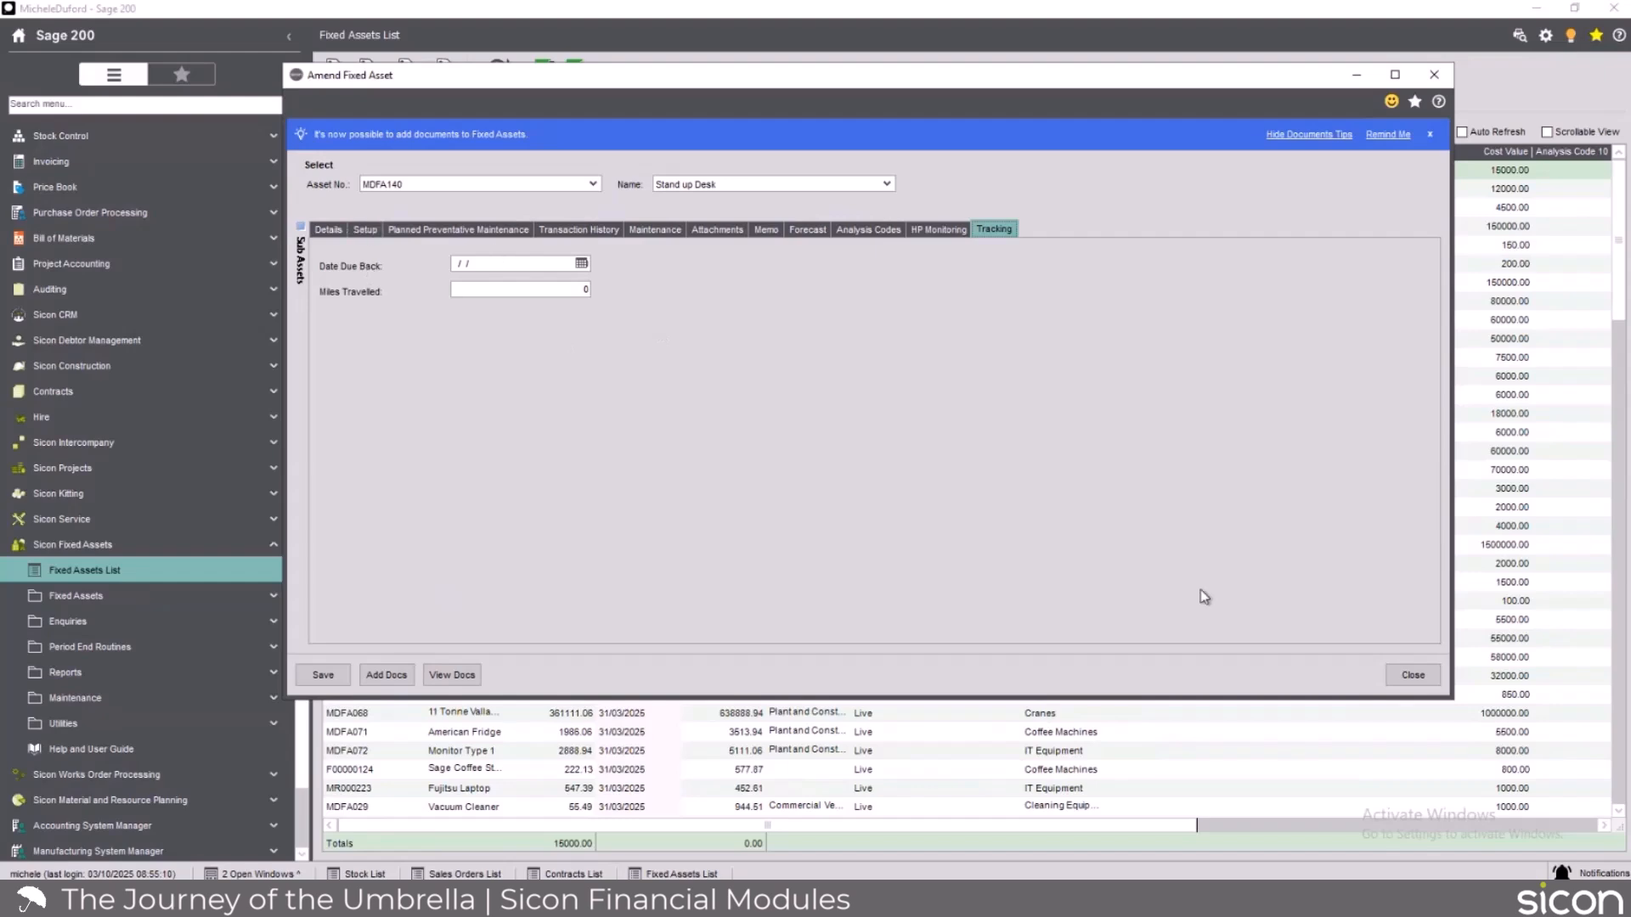
left_click(1406, 676)
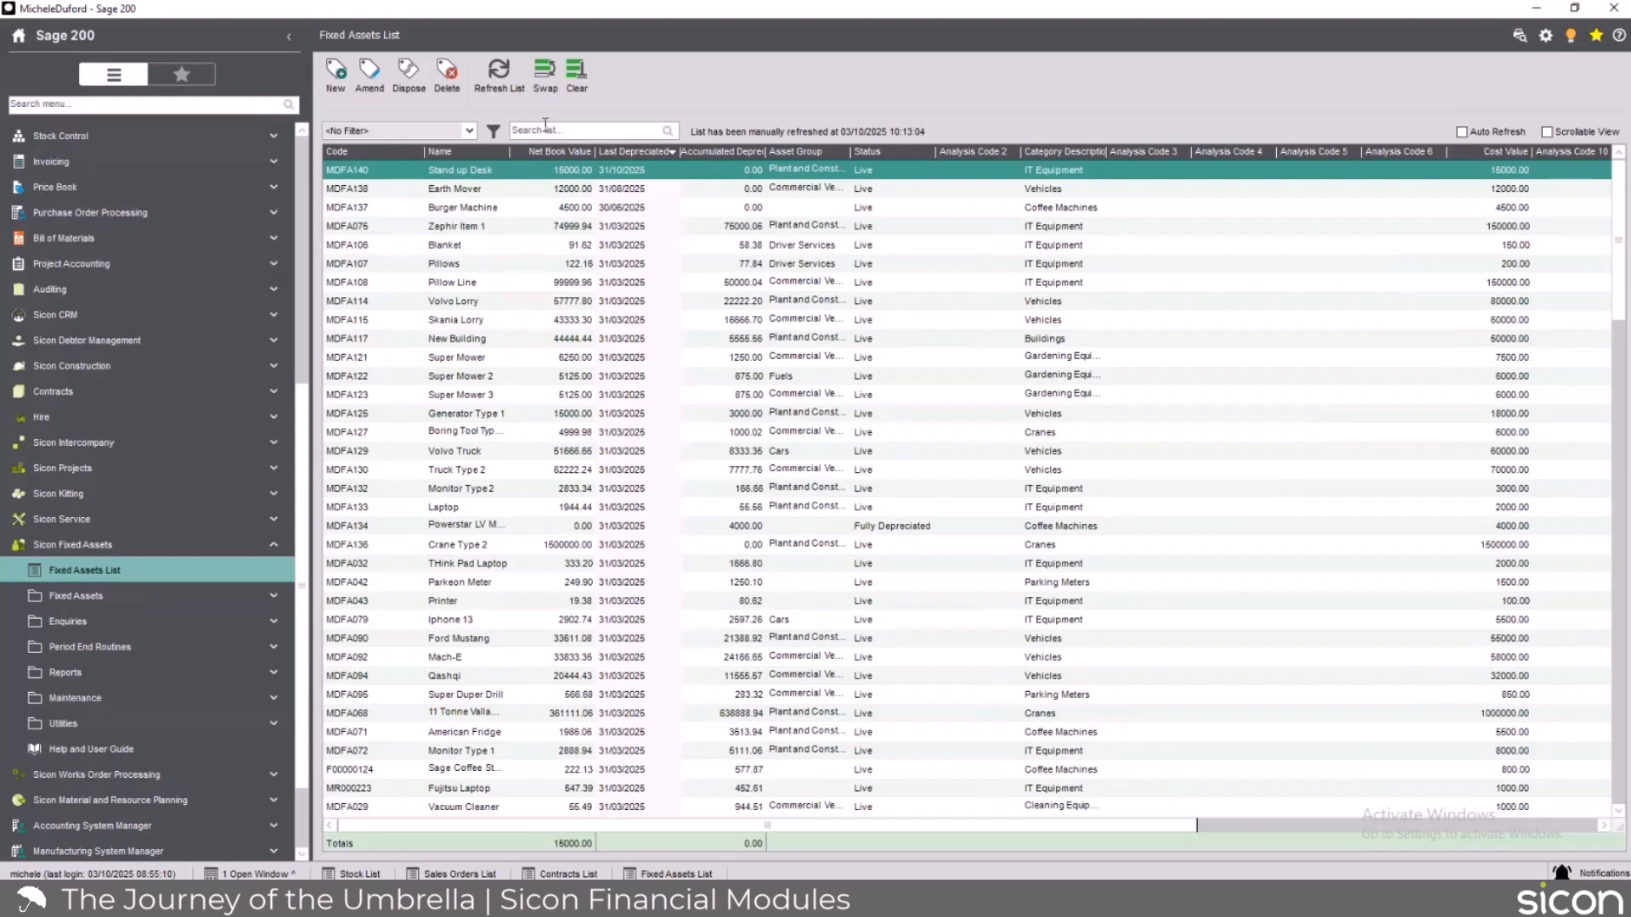
Examine the Volvo Truck asset's vehicle register, accident log and transaction history, and close the record without changes.
left_click(465, 451)
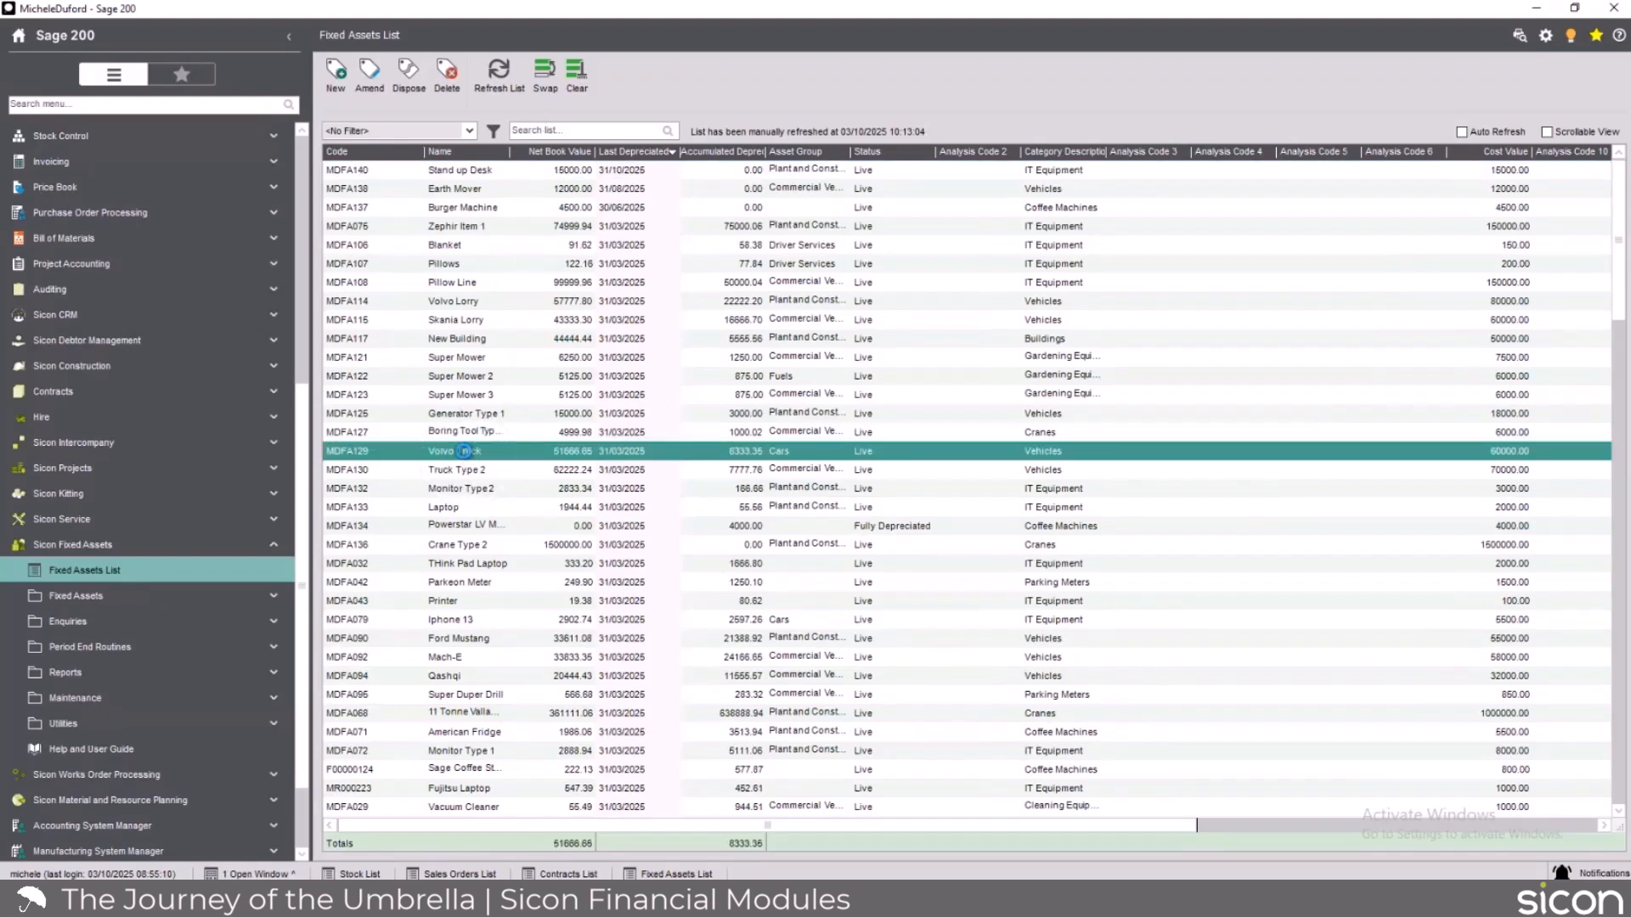
double_click(464, 454)
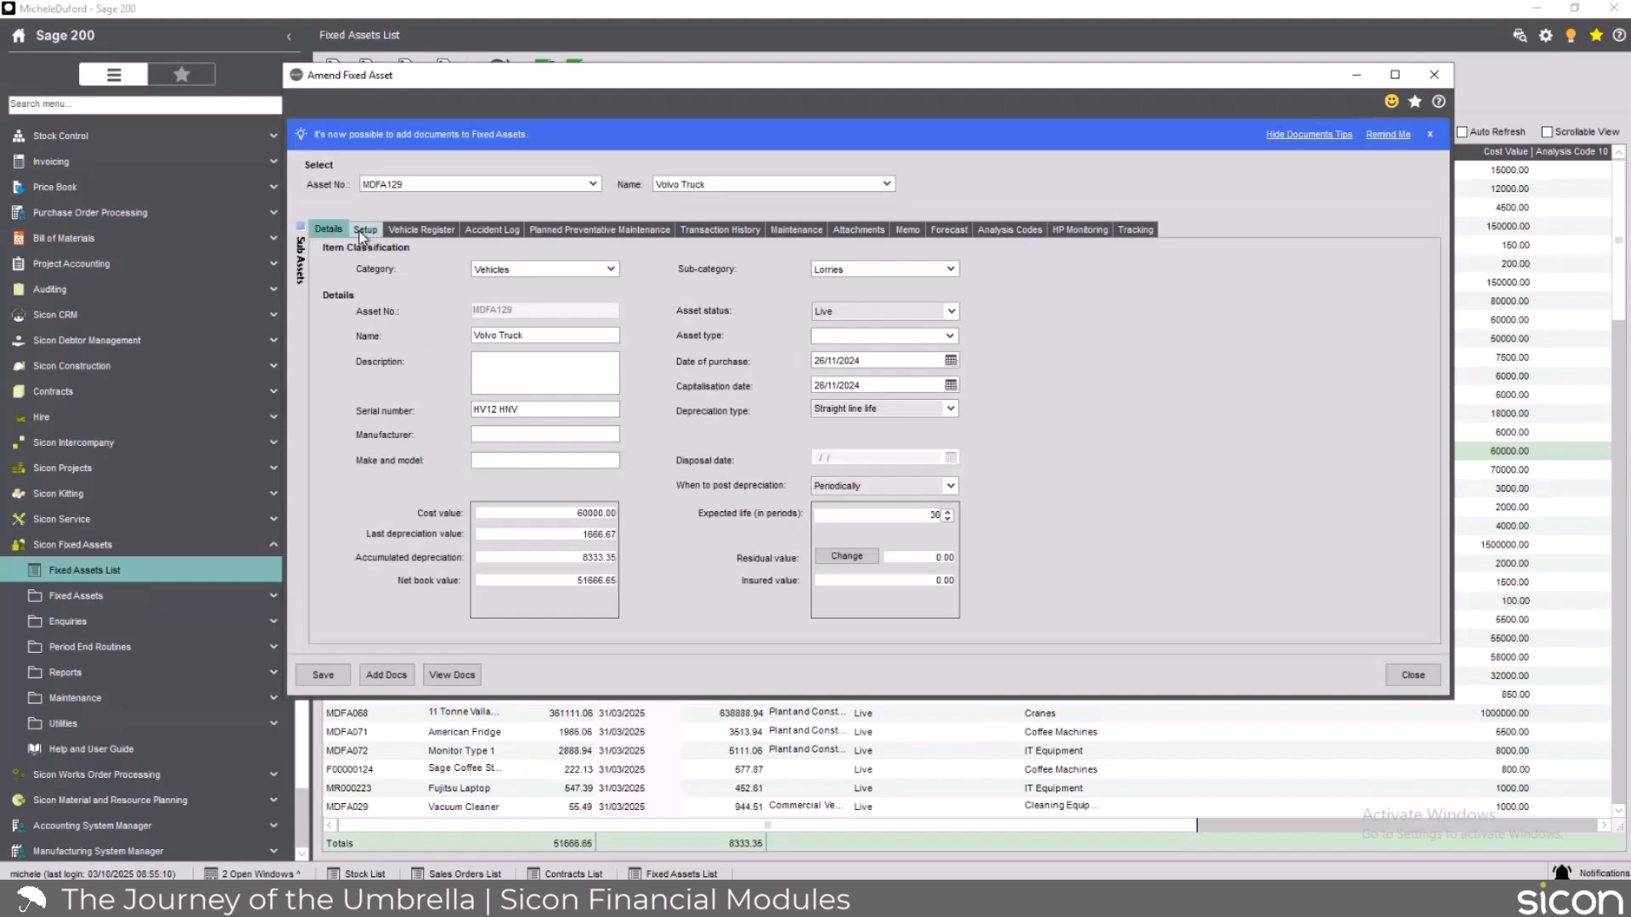
left_click(420, 228)
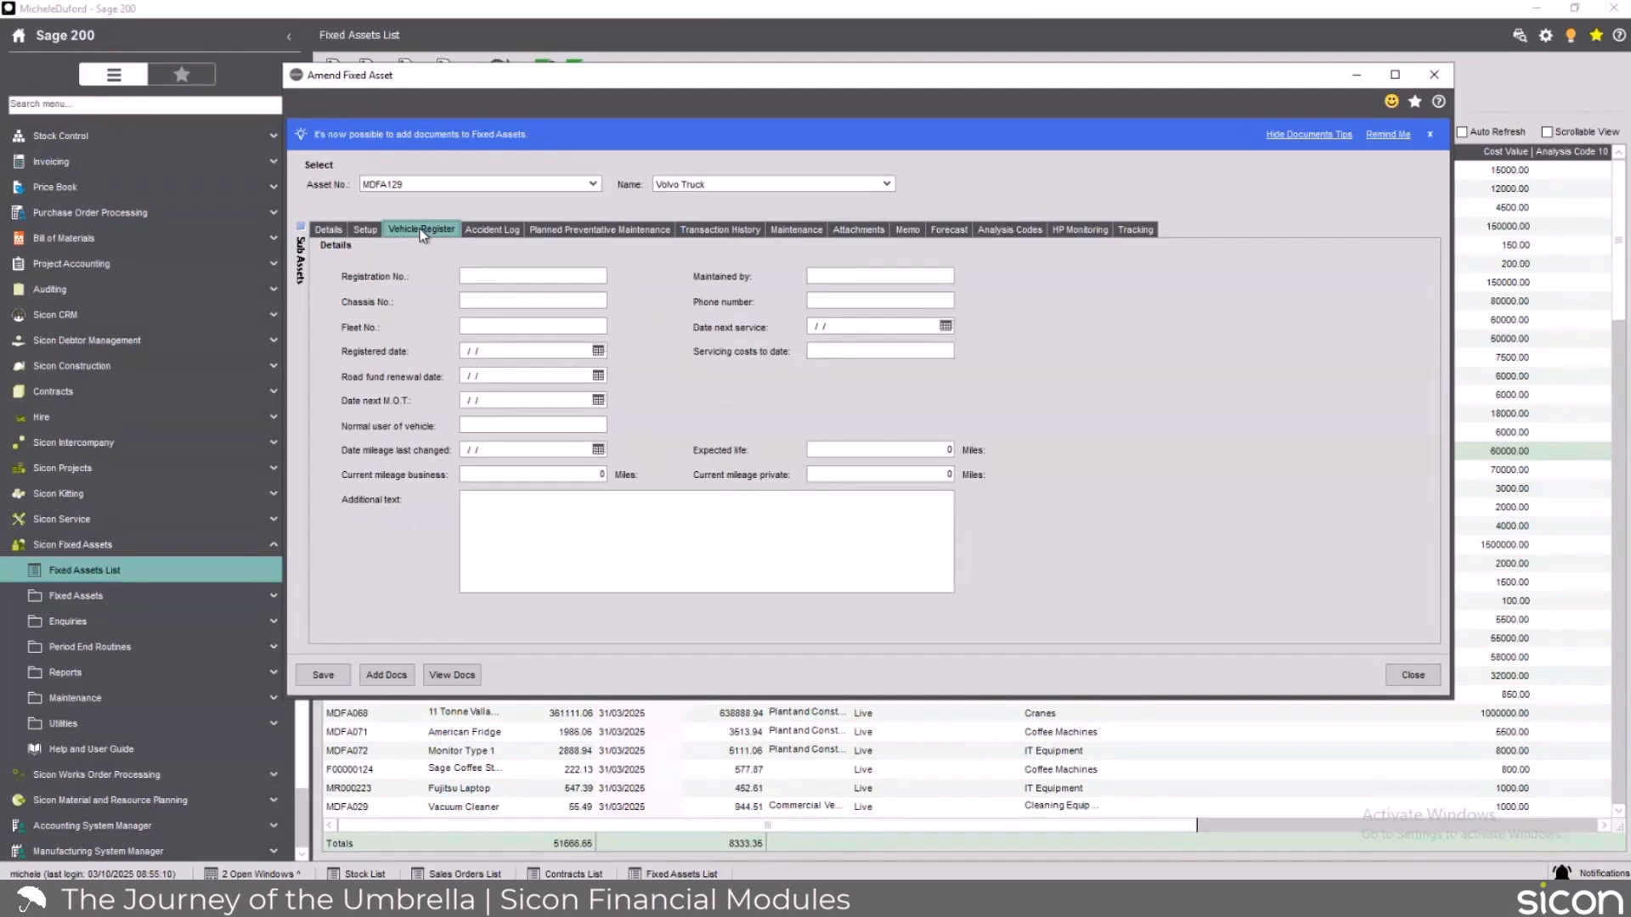
left_click(495, 231)
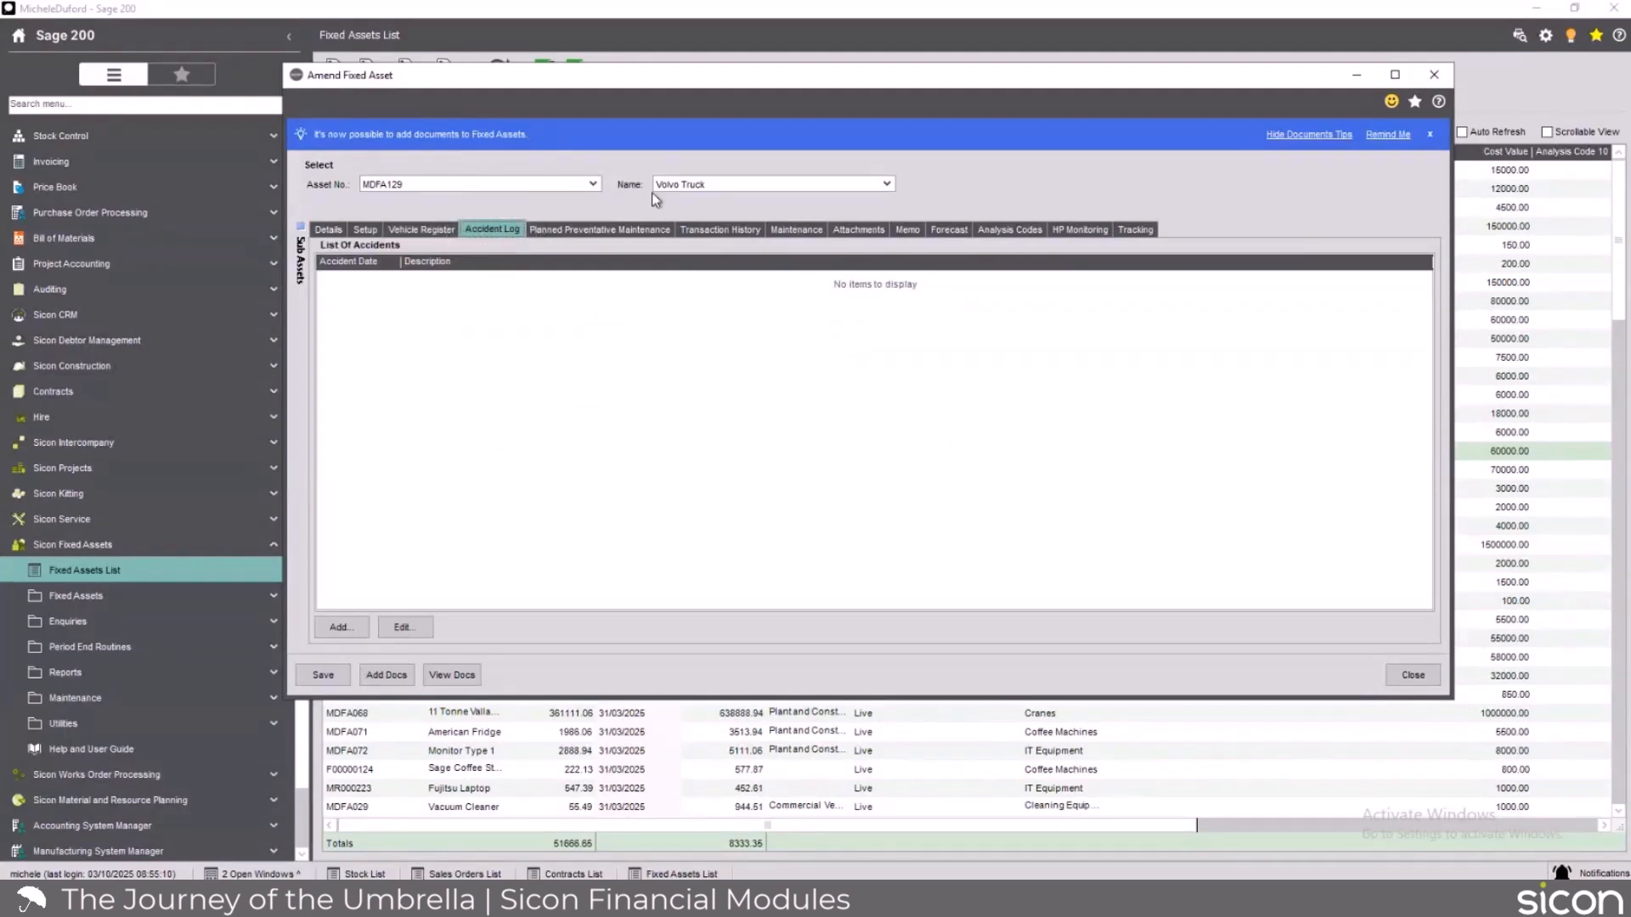
left_click(727, 229)
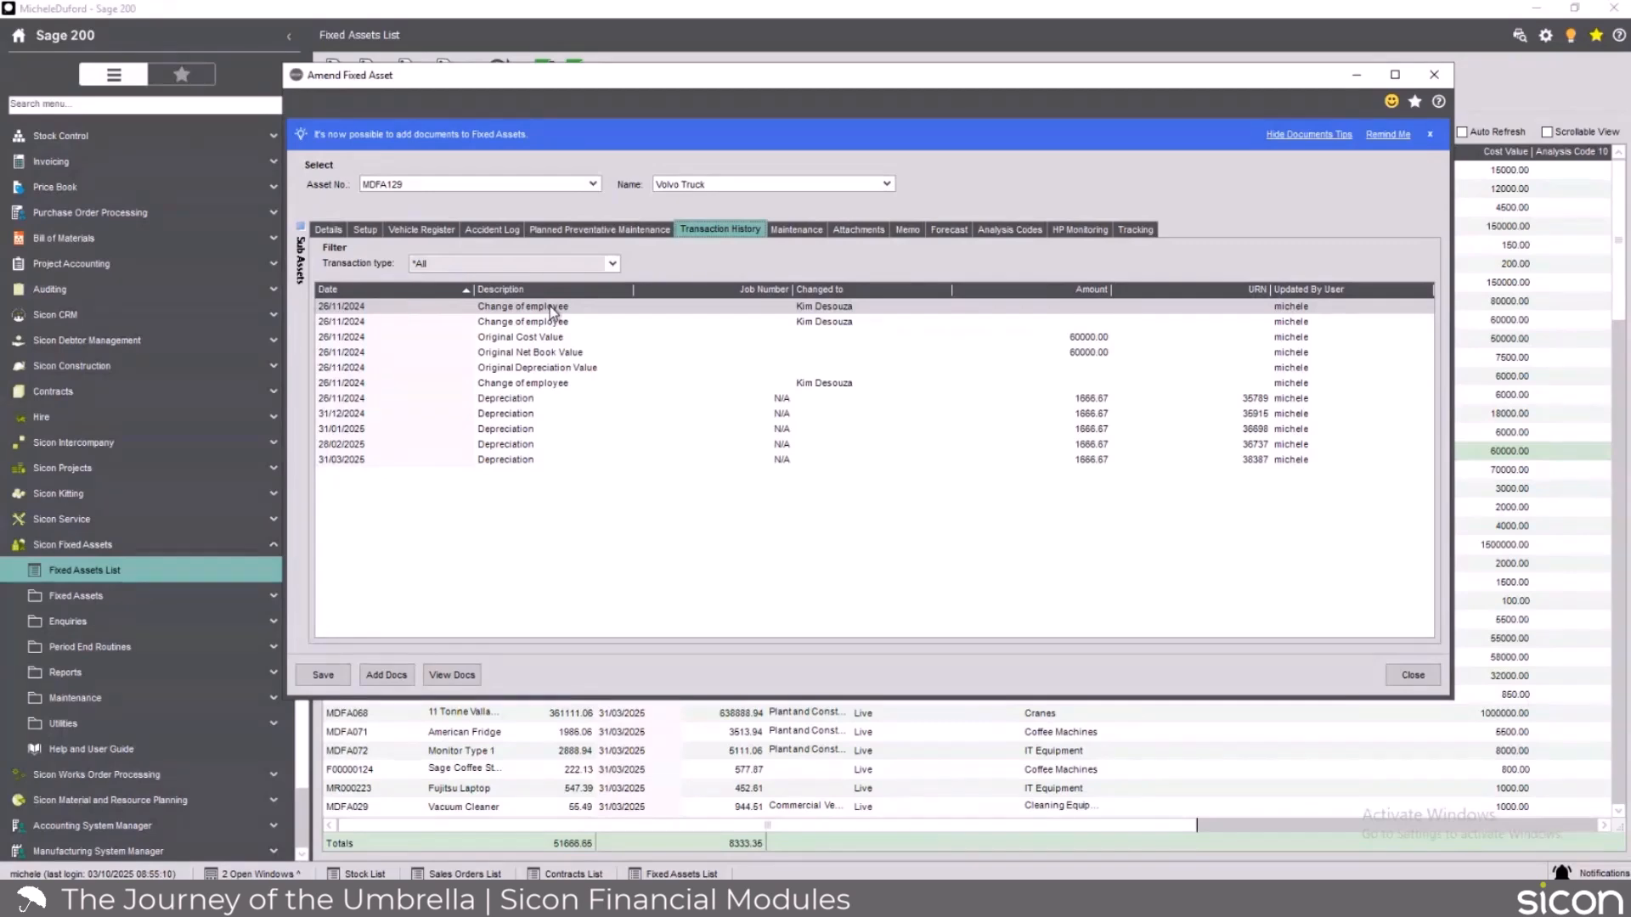
left_click(1417, 677)
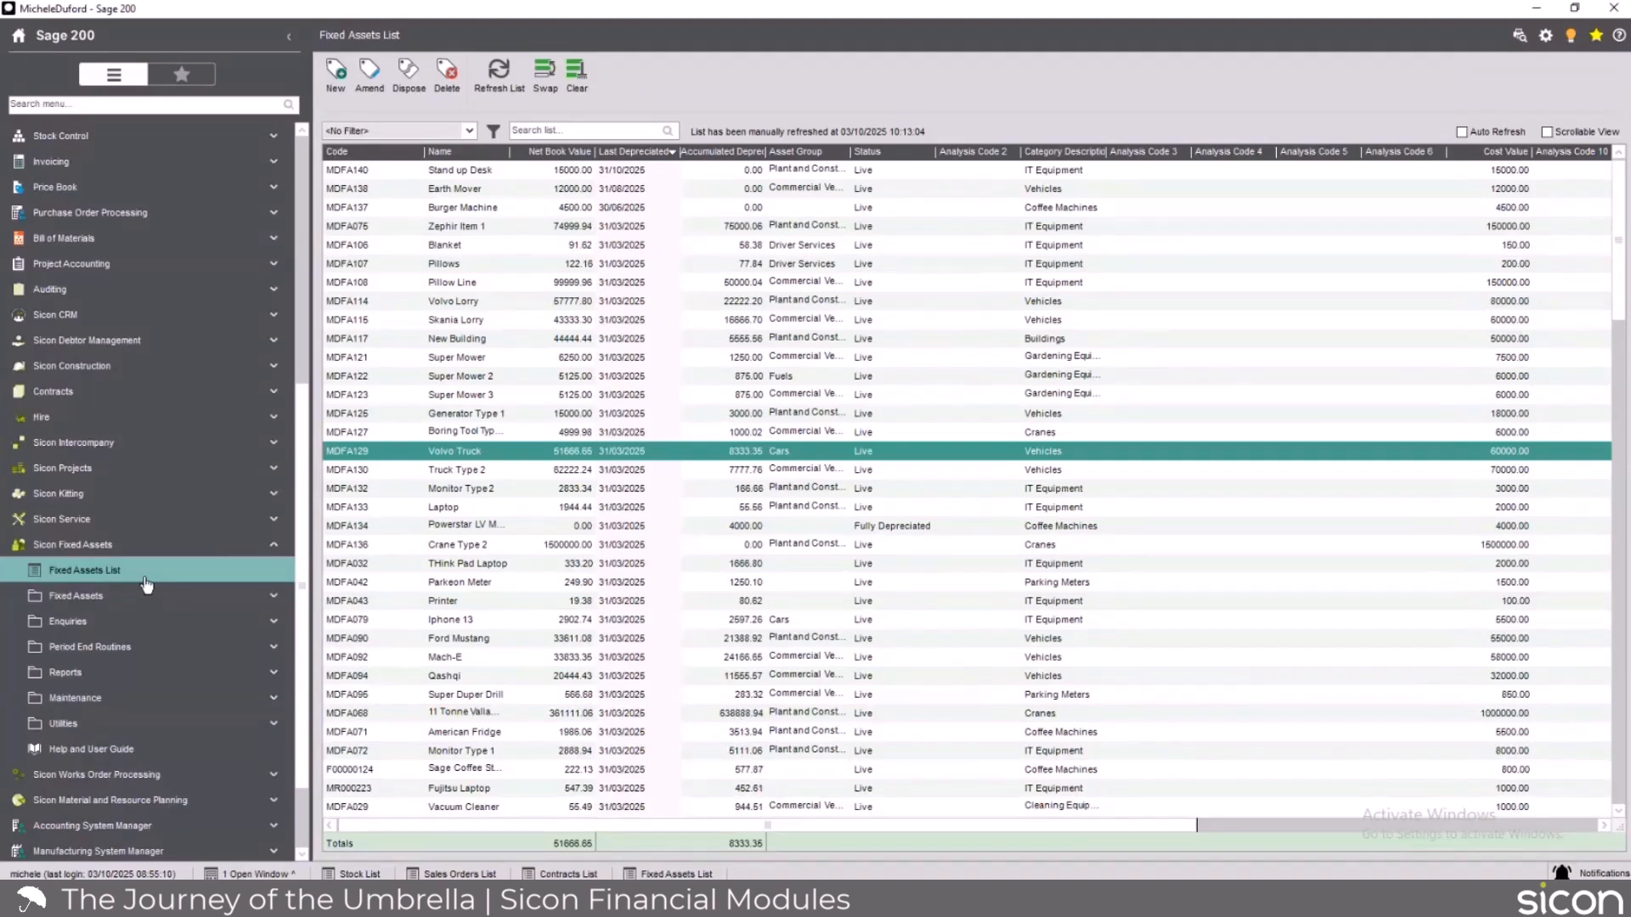
Show the Sicon Fixed Assets period end routines and the tasks for entering, amending, disposing of and revaluing assets.
left_click(267, 654)
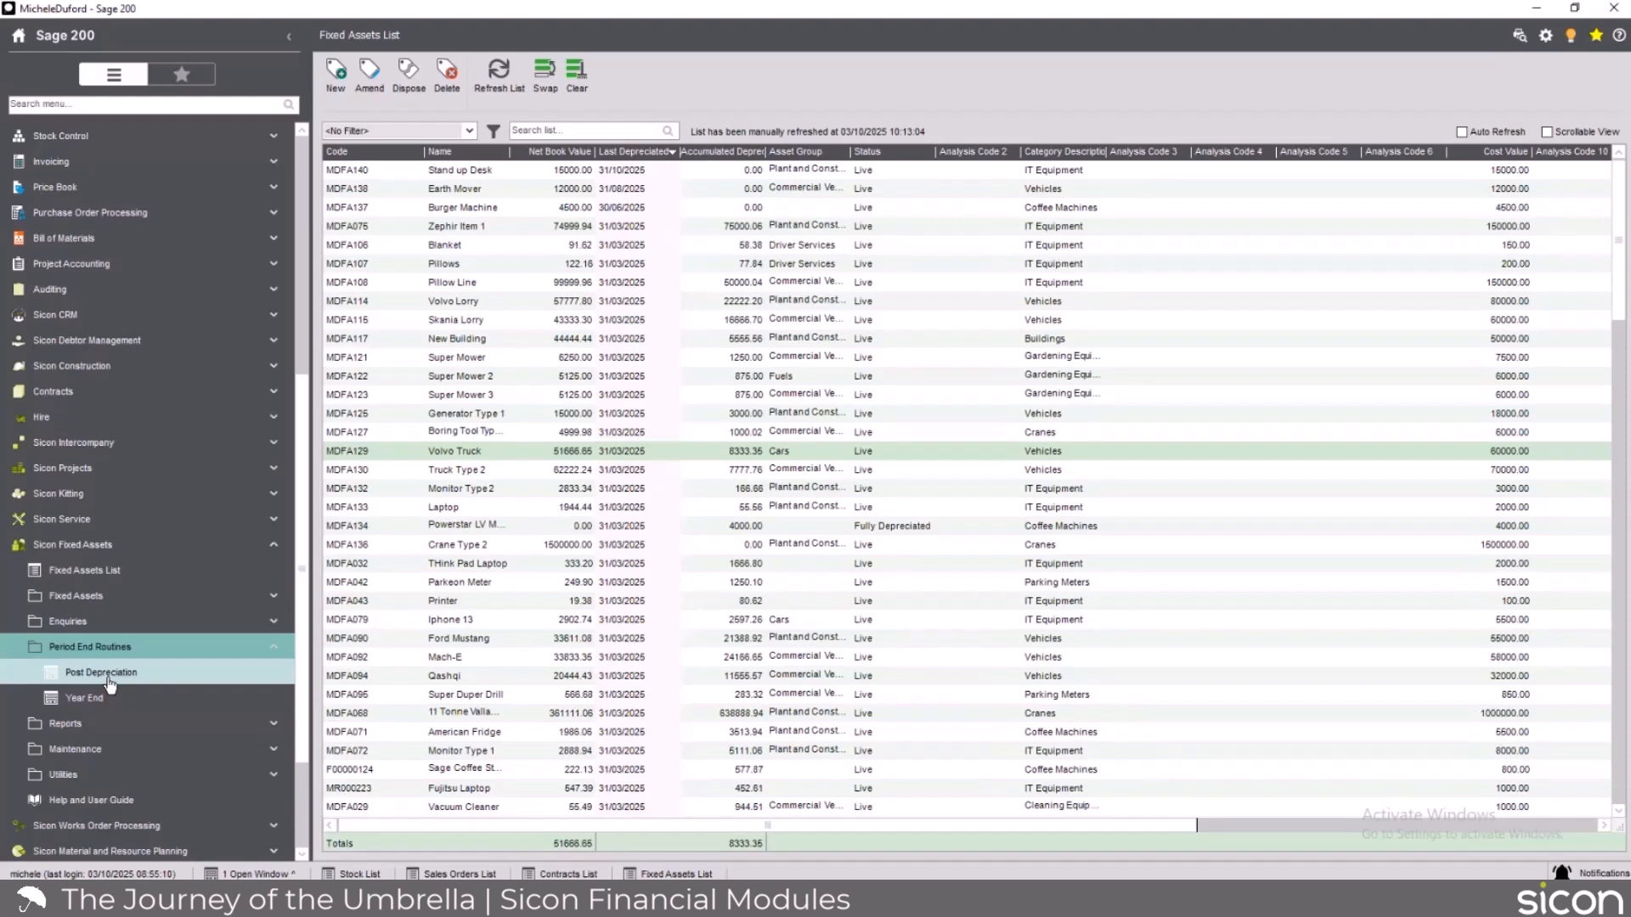
scroll(109, 684, "down", 1)
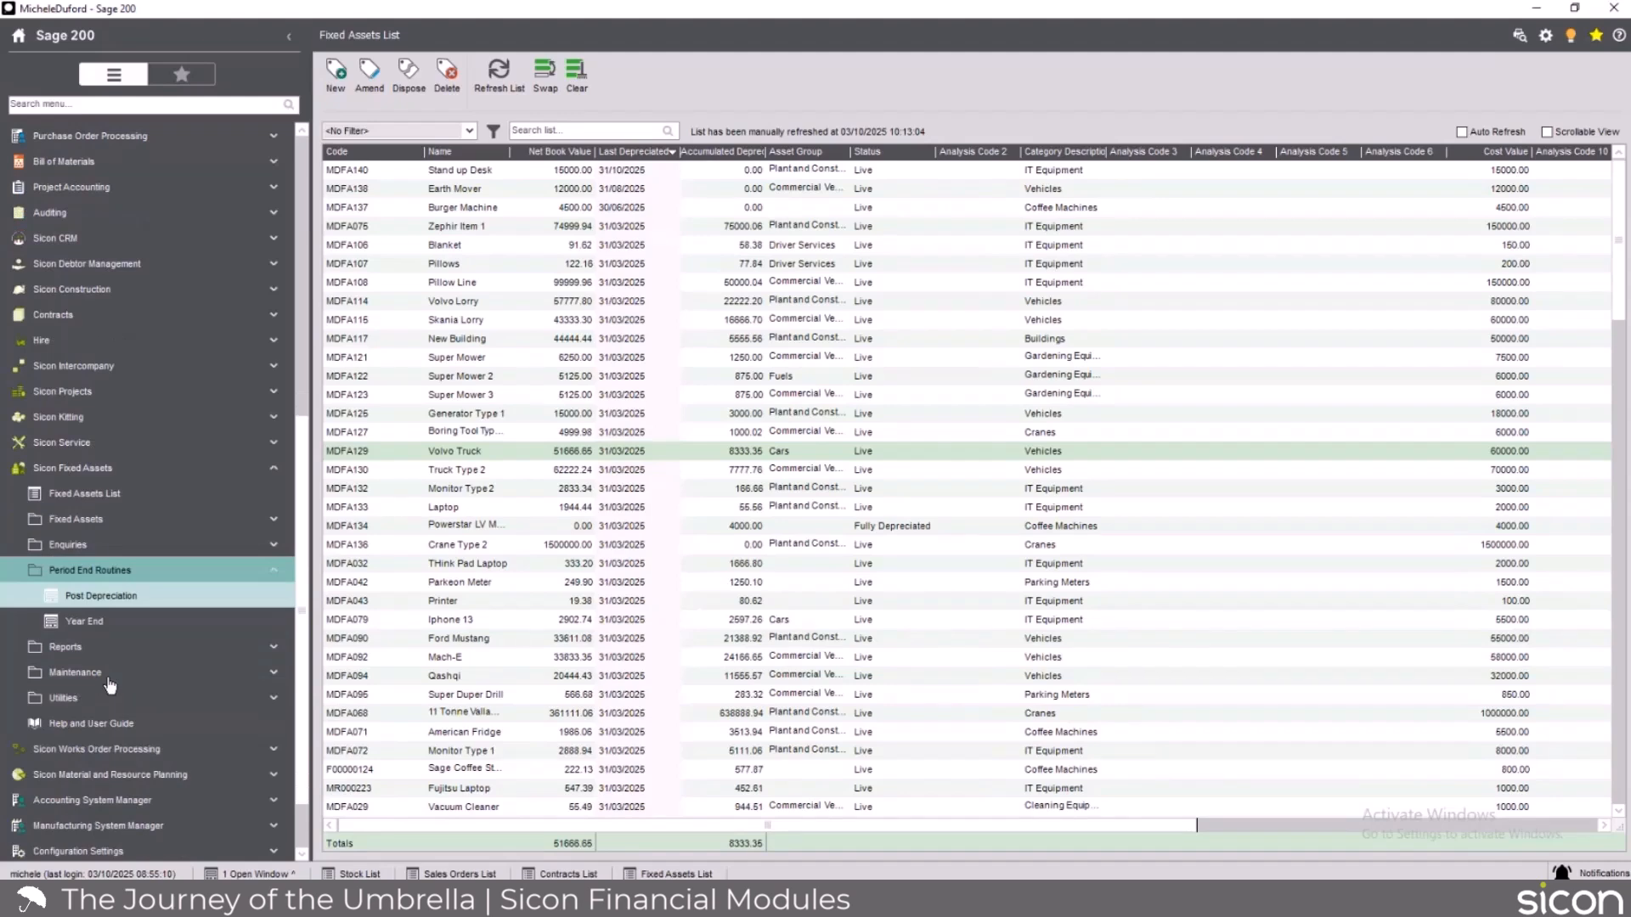
left_click(76, 519)
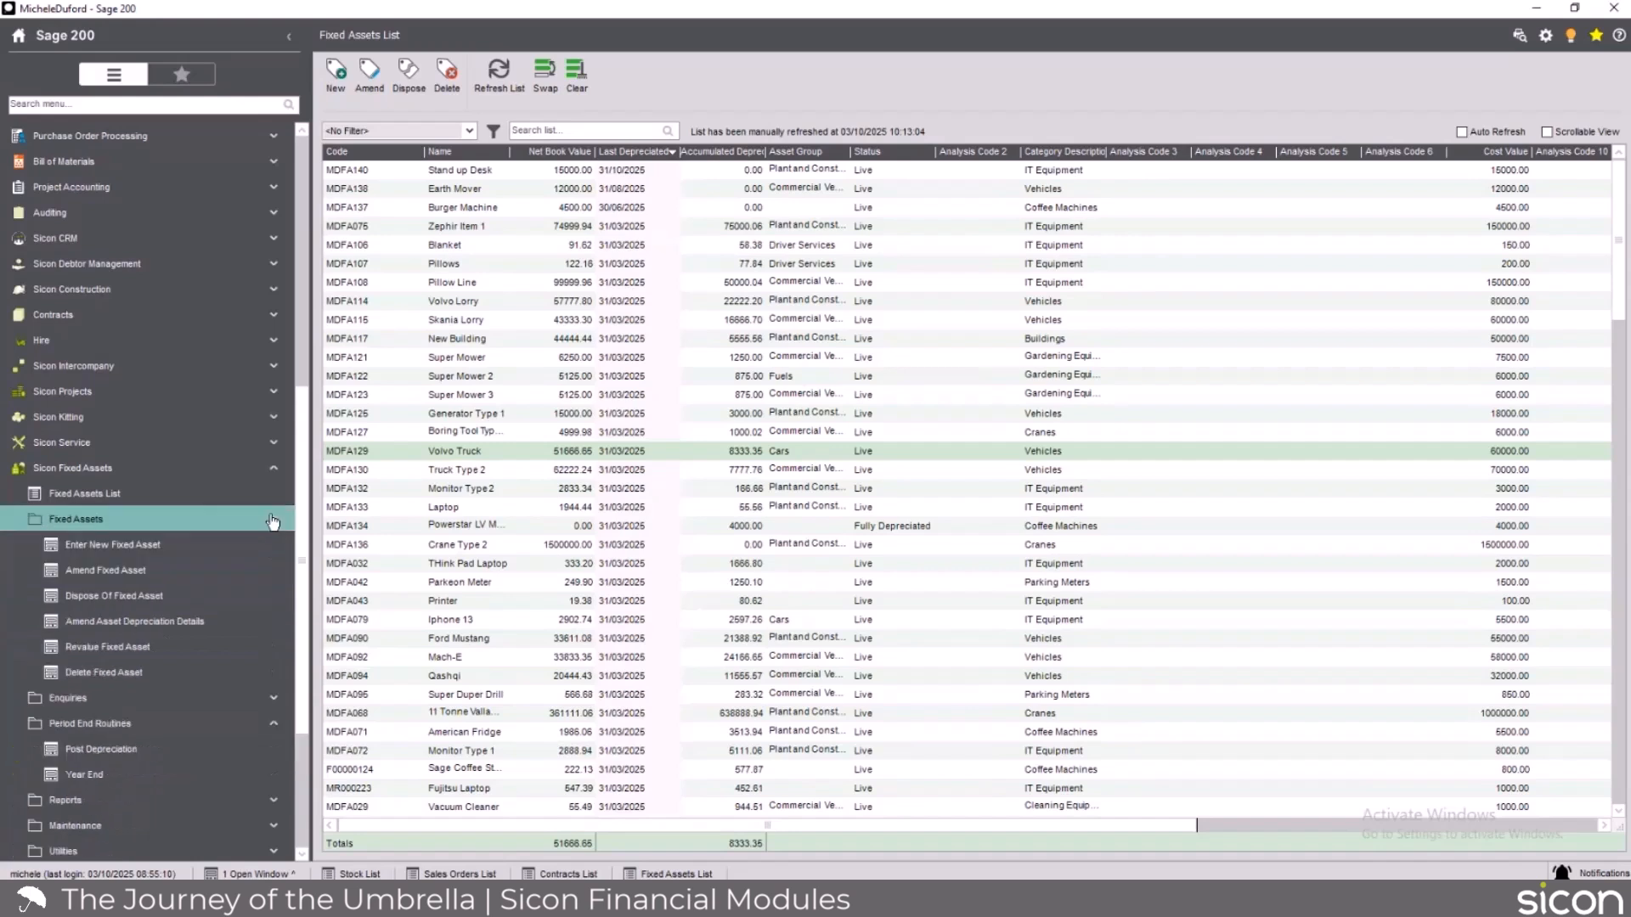
Start a fixed asset revaluation, select an asset, review the nominal settings, and close the wizard without posting.
left_click(124, 650)
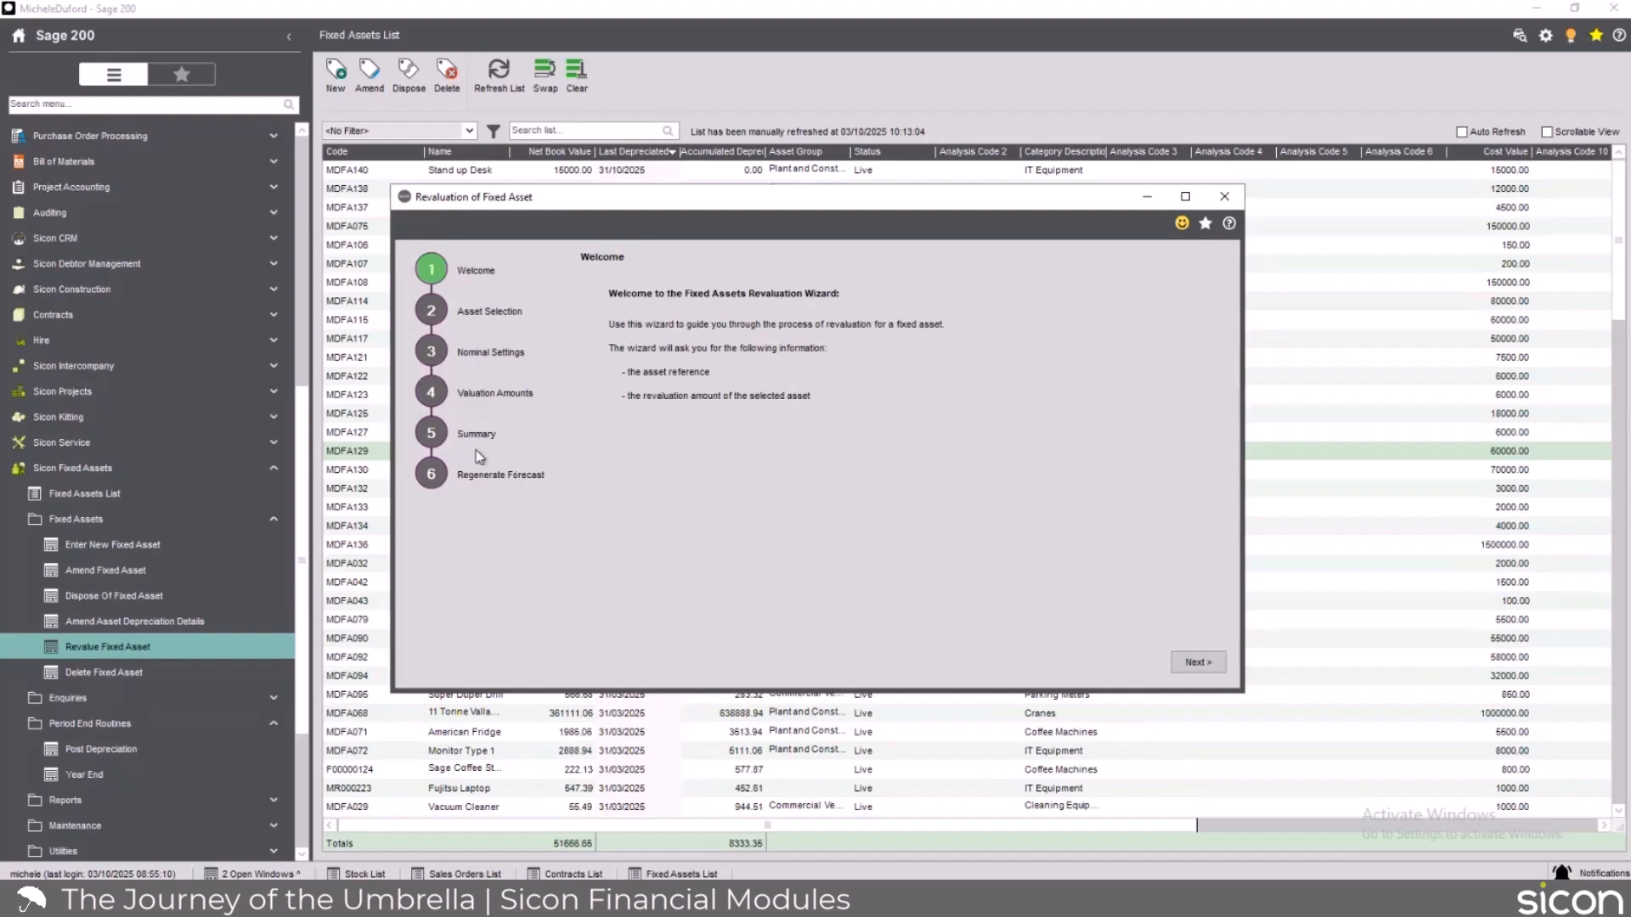
left_click(1197, 662)
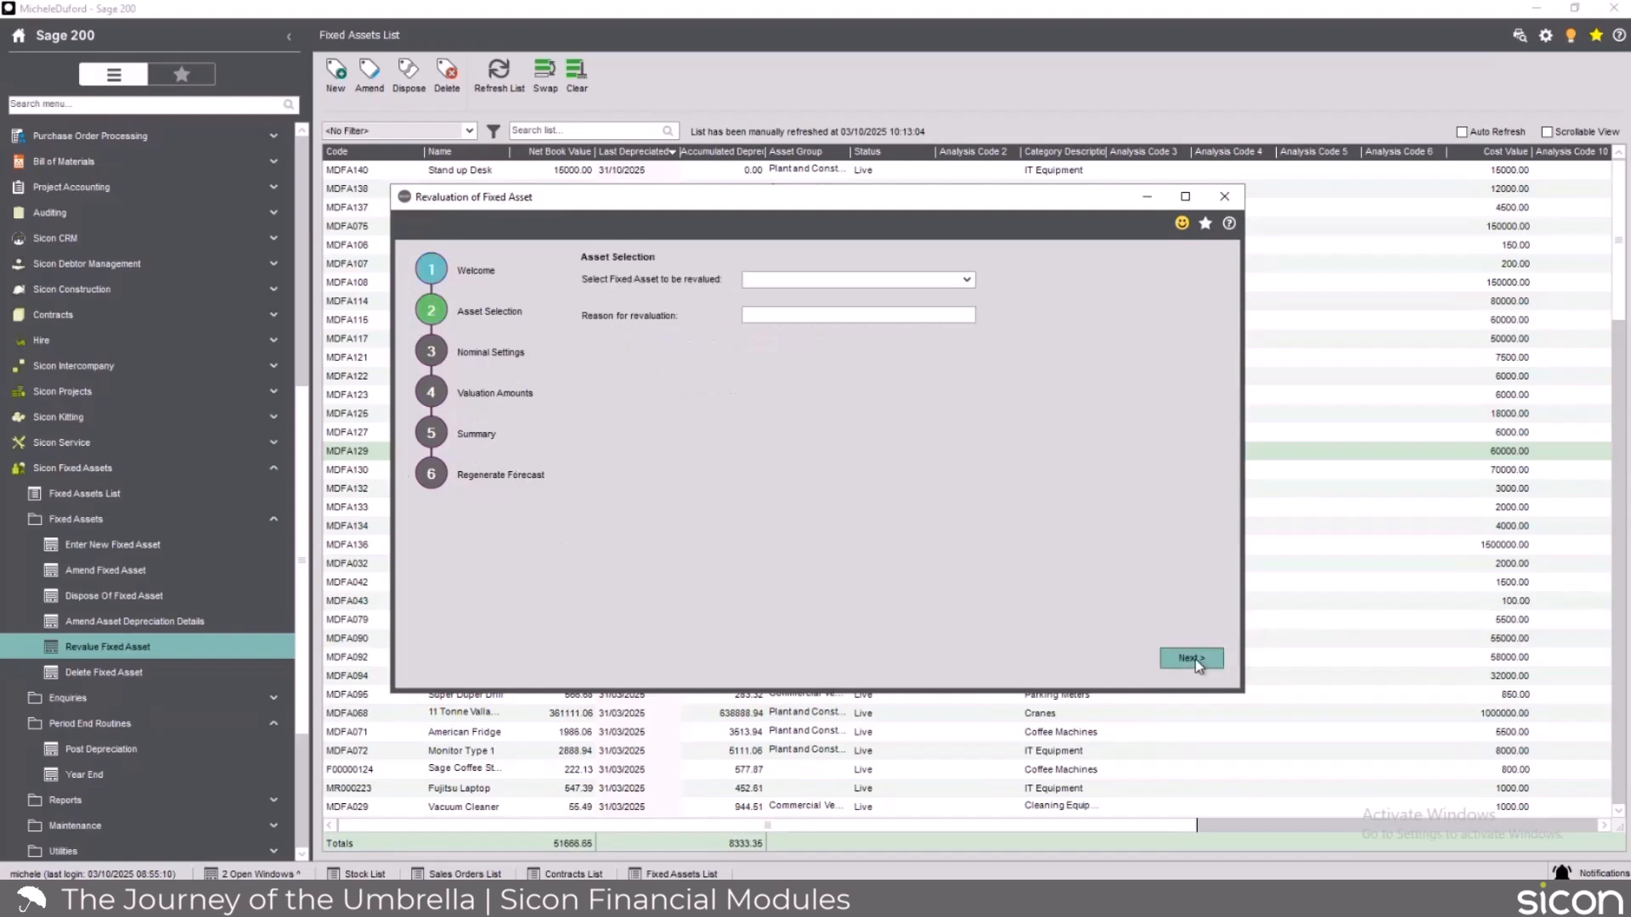
left_click(1195, 659)
left_click(874, 513)
left_click(967, 286)
left_click(856, 371)
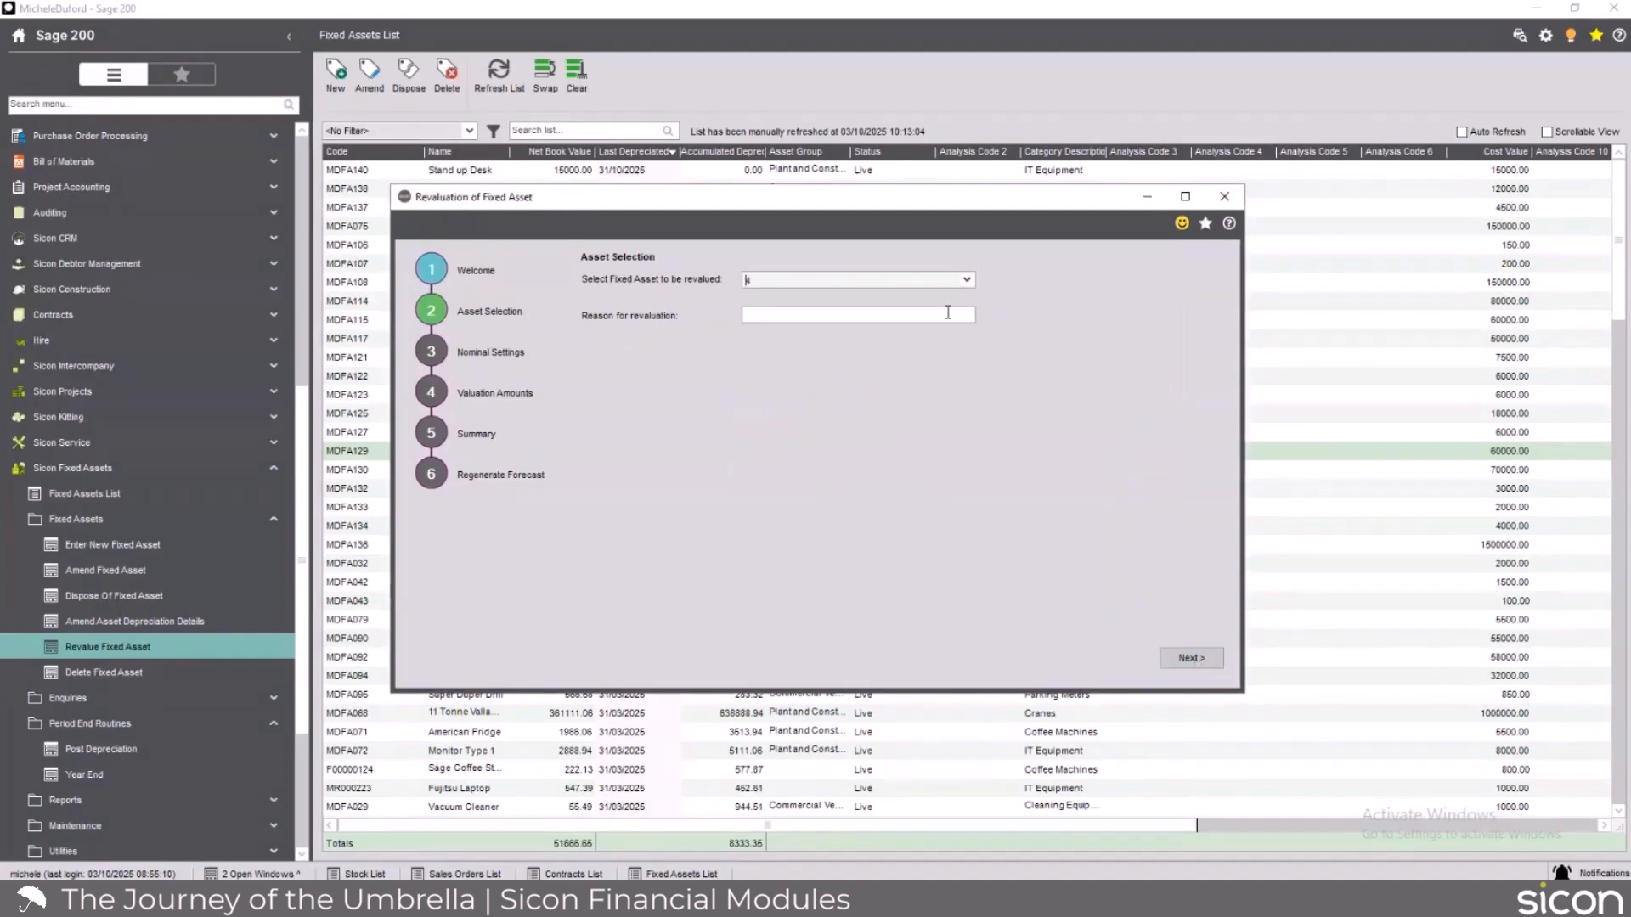
left_click(1193, 660)
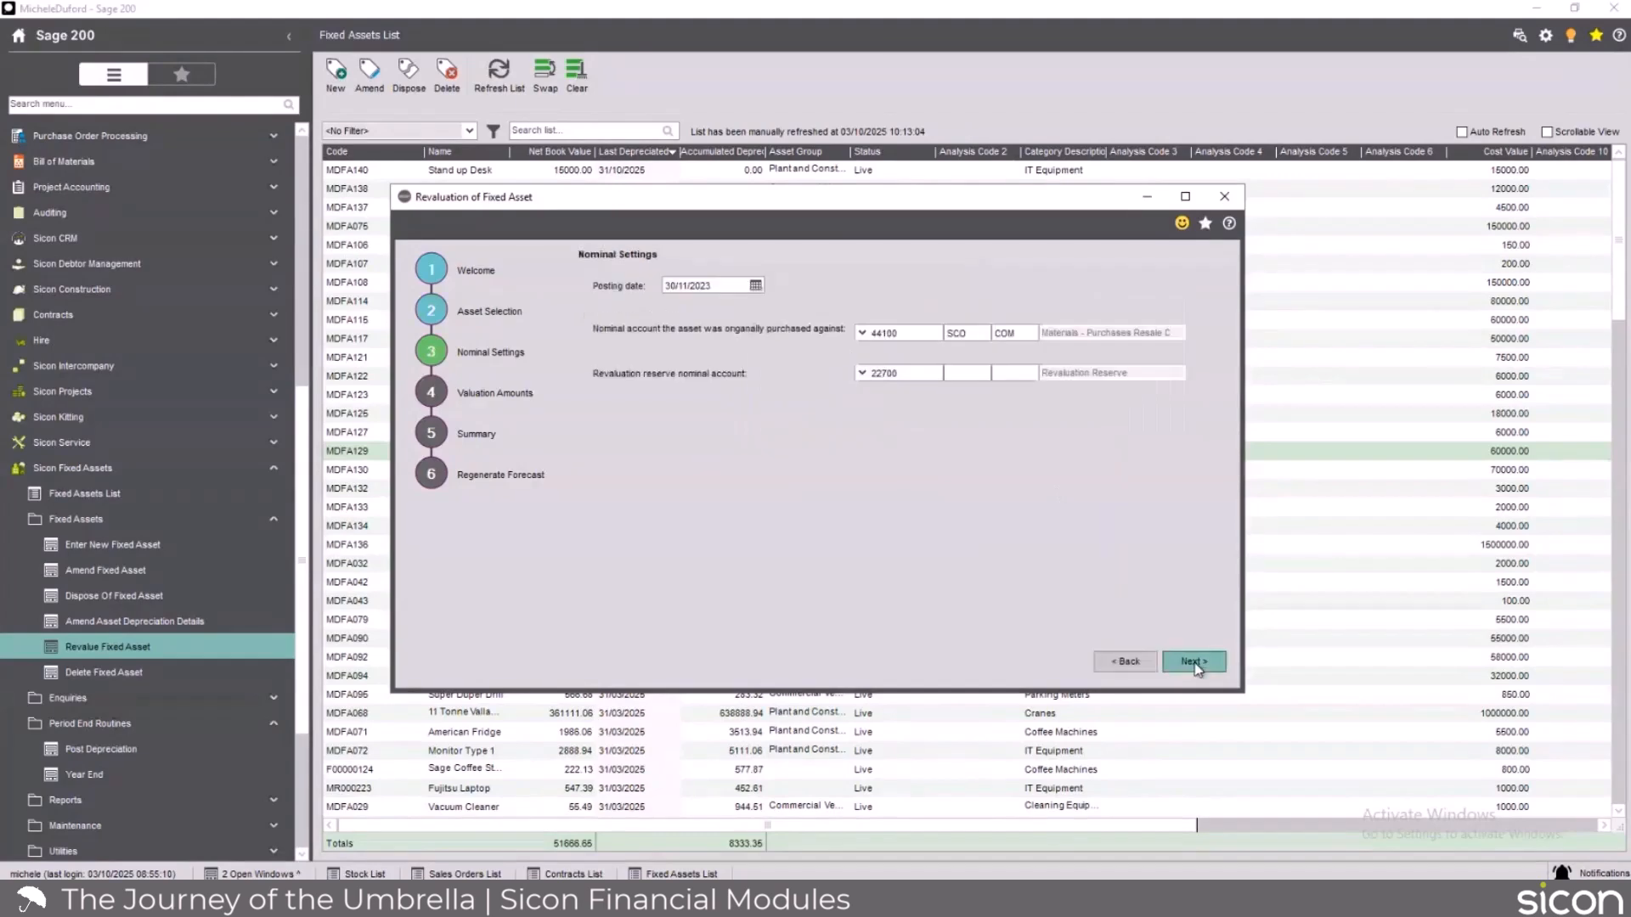
left_click(1224, 196)
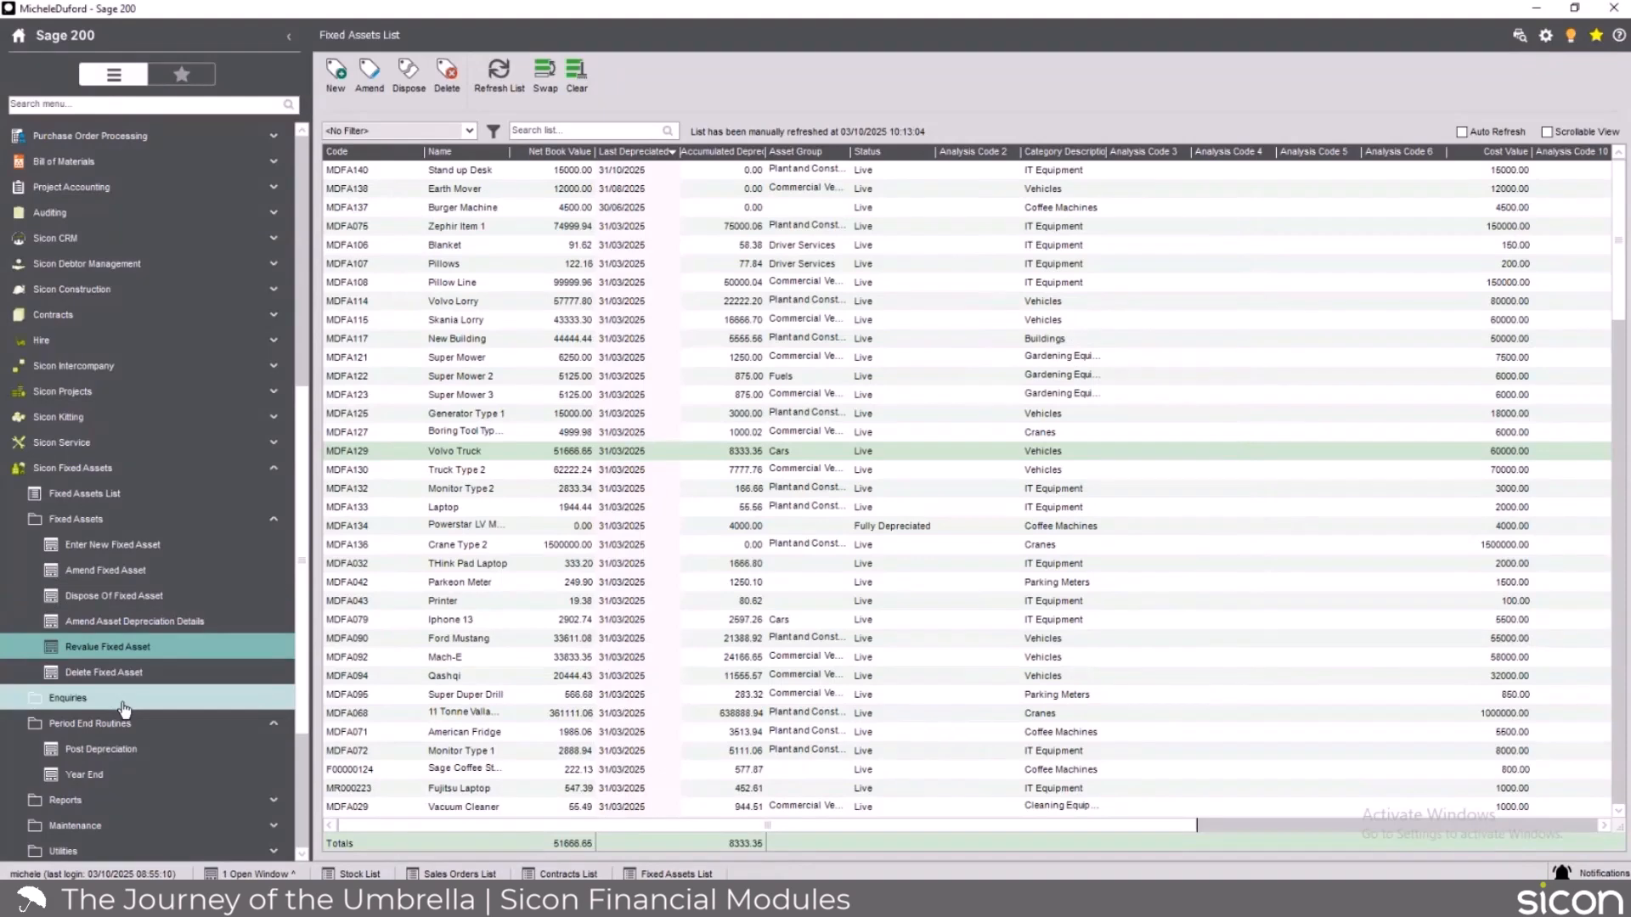
scroll(124, 709, "down", 2)
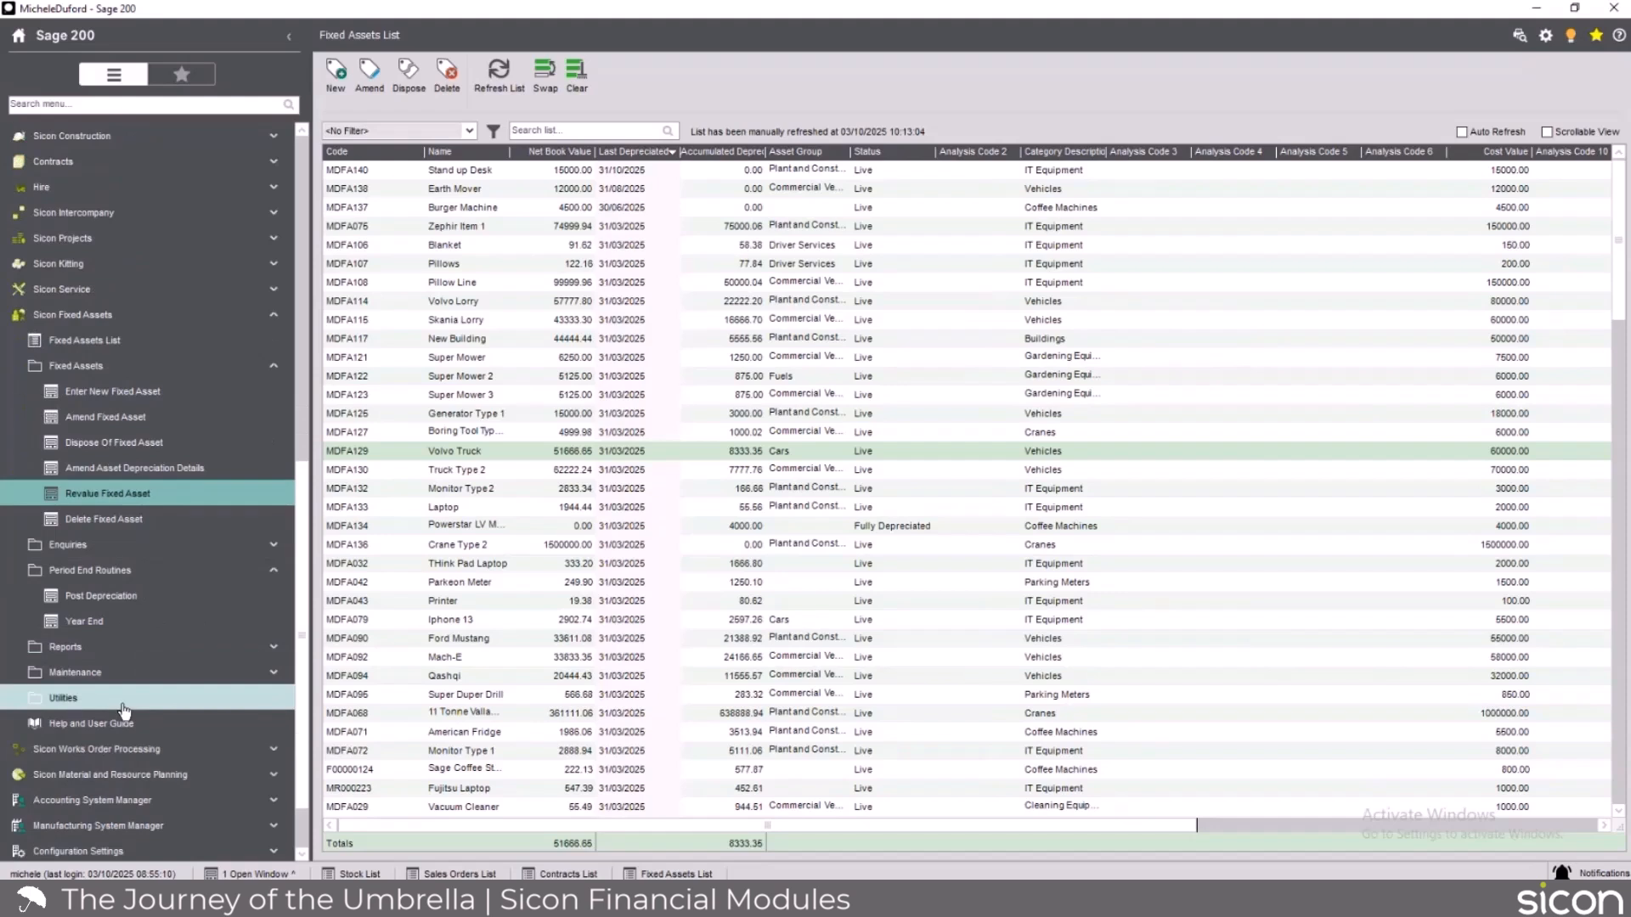
left_click(249, 701)
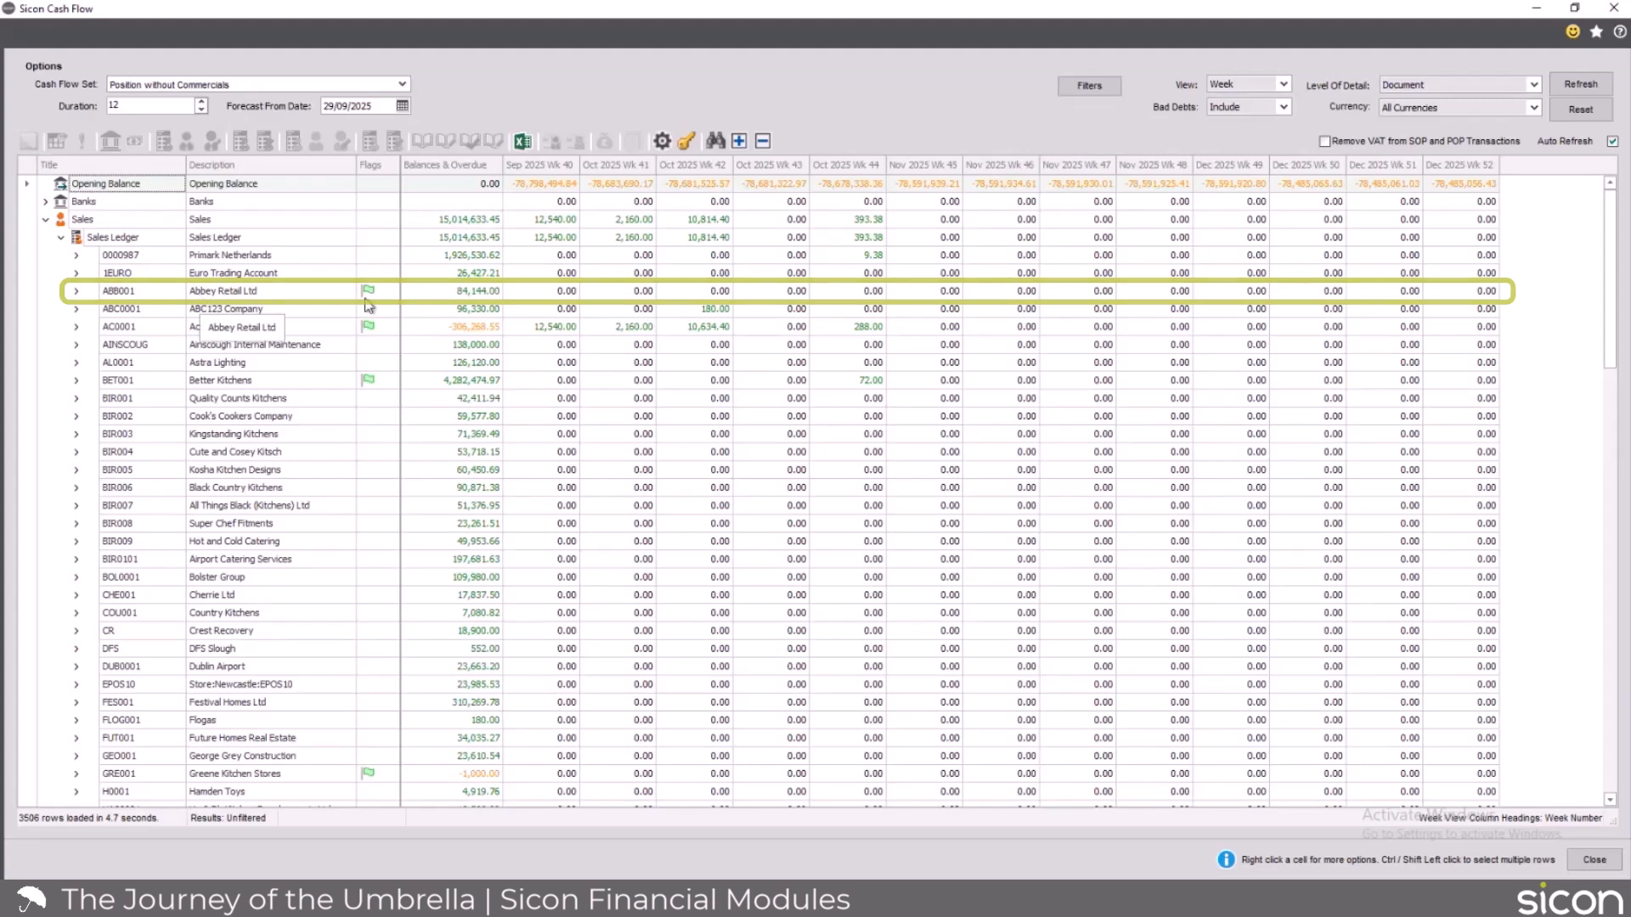
Expand Abbey Retail Ltd in the Sales Ledger and move its overdue 100.00 transaction to a forecast date of 3 November 2025.
left_click(75, 291)
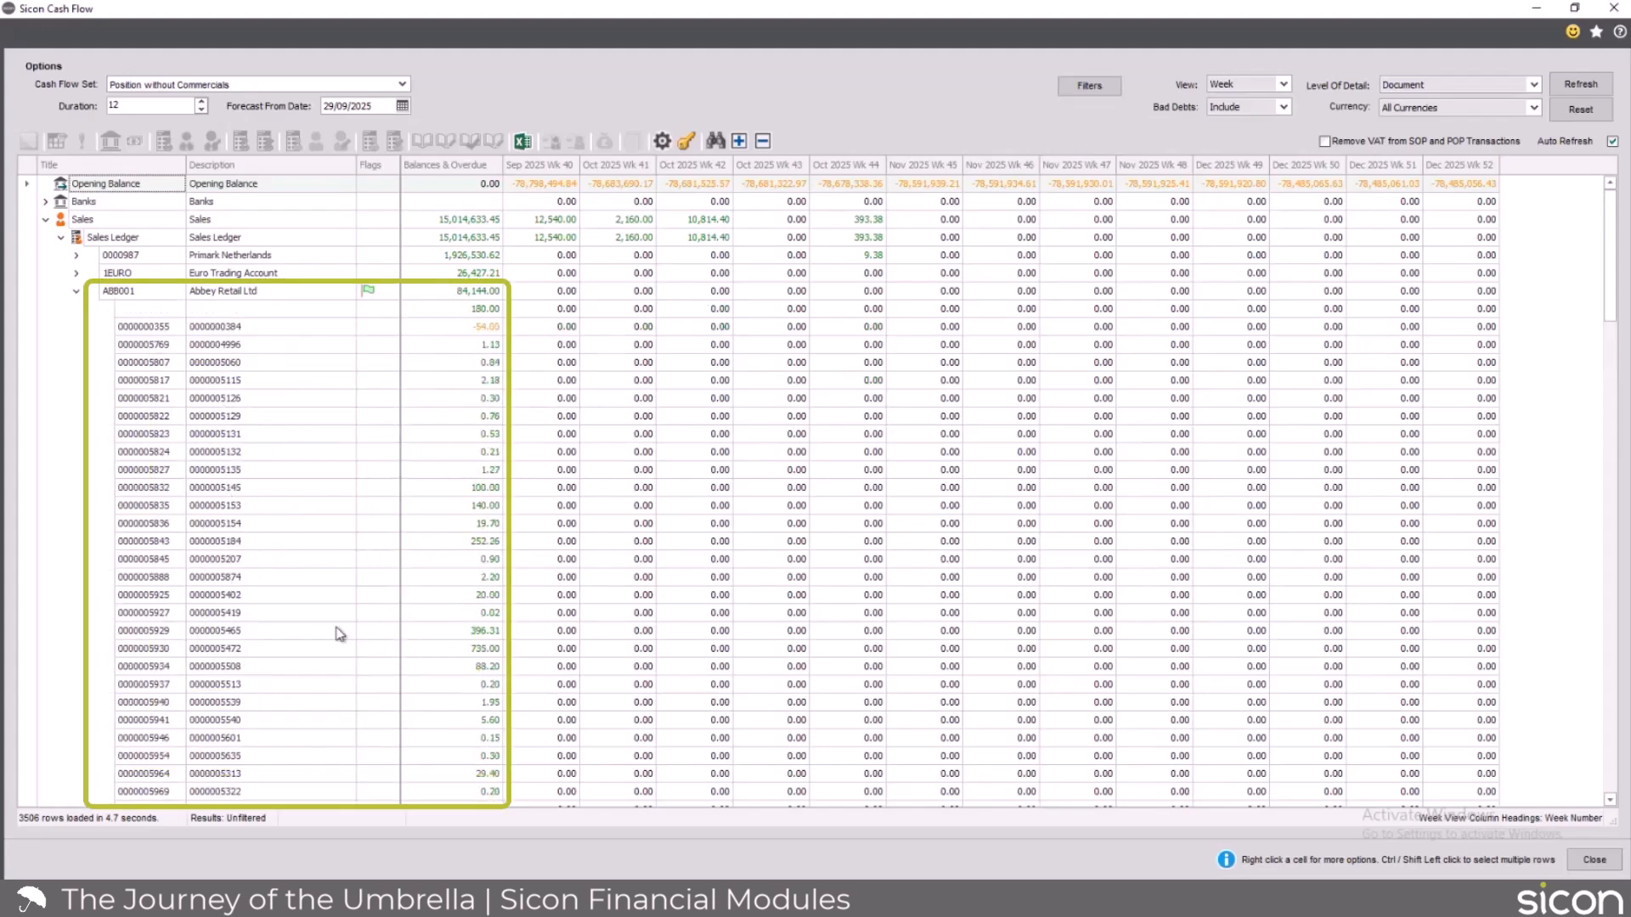
mouse_move(495, 507)
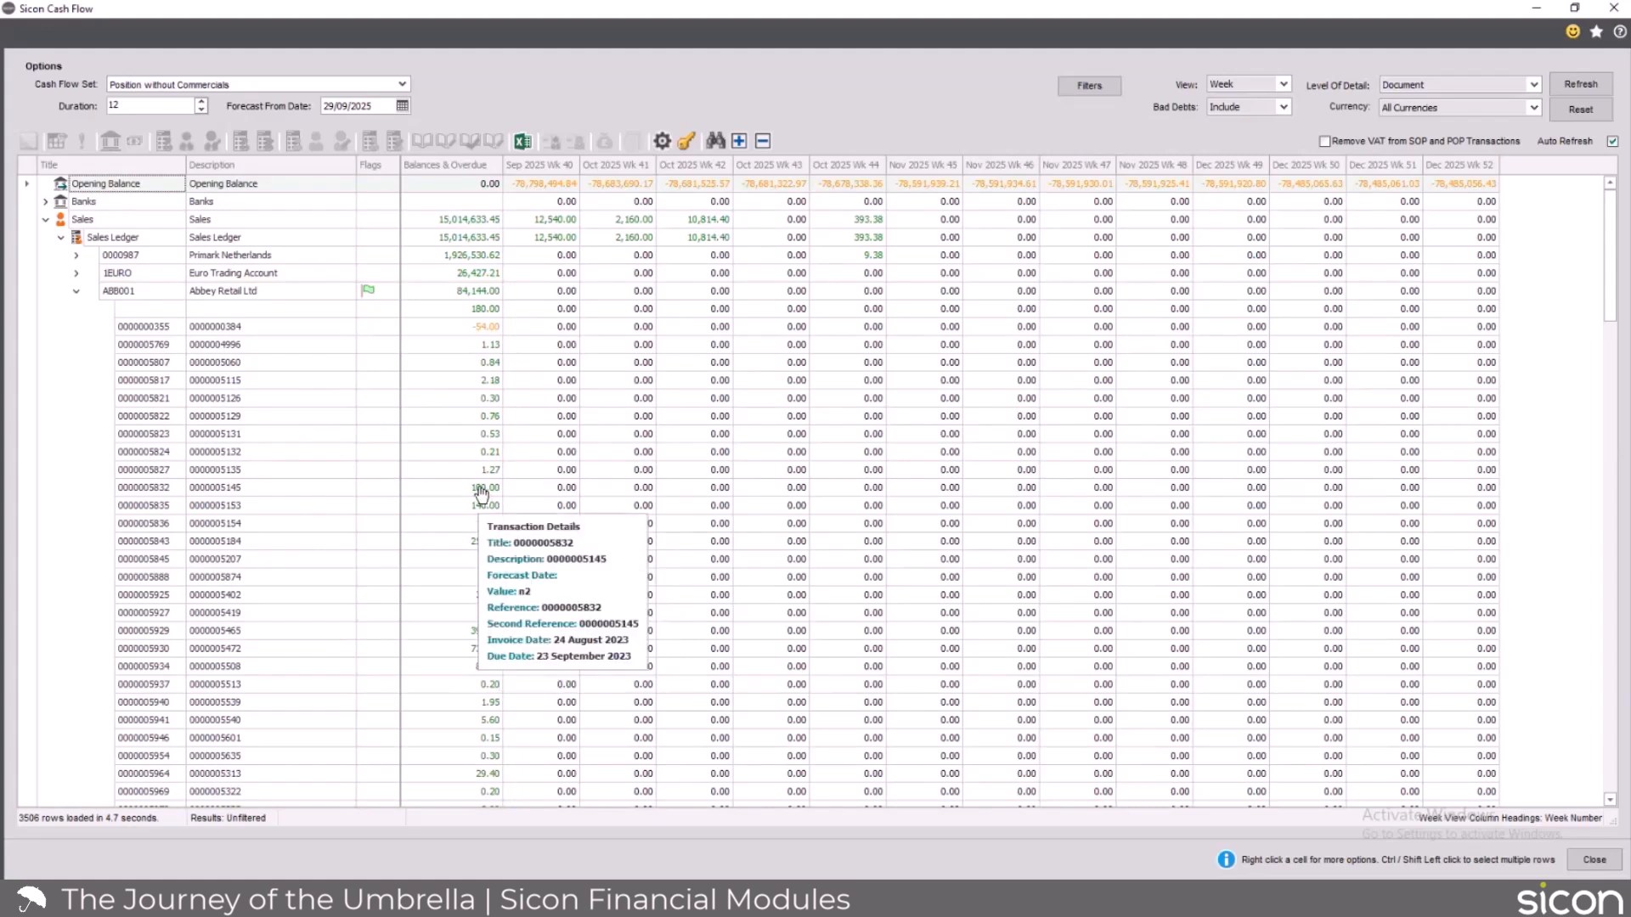
left_click_drag(482, 488, 931, 487)
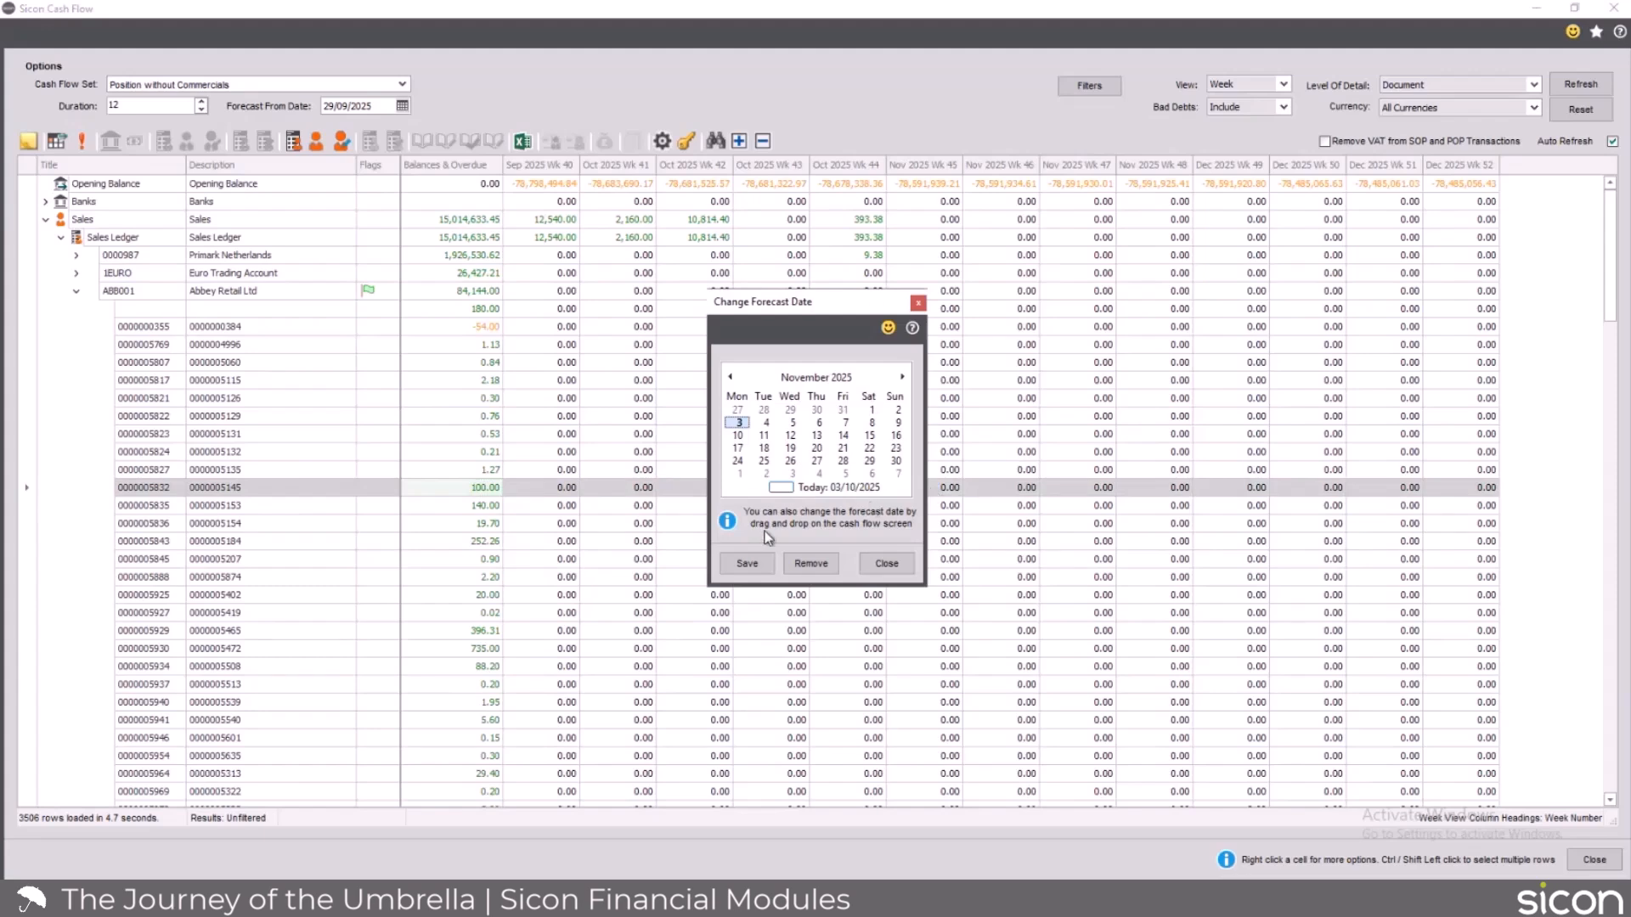
left_click(748, 564)
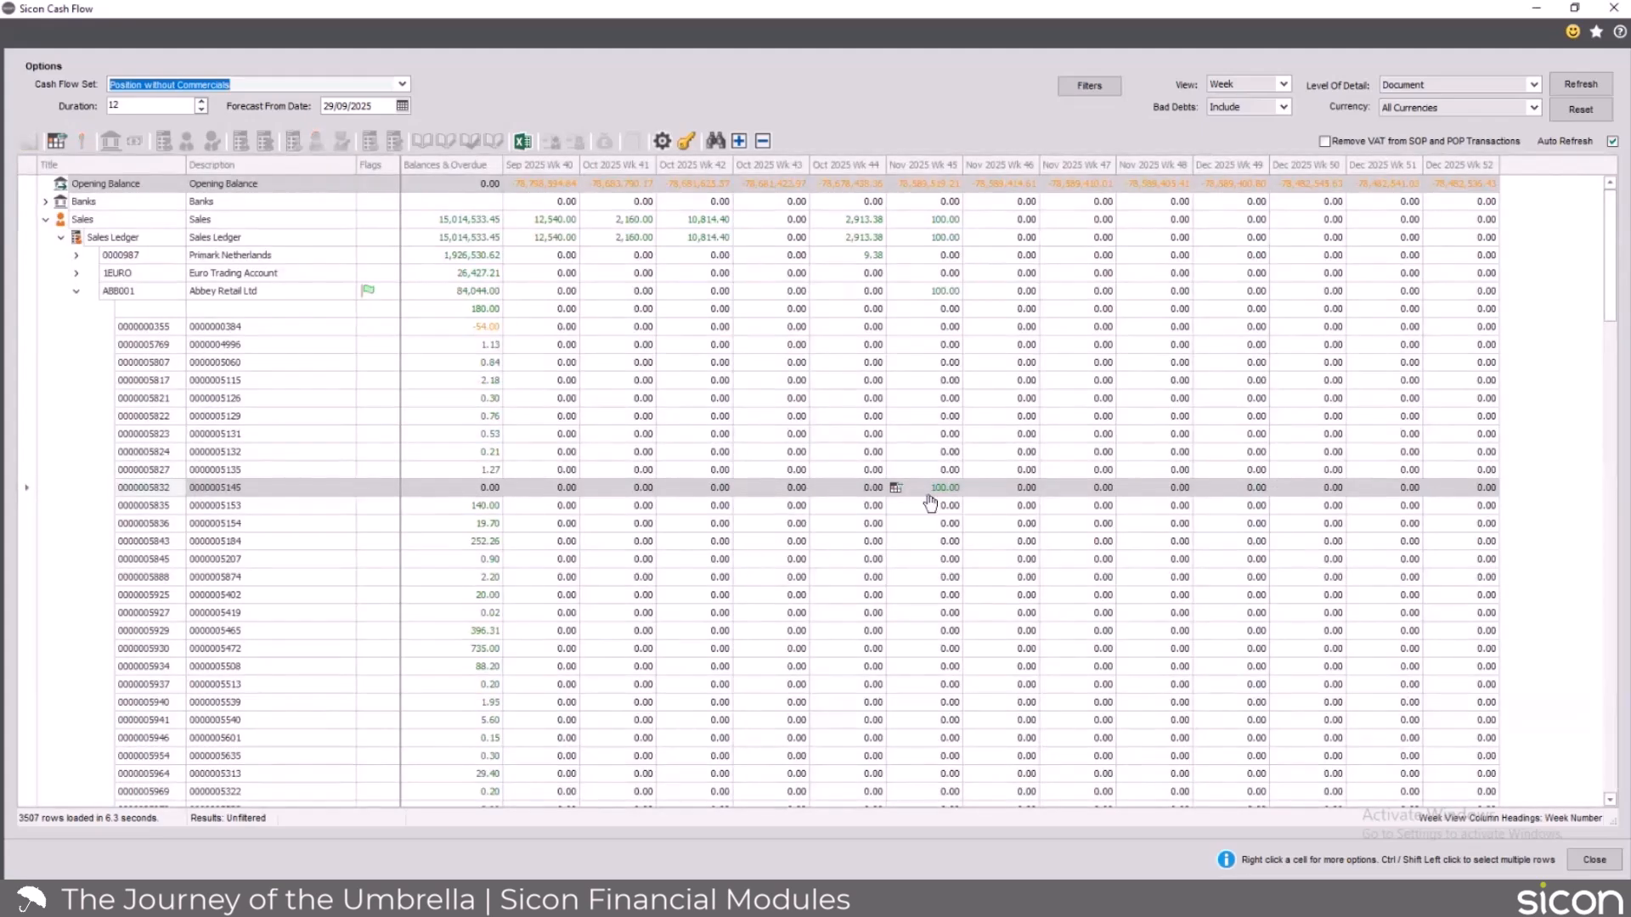
Consult the cash flow legend for the meaning of the transaction flags and close it.
mouse_move(931, 503)
left_click(686, 142)
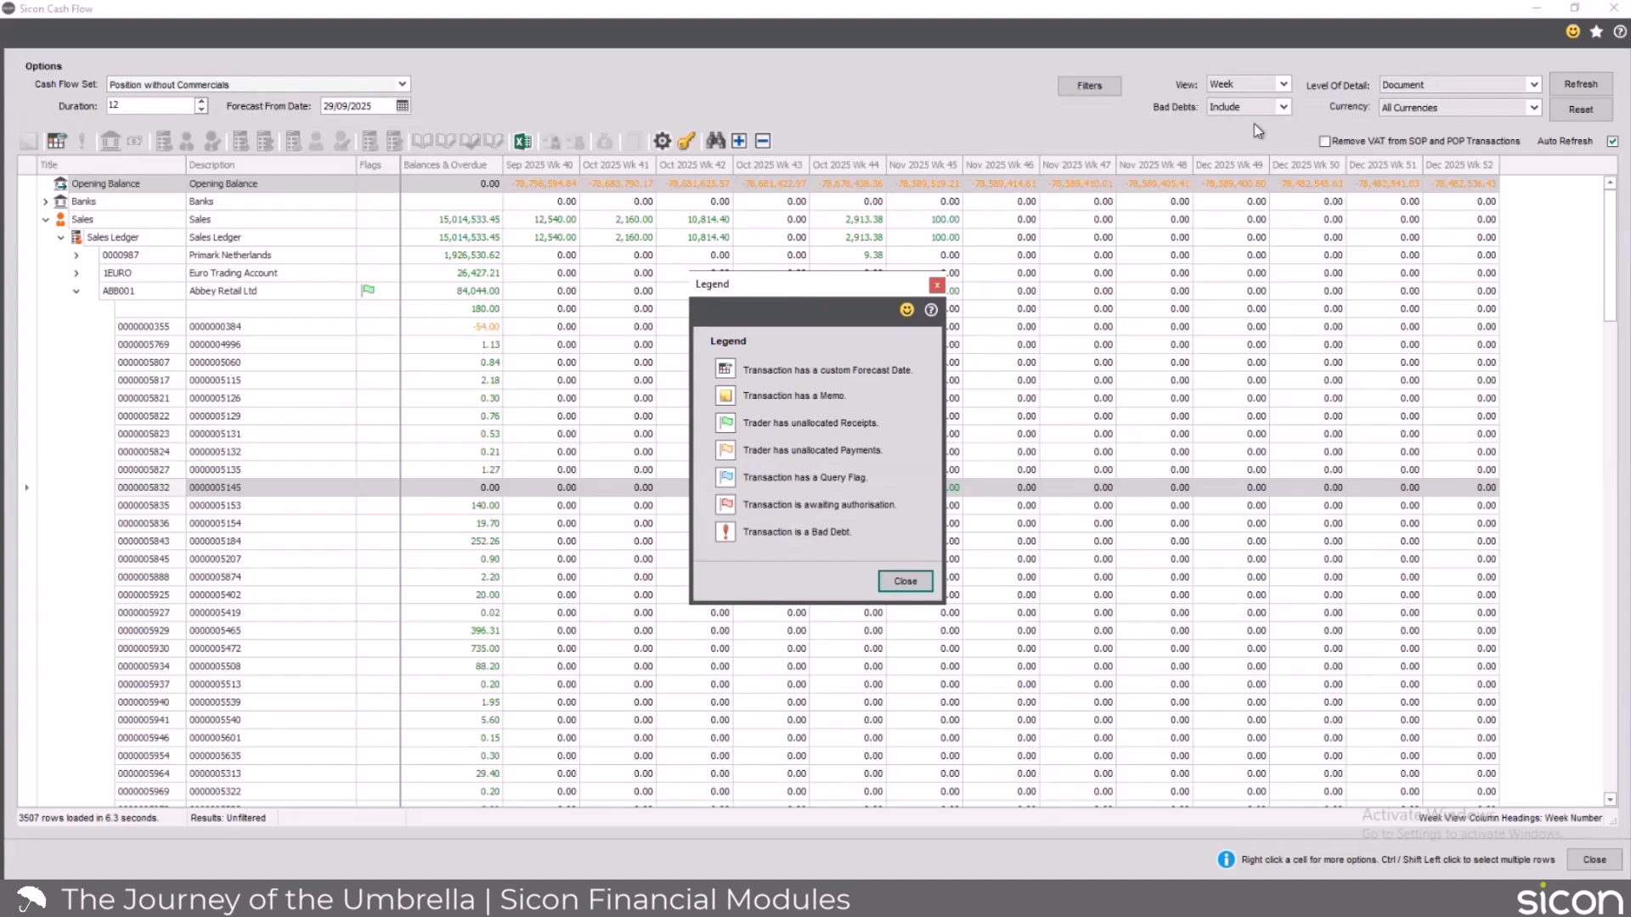
left_click(906, 582)
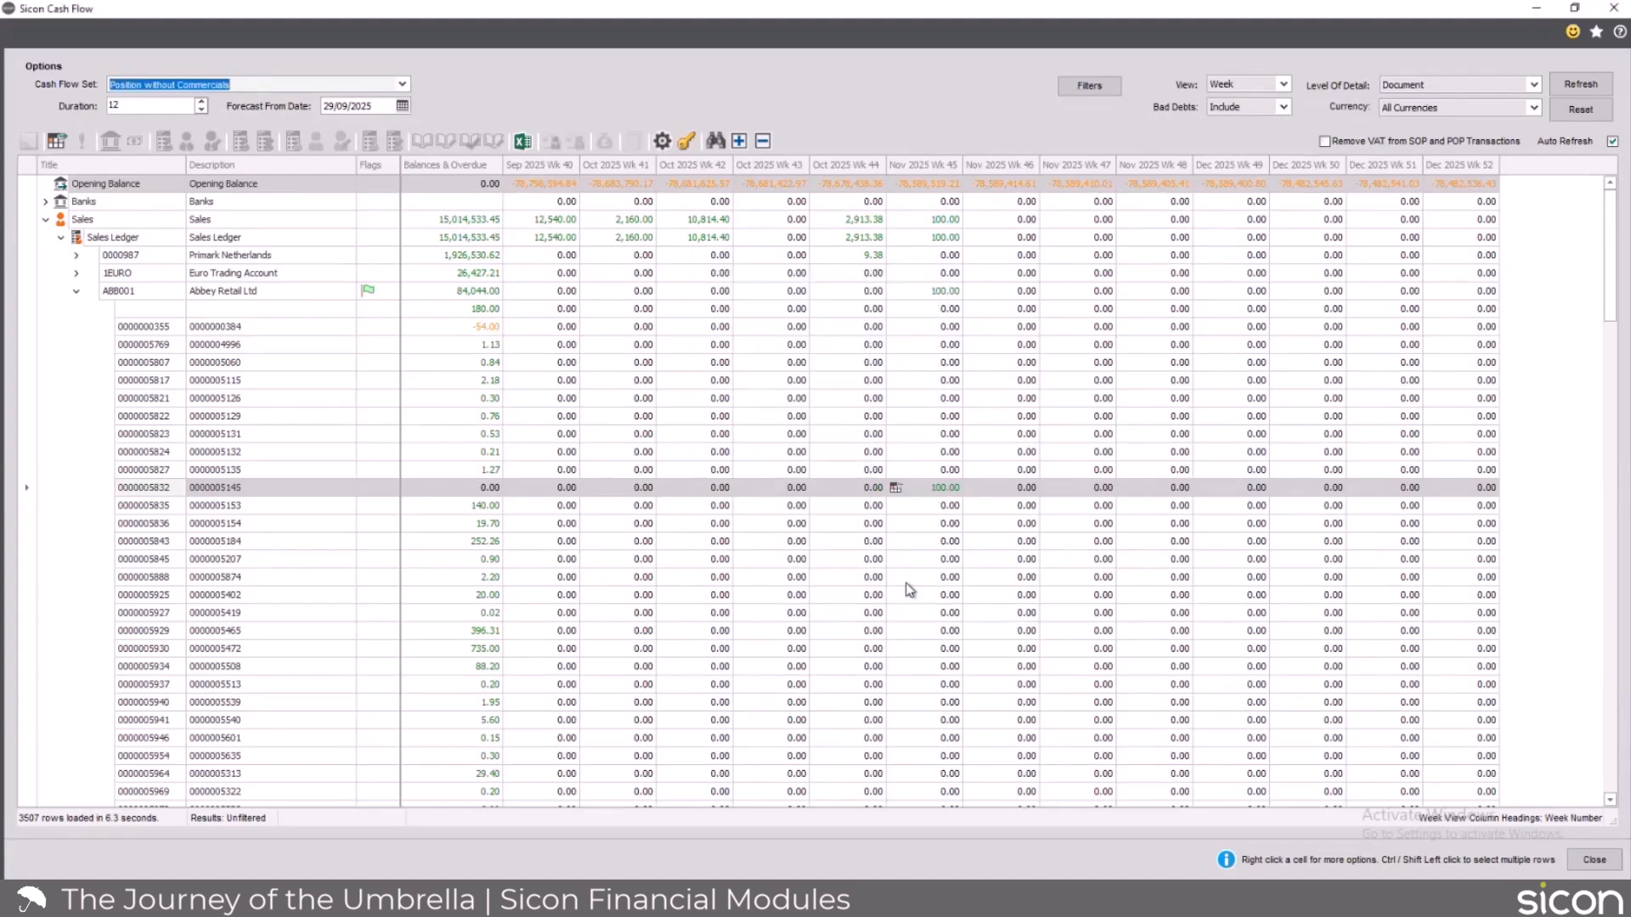
View the reforecast Abbey Retail Ltd transaction's details, including its forecast date, and close the enquiry.
right_click(946, 490)
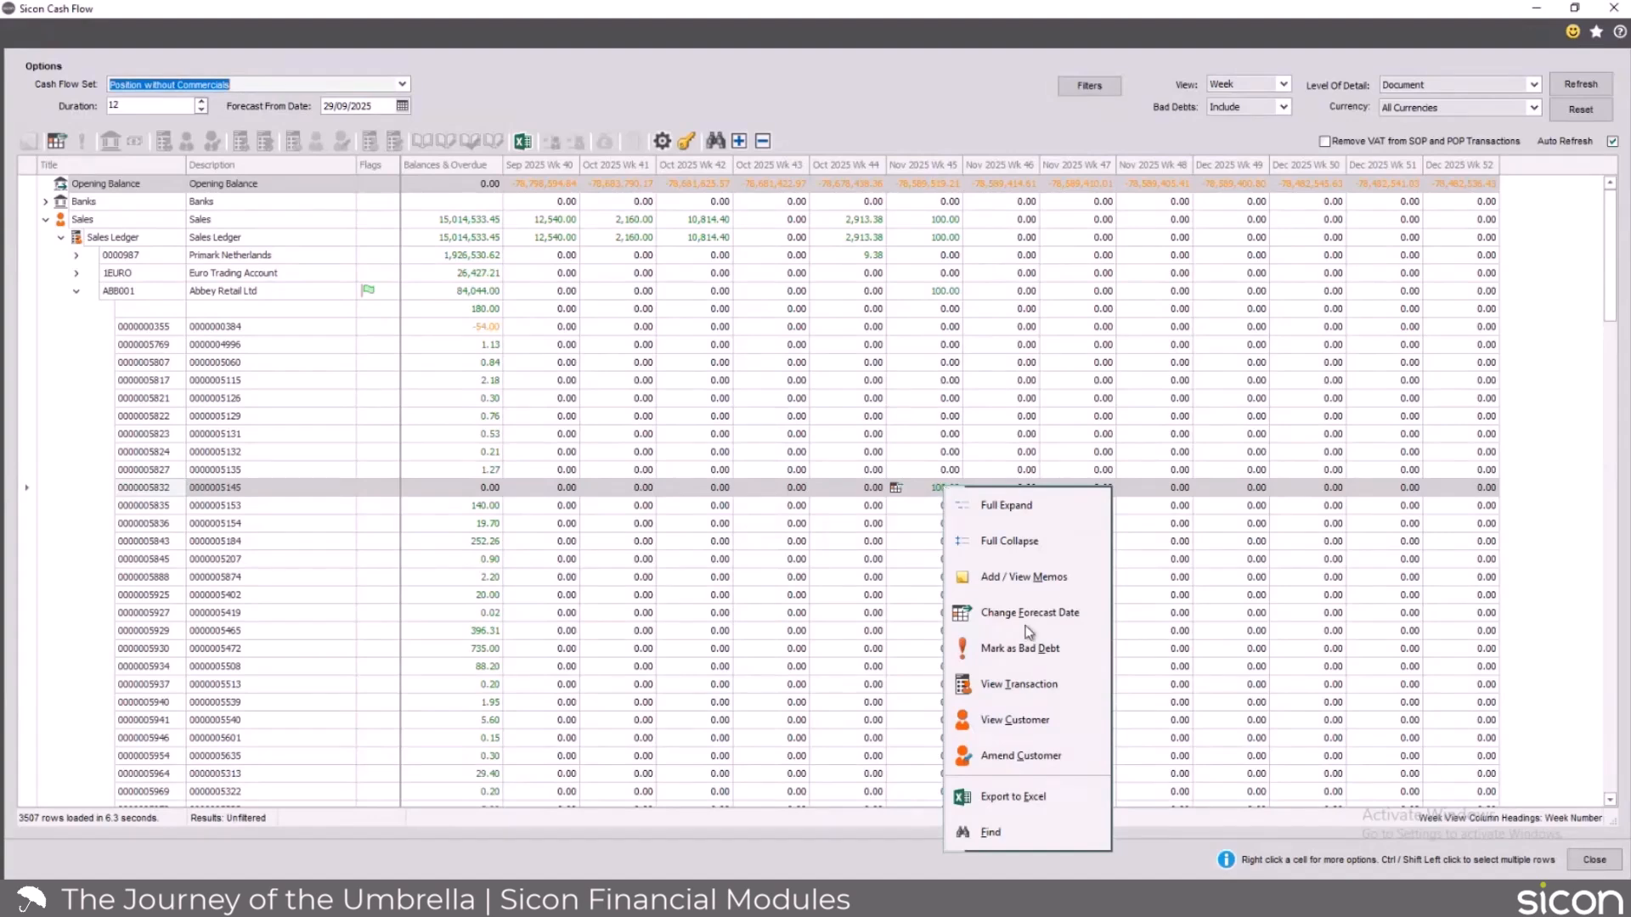
left_click(999, 684)
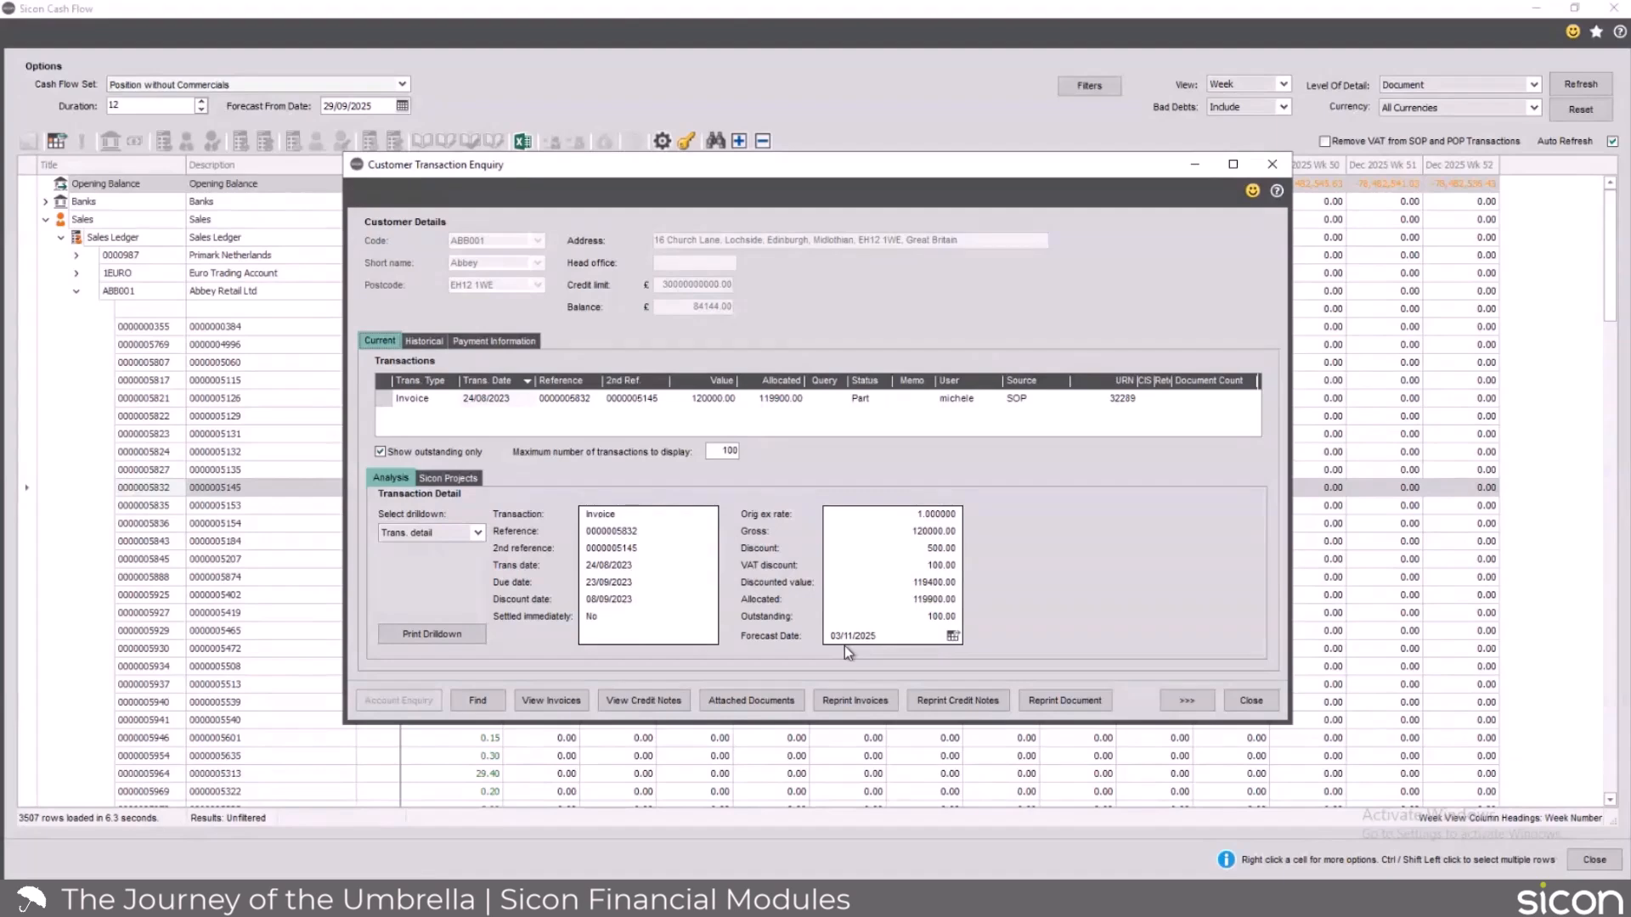
left_click(1251, 700)
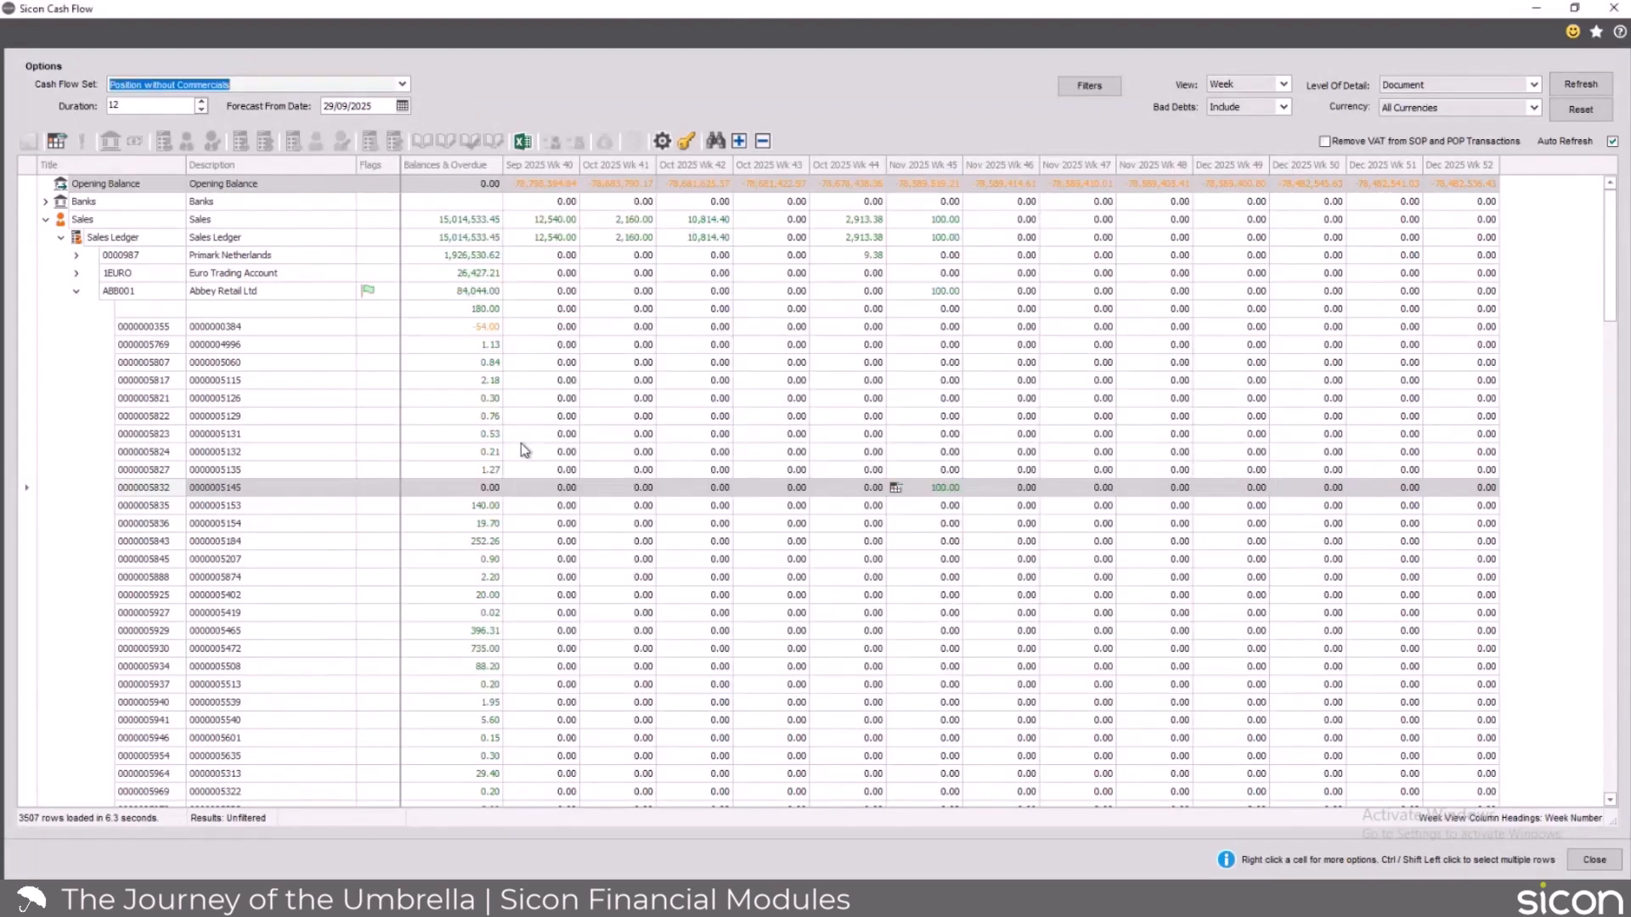
Collapse the Sales group and expand AdHoc Costs down to the period rows of General Expenses - Subs.
scroll(173, 561, "down", 8)
scroll(173, 561, "down", 12)
scroll(173, 561, "up", 7)
scroll(173, 561, "up", 12)
scroll(173, 562, "up", 1)
left_click(46, 221)
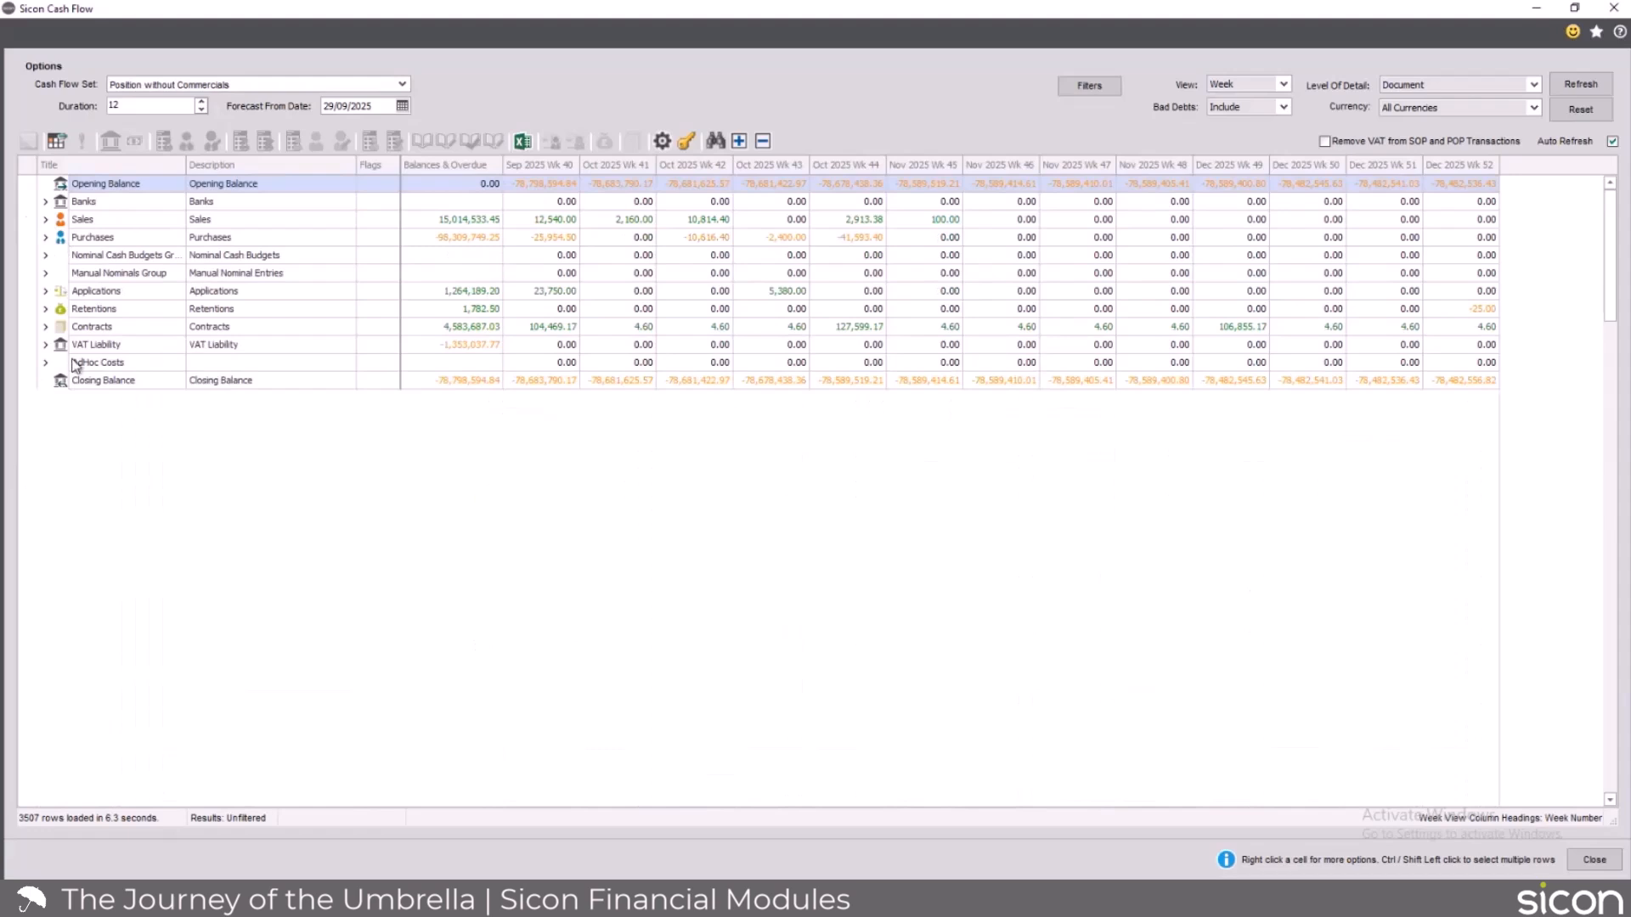
left_click(46, 364)
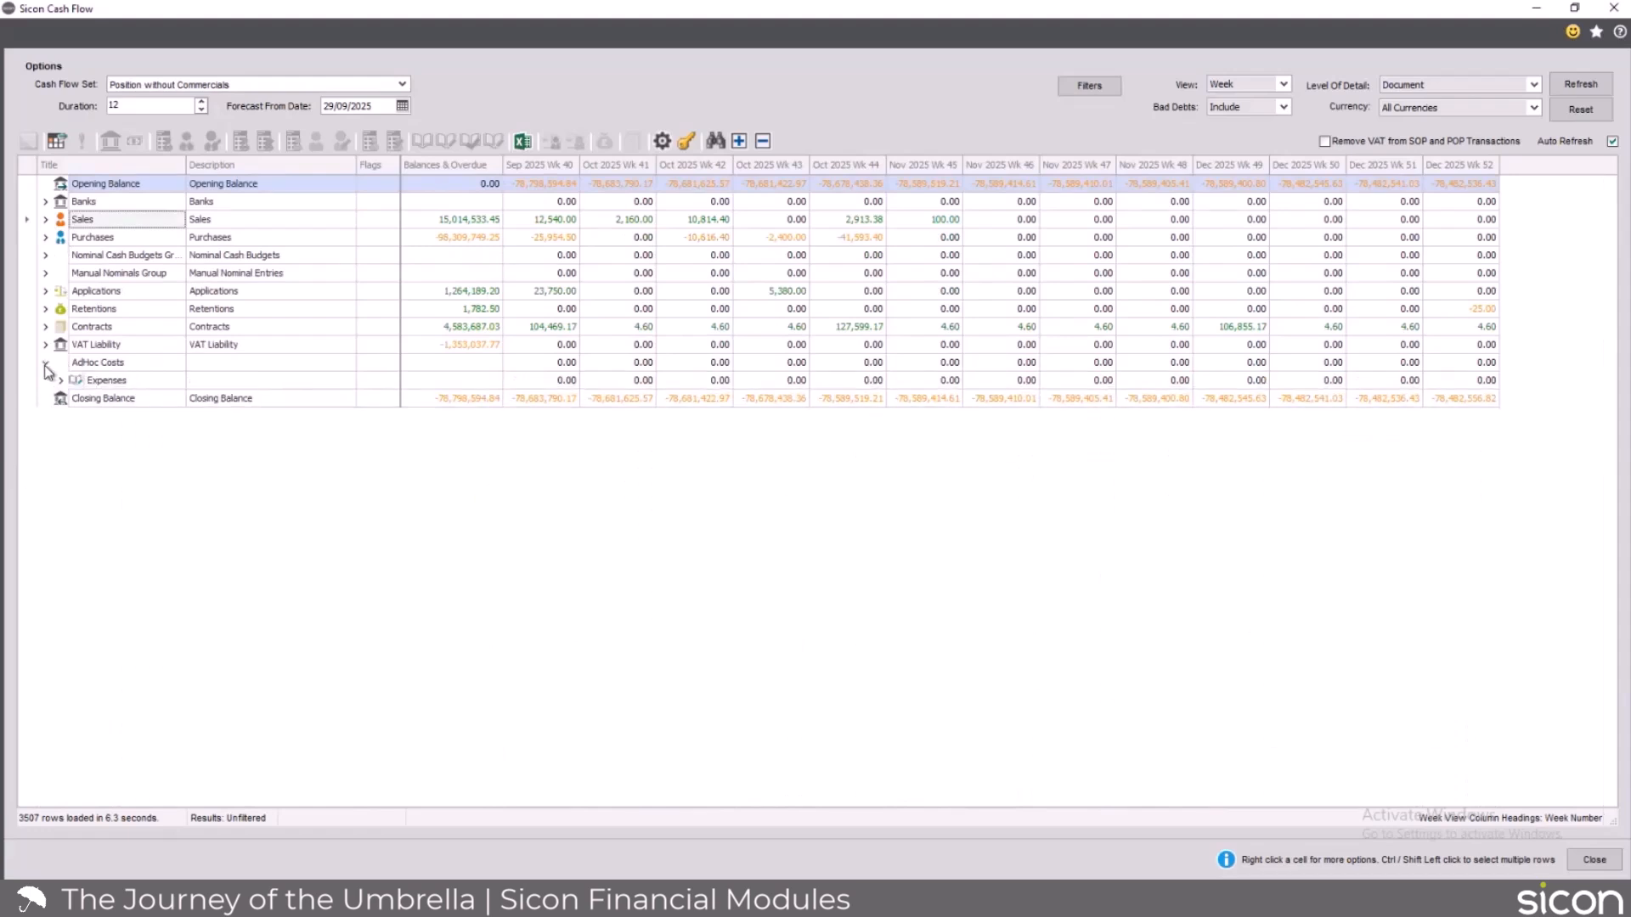
left_click(62, 382)
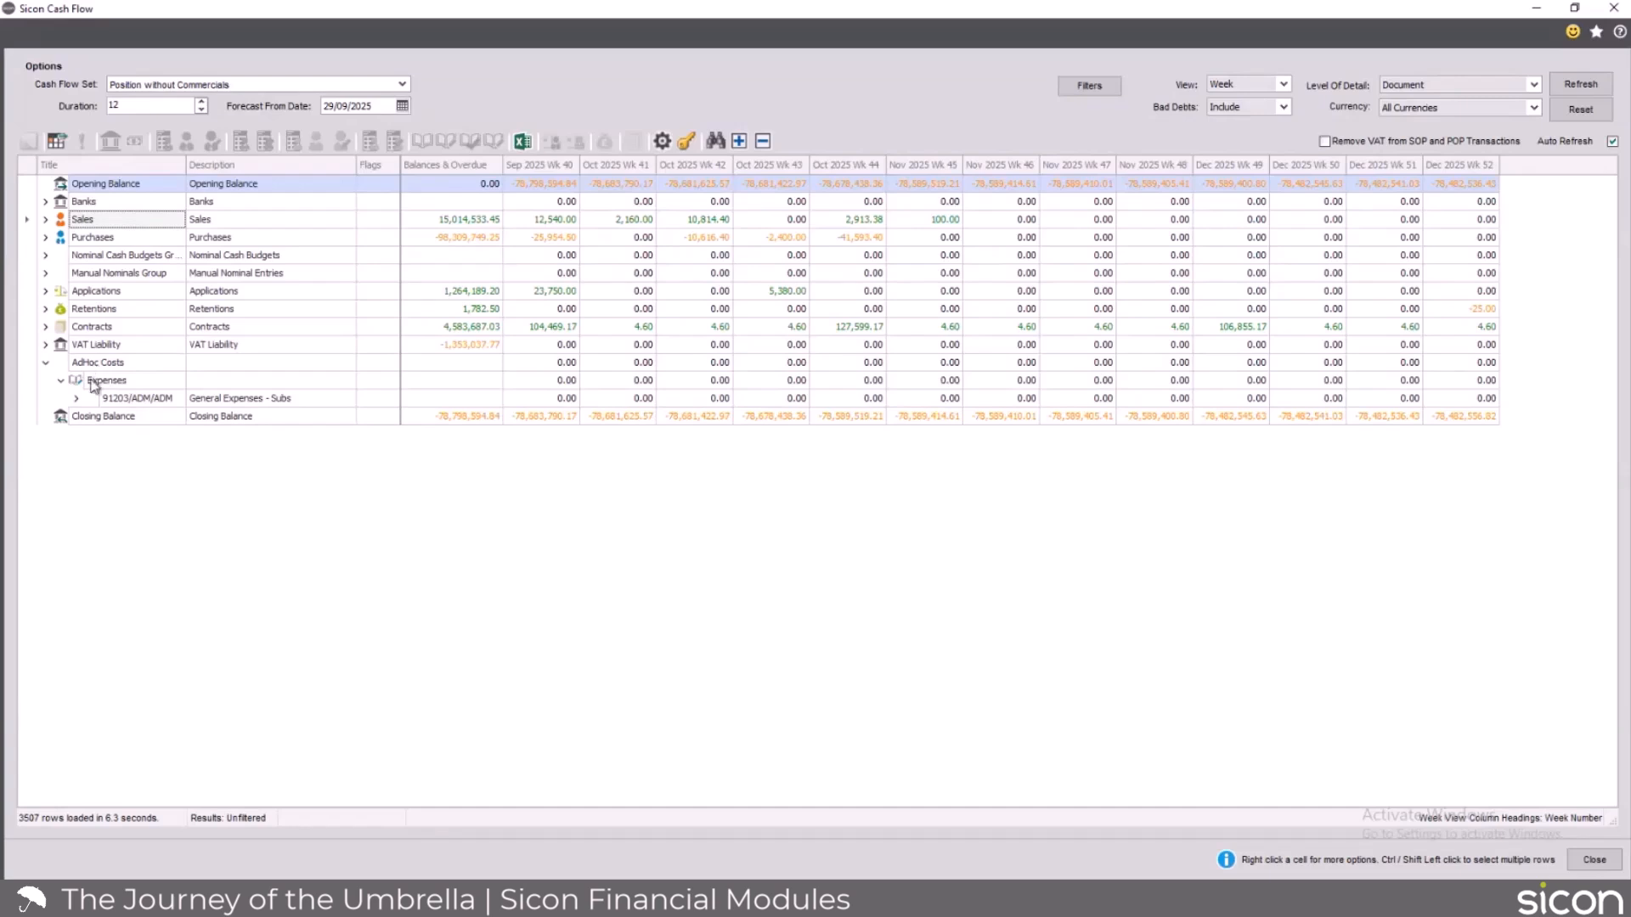
left_click(76, 398)
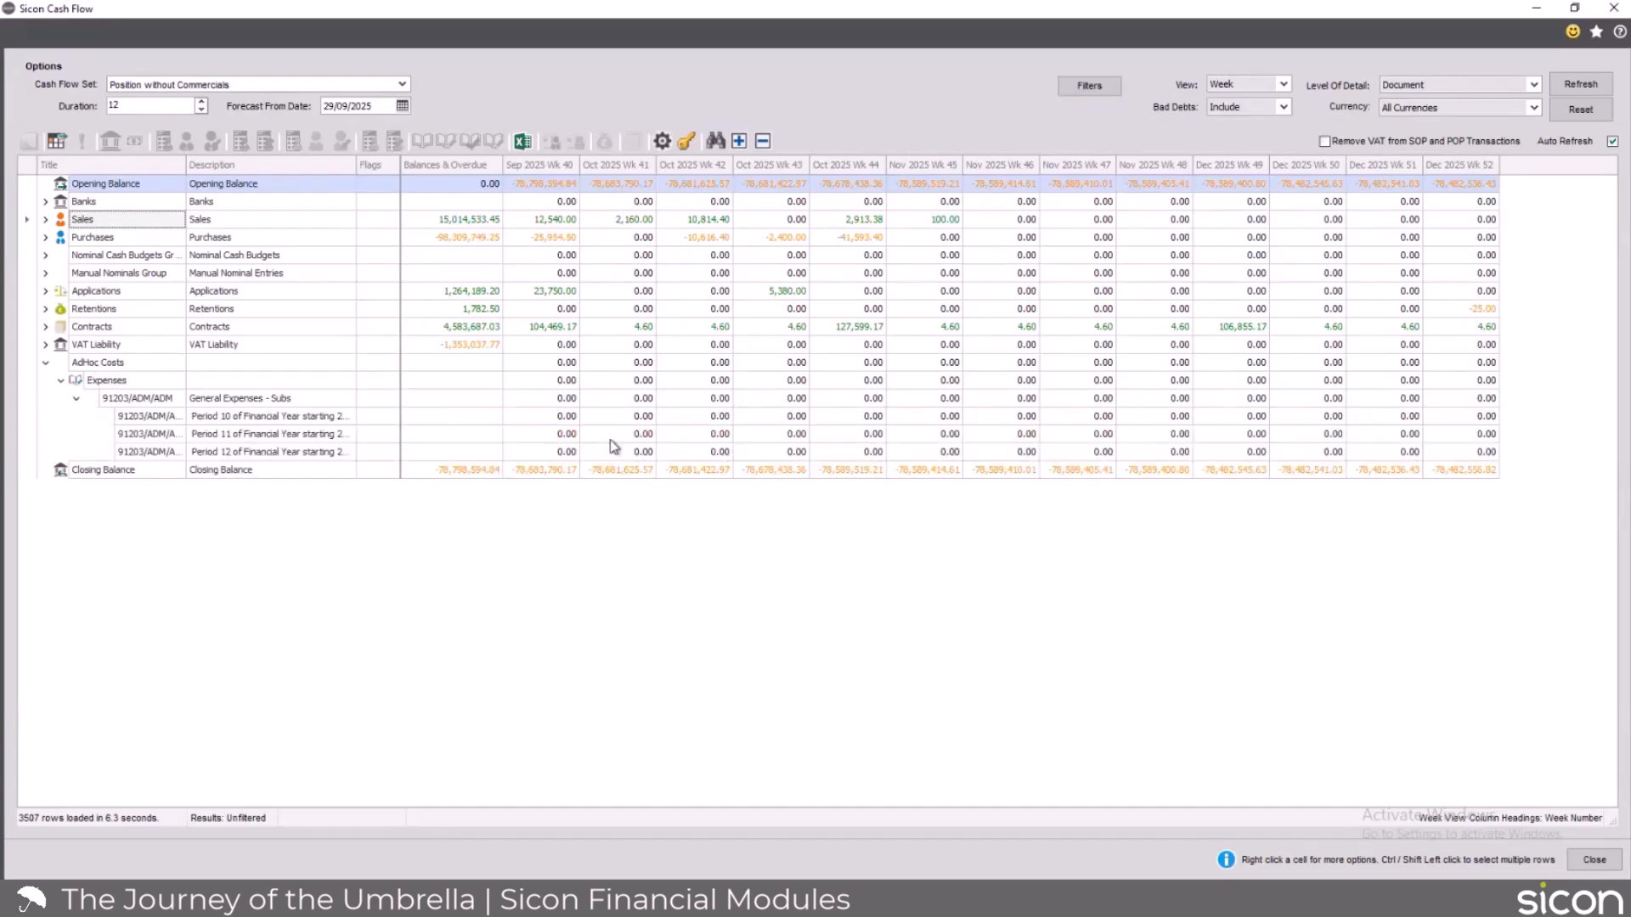
Open the General Expenses - Subs nominal account for amendment from its Period 10 row and display this year's budget.
right_click(223, 424)
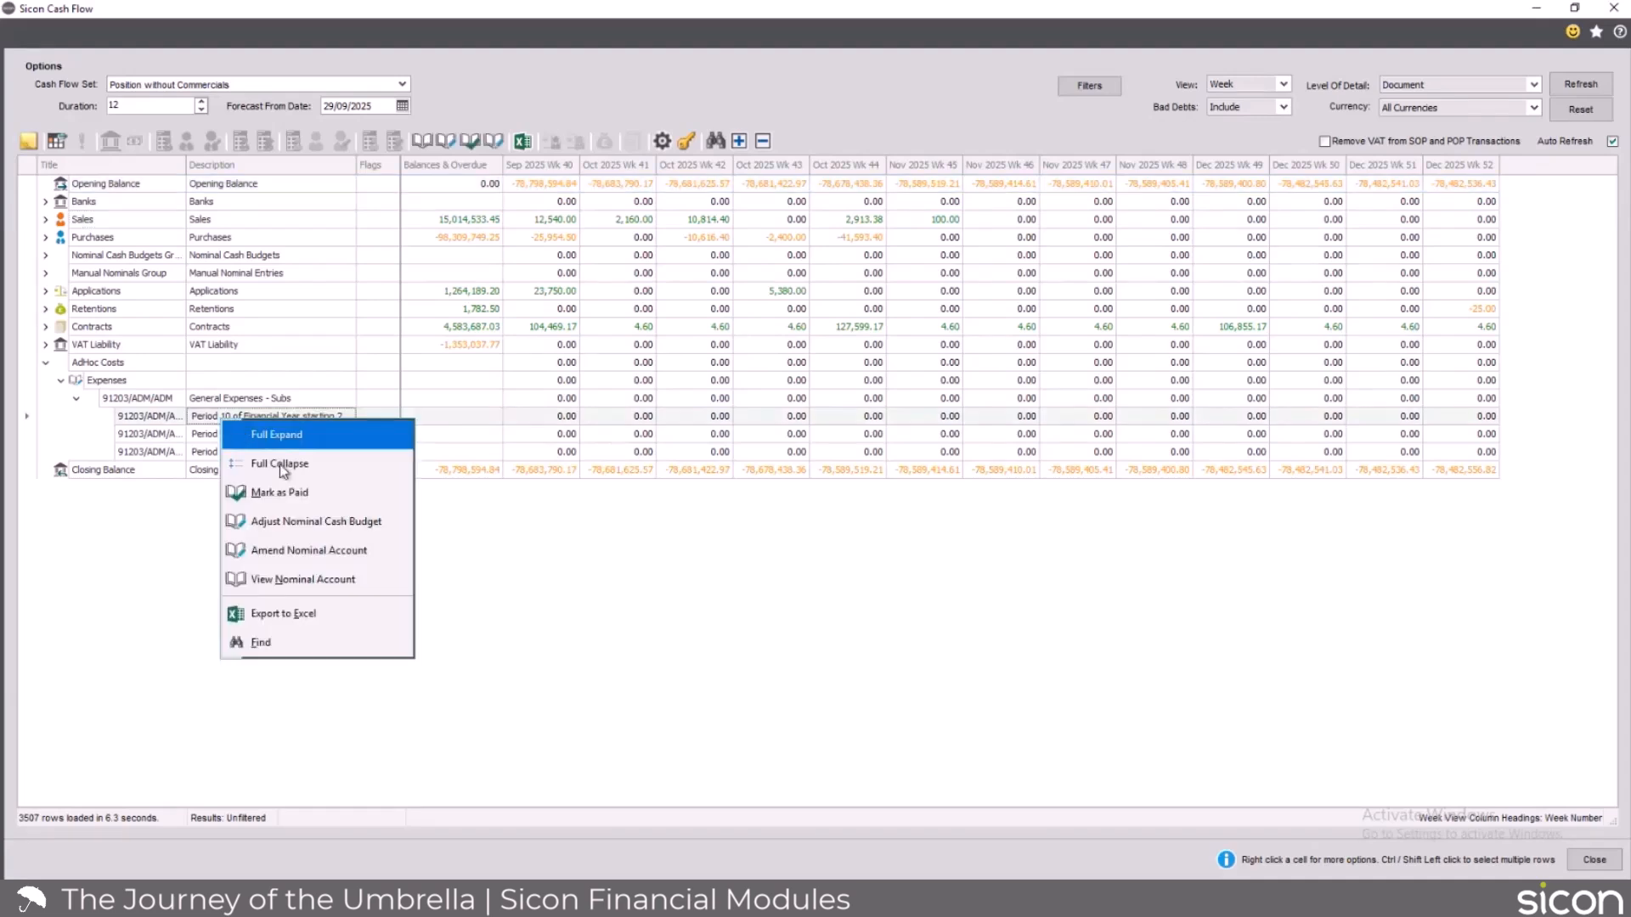
left_click(321, 564)
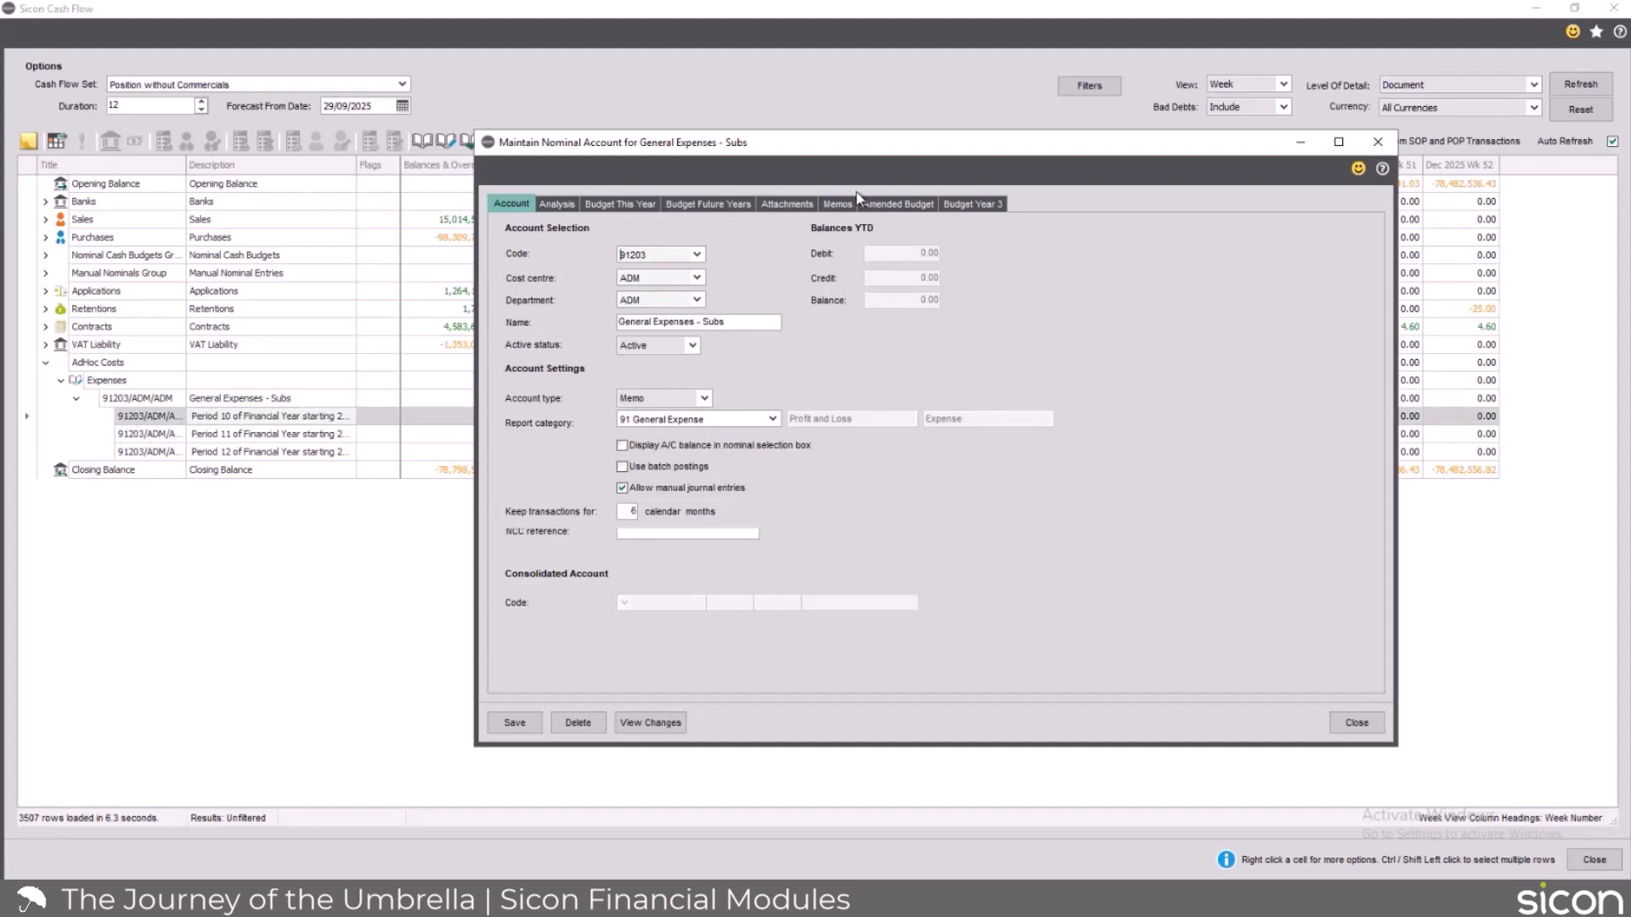
left_click(614, 205)
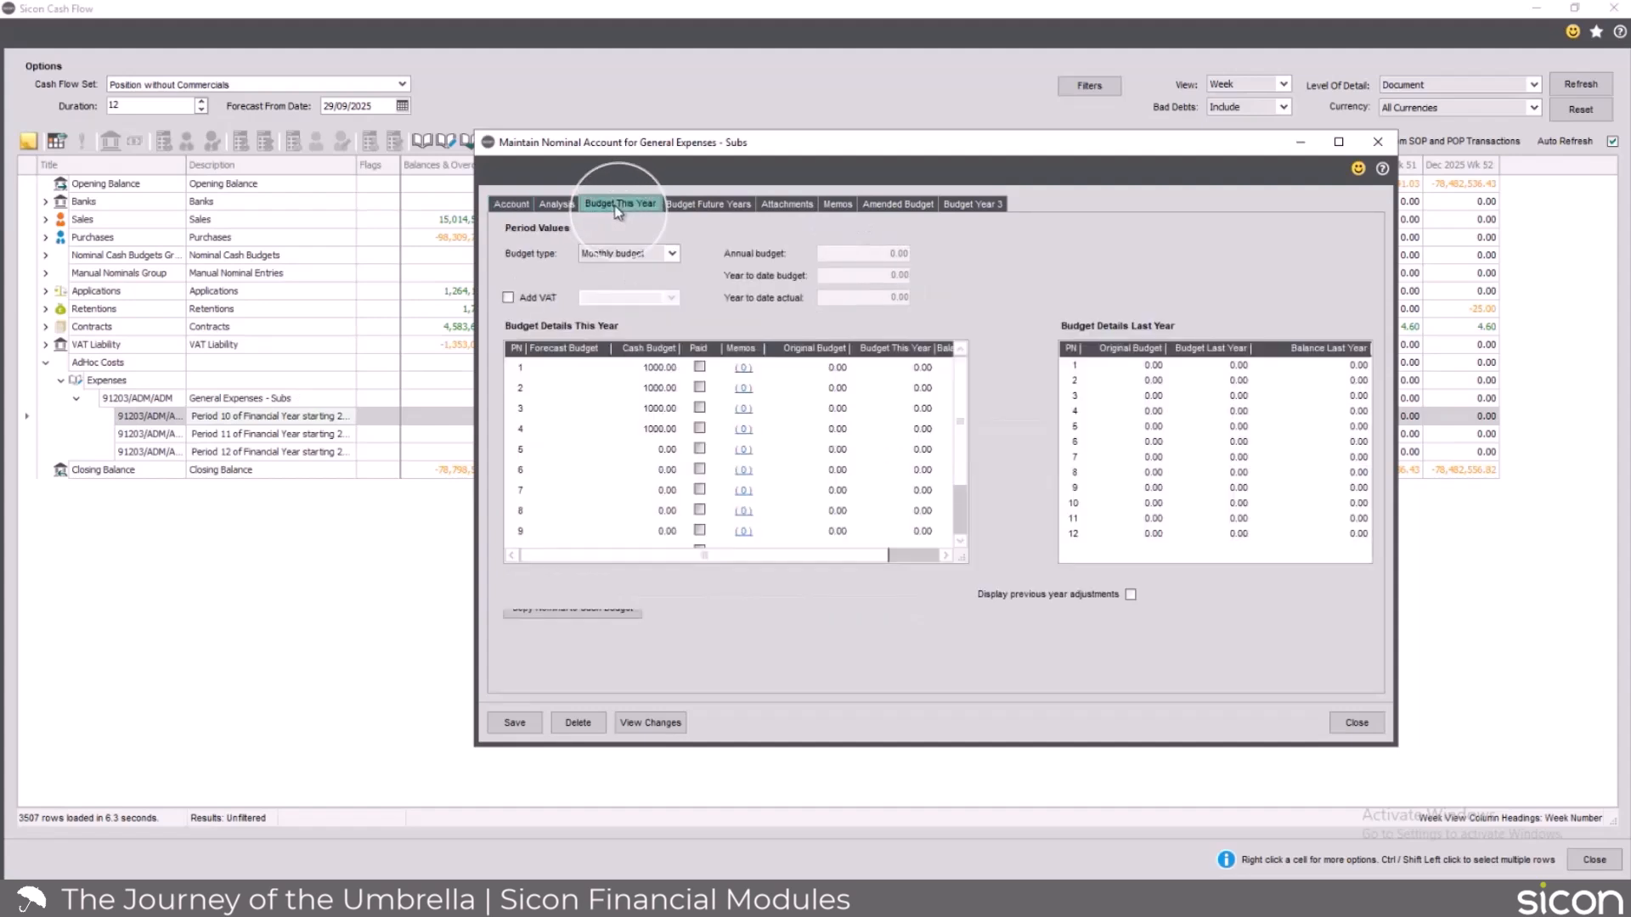